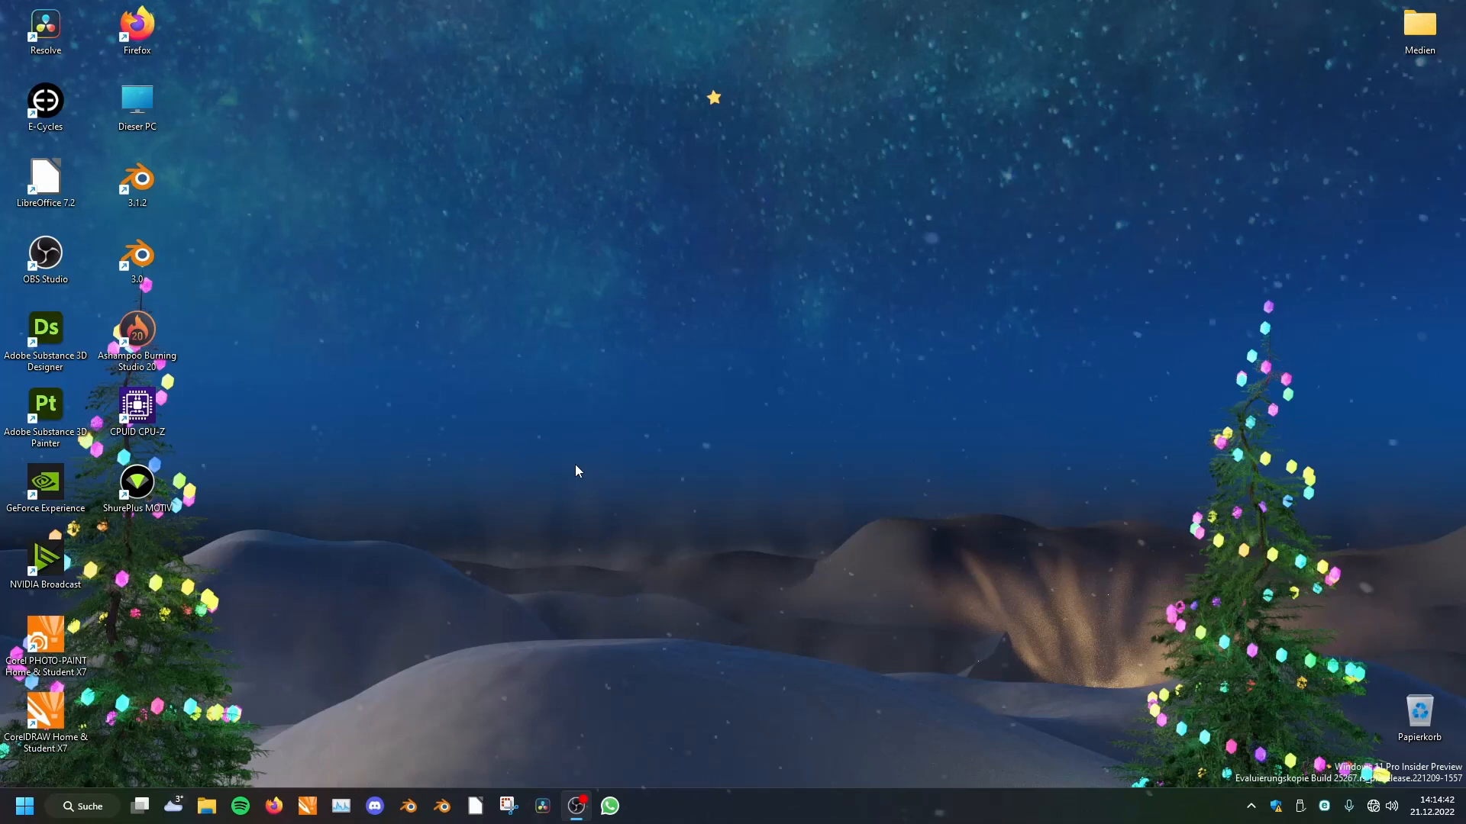
Start the Blender 3.4.1 Stable build from Blender Launcher and dismiss its splash screen.
{"action": "left_click", "coordinate": [18, 808]}
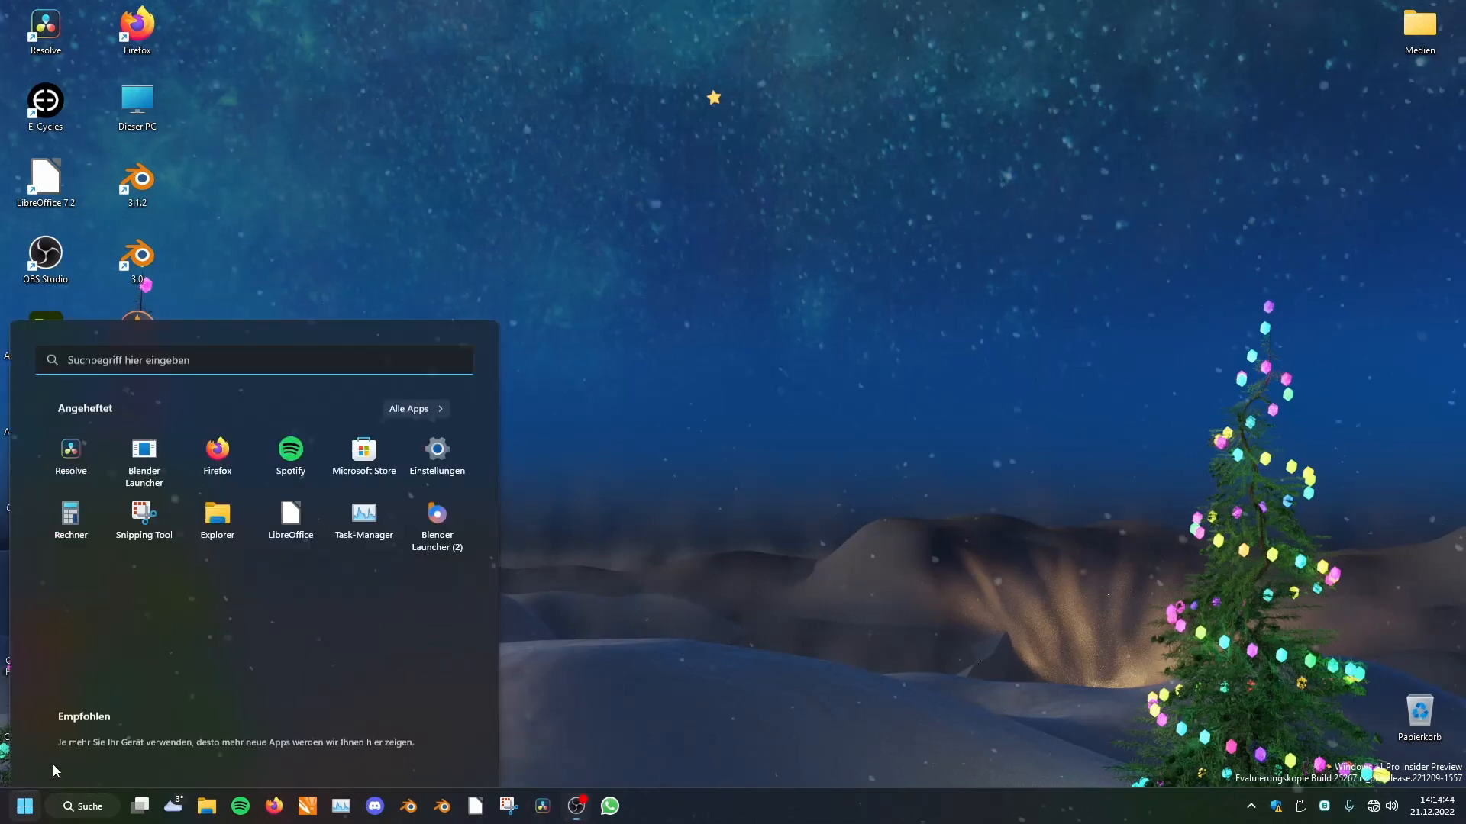
{"action": "left_click", "coordinate": [418, 454]}
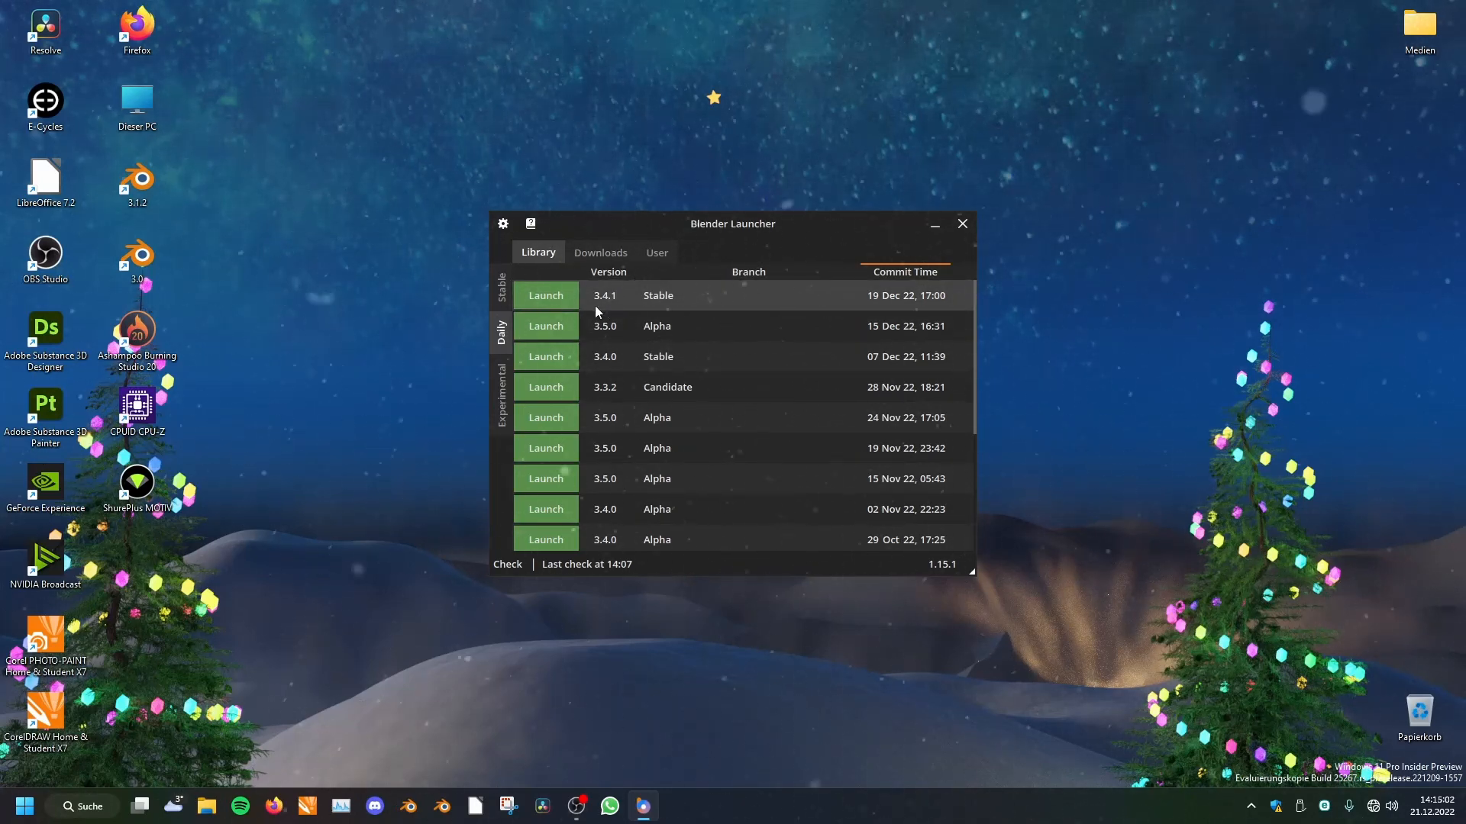
{"action": "left_click", "coordinate": [546, 306]}
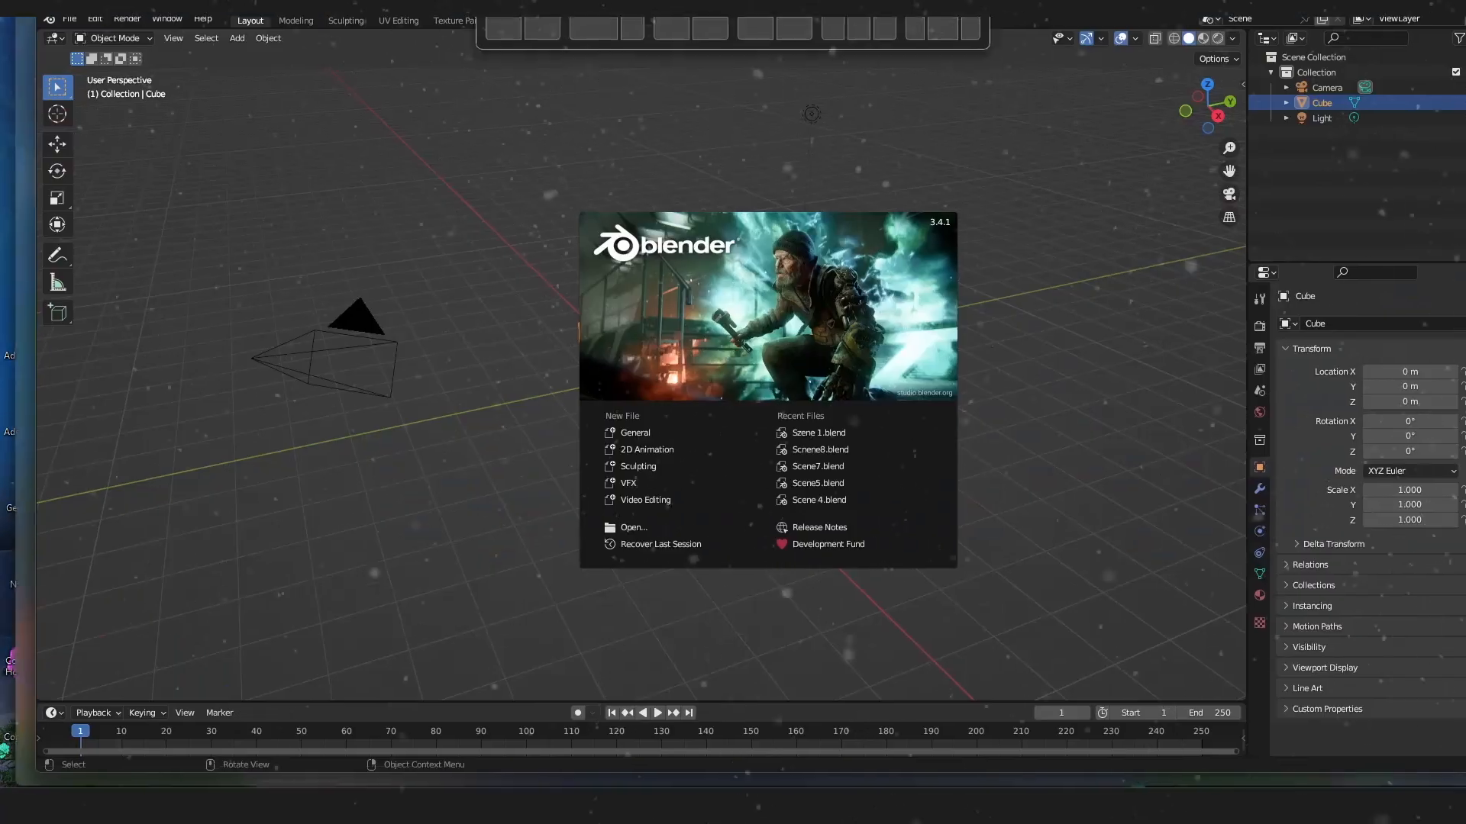
{"action": "left_click", "coordinate": [1037, 329]}
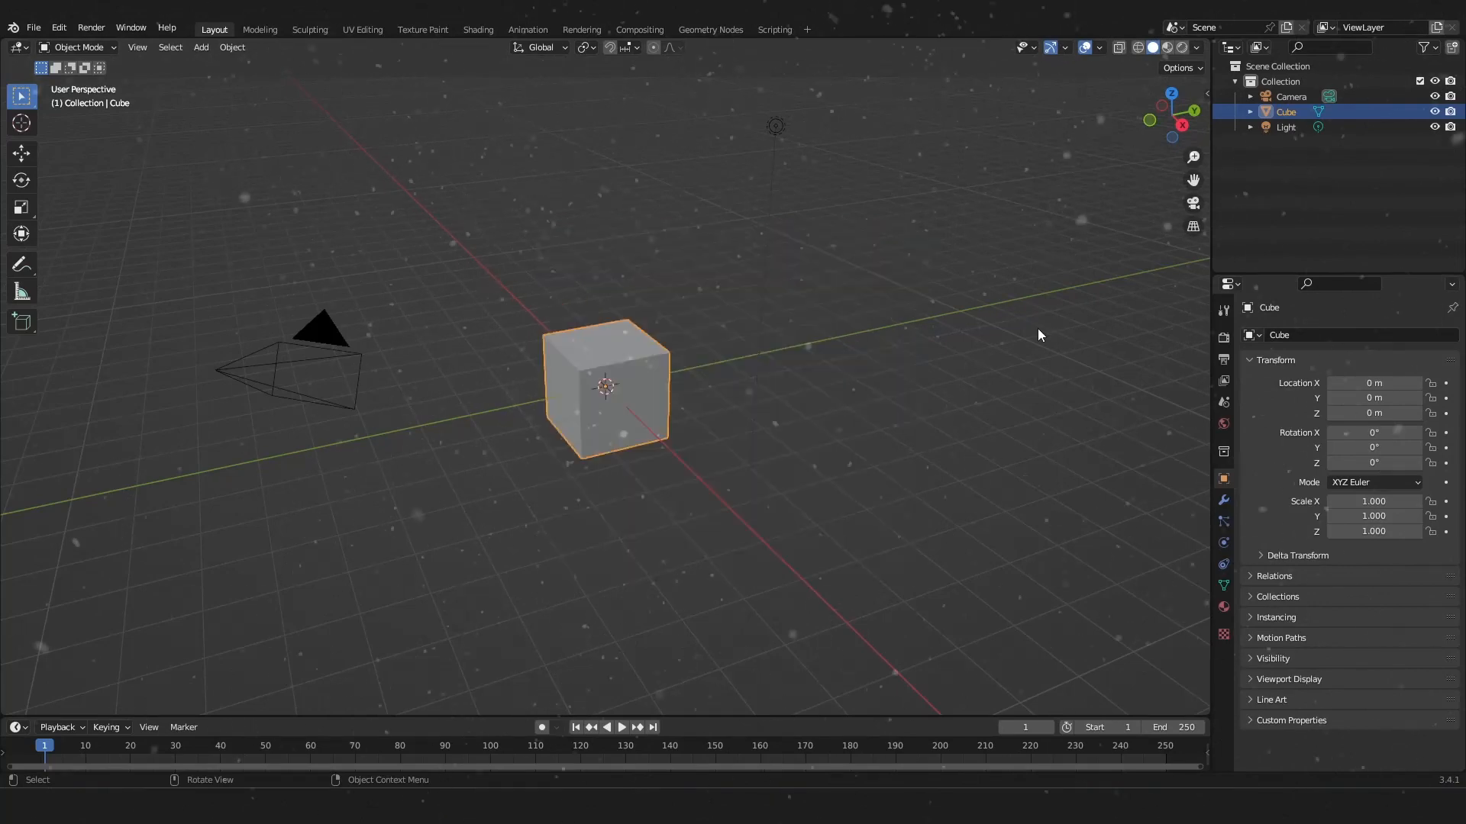
Delete all default scene objects and add a new mesh cube.
{"action": "scroll", "coordinate": [748, 443], "scroll_direction": "down", "scroll_amount": 4}
{"action": "middle_click_drag", "start_coordinate": [745, 444], "coordinate": [952, 429]}
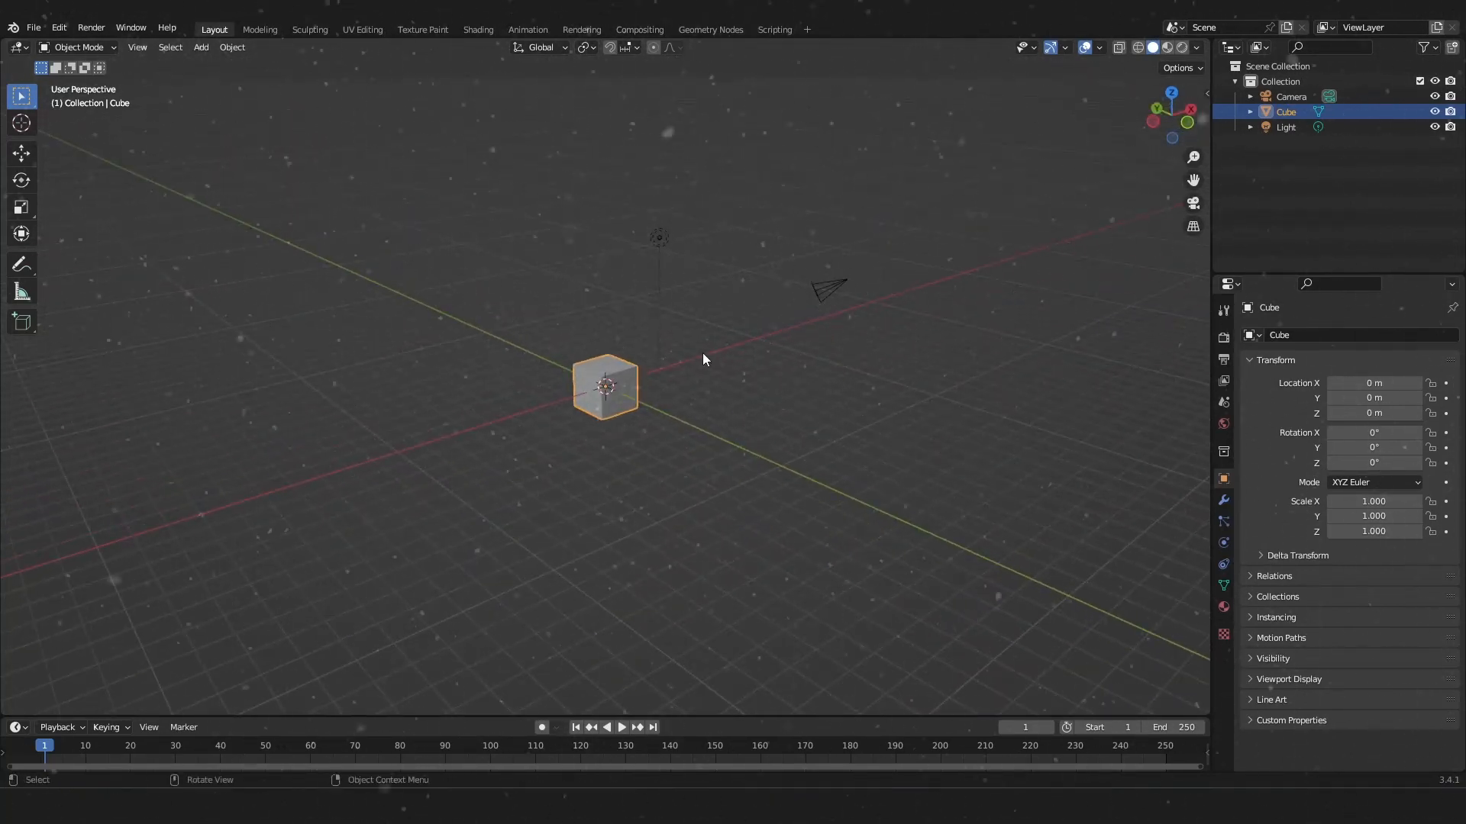
{"action": "key", "text": "a"}
{"action": "key", "text": "Delete"}
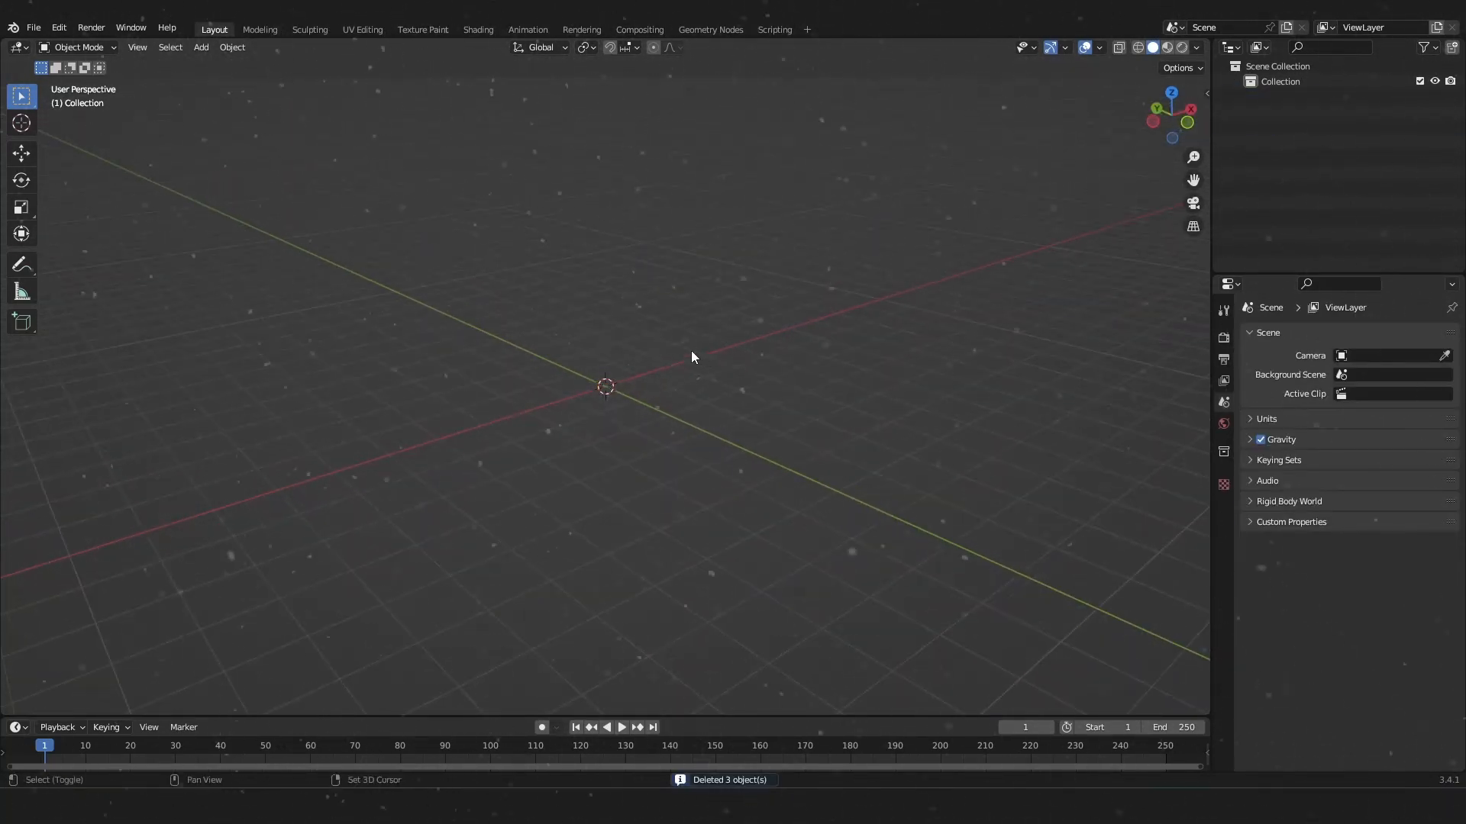
{"action": "key", "text": "shift+a"}
{"action": "left_click", "coordinate": [759, 368]}
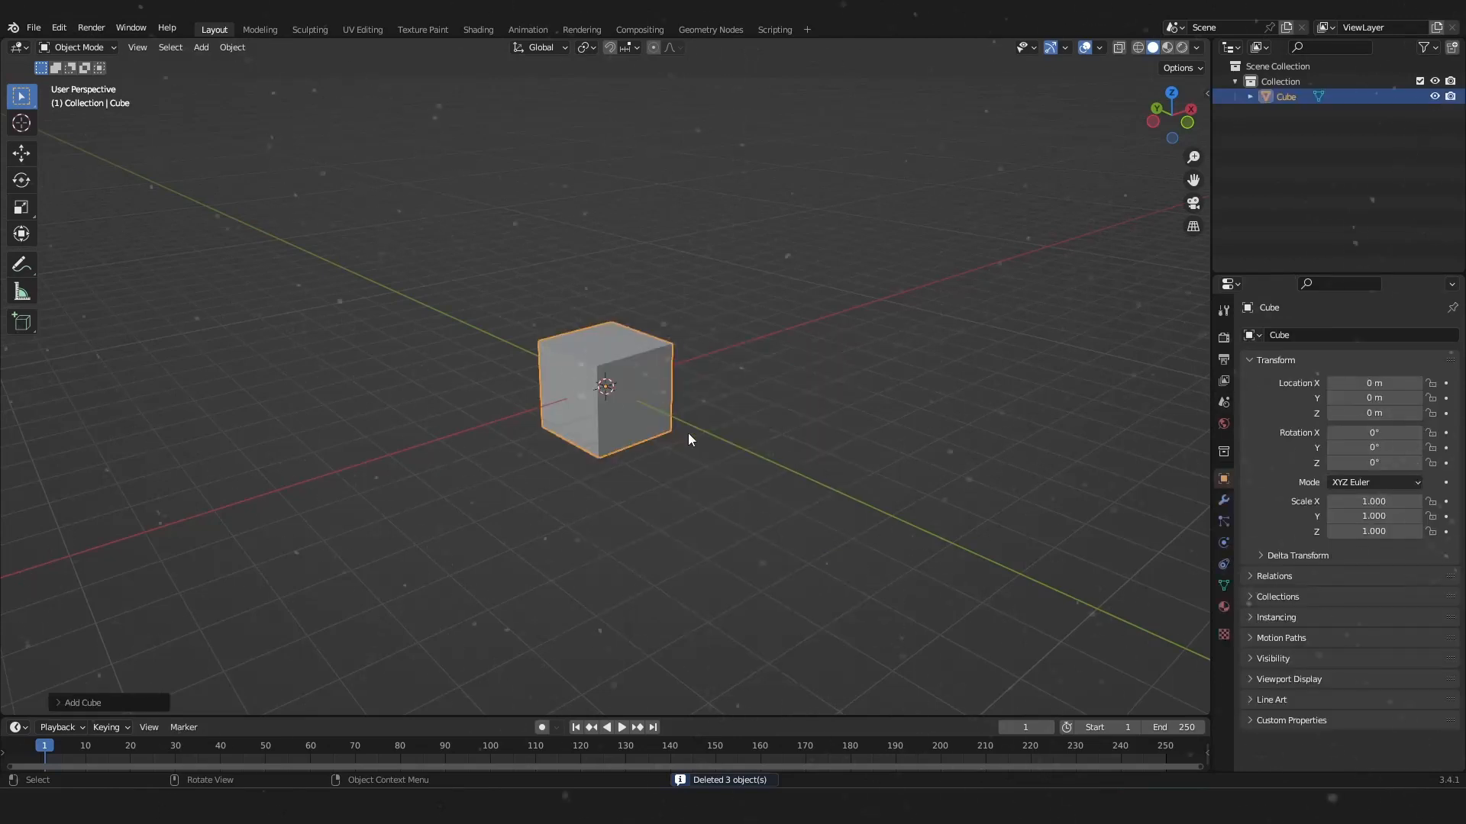
{"action": "scroll", "coordinate": [688, 439], "scroll_direction": "up", "scroll_amount": 8}
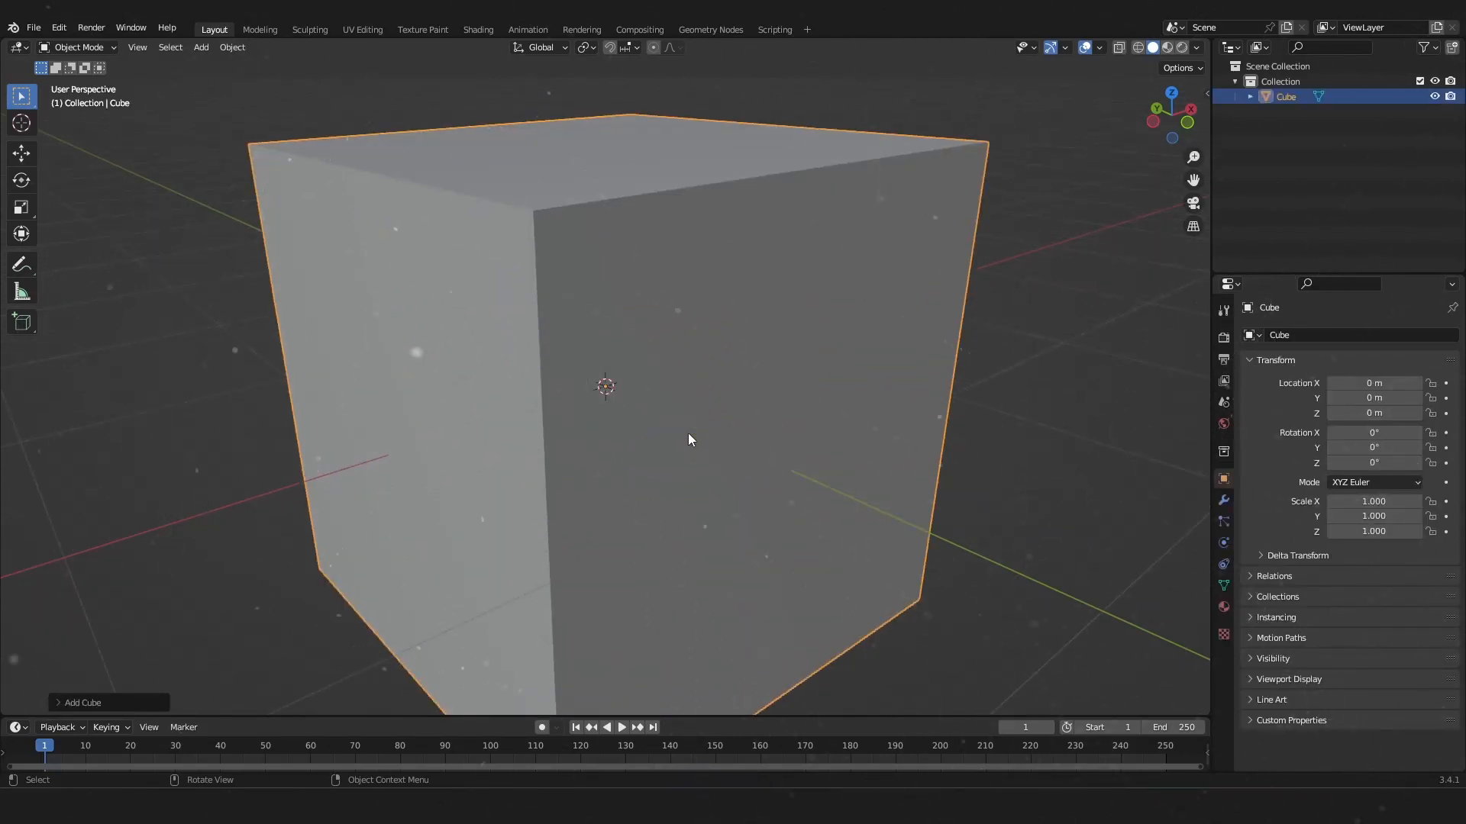
{"action": "scroll", "coordinate": [688, 440], "scroll_direction": "down", "scroll_amount": 12}
{"action": "middle_click_drag", "start_coordinate": [578, 518], "coordinate": [635, 468]}
{"action": "scroll", "coordinate": [589, 523], "scroll_direction": "up", "scroll_amount": 3}
{"action": "scroll", "coordinate": [589, 523], "scroll_direction": "down", "scroll_amount": 4}
{"action": "middle_click_drag", "start_coordinate": [635, 468], "coordinate": [633, 536], "text": "shift"}
{"action": "scroll", "coordinate": [633, 536], "scroll_direction": "up", "scroll_amount": 2}
{"action": "middle_click_drag", "start_coordinate": [721, 486], "coordinate": [723, 536], "text": "shift"}
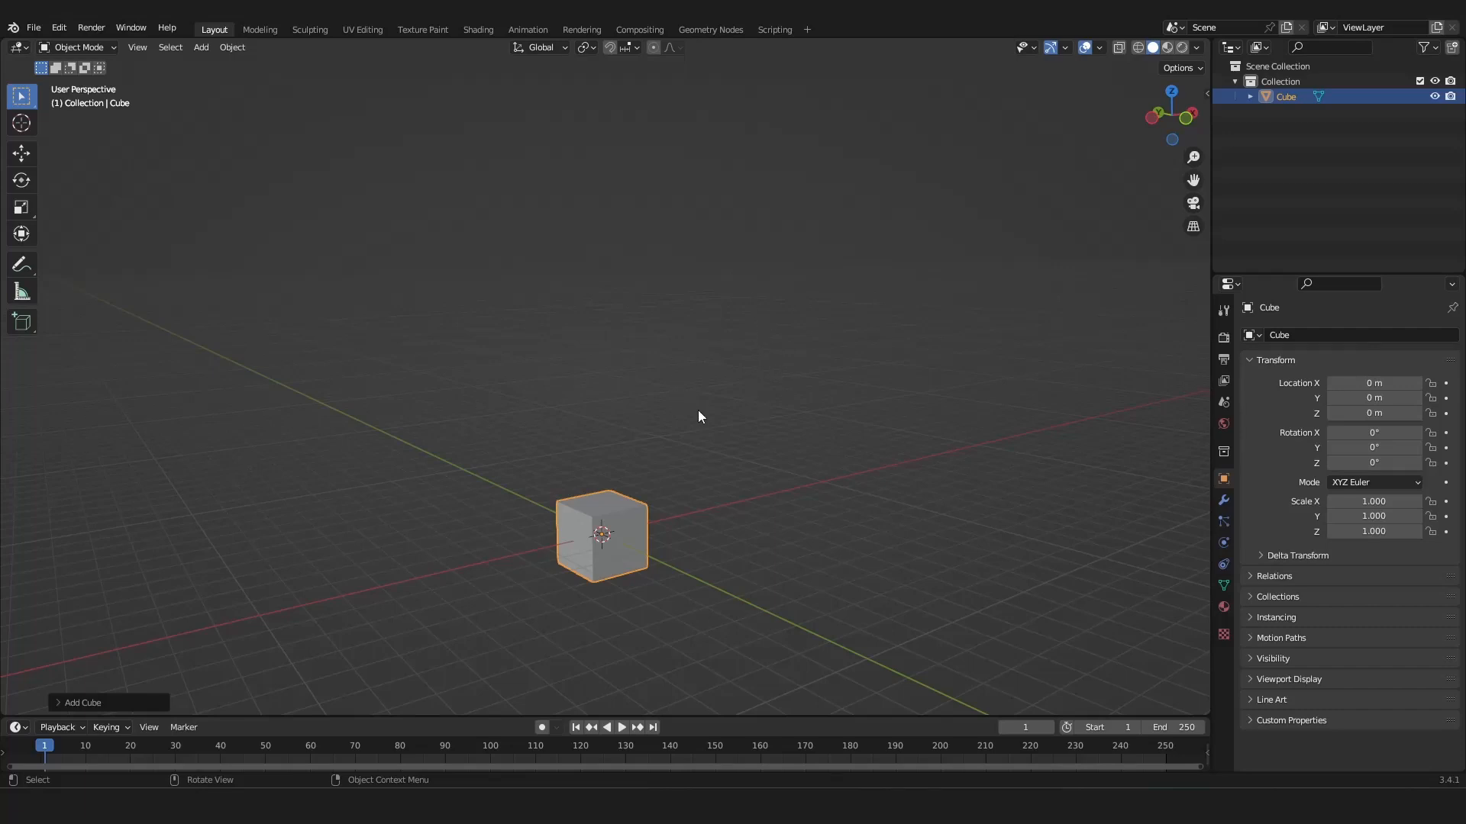
{"action": "middle_click_drag", "start_coordinate": [698, 416], "coordinate": [699, 463]}
{"action": "key", "text": "KP_Decimal"}
{"action": "scroll", "coordinate": [588, 485], "scroll_direction": "down", "scroll_amount": 10}
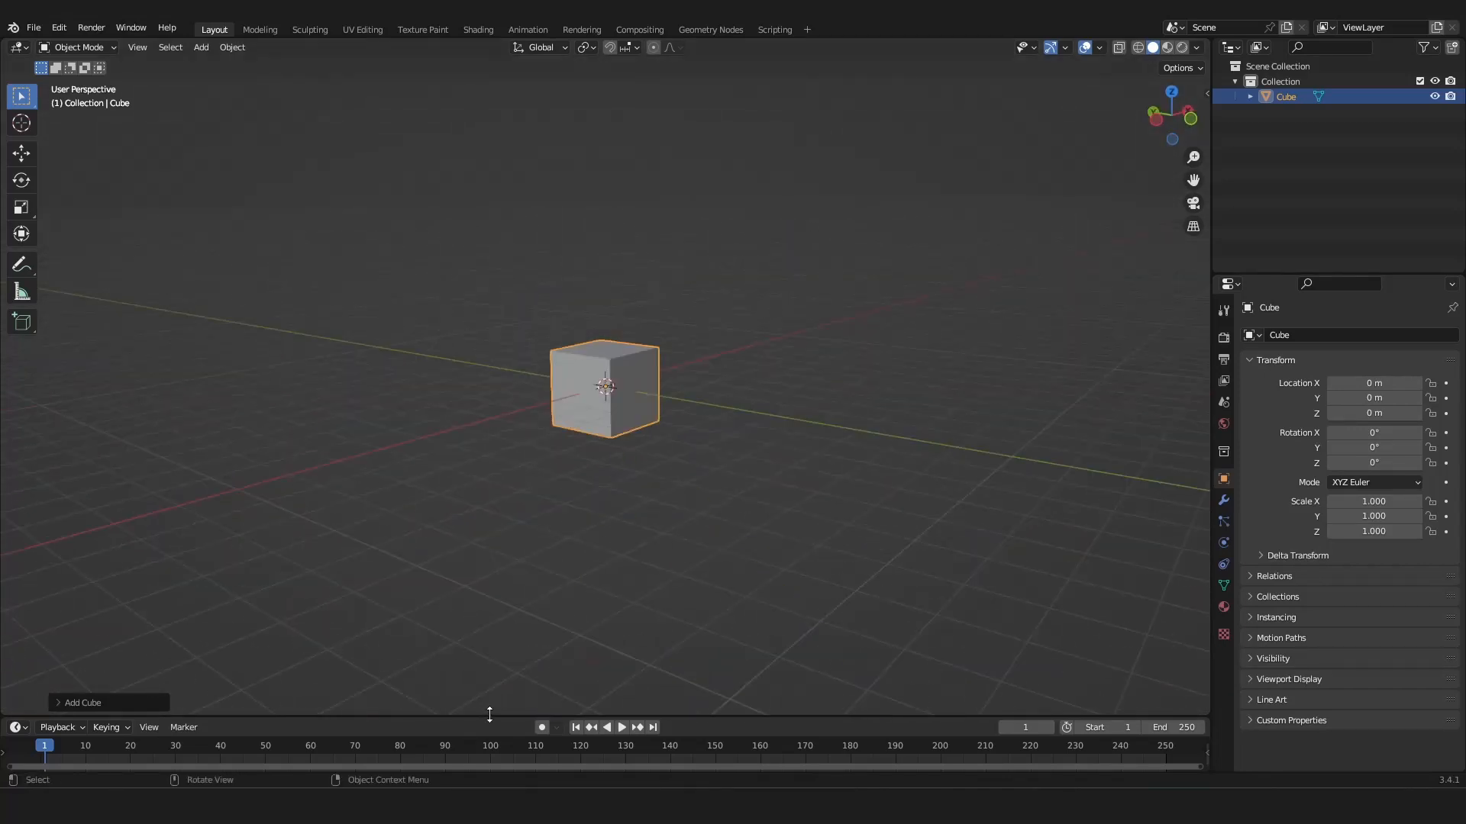
Enlarge the timeline area, turn it into a Geometry Node Editor with its sidebar hidden, and create a new node tree for the cube.
{"action": "left_click_drag", "start_coordinate": [489, 714], "coordinate": [533, 407]}
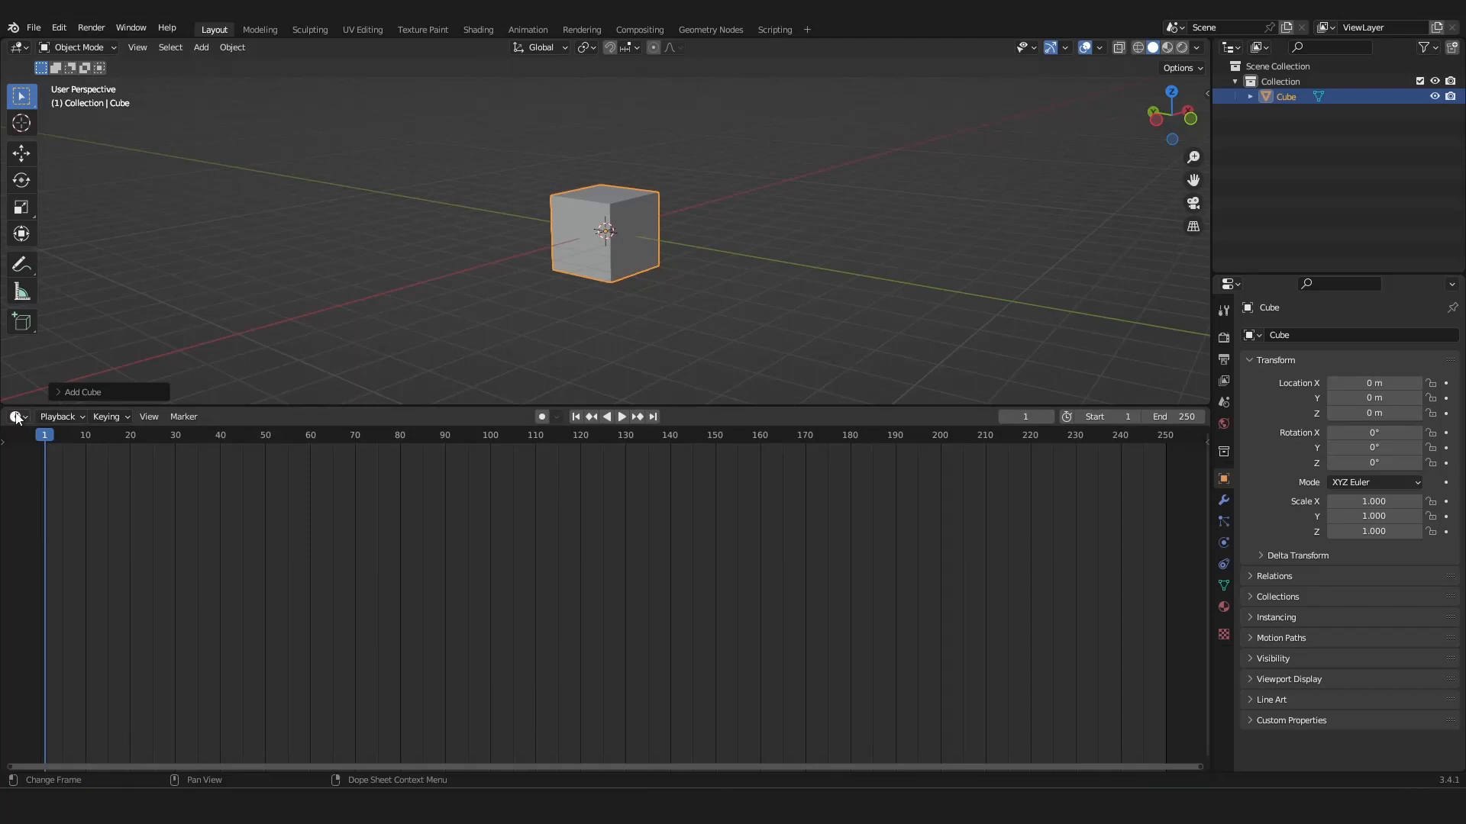
{"action": "left_click", "coordinate": [15, 418]}
{"action": "left_click", "coordinate": [46, 546]}
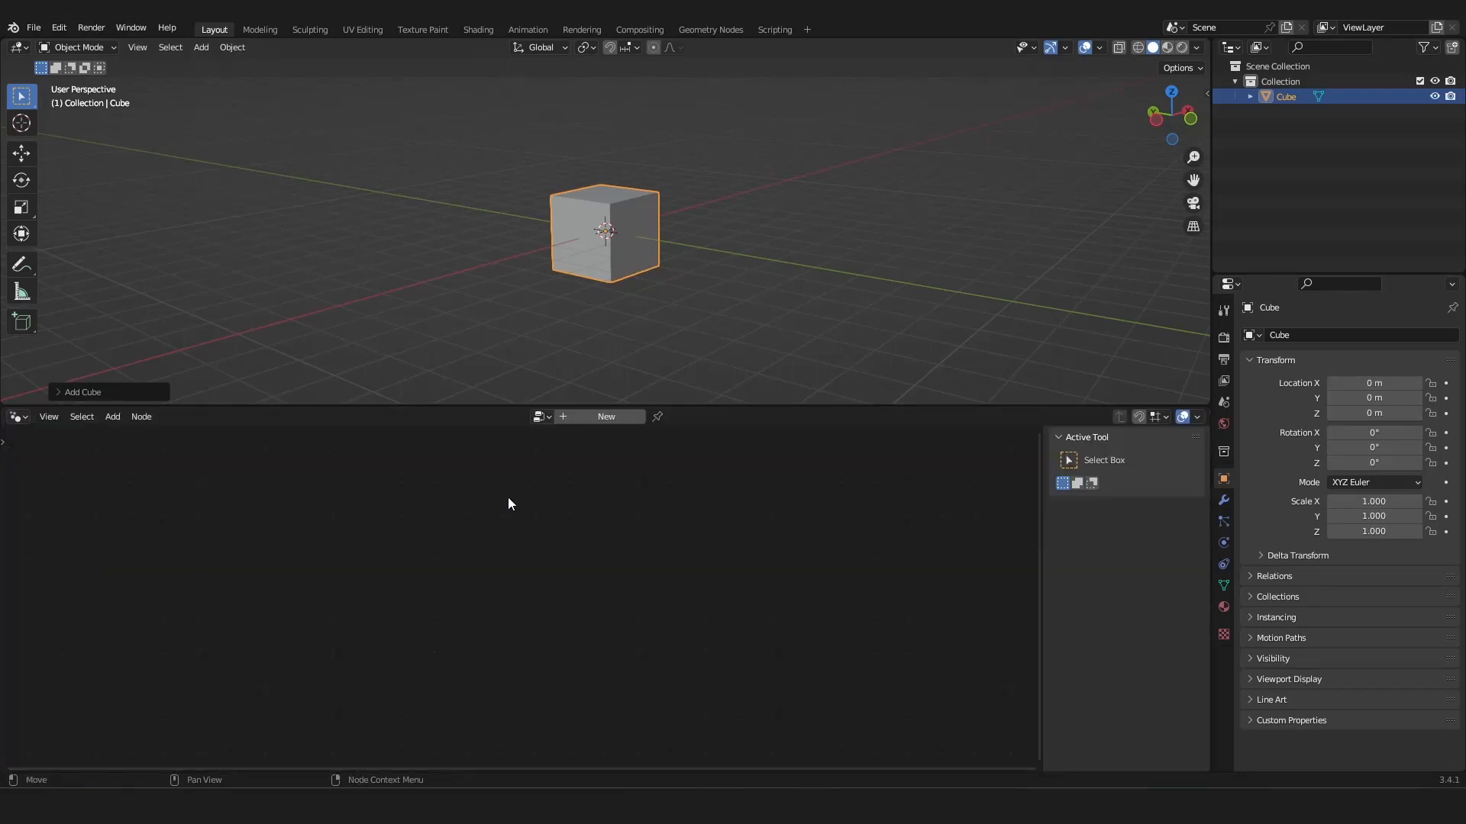
{"action": "left_click", "coordinate": [588, 421]}
{"action": "key", "text": "n"}
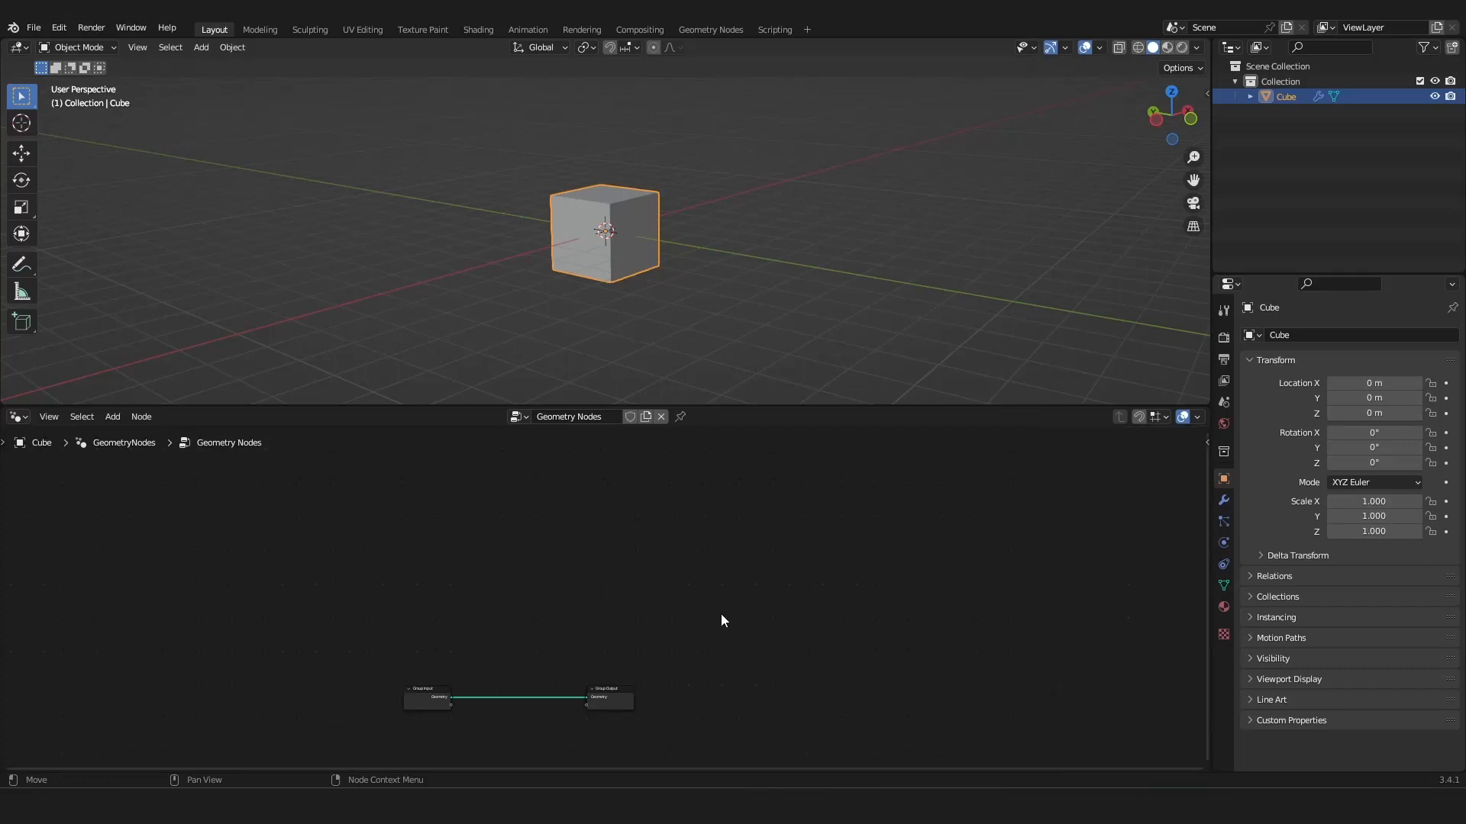
Spread the Group Input and Group Output nodes far apart and cut the link between them.
{"action": "key", "text": "a"}
{"action": "key", "text": "Home"}
{"action": "scroll", "coordinate": [717, 614], "scroll_direction": "down", "scroll_amount": 3}
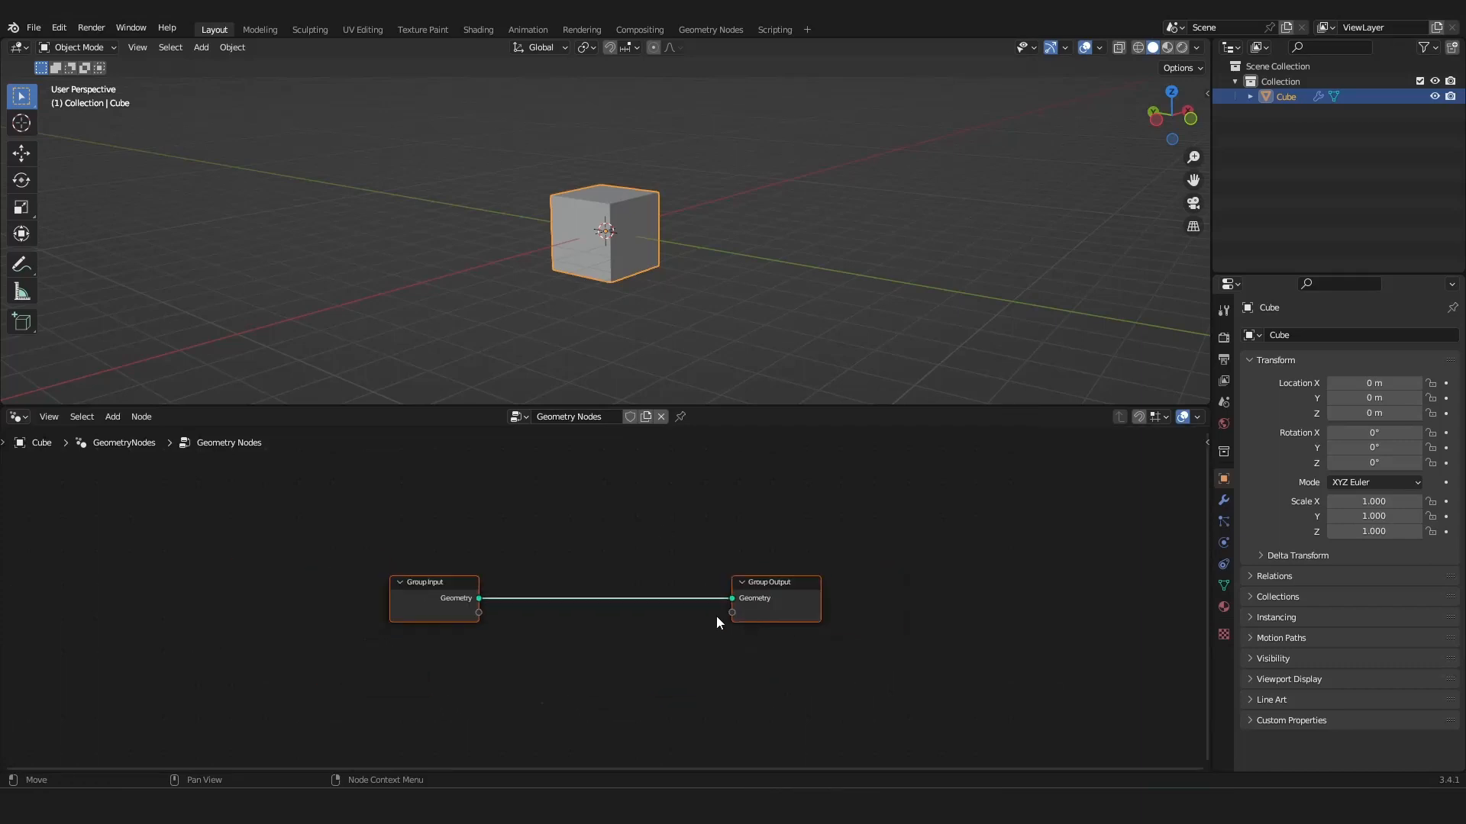
{"action": "key", "text": "s"}
{"action": "left_click", "coordinate": [807, 521]}
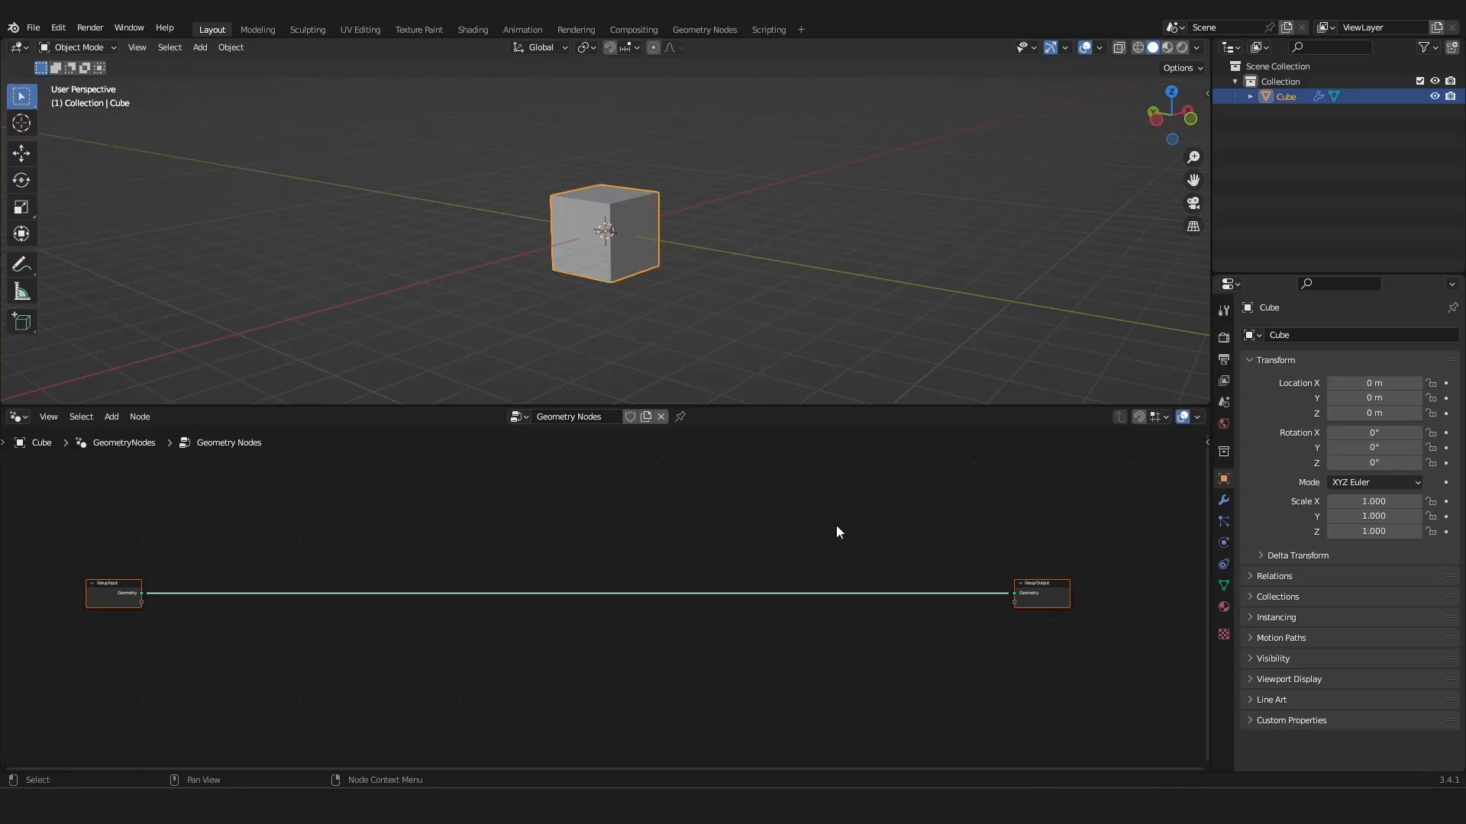
{"action": "scroll", "coordinate": [713, 582], "scroll_direction": "up", "scroll_amount": 2}
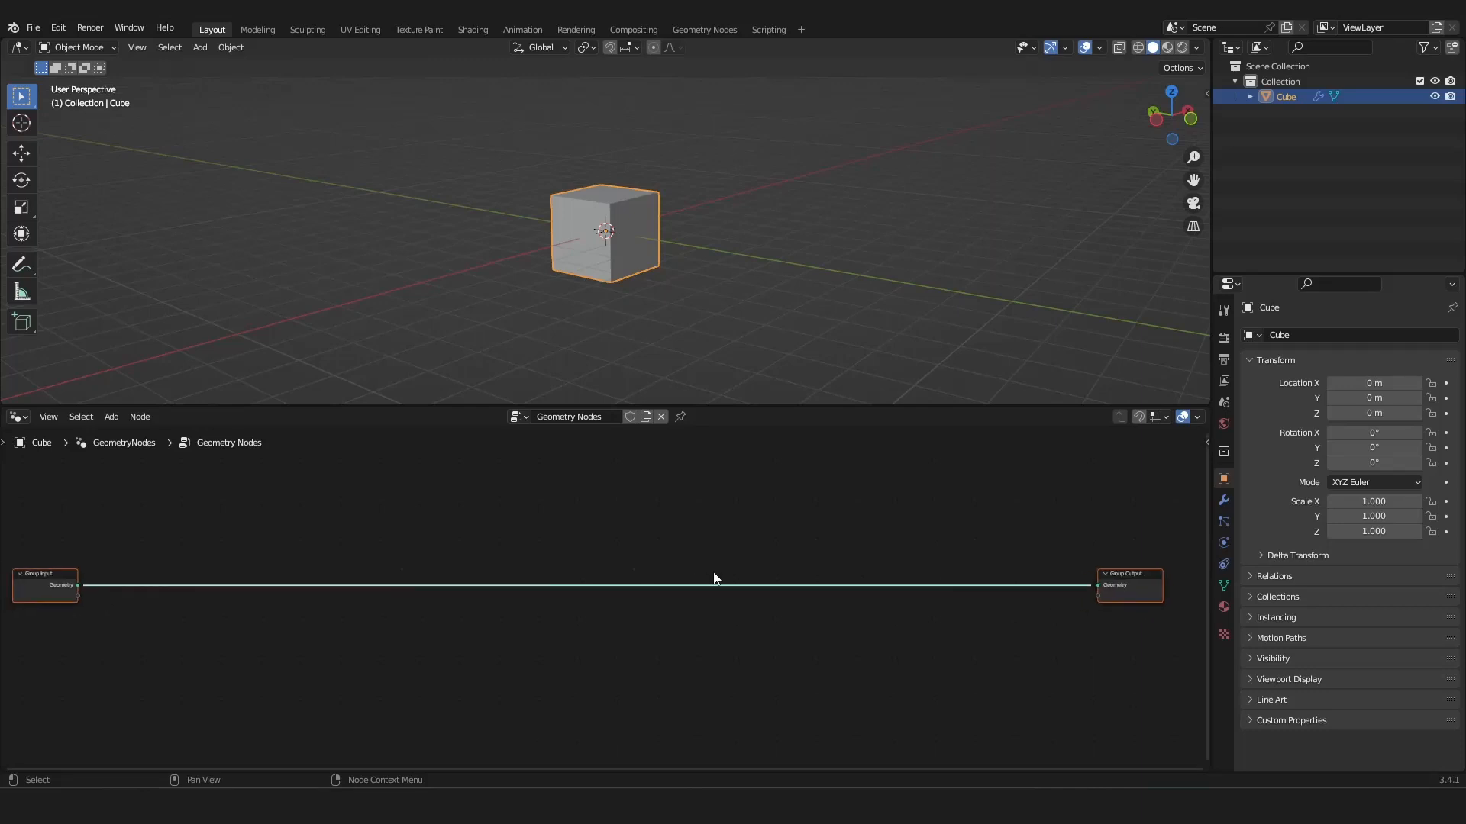
{"action": "scroll", "coordinate": [713, 578], "scroll_direction": "down", "scroll_amount": 3}
{"action": "right_click_drag", "start_coordinate": [603, 548], "coordinate": [707, 730], "text": "ctrl"}
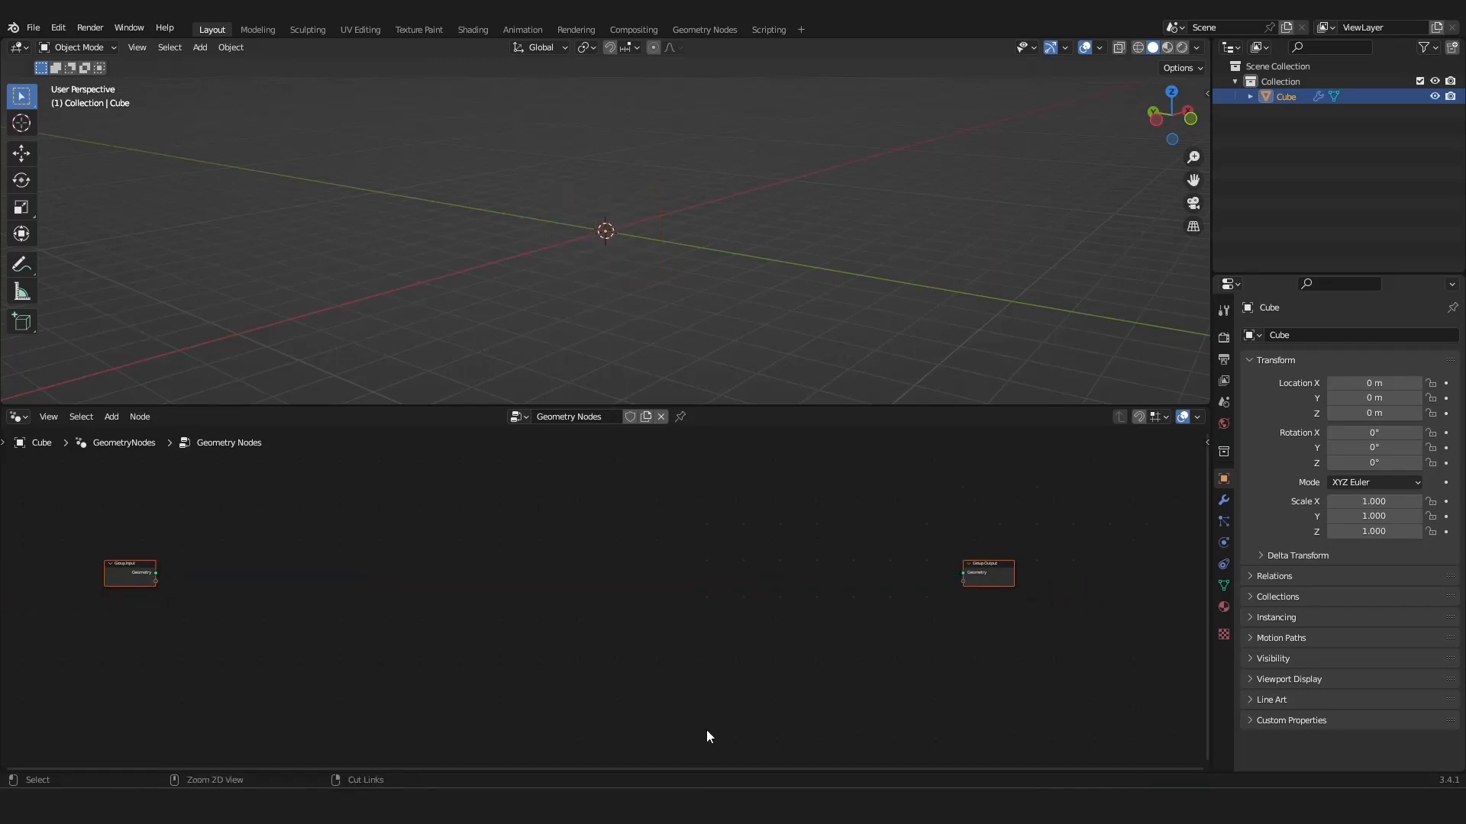
Add a Curve Line node and connect its Curve output to the Group Output's Geometry input.
{"action": "scroll", "coordinate": [639, 574], "scroll_direction": "up", "scroll_amount": 3}
{"action": "key", "text": "shift+a"}
{"action": "mouse_move", "coordinate": [559, 543]}
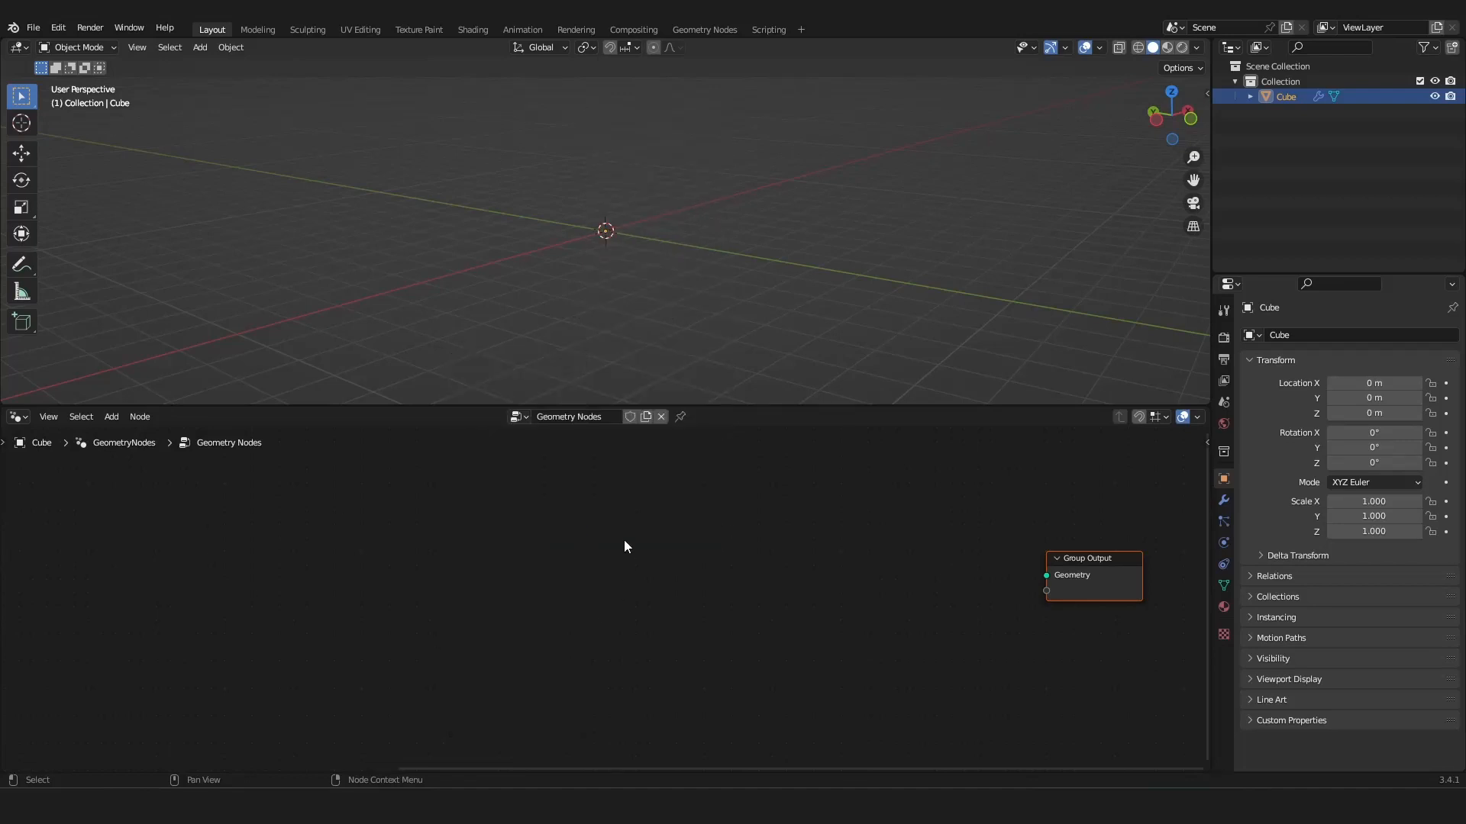
{"action": "key", "text": "shift+a"}
{"action": "mouse_move", "coordinate": [624, 541]}
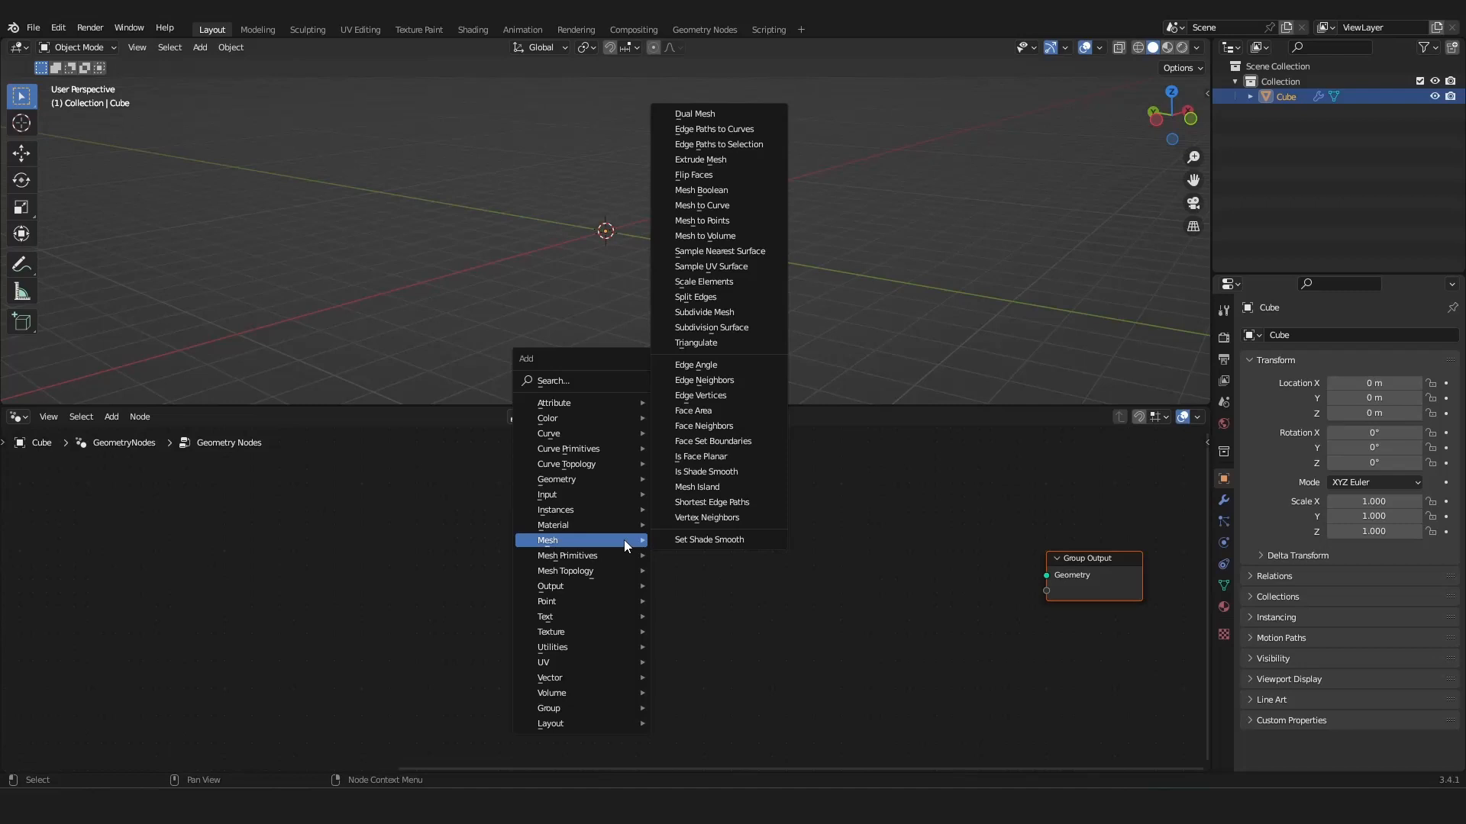
{"action": "mouse_move", "coordinate": [558, 454]}
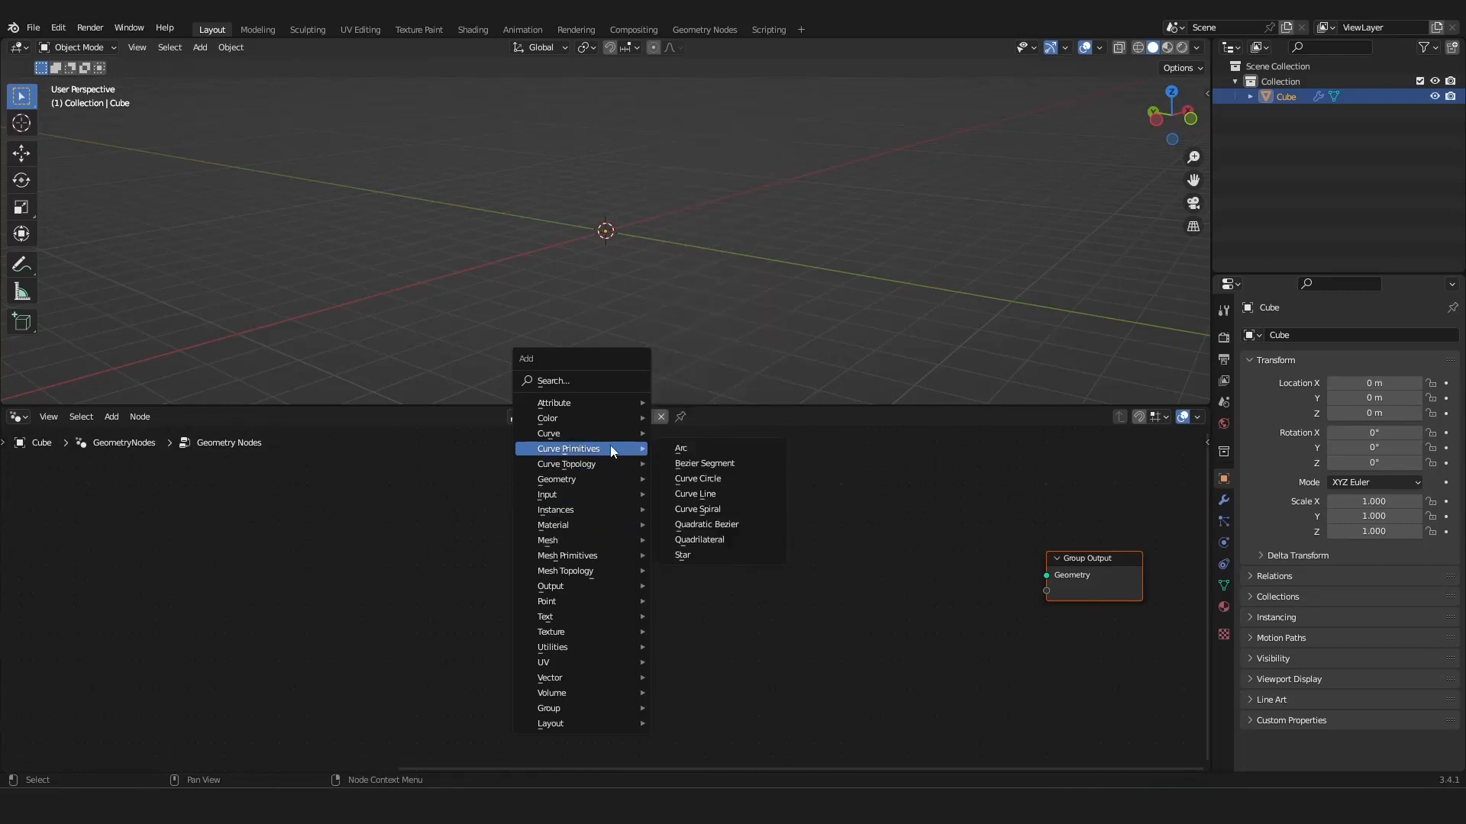
{"action": "left_click", "coordinate": [722, 492]}
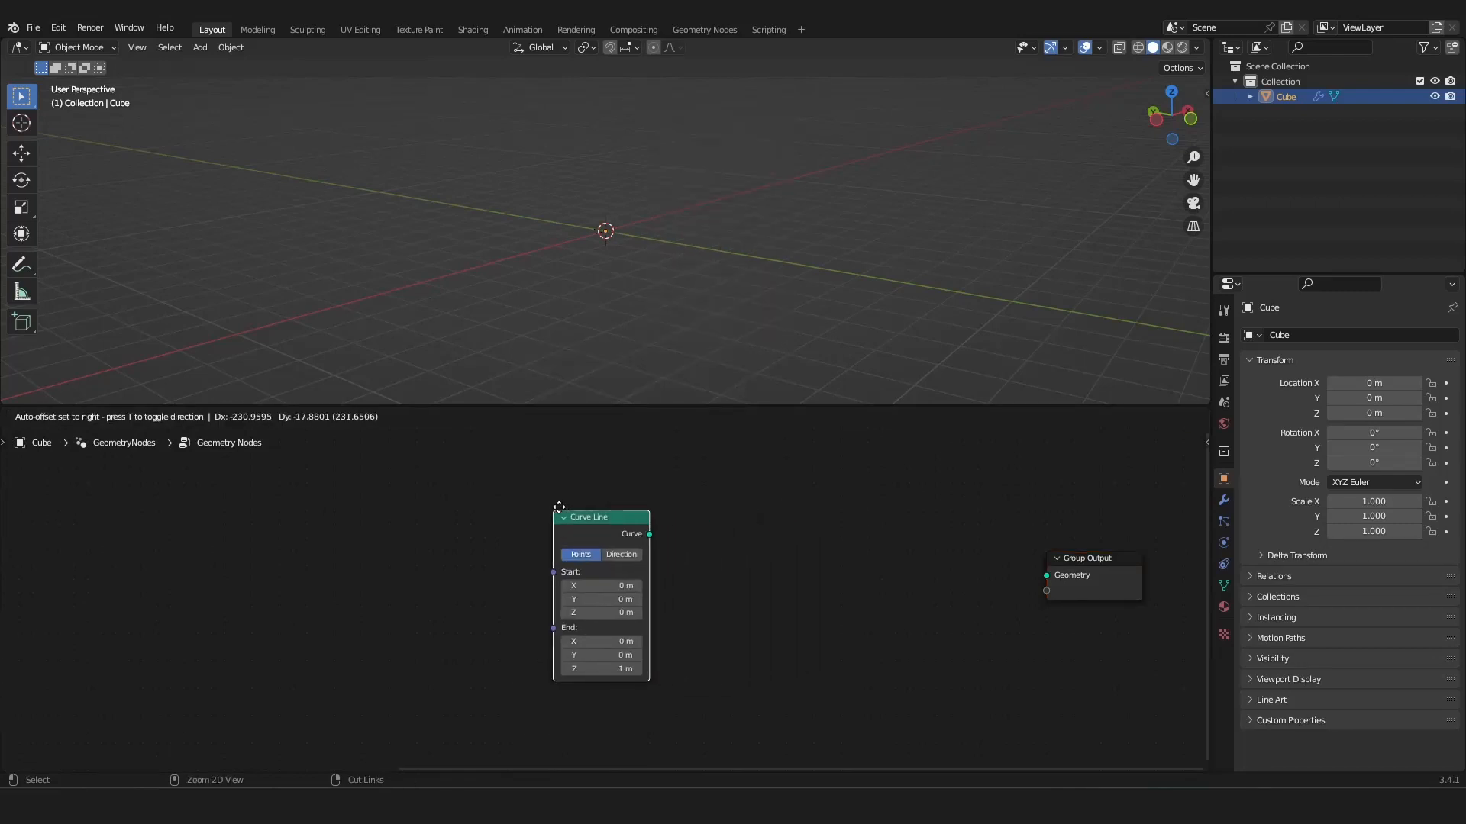
{"action": "left_click", "coordinate": [559, 507]}
{"action": "left_click_drag", "start_coordinate": [649, 534], "coordinate": [742, 467]}
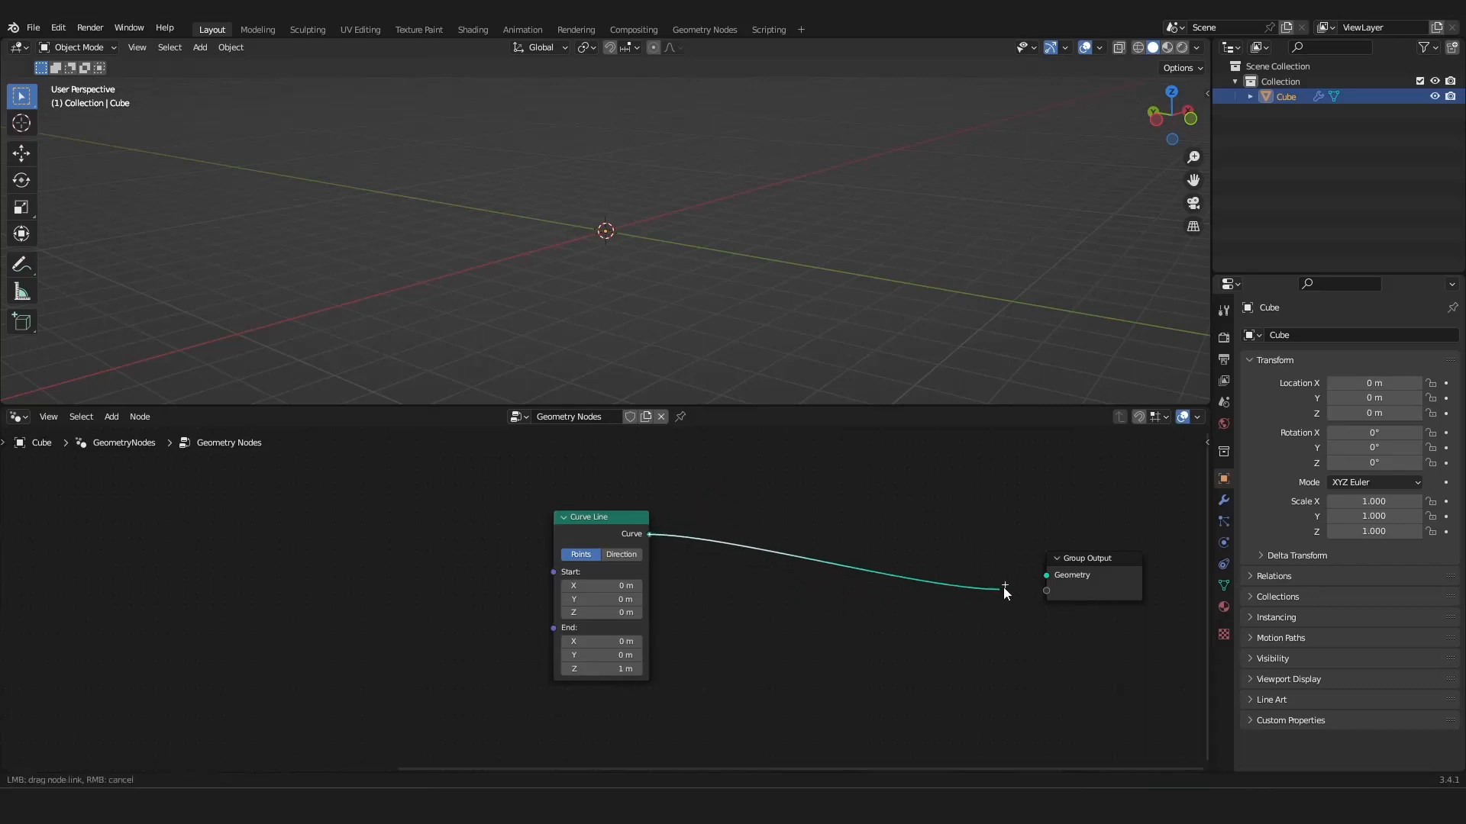
{"action": "left_click_drag", "start_coordinate": [1003, 587], "coordinate": [1069, 580]}
{"action": "left_click_drag", "start_coordinate": [614, 529], "coordinate": [496, 542]}
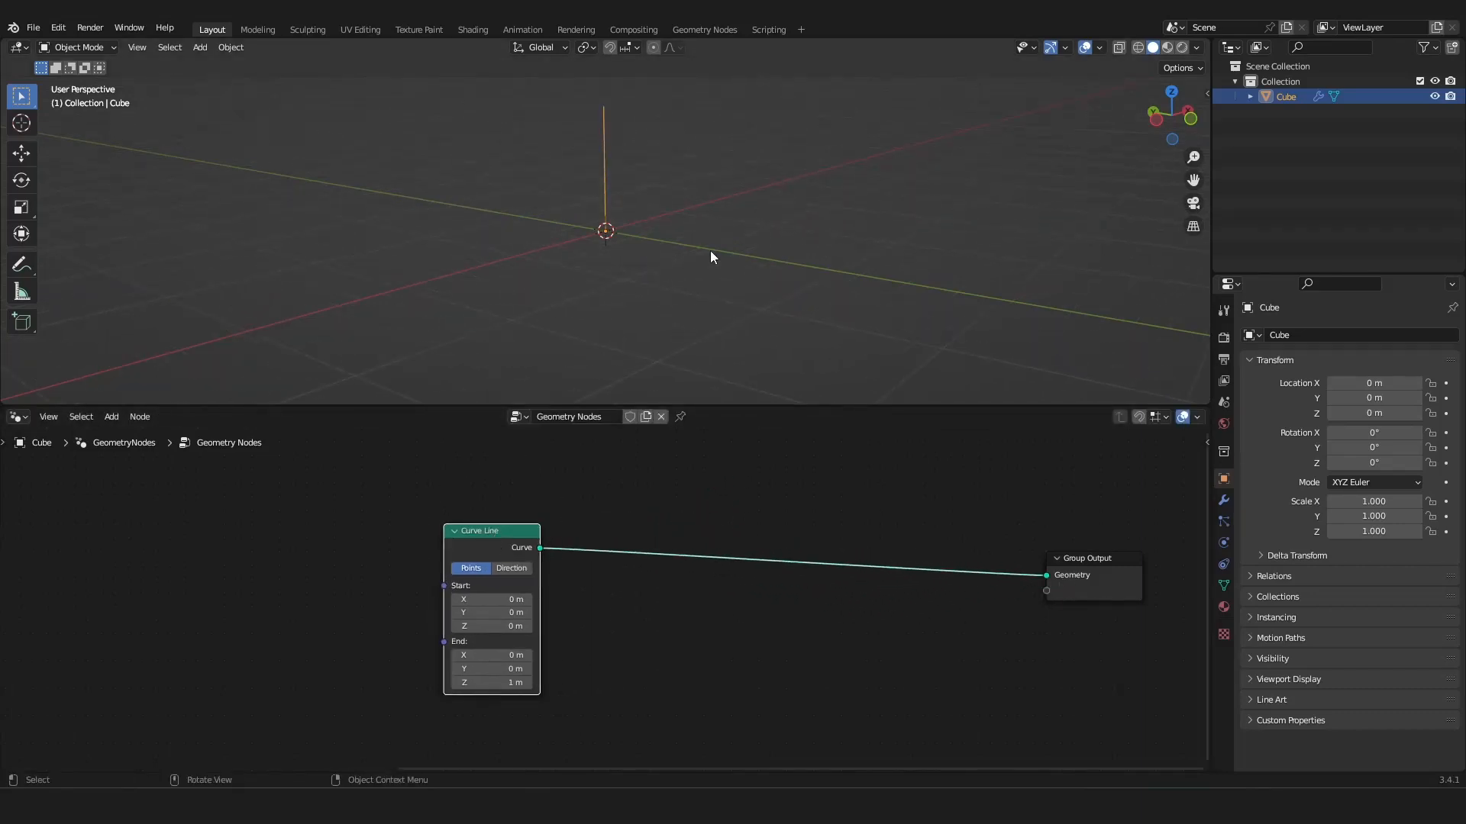
Set the Curve Line node's End Z to 6 m.
{"action": "middle_click_drag", "start_coordinate": [711, 246], "coordinate": [543, 304], "text": "shift"}
{"action": "left_click", "coordinate": [477, 683]}
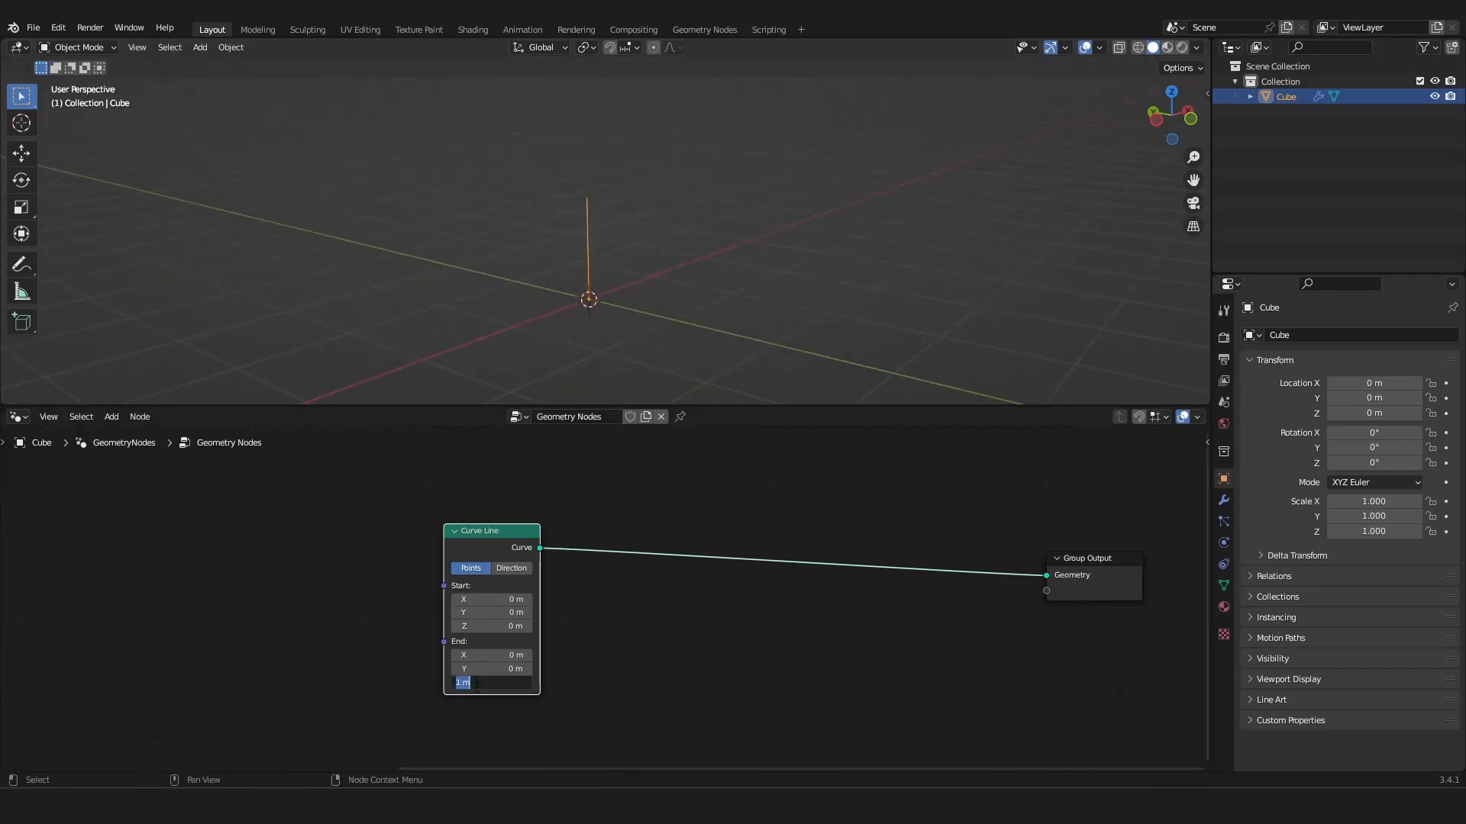
{"action": "key", "text": "Return"}
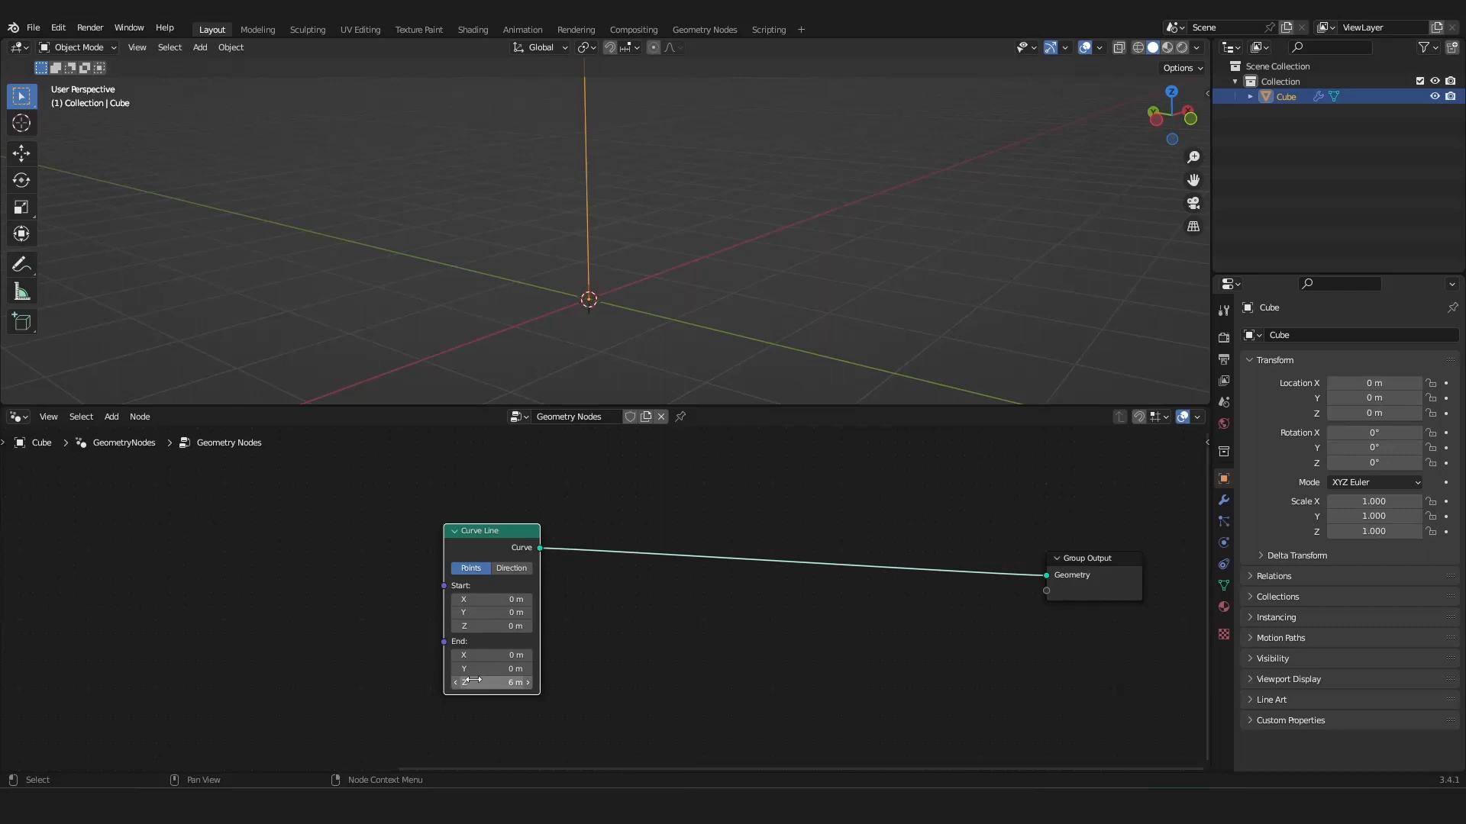
{"action": "scroll", "coordinate": [815, 351], "scroll_direction": "down", "scroll_amount": 9}
{"action": "scroll", "coordinate": [828, 229], "scroll_direction": "up", "scroll_amount": 5}
{"action": "middle_click_drag", "start_coordinate": [832, 144], "coordinate": [853, 214], "text": "shift"}
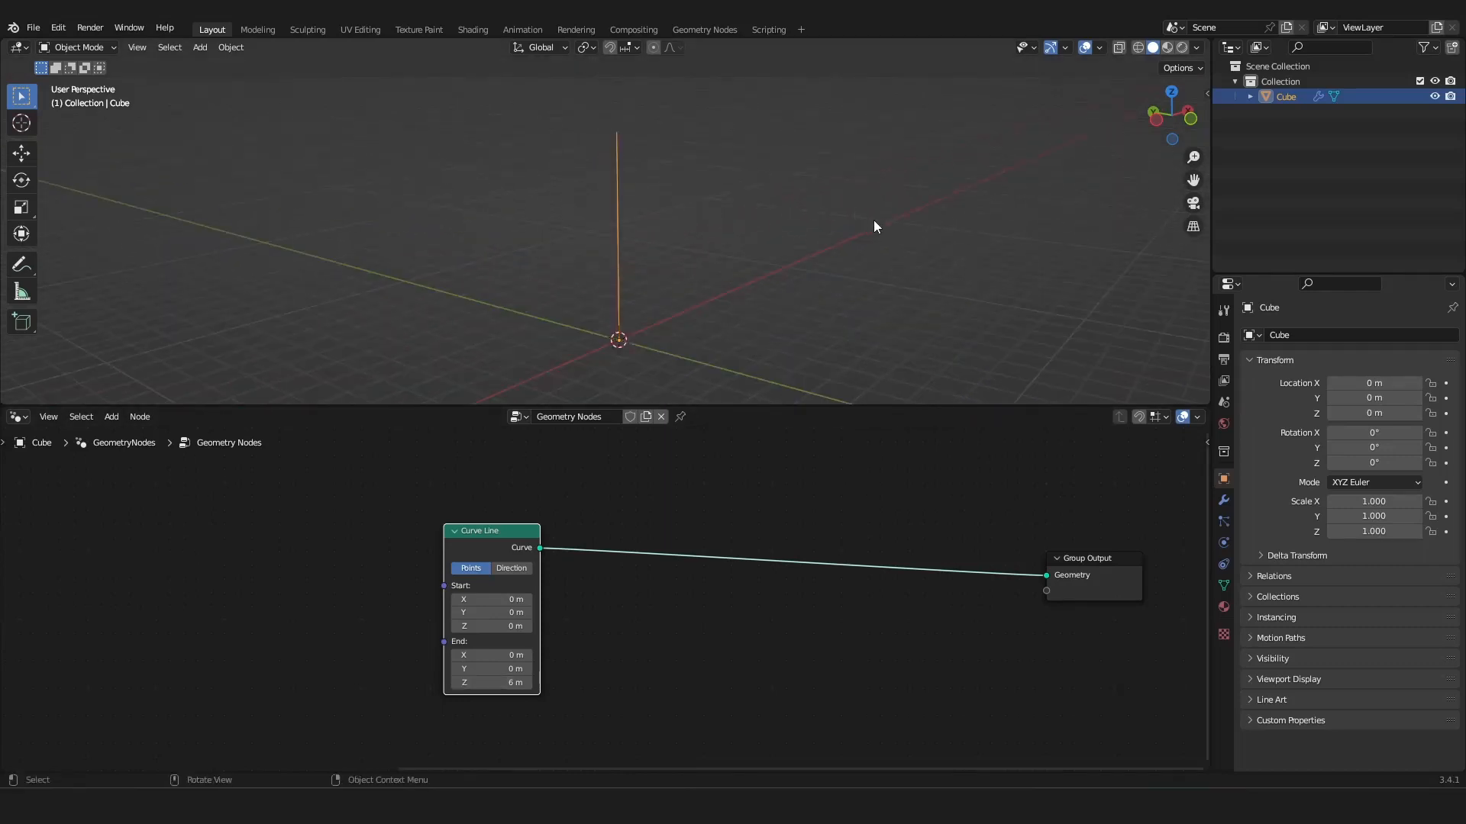
Move the Curve Line node farther away from the Group Output to make room for more nodes.
{"action": "scroll", "coordinate": [771, 574], "scroll_direction": "down", "scroll_amount": 2}
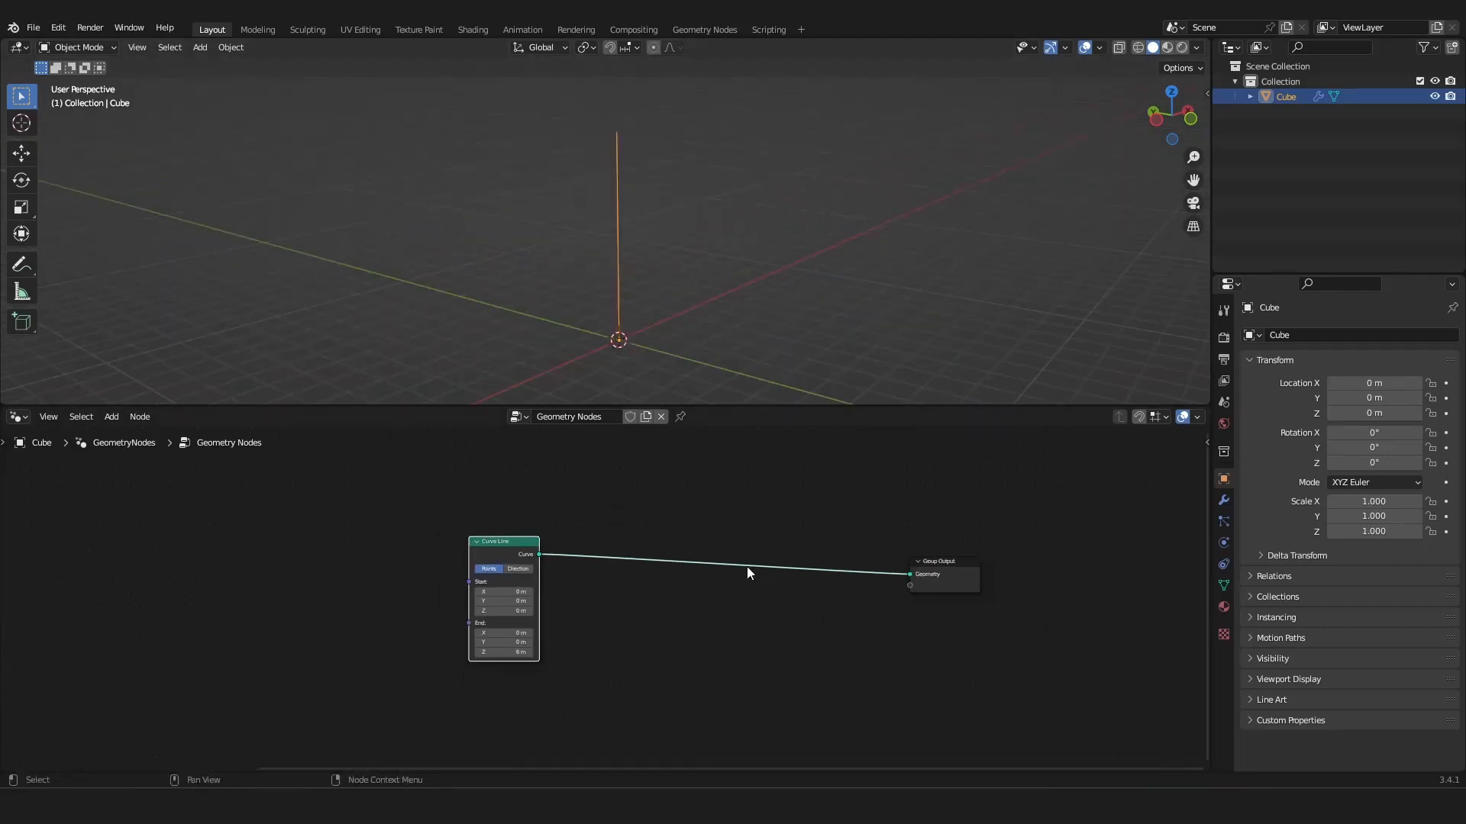
{"action": "left_click_drag", "start_coordinate": [495, 549], "coordinate": [295, 550]}
{"action": "scroll", "coordinate": [561, 613], "scroll_direction": "up", "scroll_amount": 2}
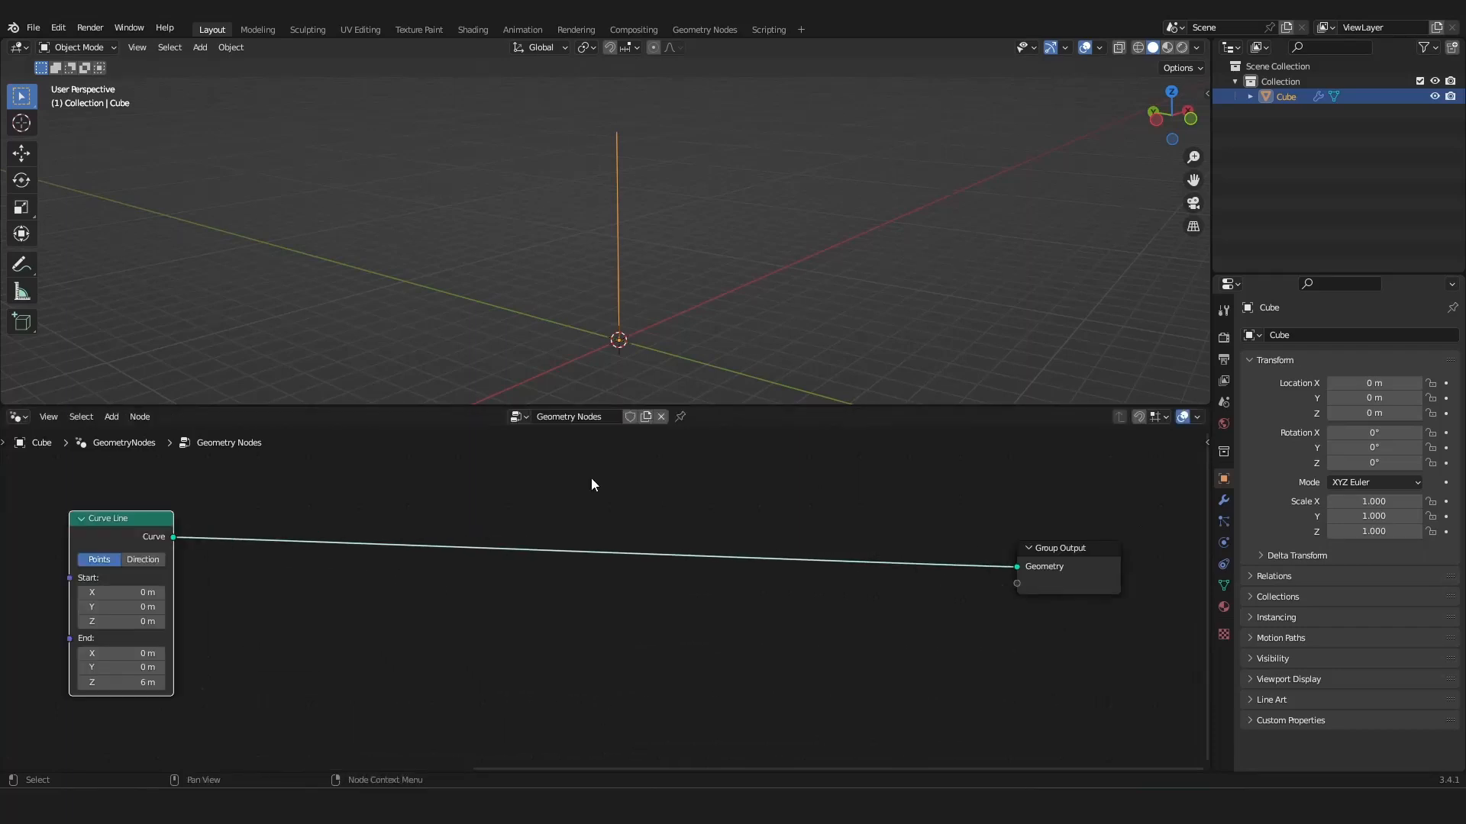
{"action": "key", "text": "g"}
{"action": "right_click", "coordinate": [151, 520]}
{"action": "middle_click_drag", "start_coordinate": [502, 583], "coordinate": [501, 582]}
Insert a Resample Curve node on the link directly after the Curve Line node.
{"action": "key", "text": "shift+a"}
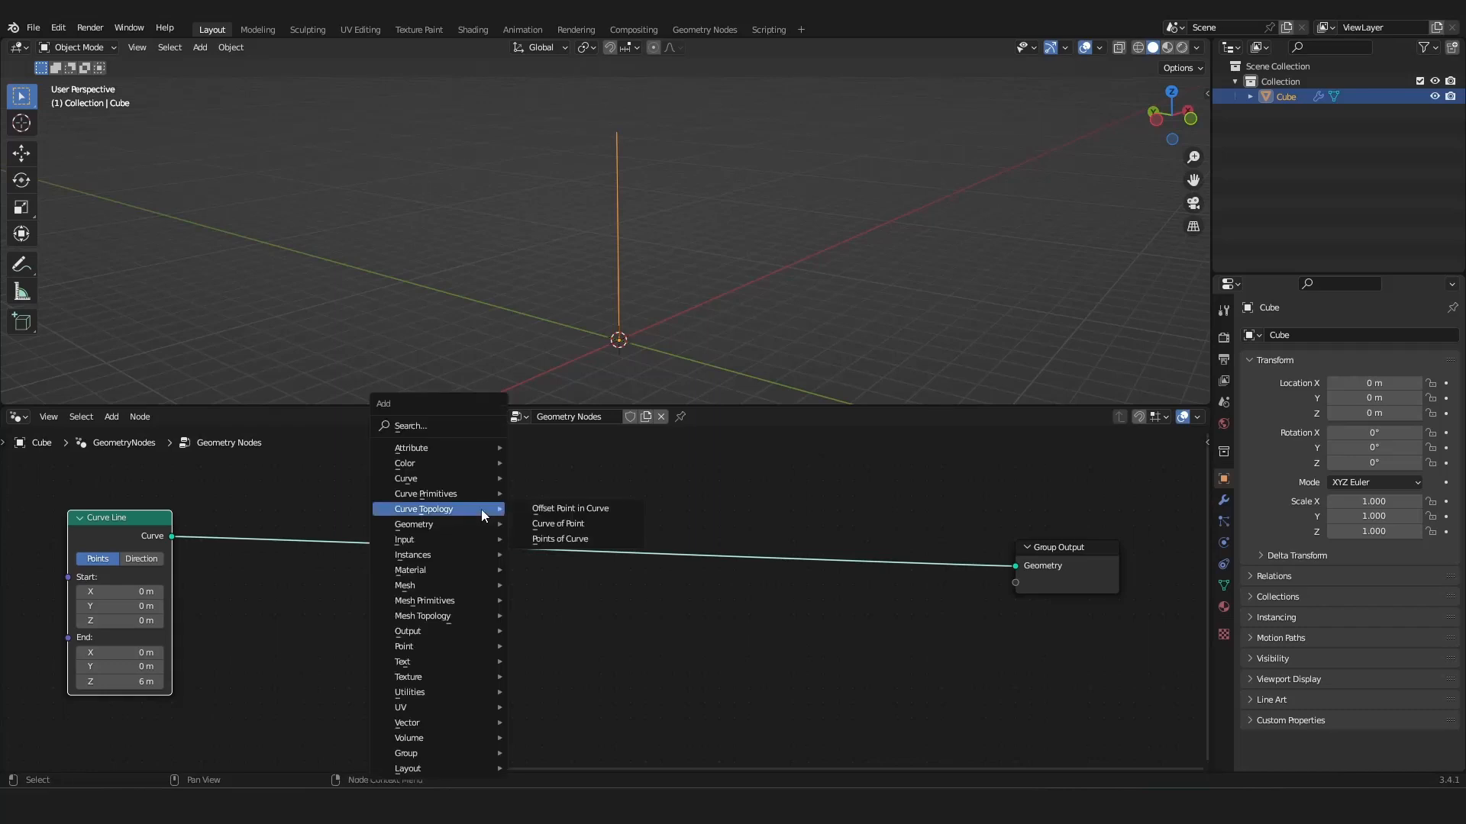
{"action": "mouse_move", "coordinate": [423, 478]}
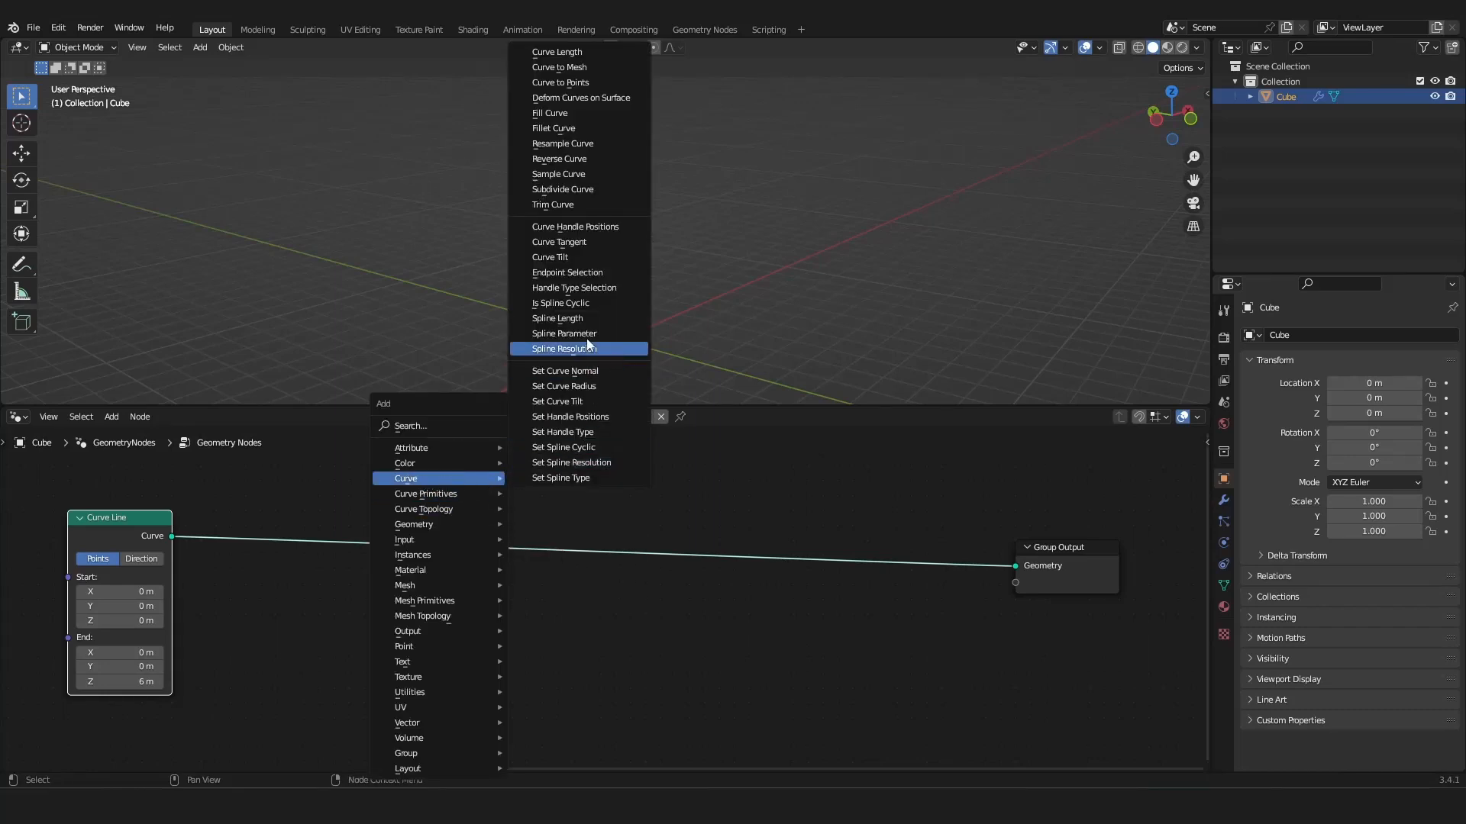
{"action": "left_click", "coordinate": [565, 144]}
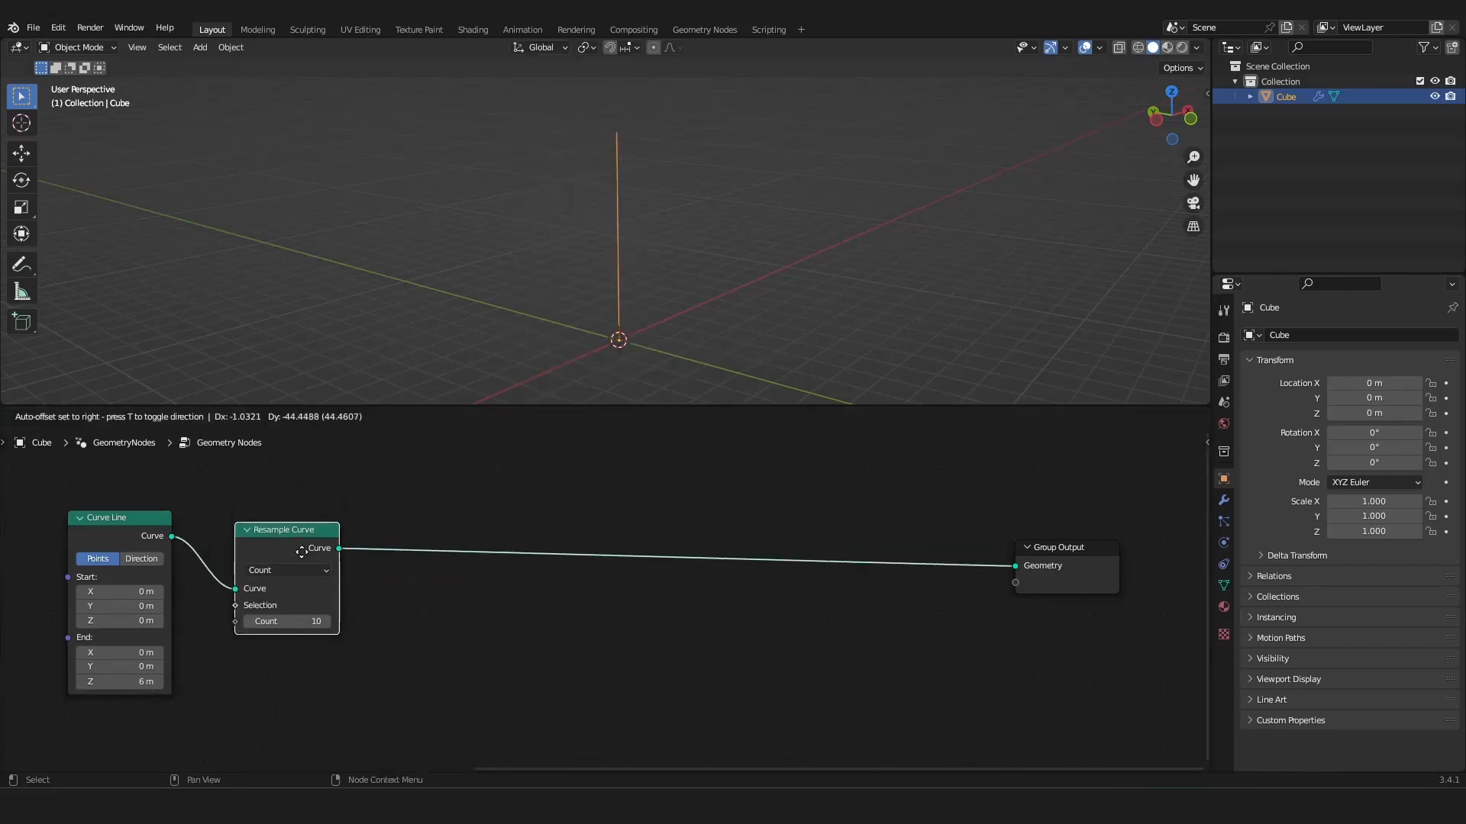
{"action": "left_click", "coordinate": [268, 538]}
Insert a Set Position node on the link between Resample Curve and Group Output.
{"action": "key", "text": "shift+a"}
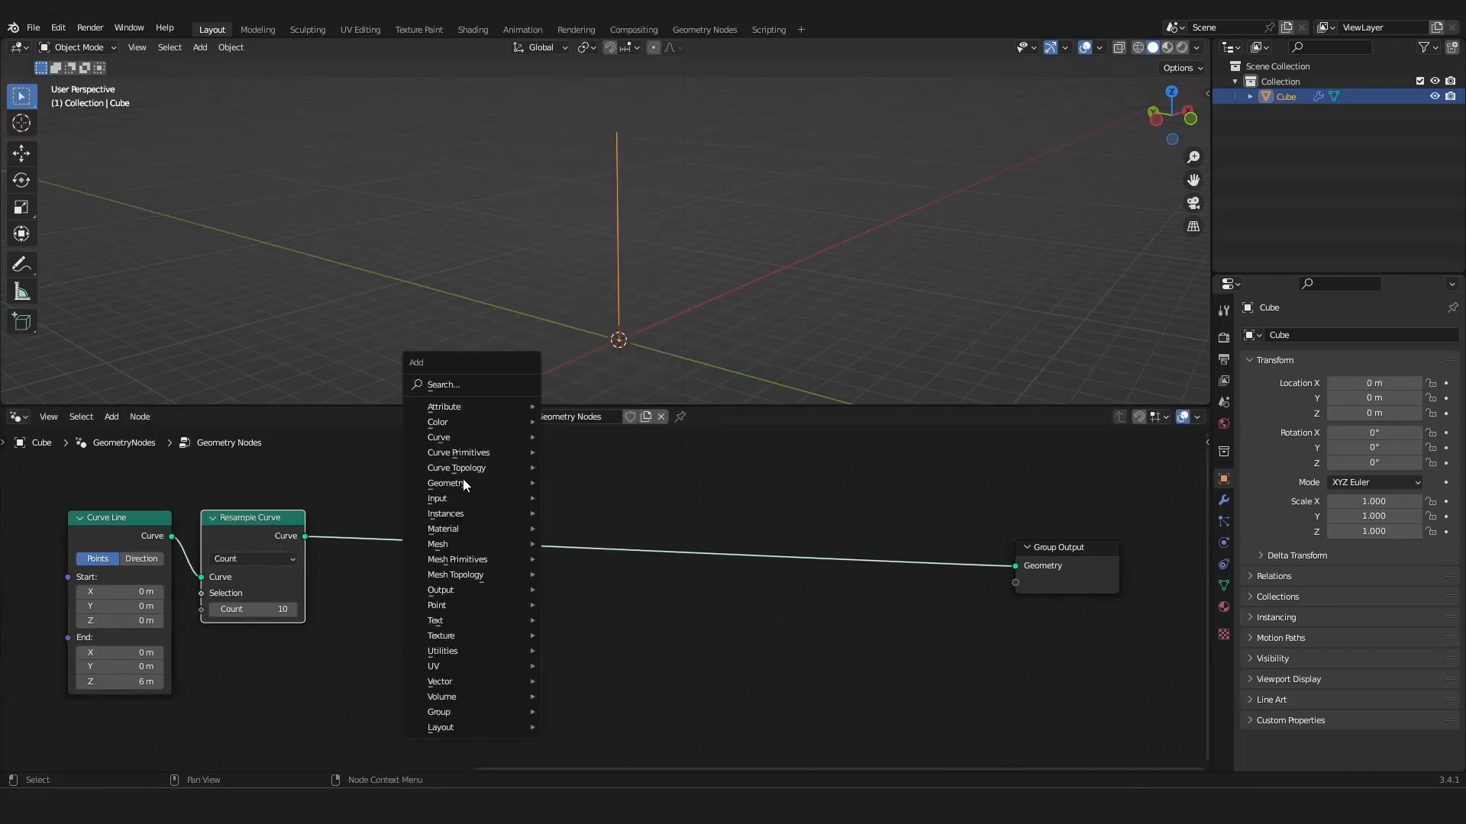
{"action": "mouse_move", "coordinate": [451, 489]}
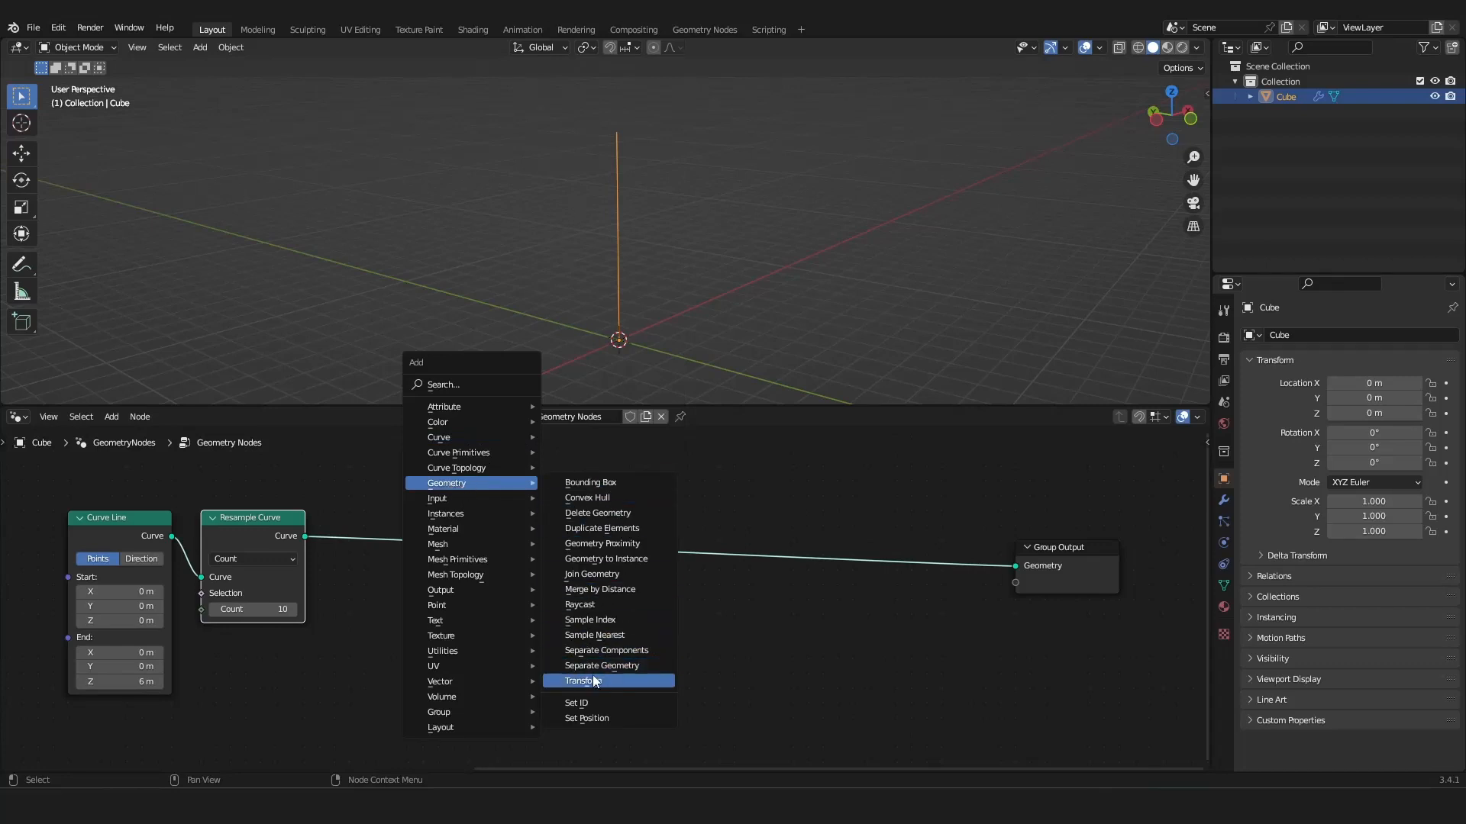
{"action": "left_click", "coordinate": [600, 719]}
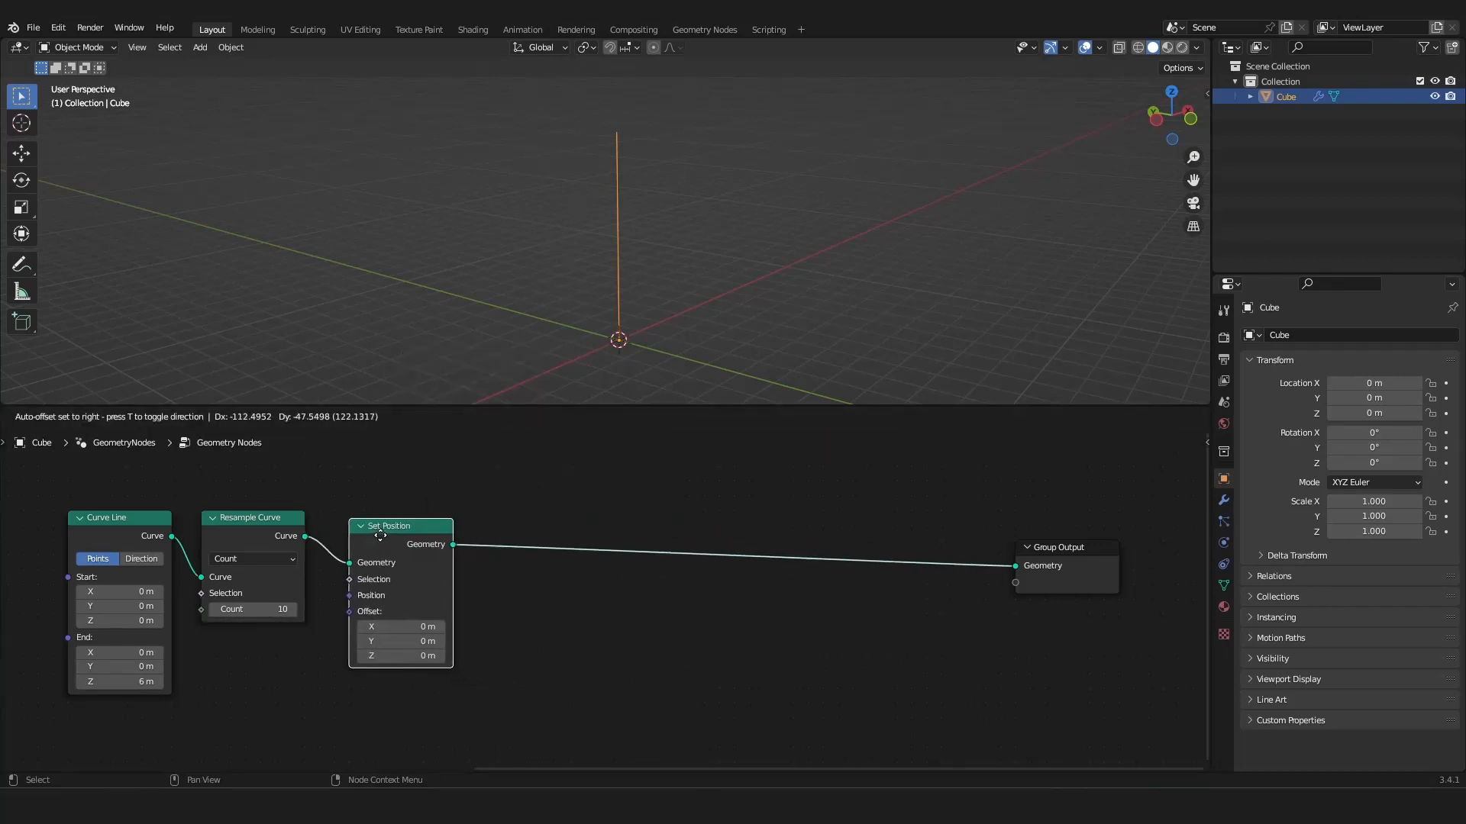
{"action": "left_click", "coordinate": [350, 511]}
{"action": "middle_click_drag", "start_coordinate": [751, 300], "coordinate": [729, 289]}
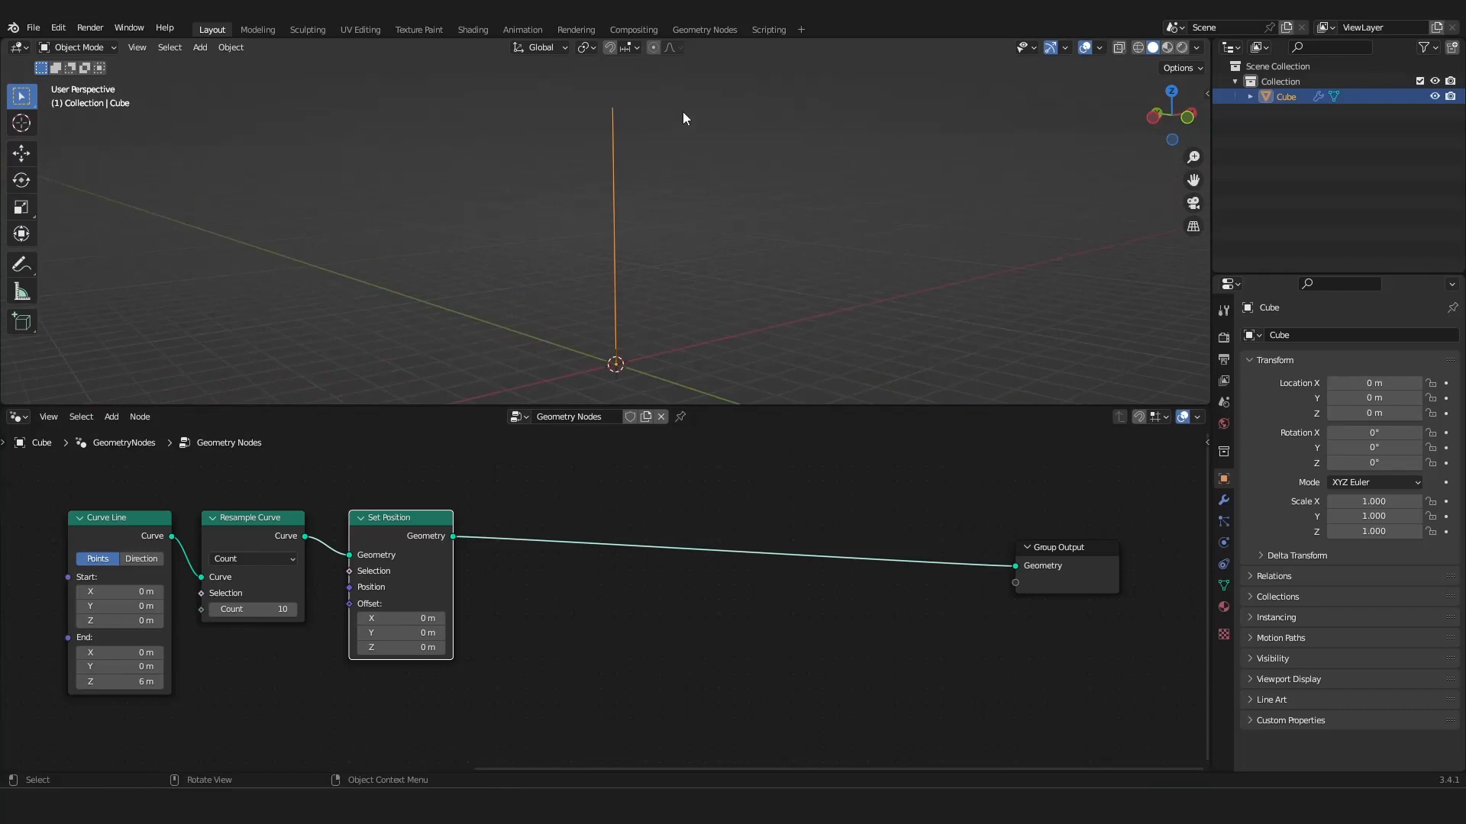
{"action": "scroll", "coordinate": [521, 644], "scroll_direction": "down", "scroll_amount": 4}
{"action": "middle_click_drag", "start_coordinate": [521, 644], "coordinate": [673, 586]}
{"action": "scroll", "coordinate": [666, 588], "scroll_direction": "up", "scroll_amount": 3}
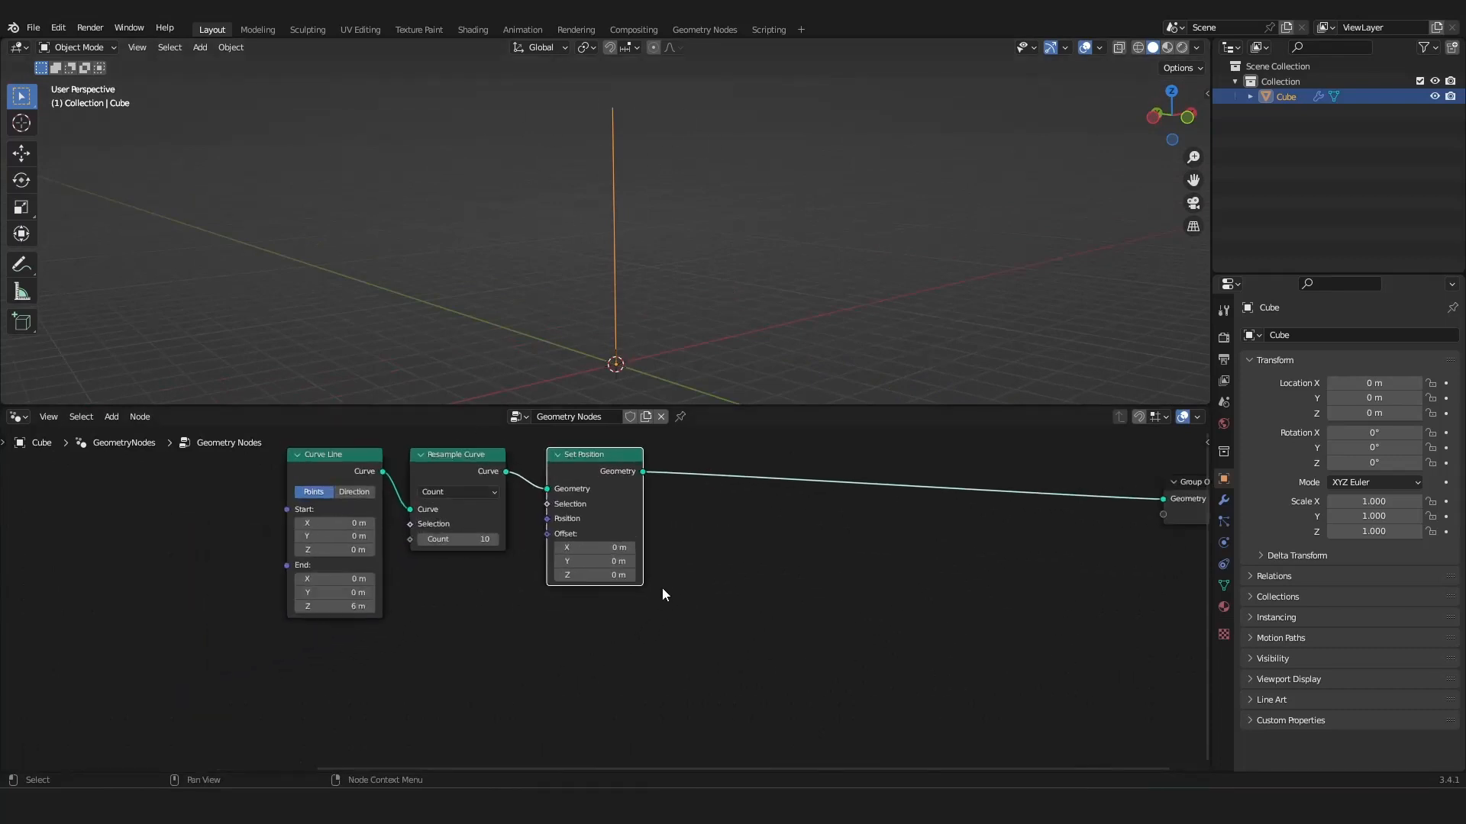
{"action": "key", "text": "shift+a"}
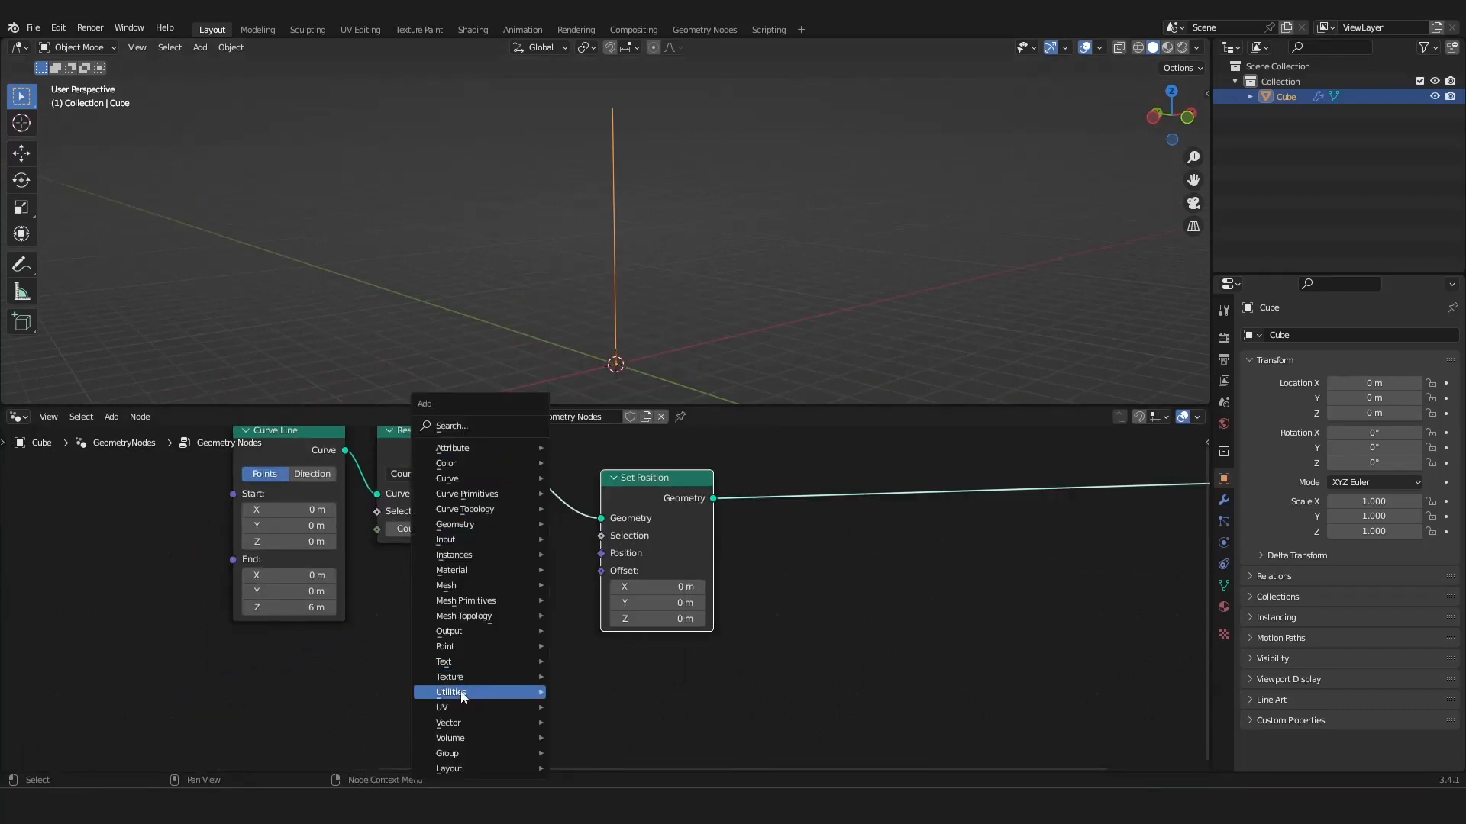
{"action": "mouse_move", "coordinate": [447, 679]}
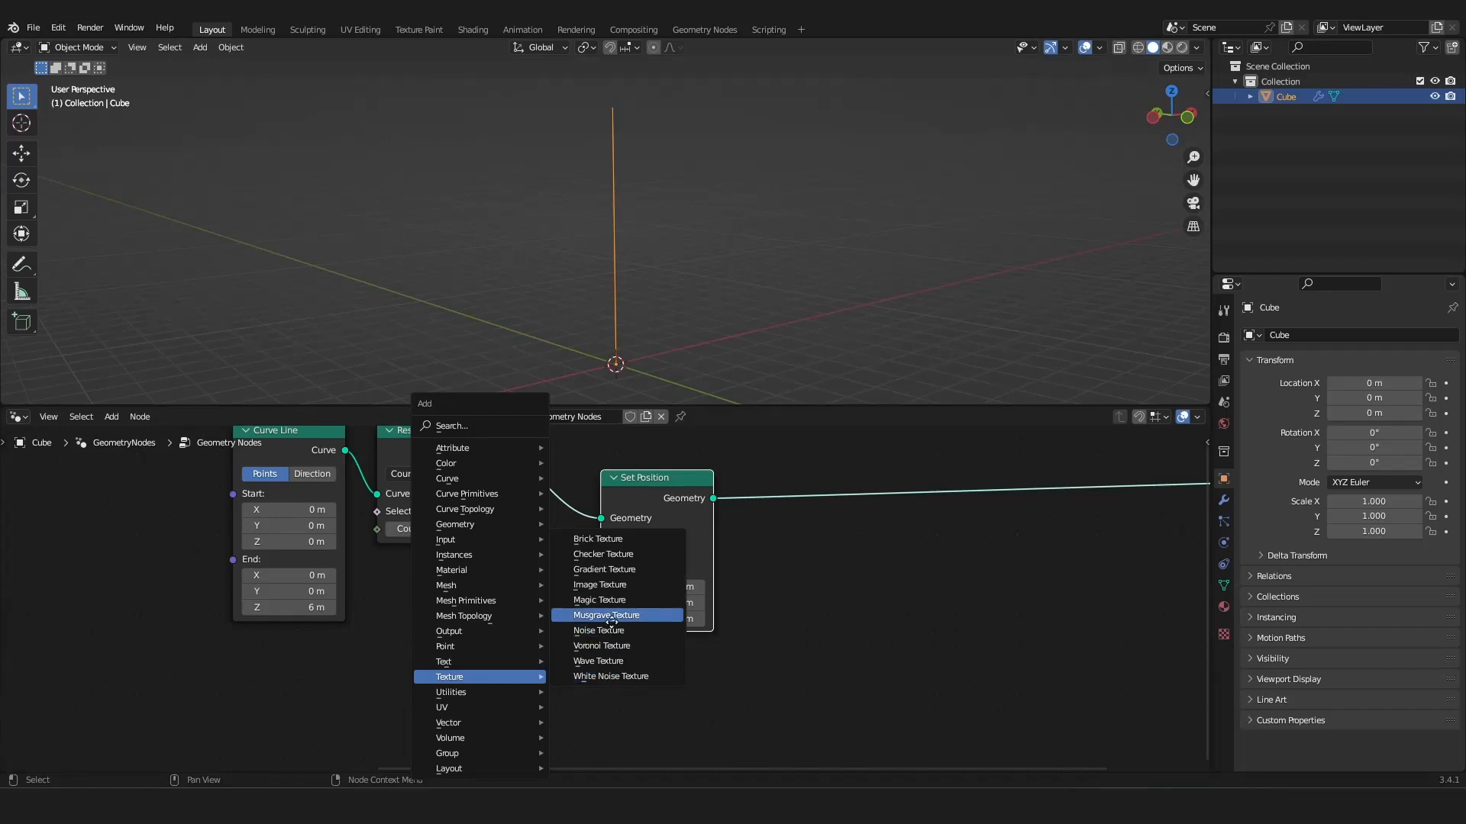
{"action": "left_click", "coordinate": [606, 615]}
{"action": "left_click", "coordinate": [416, 622]}
{"action": "key", "text": "ctrl+z"}
Add a Noise Texture node beneath Resample Curve and connect its Color output to the Set Position node's Offset.
{"action": "key", "text": "shift+a"}
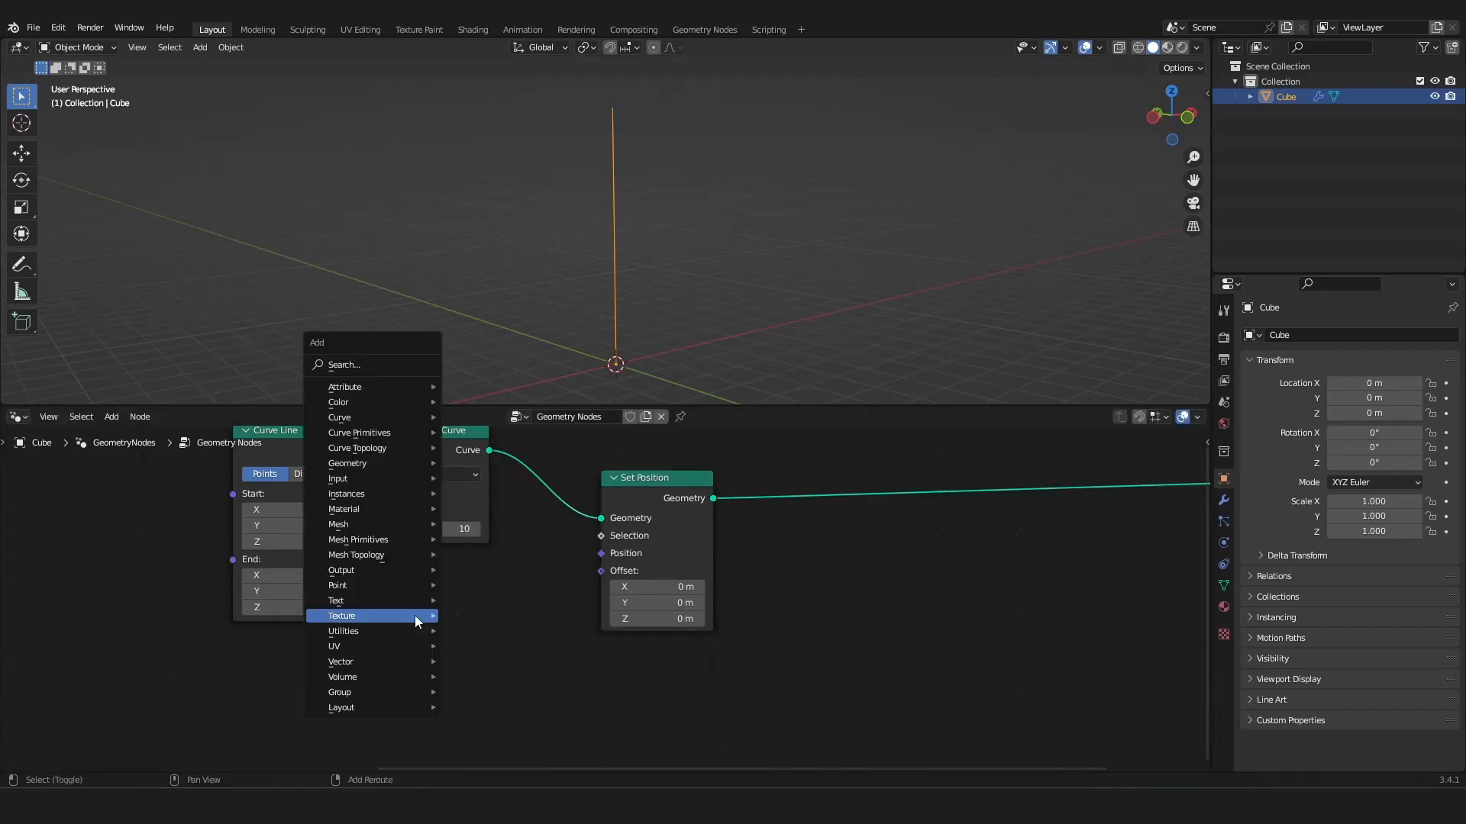
{"action": "mouse_move", "coordinate": [415, 616]}
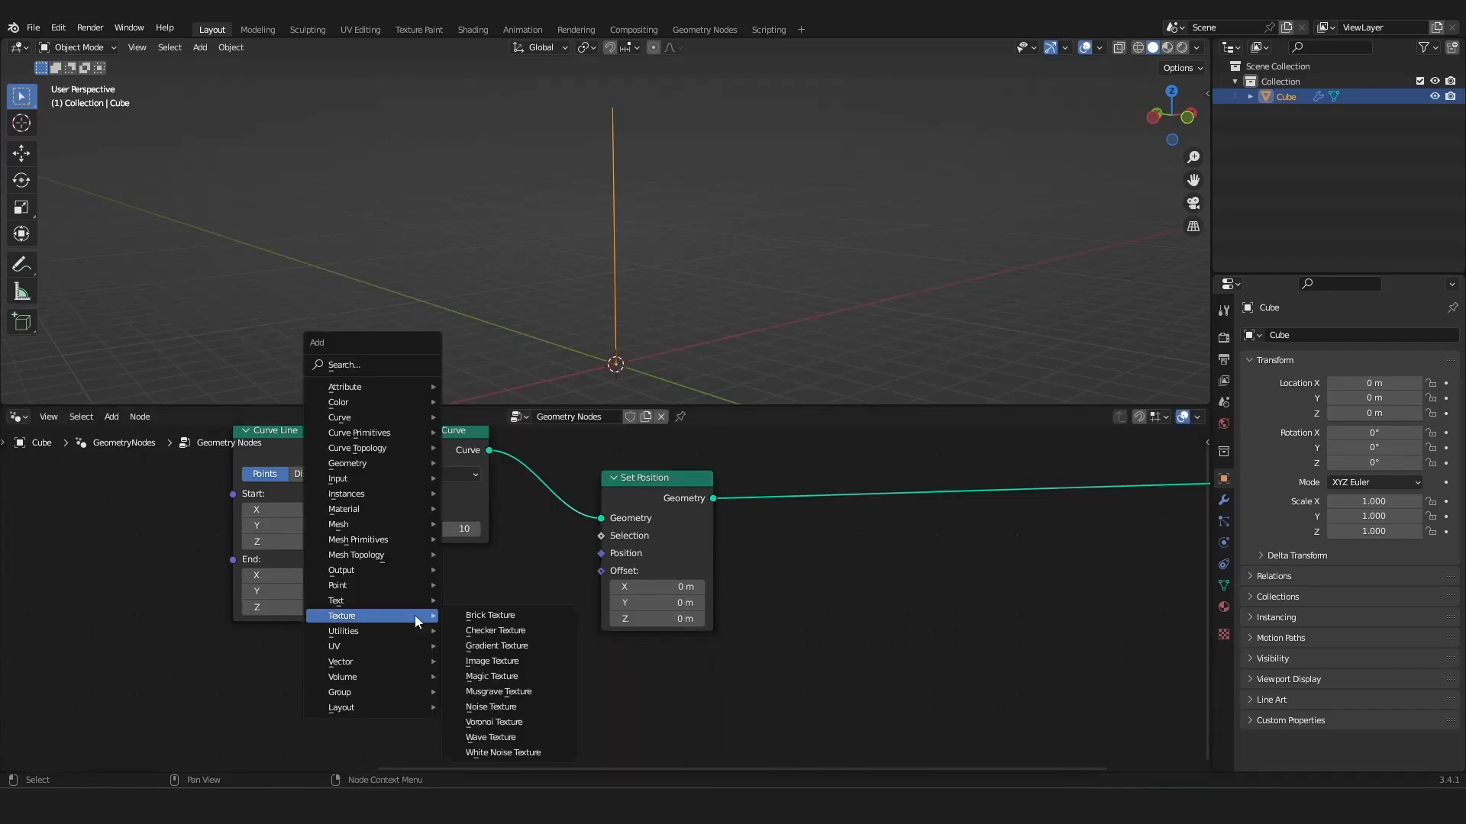
{"action": "left_click", "coordinate": [525, 708]}
{"action": "left_click", "coordinate": [369, 580]}
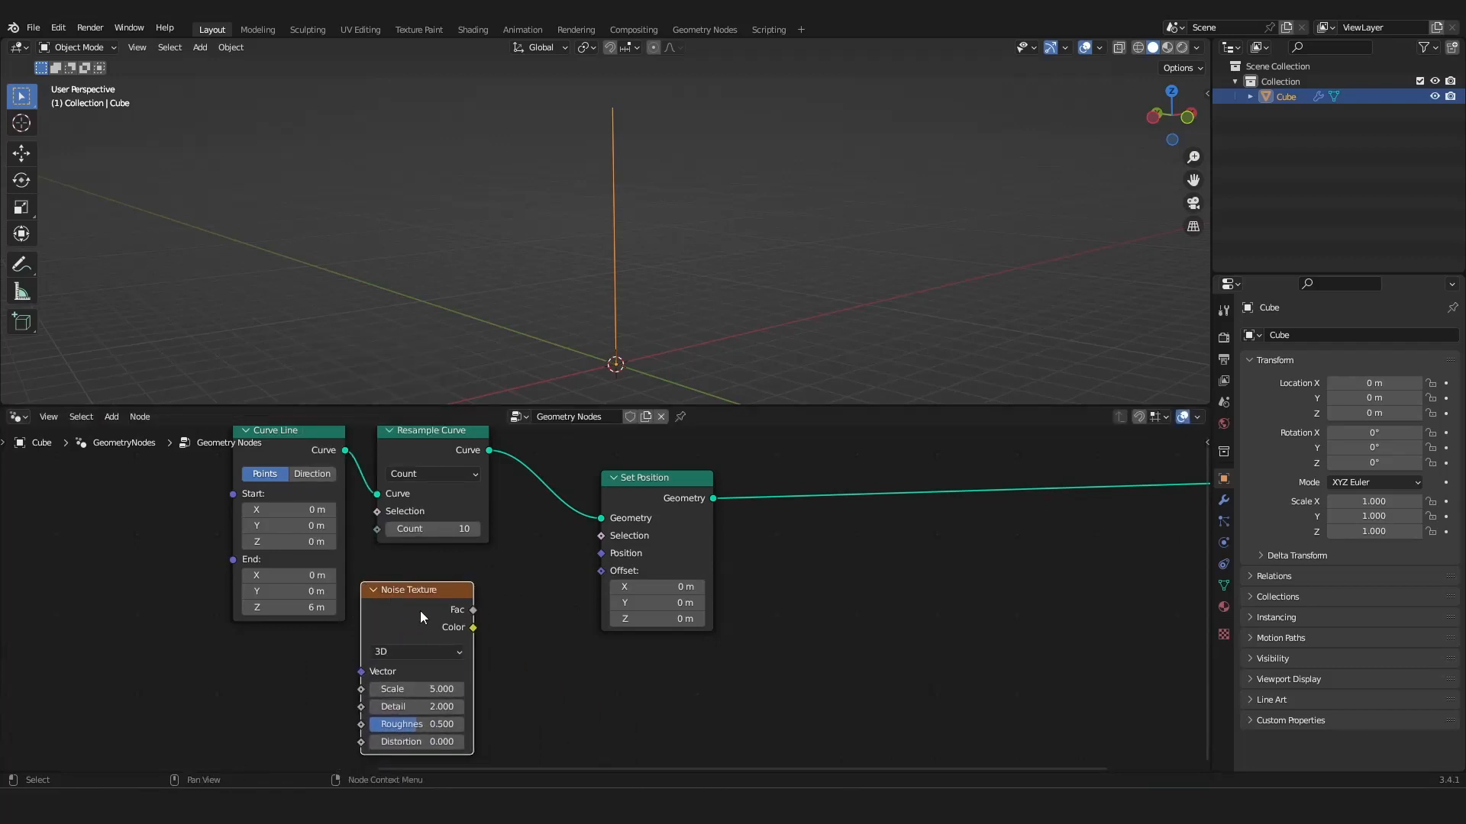
{"action": "left_click_drag", "start_coordinate": [473, 627], "coordinate": [601, 571]}
Set the Resample Curve Count to 269 and the Noise Texture Scale to 0.960.
{"action": "mouse_move", "coordinate": [657, 259]}
{"action": "middle_mouse_down"}
{"action": "mouse_move", "coordinate": [678, 249]}
{"action": "mouse_move", "coordinate": [643, 277]}
{"action": "mouse_move", "coordinate": [890, 269]}
{"action": "mouse_move", "coordinate": [664, 263]}
{"action": "middle_mouse_up"}
{"action": "left_click_drag", "start_coordinate": [427, 529], "coordinate": [475, 529]}
{"action": "scroll", "coordinate": [619, 301], "scroll_direction": "down", "scroll_amount": 4}
{"action": "middle_click_drag", "start_coordinate": [619, 301], "coordinate": [586, 423], "text": "shift"}
{"action": "scroll", "coordinate": [615, 252], "scroll_direction": "up", "scroll_amount": 9}
{"action": "mouse_move", "coordinate": [418, 689]}
{"action": "left_mouse_down"}
{"action": "mouse_move", "coordinate": [374, 688]}
{"action": "mouse_move", "coordinate": [391, 688]}
{"action": "left_mouse_up"}
{"action": "mouse_move", "coordinate": [671, 305]}
{"action": "middle_mouse_down"}
{"action": "mouse_move", "coordinate": [869, 263]}
{"action": "mouse_move", "coordinate": [734, 227]}
{"action": "mouse_move", "coordinate": [691, 311]}
{"action": "mouse_move", "coordinate": [645, 294]}
{"action": "middle_mouse_up"}
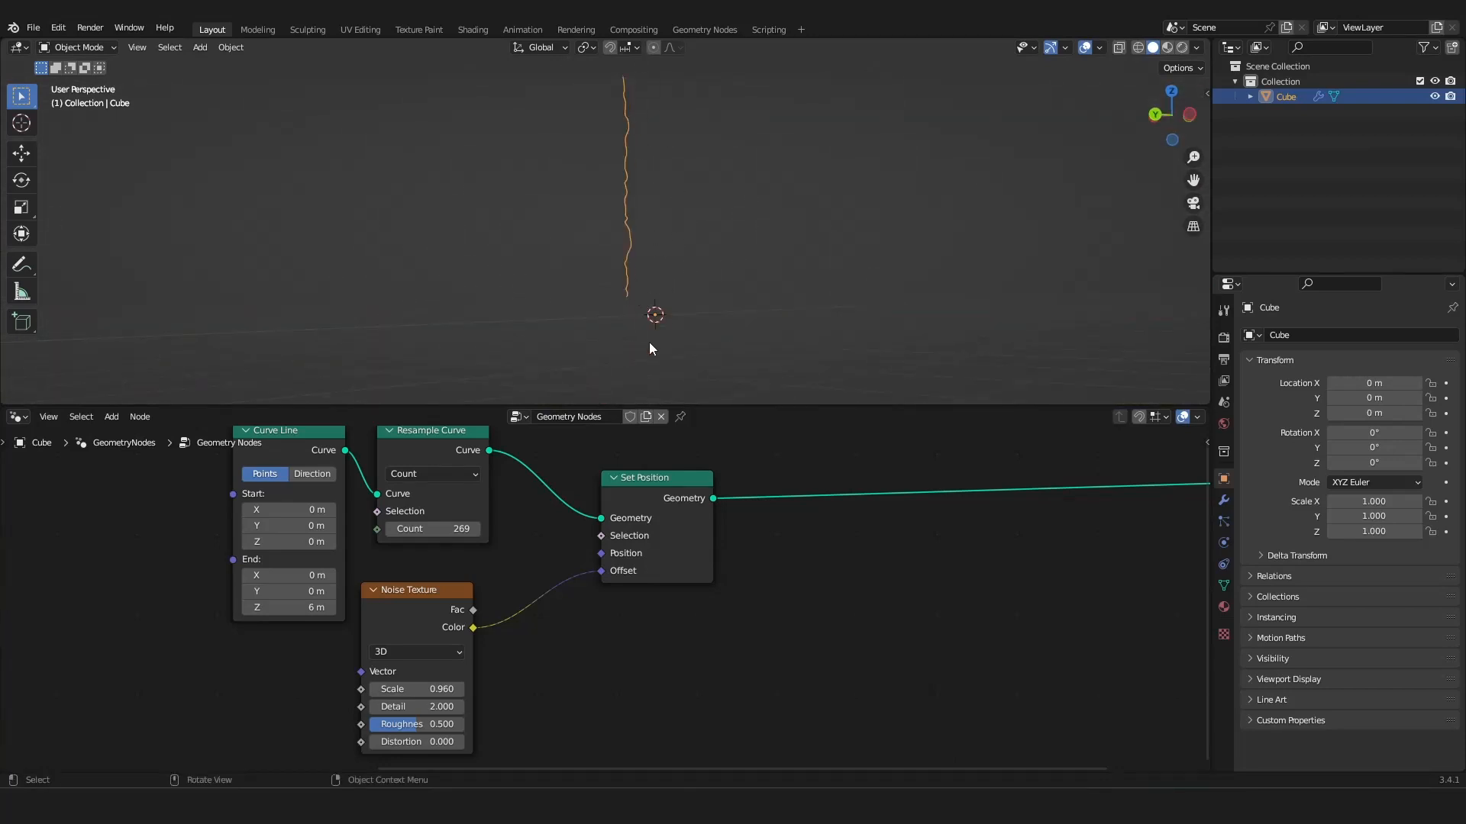
Move the Noise Texture node away from Set Position to make room, and inspect the curve's offset from the origin.
{"action": "scroll", "coordinate": [489, 561], "scroll_direction": "down", "scroll_amount": 4}
{"action": "scroll", "coordinate": [441, 564], "scroll_direction": "up", "scroll_amount": 3}
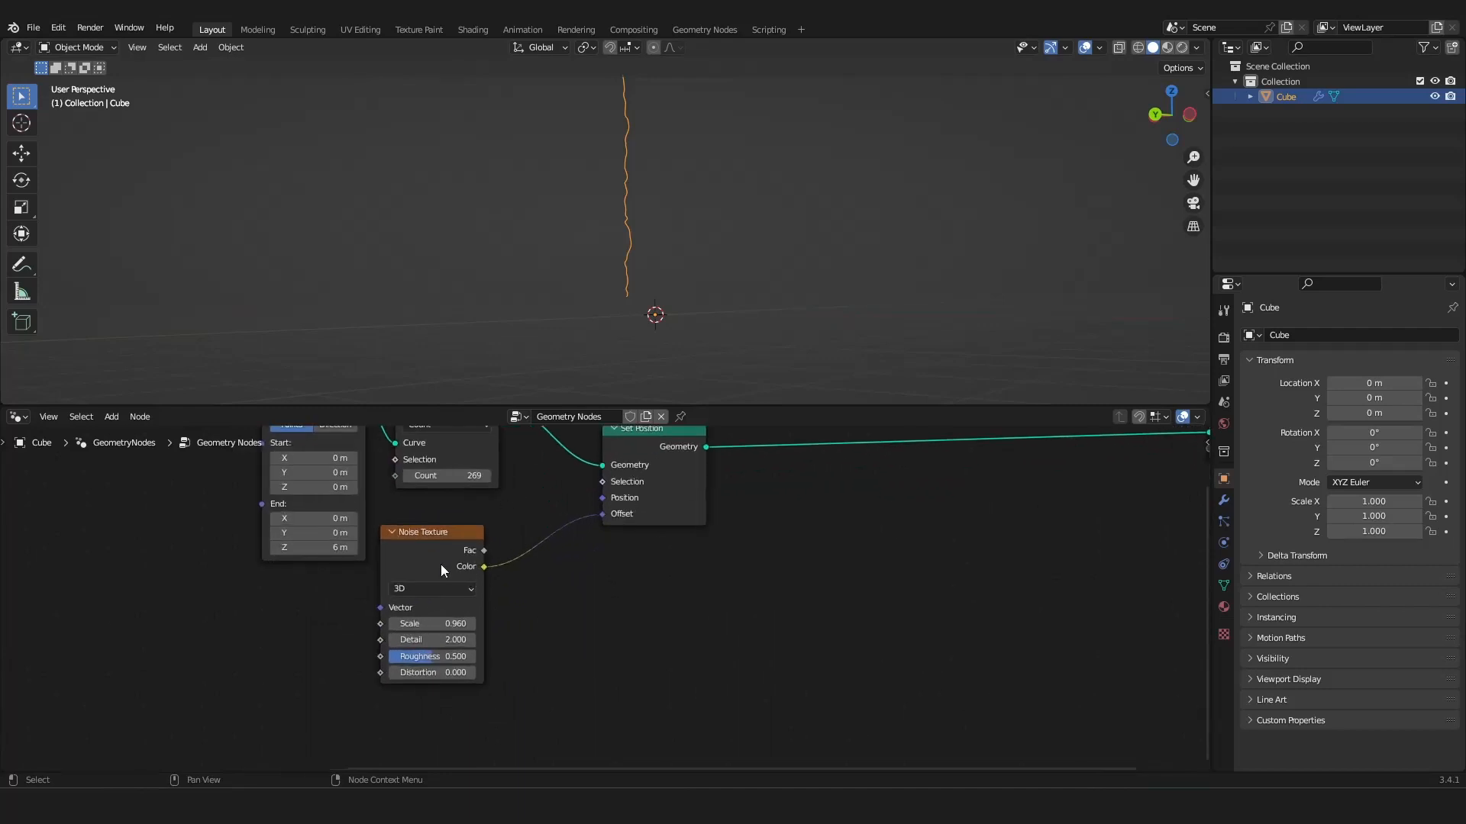
{"action": "left_click_drag", "start_coordinate": [441, 565], "coordinate": [319, 611]}
{"action": "middle_click_drag", "start_coordinate": [686, 244], "coordinate": [642, 360]}
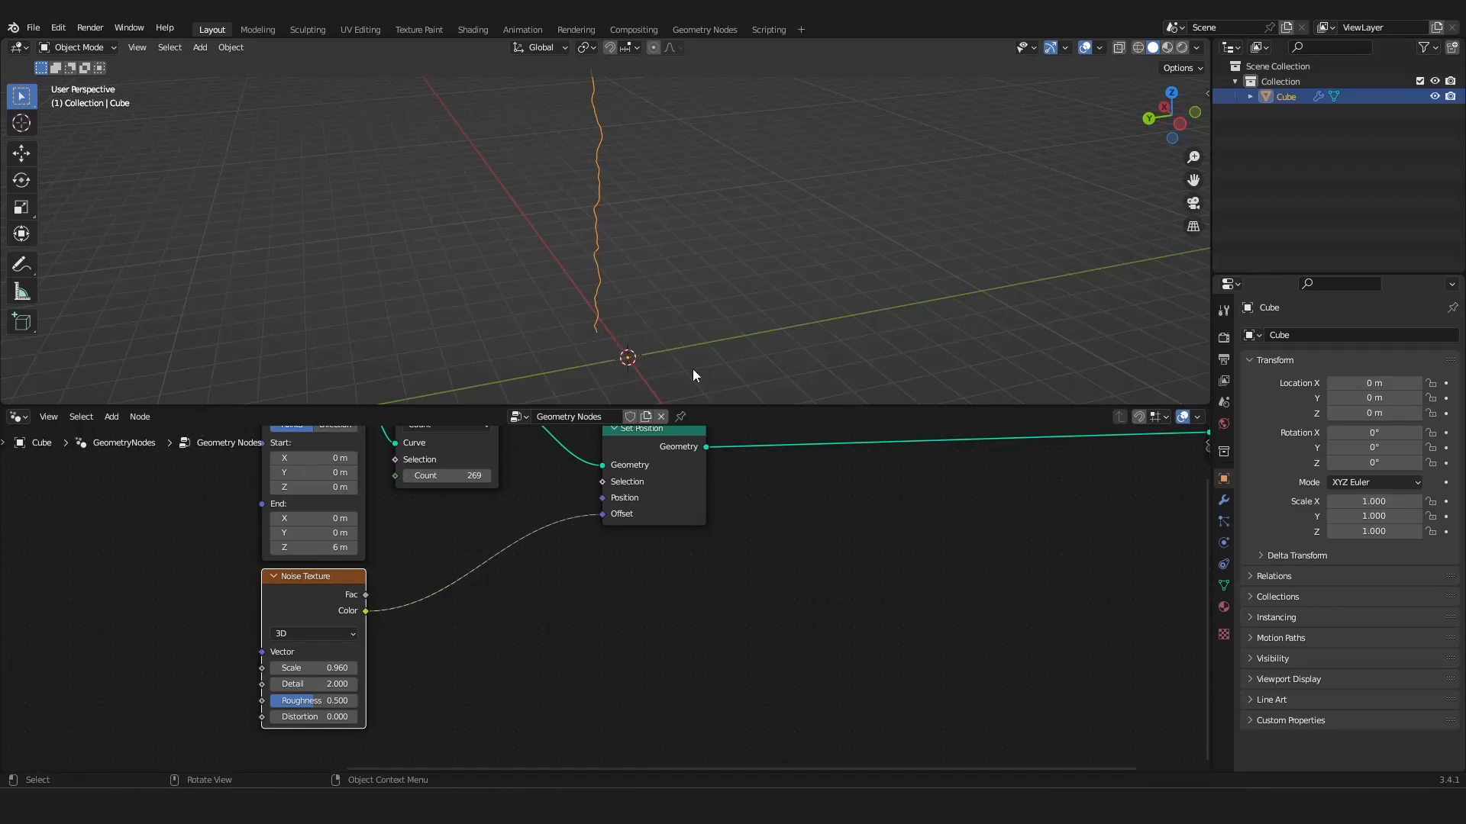
{"action": "middle_click_drag", "start_coordinate": [693, 369], "coordinate": [657, 159]}
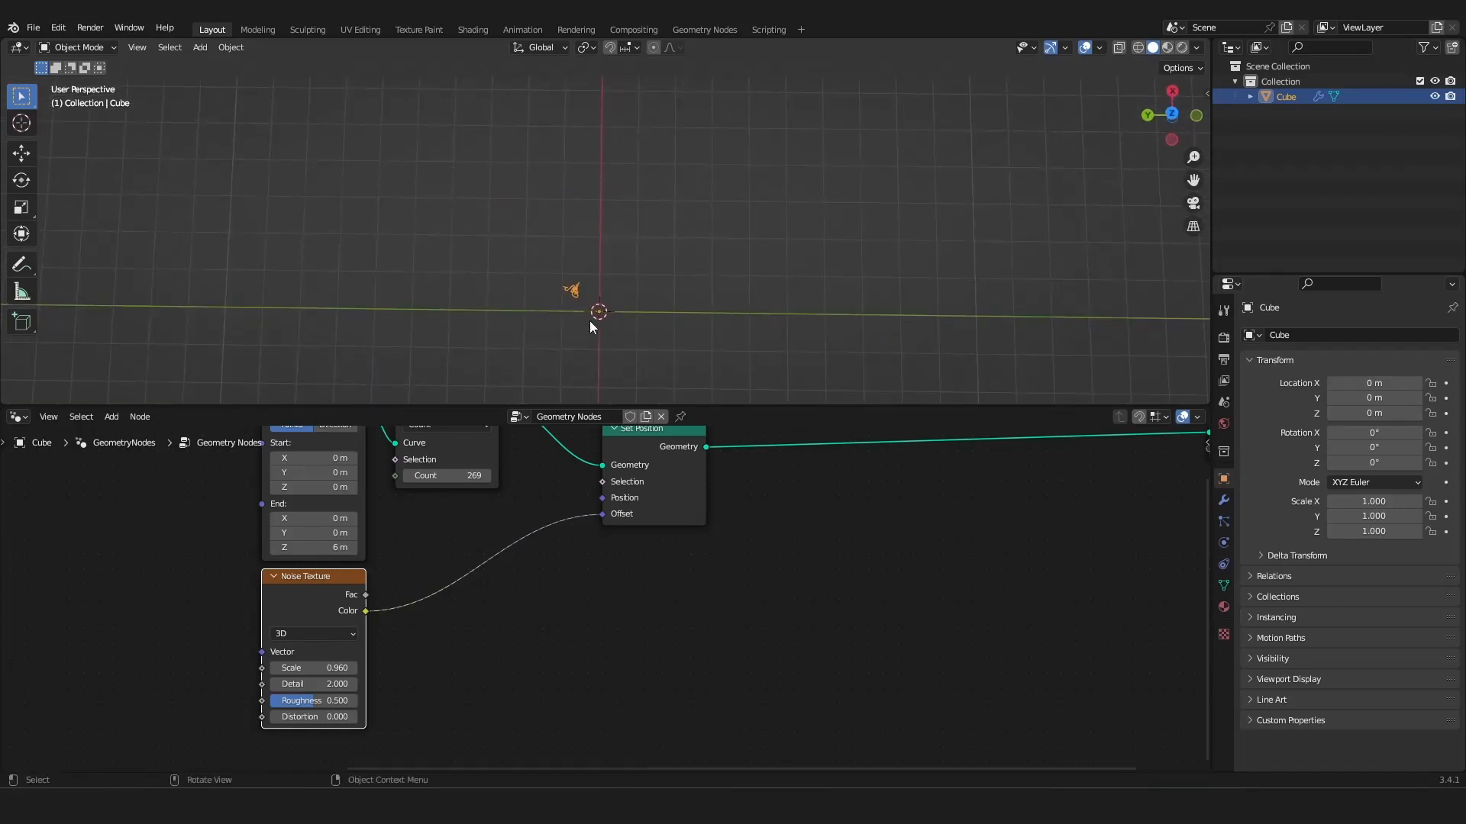
{"action": "middle_click_drag", "start_coordinate": [573, 284], "coordinate": [535, 320]}
Insert a Vector Math node between Noise Texture and Set Position and set its operation to Subtract.
{"action": "key", "text": "shift+a"}
{"action": "left_click", "coordinate": [470, 236]}
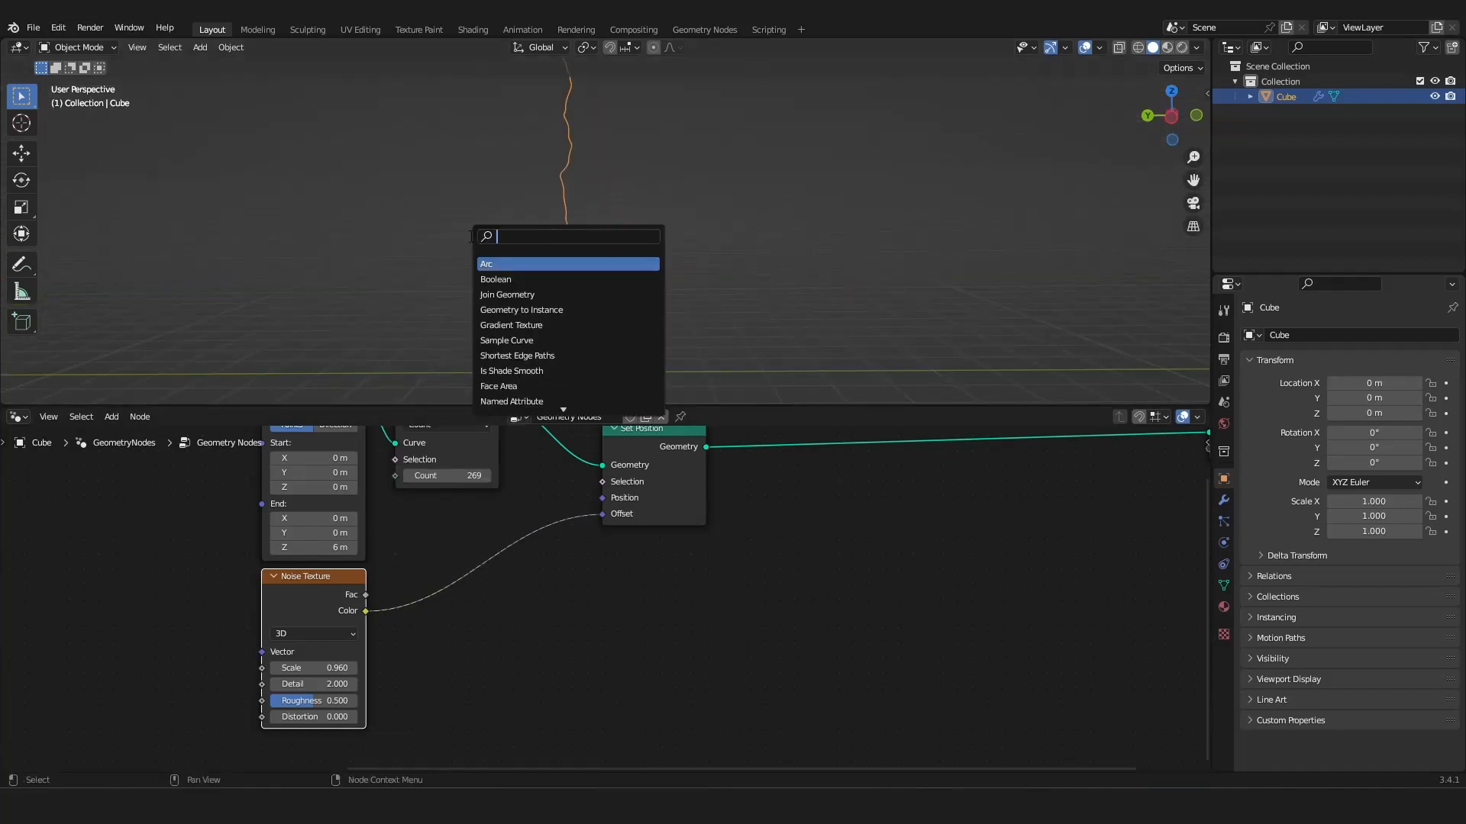
{"action": "type", "text": "vect"}
{"action": "left_click", "coordinate": [505, 279]}
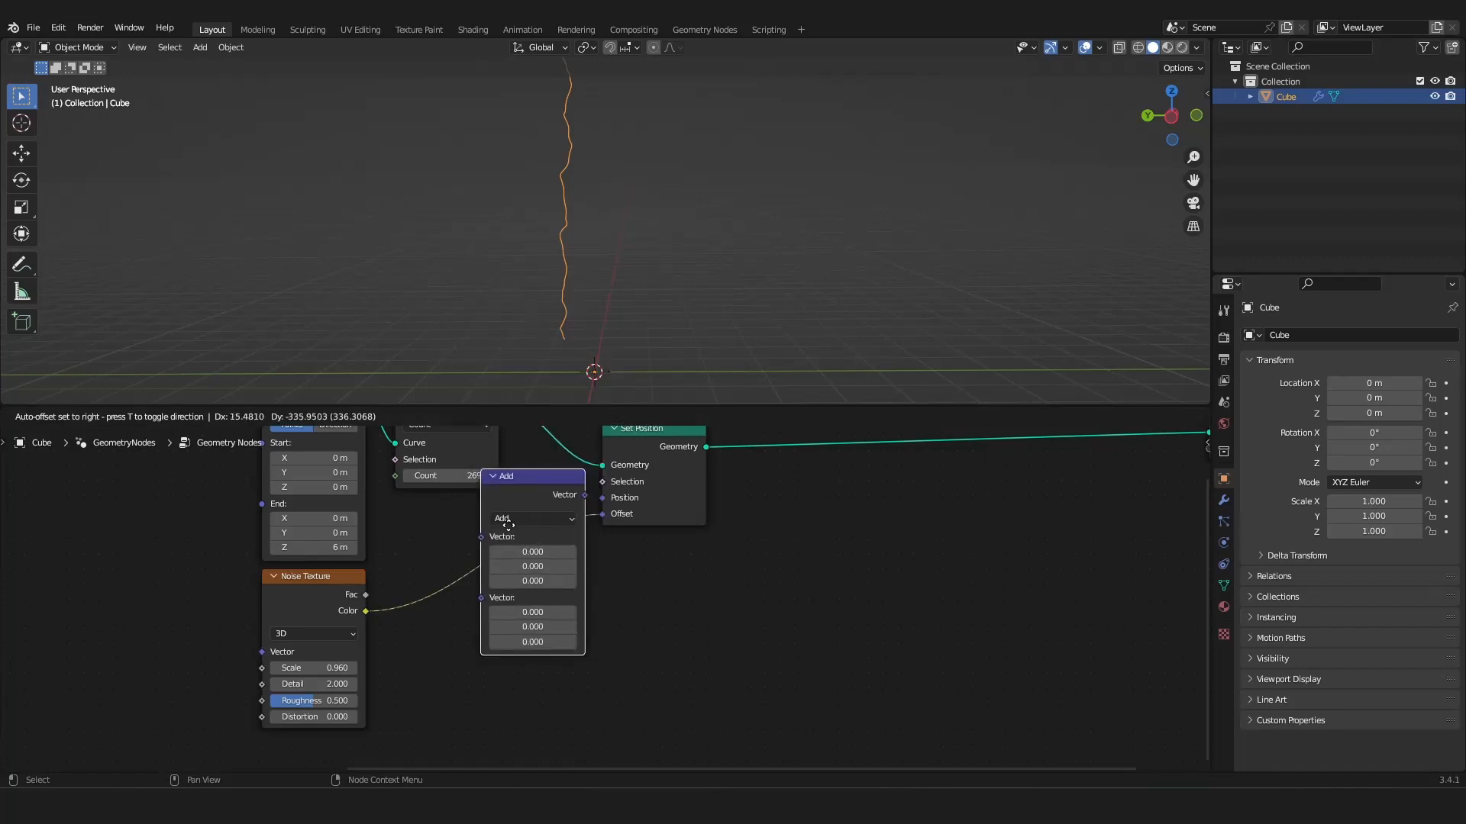
{"action": "left_click", "coordinate": [486, 553]}
{"action": "left_click", "coordinate": [491, 549]}
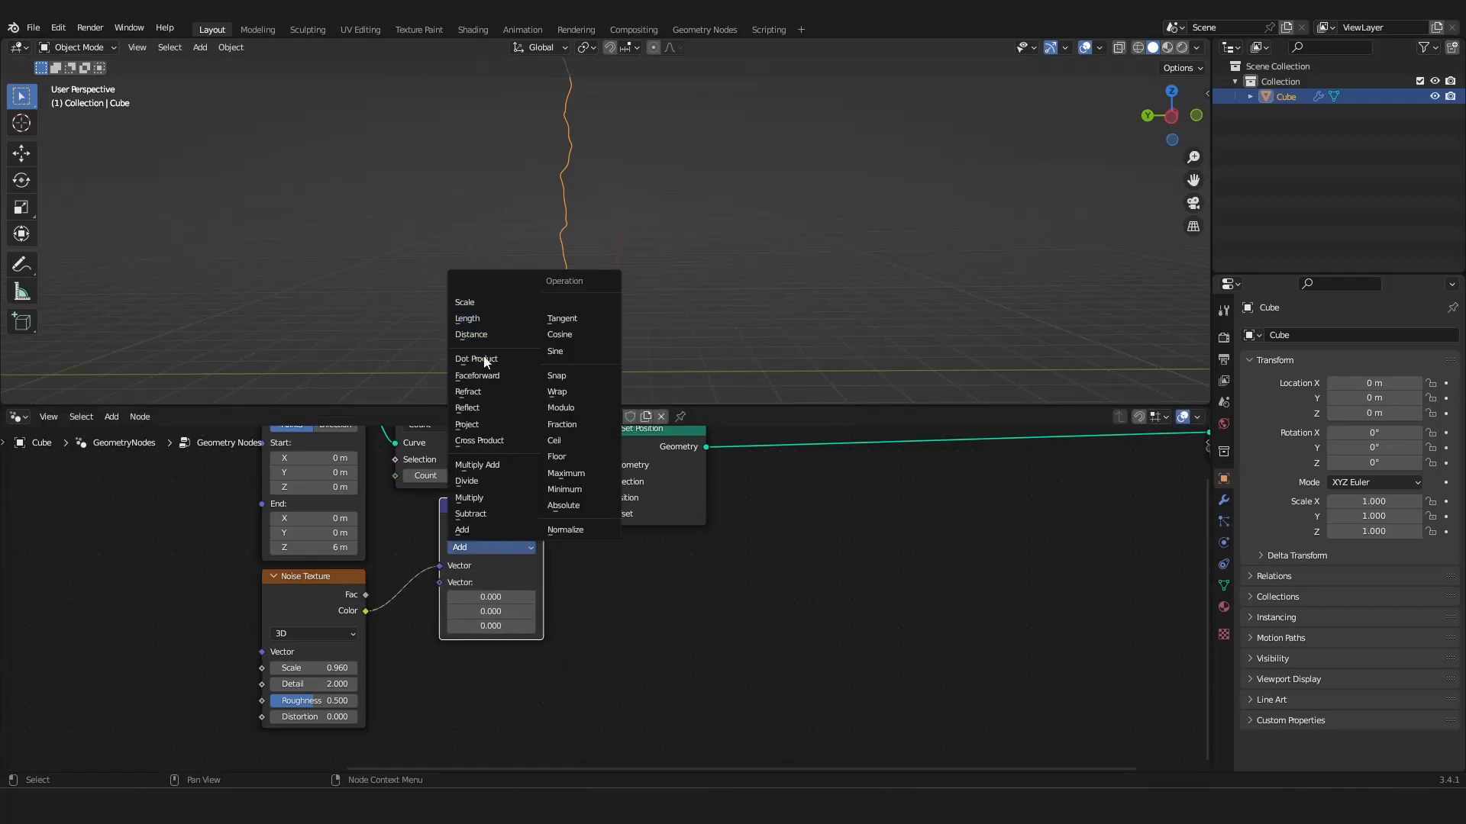
{"action": "left_click", "coordinate": [484, 516]}
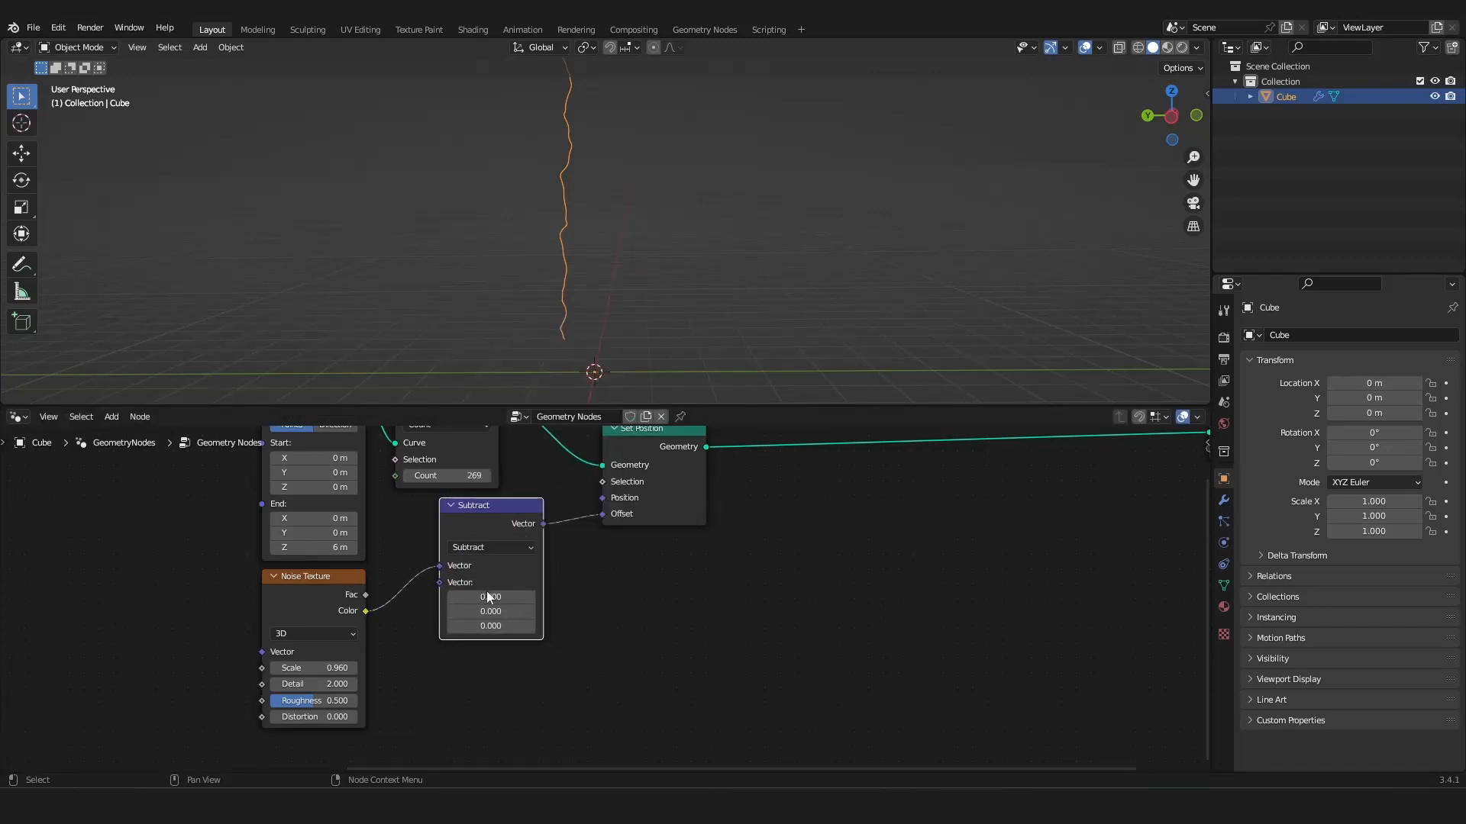
Set all three components of the Subtract node's second vector to 0.5.
{"action": "left_click_drag", "start_coordinate": [487, 595], "coordinate": [488, 626]}
{"action": "type", "text": "."}
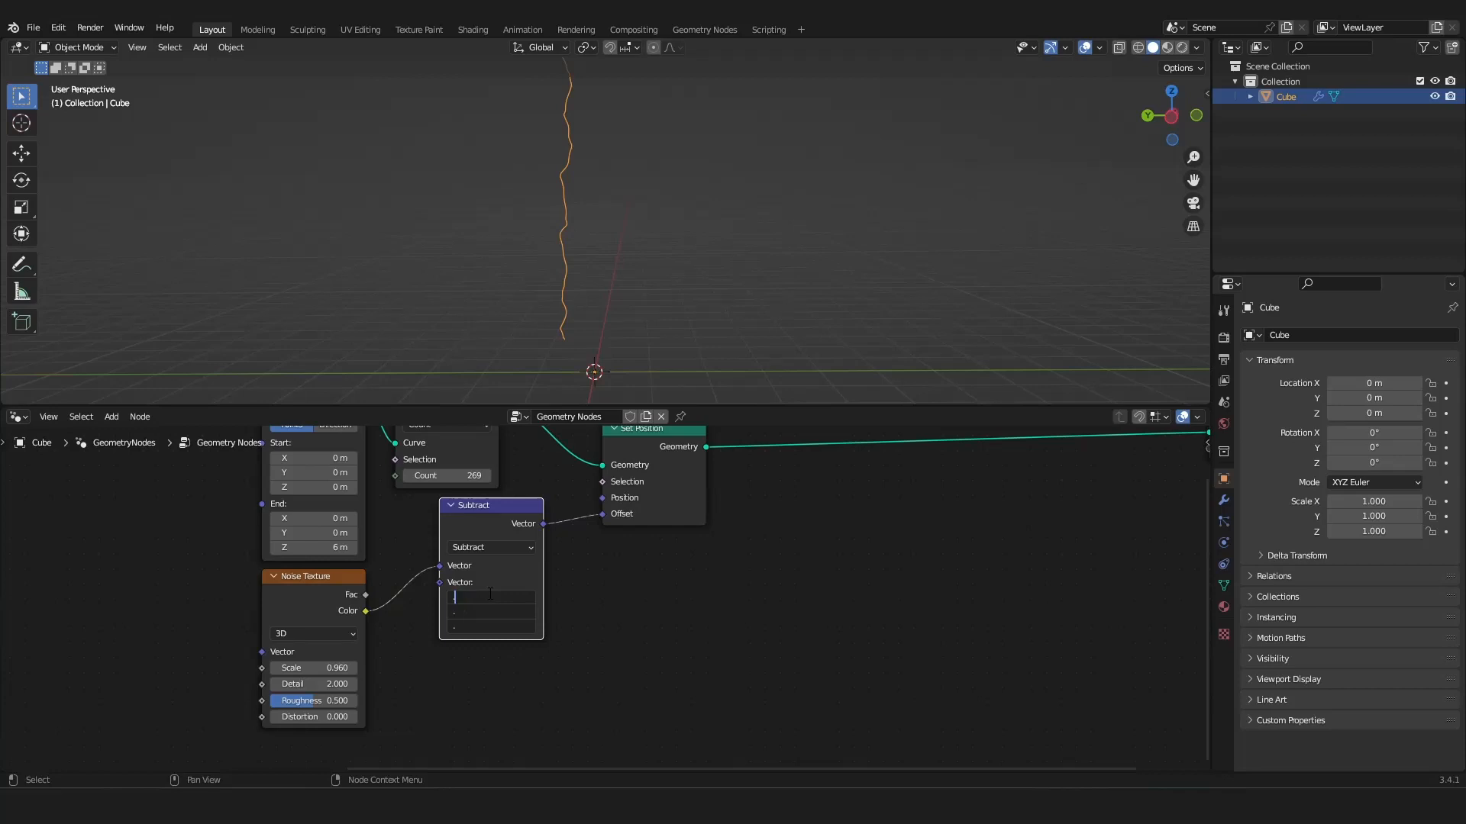
{"action": "type", "text": "5"}
{"action": "key", "text": "Return"}
{"action": "middle_click_drag", "start_coordinate": [667, 354], "coordinate": [618, 251]}
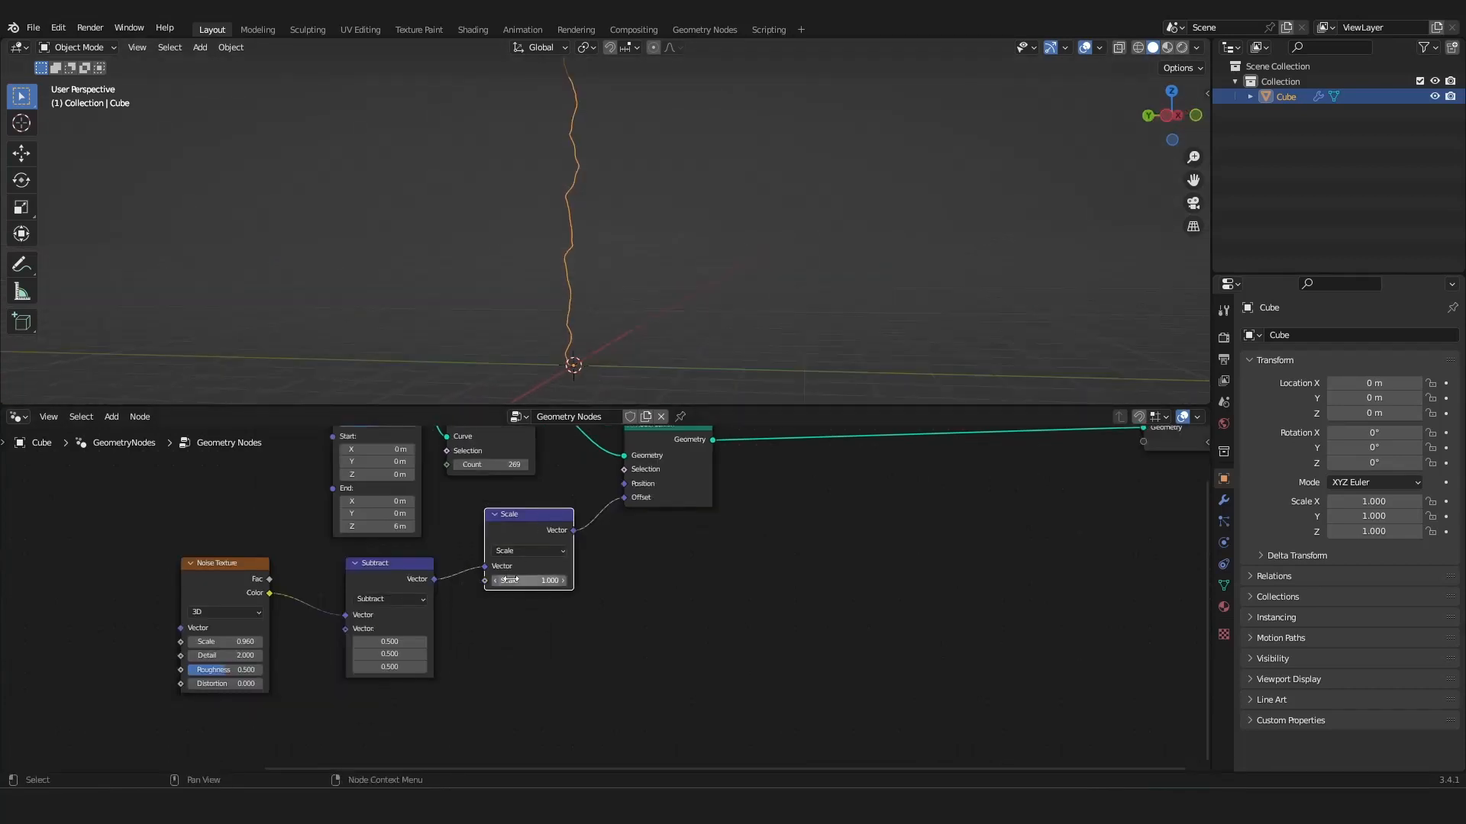
Set the vector Scale node's factor to 1.160 and the Noise Texture Scale to 0.490.
{"action": "mouse_move", "coordinate": [510, 580]}
{"action": "left_mouse_down", "text": "shift"}
{"action": "mouse_move", "coordinate": [458, 580]}
{"action": "mouse_move", "coordinate": [516, 580]}
{"action": "left_mouse_up", "text": "shift"}
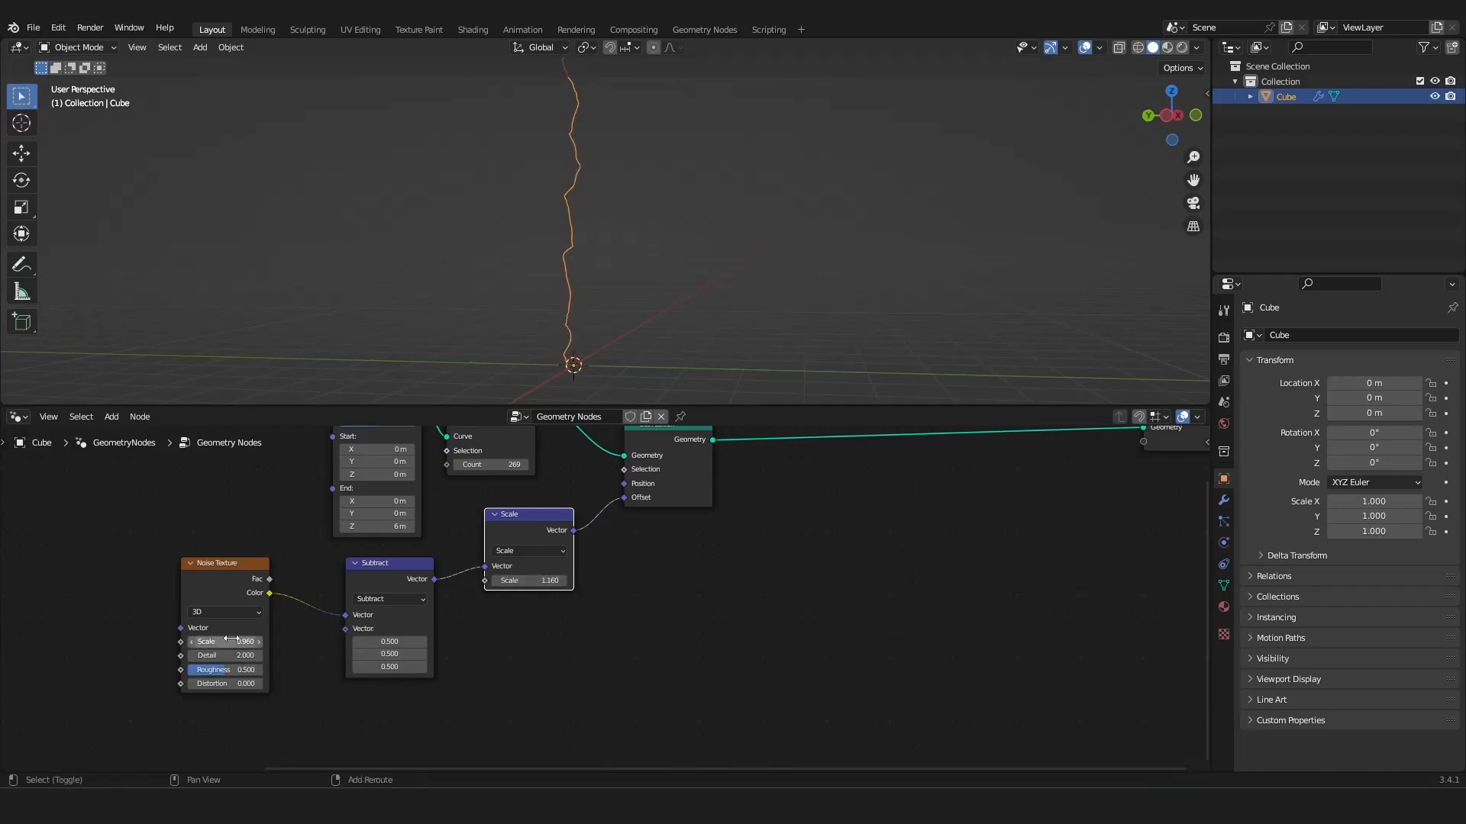
{"action": "left_click_drag", "start_coordinate": [227, 641], "coordinate": [191, 641]}
{"action": "middle_click_drag", "start_coordinate": [458, 260], "coordinate": [405, 234]}
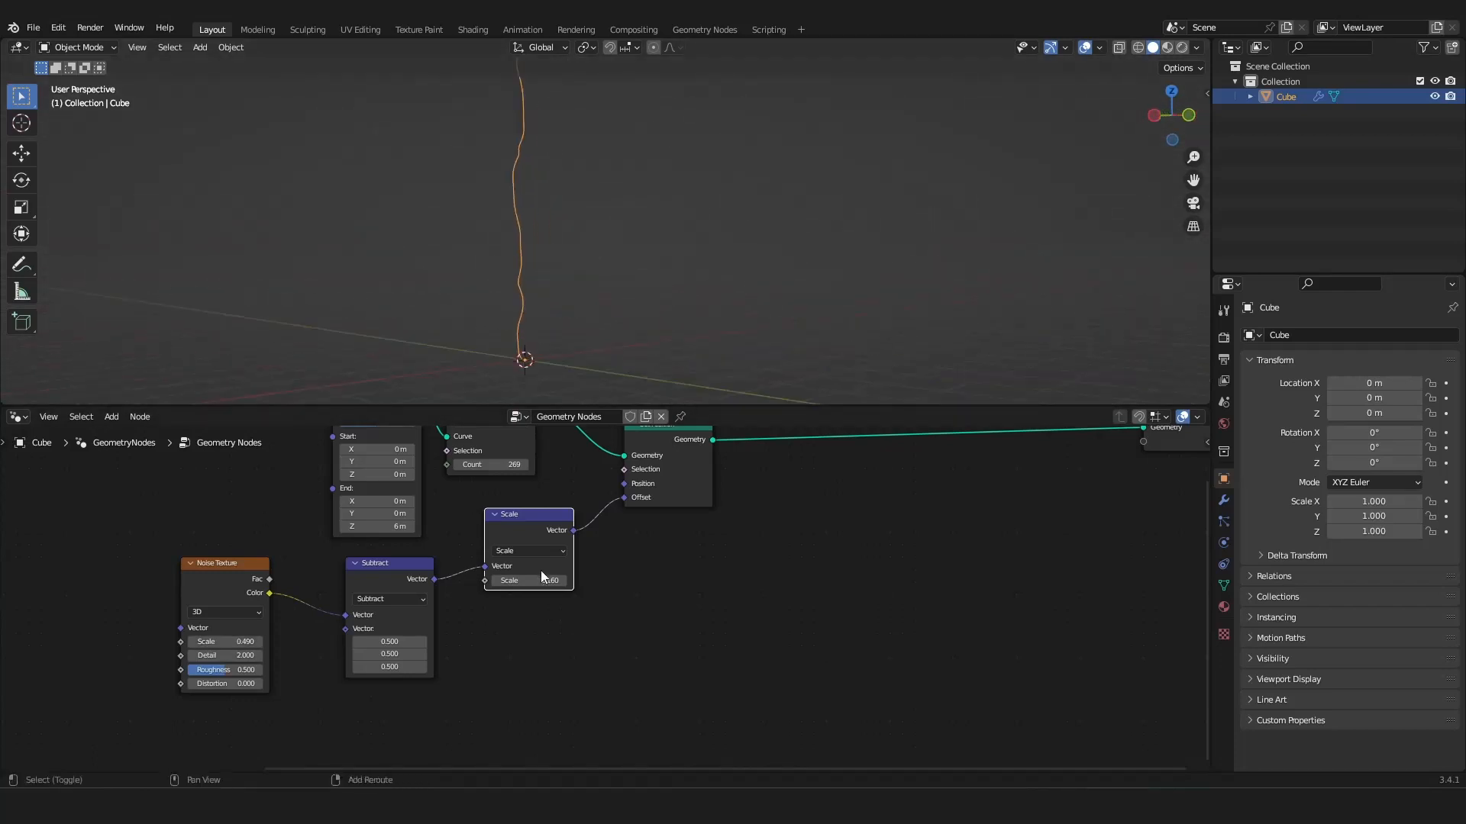
Arrange the Scale, Subtract and Noise Texture nodes compactly beneath the Curve Line and Resample Curve nodes.
{"action": "scroll", "coordinate": [627, 536], "scroll_direction": "down", "scroll_amount": 8}
{"action": "middle_click_drag", "start_coordinate": [687, 523], "coordinate": [627, 536]}
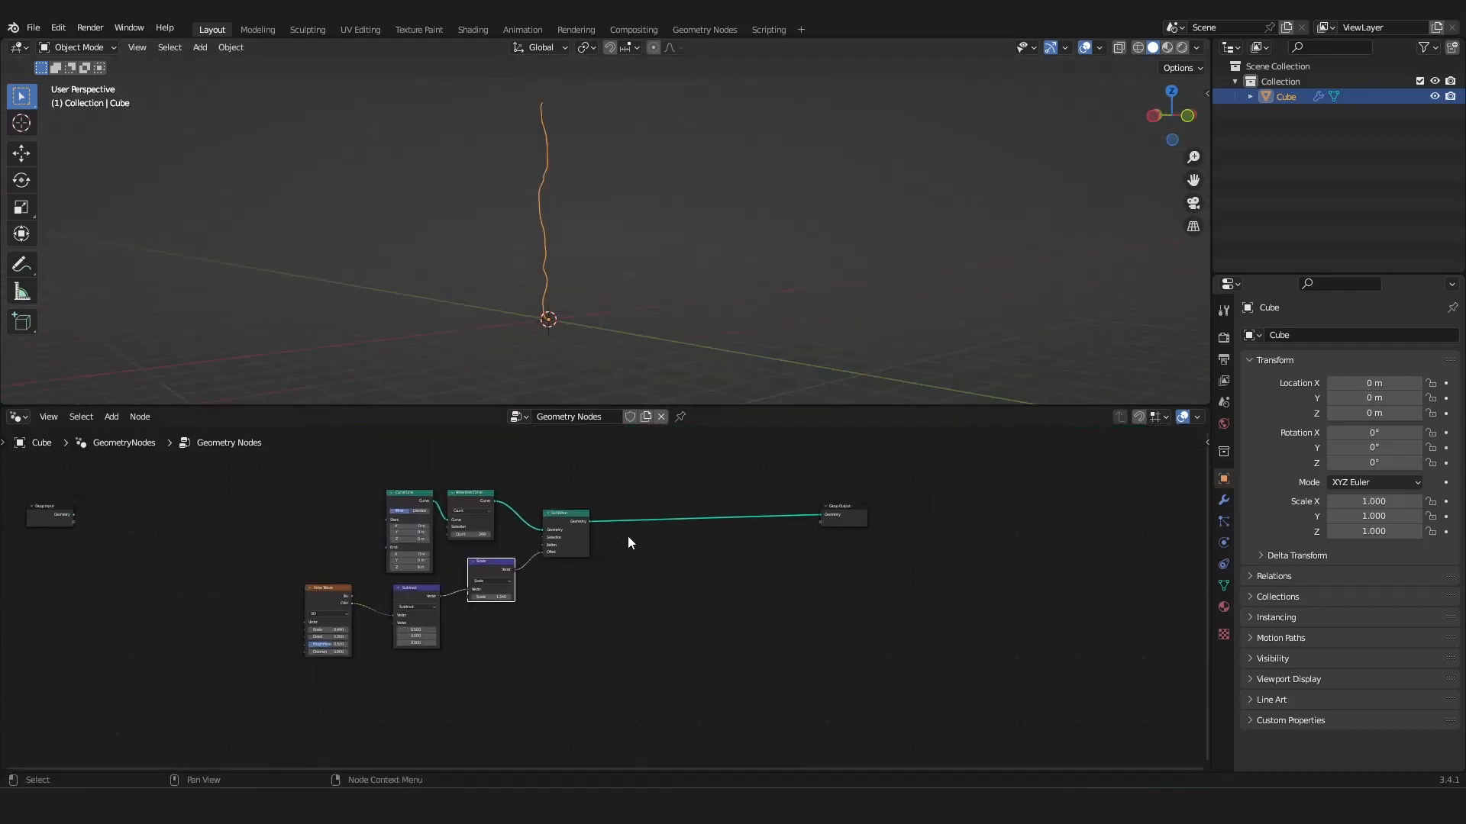
{"action": "scroll", "coordinate": [627, 535], "scroll_direction": "up", "scroll_amount": 5}
{"action": "left_click_drag", "start_coordinate": [412, 544], "coordinate": [384, 530]}
{"action": "left_click_drag", "start_coordinate": [328, 598], "coordinate": [319, 597]}
{"action": "left_click_drag", "start_coordinate": [214, 593], "coordinate": [220, 591]}
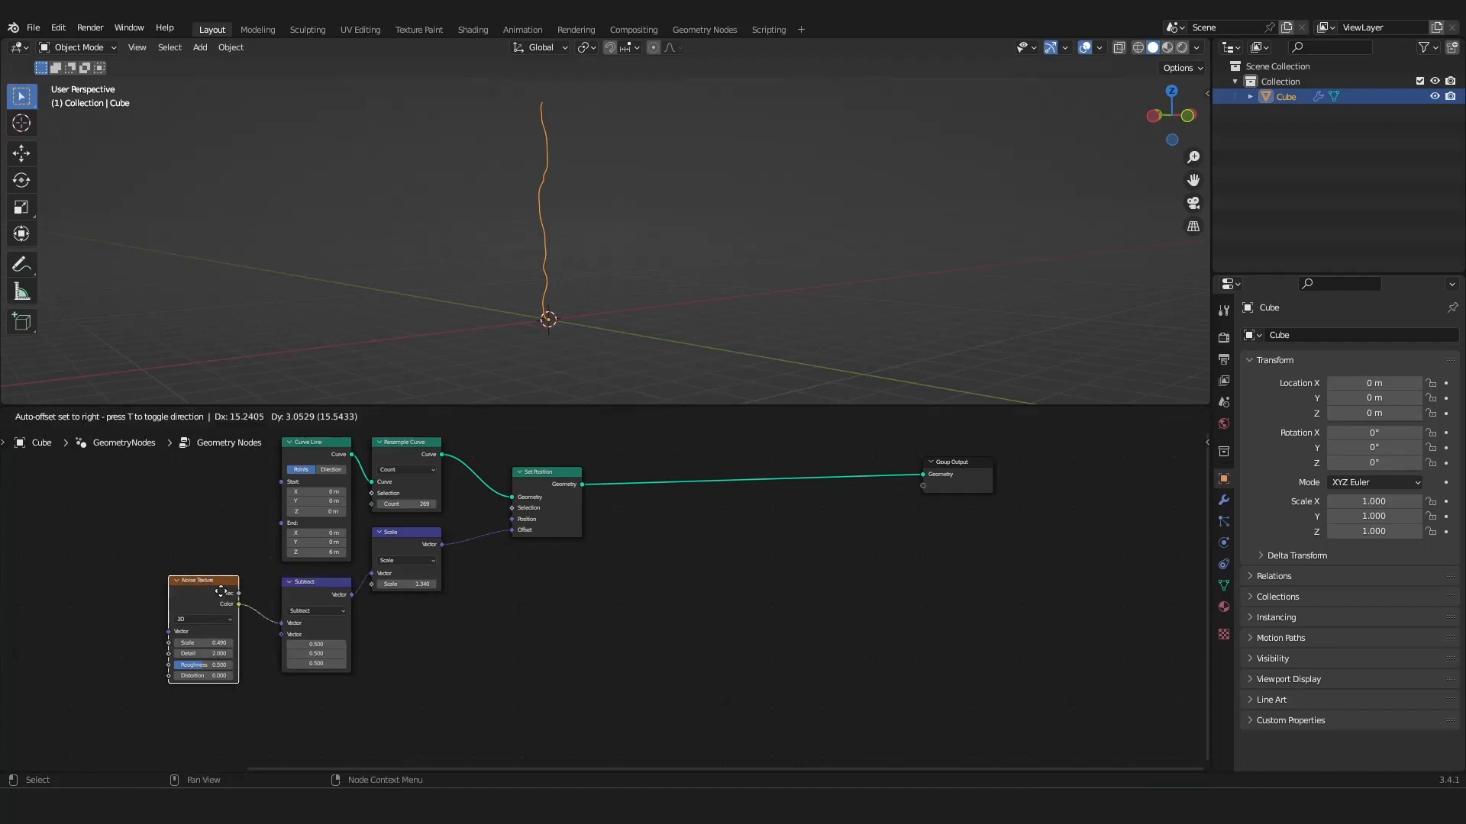
{"action": "left_click_drag", "start_coordinate": [220, 591], "coordinate": [241, 584]}
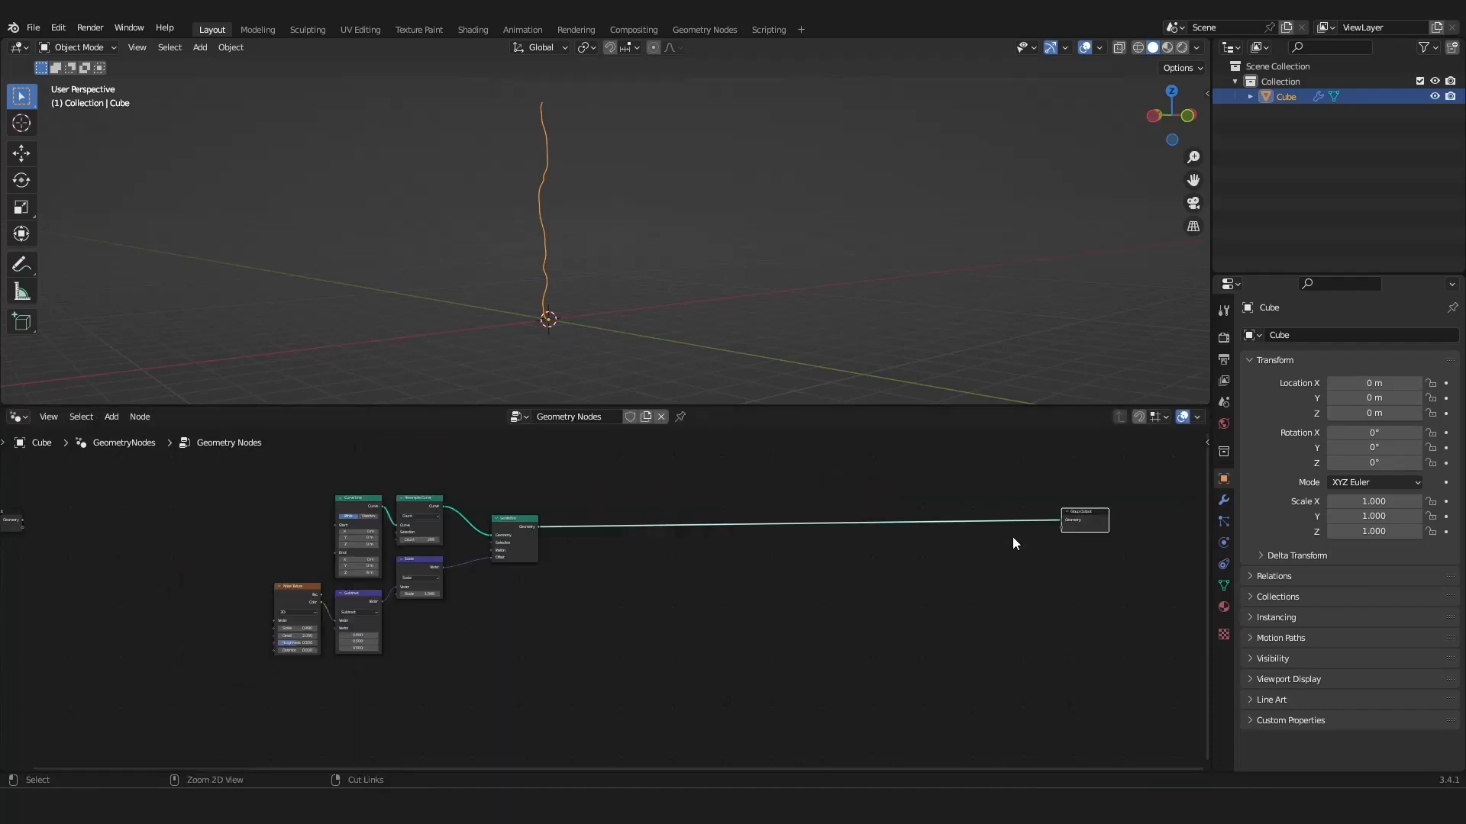
Insert a Curve to Points node on the link between Set Position and Group Output.
{"action": "scroll", "coordinate": [842, 565], "scroll_direction": "up", "scroll_amount": 5}
{"action": "middle_click_drag", "start_coordinate": [842, 565], "coordinate": [642, 590]}
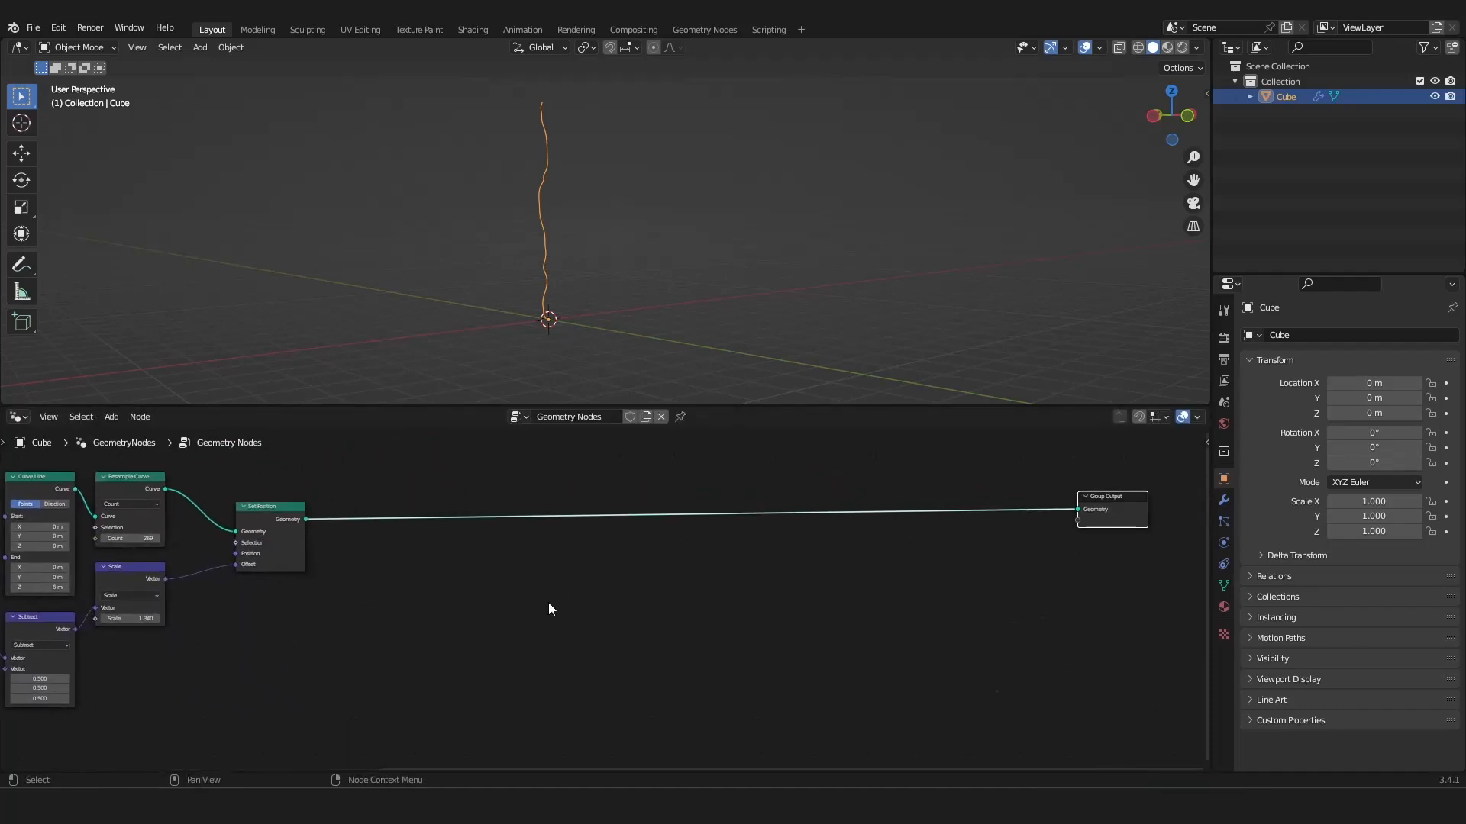
{"action": "middle_click_drag", "start_coordinate": [326, 520], "coordinate": [342, 525]}
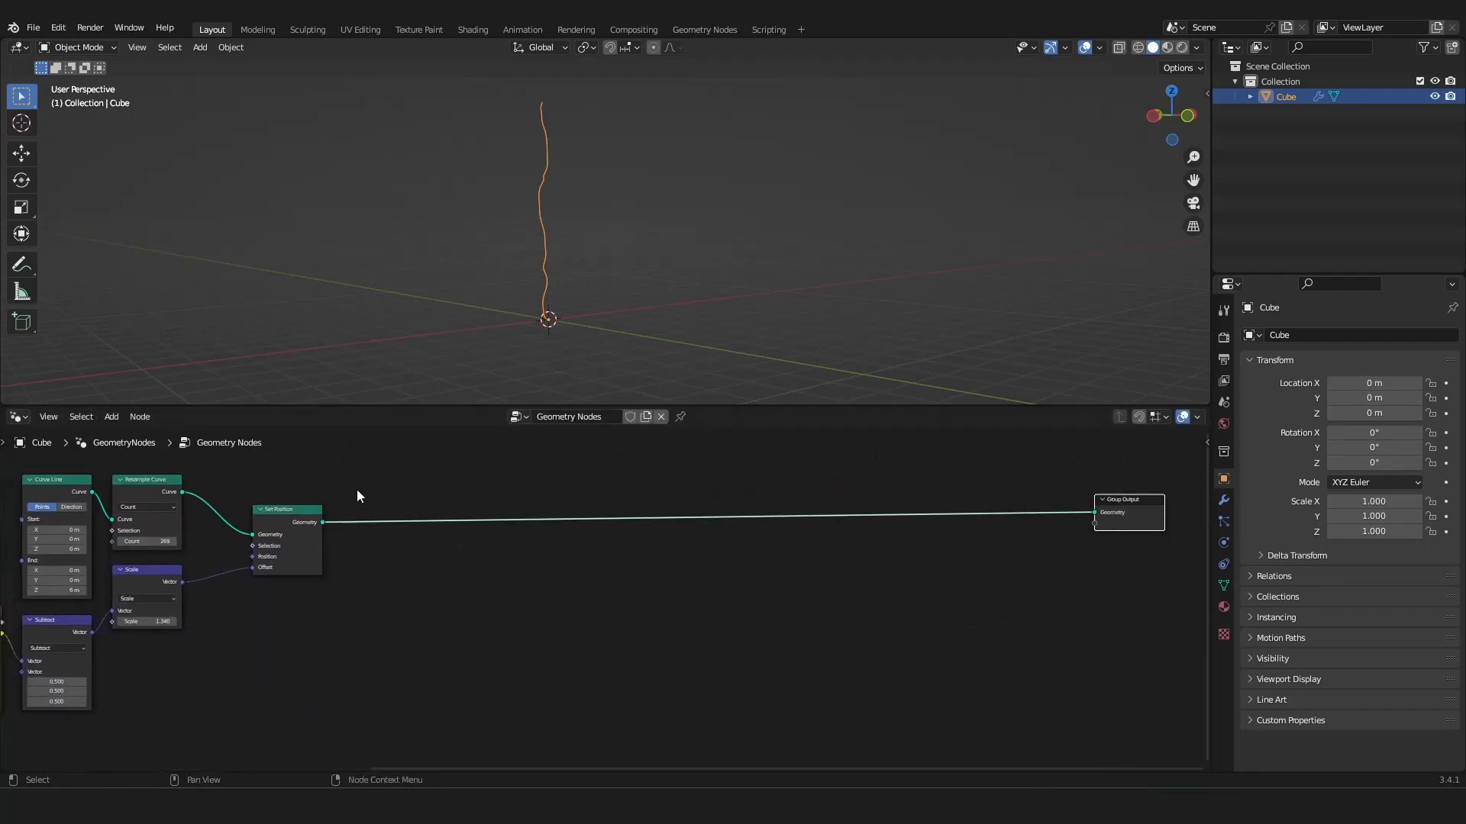
{"action": "key", "text": "shift+a"}
{"action": "mouse_move", "coordinate": [356, 489]}
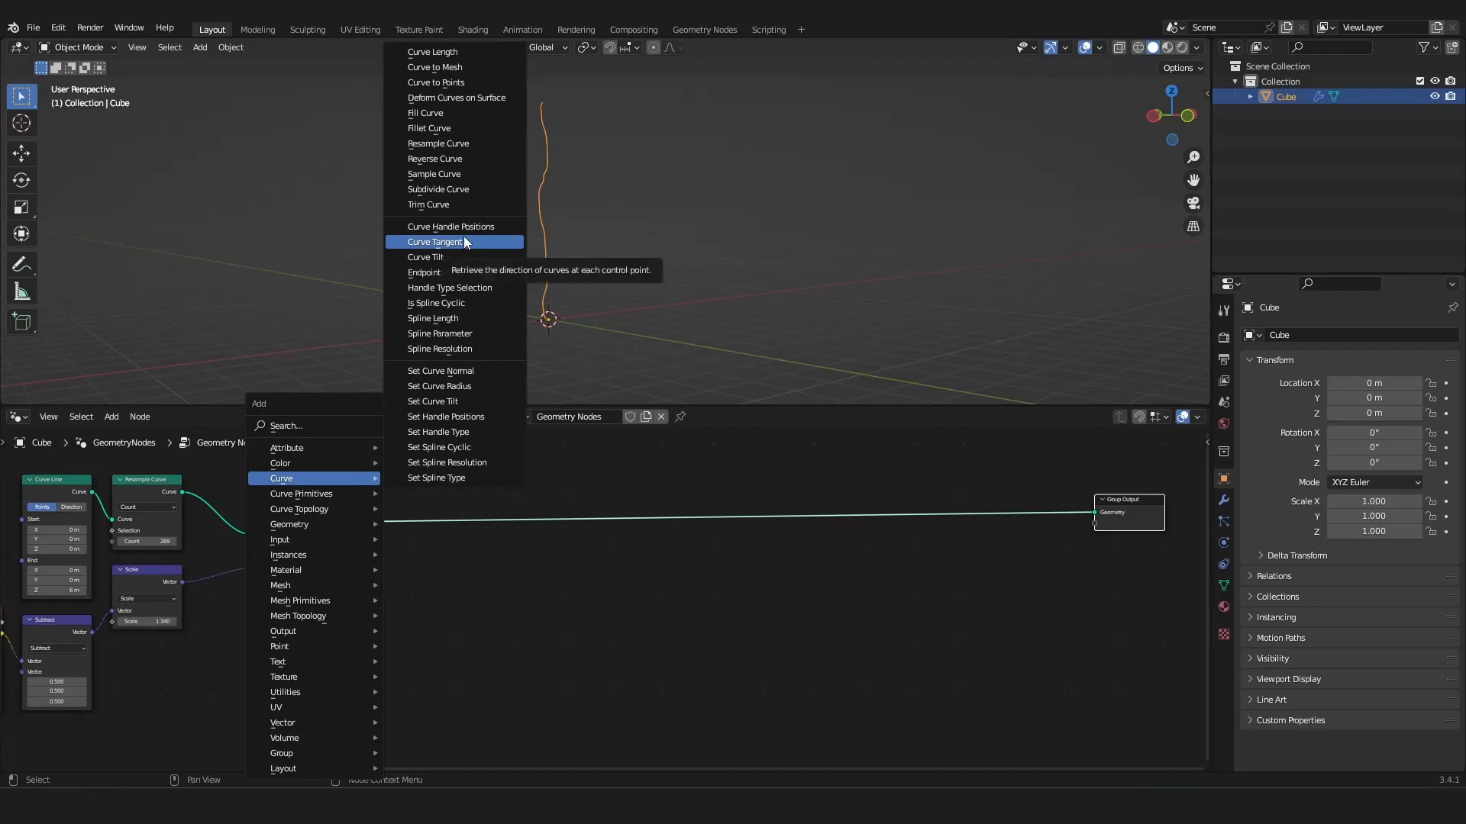
{"action": "left_click", "coordinate": [459, 82]}
{"action": "left_click", "coordinate": [450, 498]}
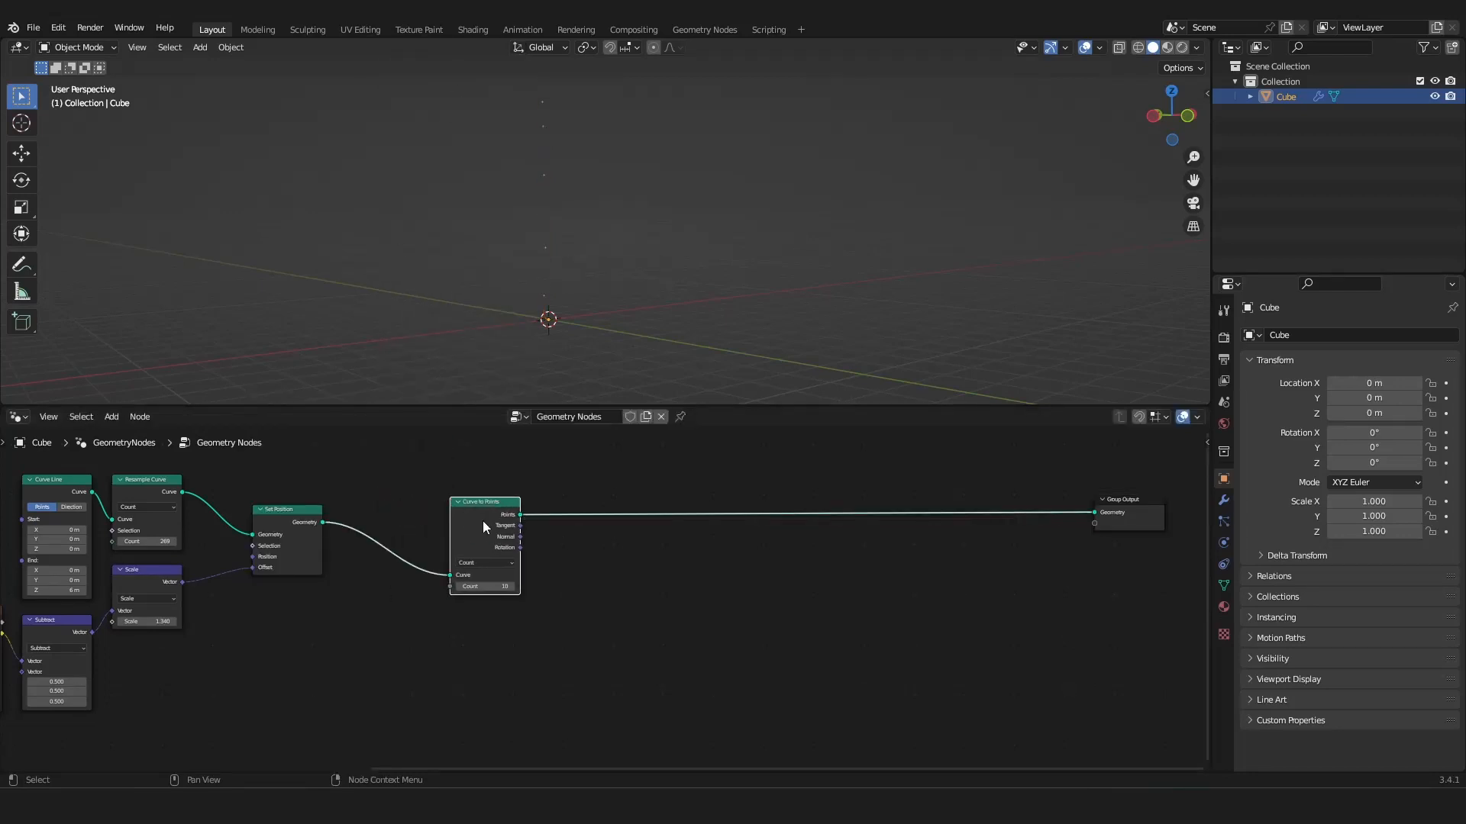
Set the Curve to Points node's Count to 72.
{"action": "scroll", "coordinate": [579, 251], "scroll_direction": "up", "scroll_amount": 6}
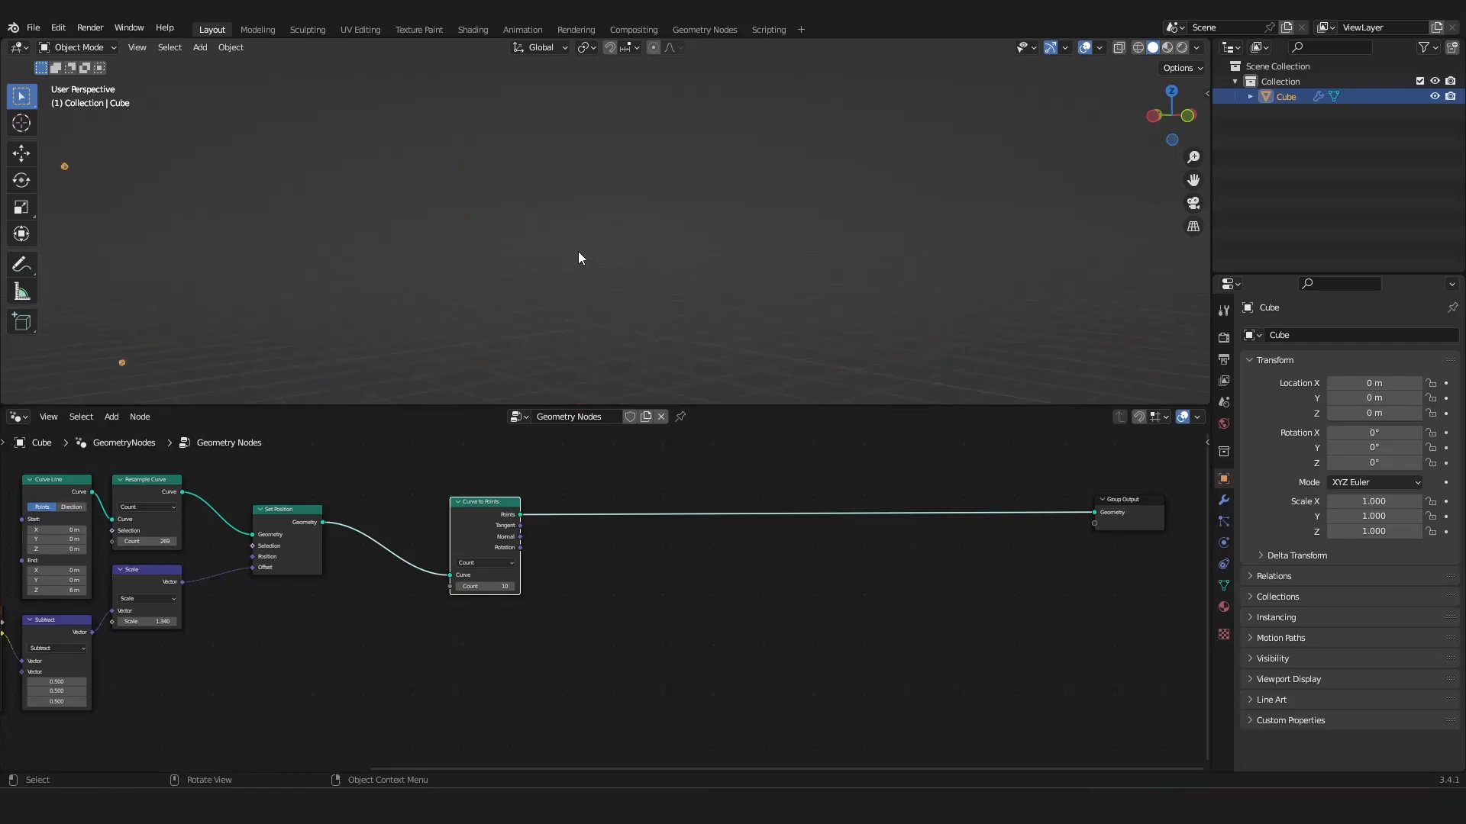
{"action": "scroll", "coordinate": [579, 251], "scroll_direction": "down", "scroll_amount": 4}
{"action": "left_click_drag", "start_coordinate": [486, 585], "coordinate": [519, 585]}
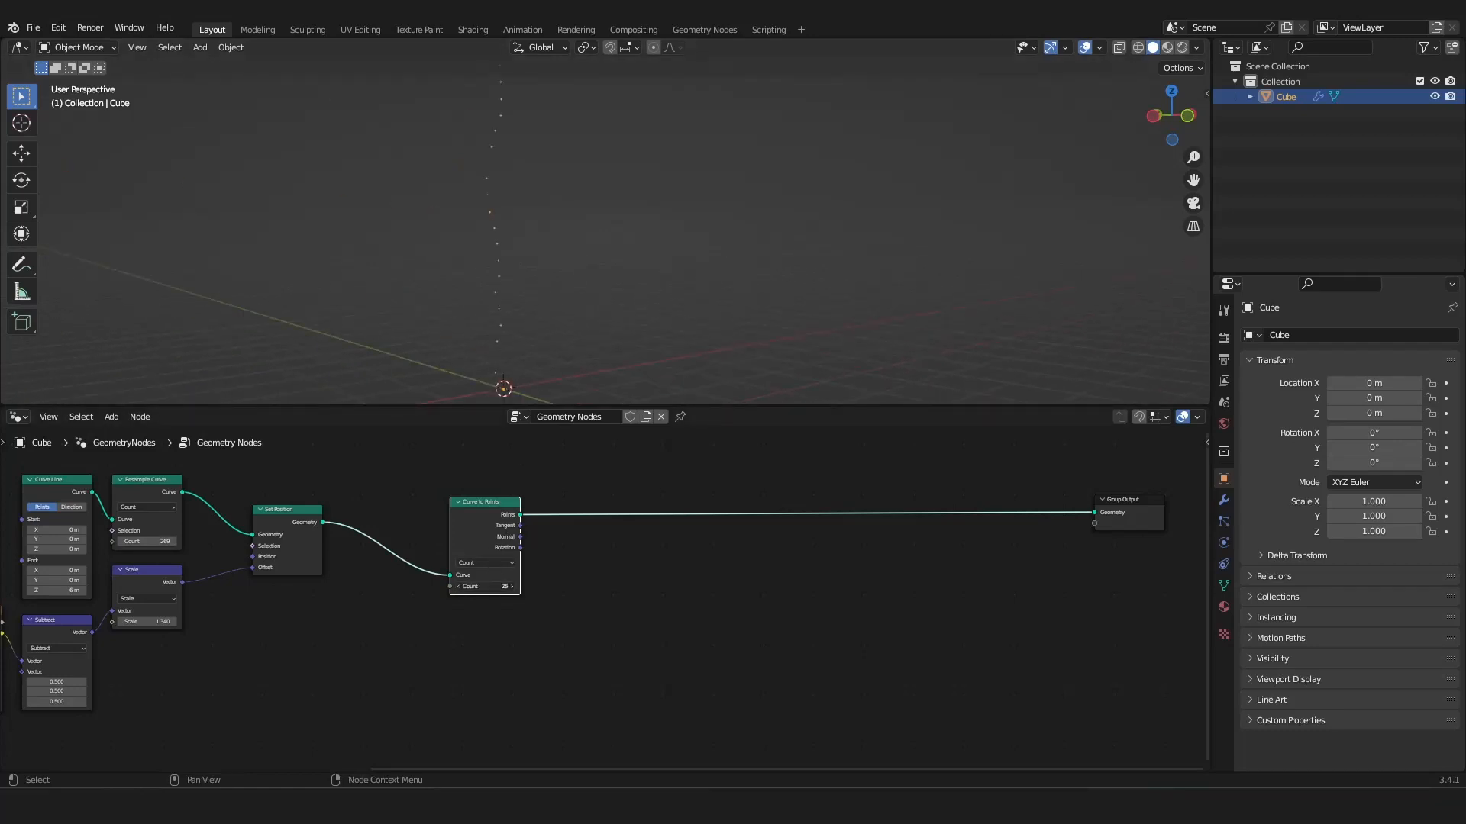
{"action": "scroll", "coordinate": [654, 321], "scroll_direction": "down", "scroll_amount": 3}
{"action": "scroll", "coordinate": [663, 323], "scroll_direction": "up", "scroll_amount": 5}
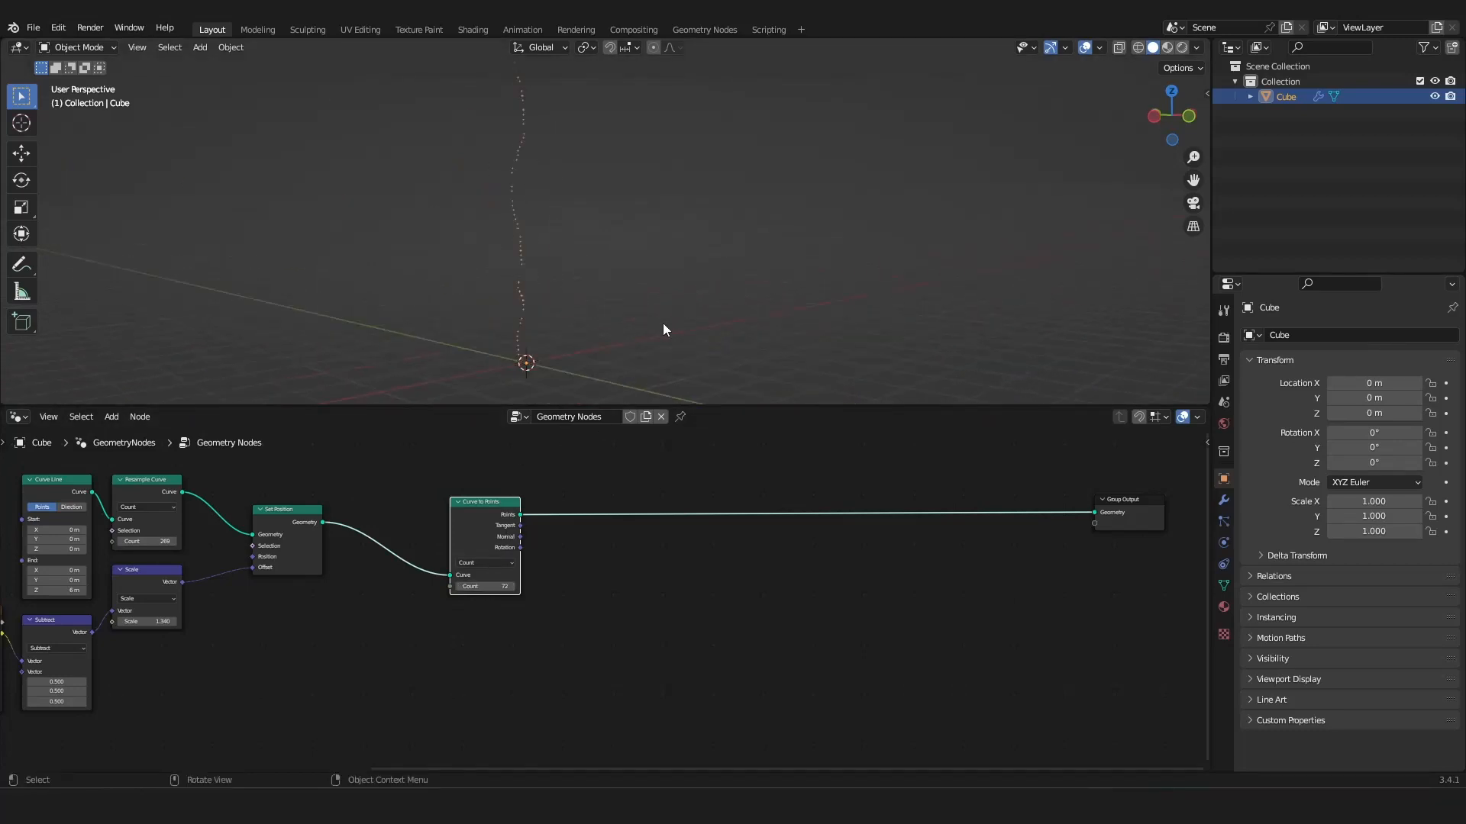
Insert an Instance on Points node on the link between Curve to Points and Group Output.
{"action": "key", "text": "shift+a"}
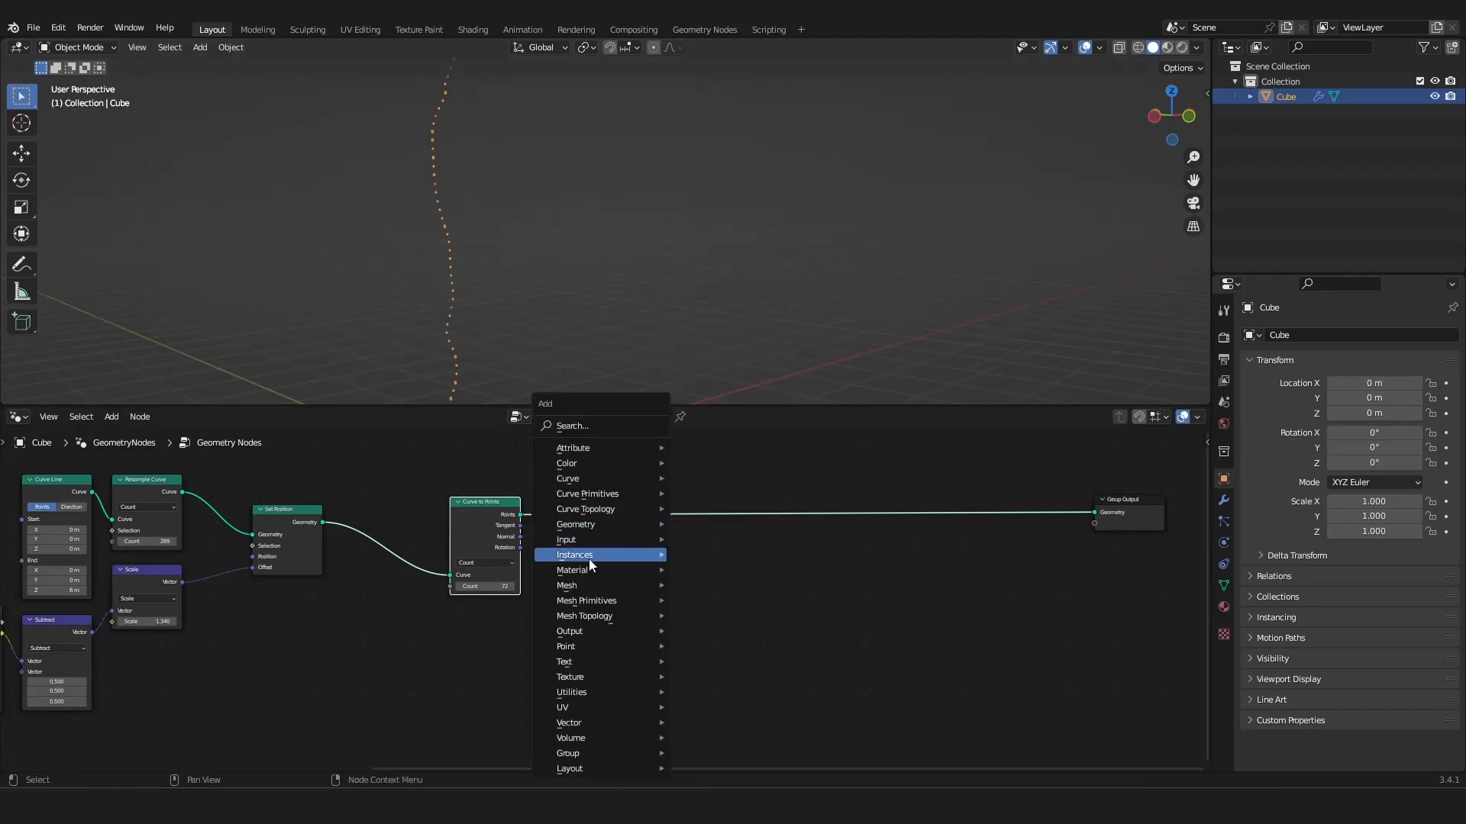
{"action": "mouse_move", "coordinate": [589, 555]}
{"action": "left_click", "coordinate": [752, 561]}
{"action": "left_click", "coordinate": [666, 490]}
{"action": "middle_click_drag", "start_coordinate": [719, 538], "coordinate": [575, 491]}
{"action": "scroll", "coordinate": [600, 512], "scroll_direction": "up", "scroll_amount": 4}
Add a second Curve Line node and connect its Curve output to the Instance input of Instance on Points.
{"action": "key", "text": "shift+a"}
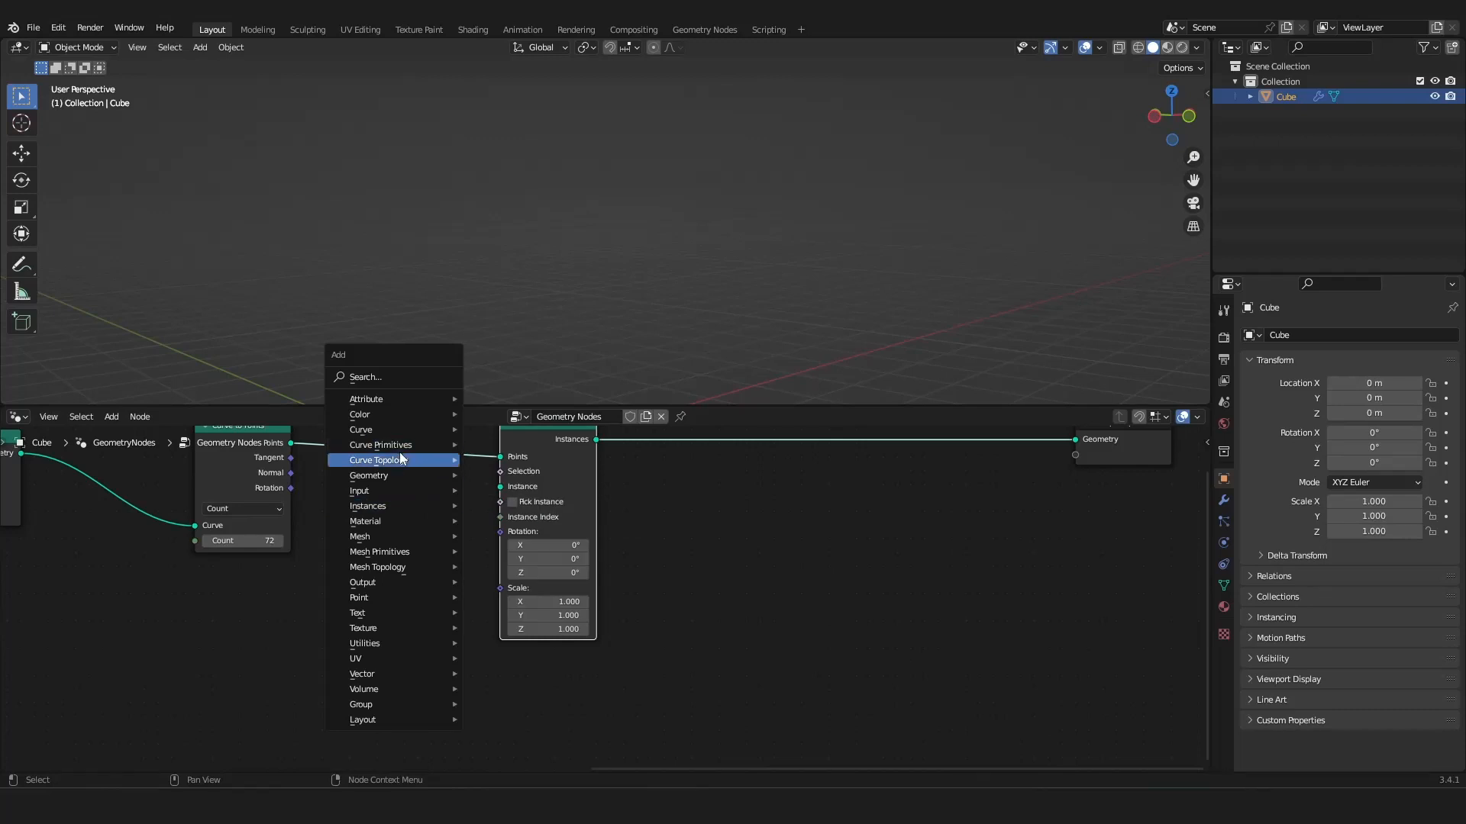
{"action": "mouse_move", "coordinate": [400, 448]}
{"action": "left_click", "coordinate": [513, 490]}
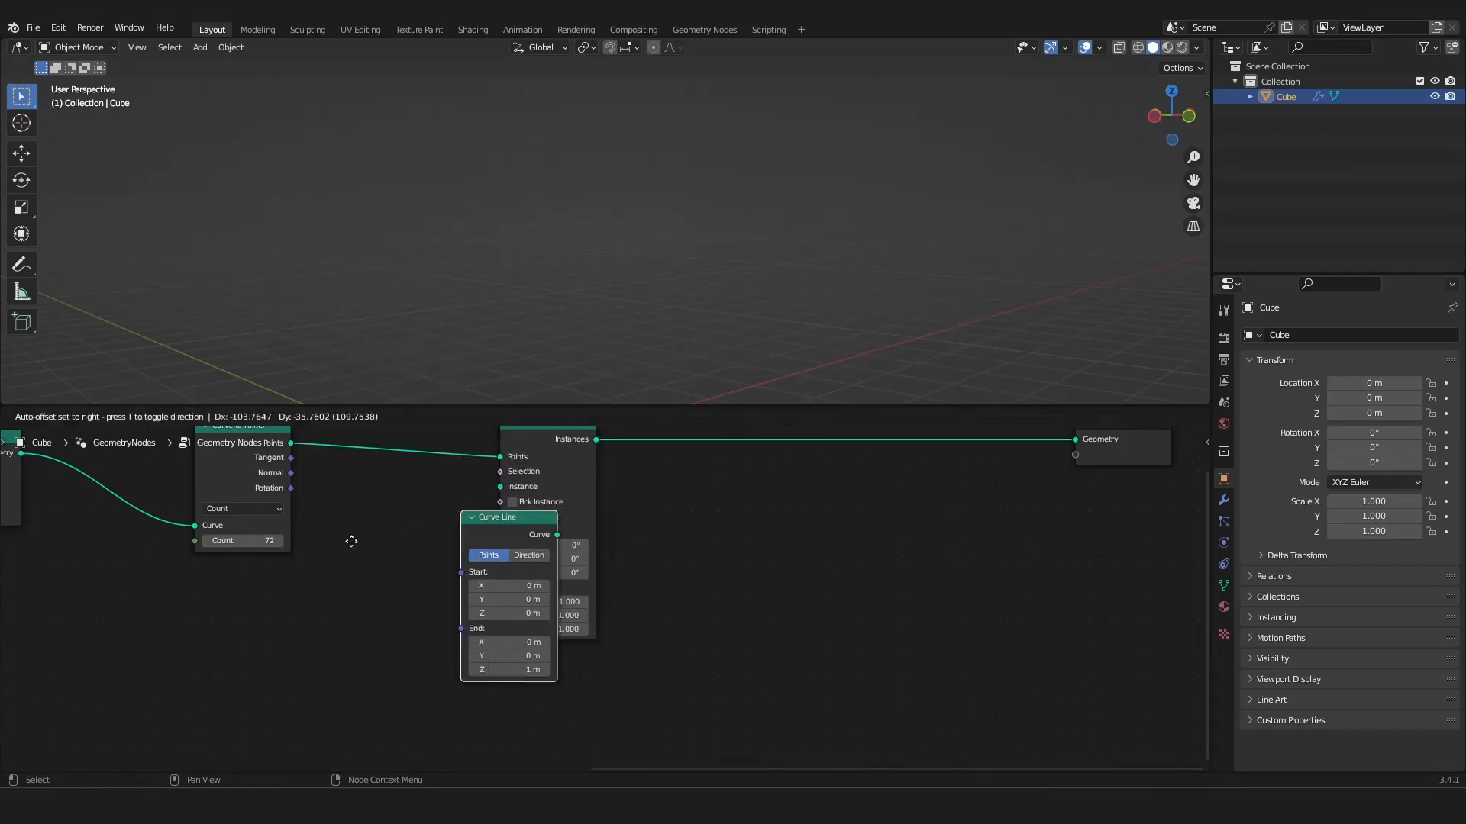
{"action": "left_click", "coordinate": [391, 562]}
{"action": "left_click_drag", "start_coordinate": [392, 562], "coordinate": [500, 486]}
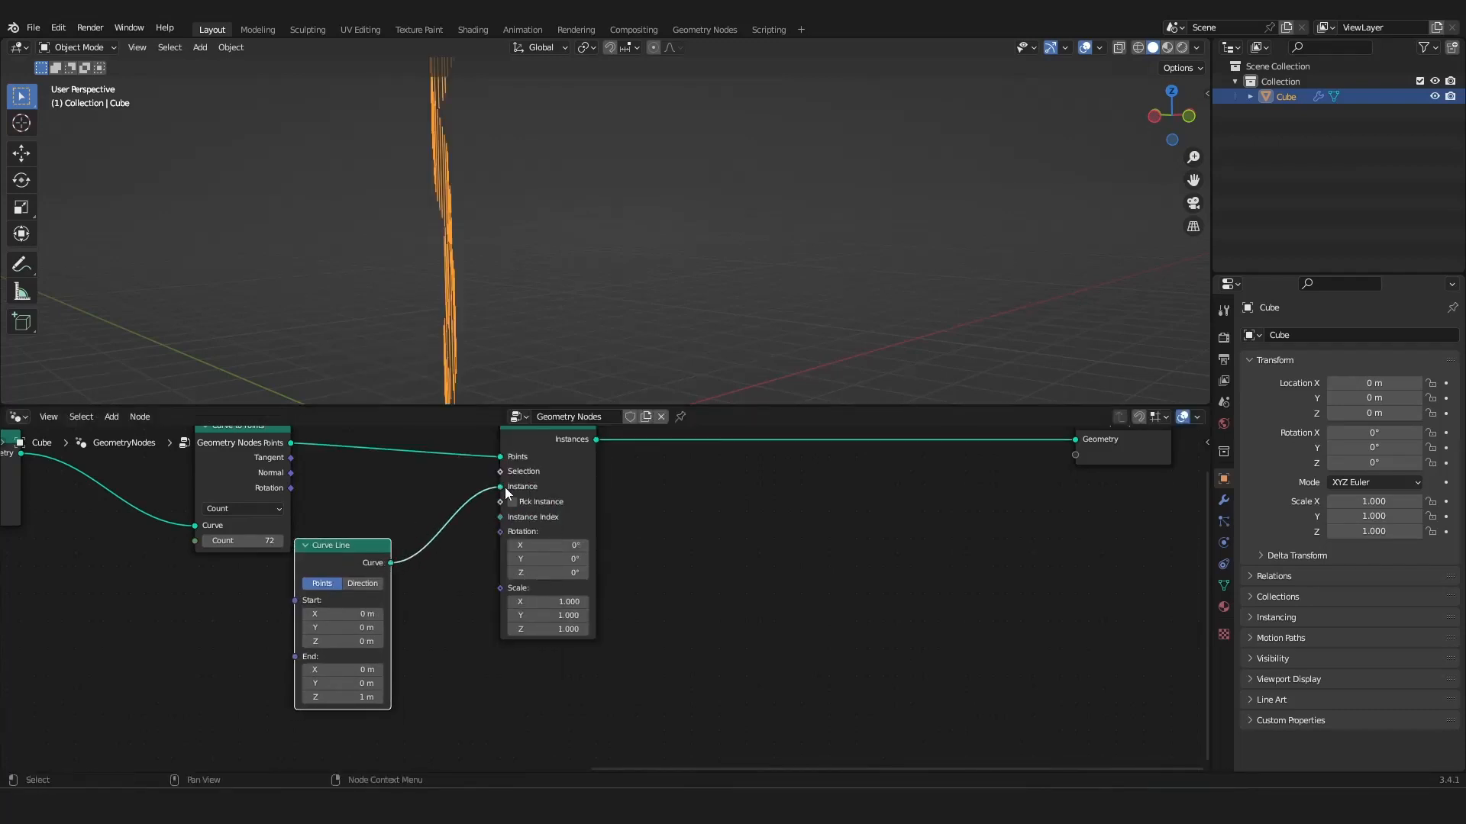
Move the new Curve Line node directly beneath the Curve to Points node, away from Instance on Points.
{"action": "middle_click_drag", "start_coordinate": [552, 334], "coordinate": [584, 332]}
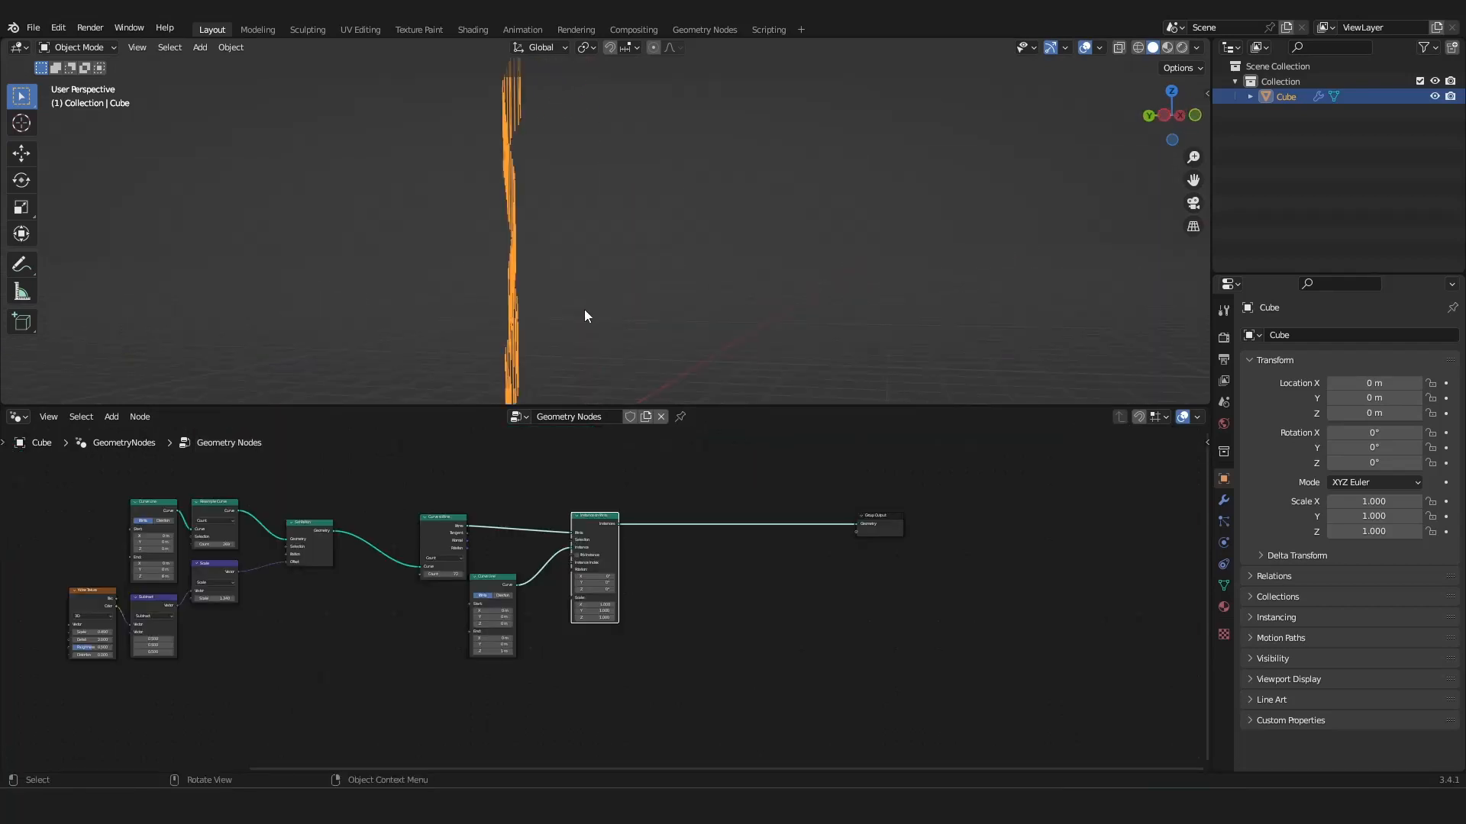
{"action": "scroll", "coordinate": [572, 331], "scroll_direction": "down", "scroll_amount": 3}
{"action": "scroll", "coordinate": [569, 553], "scroll_direction": "down", "scroll_amount": 3}
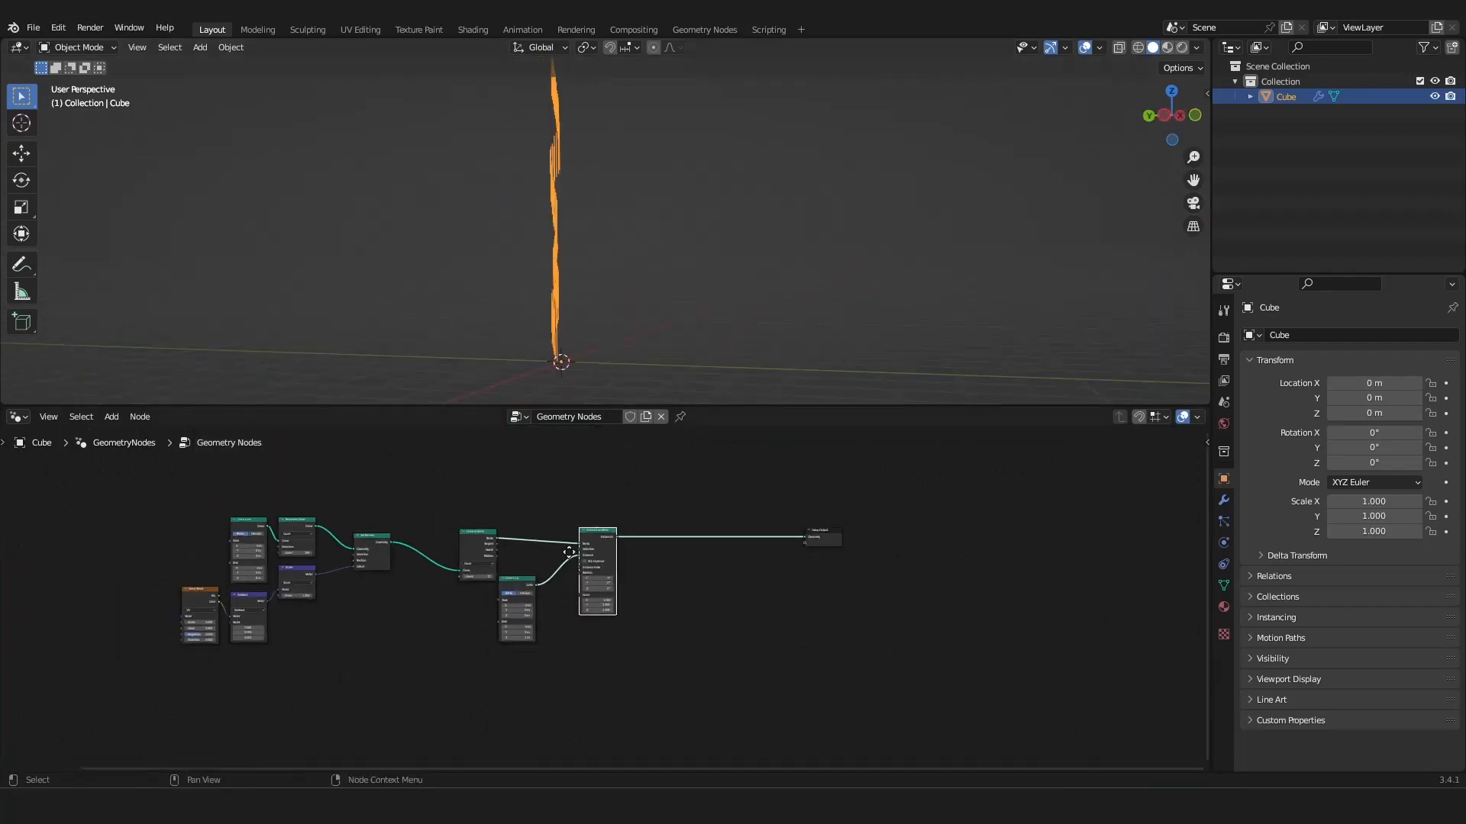
{"action": "middle_click_drag", "start_coordinate": [569, 553], "coordinate": [575, 517]}
{"action": "scroll", "coordinate": [569, 513], "scroll_direction": "up", "scroll_amount": 6}
{"action": "left_click_drag", "start_coordinate": [478, 523], "coordinate": [418, 539]}
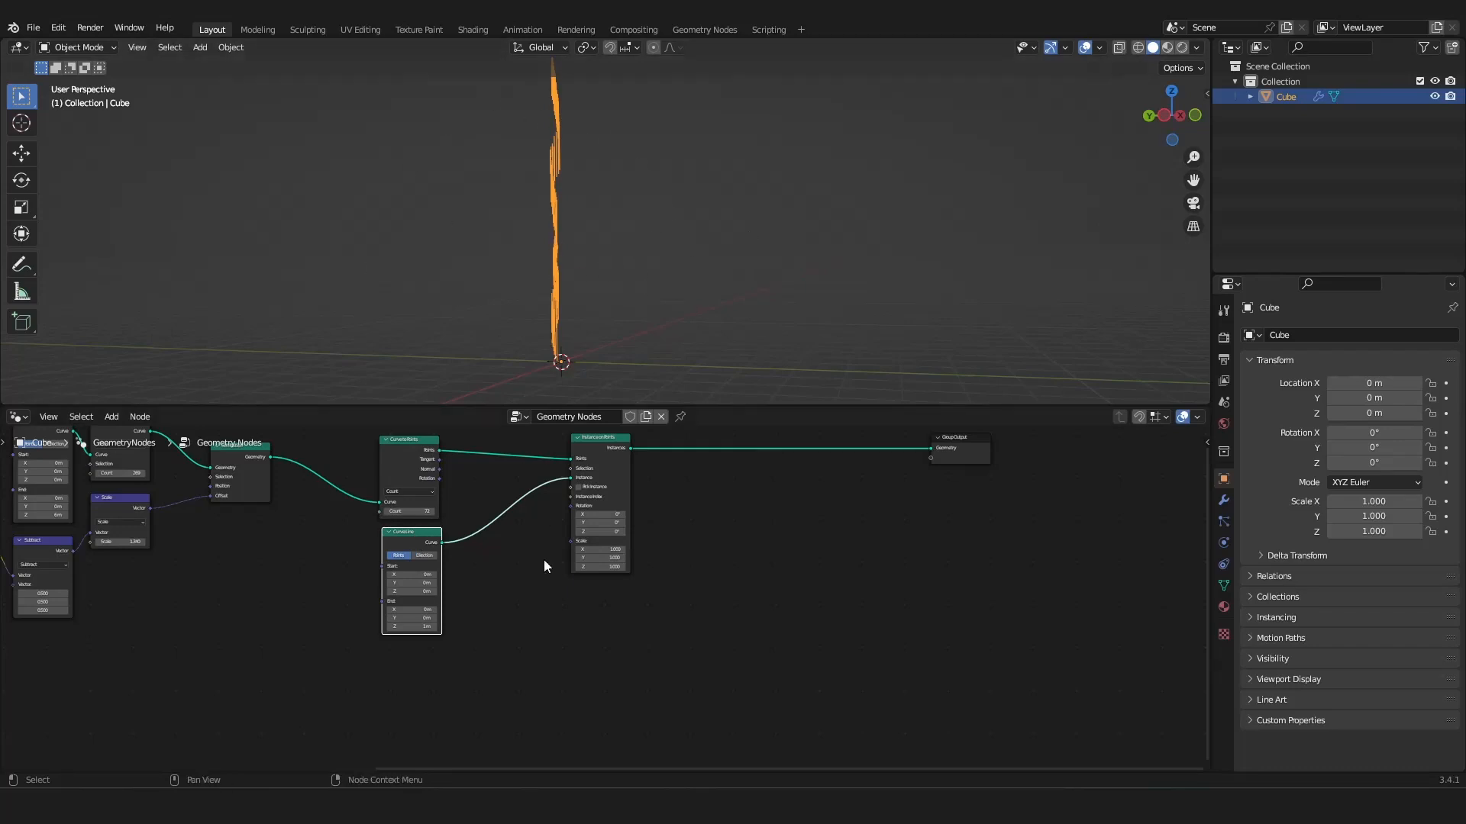
Add an Align Euler to Vector node and connect its Rotation output to the Rotation input of Instance on Points.
{"action": "scroll", "coordinate": [542, 563], "scroll_direction": "down", "scroll_amount": 3}
{"action": "middle_click_drag", "start_coordinate": [528, 573], "coordinate": [498, 521]}
{"action": "scroll", "coordinate": [533, 526], "scroll_direction": "up", "scroll_amount": 5}
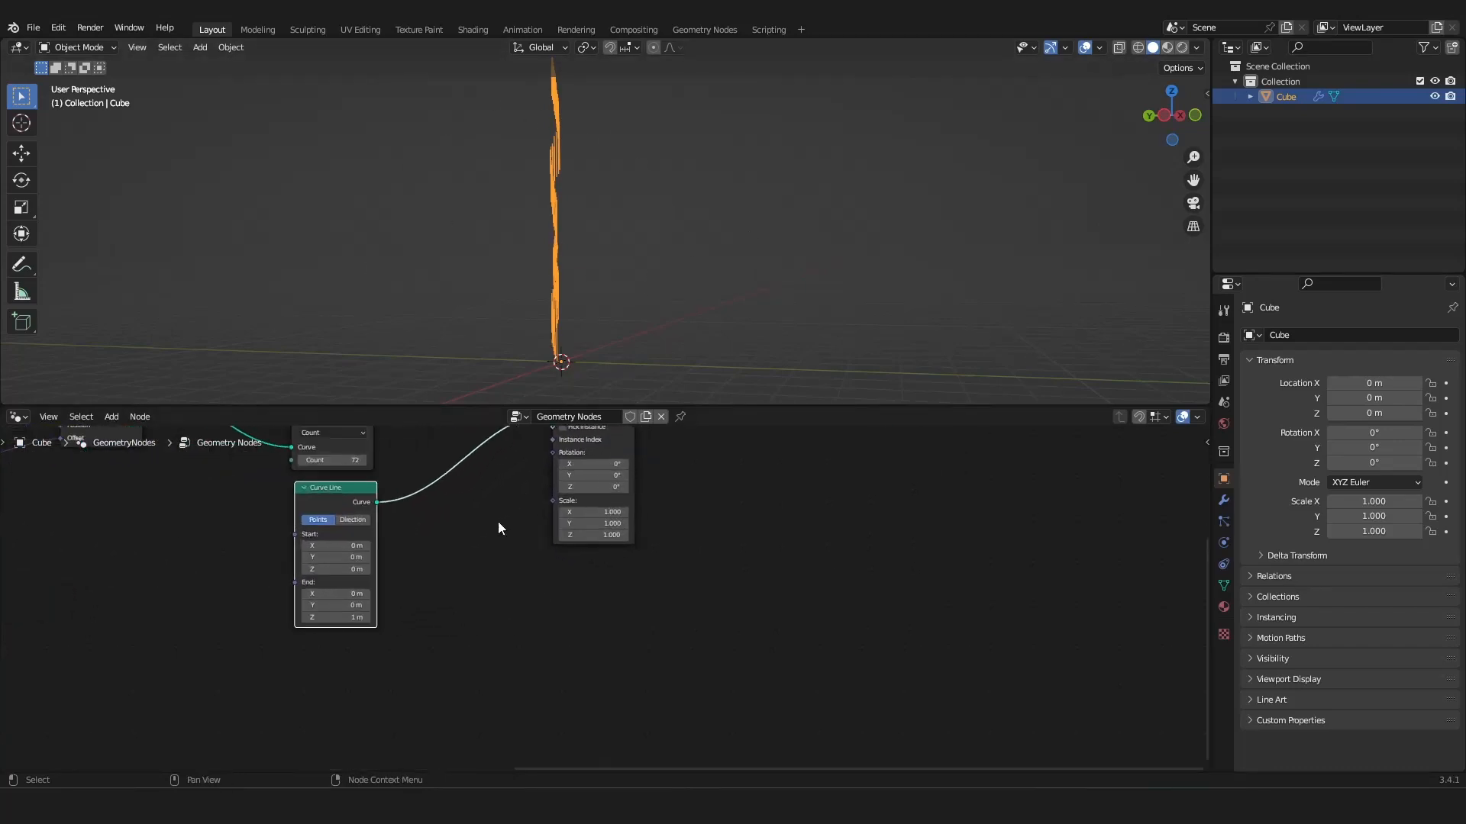
{"action": "key", "text": "shift+a"}
{"action": "type", "text": "a"}
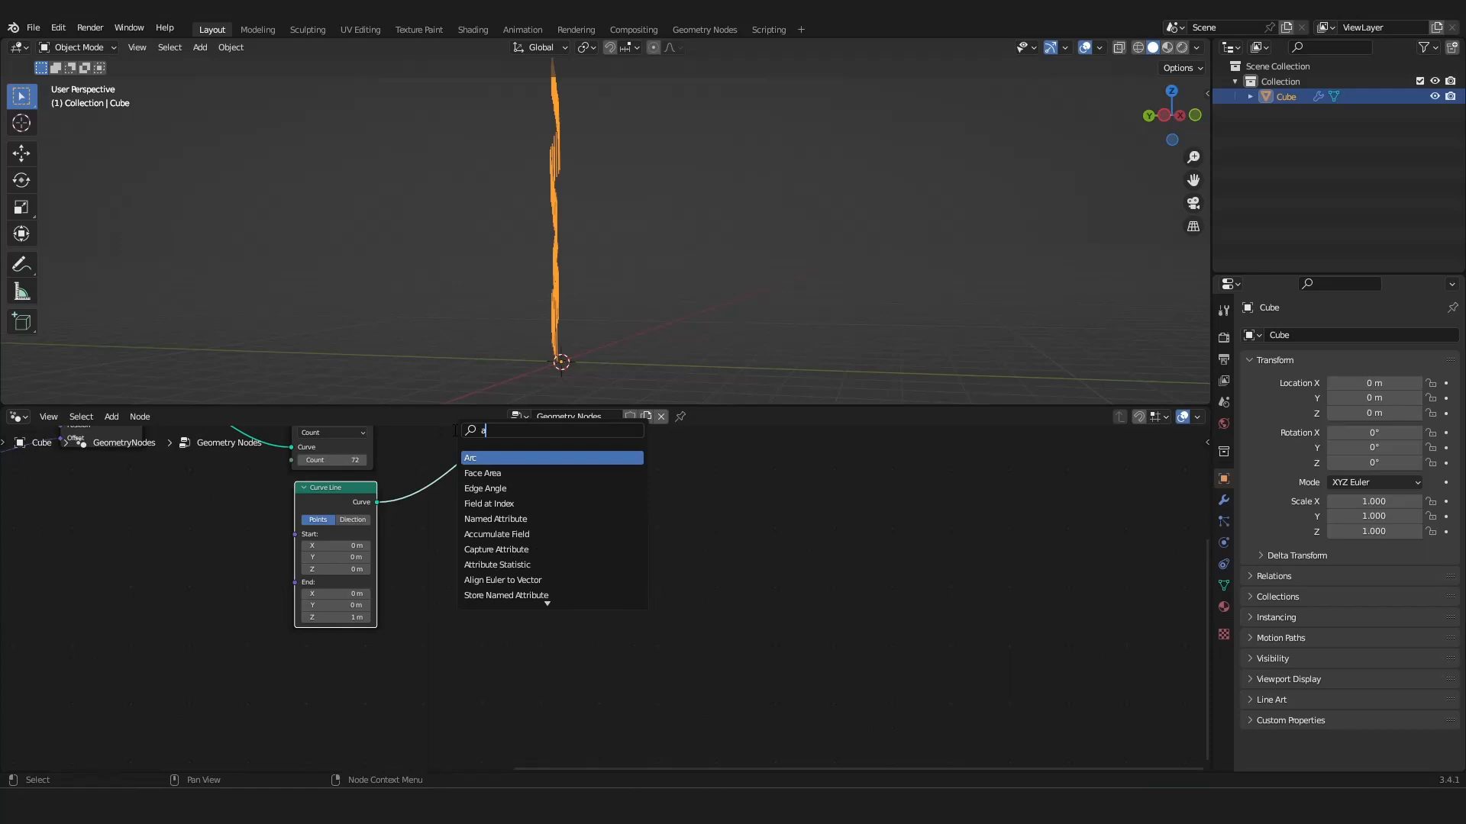
{"action": "type", "text": "li"}
{"action": "left_click", "coordinate": [510, 459]}
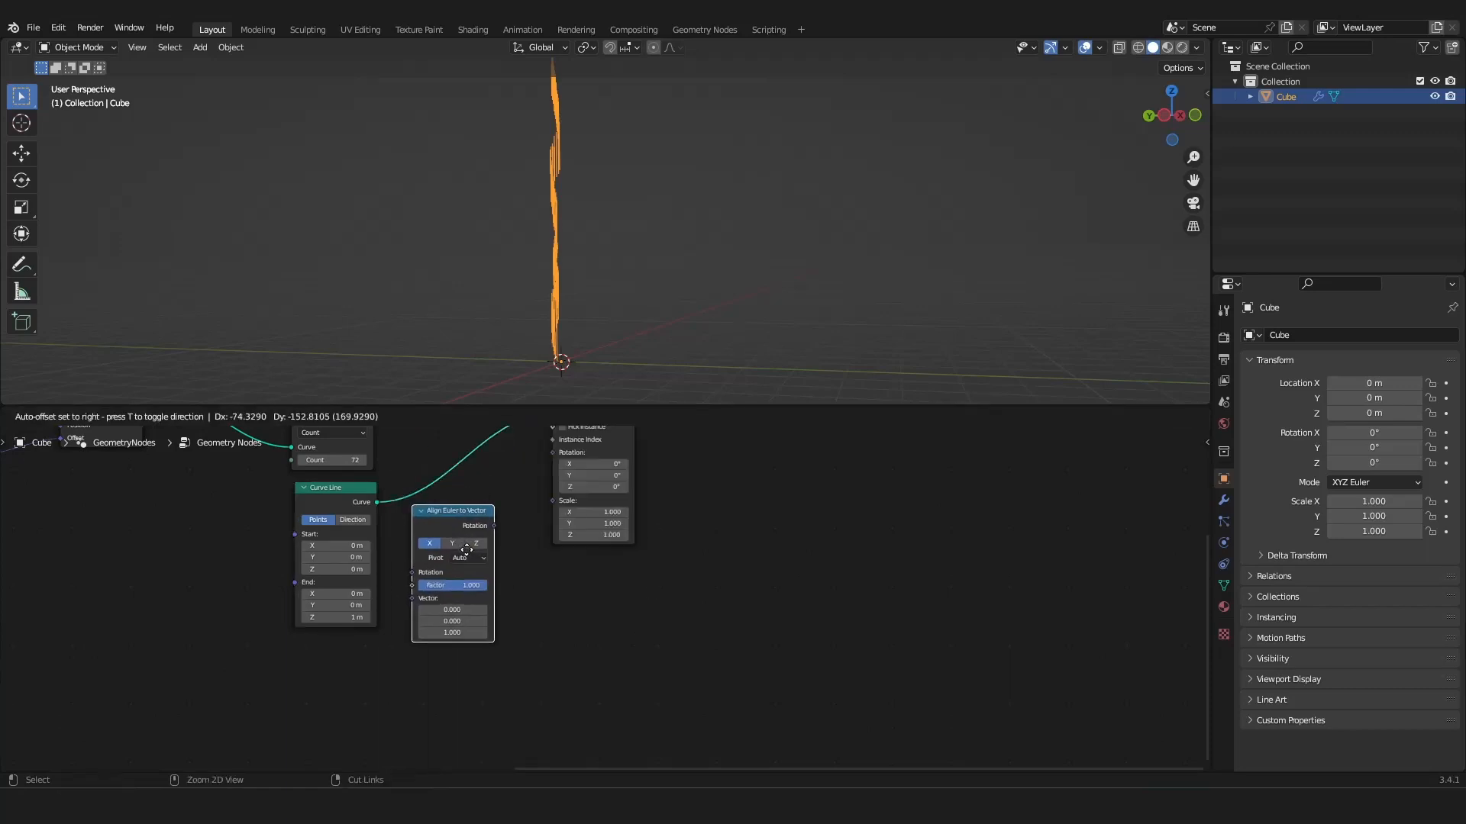
{"action": "left_click", "coordinate": [466, 550]}
{"action": "left_click_drag", "start_coordinate": [494, 525], "coordinate": [551, 457]}
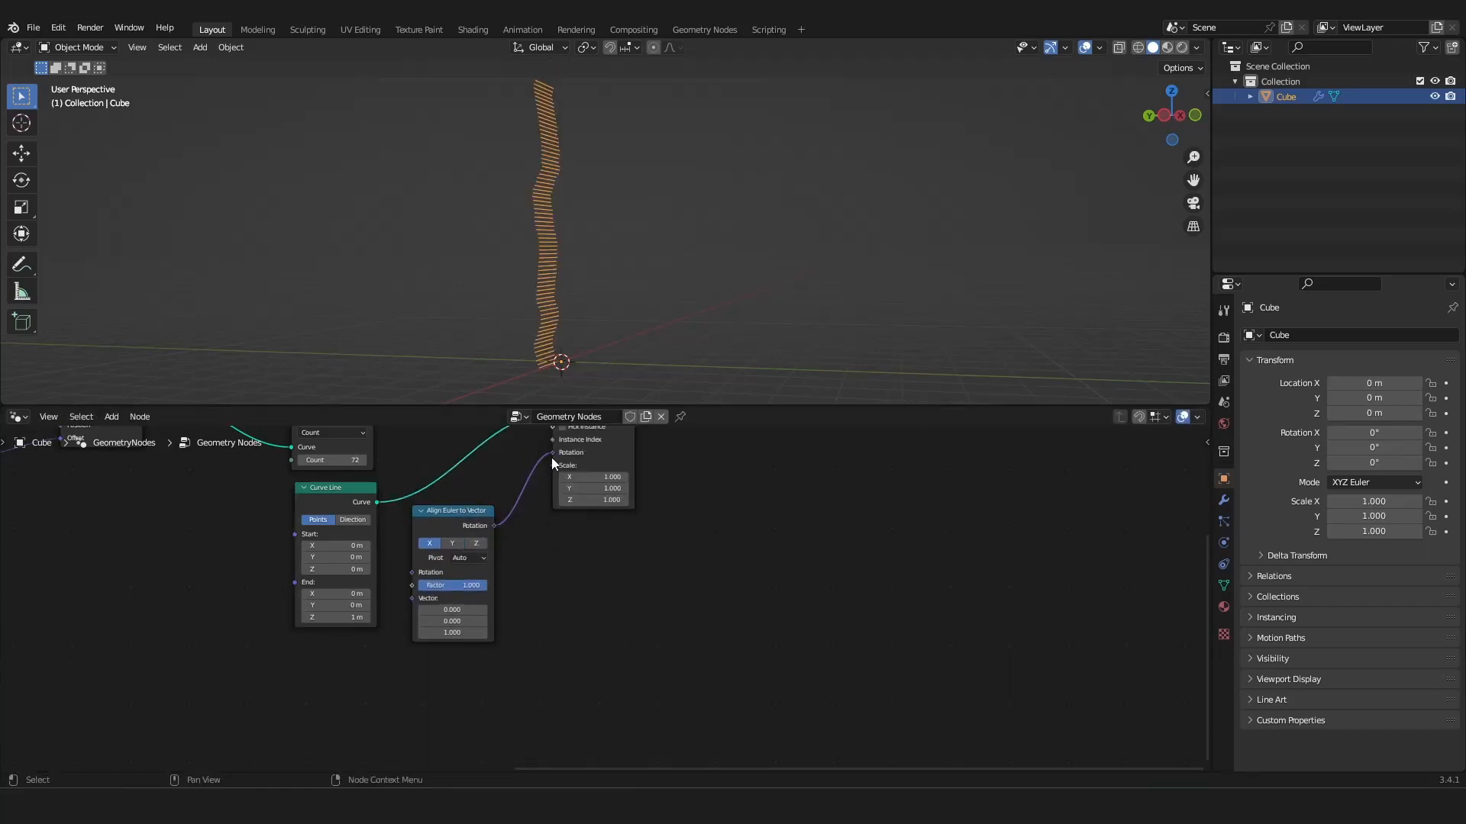
Try the Y and Z alignment axes on the Align Euler to Vector node, returning to X.
{"action": "mouse_move", "coordinate": [702, 296]}
{"action": "middle_mouse_down"}
{"action": "mouse_move", "coordinate": [573, 318]}
{"action": "mouse_move", "coordinate": [542, 290]}
{"action": "mouse_move", "coordinate": [556, 287]}
{"action": "middle_mouse_up"}
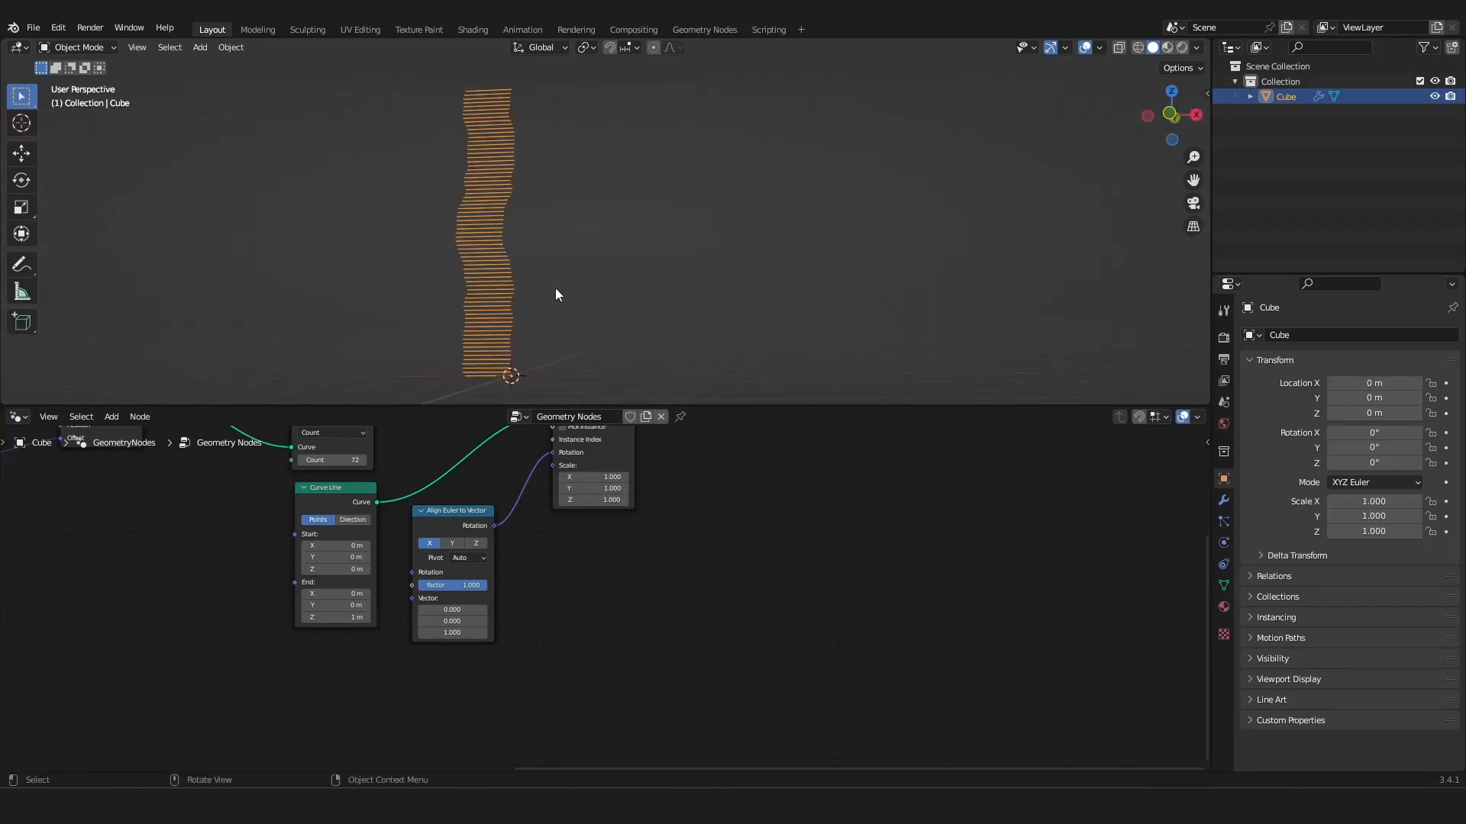
{"action": "left_click", "coordinate": [446, 547]}
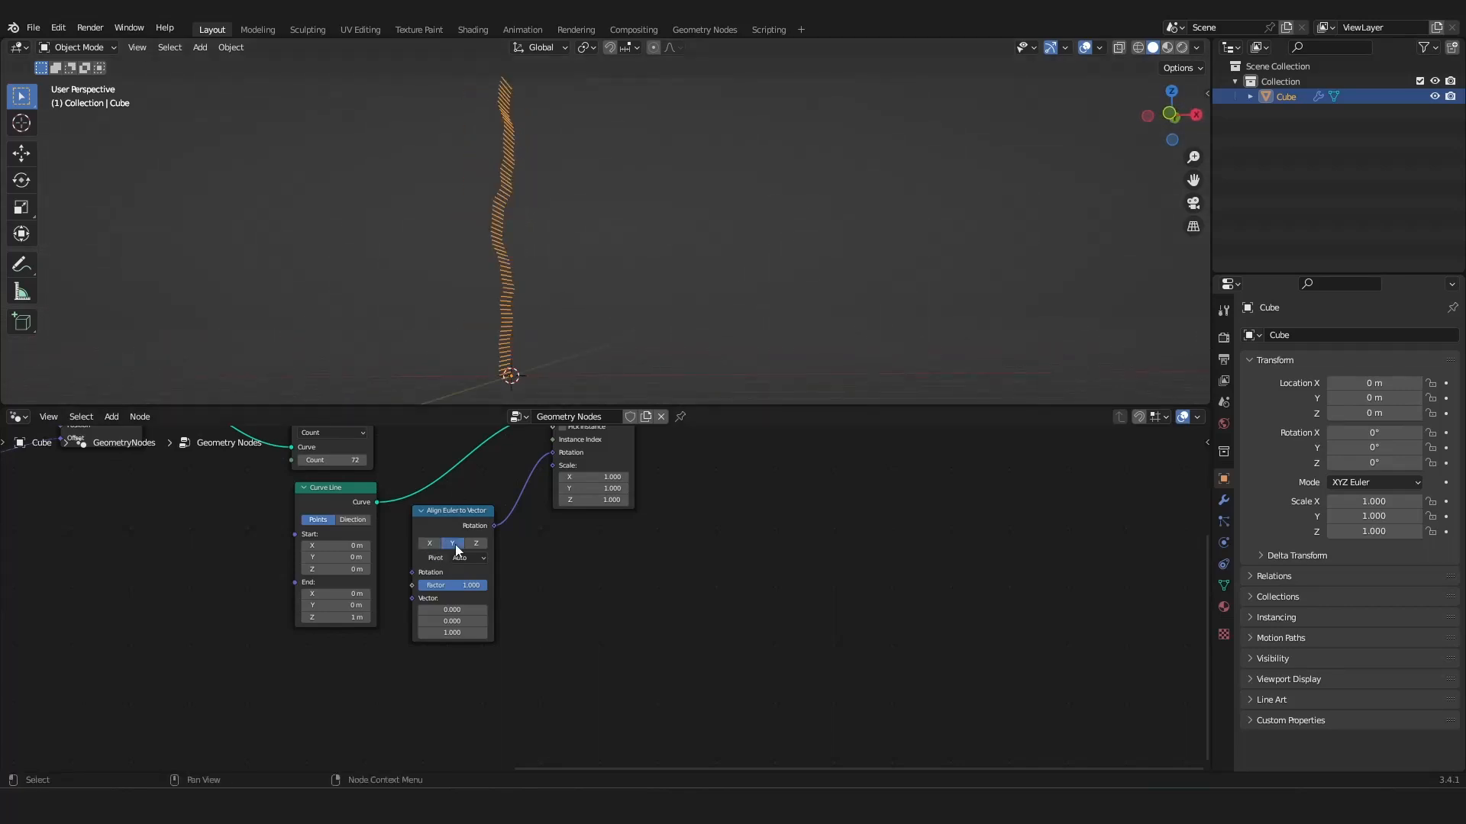
{"action": "left_click", "coordinate": [434, 543]}
{"action": "left_click", "coordinate": [455, 545]}
{"action": "left_click", "coordinate": [471, 546]}
{"action": "left_click", "coordinate": [455, 545]}
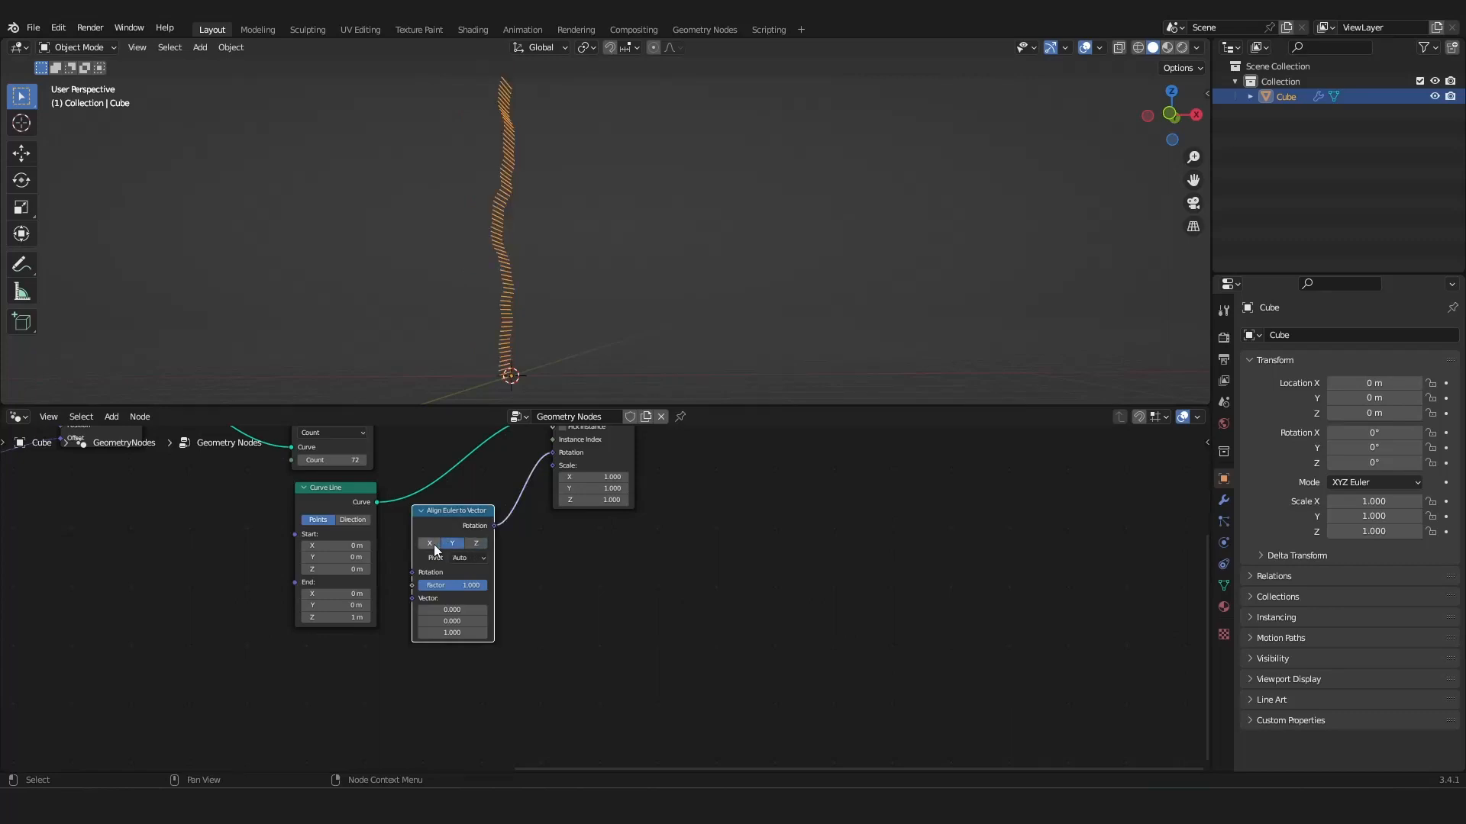
{"action": "left_click", "coordinate": [434, 544]}
Move Align Euler to Vector beneath the second Curve Line node and insert a Rotate Euler node on its Rotation link.
{"action": "left_click_drag", "start_coordinate": [526, 513], "coordinate": [456, 593]}
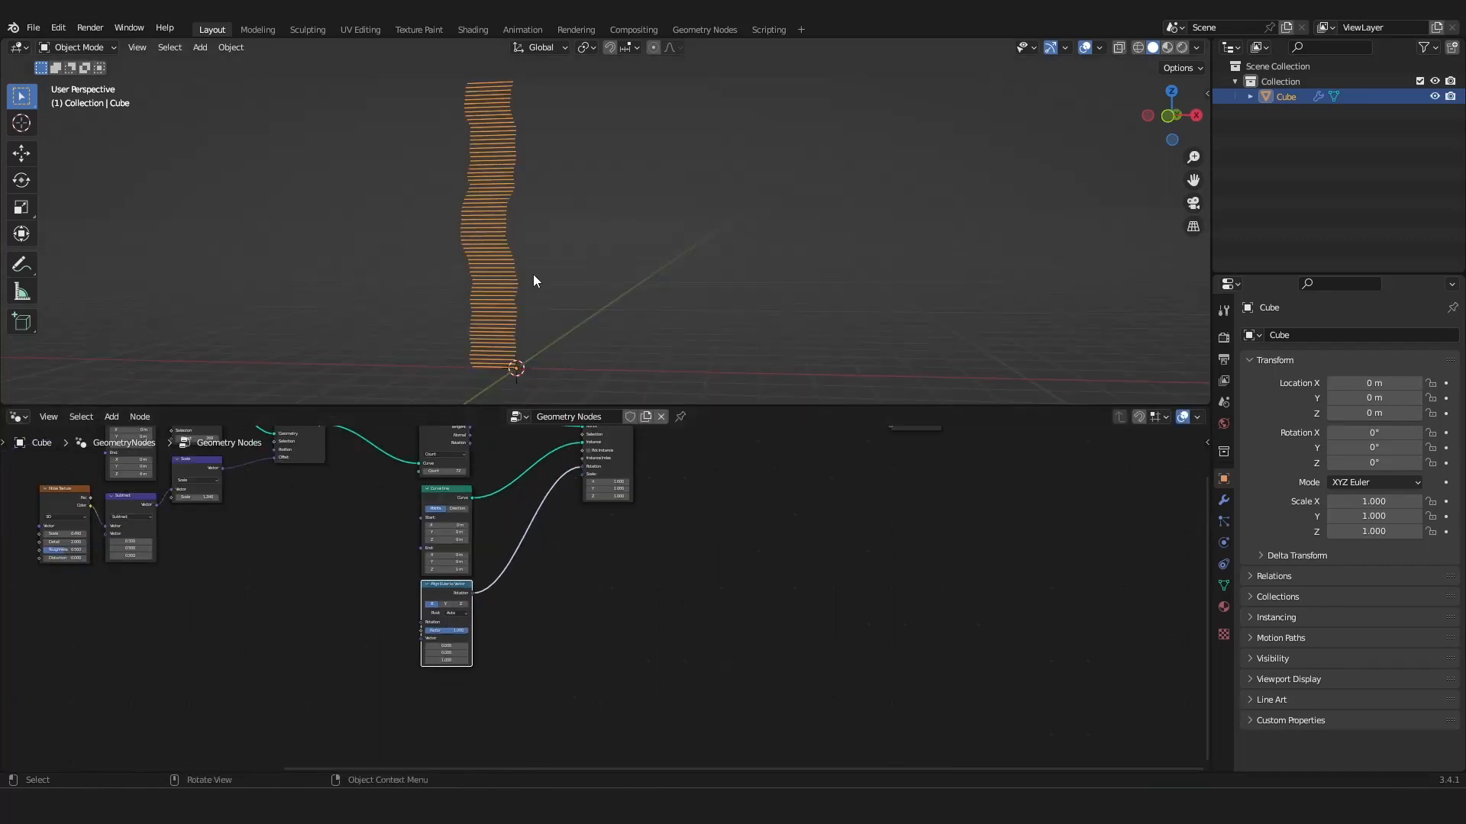
{"action": "middle_click_drag", "start_coordinate": [533, 273], "coordinate": [500, 181]}
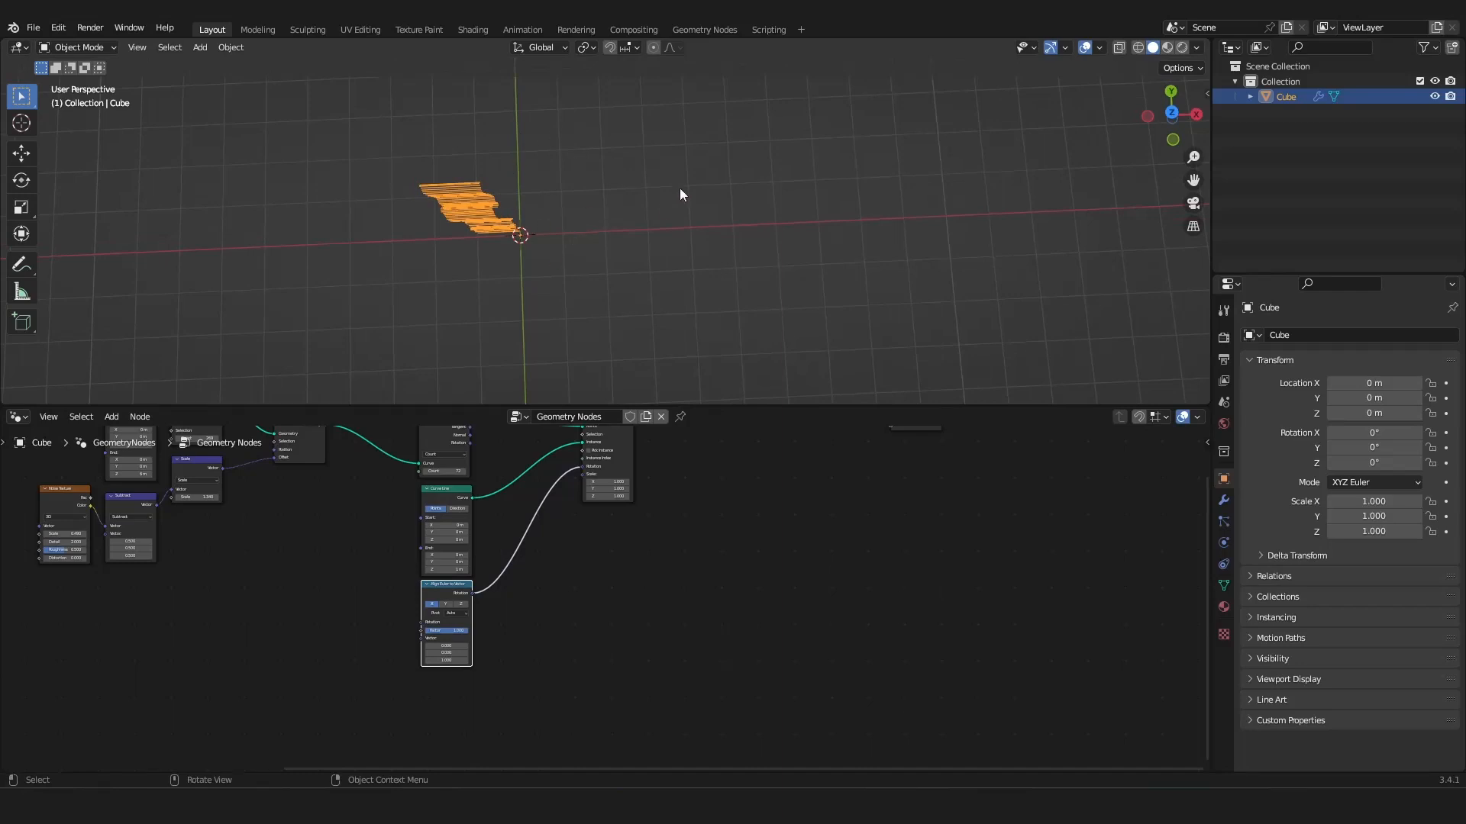
{"action": "scroll", "coordinate": [500, 474], "scroll_direction": "up", "scroll_amount": 2}
{"action": "key", "text": "shift+a"}
{"action": "mouse_move", "coordinate": [496, 478]}
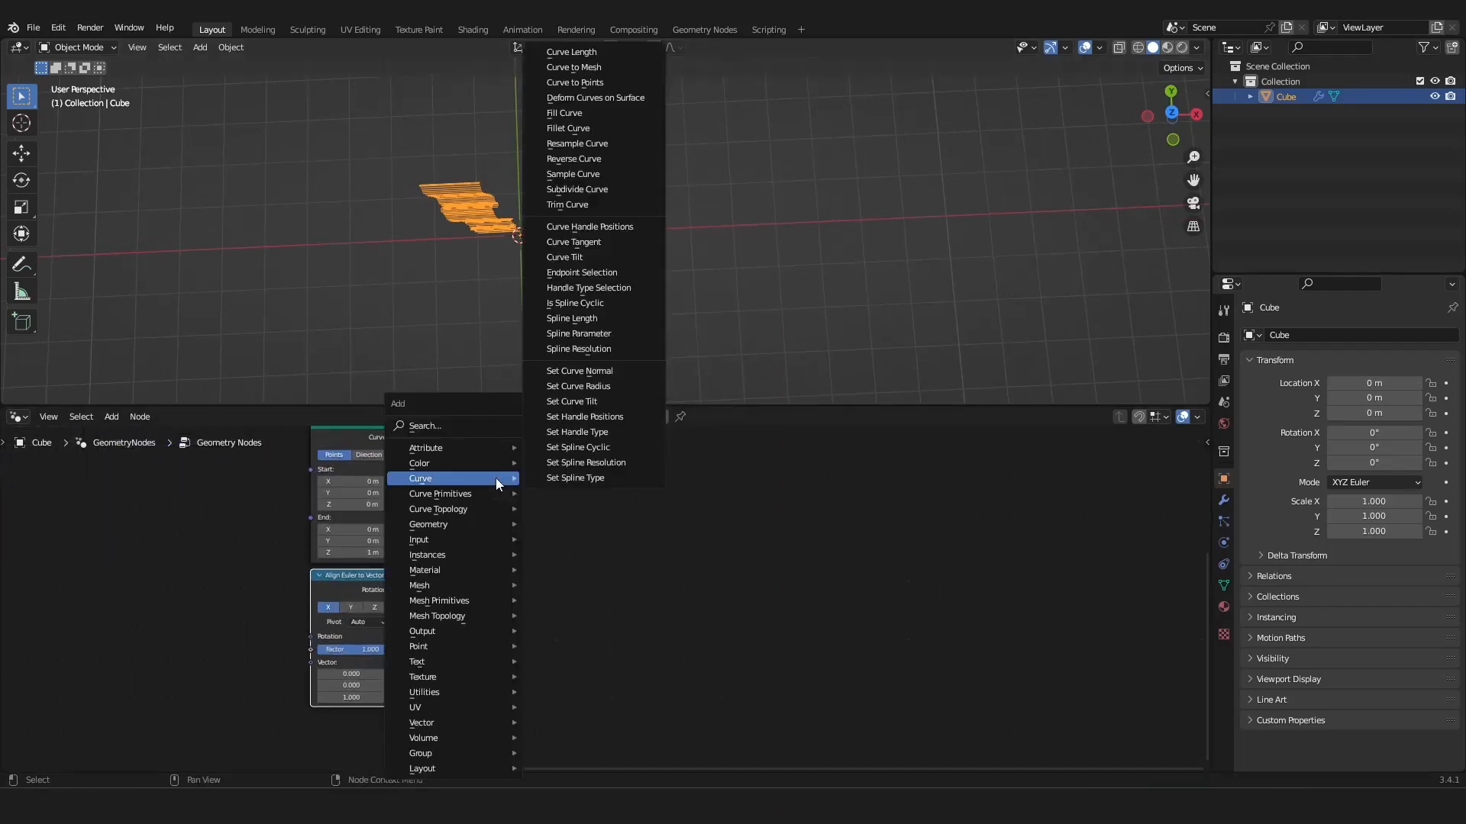
{"action": "mouse_move", "coordinate": [456, 720]}
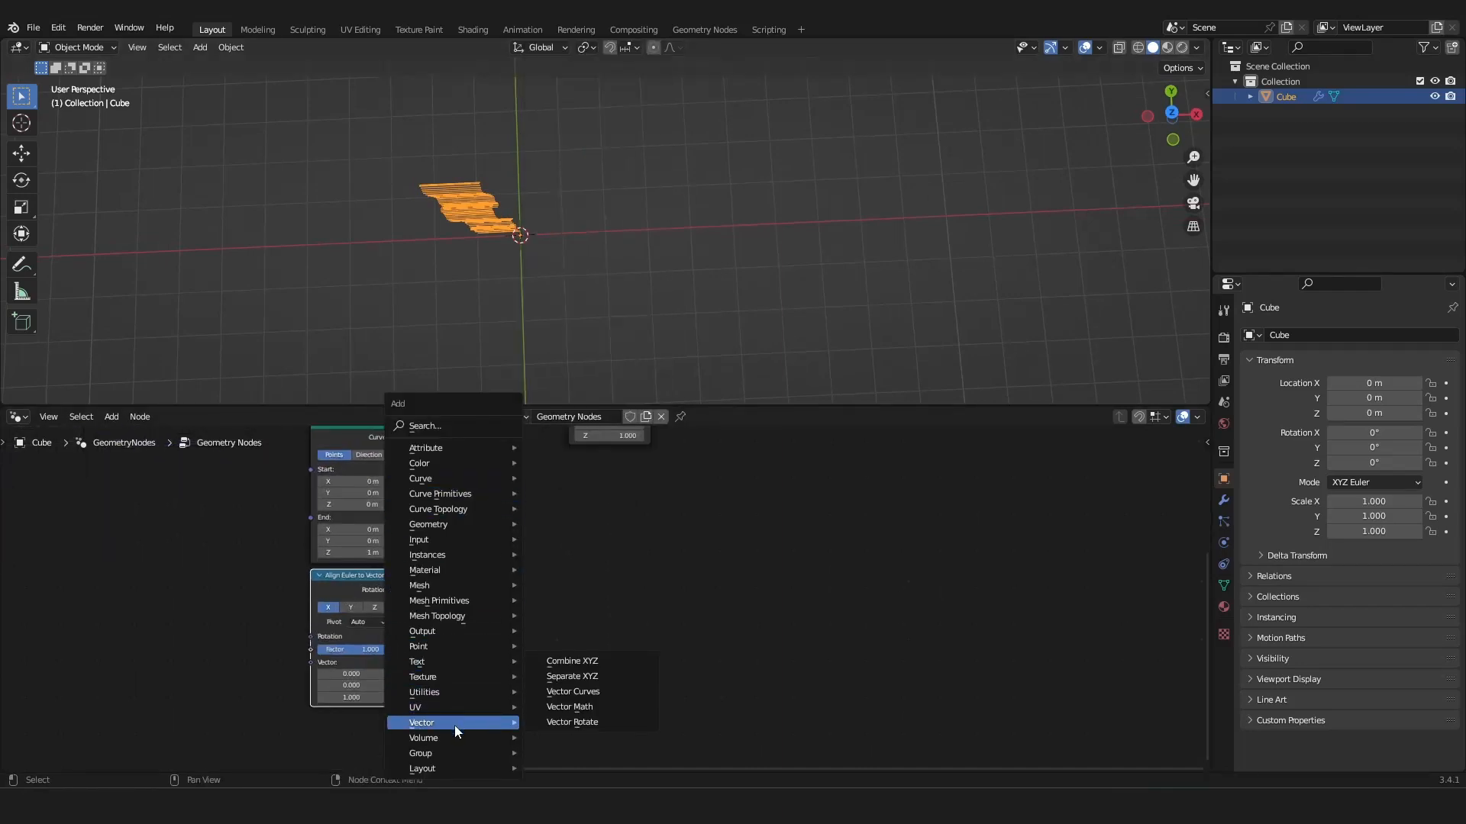
{"action": "mouse_move", "coordinate": [458, 694]}
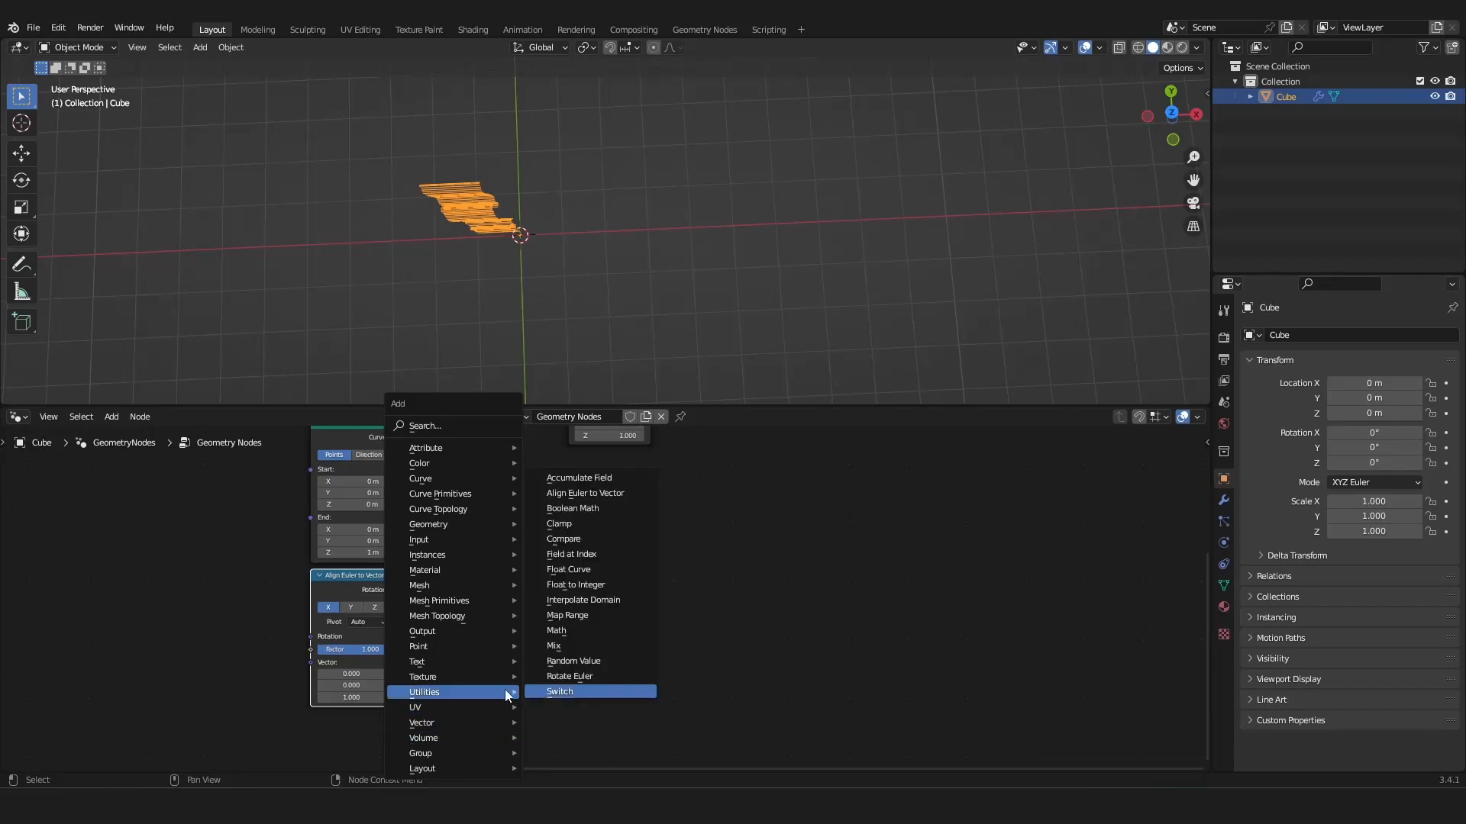
{"action": "left_click", "coordinate": [576, 677]}
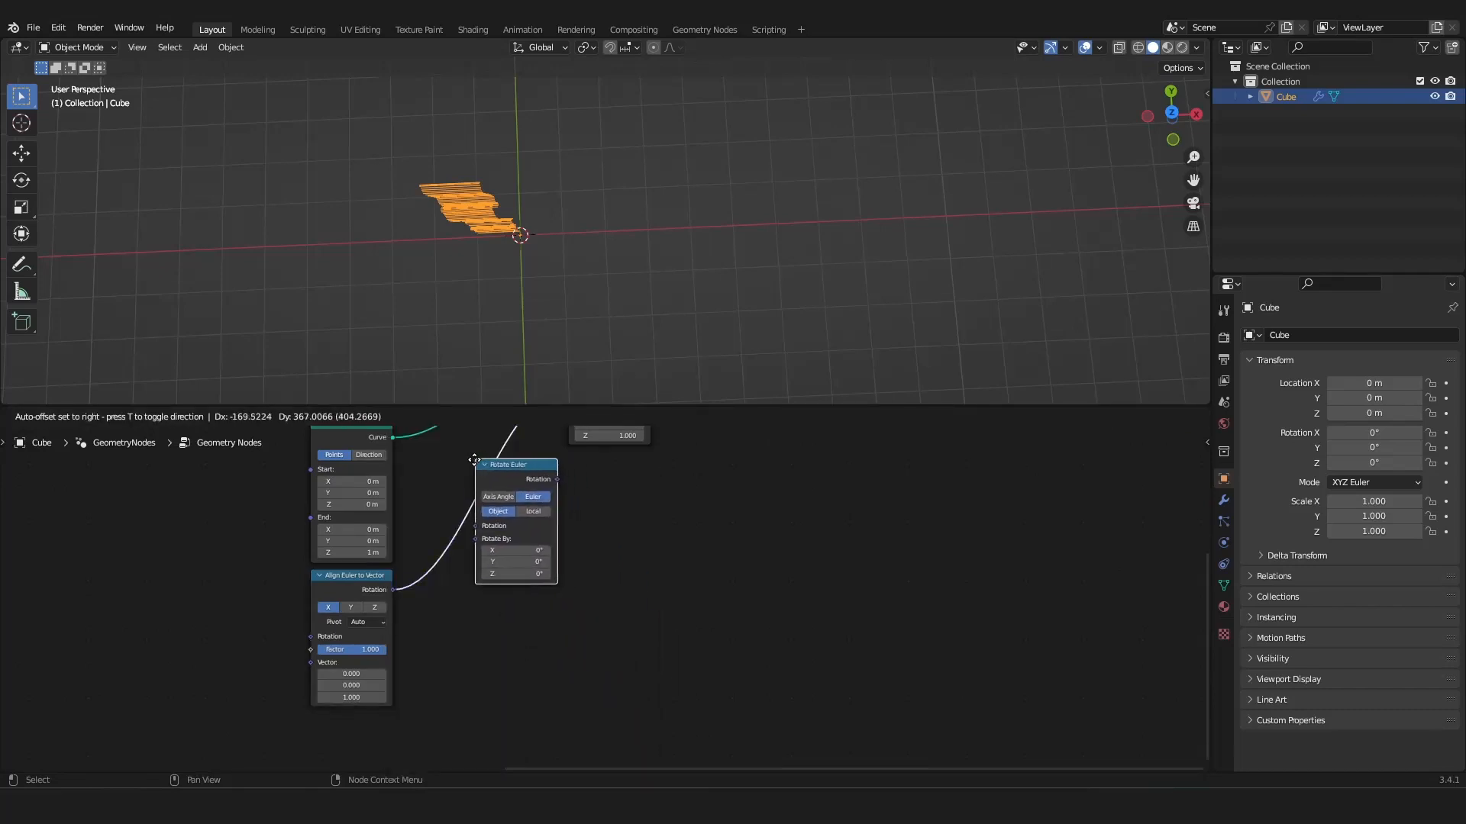
{"action": "left_click", "coordinate": [489, 528]}
Reposition the Rotate Euler node slightly between Align Euler to Vector and Instance on Points.
{"action": "middle_click_drag", "start_coordinate": [625, 546], "coordinate": [625, 531]}
{"action": "scroll", "coordinate": [625, 532], "scroll_direction": "up", "scroll_amount": 3}
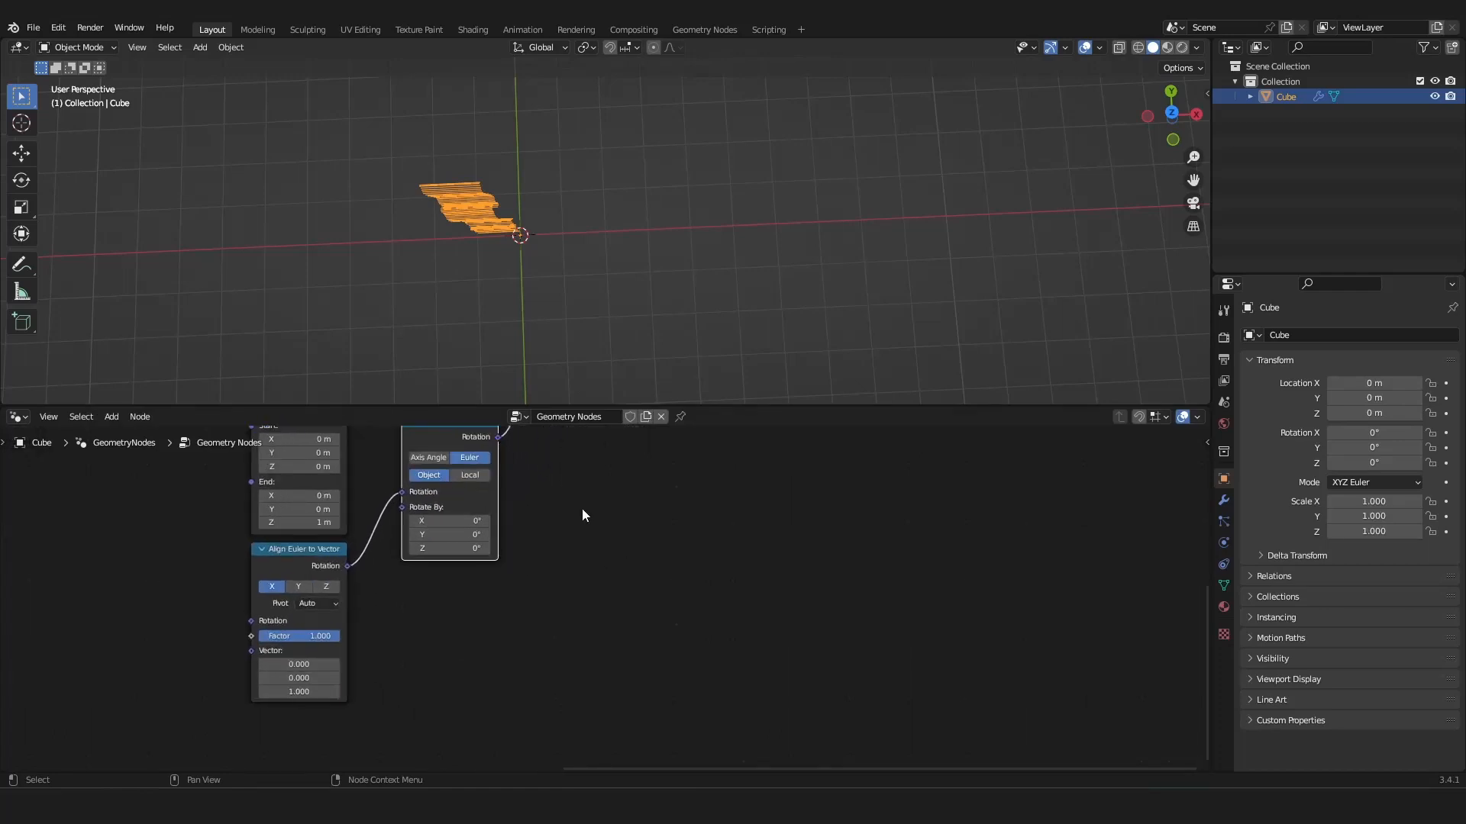
{"action": "middle_click_drag", "start_coordinate": [541, 470], "coordinate": [588, 576]}
{"action": "left_click_drag", "start_coordinate": [525, 538], "coordinate": [552, 585]}
{"action": "middle_click_drag", "start_coordinate": [543, 617], "coordinate": [544, 451]}
{"action": "scroll", "coordinate": [544, 450], "scroll_direction": "up", "scroll_amount": 1}
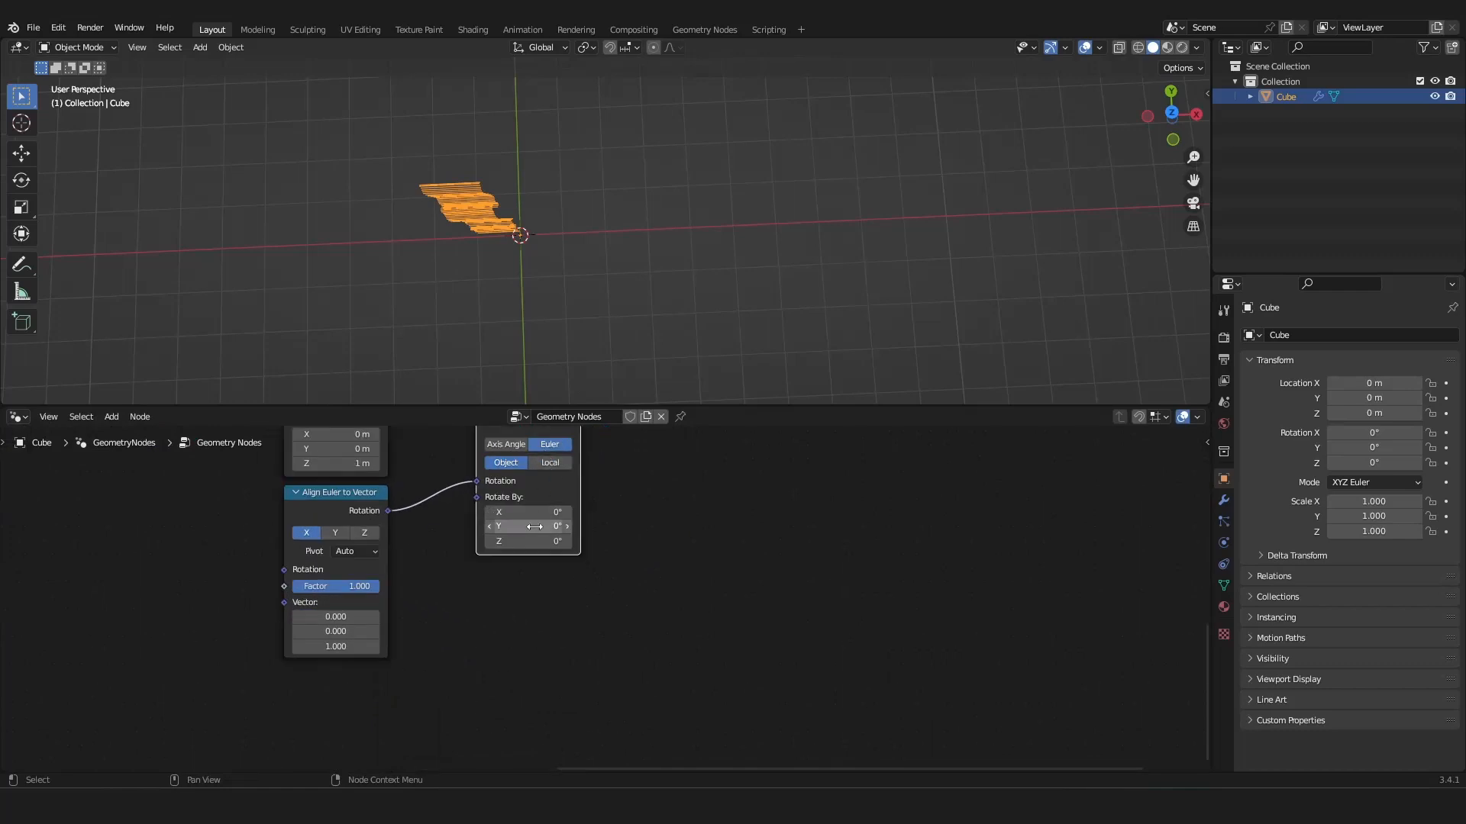
Try out different Rotate By Z angles on the Rotate Euler node.
{"action": "left_click_drag", "start_coordinate": [530, 541], "coordinate": [397, 541]}
{"action": "right_click", "coordinate": [528, 541]}
{"action": "scroll", "coordinate": [529, 594], "scroll_direction": "down", "scroll_amount": 2}
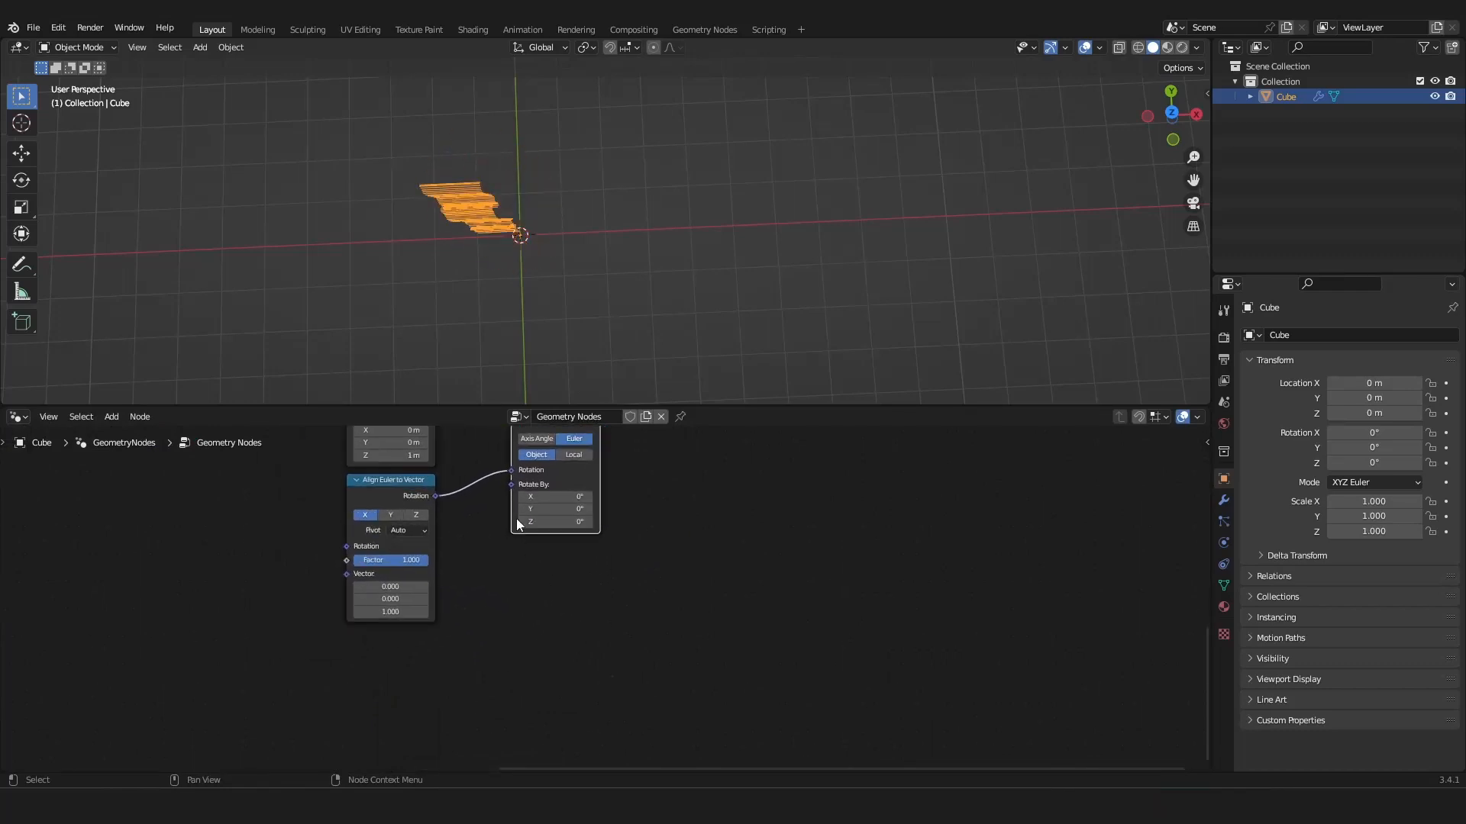
Add a Combine XYZ node beneath Align Euler to Vector and connect its Vector output to Rotate By on Rotate Euler.
{"action": "key", "text": "shift+a"}
{"action": "left_click", "coordinate": [467, 250]}
{"action": "type", "text": "comb"}
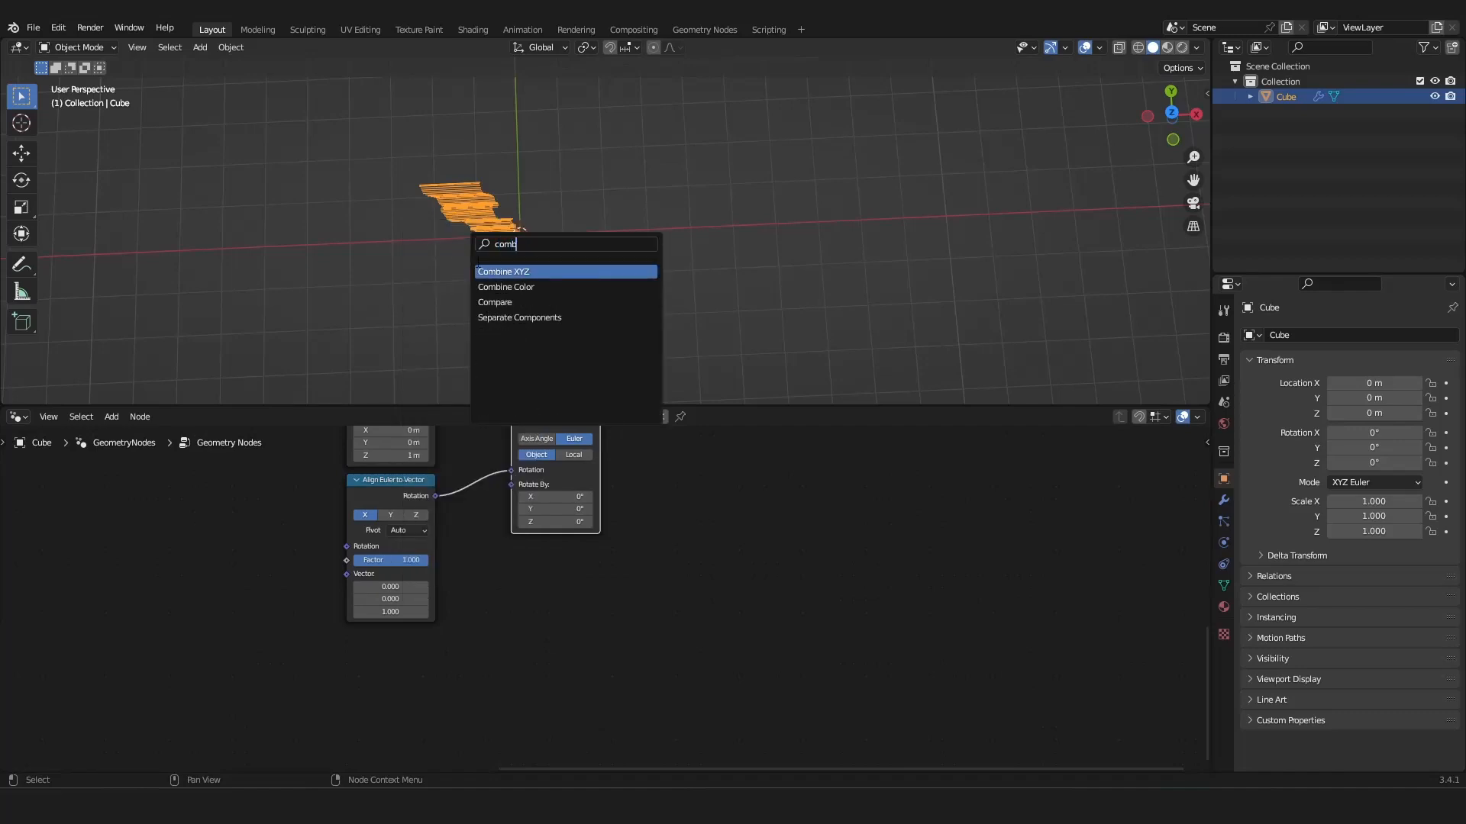
{"action": "key", "text": "Return"}
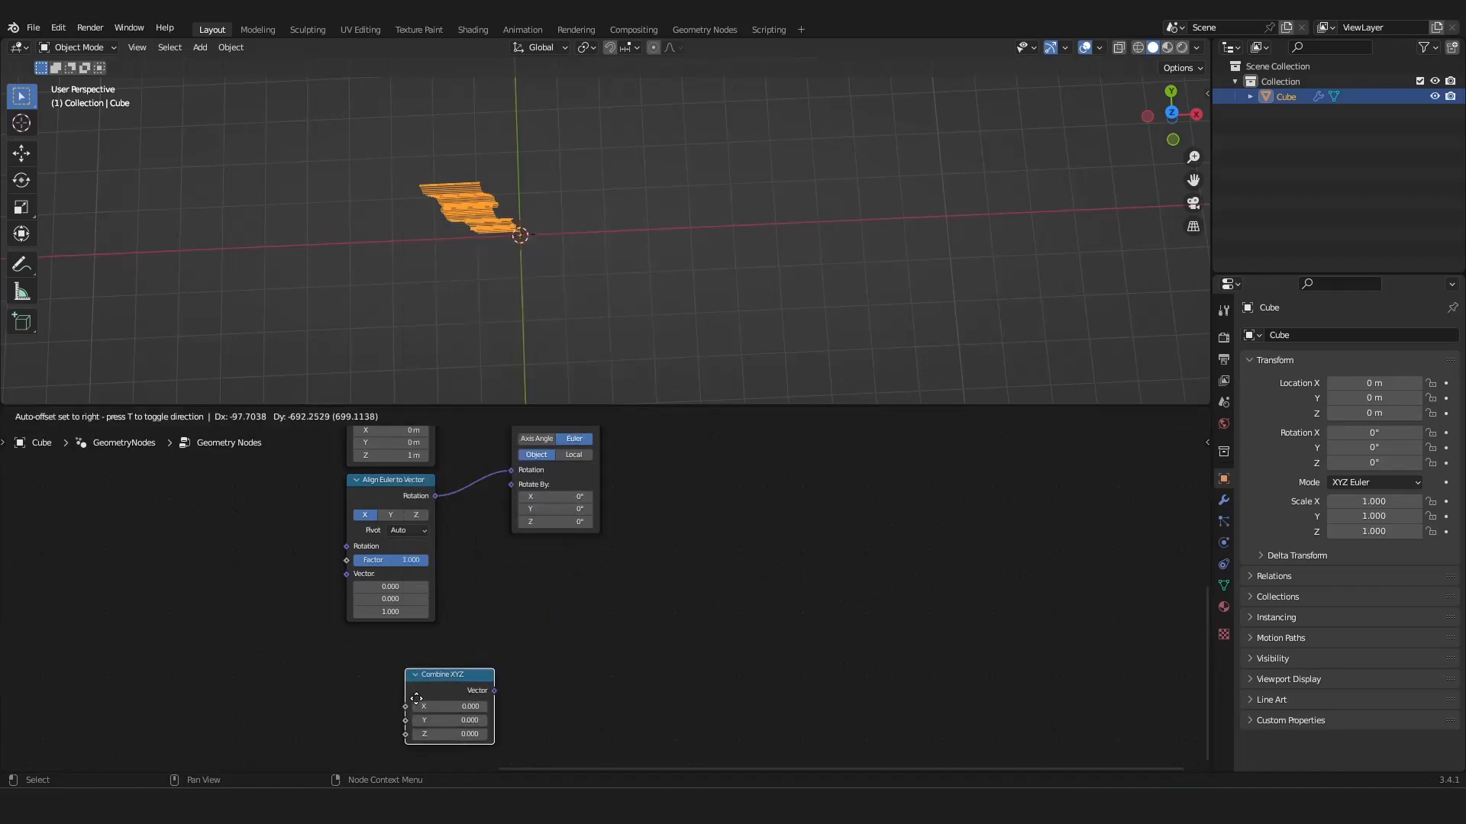
{"action": "left_click", "coordinate": [380, 658]}
{"action": "key", "text": "g"}
{"action": "left_click", "coordinate": [366, 658]}
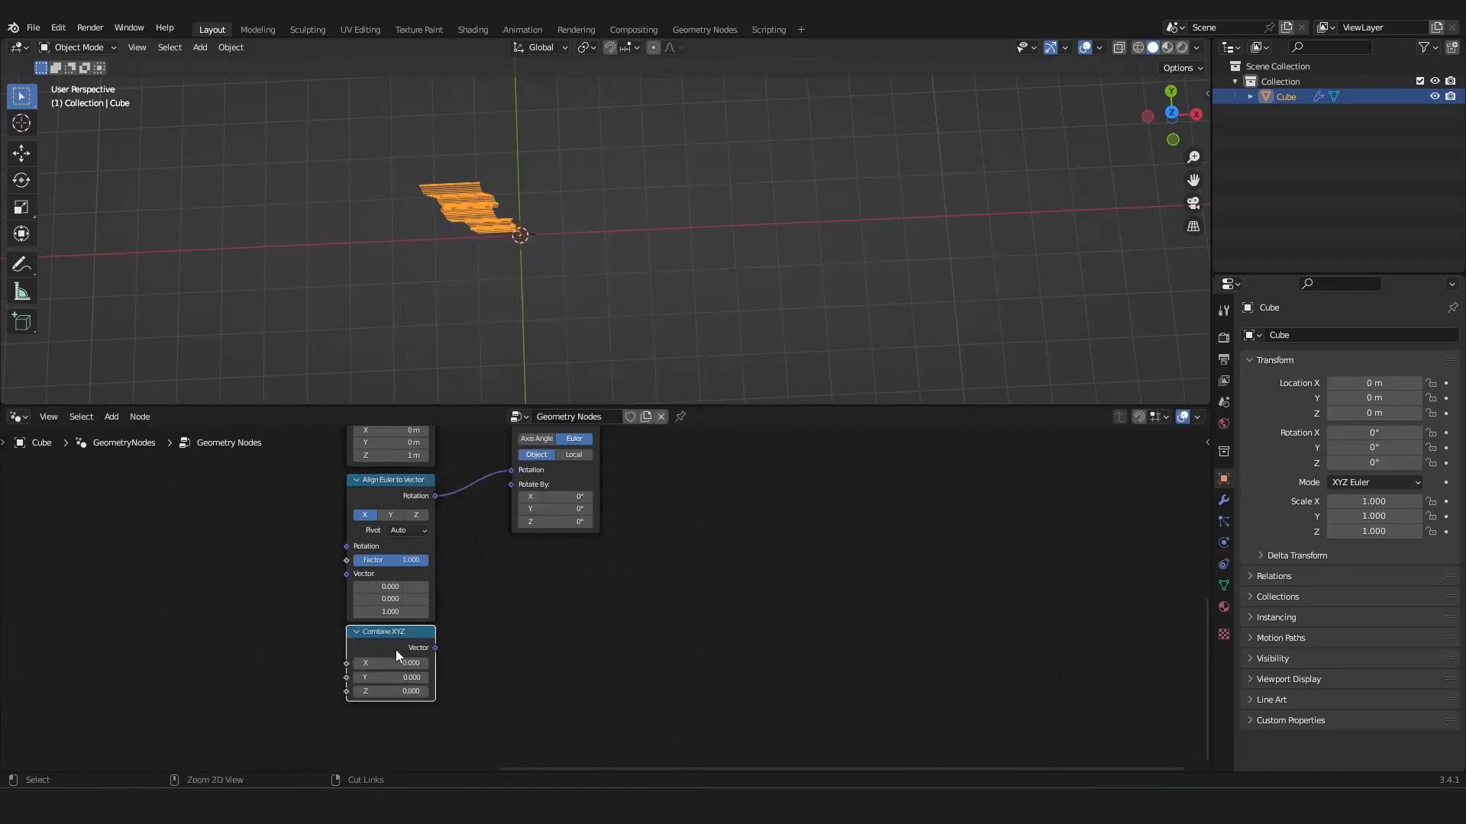
{"action": "left_click_drag", "start_coordinate": [435, 648], "coordinate": [511, 492]}
Add a Float Random Value node and connect its Value output to the Z input of Combine XYZ.
{"action": "scroll", "coordinate": [505, 527], "scroll_direction": "down", "scroll_amount": 3}
{"action": "middle_click_drag", "start_coordinate": [494, 561], "coordinate": [570, 528]}
{"action": "scroll", "coordinate": [570, 528], "scroll_direction": "up", "scroll_amount": 5}
{"action": "key", "text": "shift+a"}
{"action": "type", "text": "ran"}
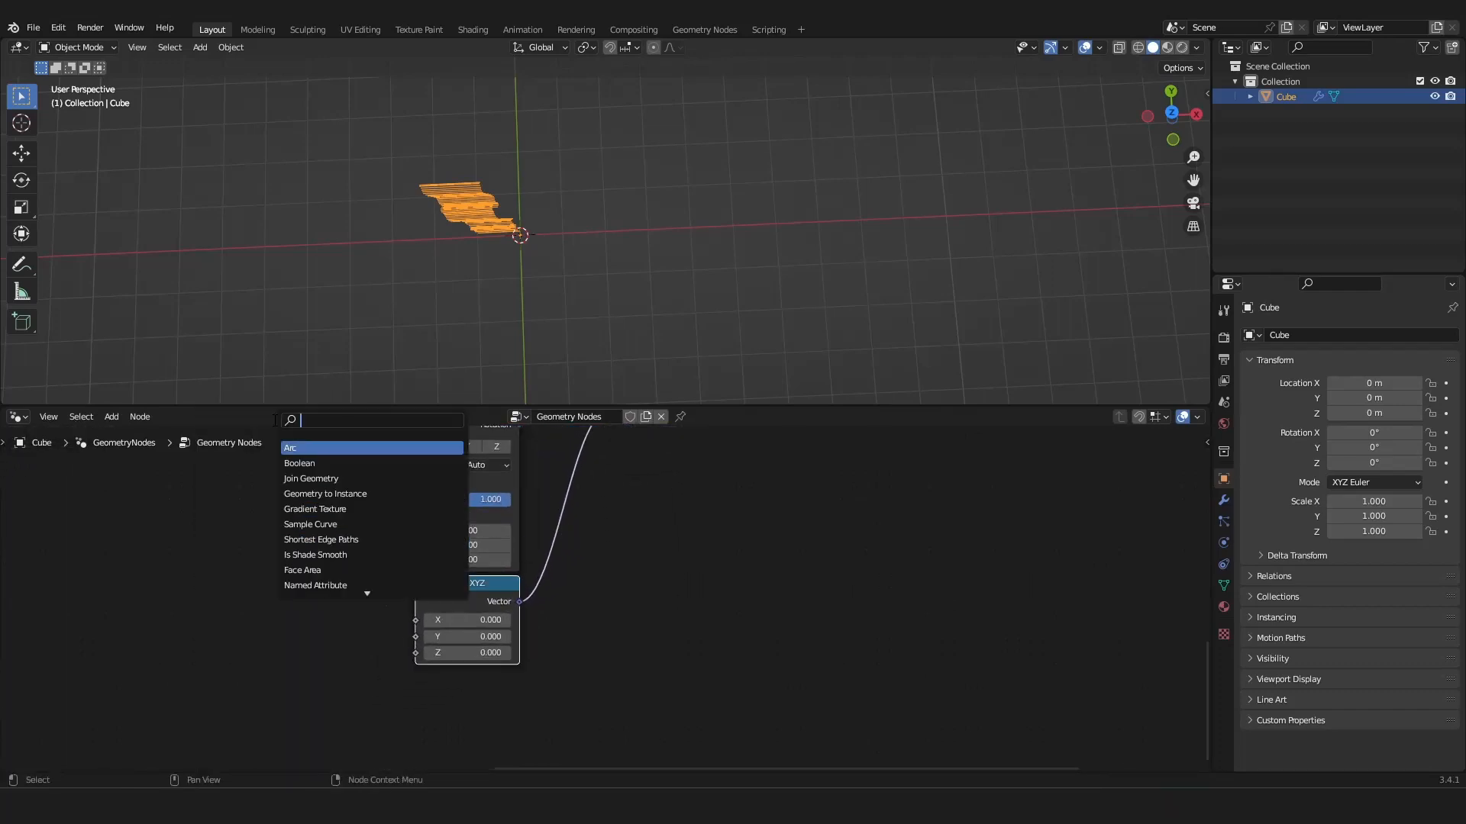
{"action": "type", "text": "d"}
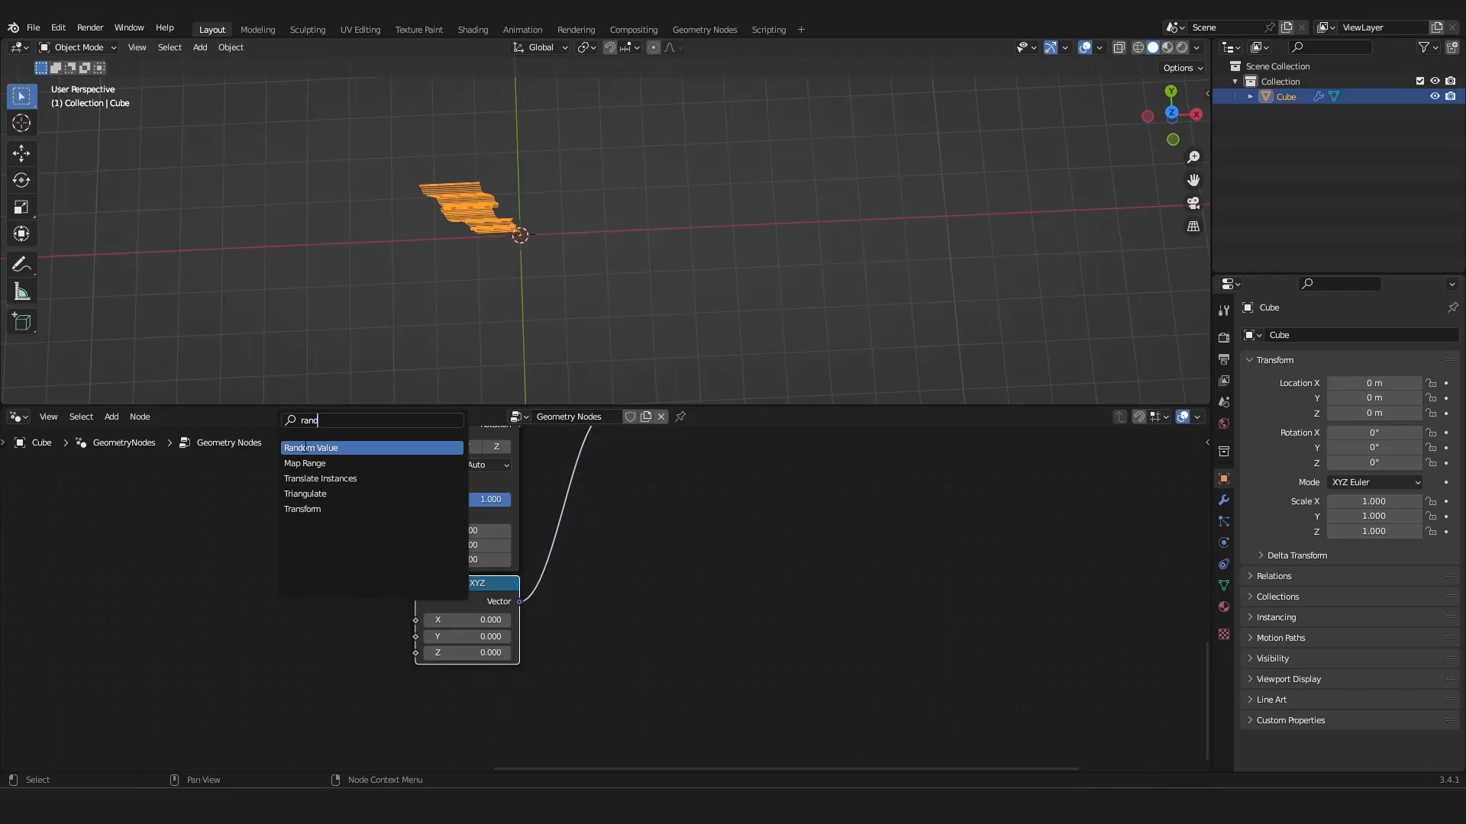
{"action": "key", "text": "Return"}
{"action": "left_click", "coordinate": [291, 607]}
{"action": "left_click_drag", "start_coordinate": [311, 602], "coordinate": [413, 655]}
Set the Random Value node's Max to 107.5 and inspect the scattered line directions from the side.
{"action": "middle_click_drag", "start_coordinate": [545, 260], "coordinate": [606, 262]}
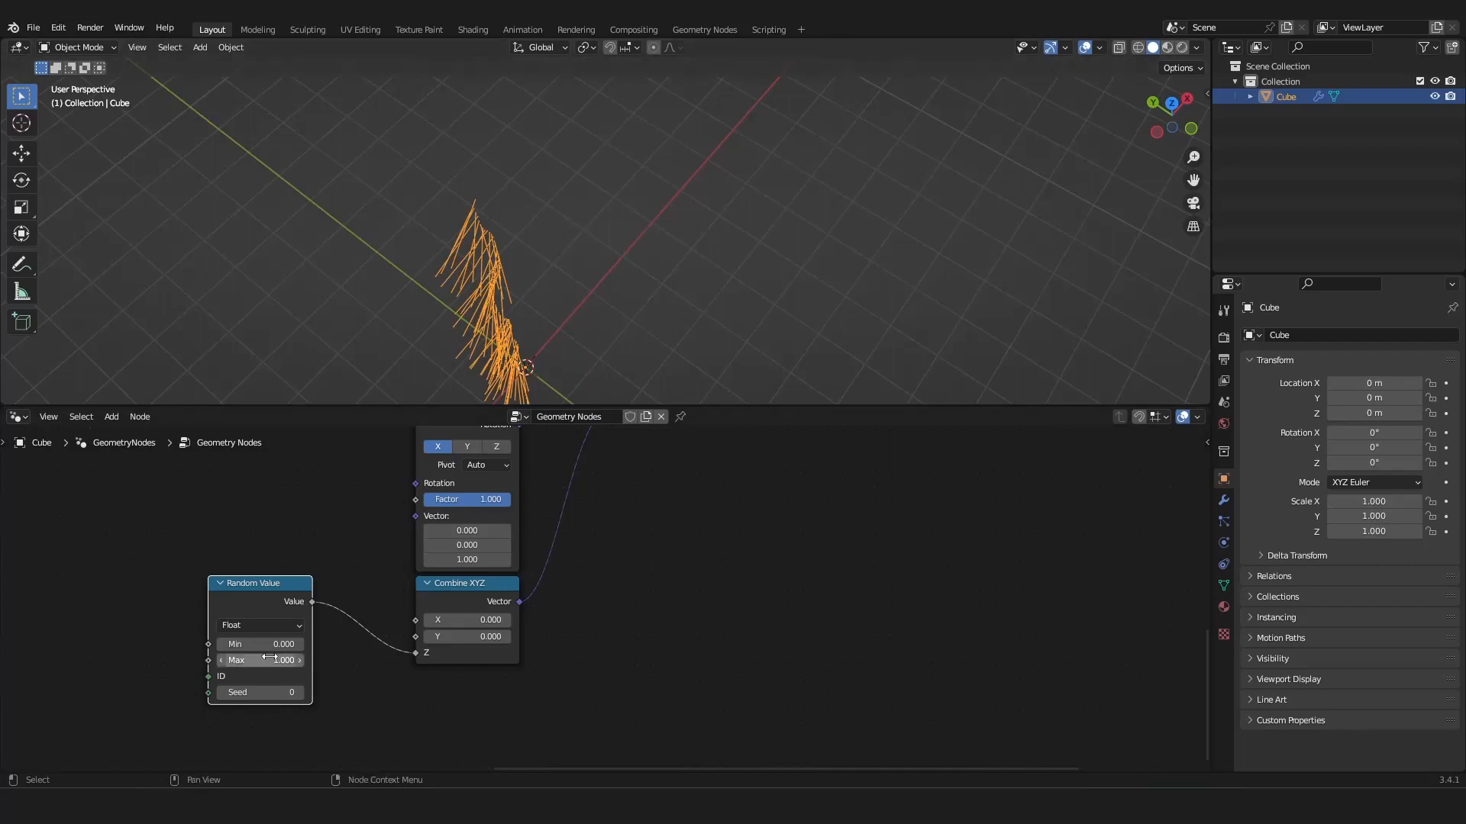
{"action": "left_click_drag", "start_coordinate": [269, 660], "coordinate": [328, 659]}
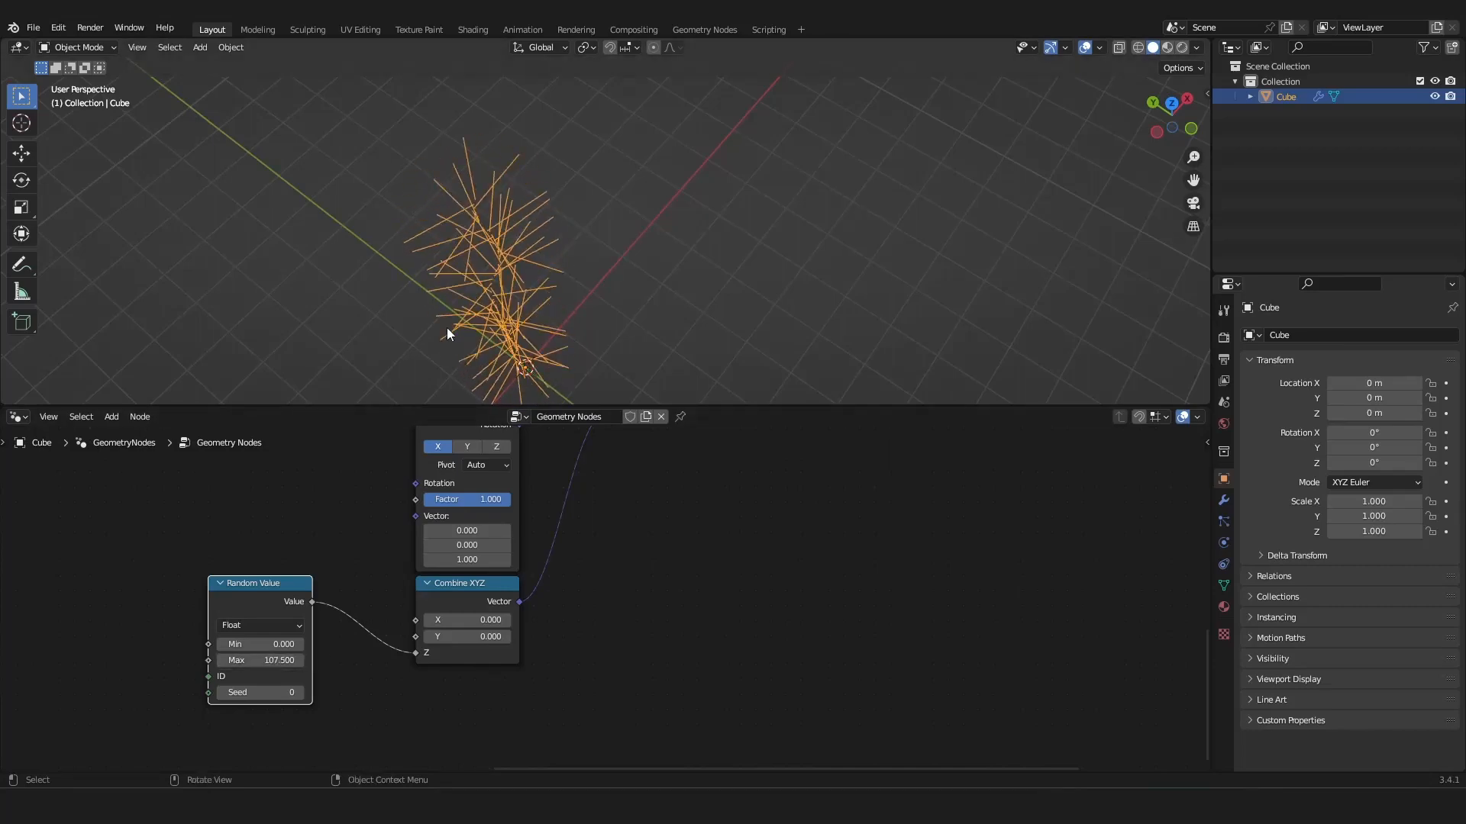
{"action": "middle_click_drag", "start_coordinate": [447, 330], "coordinate": [697, 255]}
{"action": "key", "text": "Home"}
{"action": "middle_click_drag", "start_coordinate": [596, 359], "coordinate": [504, 395]}
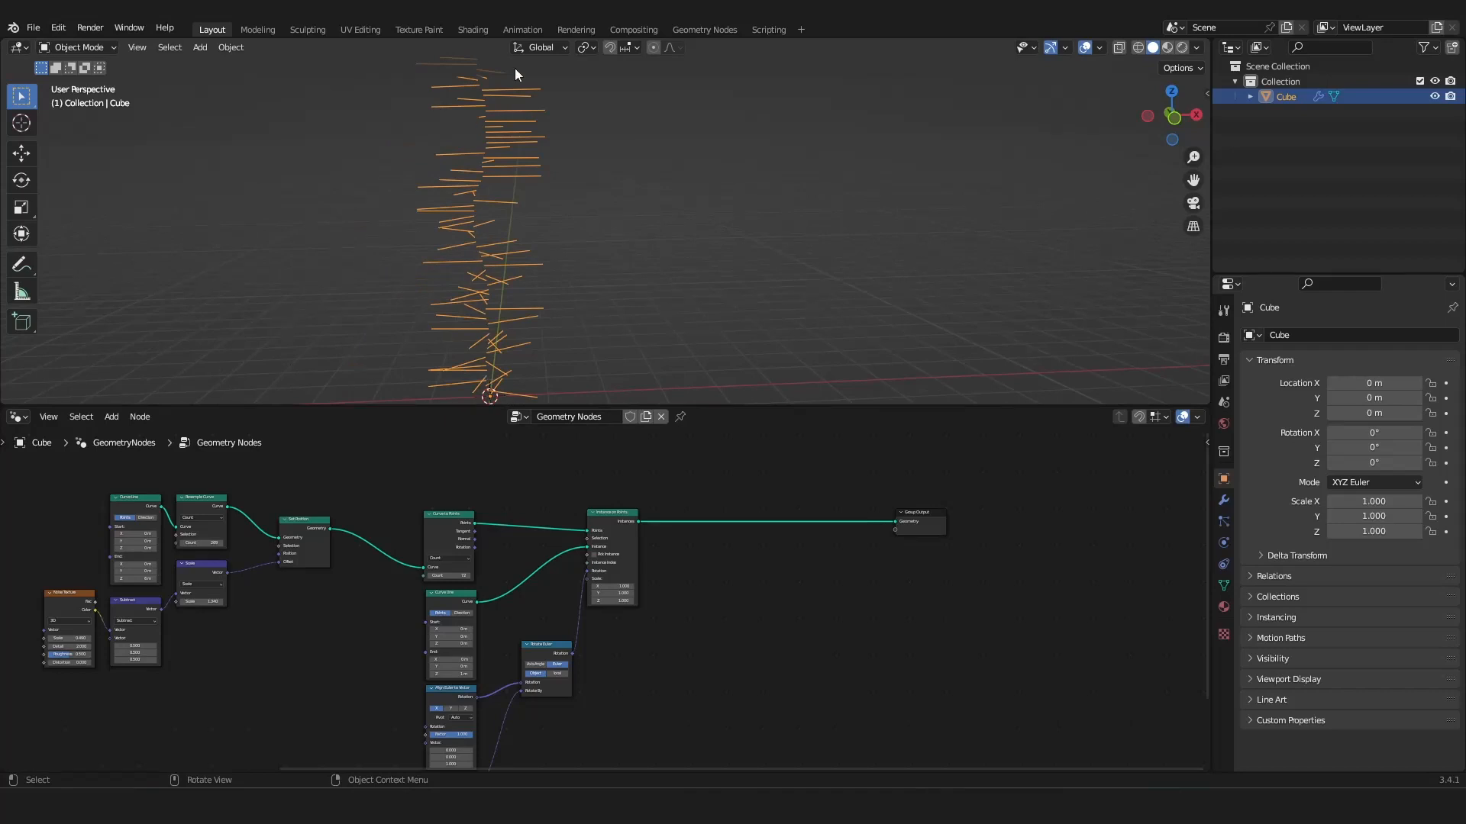
Move the noise-distorted curve nodes, from Noise Texture through Set Position, further away from Curve to Points.
{"action": "scroll", "coordinate": [497, 596], "scroll_direction": "down", "scroll_amount": 3}
{"action": "middle_click_drag", "start_coordinate": [495, 596], "coordinate": [815, 585]}
{"action": "scroll", "coordinate": [603, 592], "scroll_direction": "up", "scroll_amount": 4}
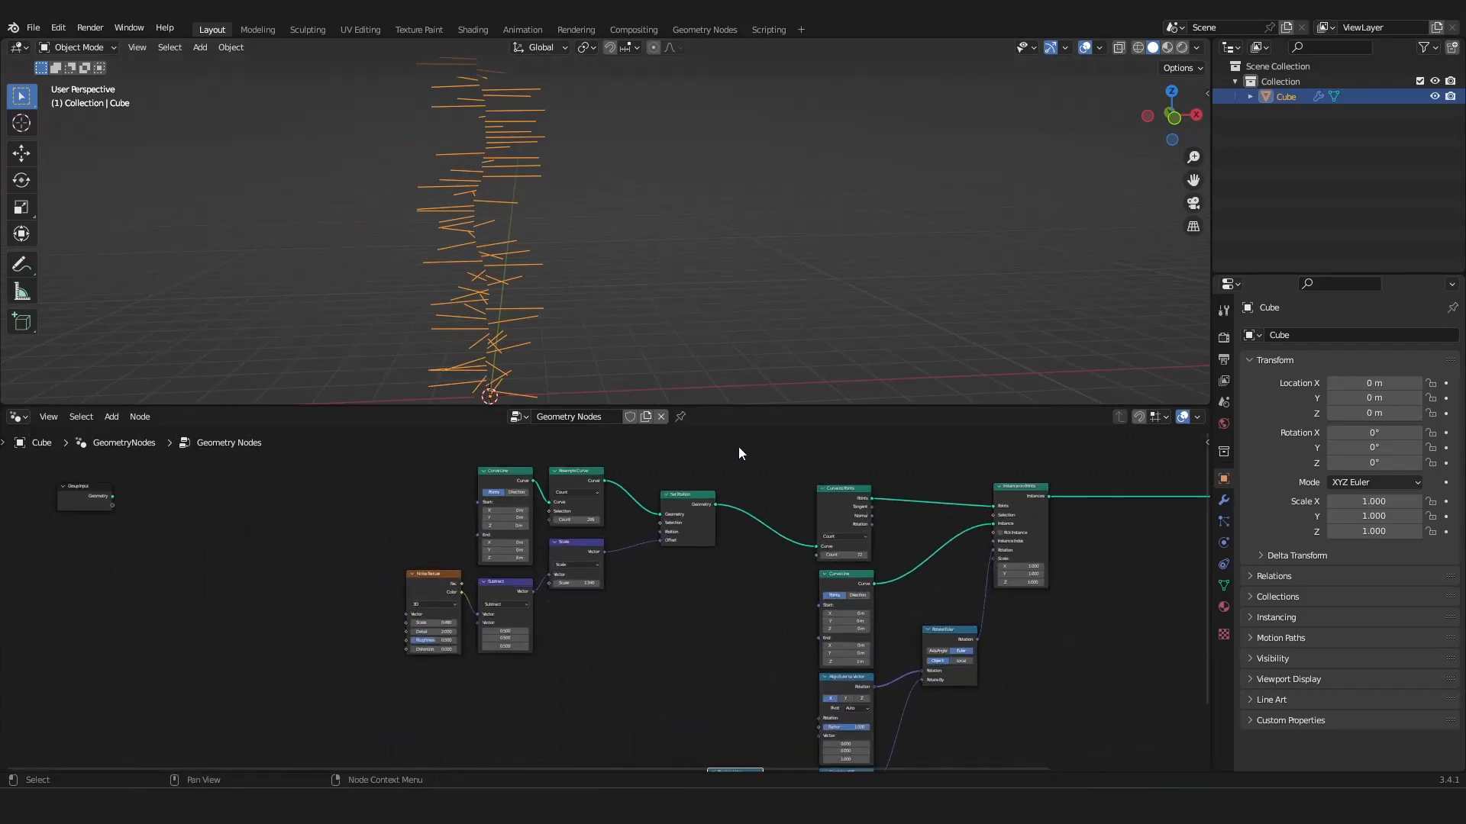
{"action": "left_click_drag", "start_coordinate": [734, 446], "coordinate": [411, 635]}
{"action": "key", "text": "g"}
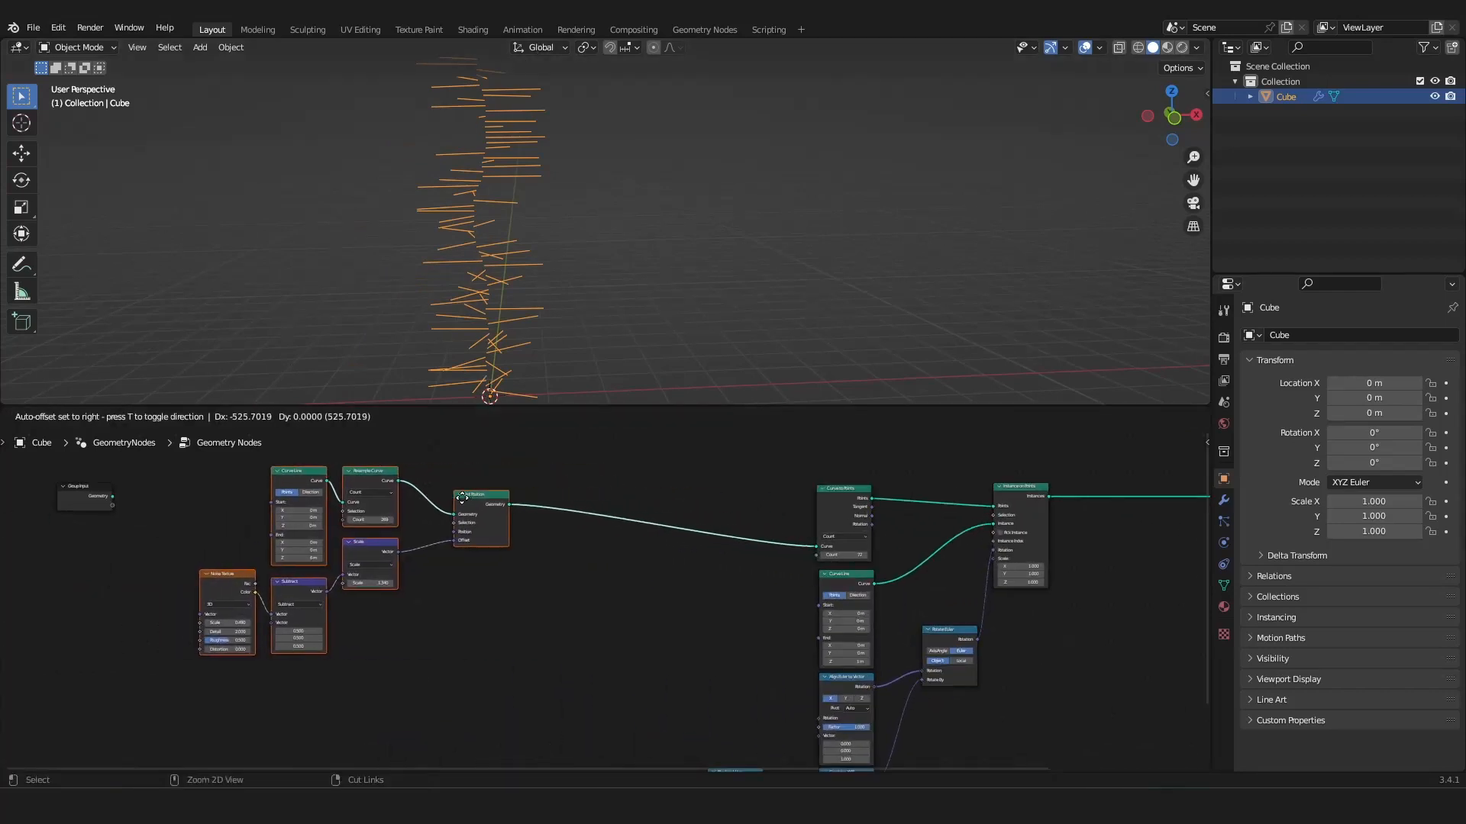
{"action": "left_click", "coordinate": [607, 534]}
Add a Curve to Mesh node above Curve to Points and connect Set Position's Geometry output to its Curve input.
{"action": "scroll", "coordinate": [607, 534], "scroll_direction": "down", "scroll_amount": 4}
{"action": "middle_click_drag", "start_coordinate": [607, 535], "coordinate": [390, 600]}
{"action": "scroll", "coordinate": [323, 601], "scroll_direction": "up", "scroll_amount": 5}
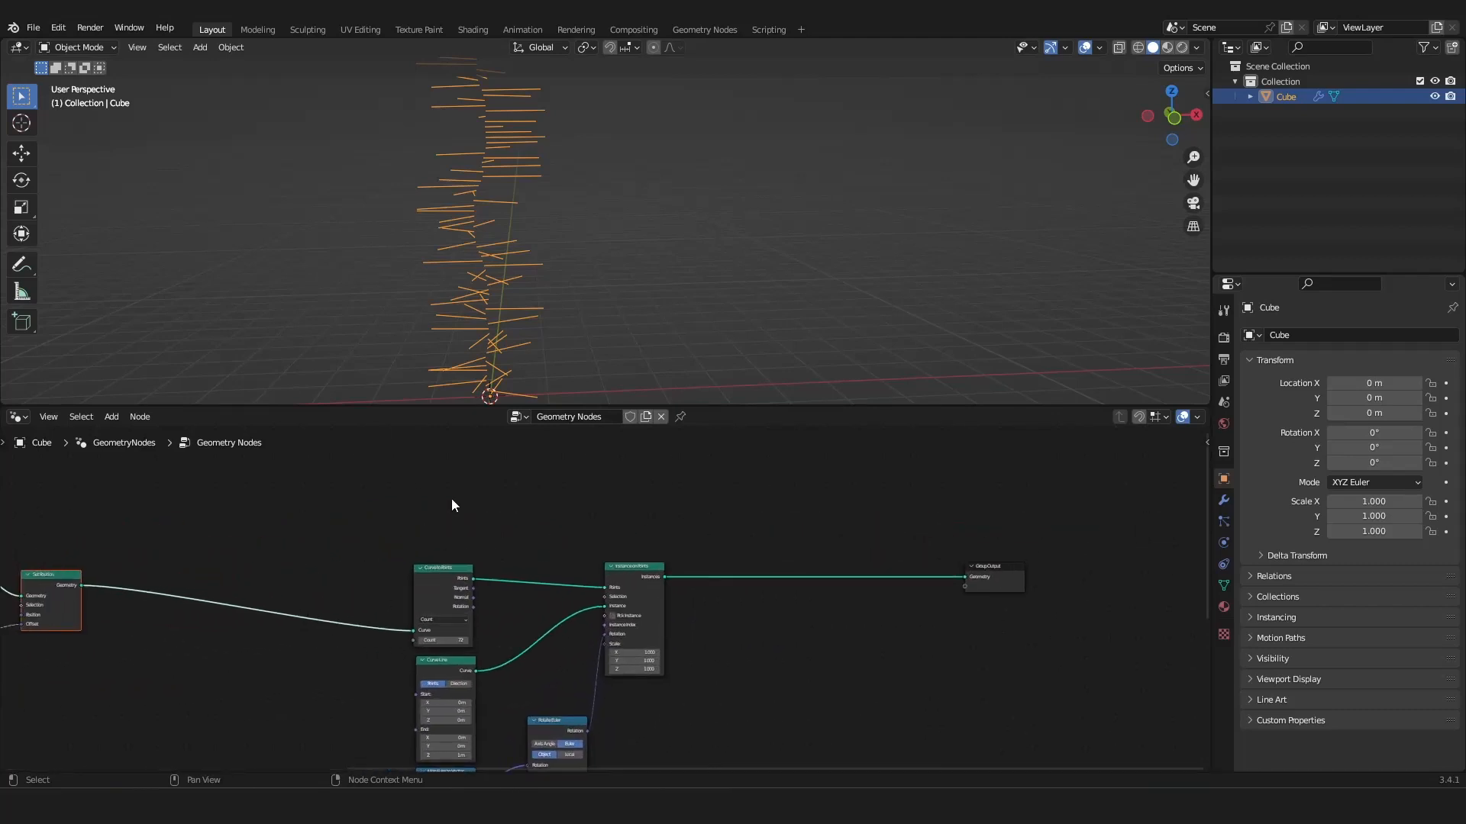
{"action": "key", "text": "shift+a"}
{"action": "mouse_move", "coordinate": [388, 481]}
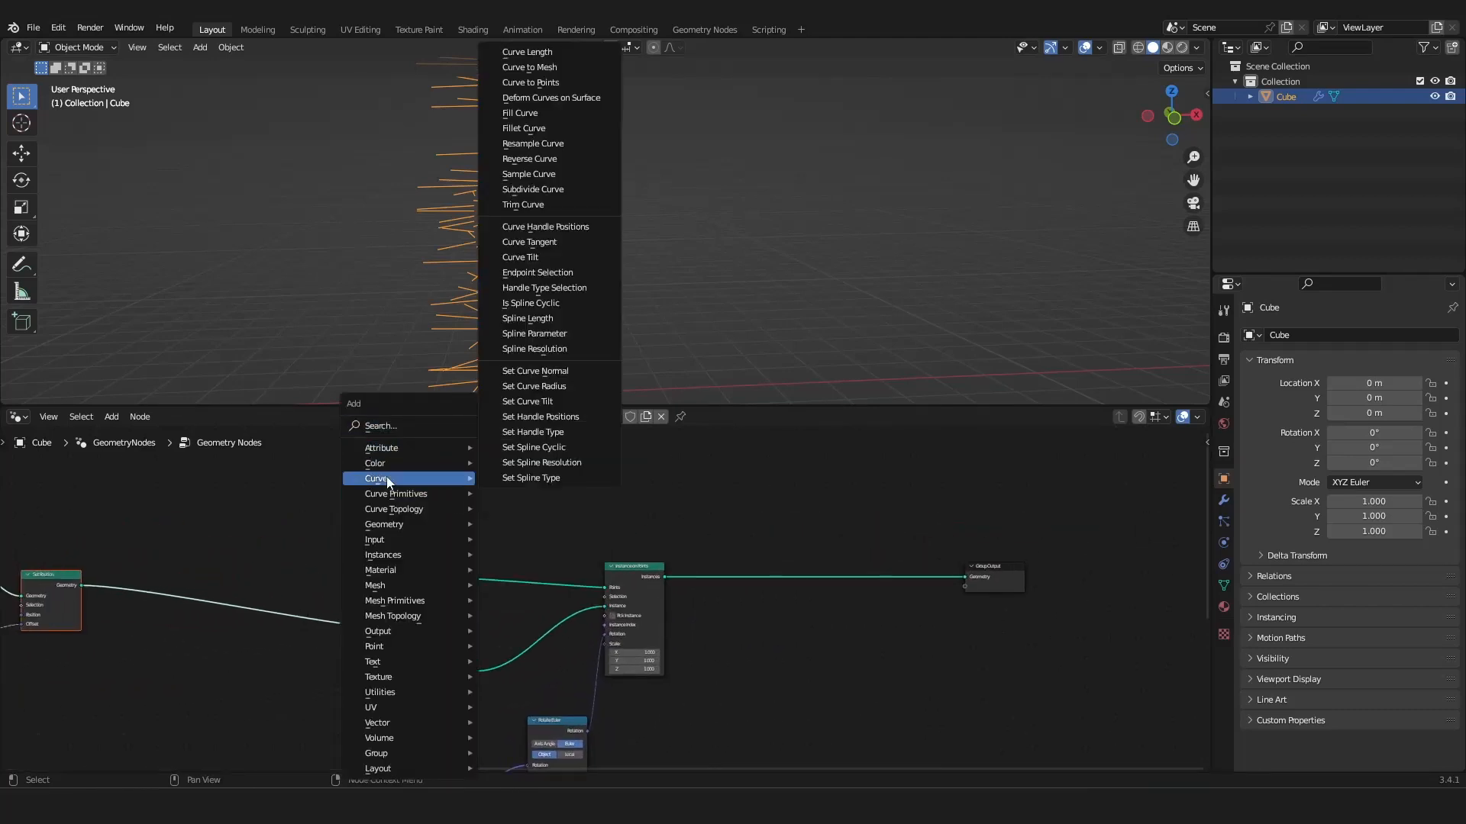
{"action": "left_click", "coordinate": [567, 67]}
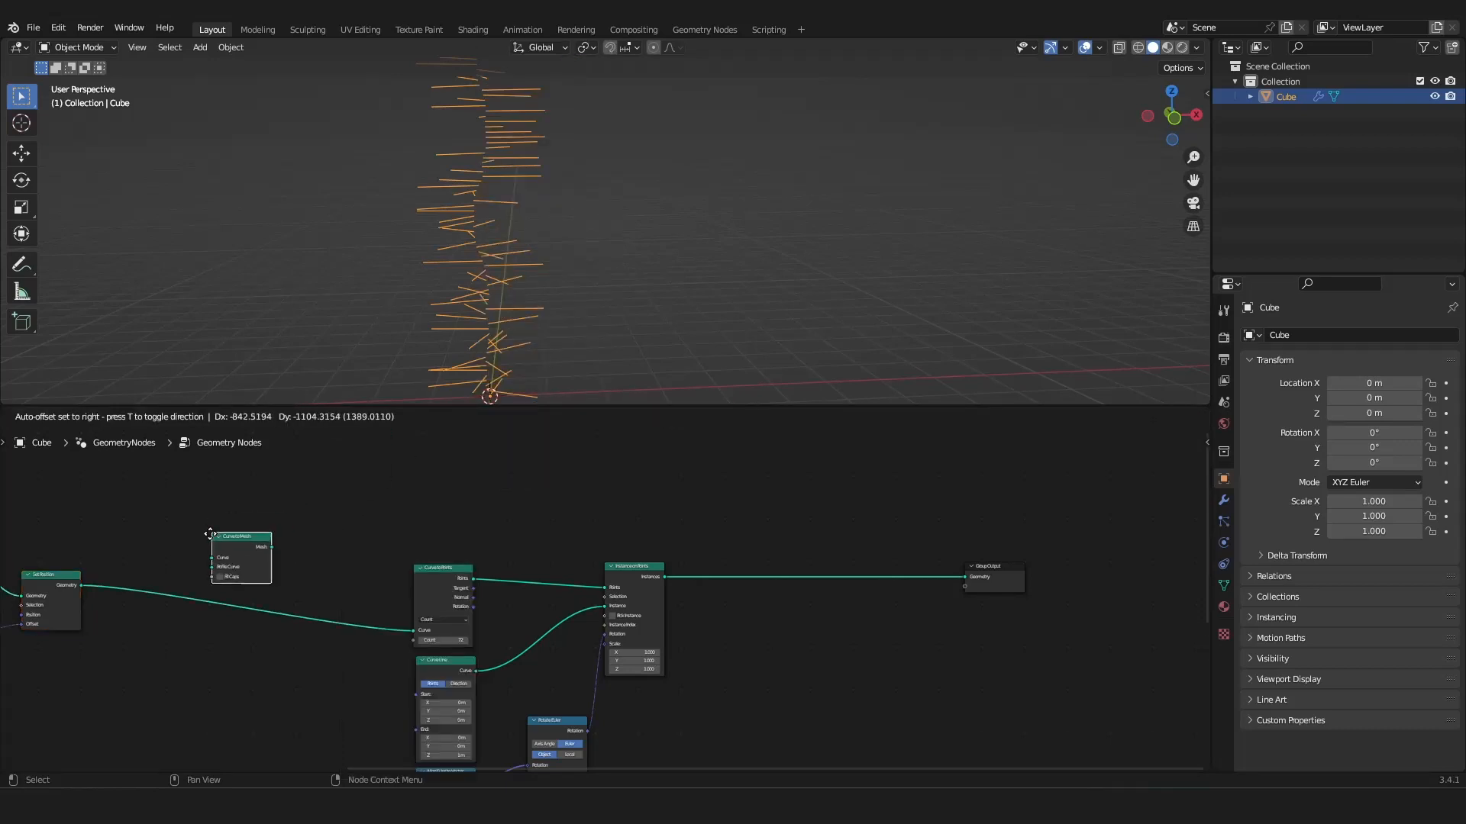
{"action": "left_click", "coordinate": [200, 538]}
{"action": "left_click_drag", "start_coordinate": [81, 585], "coordinate": [207, 559]}
{"action": "left_click_drag", "start_coordinate": [218, 550], "coordinate": [329, 516]}
Insert a Join Geometry node before Group Output and connect the Curve to Mesh output to it.
{"action": "scroll", "coordinate": [458, 535], "scroll_direction": "down", "scroll_amount": 2}
{"action": "scroll", "coordinate": [488, 531], "scroll_direction": "up", "scroll_amount": 1}
{"action": "middle_click_drag", "start_coordinate": [519, 522], "coordinate": [483, 510]}
{"action": "key", "text": "shift+a"}
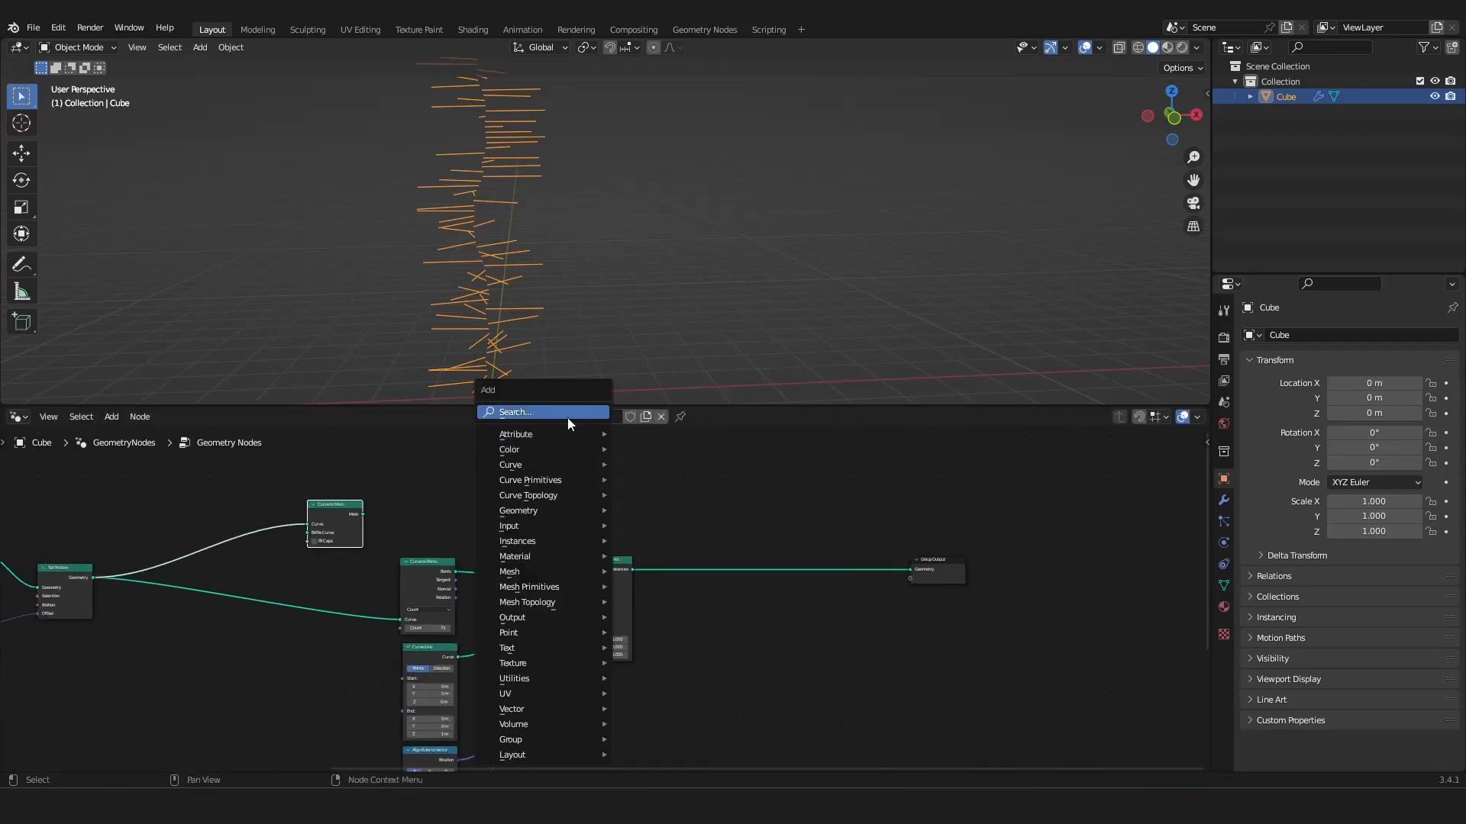
{"action": "left_click", "coordinate": [566, 412]}
{"action": "type", "text": "joi"}
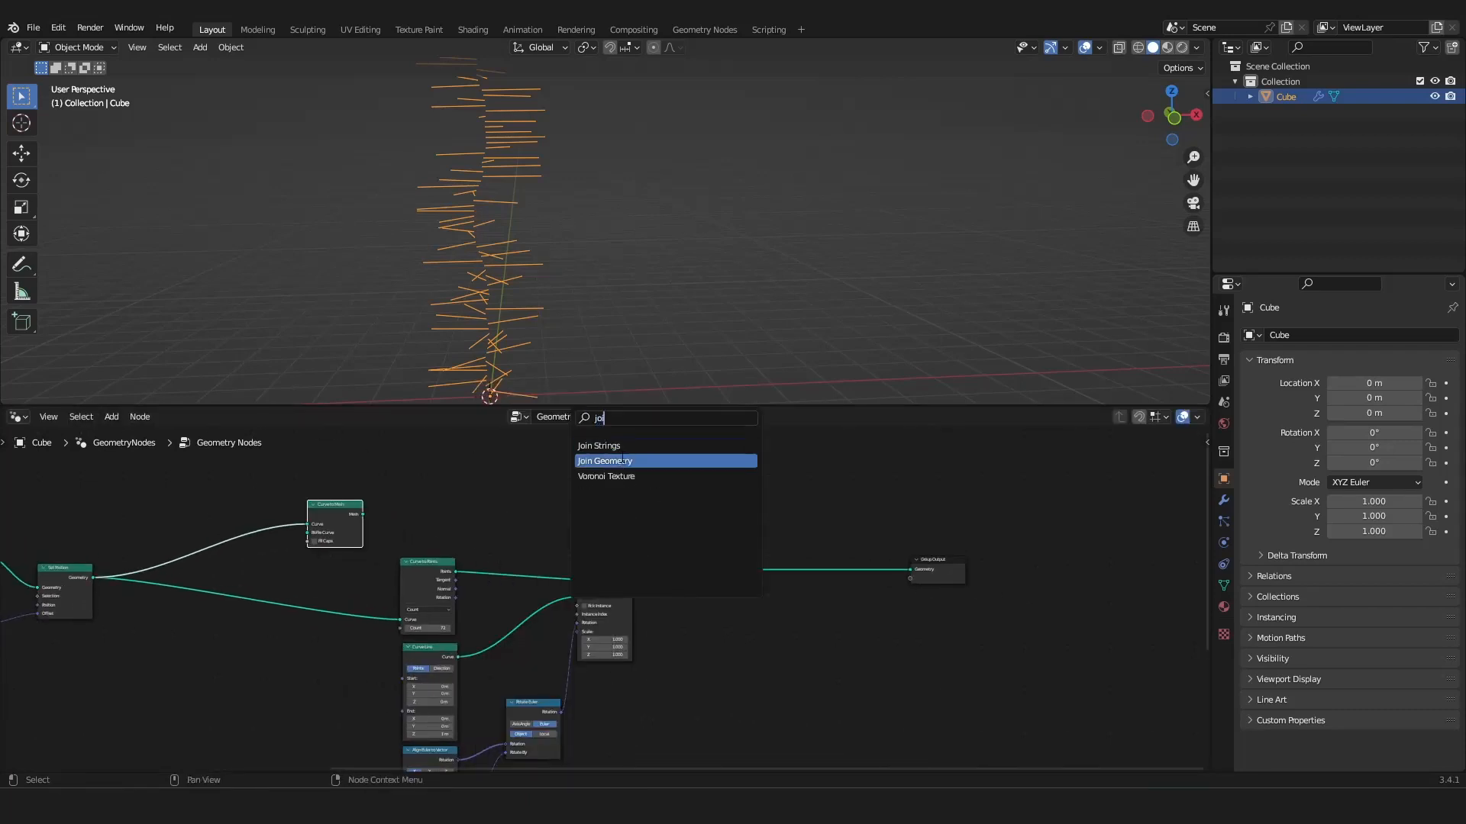
{"action": "left_click", "coordinate": [623, 460]}
{"action": "left_click", "coordinate": [878, 593]}
{"action": "left_click_drag", "start_coordinate": [363, 514], "coordinate": [822, 571]}
Add a Curve Circle node and connect its Curve output only to Curve to Mesh's Profile Curve input.
{"action": "scroll", "coordinate": [342, 573], "scroll_direction": "down", "scroll_amount": 3}
{"action": "middle_click_drag", "start_coordinate": [342, 573], "coordinate": [616, 566]}
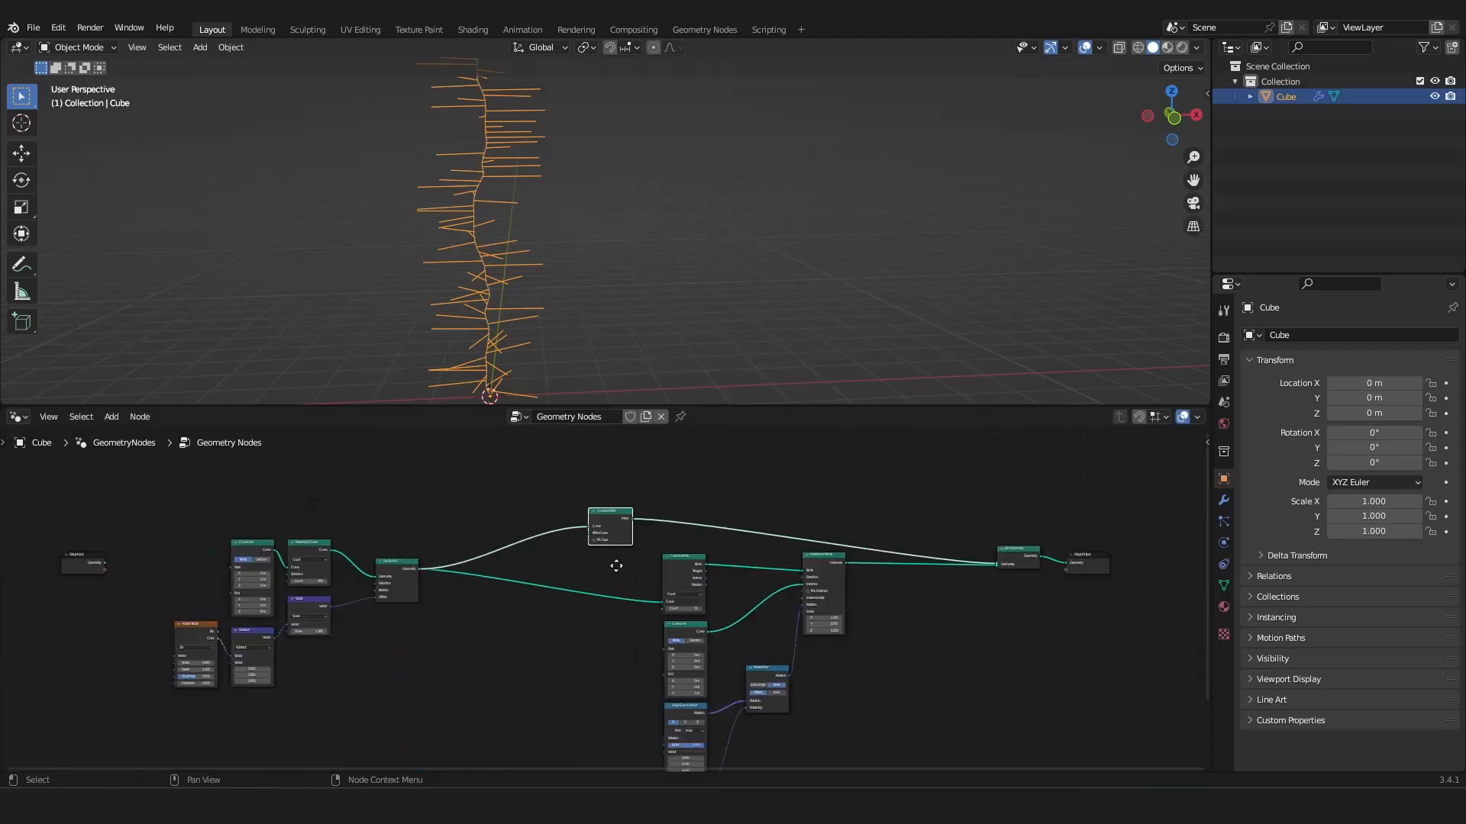
{"action": "scroll", "coordinate": [619, 565], "scroll_direction": "up", "scroll_amount": 3}
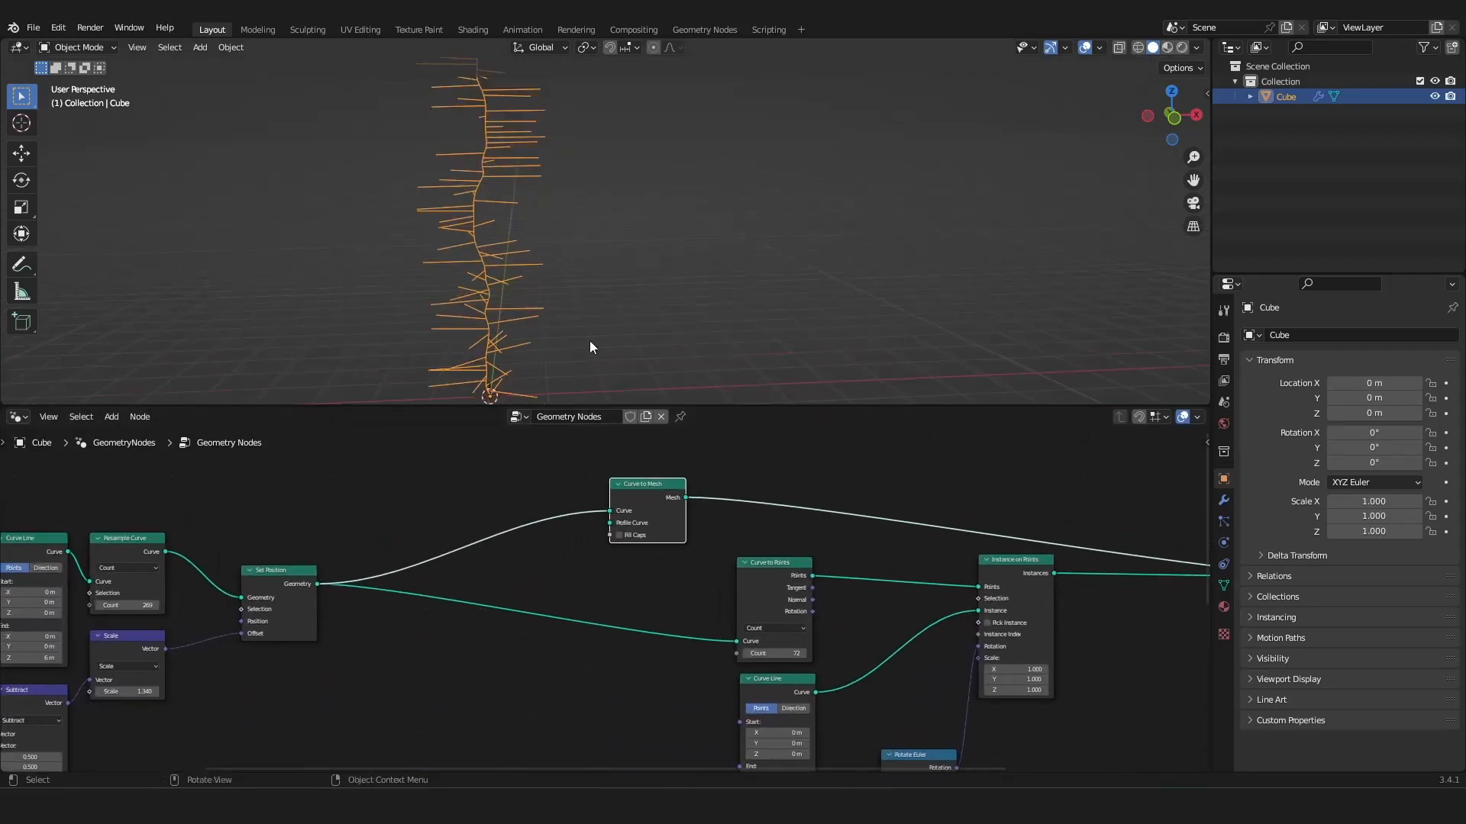
{"action": "key", "text": "shift+a"}
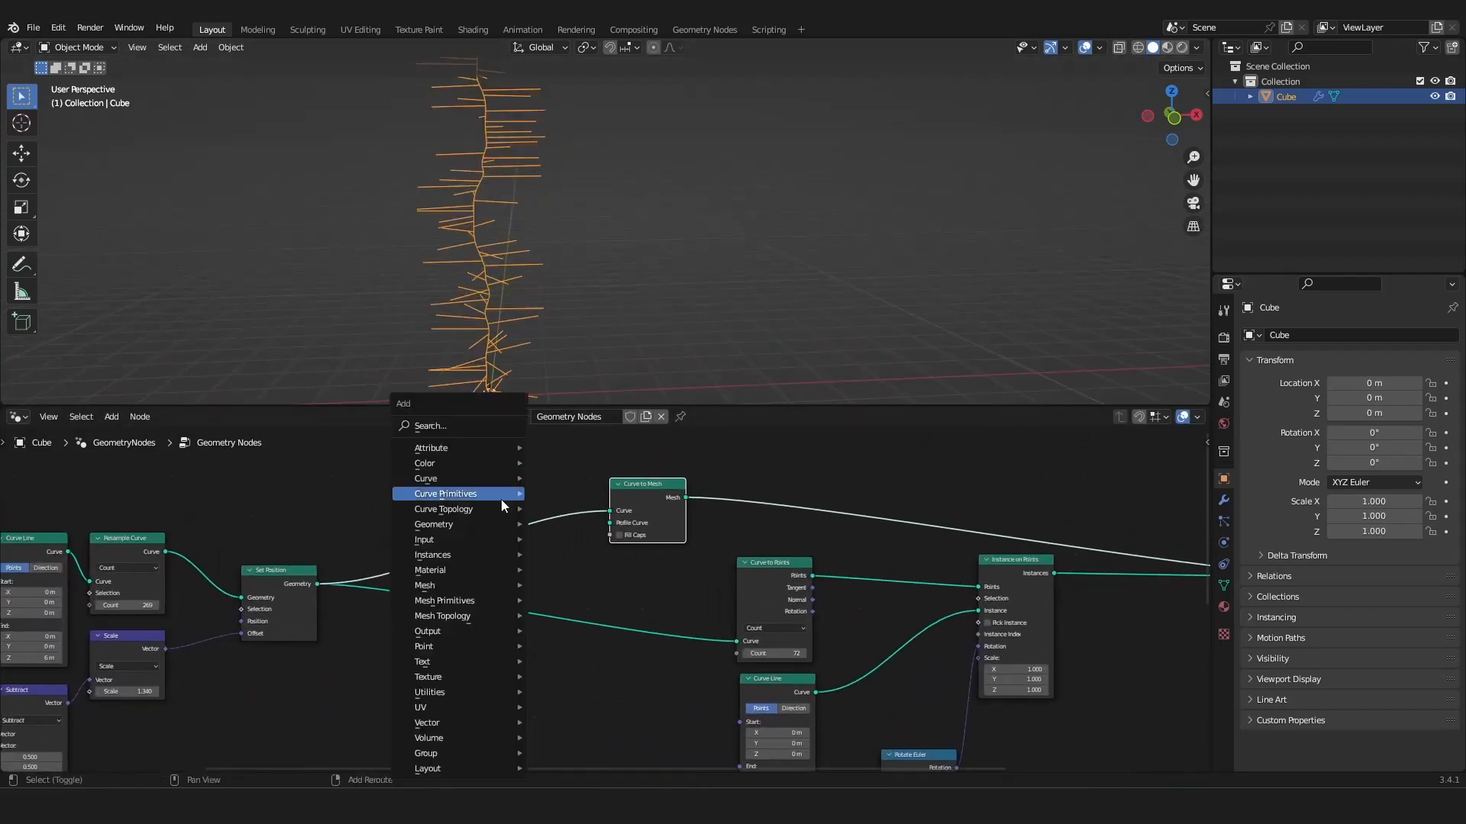
{"action": "mouse_move", "coordinate": [500, 499]}
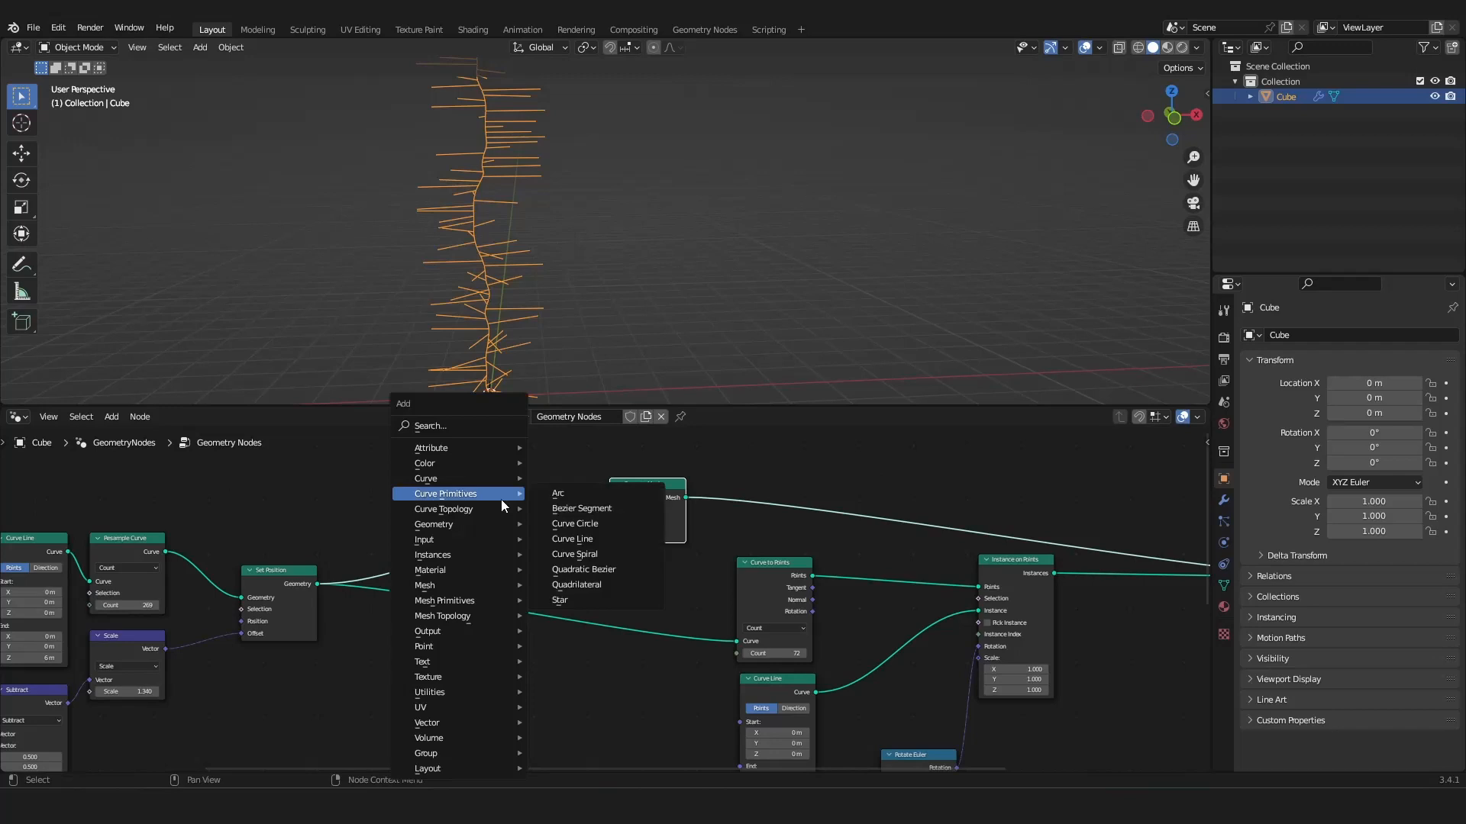
{"action": "left_click", "coordinate": [586, 524]}
{"action": "left_click", "coordinate": [525, 538]}
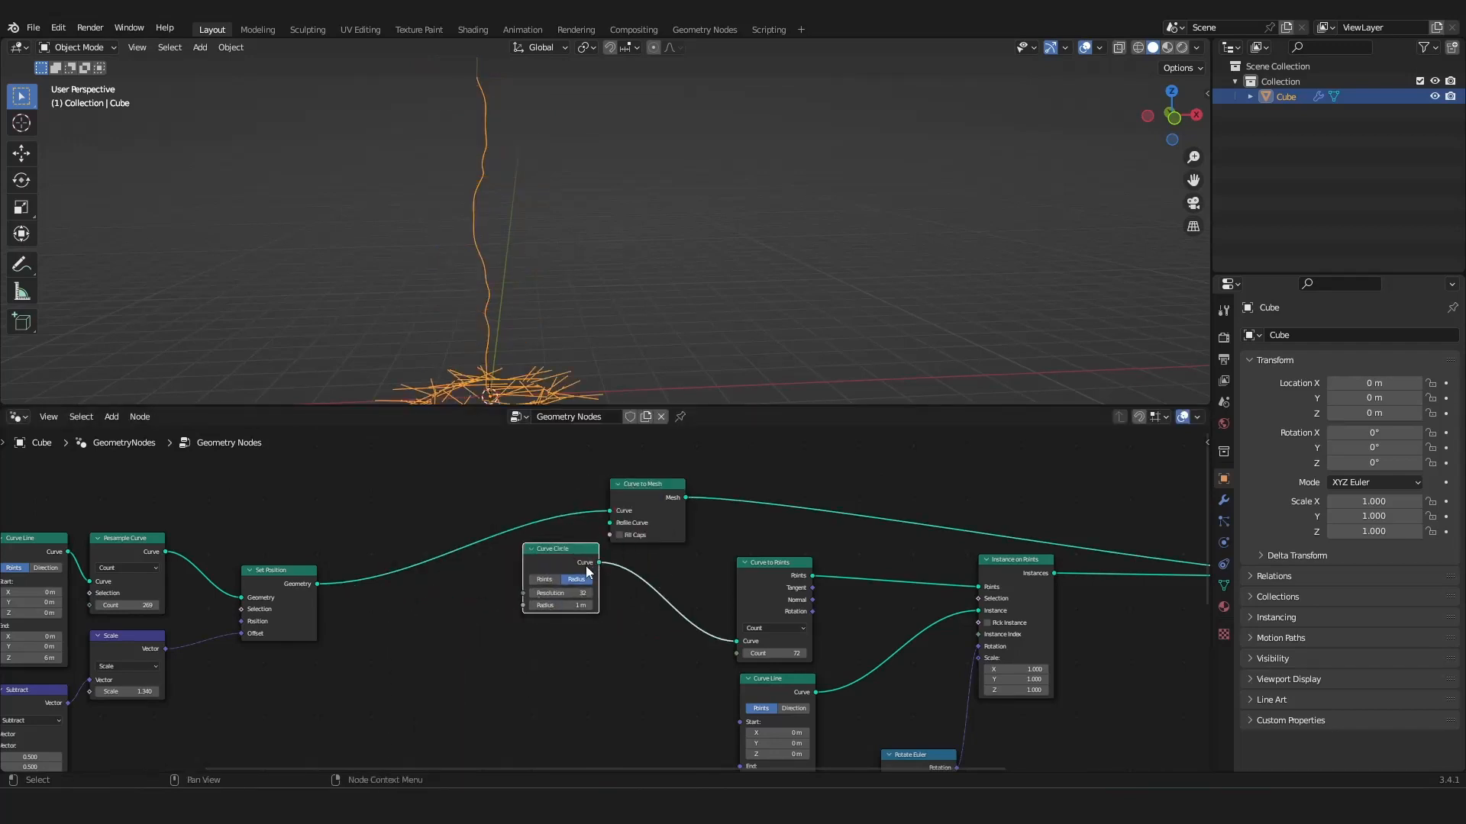
{"action": "left_click_drag", "start_coordinate": [569, 557], "coordinate": [609, 523], "text": "alt"}
{"action": "left_click", "coordinate": [524, 667]}
Set the Curve Circle's Resolution to 10 and its Radius to 0.09 m.
{"action": "scroll", "coordinate": [538, 596], "scroll_direction": "down", "scroll_amount": 2}
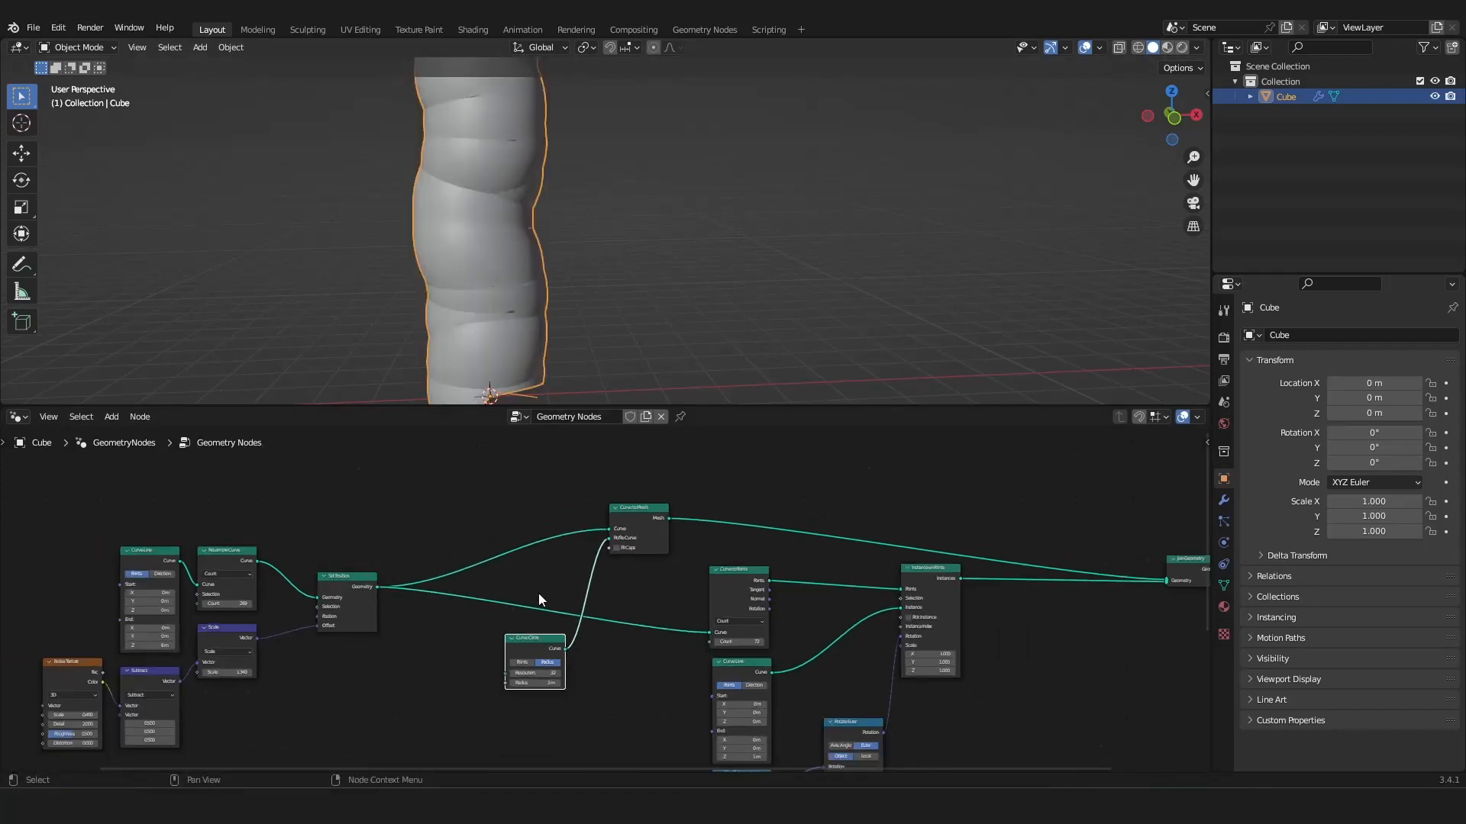
{"action": "scroll", "coordinate": [501, 270], "scroll_direction": "down", "scroll_amount": 3}
{"action": "middle_click_drag", "start_coordinate": [501, 271], "coordinate": [554, 254]}
{"action": "scroll", "coordinate": [554, 254], "scroll_direction": "up", "scroll_amount": 3}
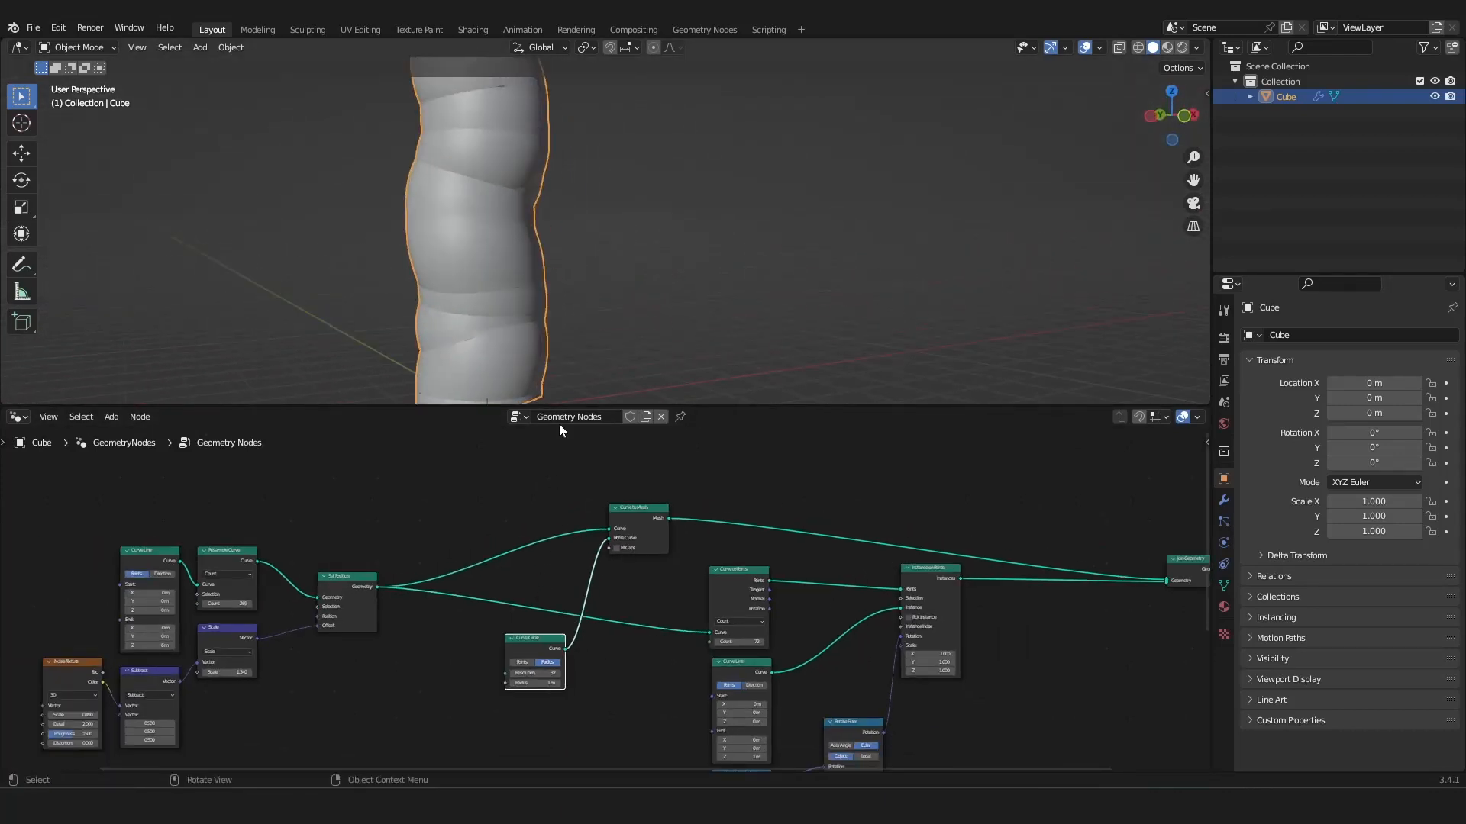
{"action": "left_click", "coordinate": [551, 673]}
{"action": "type", "text": "10"}
{"action": "key", "text": "Return"}
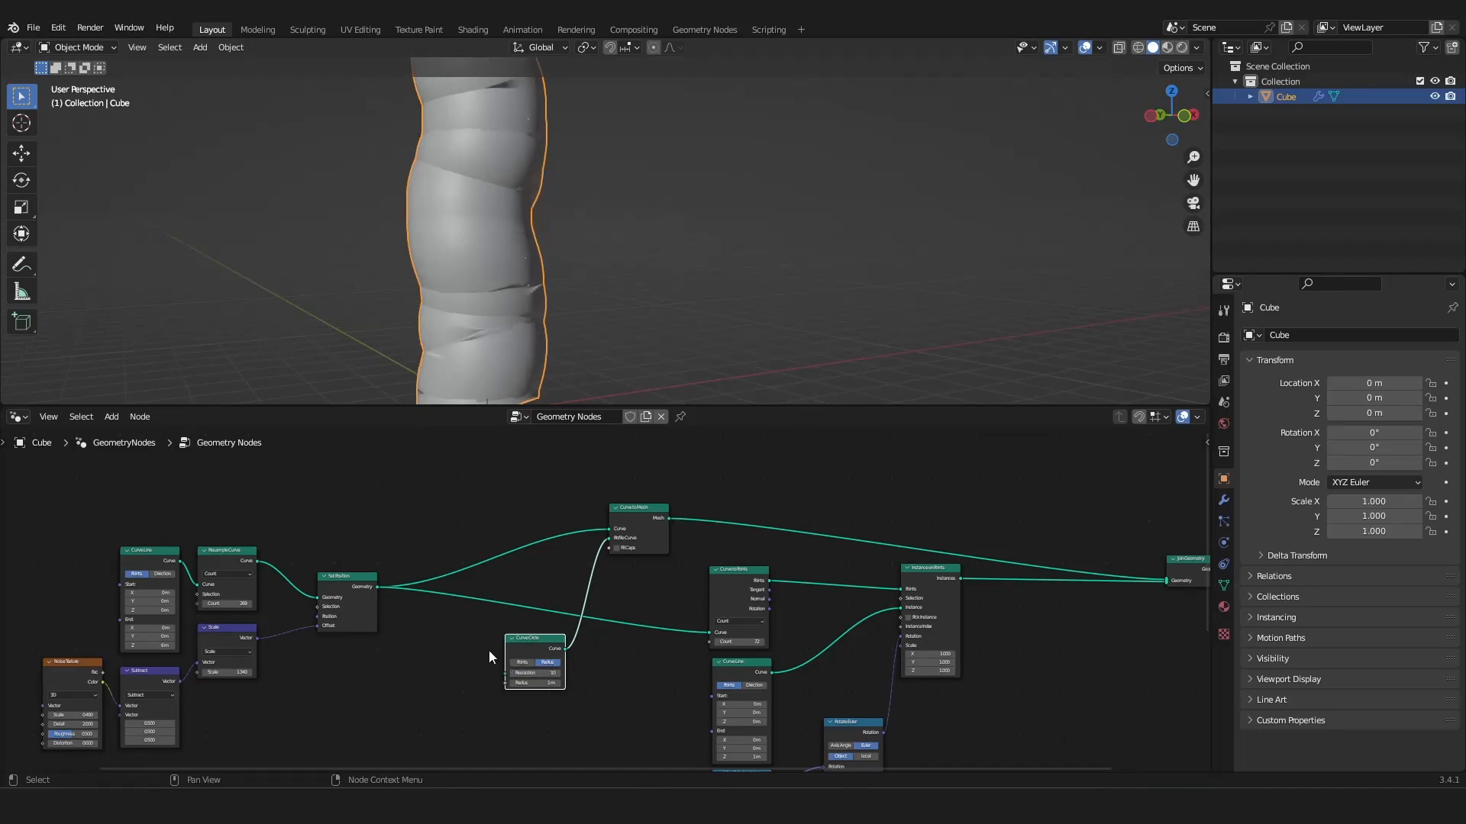
{"action": "left_click_drag", "start_coordinate": [532, 683], "coordinate": [488, 683], "text": "shift"}
{"action": "scroll", "coordinate": [553, 289], "scroll_direction": "down", "scroll_amount": 3}
{"action": "mouse_move", "coordinate": [553, 288]}
{"action": "middle_mouse_down"}
{"action": "mouse_move", "coordinate": [513, 285]}
{"action": "mouse_move", "coordinate": [539, 282]}
{"action": "middle_mouse_up"}
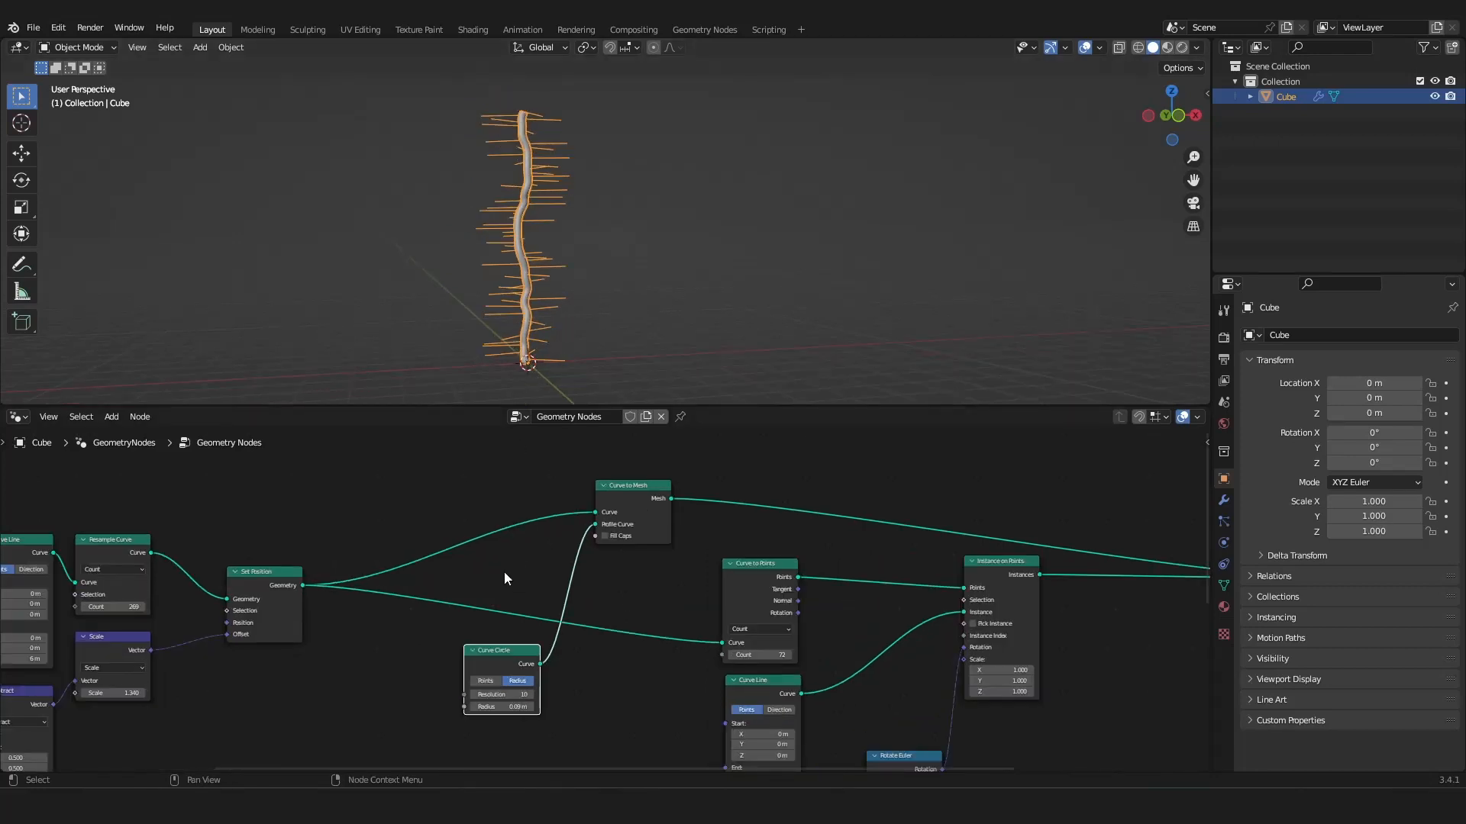
Add a Spline Parameter node above Set Position.
{"action": "middle_click_drag", "start_coordinate": [504, 571], "coordinate": [529, 576]}
{"action": "key", "text": "shift+a"}
{"action": "mouse_move", "coordinate": [429, 485]}
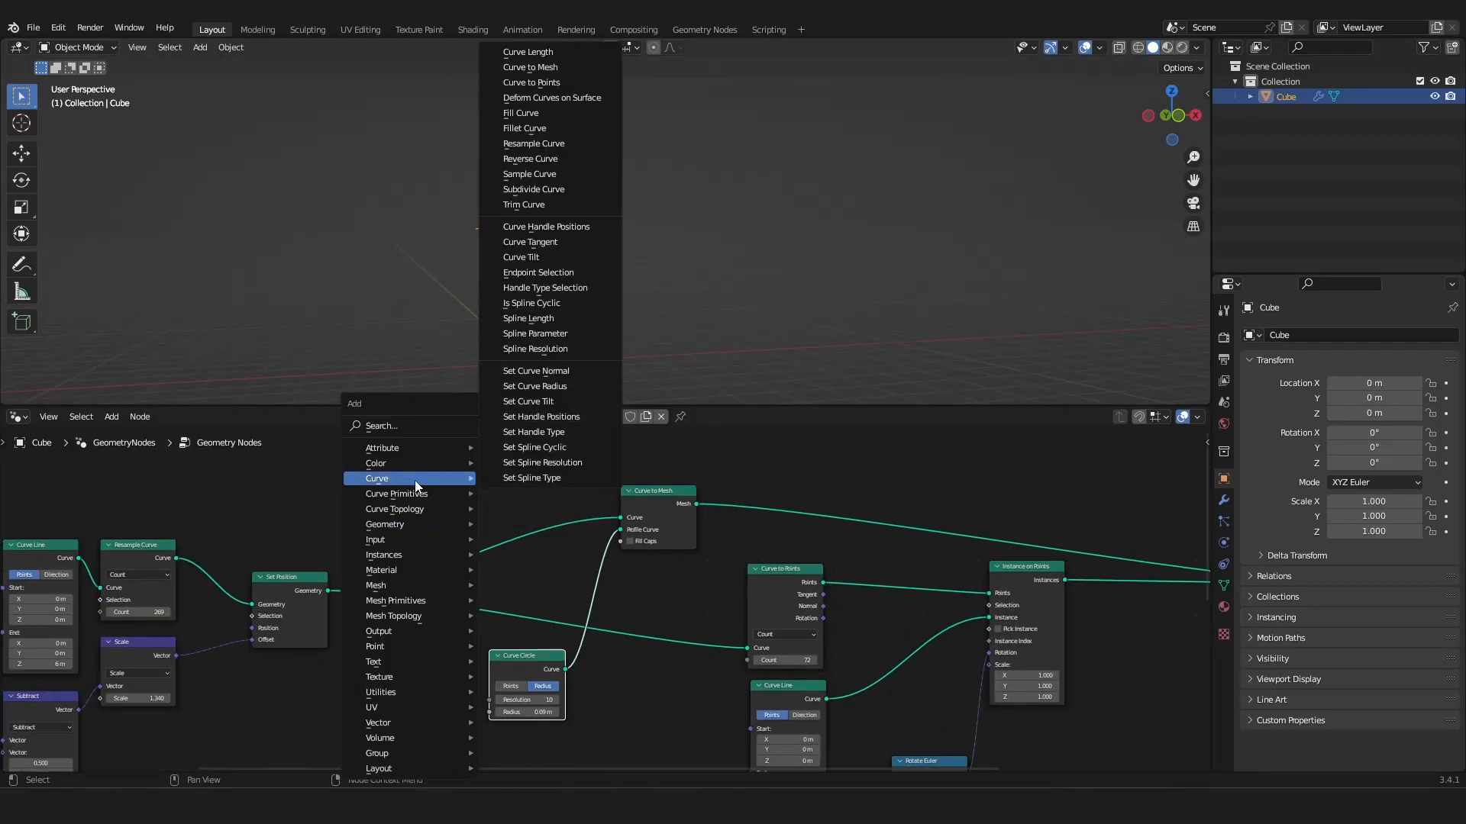
{"action": "left_click", "coordinate": [563, 334]}
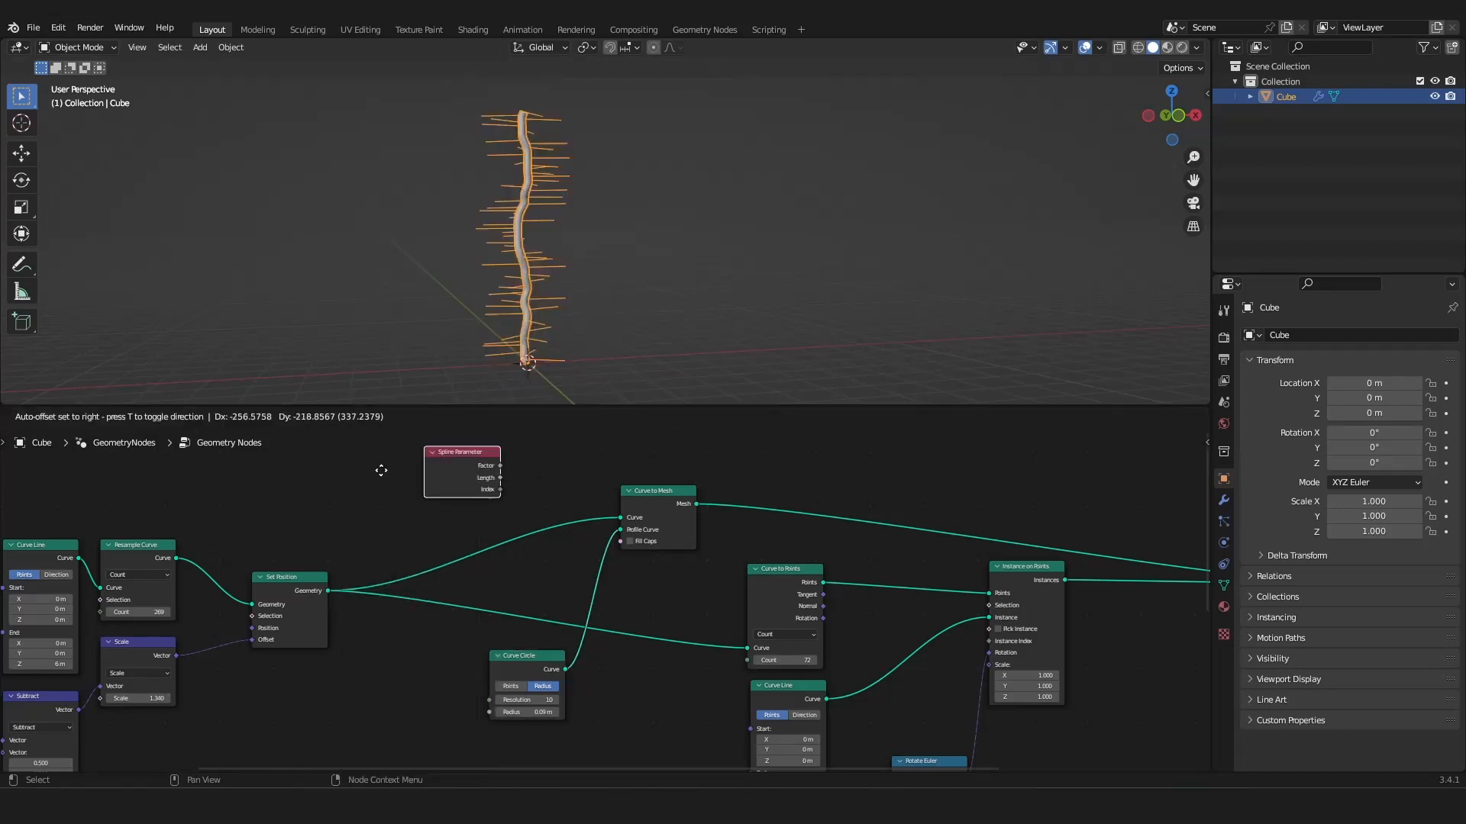
{"action": "left_click", "coordinate": [281, 517]}
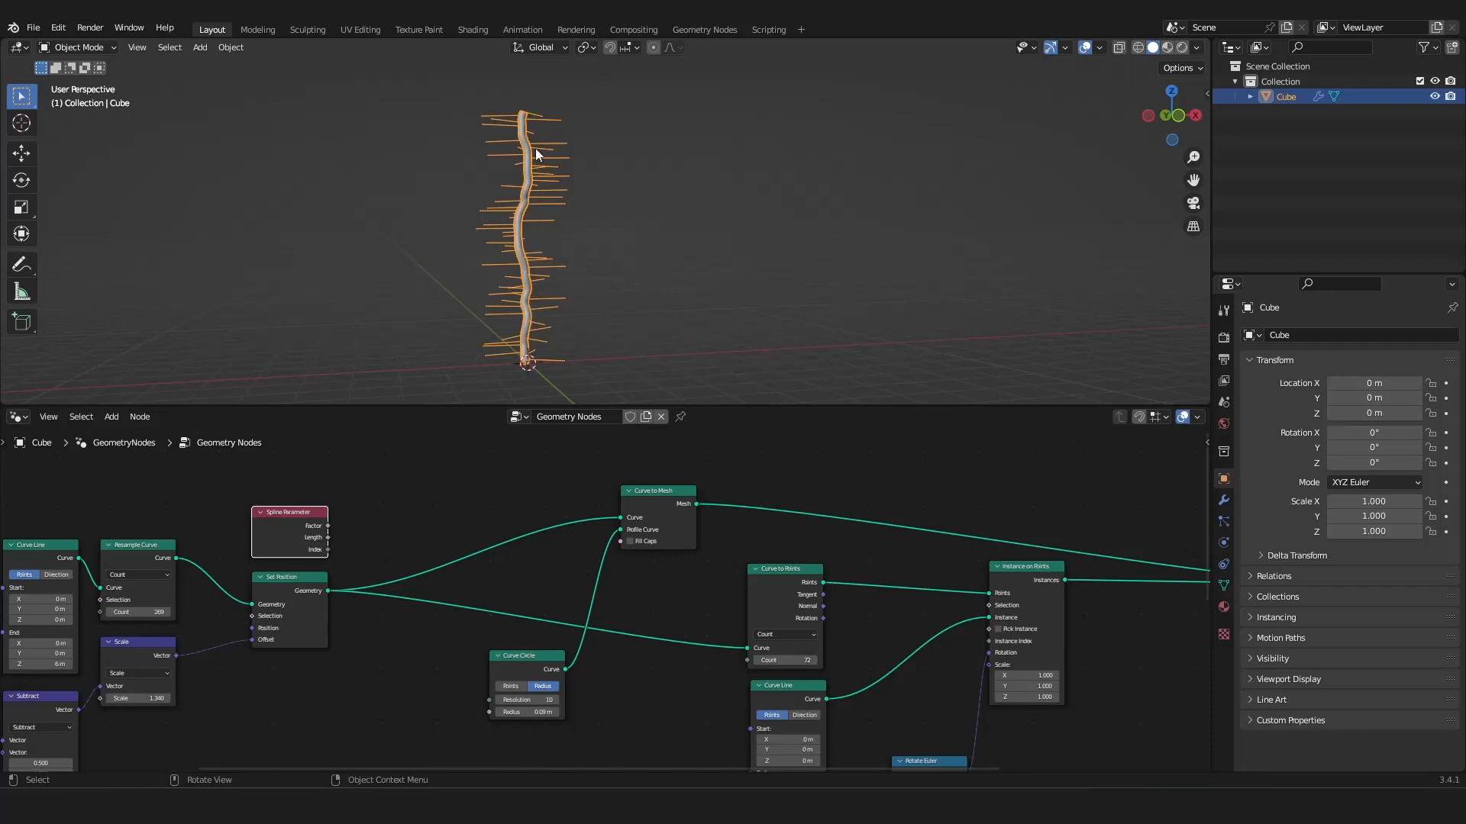
{"action": "scroll", "coordinate": [424, 525], "scroll_direction": "down", "scroll_amount": 2}
{"action": "middle_click_drag", "start_coordinate": [425, 525], "coordinate": [435, 544]}
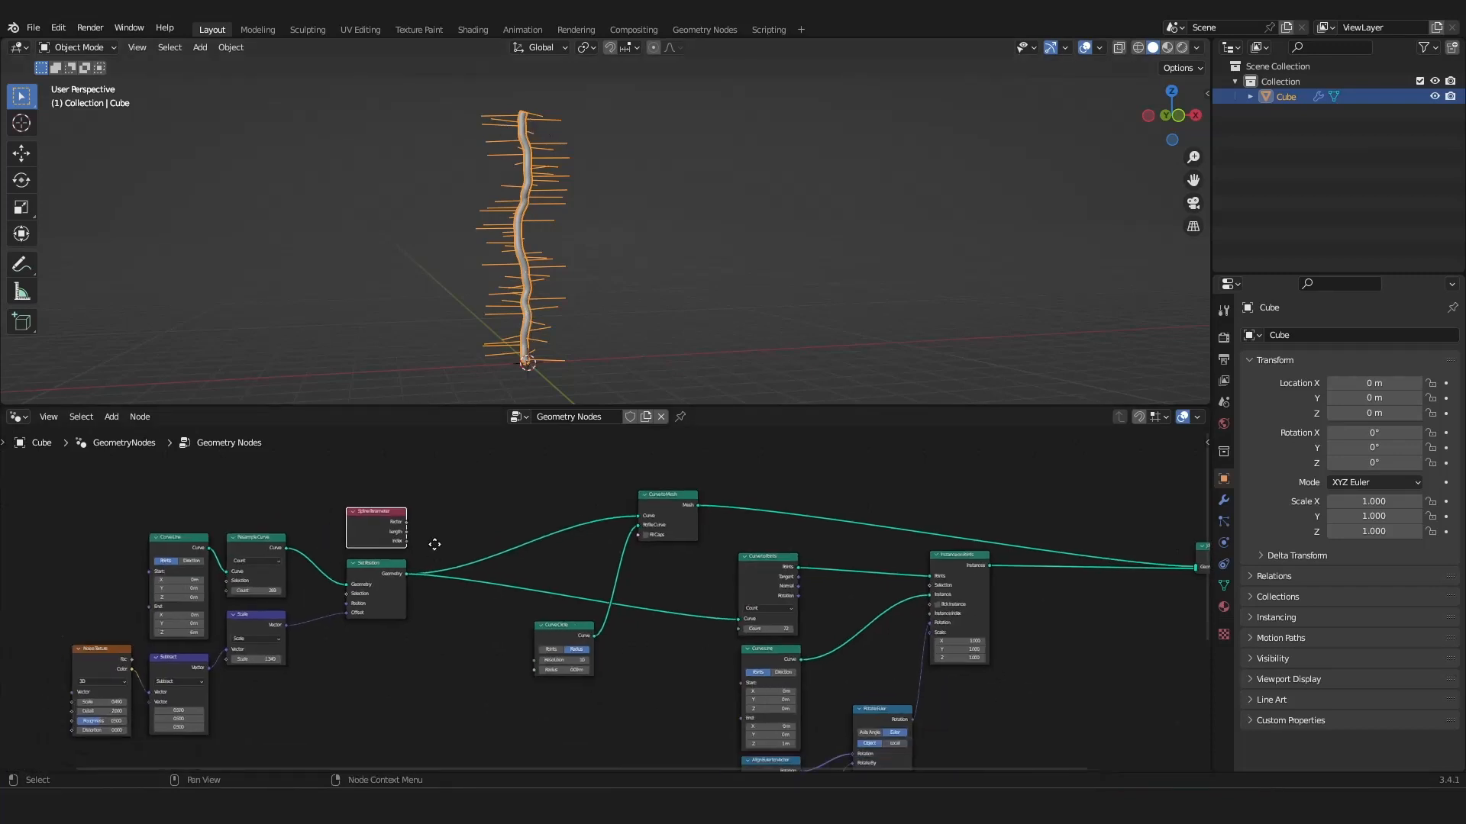
{"action": "scroll", "coordinate": [435, 544], "scroll_direction": "up", "scroll_amount": 2}
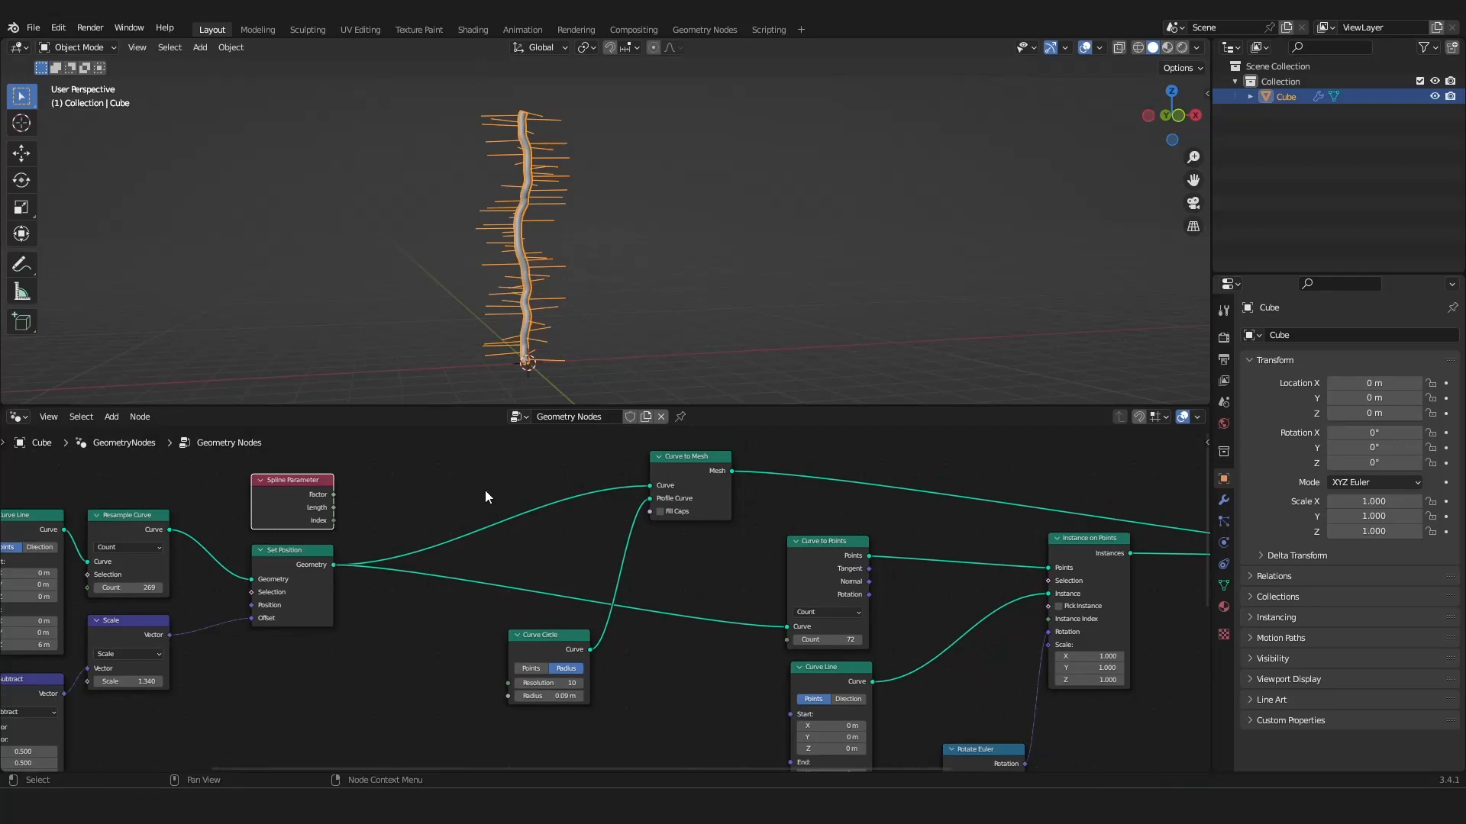
Insert a Set Curve Radius node between Set Position and Curve to Mesh, driving its Radius with Spline Parameter's Factor.
{"action": "middle_click_drag", "start_coordinate": [335, 501], "coordinate": [324, 515]}
{"action": "left_click_drag", "start_coordinate": [474, 699], "coordinate": [493, 713]}
{"action": "key", "text": "ctrl+z"}
{"action": "key", "text": "shift+a"}
{"action": "mouse_move", "coordinate": [479, 471]}
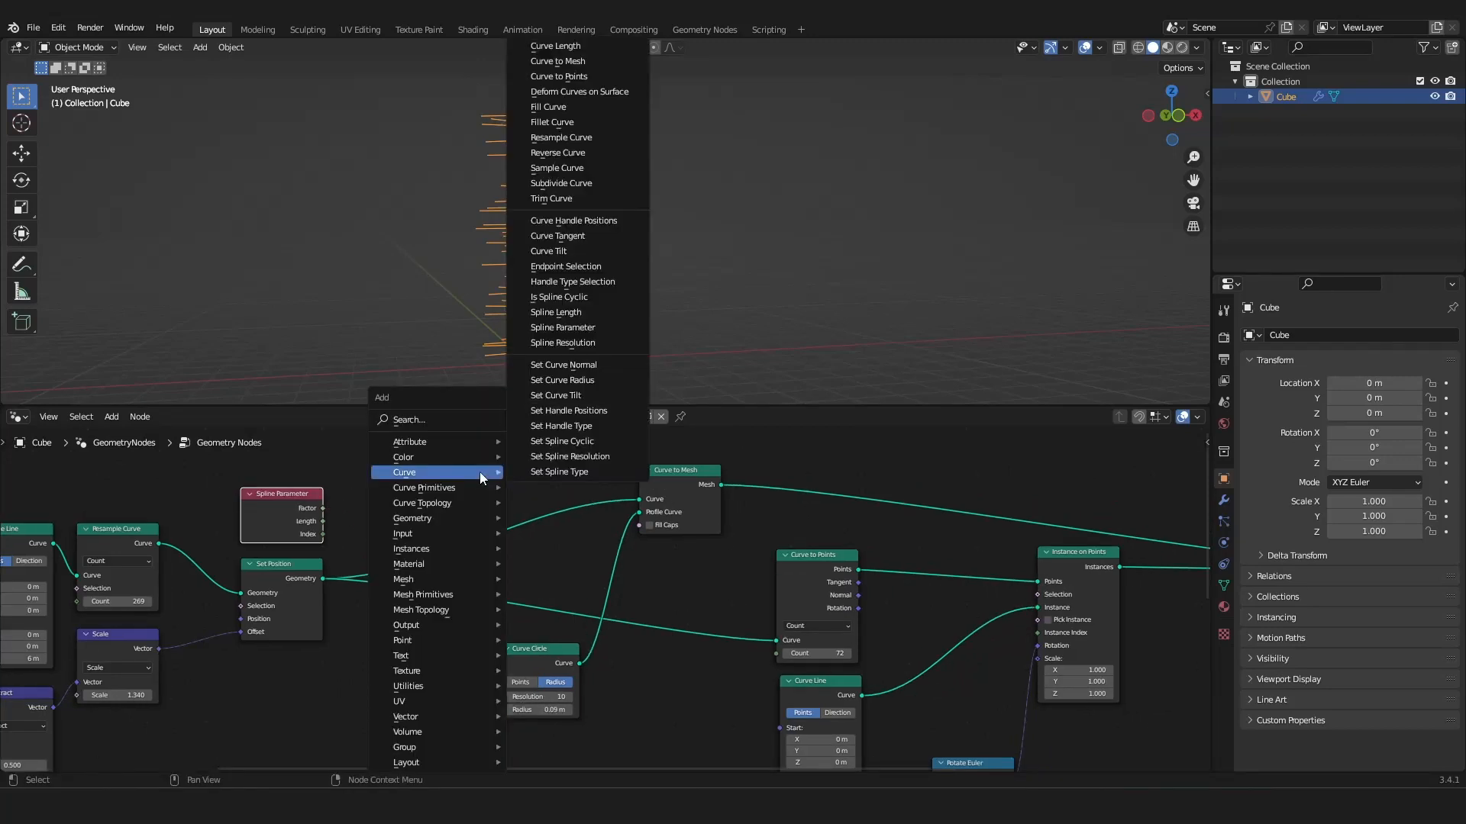
{"action": "left_click", "coordinate": [562, 380]}
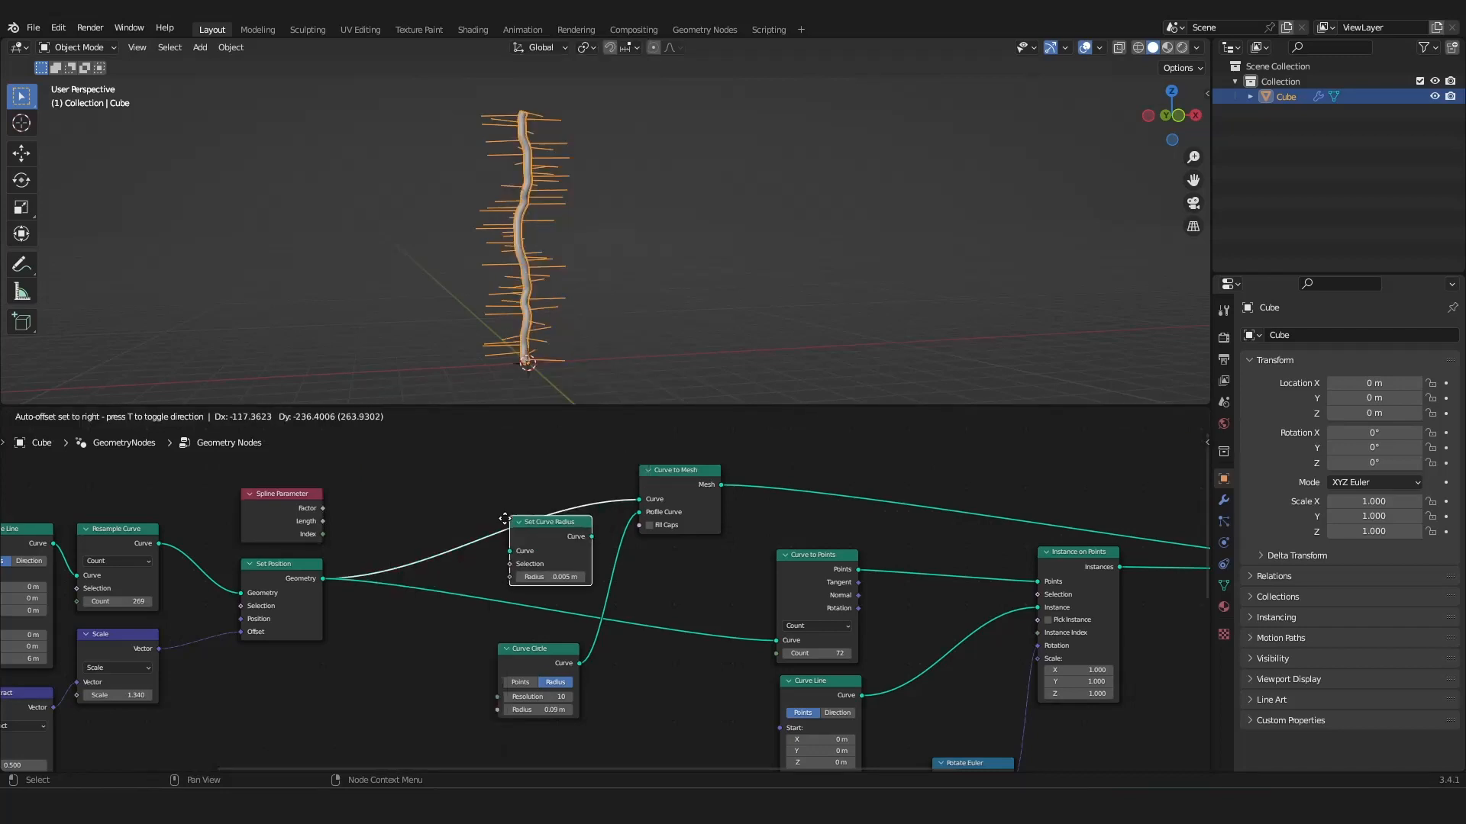
{"action": "left_click", "coordinate": [481, 517]}
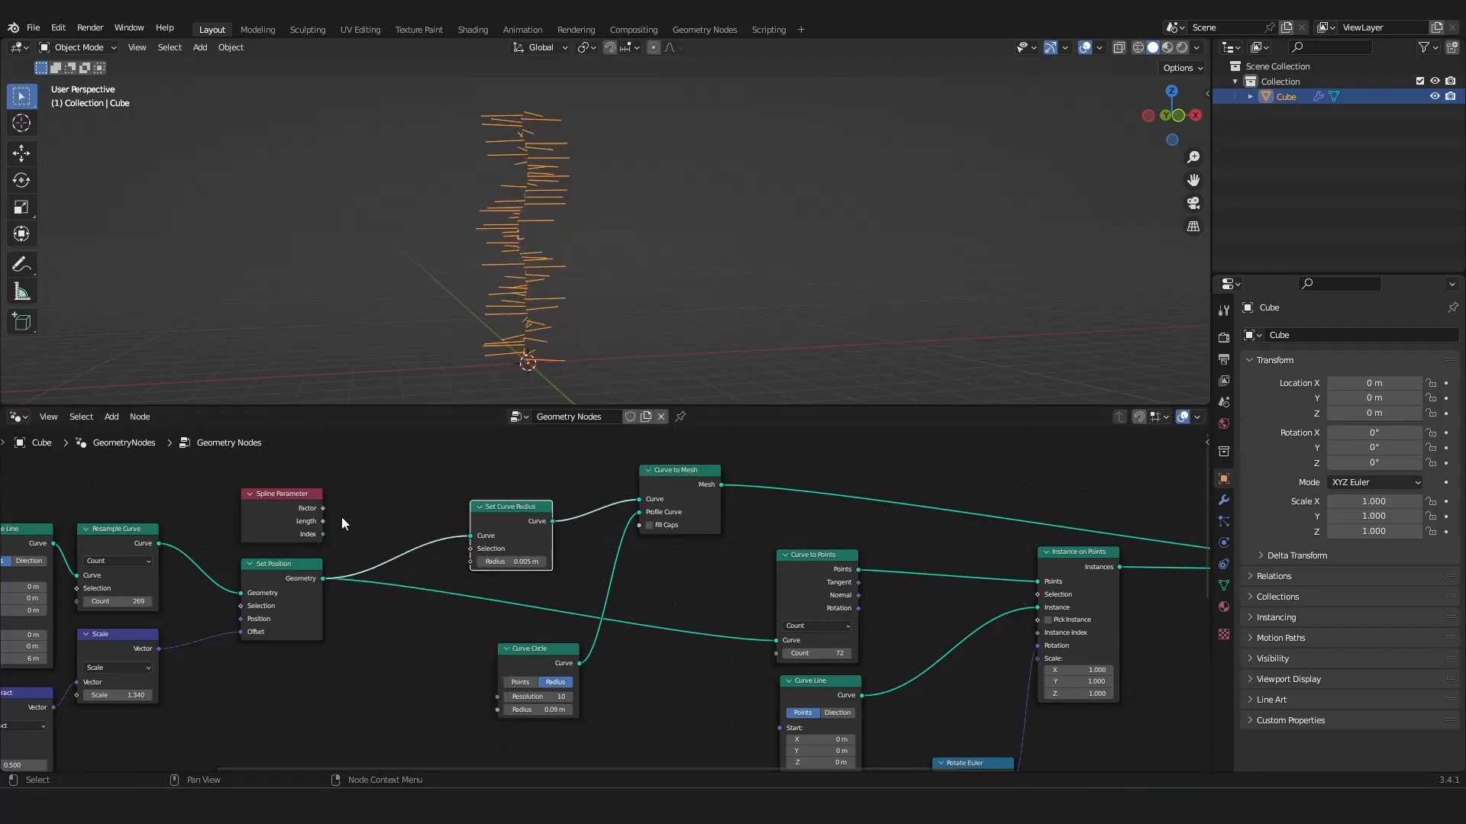
{"action": "left_click_drag", "start_coordinate": [323, 508], "coordinate": [471, 562]}
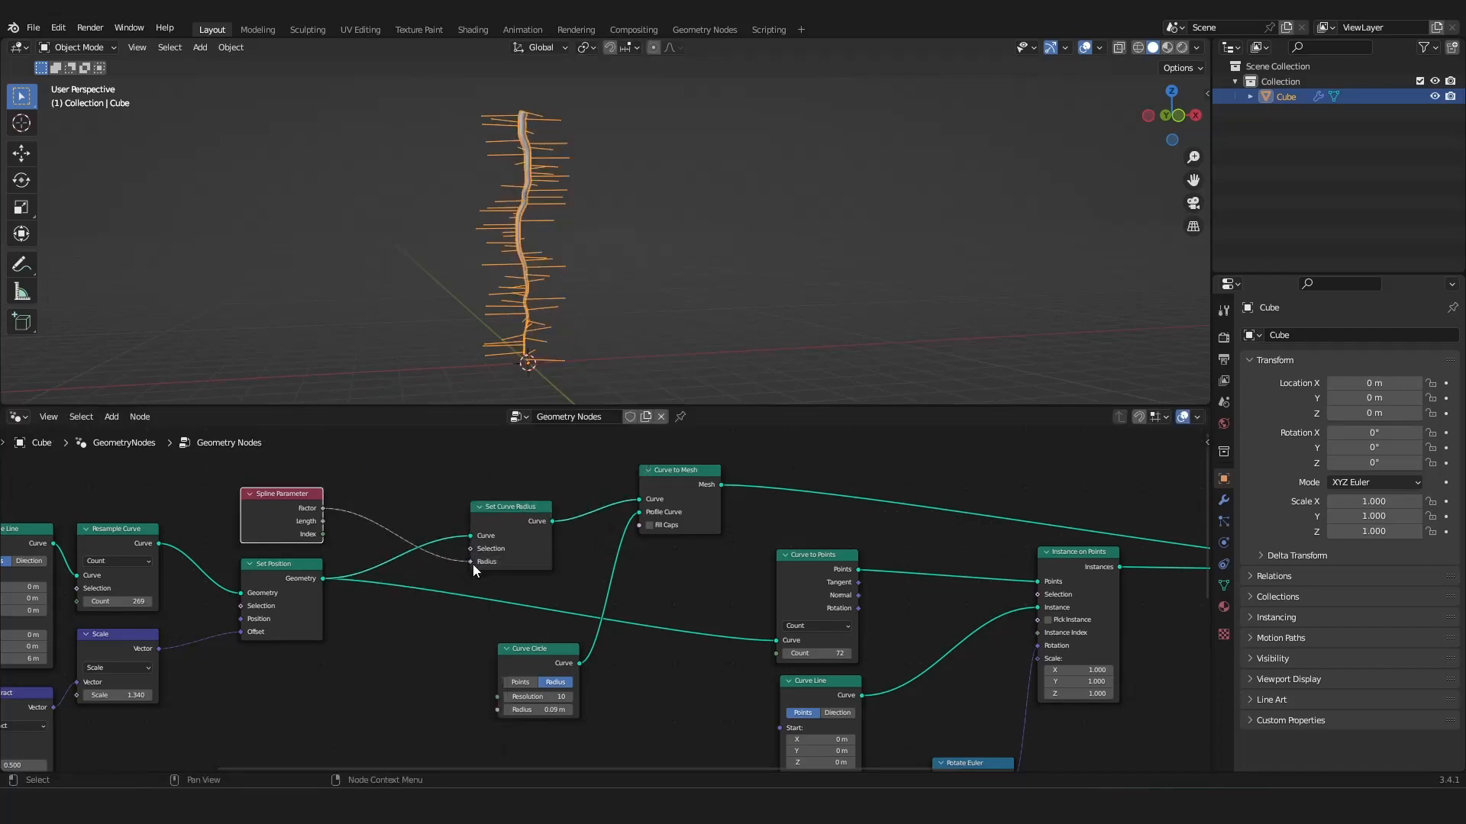
{"action": "scroll", "coordinate": [563, 319], "scroll_direction": "up", "scroll_amount": 2}
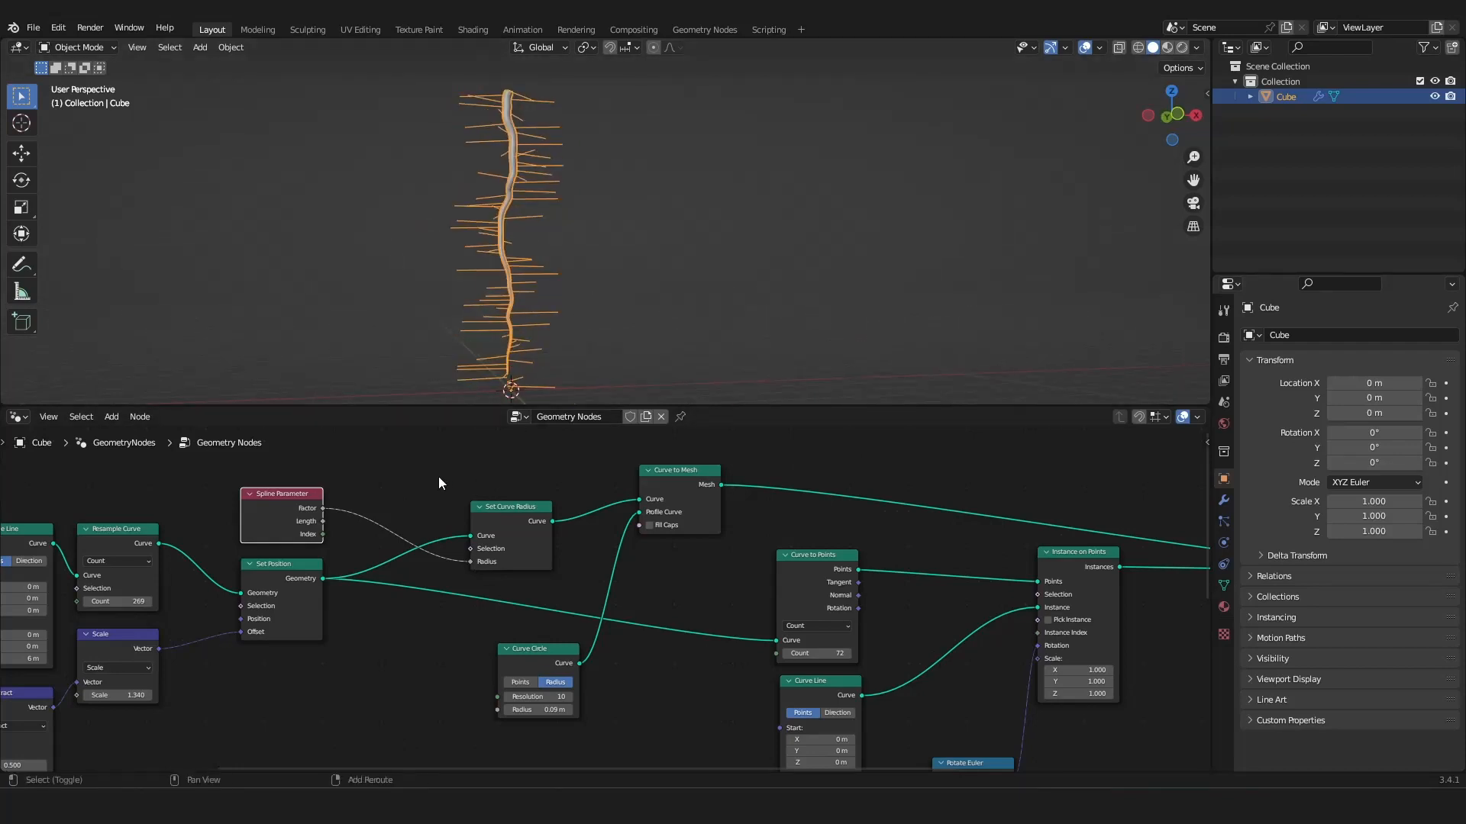
Insert a ColorRamp node on the link between Spline Parameter's Factor and Set Curve Radius's Radius.
{"action": "key", "text": "shift+a"}
{"action": "left_click", "coordinate": [435, 423]}
{"action": "type", "text": "colo"}
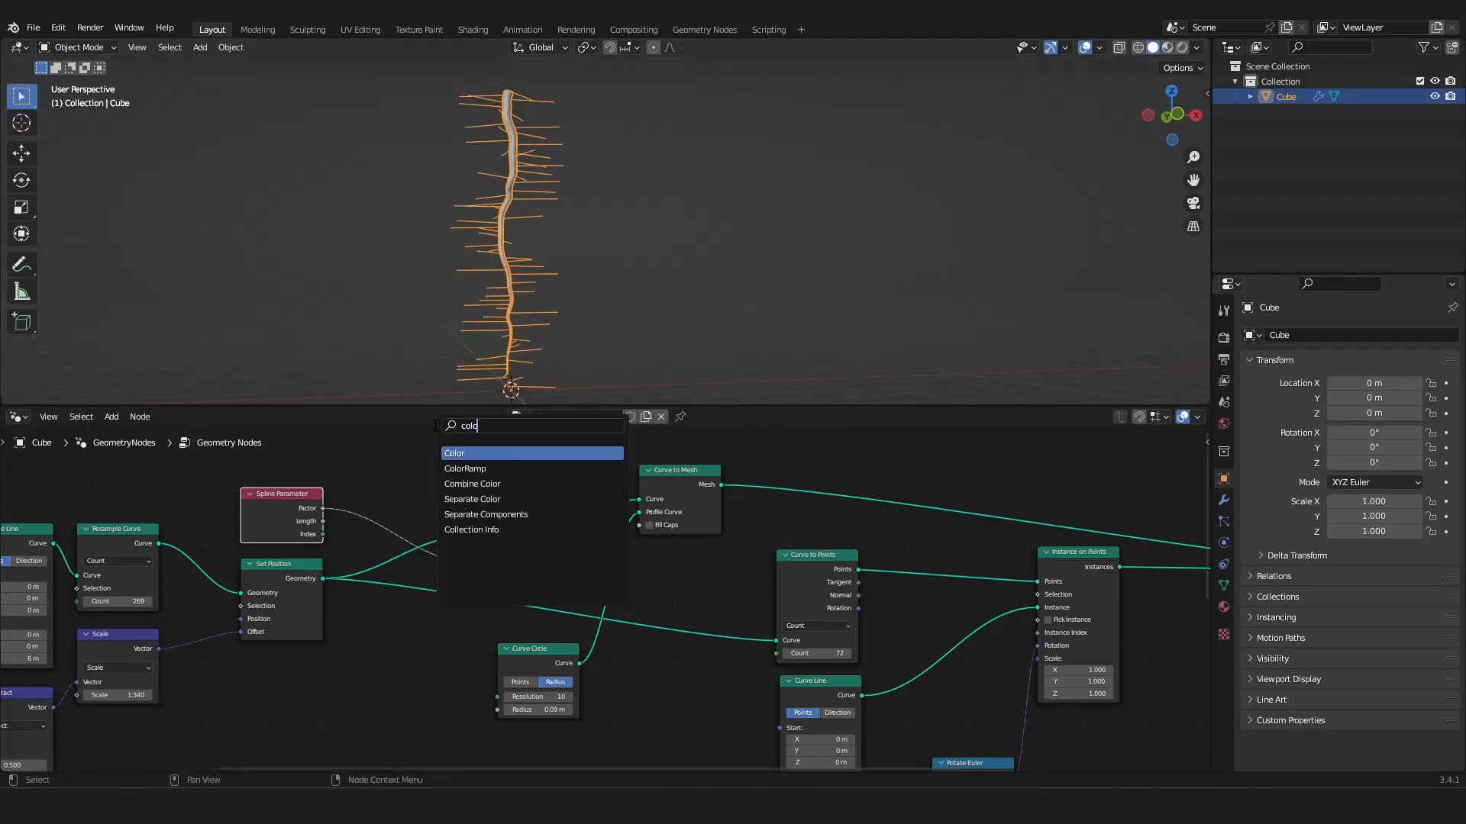
{"action": "left_click", "coordinate": [464, 468]}
{"action": "left_click", "coordinate": [423, 532]}
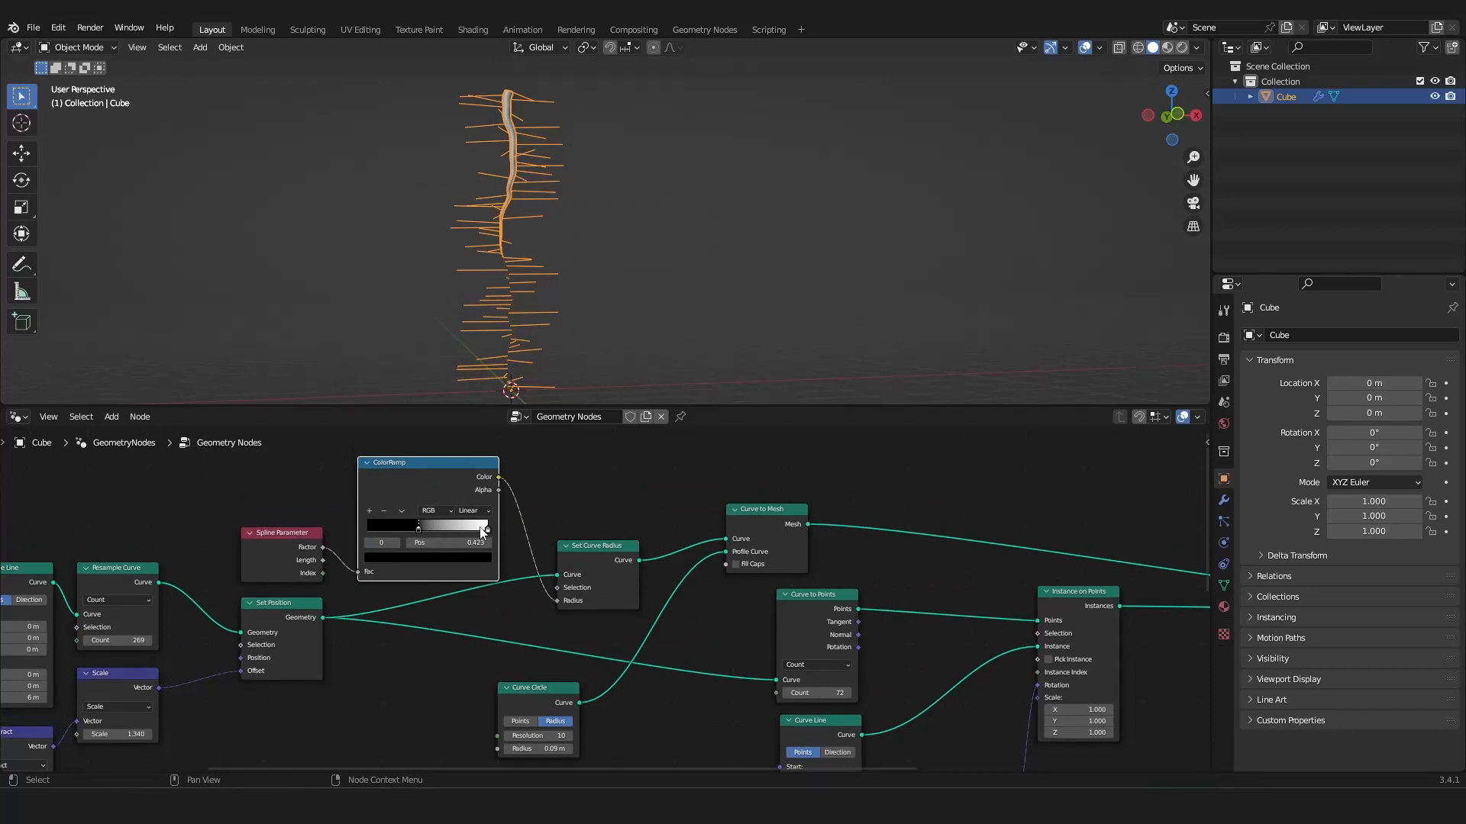
Reverse the ColorRamp by placing the white stop at the start and the black stop at 1.000, and inspect the tapered trunk.
{"action": "left_click_drag", "start_coordinate": [487, 528], "coordinate": [367, 528]}
{"action": "left_click_drag", "start_coordinate": [419, 528], "coordinate": [489, 529]}
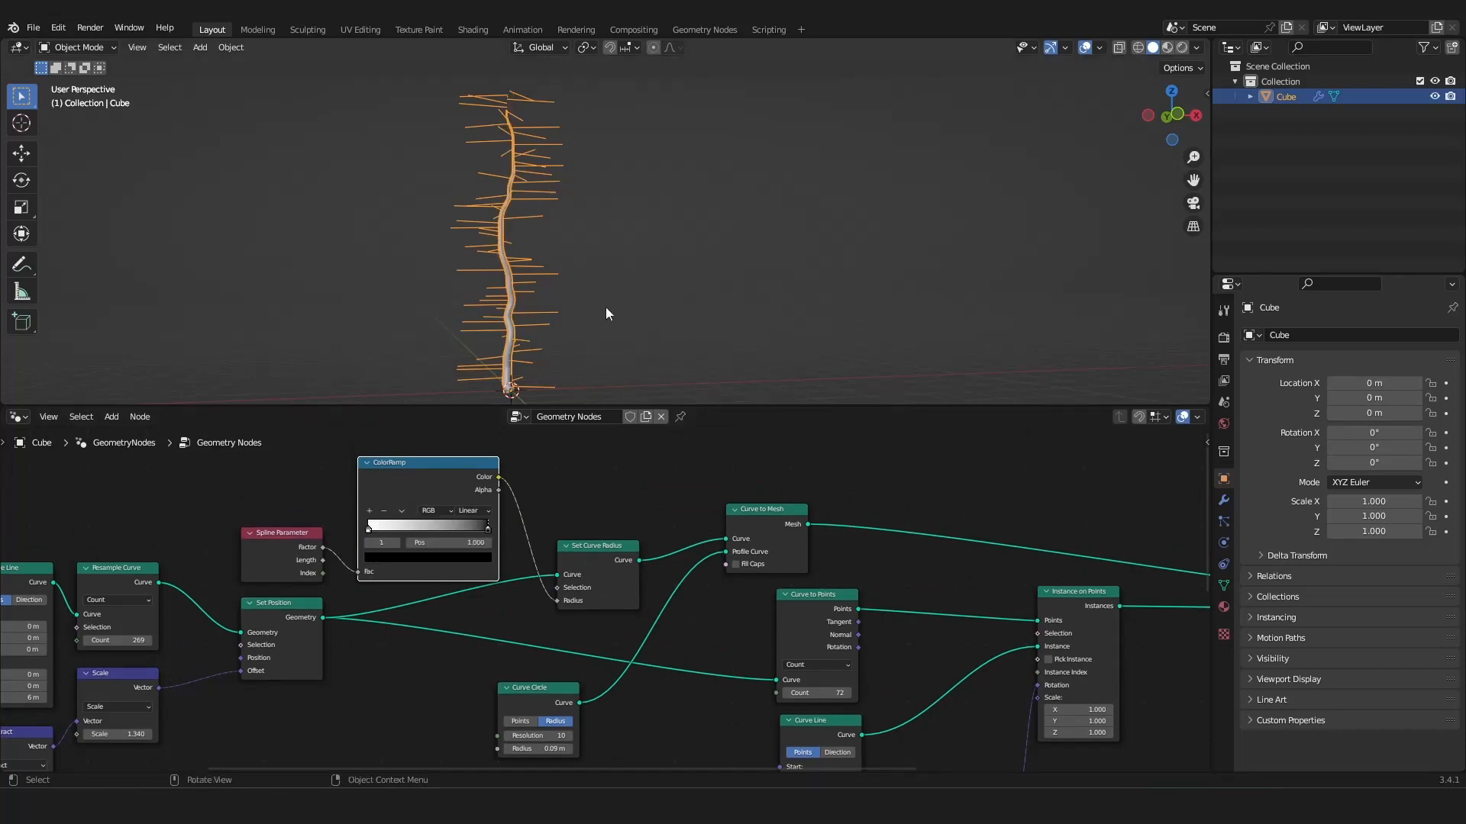
{"action": "scroll", "coordinate": [619, 186], "scroll_direction": "down", "scroll_amount": 2}
{"action": "middle_click_drag", "start_coordinate": [619, 186], "coordinate": [571, 201]}
{"action": "scroll", "coordinate": [573, 207], "scroll_direction": "up", "scroll_amount": 2}
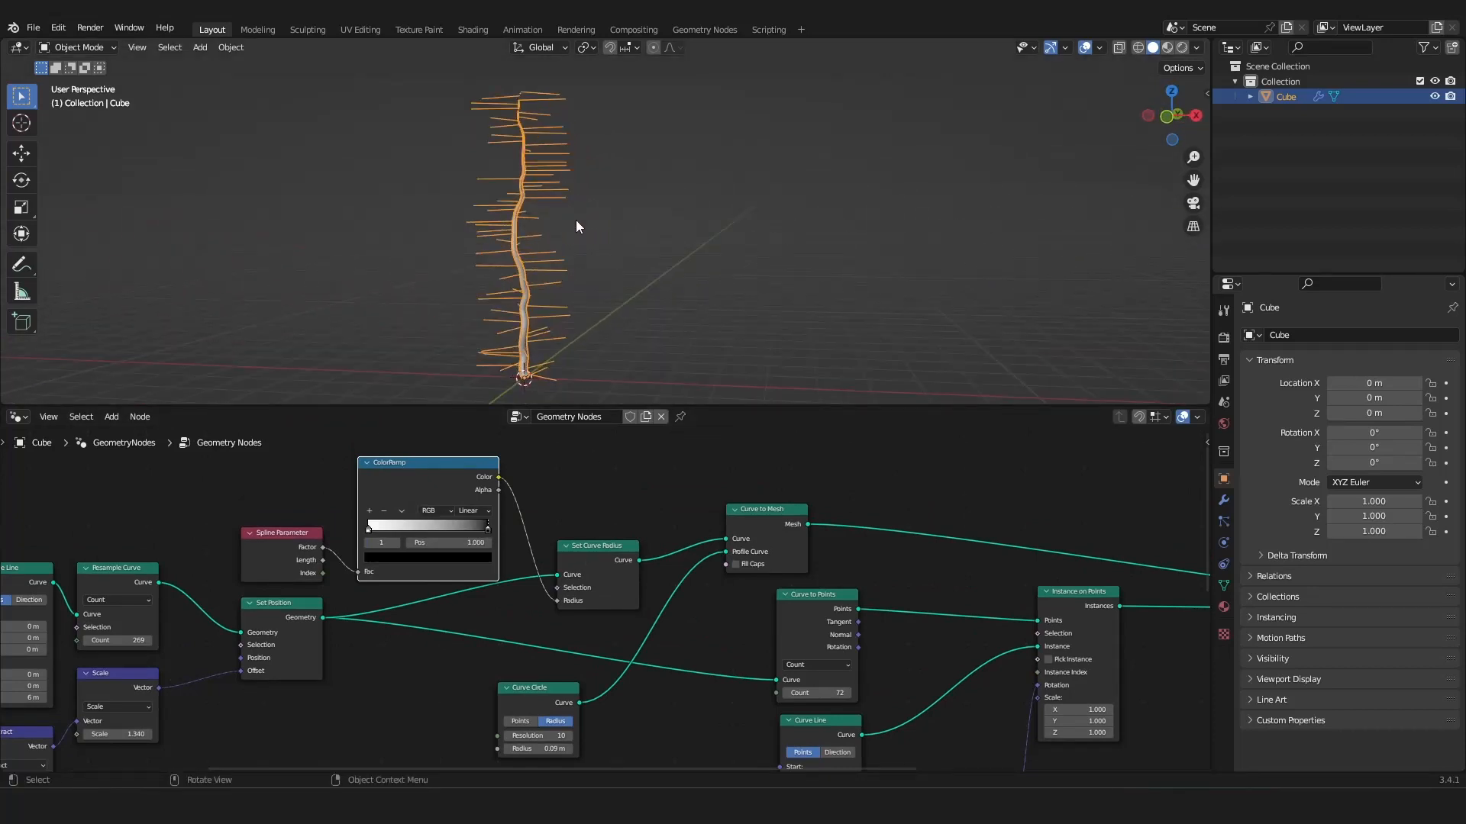
{"action": "scroll", "coordinate": [609, 198], "scroll_direction": "down", "scroll_amount": 2}
{"action": "mouse_move", "coordinate": [611, 217]}
{"action": "middle_mouse_down"}
{"action": "mouse_move", "coordinate": [589, 208]}
{"action": "mouse_move", "coordinate": [616, 222]}
{"action": "middle_mouse_up"}
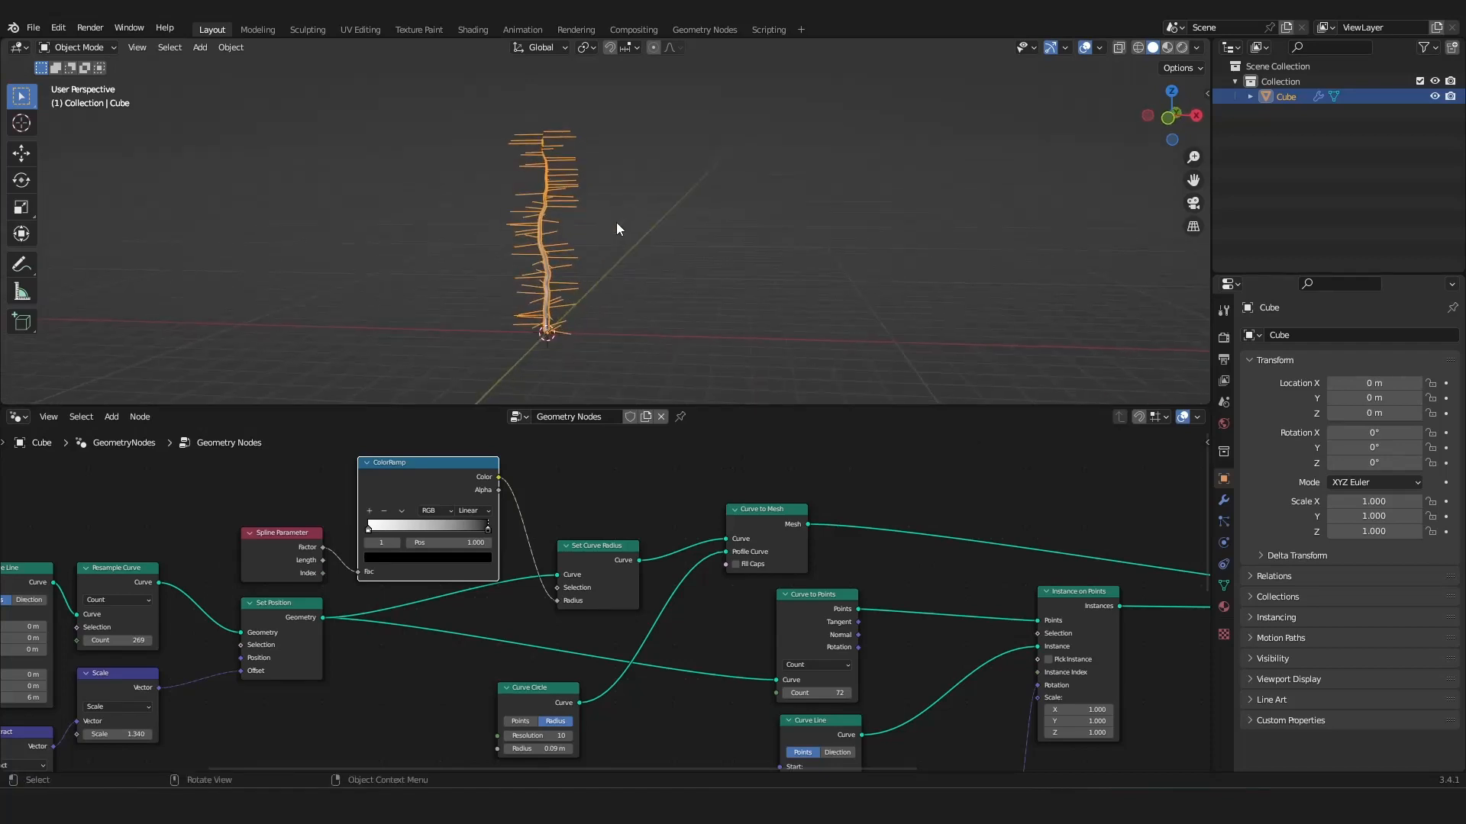
{"action": "scroll", "coordinate": [616, 222], "scroll_direction": "up", "scroll_amount": 3}
{"action": "middle_click_drag", "start_coordinate": [516, 158], "coordinate": [548, 371]}
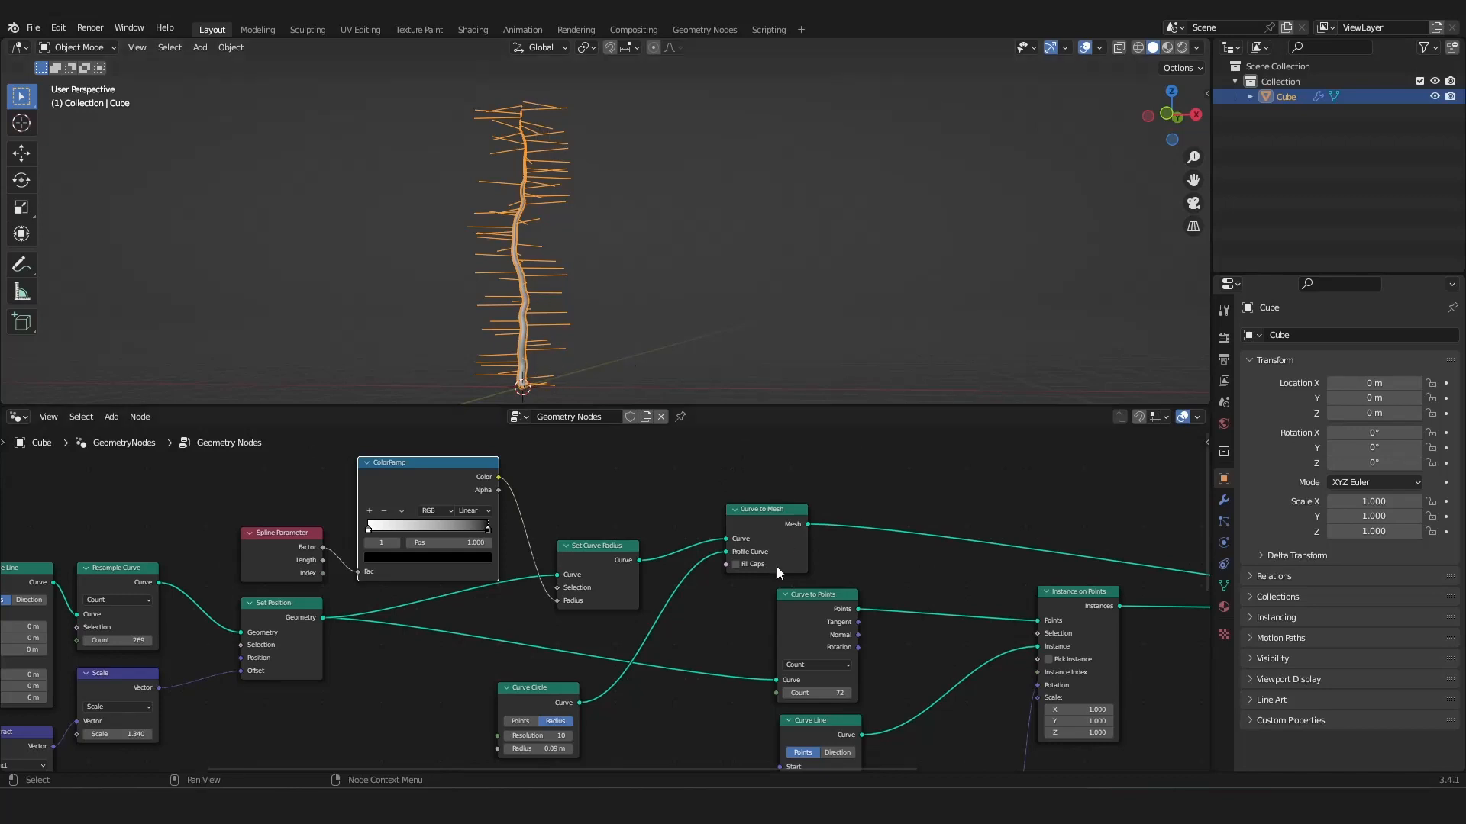
Move the Instance on Points node further away from Curve to Points.
{"action": "scroll", "coordinate": [776, 566], "scroll_direction": "down", "scroll_amount": 5}
{"action": "middle_click_drag", "start_coordinate": [751, 609], "coordinate": [483, 475]}
{"action": "scroll", "coordinate": [482, 475], "scroll_direction": "up", "scroll_amount": 5}
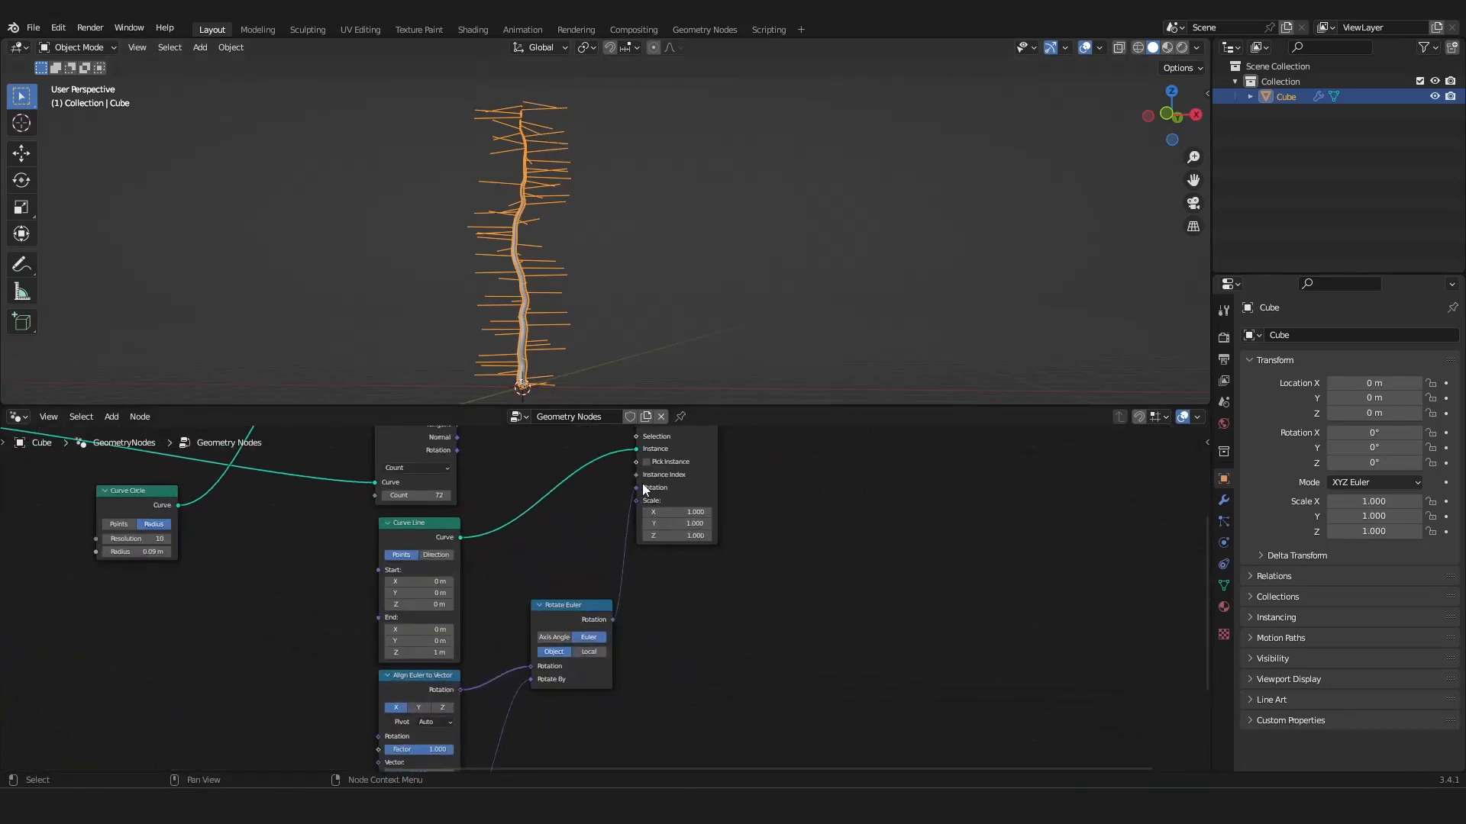
{"action": "scroll", "coordinate": [682, 479], "scroll_direction": "down", "scroll_amount": 3}
{"action": "middle_click_drag", "start_coordinate": [701, 455], "coordinate": [645, 542]}
{"action": "left_click_drag", "start_coordinate": [623, 507], "coordinate": [676, 514]}
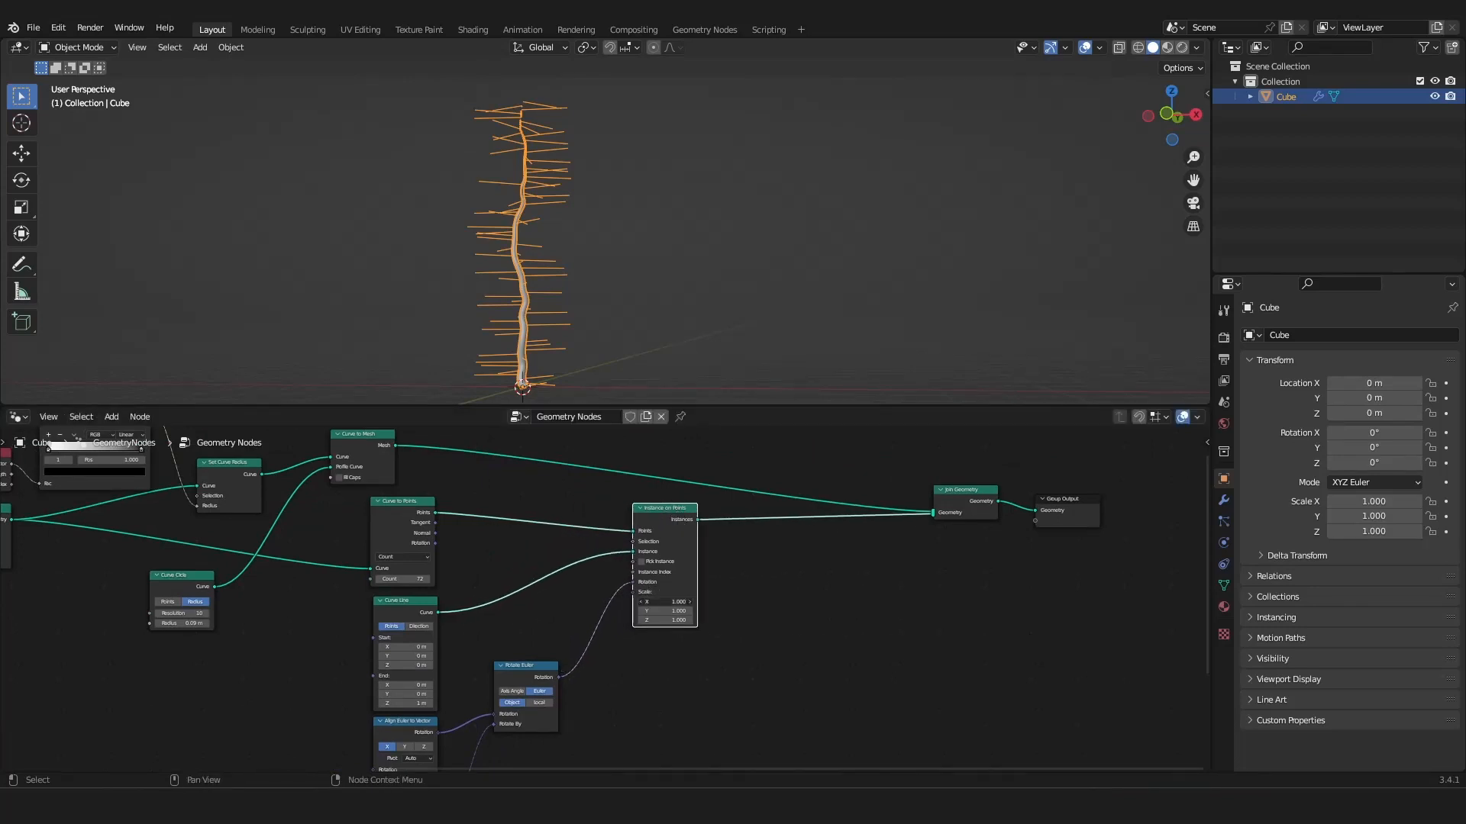
{"action": "left_click_drag", "start_coordinate": [666, 621], "coordinate": [679, 620]}
Try to drive Instance on Points' Scale with Spline Parameter's Factor, and cut that link again.
{"action": "scroll", "coordinate": [580, 584], "scroll_direction": "down", "scroll_amount": 2}
{"action": "middle_click_drag", "start_coordinate": [454, 533], "coordinate": [493, 542]}
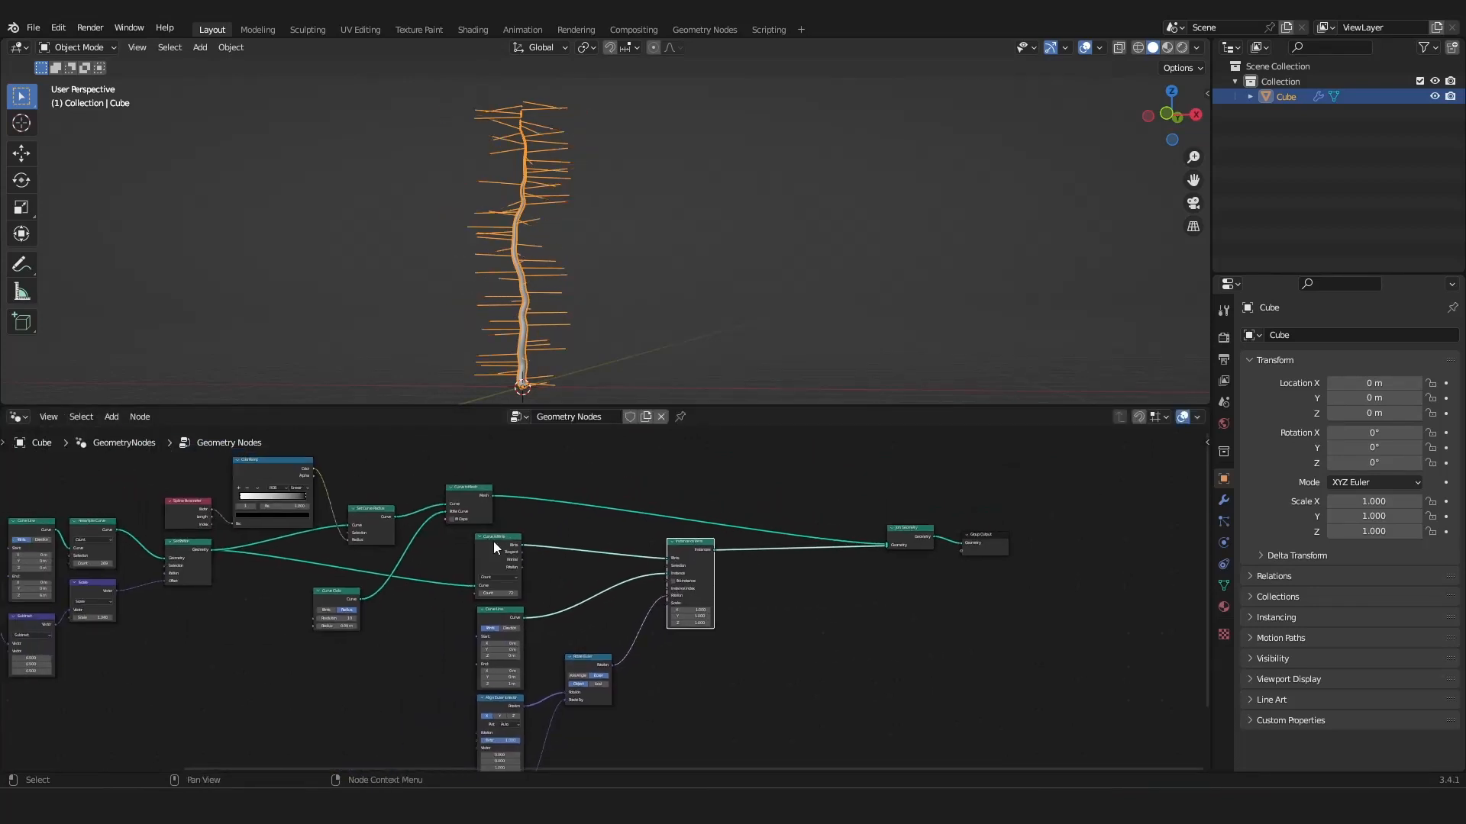
{"action": "scroll", "coordinate": [458, 538], "scroll_direction": "up", "scroll_amount": 1}
{"action": "left_click_drag", "start_coordinate": [145, 494], "coordinate": [564, 595]}
{"action": "left_click_drag", "start_coordinate": [678, 633], "coordinate": [680, 626]}
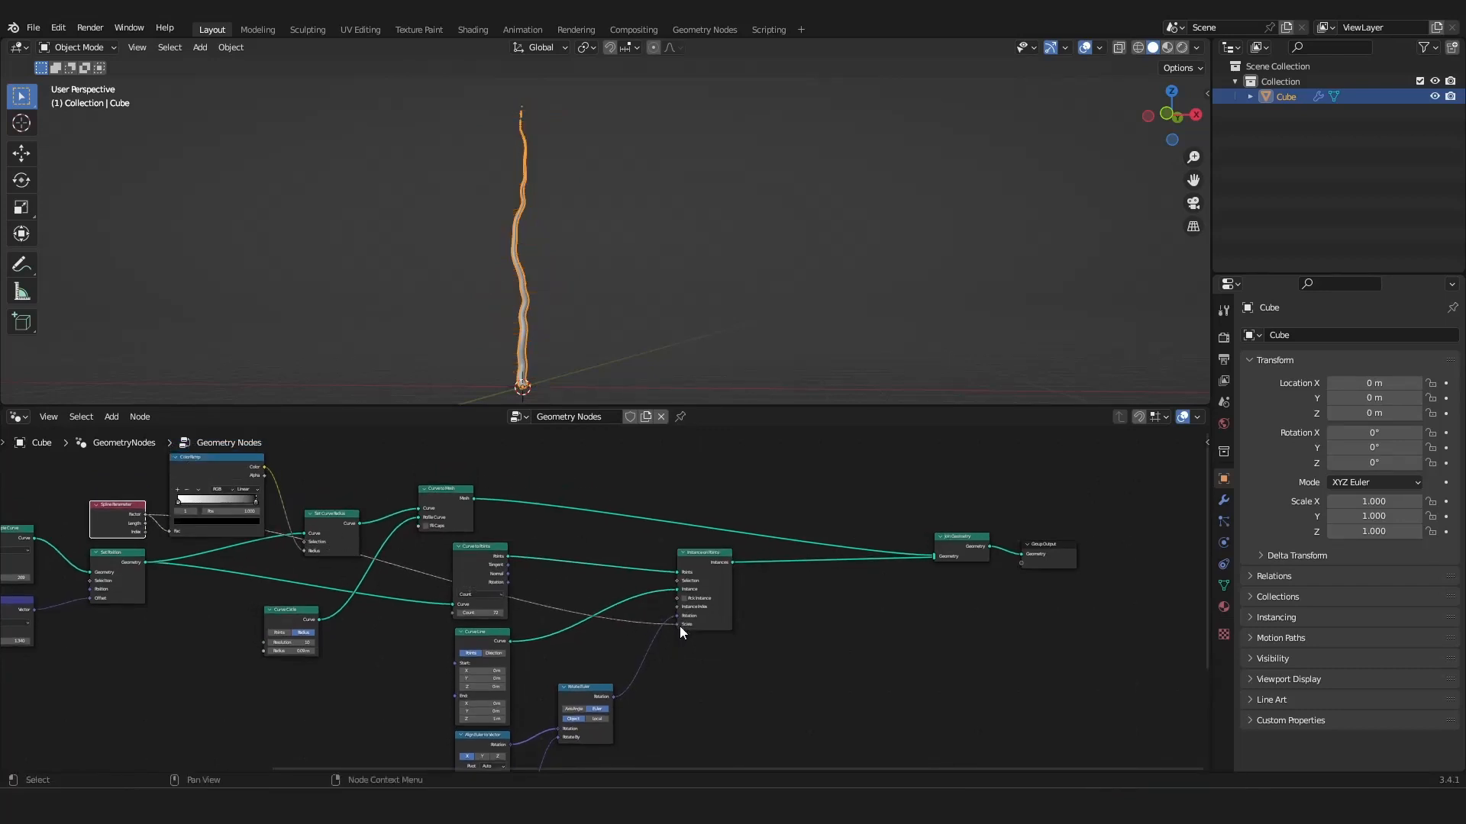
{"action": "right_click_drag", "start_coordinate": [646, 617], "coordinate": [633, 654], "text": "ctrl"}
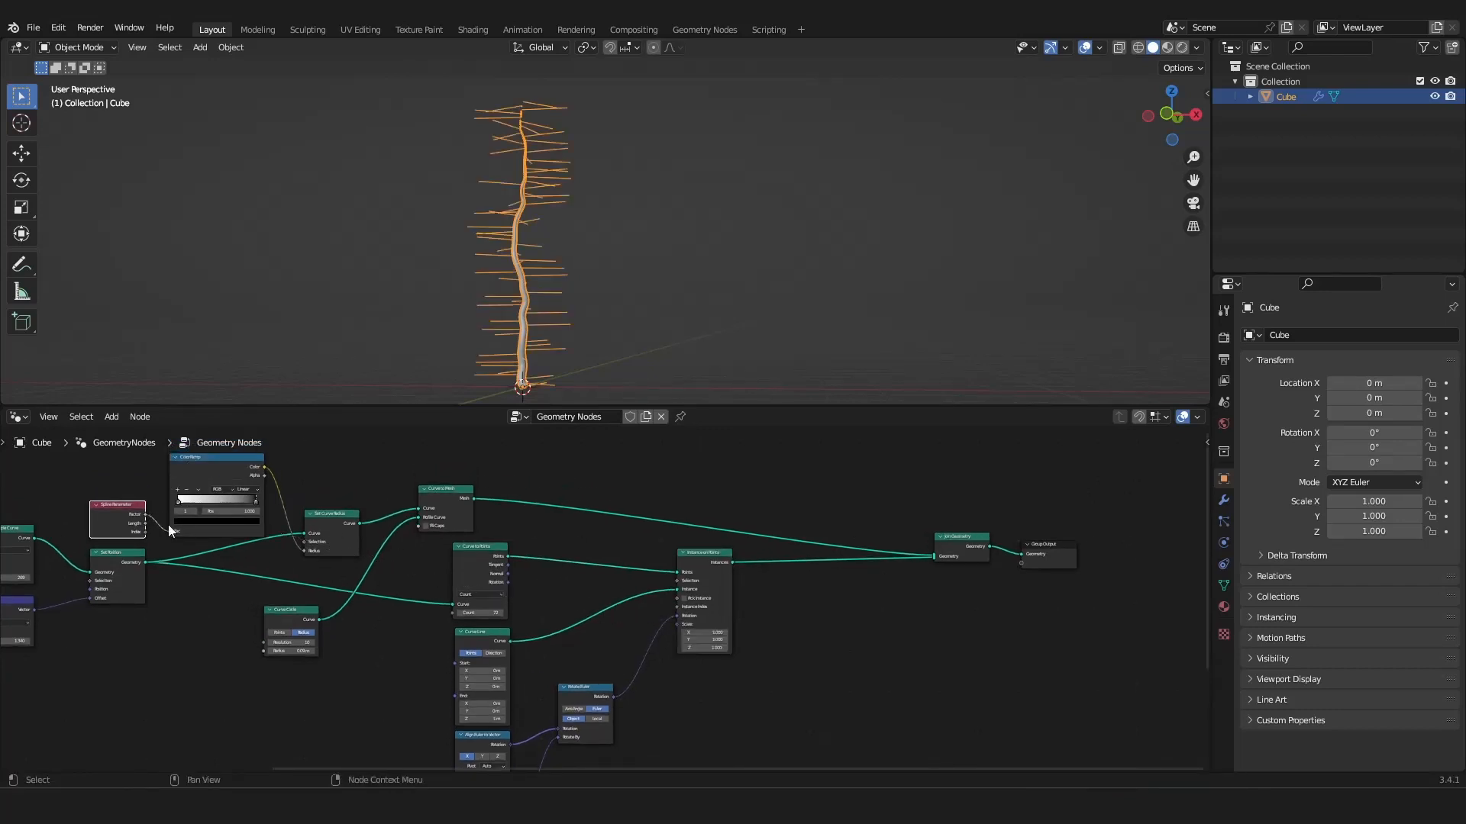
Examine the node chain from Spline Parameter and Set Position through Curve to Points to Instance on Points.
{"action": "mouse_move", "coordinate": [108, 506]}
{"action": "left_mouse_down"}
{"action": "mouse_move", "coordinate": [127, 528]}
{"action": "mouse_move", "coordinate": [105, 504]}
{"action": "left_mouse_up"}
{"action": "right_click", "coordinate": [105, 503]}
{"action": "scroll", "coordinate": [192, 516], "scroll_direction": "up", "scroll_amount": 5}
{"action": "scroll", "coordinate": [194, 517], "scroll_direction": "down", "scroll_amount": 6}
{"action": "scroll", "coordinate": [268, 503], "scroll_direction": "up", "scroll_amount": 1}
{"action": "middle_click_drag", "start_coordinate": [212, 520], "coordinate": [493, 529]}
{"action": "scroll", "coordinate": [267, 502], "scroll_direction": "up", "scroll_amount": 1}
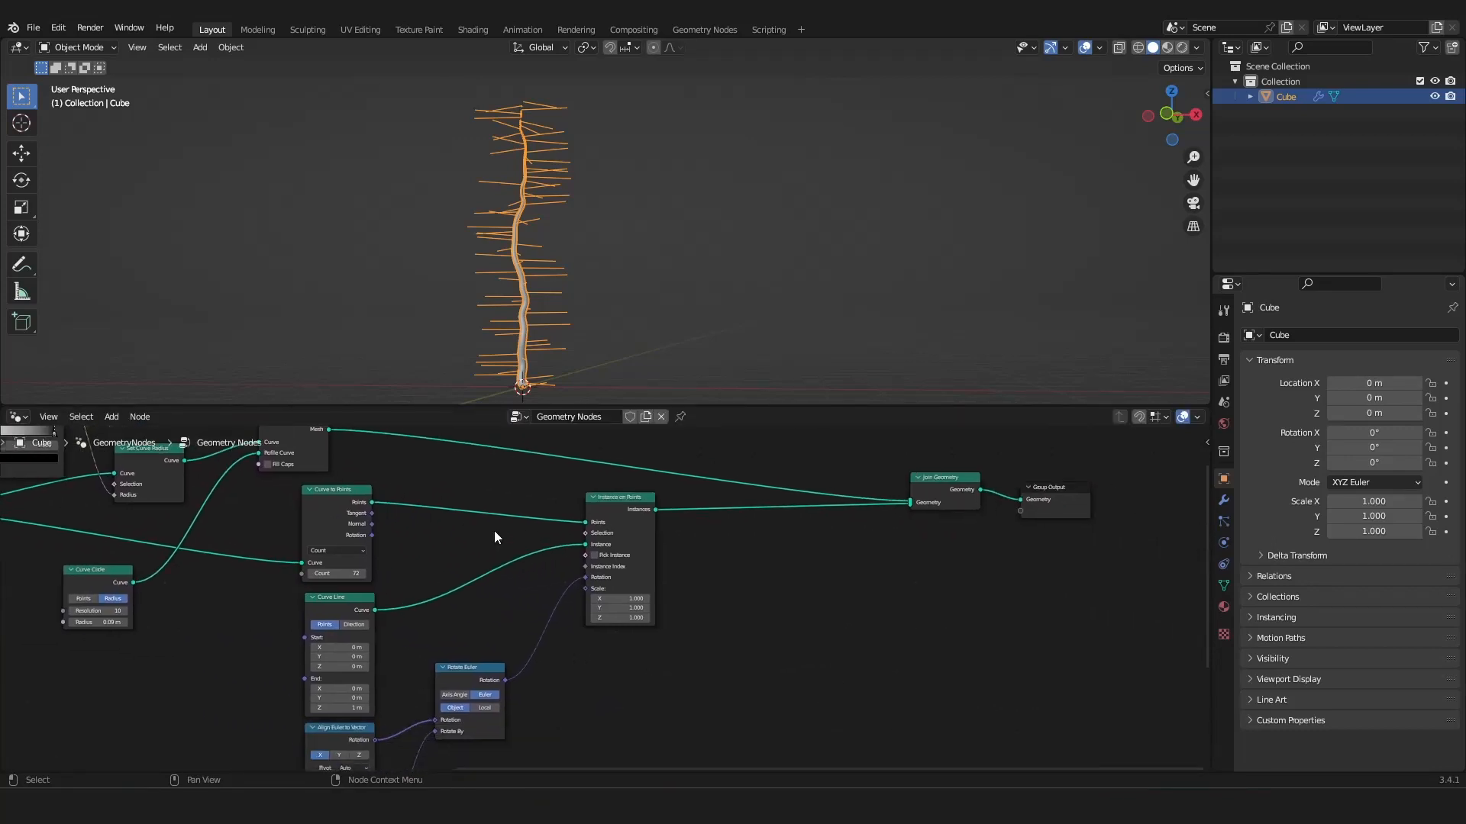
{"action": "scroll", "coordinate": [490, 537], "scroll_direction": "up", "scroll_amount": 3}
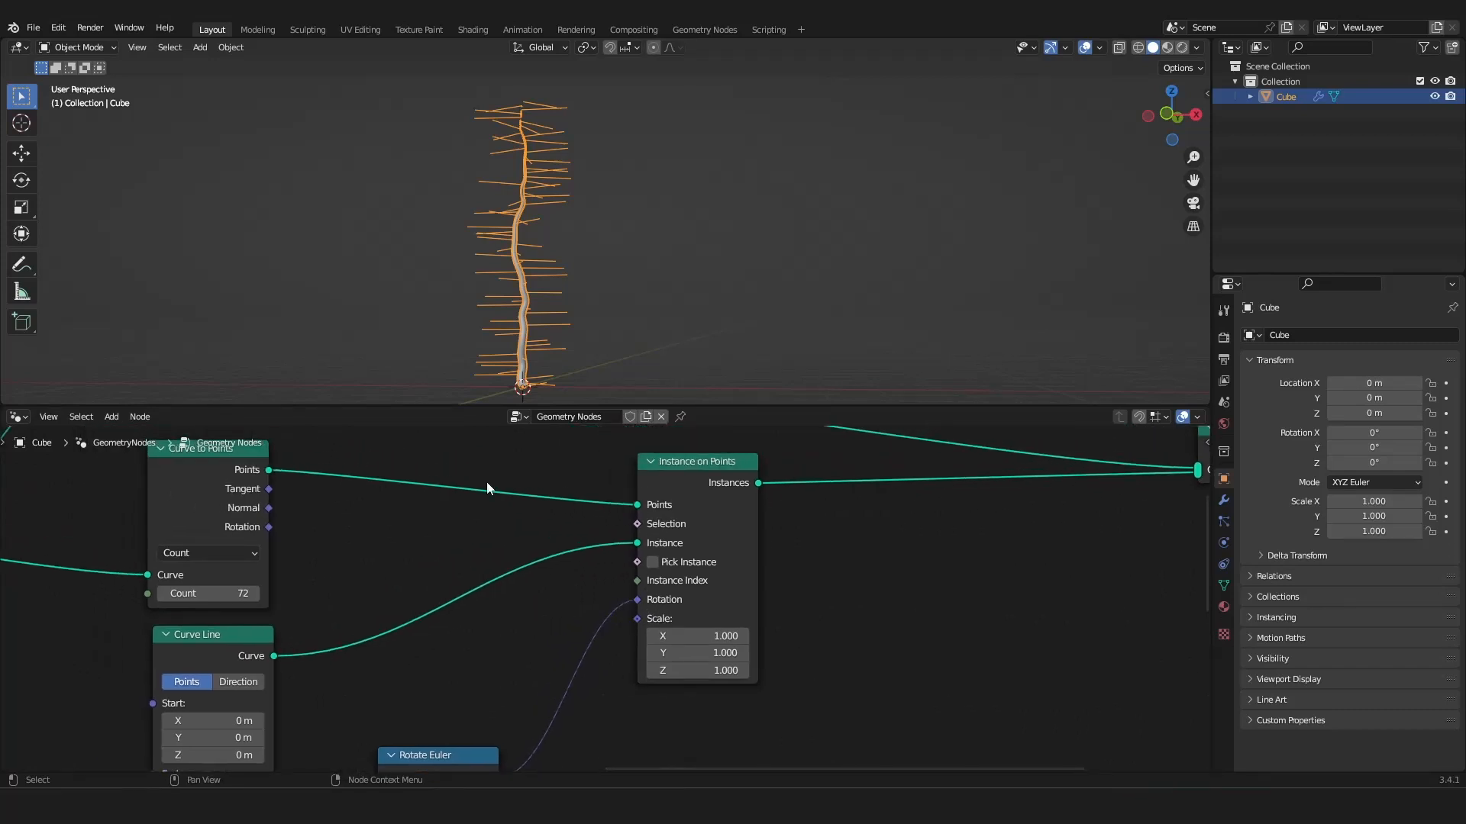
{"action": "scroll", "coordinate": [335, 524], "scroll_direction": "down", "scroll_amount": 4}
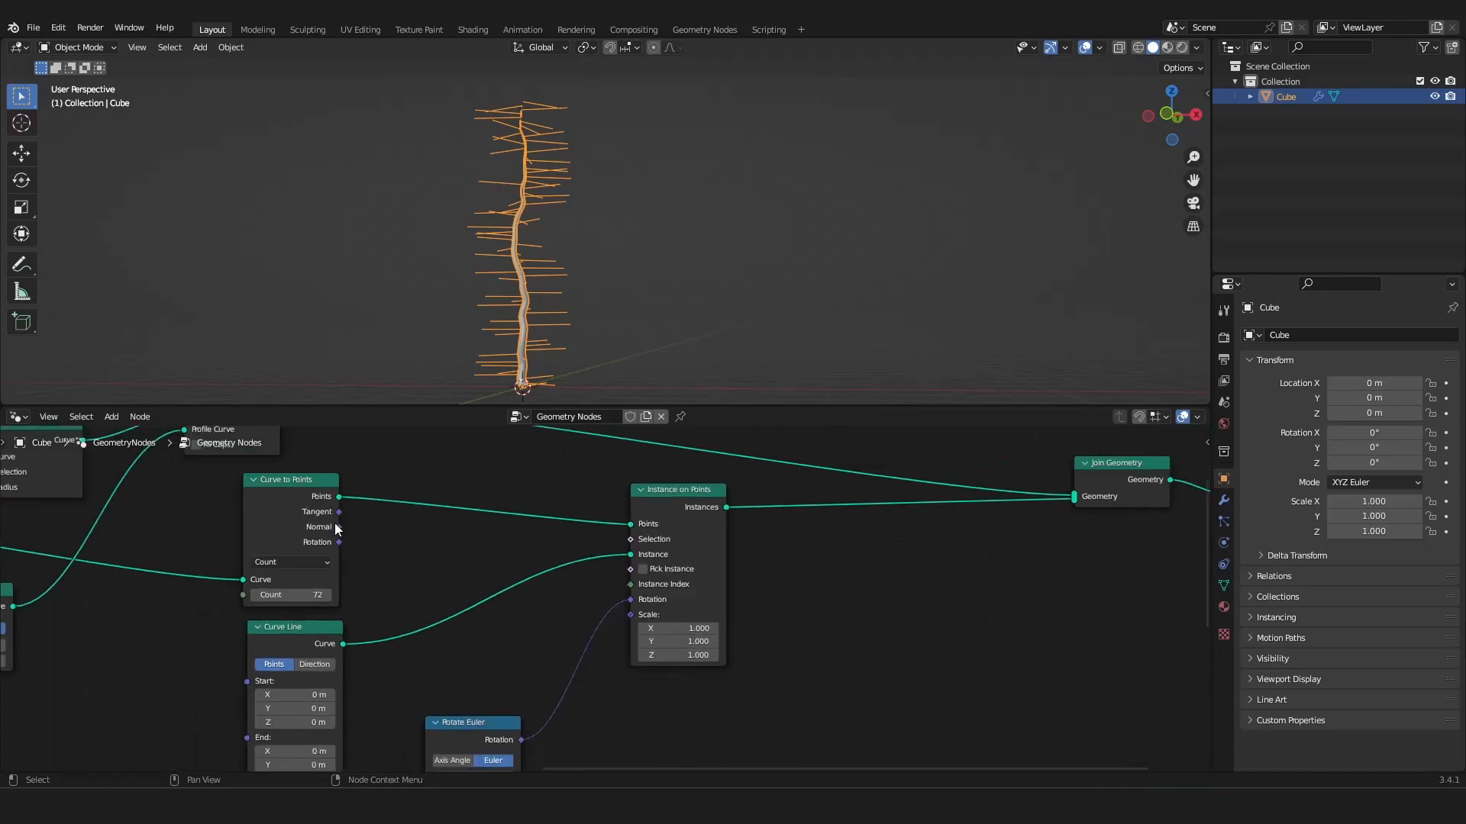
{"action": "scroll", "coordinate": [449, 528], "scroll_direction": "down", "scroll_amount": 3}
{"action": "middle_click_drag", "start_coordinate": [388, 543], "coordinate": [573, 558]}
{"action": "scroll", "coordinate": [534, 568], "scroll_direction": "up", "scroll_amount": 6}
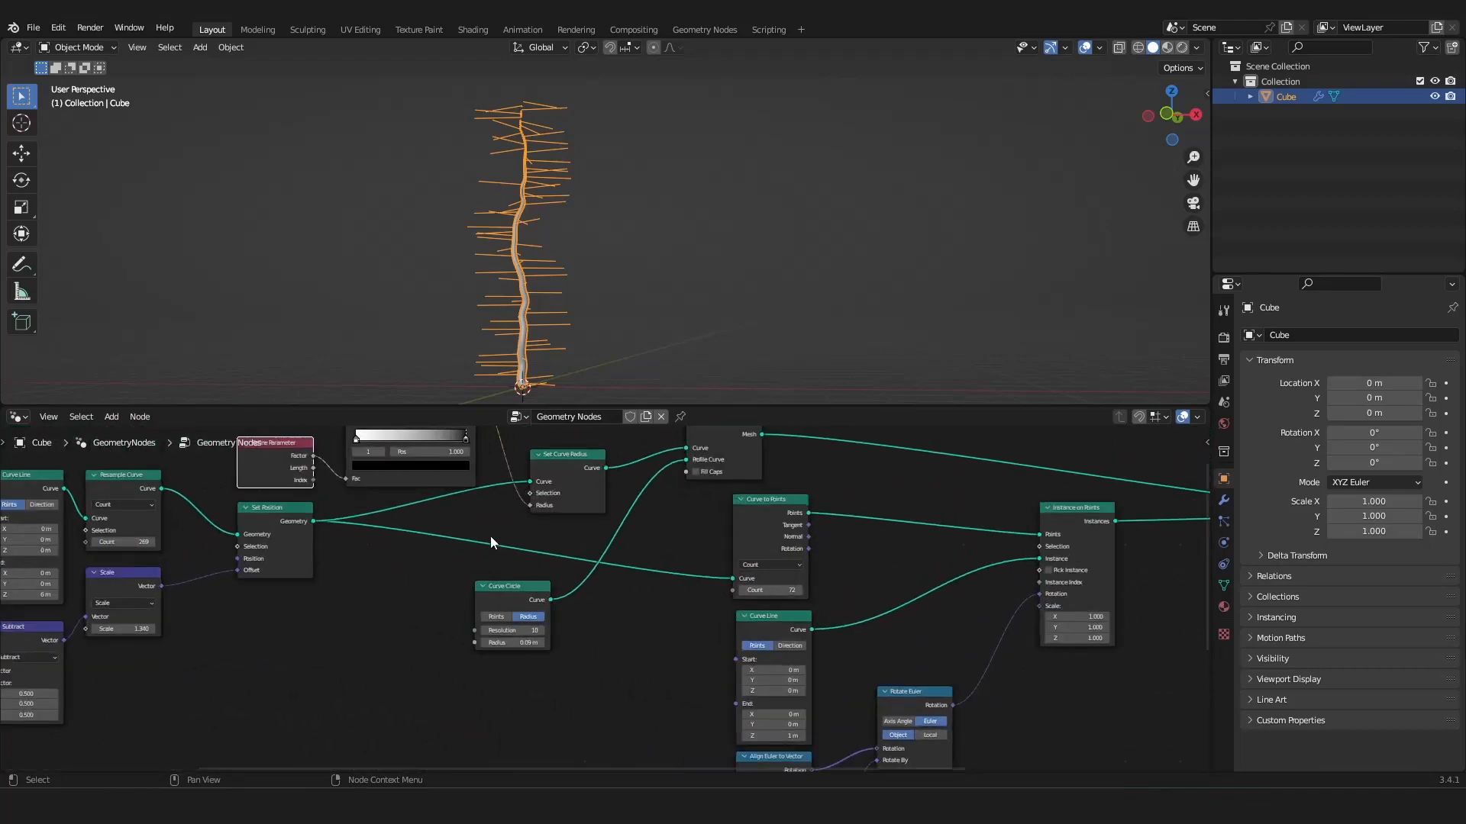
{"action": "middle_click_drag", "start_coordinate": [411, 525], "coordinate": [523, 566]}
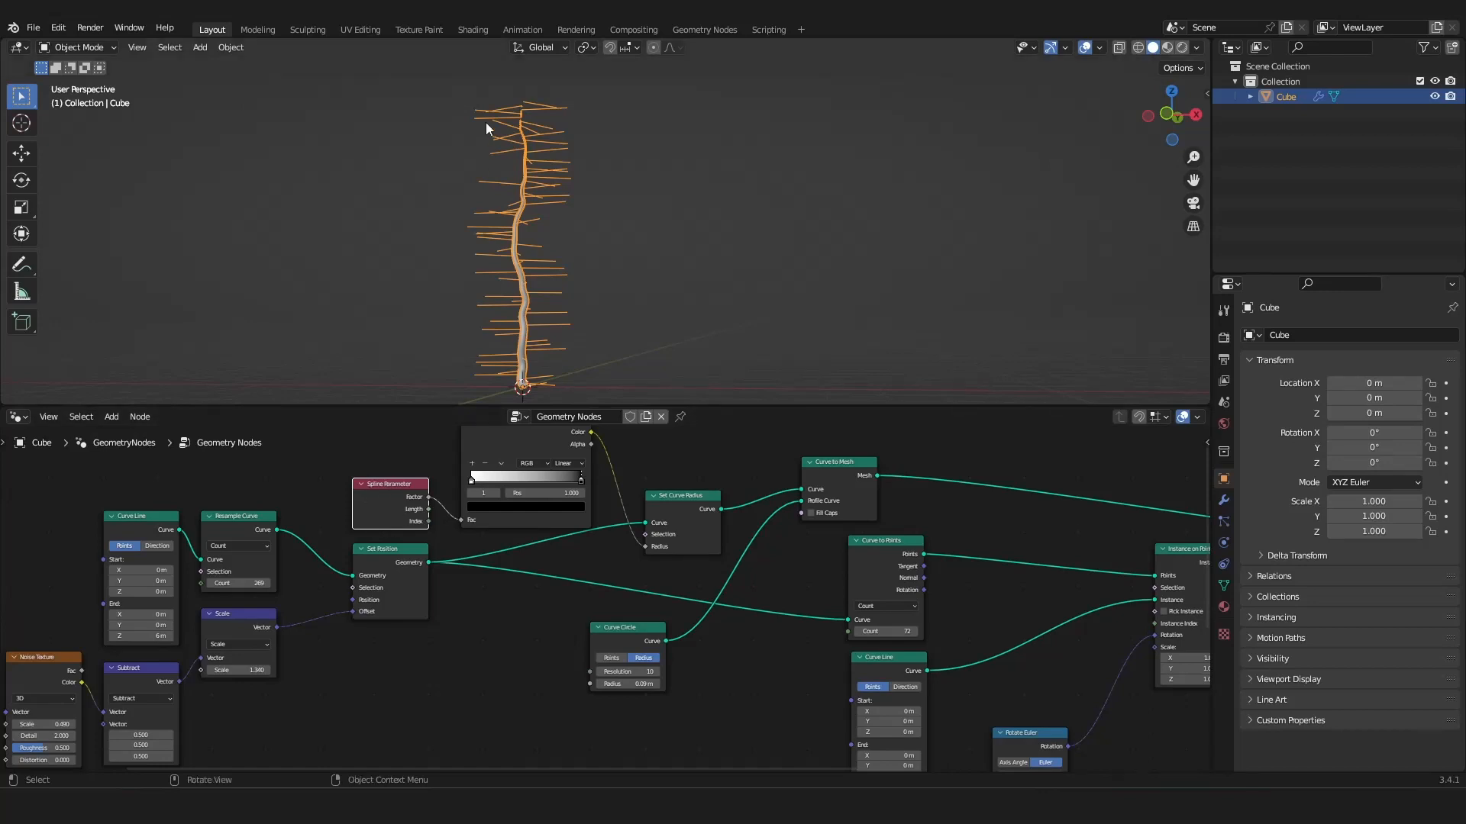
Insert a Capture Attribute node between Set Position and Set Curve Radius, and feed Spline Parameter's Factor into its Value.
{"action": "scroll", "coordinate": [504, 577], "scroll_direction": "up", "scroll_amount": 2}
{"action": "key", "text": "shift+a"}
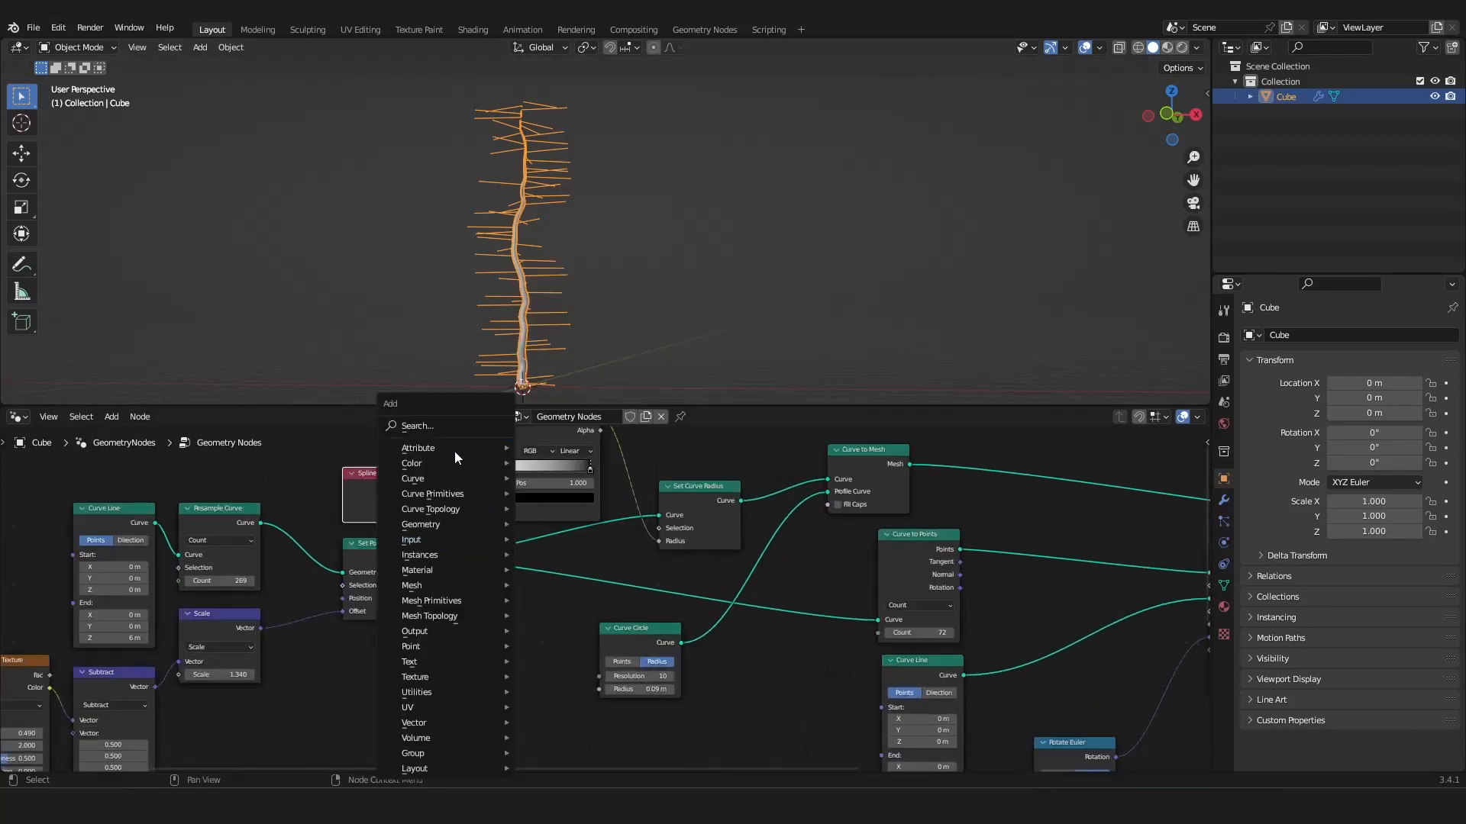
{"action": "mouse_move", "coordinate": [452, 447]}
{"action": "left_click", "coordinate": [571, 462]}
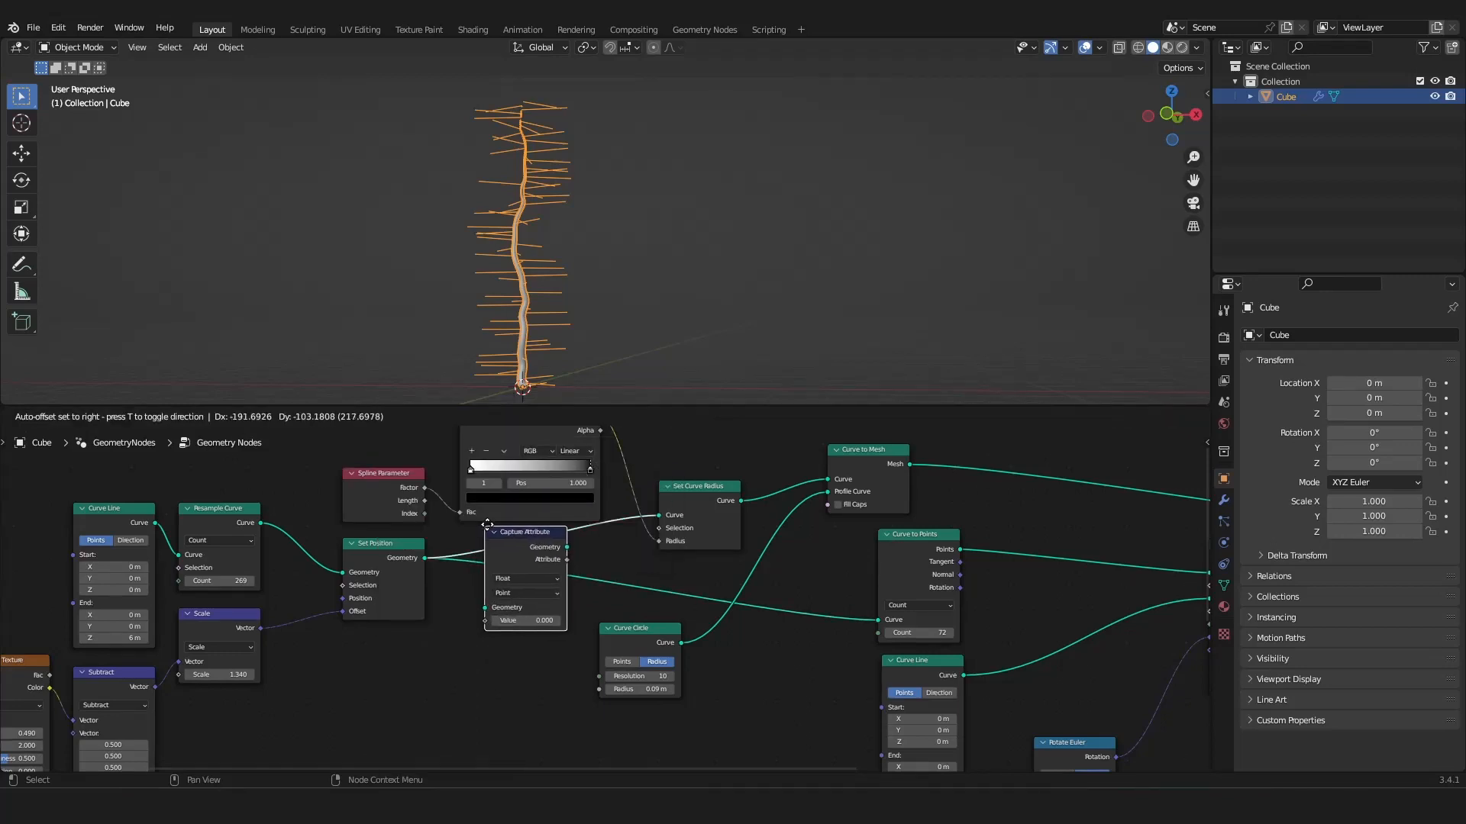
{"action": "left_click", "coordinate": [491, 528]}
{"action": "left_click_drag", "start_coordinate": [527, 530], "coordinate": [519, 533]}
{"action": "left_click_drag", "start_coordinate": [425, 489], "coordinate": [484, 619]}
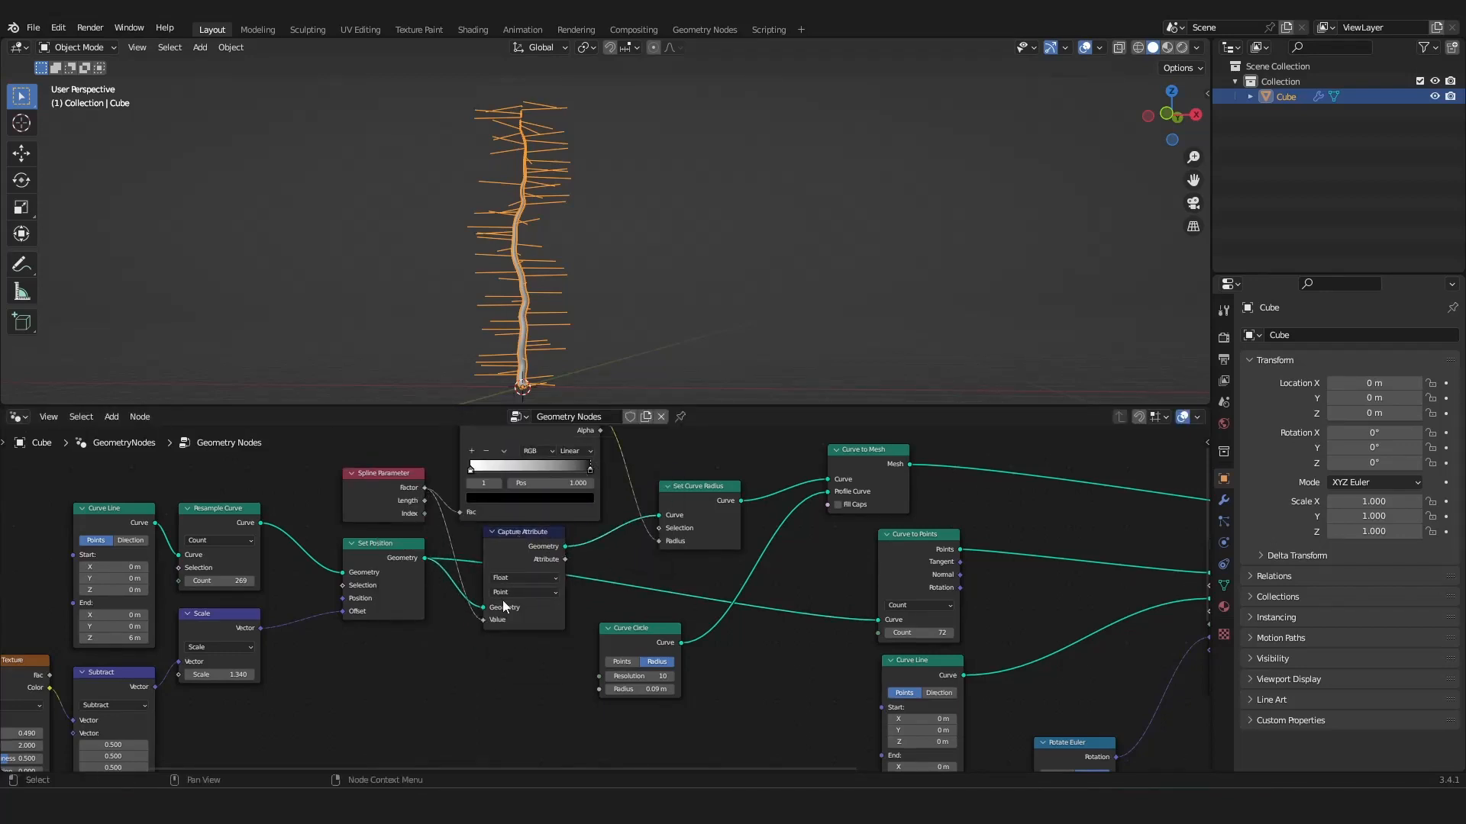
Link Capture Attribute's Attribute output to Instance on Points' Scale and its Geometry output to Curve to Points' Curve input.
{"action": "left_click_drag", "start_coordinate": [565, 560], "coordinate": [891, 650]}
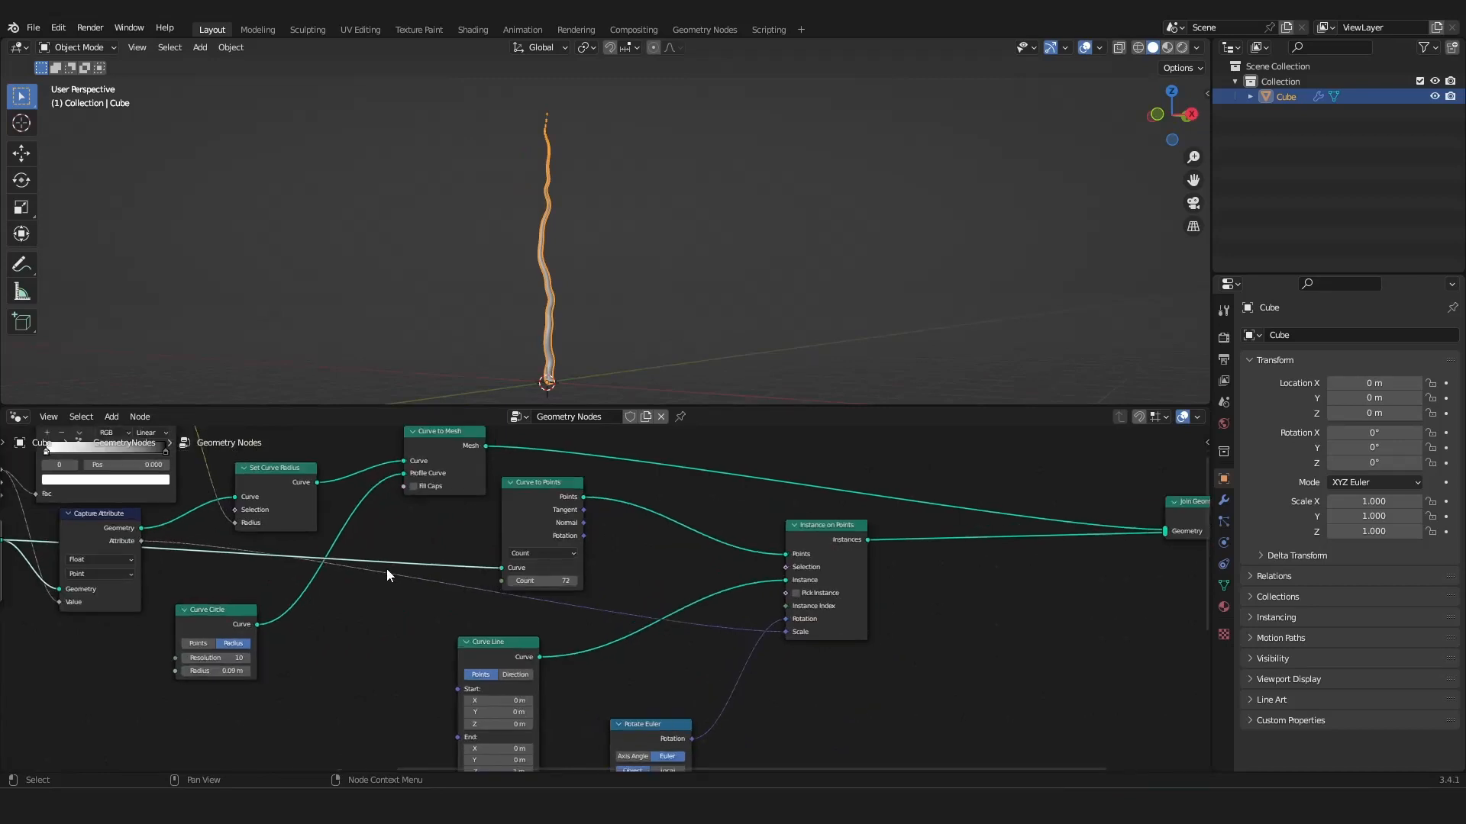
{"action": "middle_click_drag", "start_coordinate": [387, 569], "coordinate": [475, 567]}
{"action": "left_click_drag", "start_coordinate": [227, 527], "coordinate": [239, 496]}
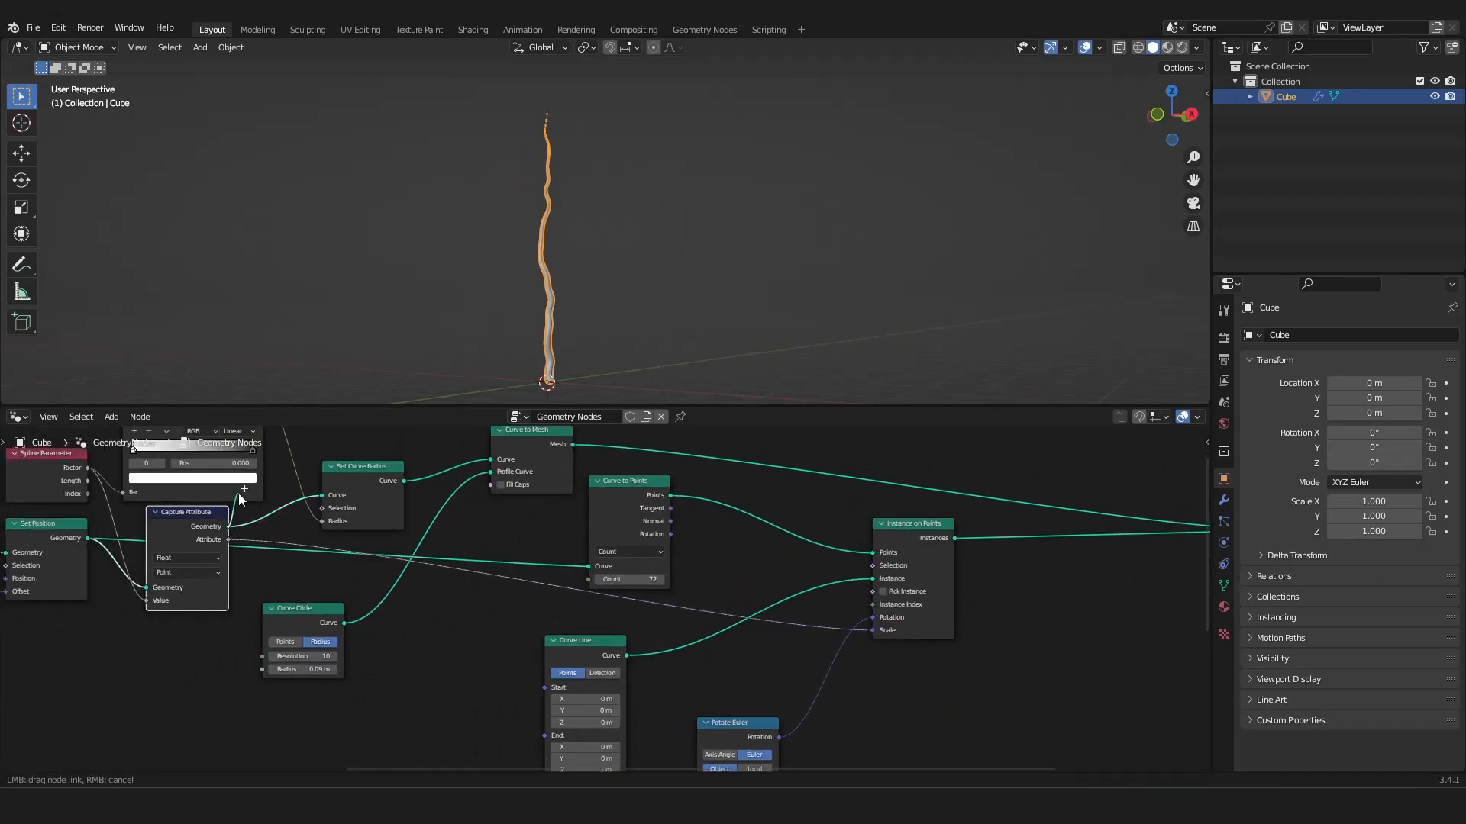
{"action": "left_click_drag", "start_coordinate": [602, 552], "coordinate": [596, 569]}
{"action": "scroll", "coordinate": [588, 569], "scroll_direction": "down", "scroll_amount": 2}
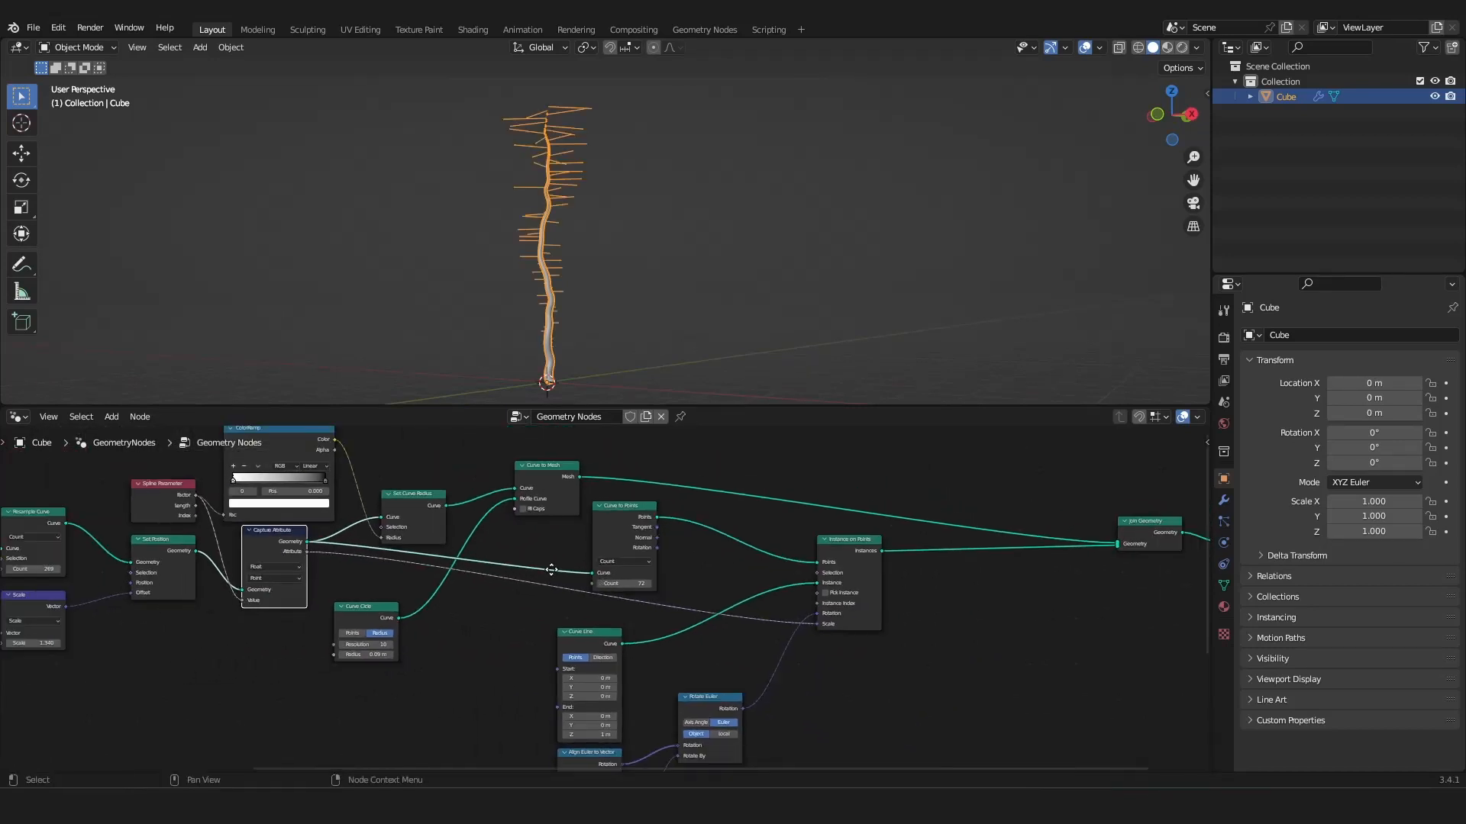
Insert a ColorRamp between the captured Attribute and Instance on Points' Scale, with white at the start and black at 1.000.
{"action": "middle_click_drag", "start_coordinate": [553, 569], "coordinate": [358, 532]}
{"action": "scroll", "coordinate": [336, 524], "scroll_direction": "up", "scroll_amount": 3}
{"action": "scroll", "coordinate": [336, 523], "scroll_direction": "down", "scroll_amount": 4}
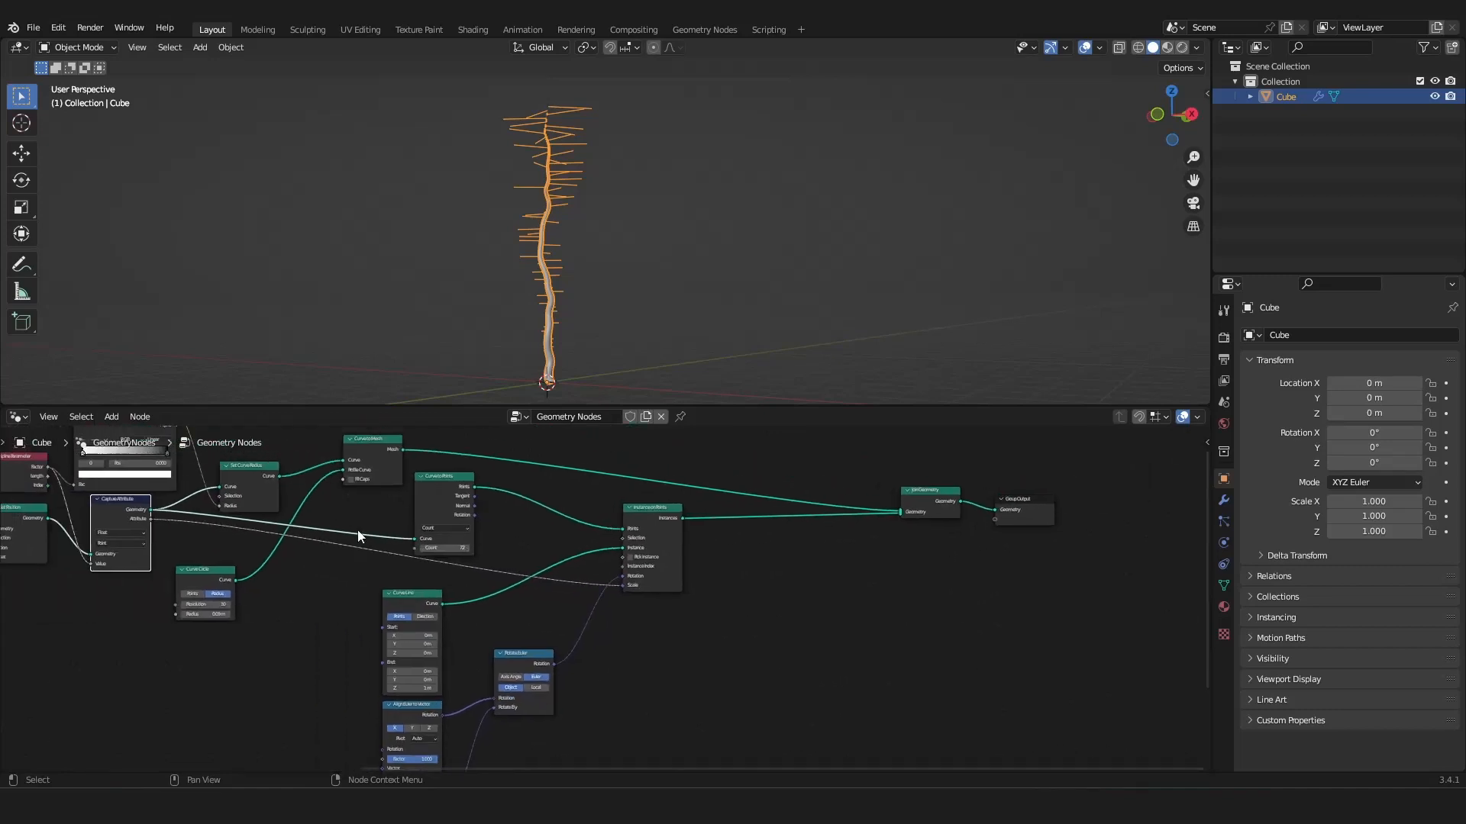
{"action": "scroll", "coordinate": [358, 531], "scroll_direction": "up", "scroll_amount": 2}
{"action": "scroll", "coordinate": [358, 536], "scroll_direction": "down", "scroll_amount": 1}
{"action": "scroll", "coordinate": [481, 501], "scroll_direction": "up", "scroll_amount": 1}
{"action": "key", "text": "shift+a"}
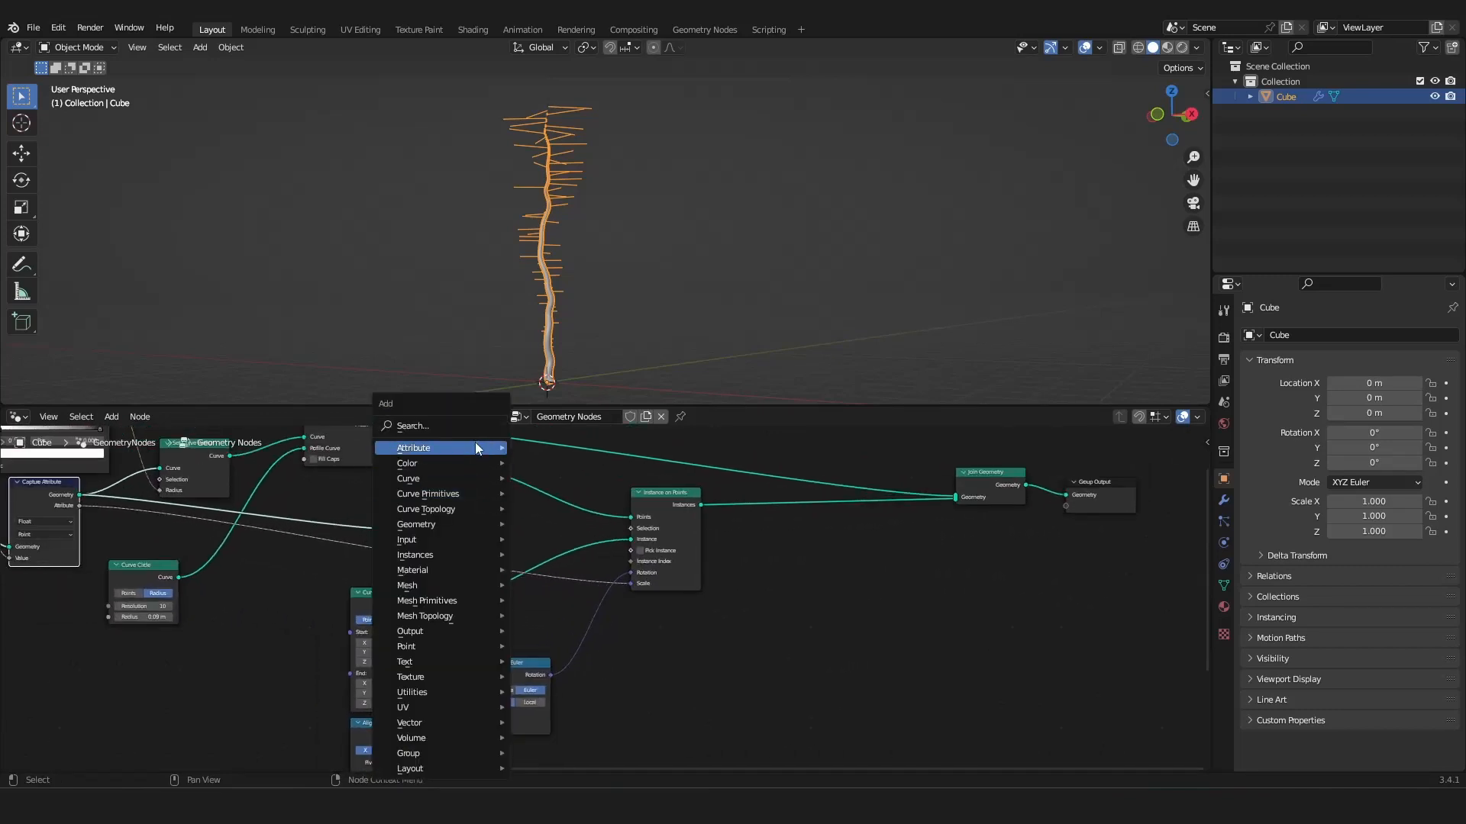
{"action": "type", "text": "colo"}
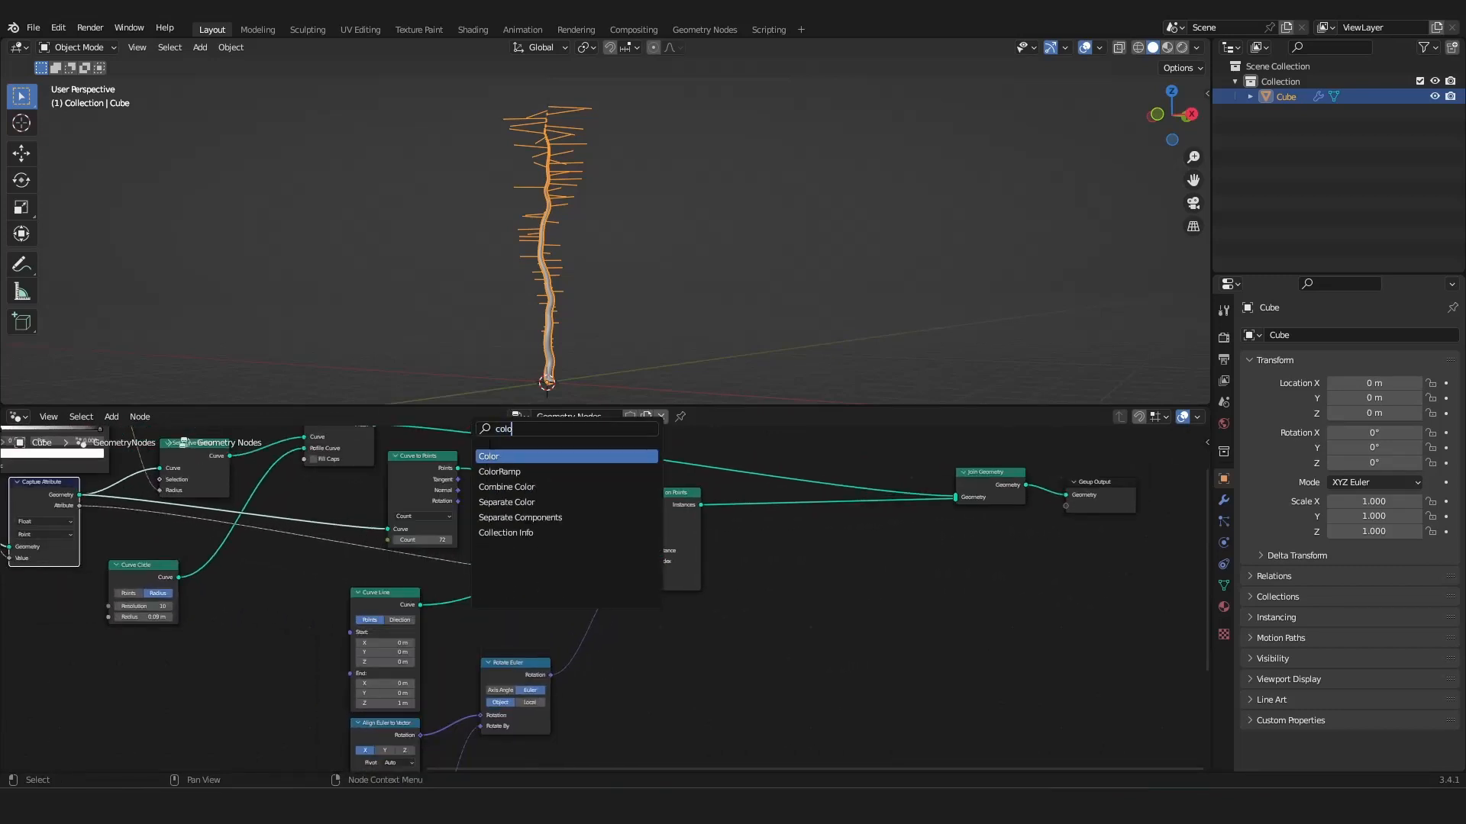
{"action": "left_click", "coordinate": [510, 471]}
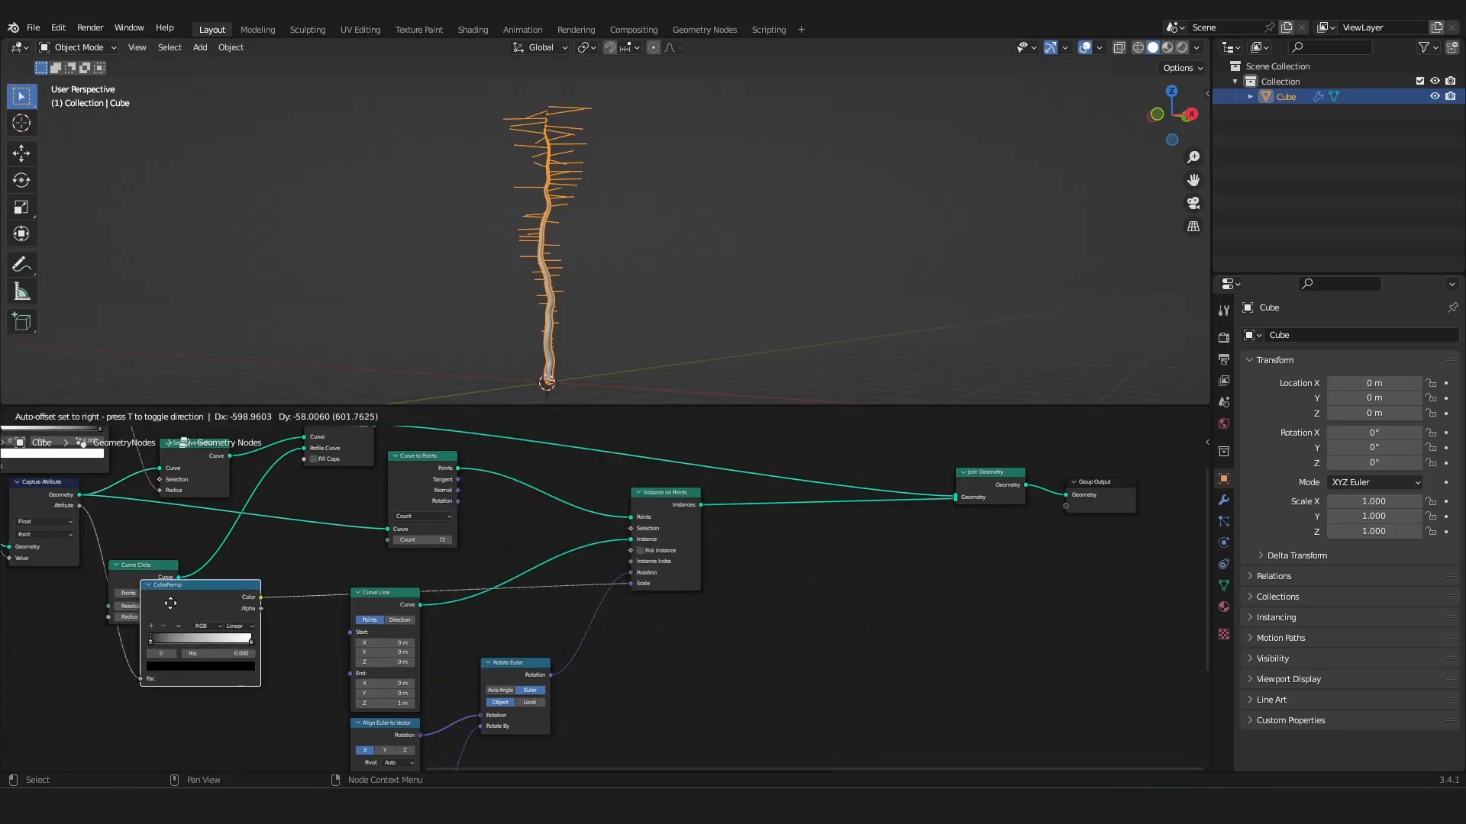
{"action": "left_click", "coordinate": [240, 590]}
{"action": "mouse_move", "coordinate": [321, 629]}
{"action": "left_mouse_down"}
{"action": "mouse_move", "coordinate": [223, 629]}
{"action": "mouse_move", "coordinate": [322, 631]}
{"action": "left_mouse_up"}
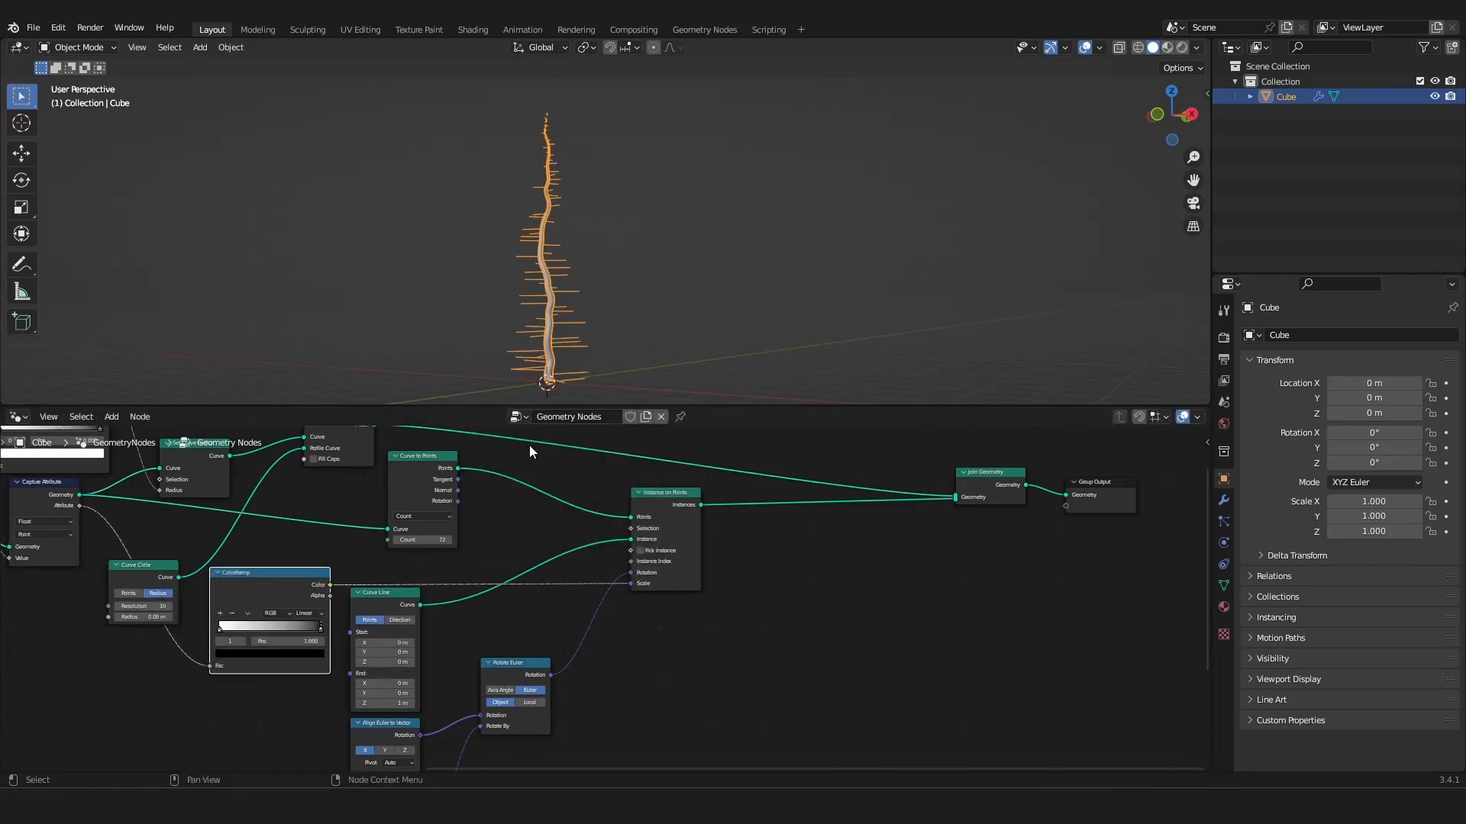
Inspect the tapering branches, try out another Count on Curve to Points, and return it to 72.
{"action": "scroll", "coordinate": [558, 374], "scroll_direction": "down", "scroll_amount": 2}
{"action": "middle_click_drag", "start_coordinate": [561, 375], "coordinate": [609, 368]}
{"action": "scroll", "coordinate": [609, 368], "scroll_direction": "up", "scroll_amount": 4}
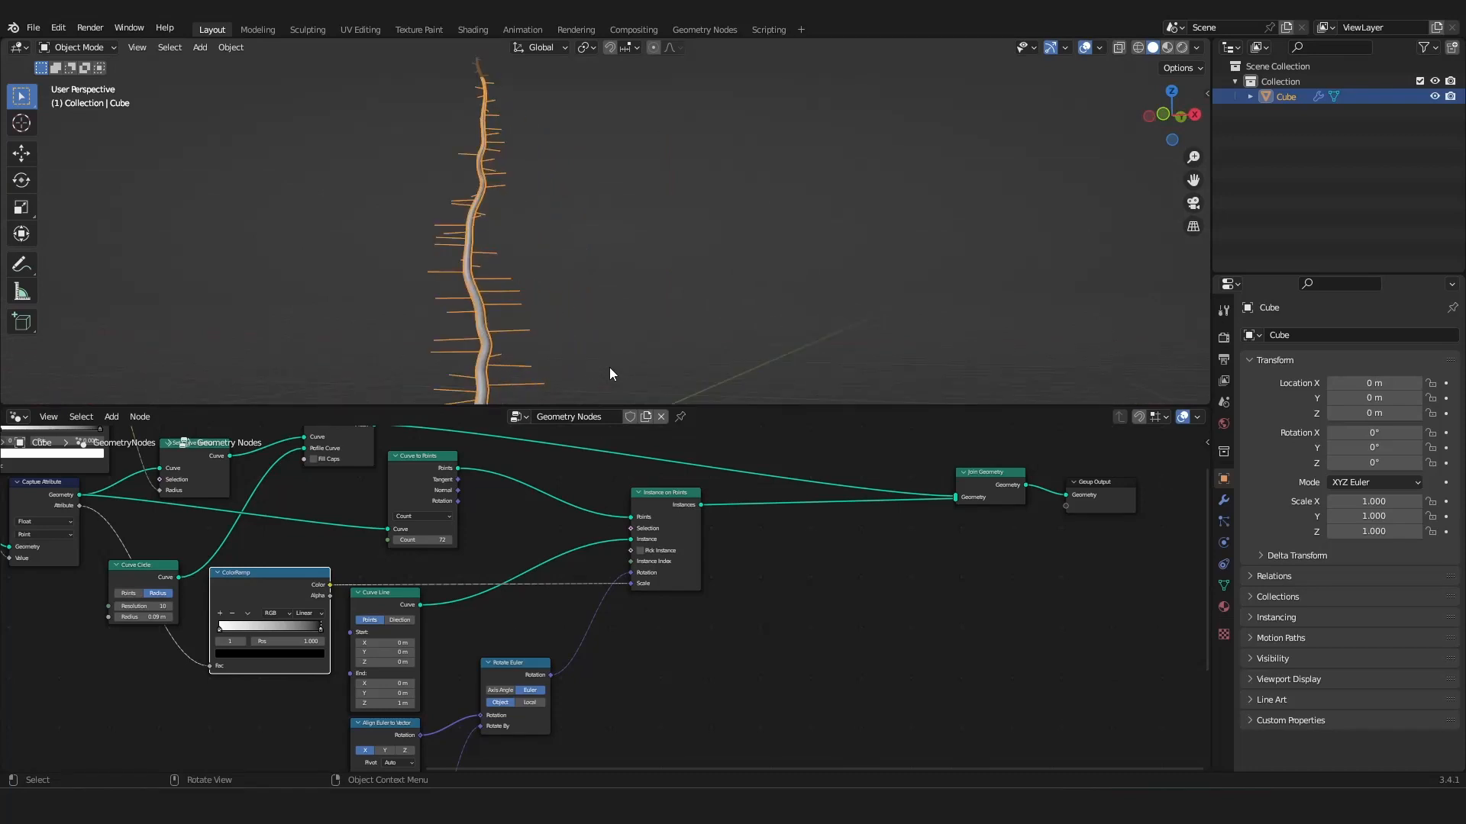
{"action": "scroll", "coordinate": [609, 368], "scroll_direction": "down", "scroll_amount": 2}
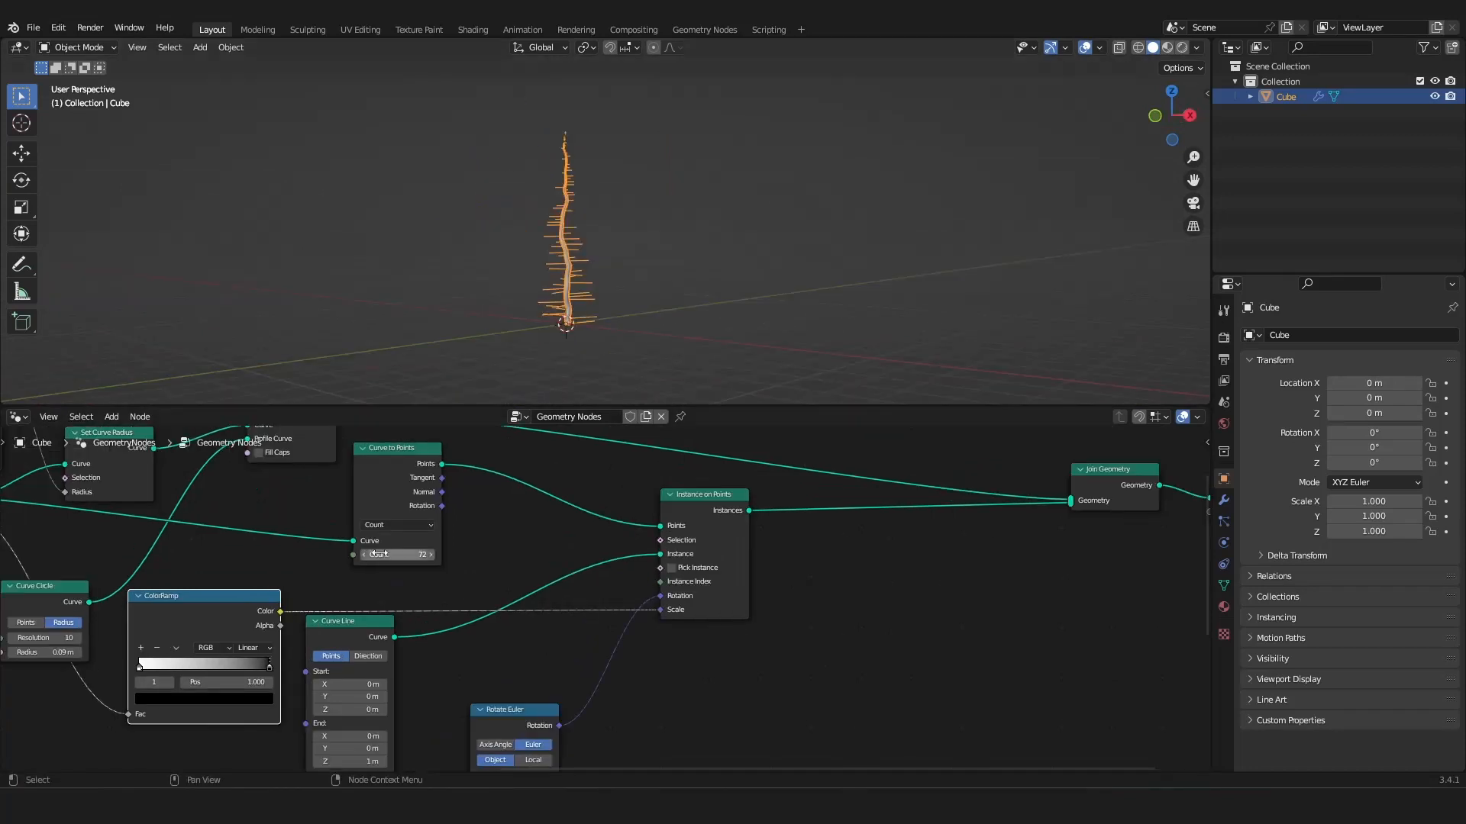
{"action": "mouse_move", "coordinate": [397, 555]}
{"action": "left_mouse_down"}
{"action": "mouse_move", "coordinate": [458, 555]}
{"action": "mouse_move", "coordinate": [408, 555]}
{"action": "left_mouse_up"}
{"action": "left_click_drag", "start_coordinate": [408, 555], "coordinate": [403, 555]}
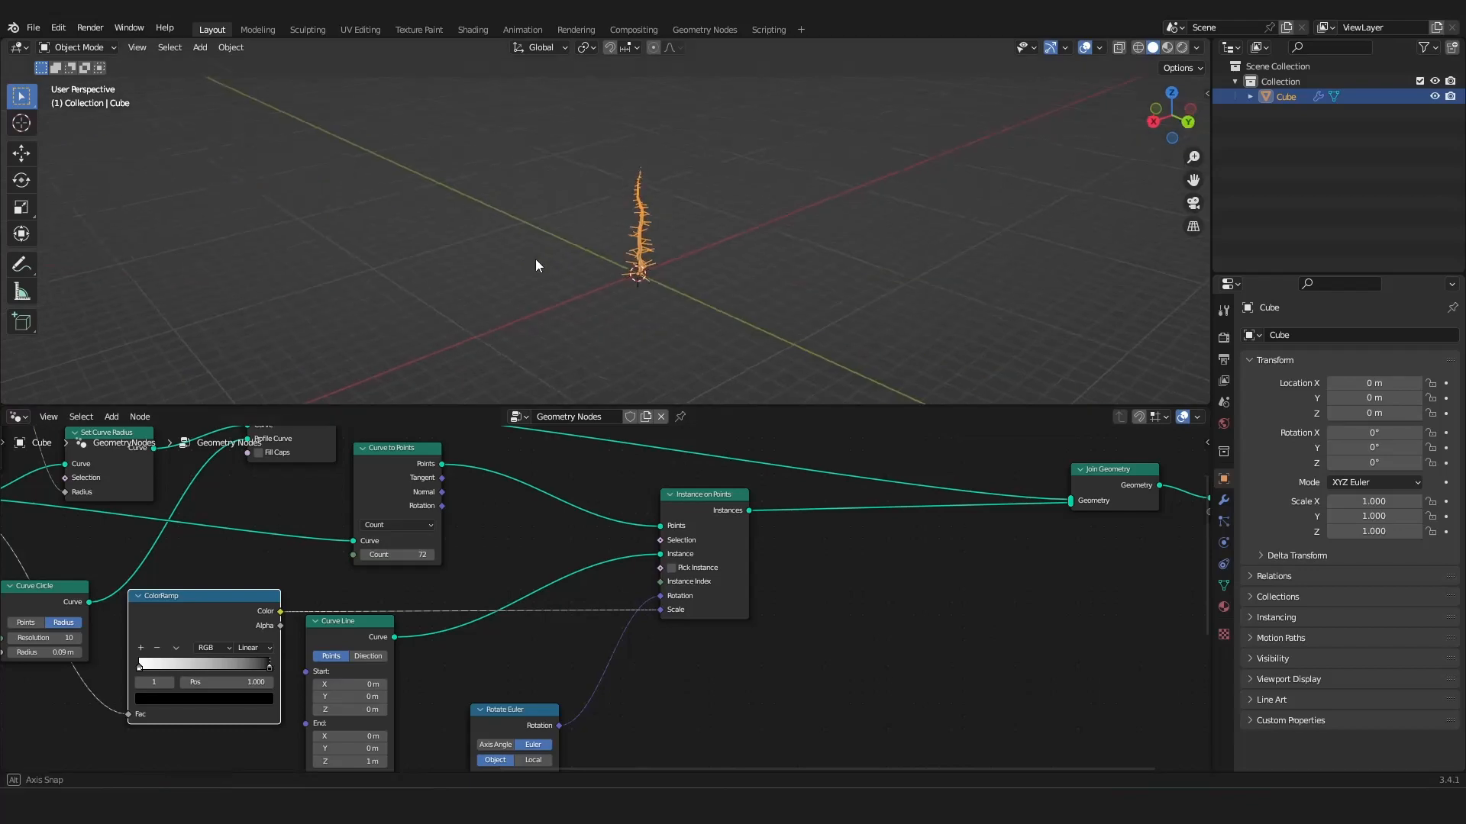
Set the branch Curve Line's End Z to 1.84 m and inspect the branches around the trunk.
{"action": "scroll", "coordinate": [551, 267], "scroll_direction": "up", "scroll_amount": 6}
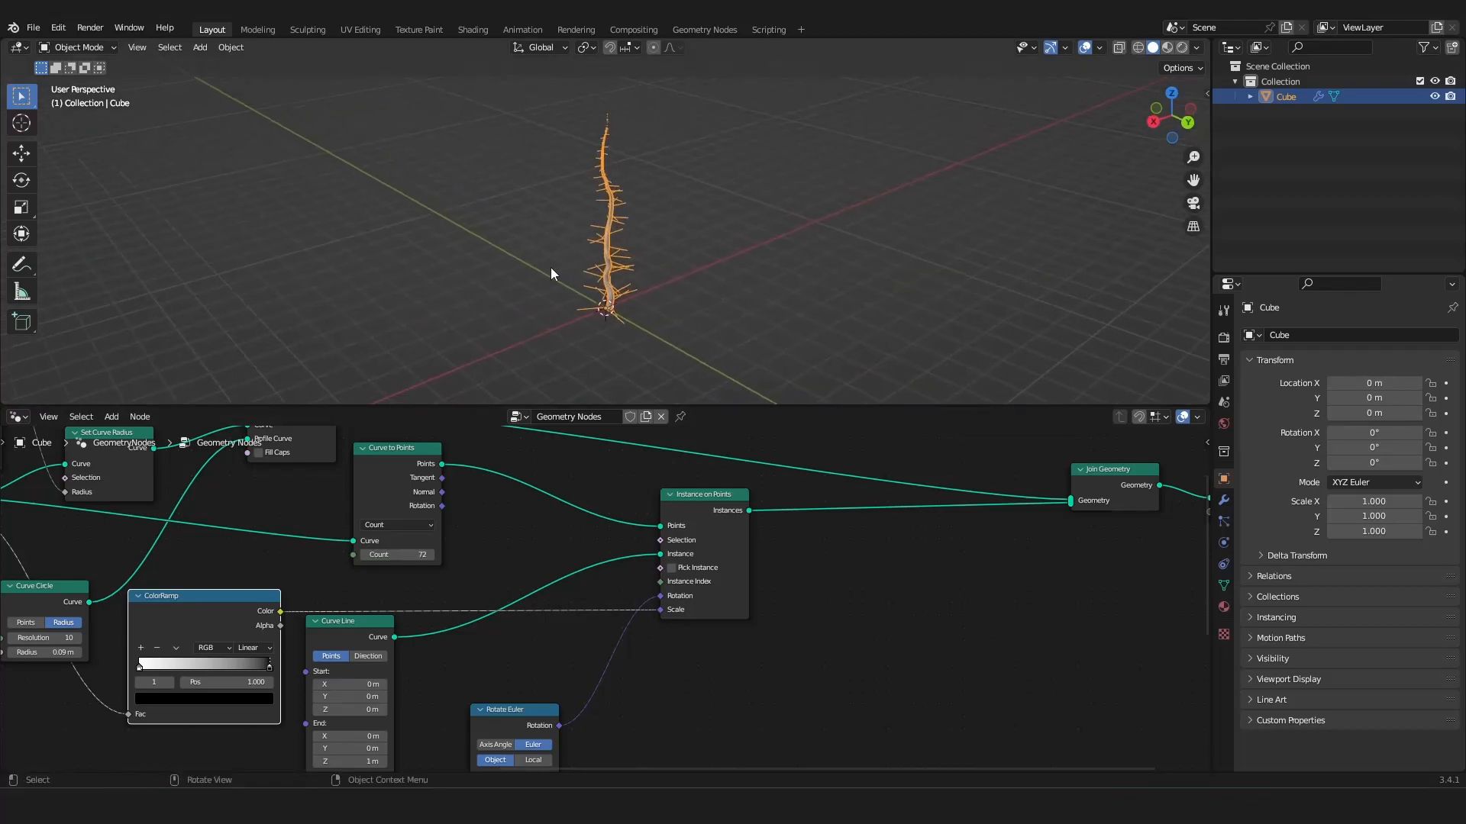
{"action": "scroll", "coordinate": [551, 267], "scroll_direction": "up", "scroll_amount": 6}
{"action": "scroll", "coordinate": [551, 268], "scroll_direction": "down", "scroll_amount": 9}
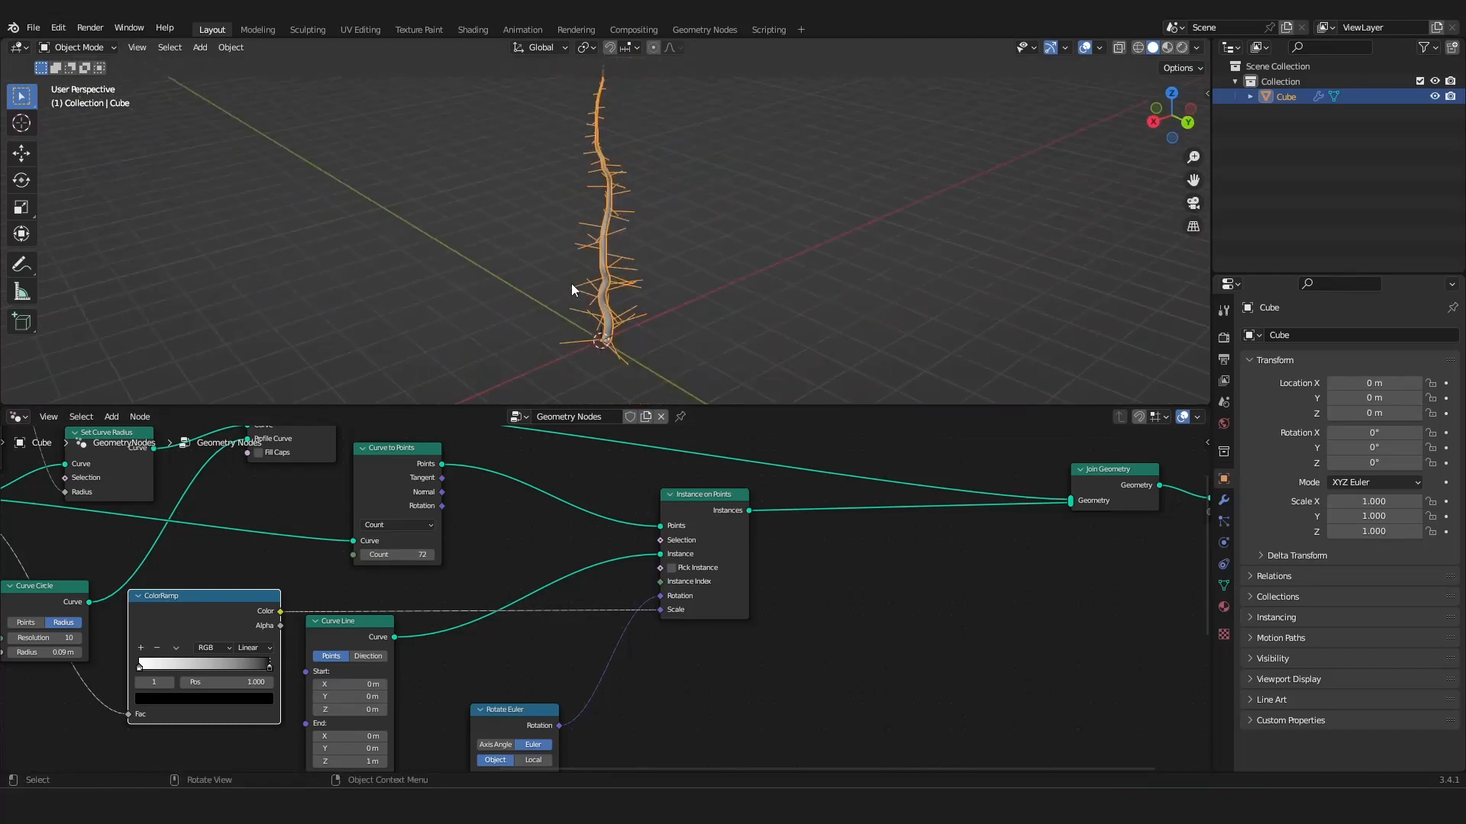
{"action": "middle_click_drag", "start_coordinate": [571, 283], "coordinate": [672, 256]}
{"action": "middle_click_drag", "start_coordinate": [552, 552], "coordinate": [603, 484]}
{"action": "scroll", "coordinate": [603, 484], "scroll_direction": "down", "scroll_amount": 2}
{"action": "scroll", "coordinate": [859, 196], "scroll_direction": "up", "scroll_amount": 5}
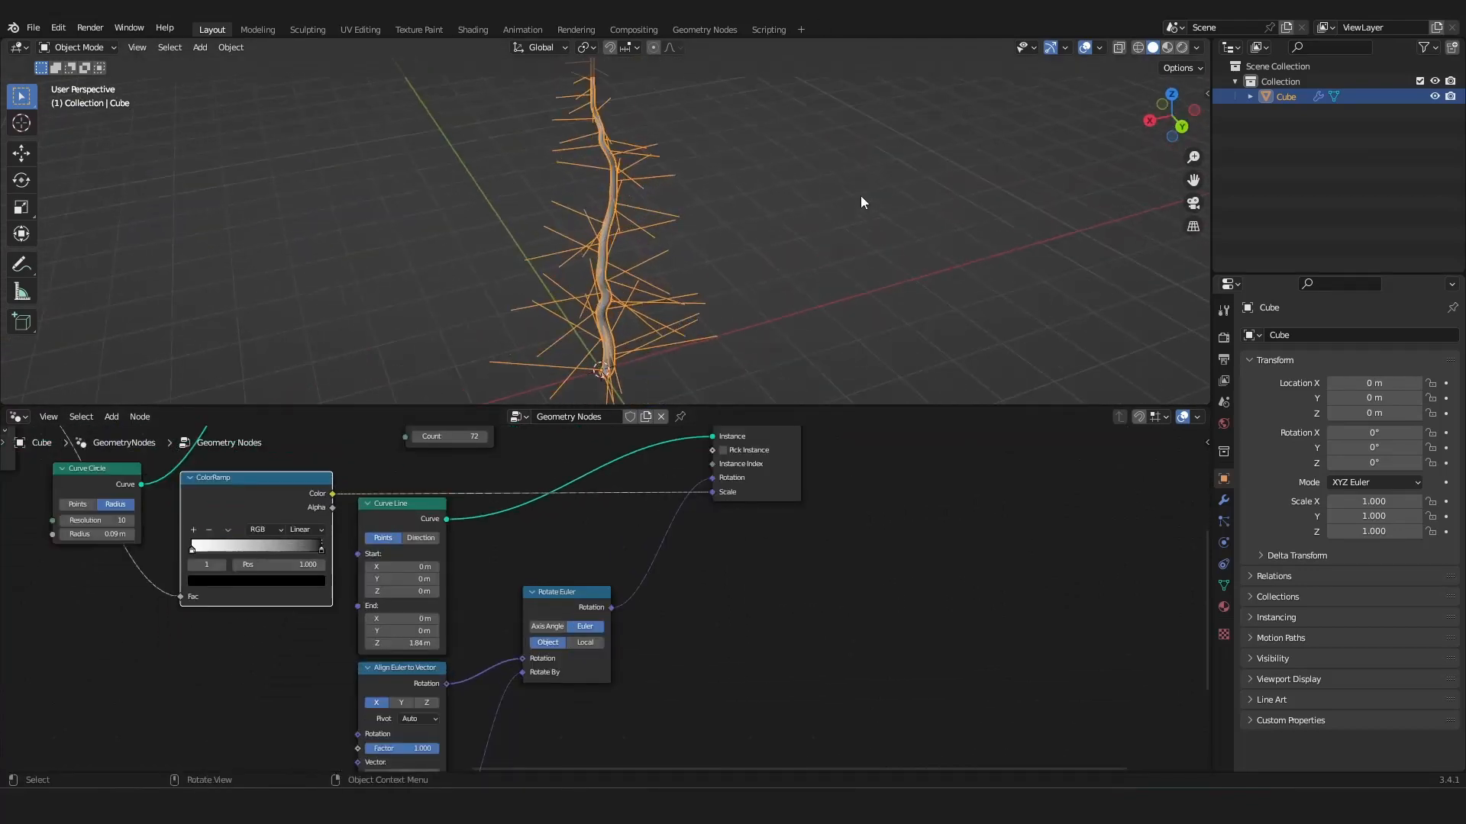
{"action": "middle_click_drag", "start_coordinate": [792, 233], "coordinate": [821, 244]}
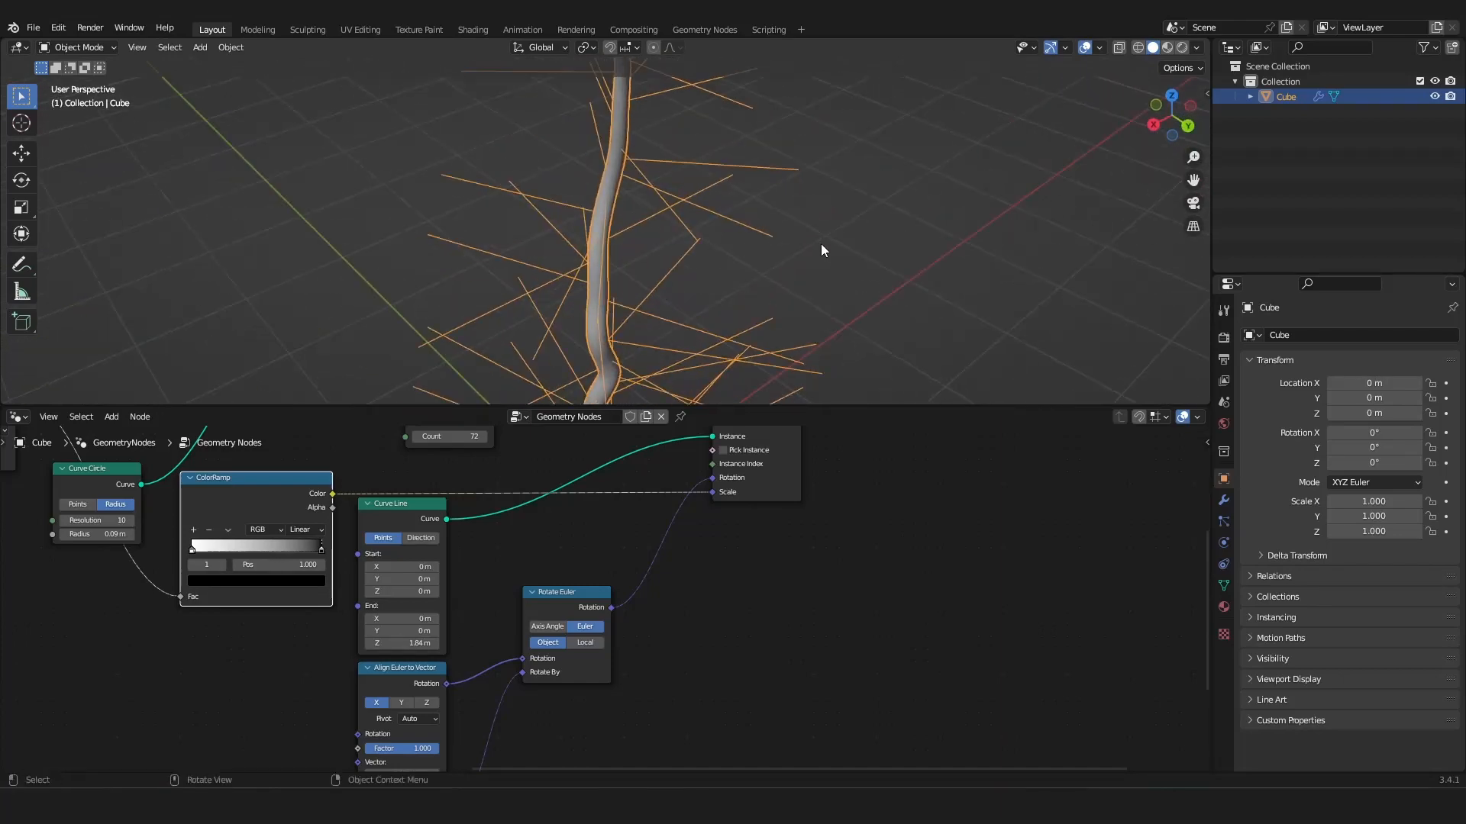
{"action": "scroll", "coordinate": [608, 493], "scroll_direction": "down", "scroll_amount": 10}
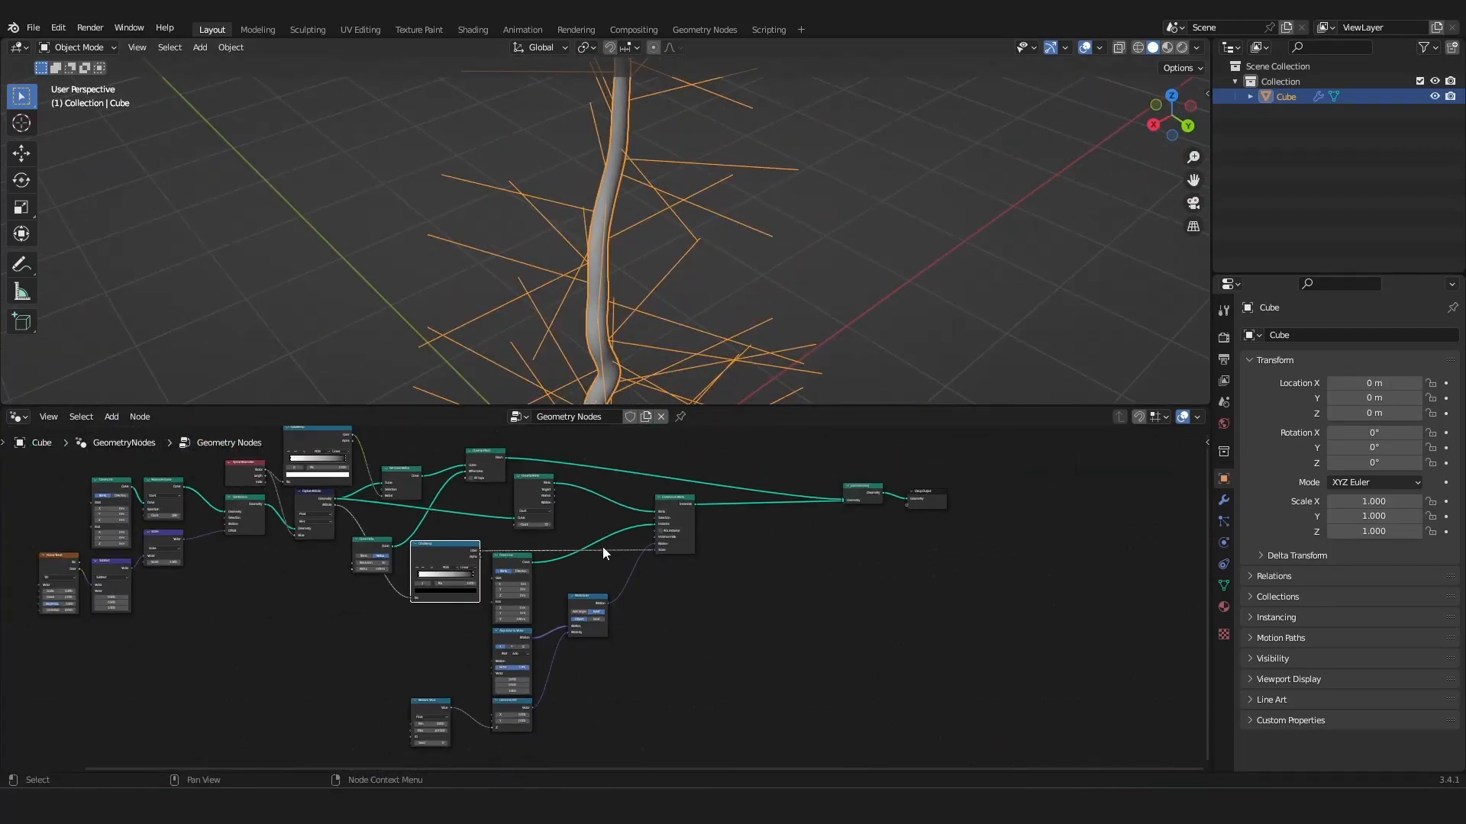
{"action": "middle_click_drag", "start_coordinate": [602, 547], "coordinate": [560, 576]}
{"action": "scroll", "coordinate": [457, 574], "scroll_direction": "up", "scroll_amount": 6}
{"action": "scroll", "coordinate": [528, 566], "scroll_direction": "down", "scroll_amount": 5}
{"action": "scroll", "coordinate": [552, 567], "scroll_direction": "up", "scroll_amount": 6}
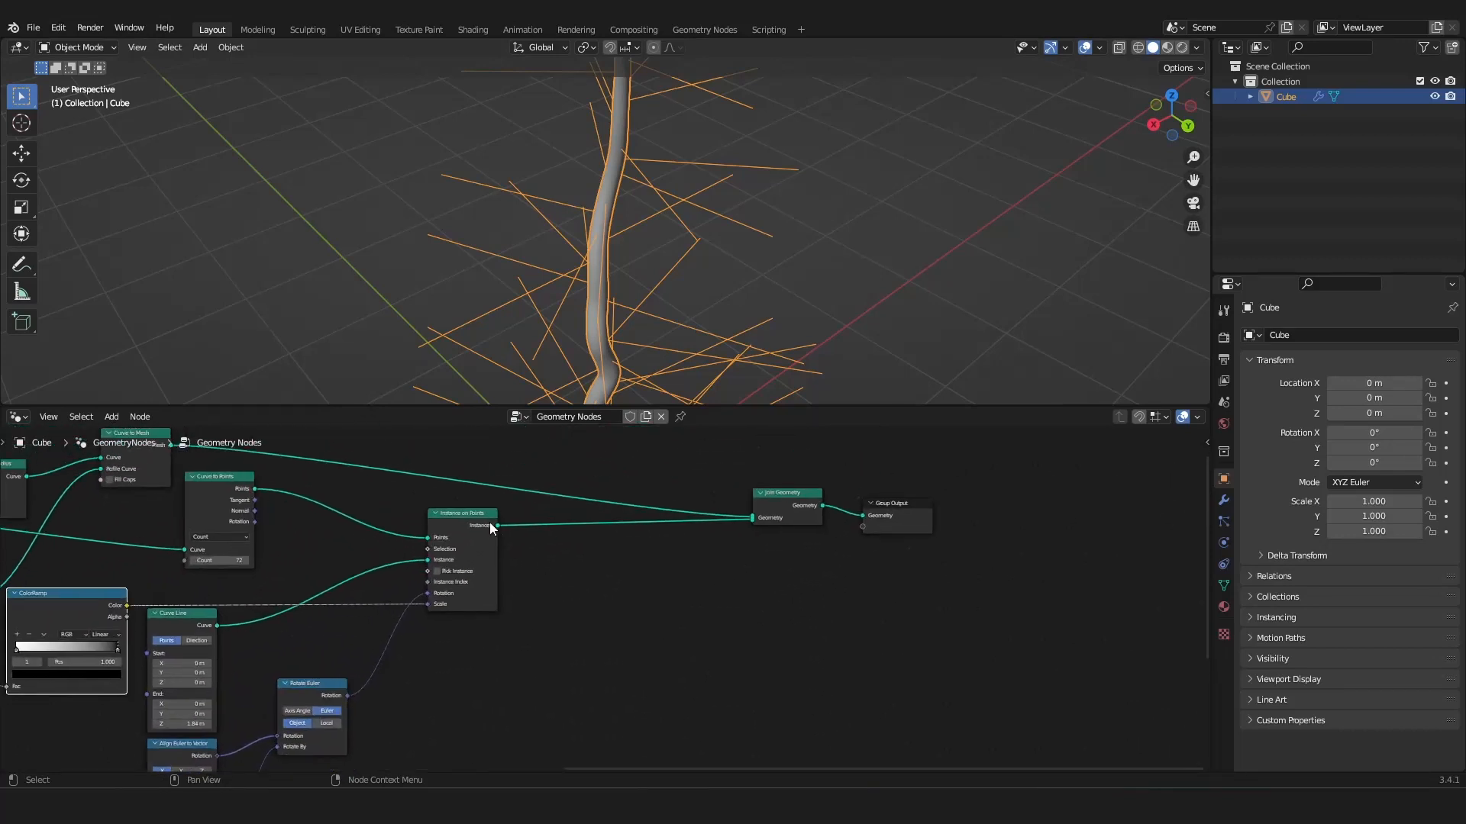
{"action": "mouse_move", "coordinate": [476, 530]}
{"action": "left_mouse_down"}
{"action": "mouse_move", "coordinate": [474, 597]}
{"action": "mouse_move", "coordinate": [479, 555]}
{"action": "left_mouse_up"}
{"action": "right_click", "coordinate": [479, 555]}
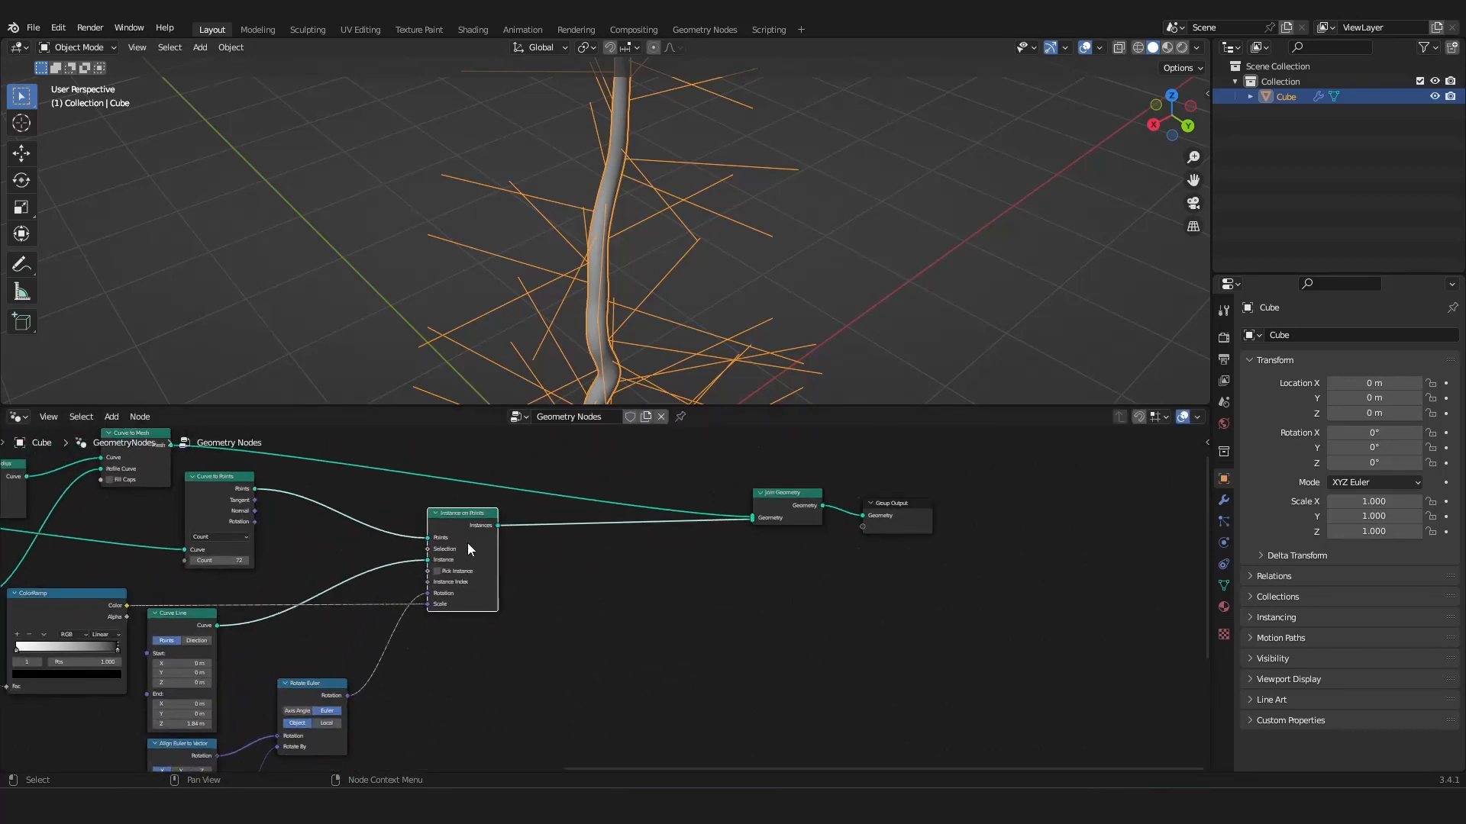
{"action": "mouse_move", "coordinate": [457, 536]}
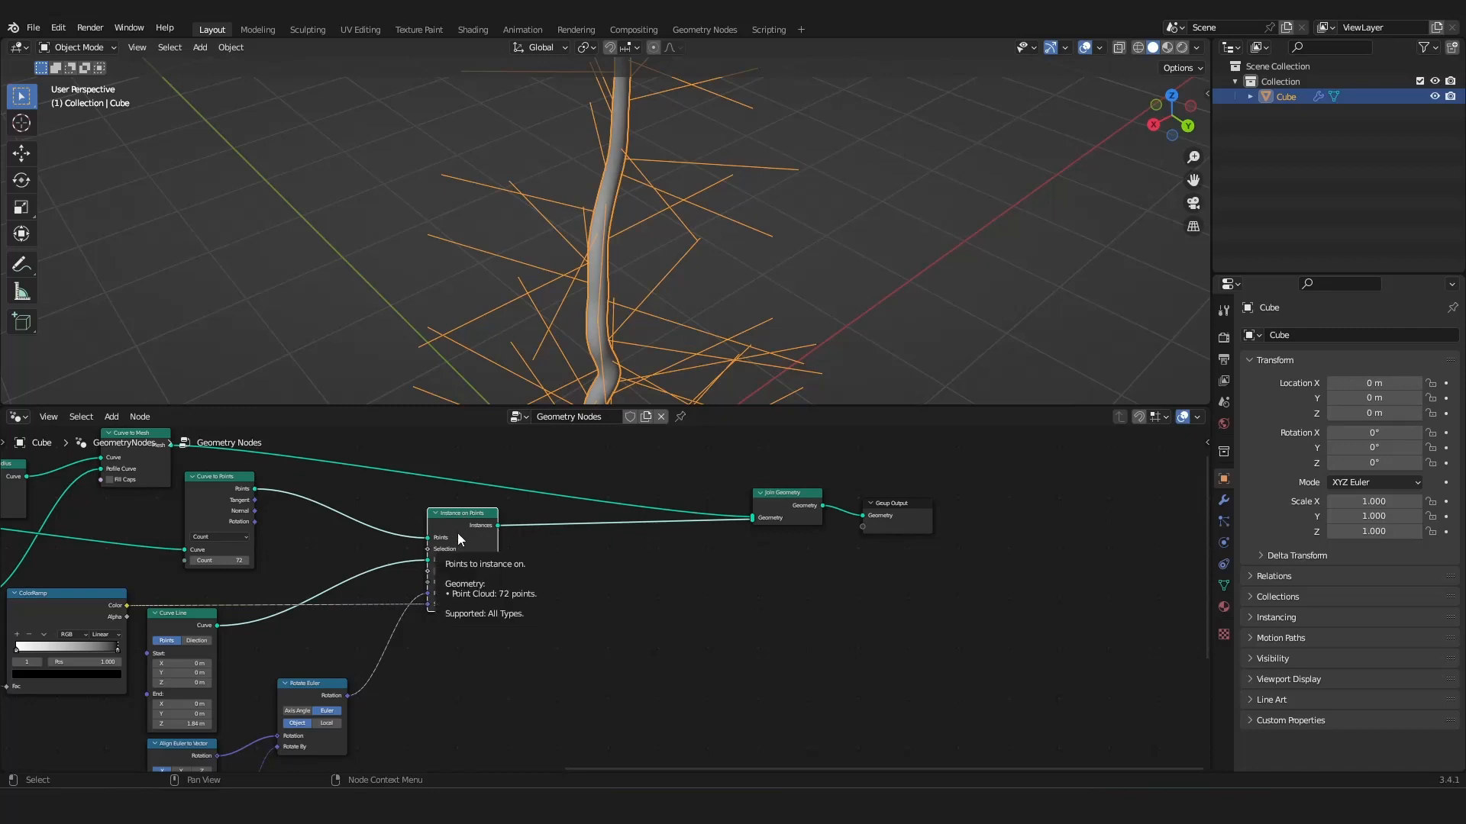
{"action": "key", "text": "shift+d"}
{"action": "left_click", "coordinate": [686, 567]}
{"action": "key", "text": "x"}
{"action": "scroll", "coordinate": [687, 566], "scroll_direction": "up", "scroll_amount": 5}
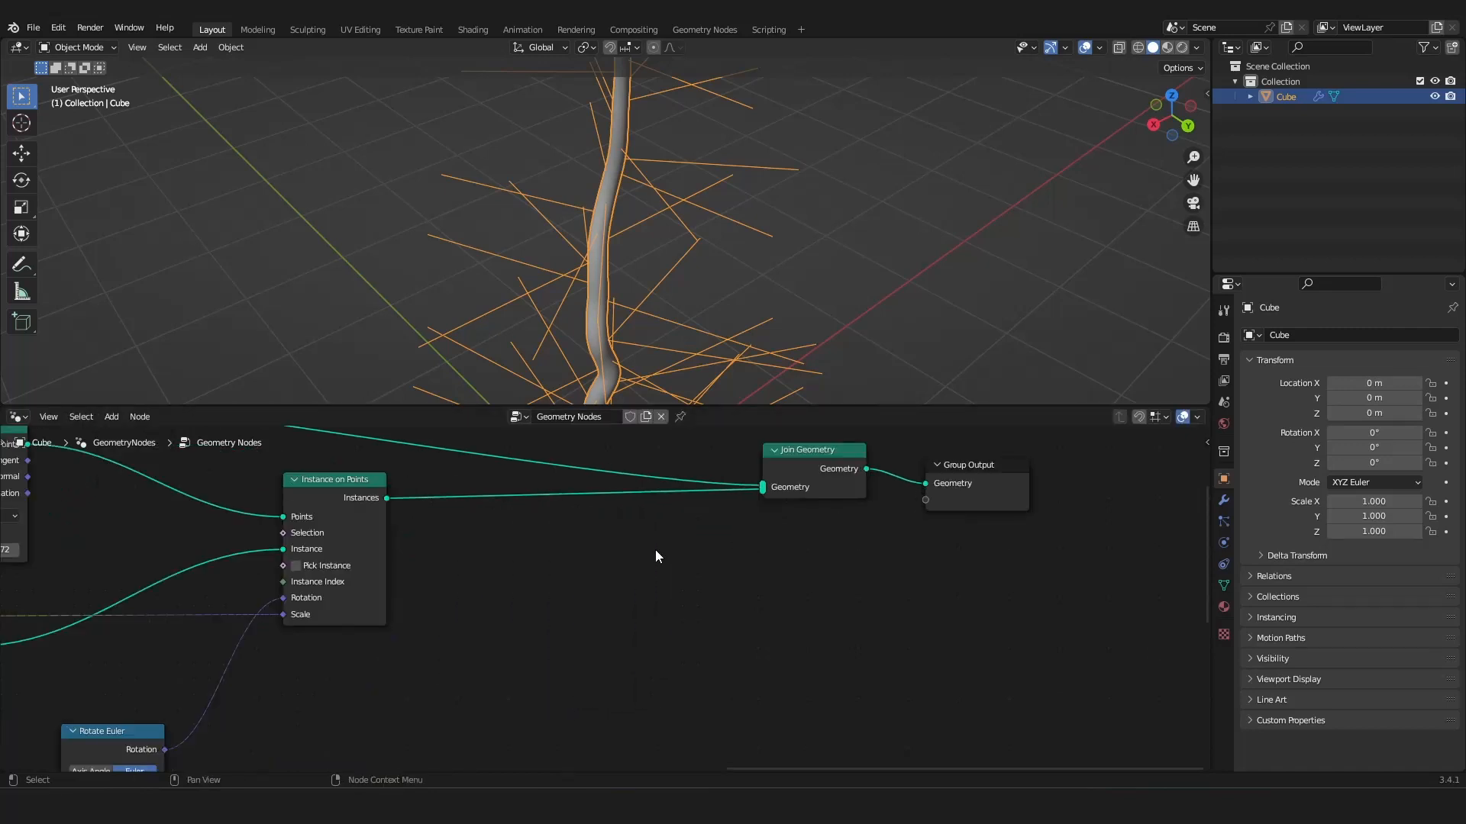
Insert a Curve to Mesh node between Instance on Points and Join Geometry.
{"action": "scroll", "coordinate": [606, 595], "scroll_direction": "down", "scroll_amount": 6}
{"action": "scroll", "coordinate": [542, 600], "scroll_direction": "down", "scroll_amount": 7}
{"action": "scroll", "coordinate": [550, 607], "scroll_direction": "up", "scroll_amount": 8}
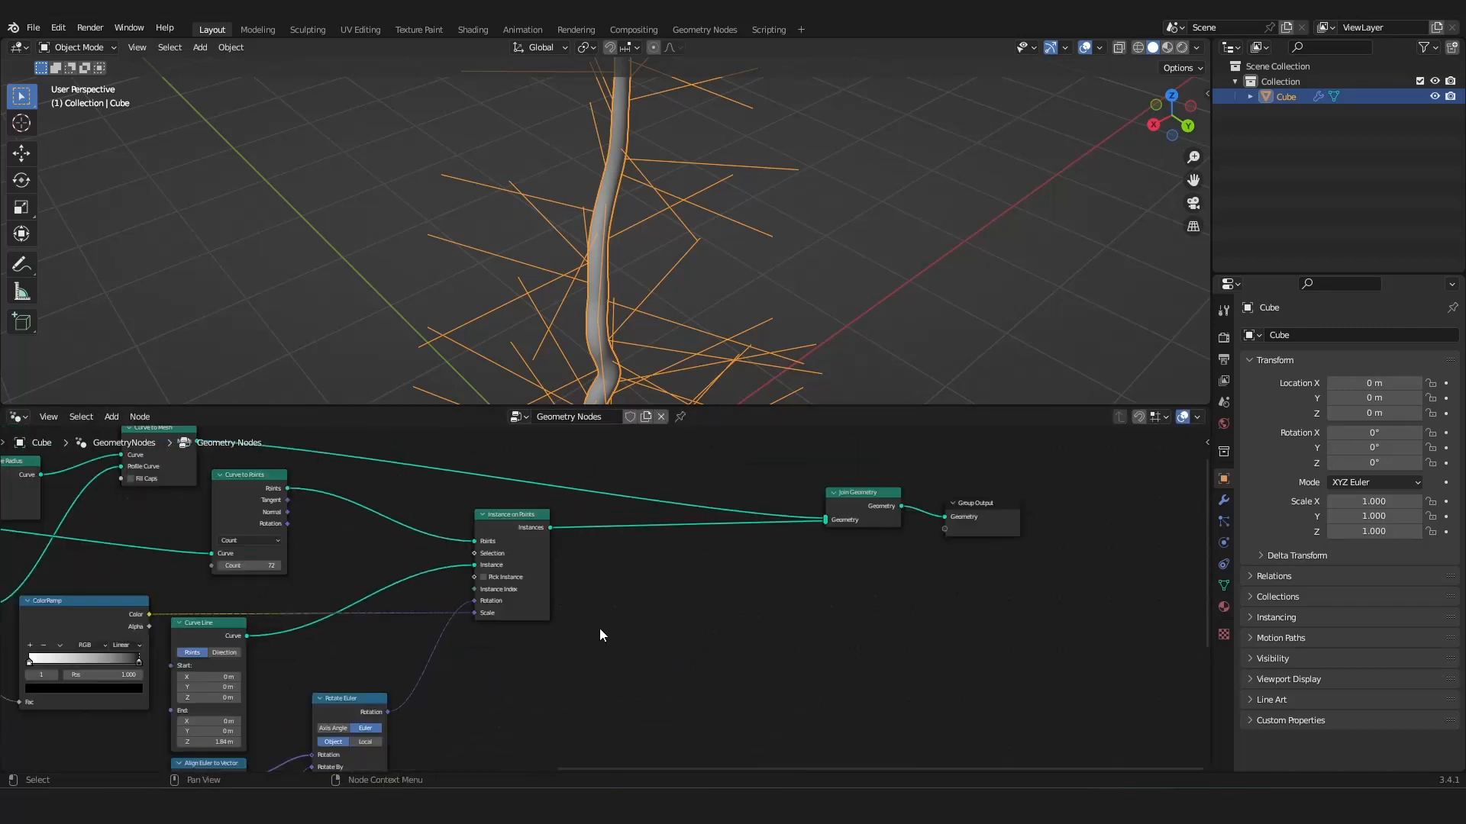
{"action": "left_click", "coordinate": [548, 533]}
{"action": "key", "text": "shift+a"}
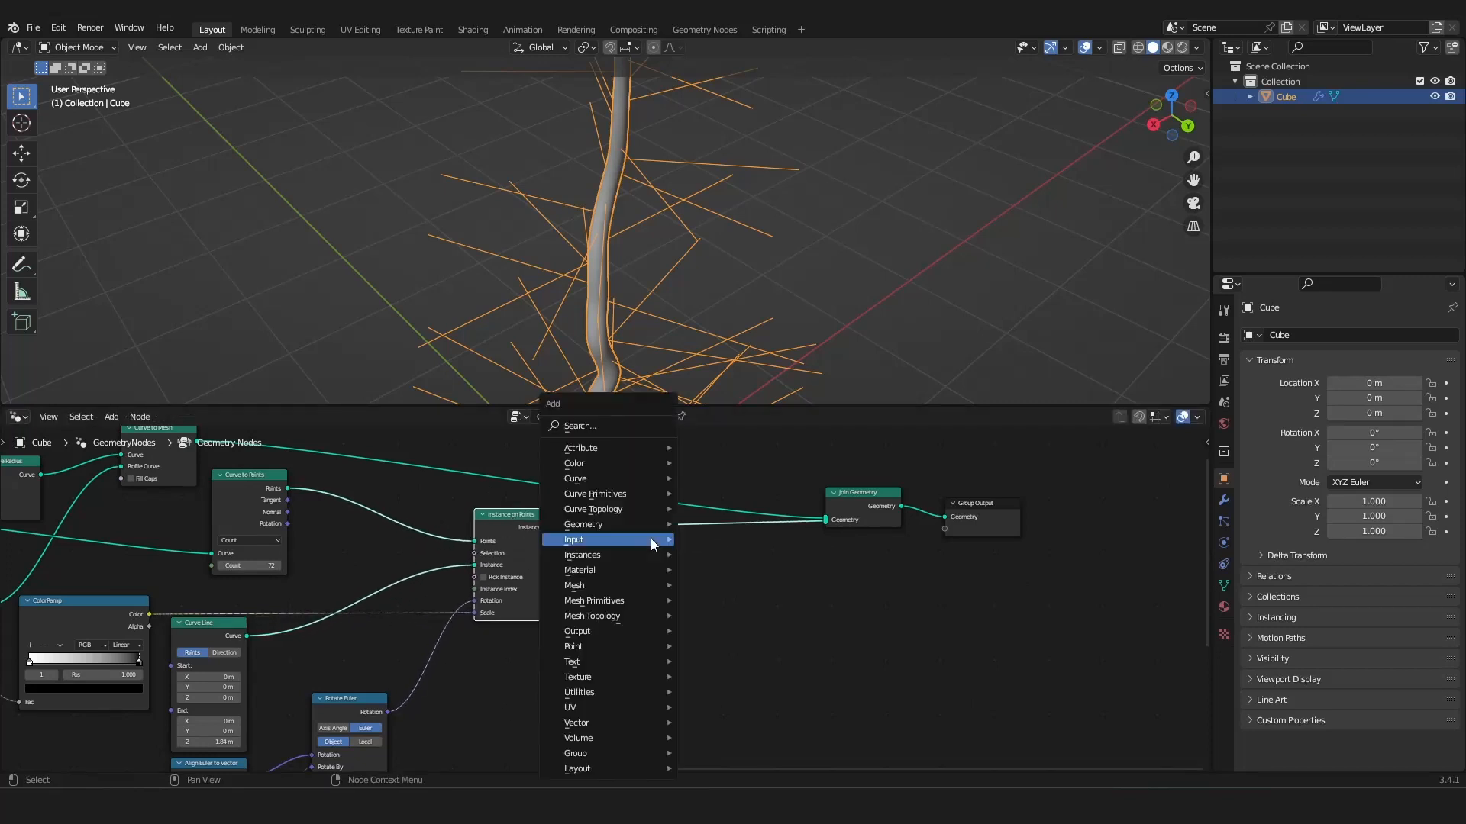
{"action": "mouse_move", "coordinate": [597, 474]}
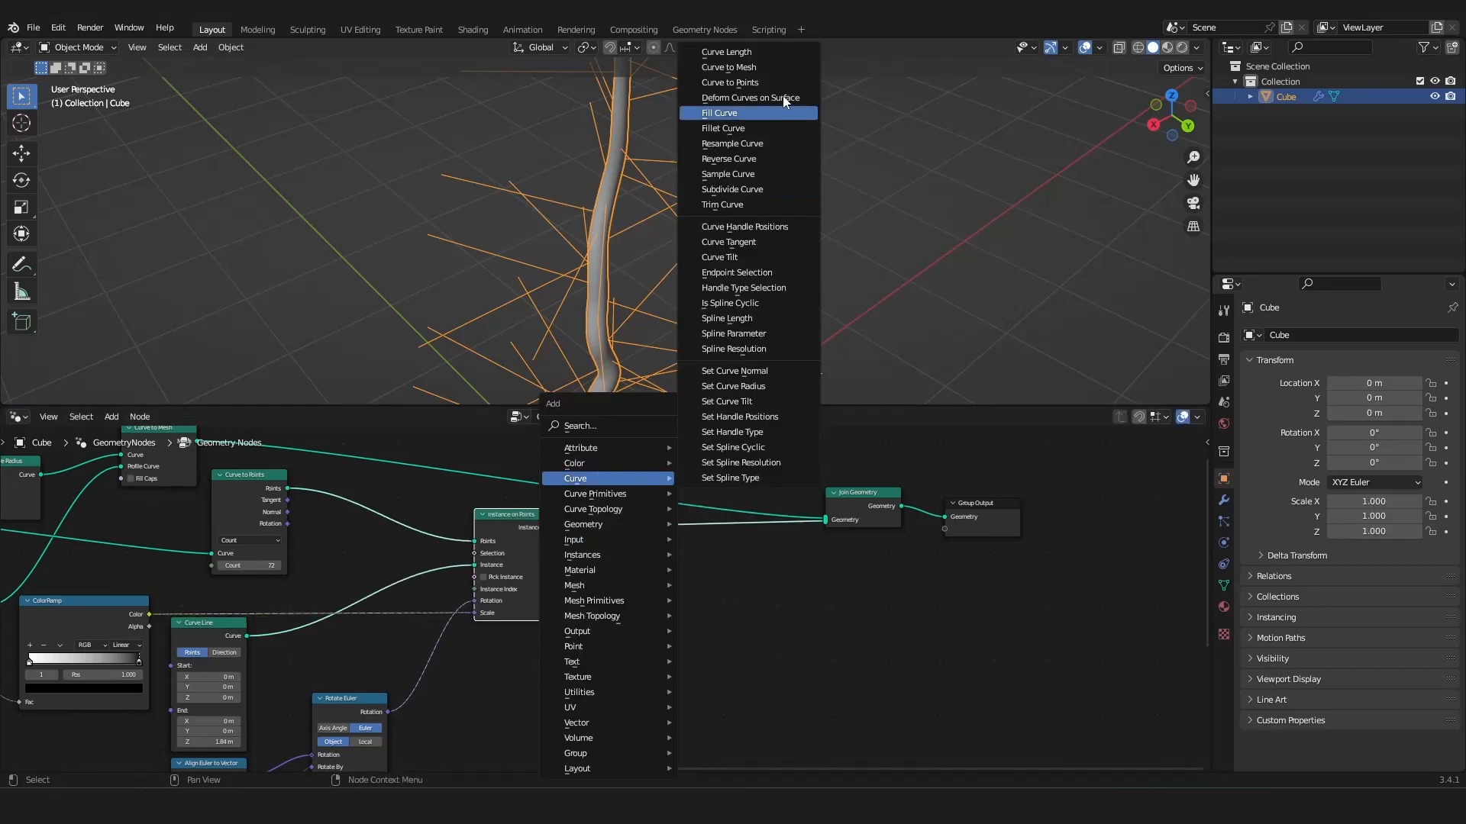
{"action": "left_click", "coordinate": [763, 67]}
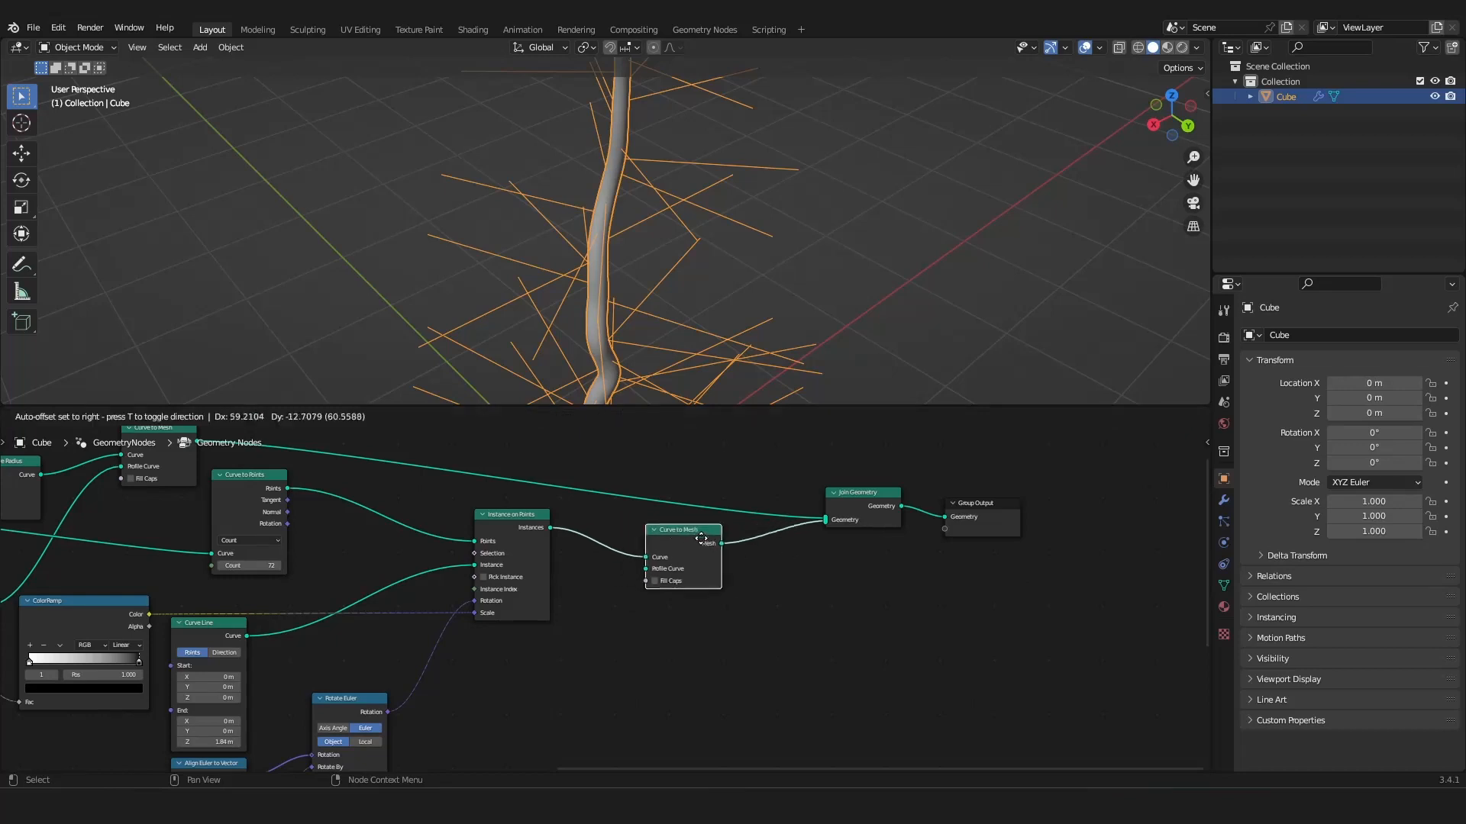
{"action": "left_click", "coordinate": [724, 535]}
Add a Curve Circle node and link its Curve output to the branches' Curve to Mesh Profile Curve input.
{"action": "middle_click_drag", "start_coordinate": [713, 569], "coordinate": [665, 534]}
{"action": "scroll", "coordinate": [665, 535], "scroll_direction": "down", "scroll_amount": 1}
{"action": "scroll", "coordinate": [611, 527], "scroll_direction": "up", "scroll_amount": 2}
{"action": "key", "text": "shift+a"}
{"action": "mouse_move", "coordinate": [522, 496]}
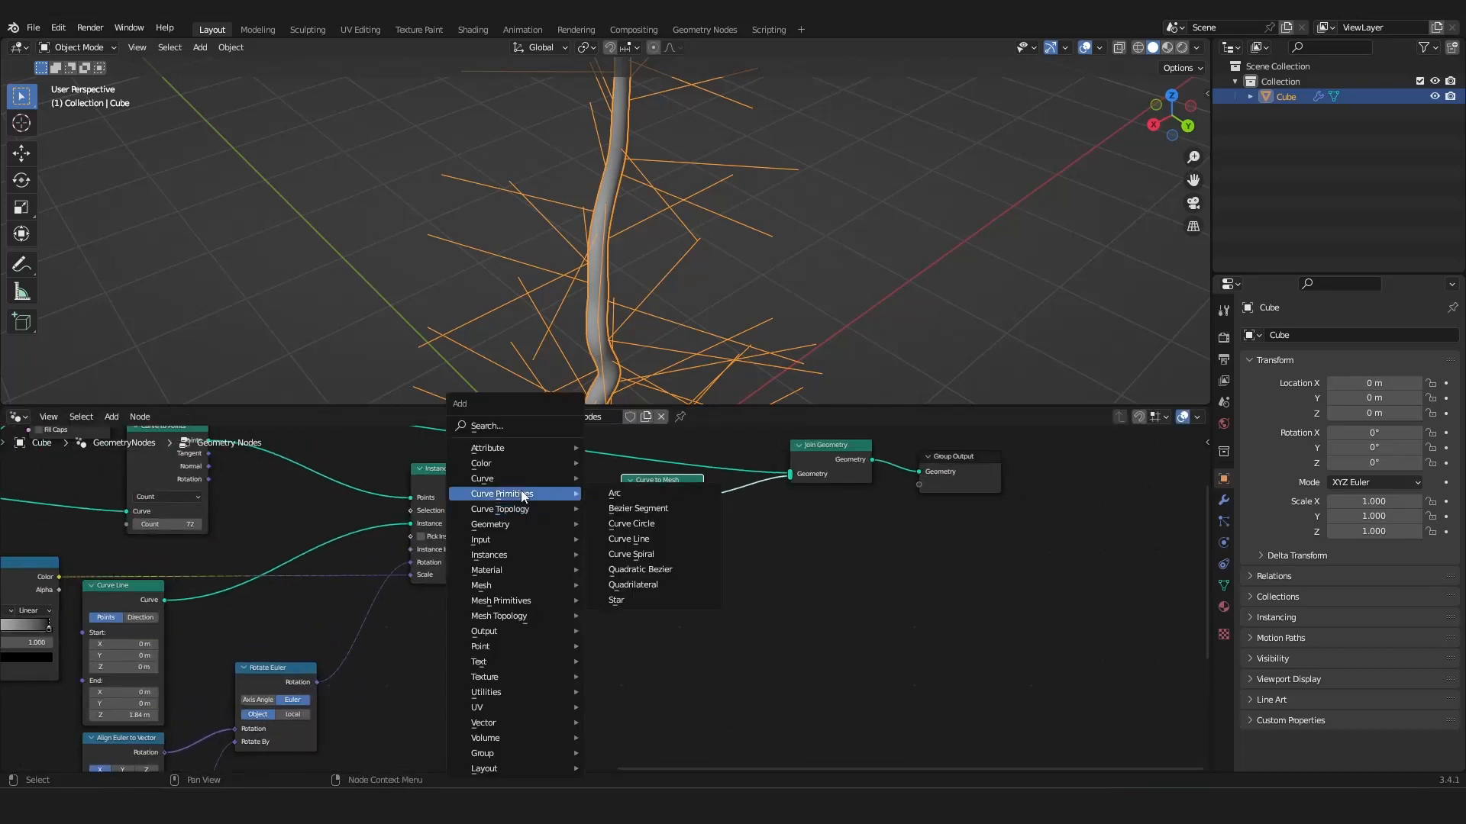
{"action": "left_click", "coordinate": [631, 524]}
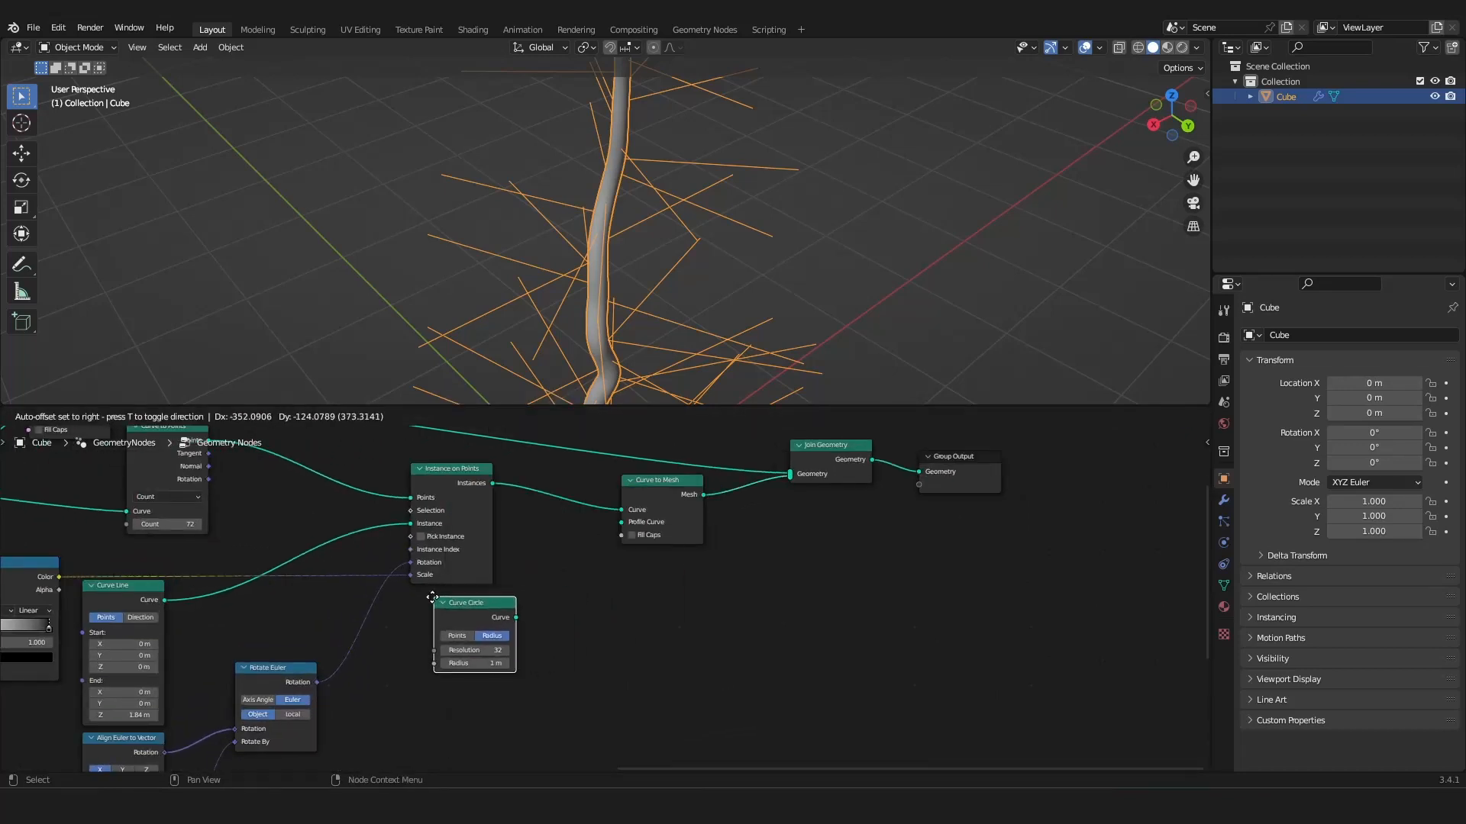
{"action": "left_click", "coordinate": [478, 598]}
{"action": "left_click_drag", "start_coordinate": [616, 532], "coordinate": [621, 522]}
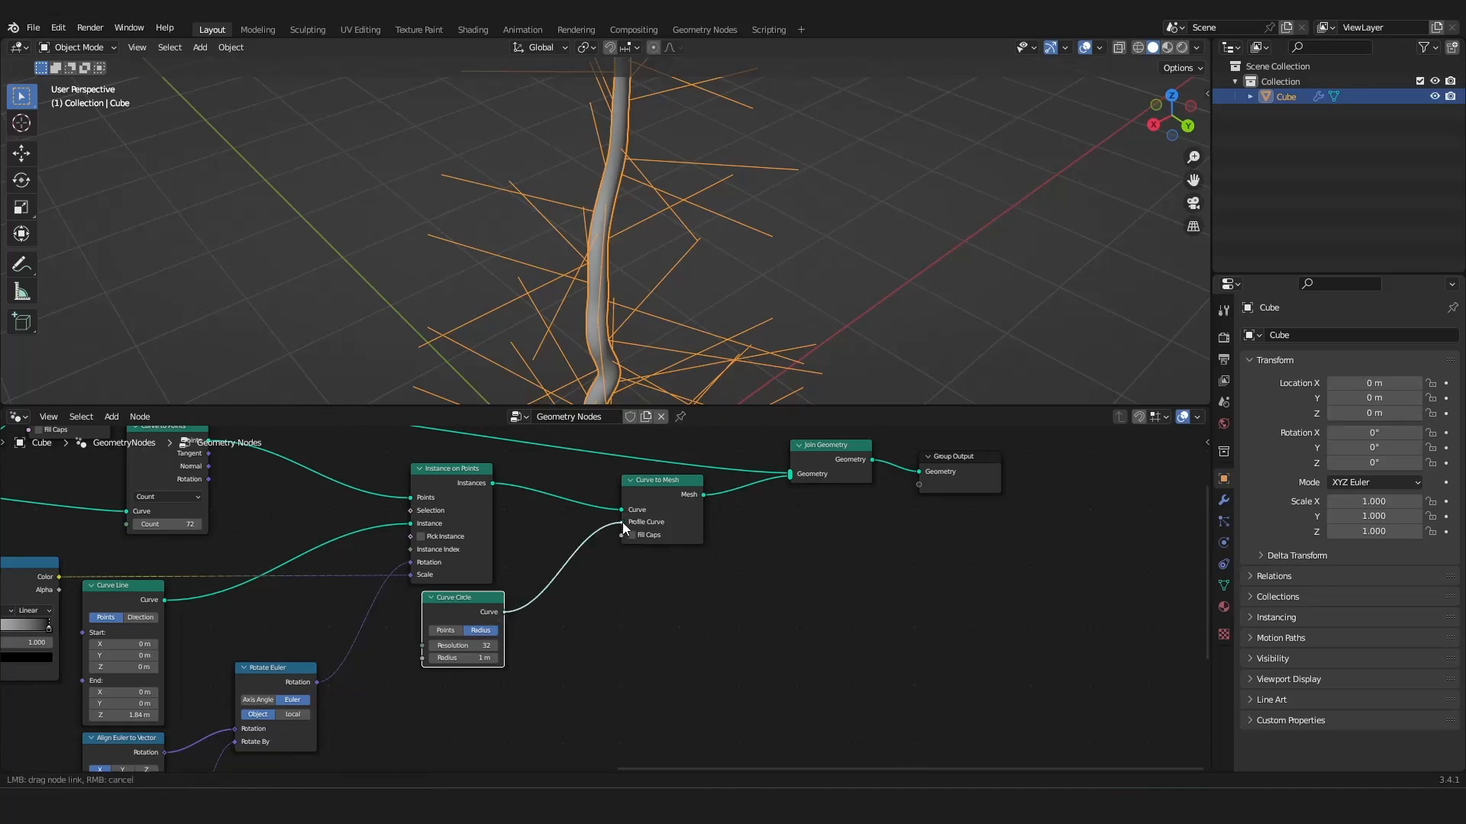
Set the branches' Curve Circle to Resolution 10 and Radius 0.04 m.
{"action": "double_click", "coordinate": [472, 647]}
{"action": "type", "text": "10"}
{"action": "key", "text": "Return"}
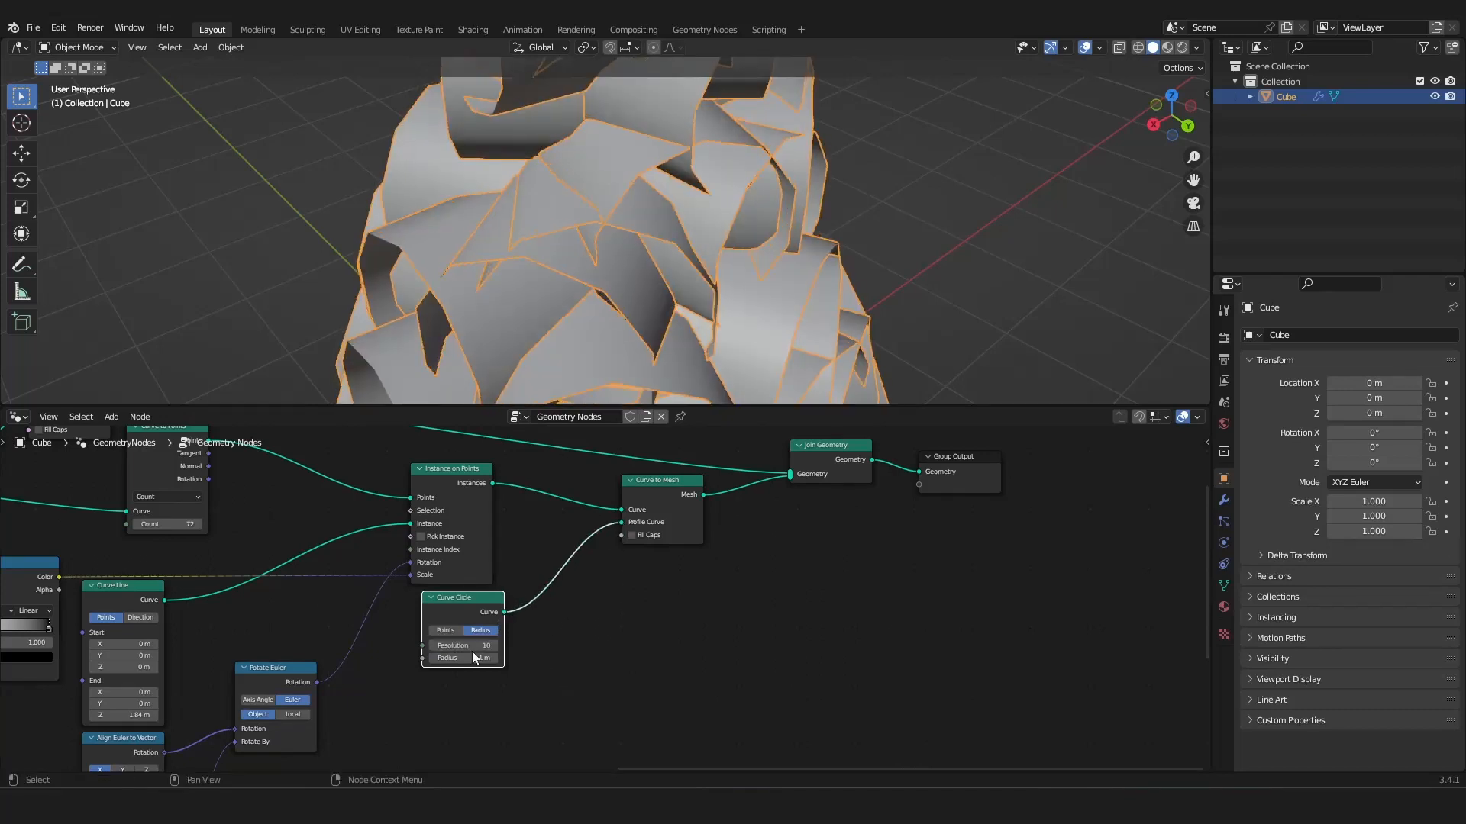
{"action": "left_click_drag", "start_coordinate": [472, 653], "coordinate": [391, 653], "text": "shift"}
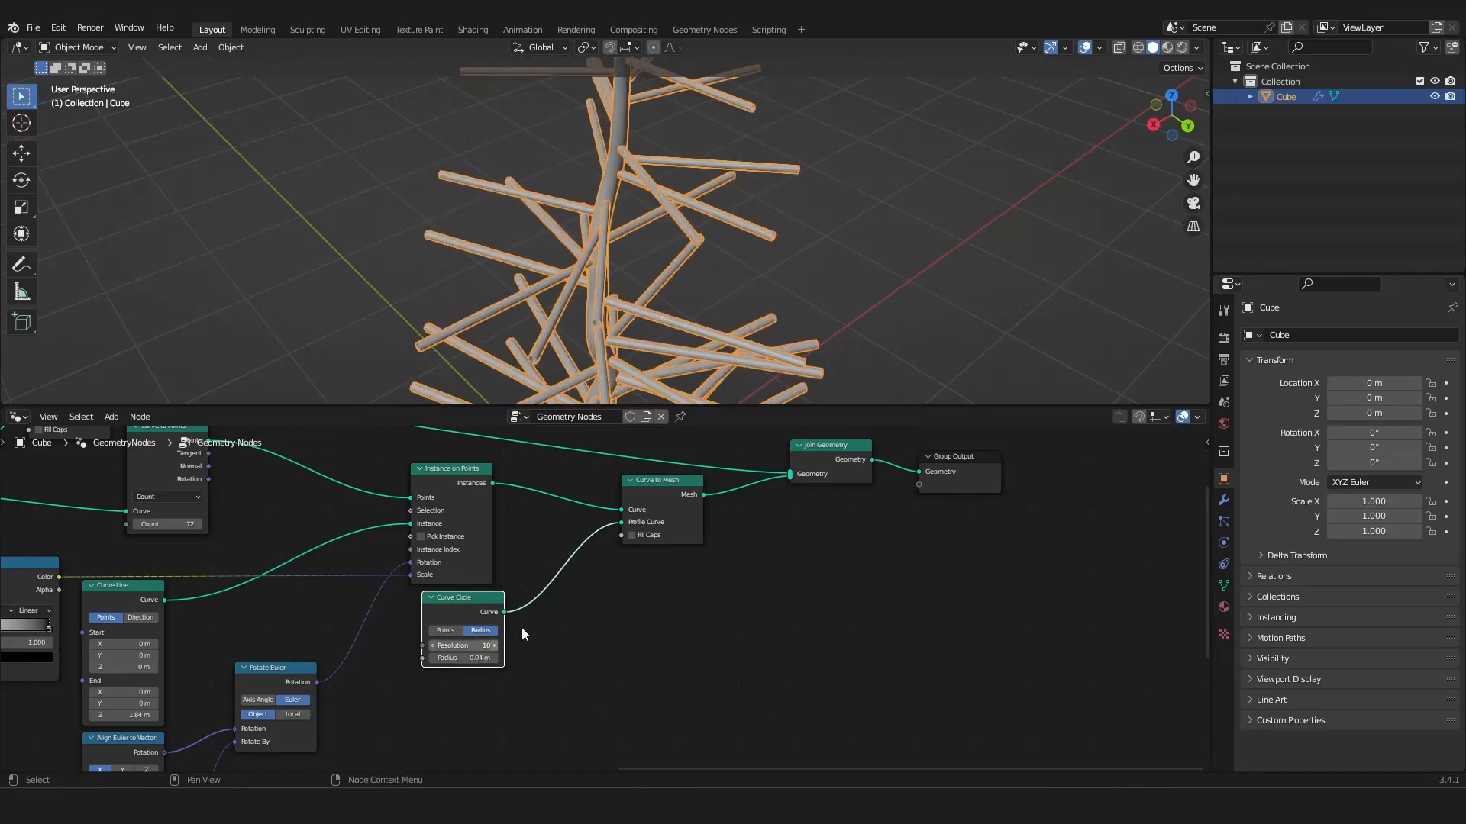
Move the branches' Curve Circle and Curve to Mesh nodes further away from Instance on Points to make room between them.
{"action": "scroll", "coordinate": [611, 597], "scroll_direction": "down", "scroll_amount": 5}
{"action": "middle_click_drag", "start_coordinate": [618, 586], "coordinate": [560, 570]}
{"action": "left_click_drag", "start_coordinate": [438, 601], "coordinate": [509, 601]}
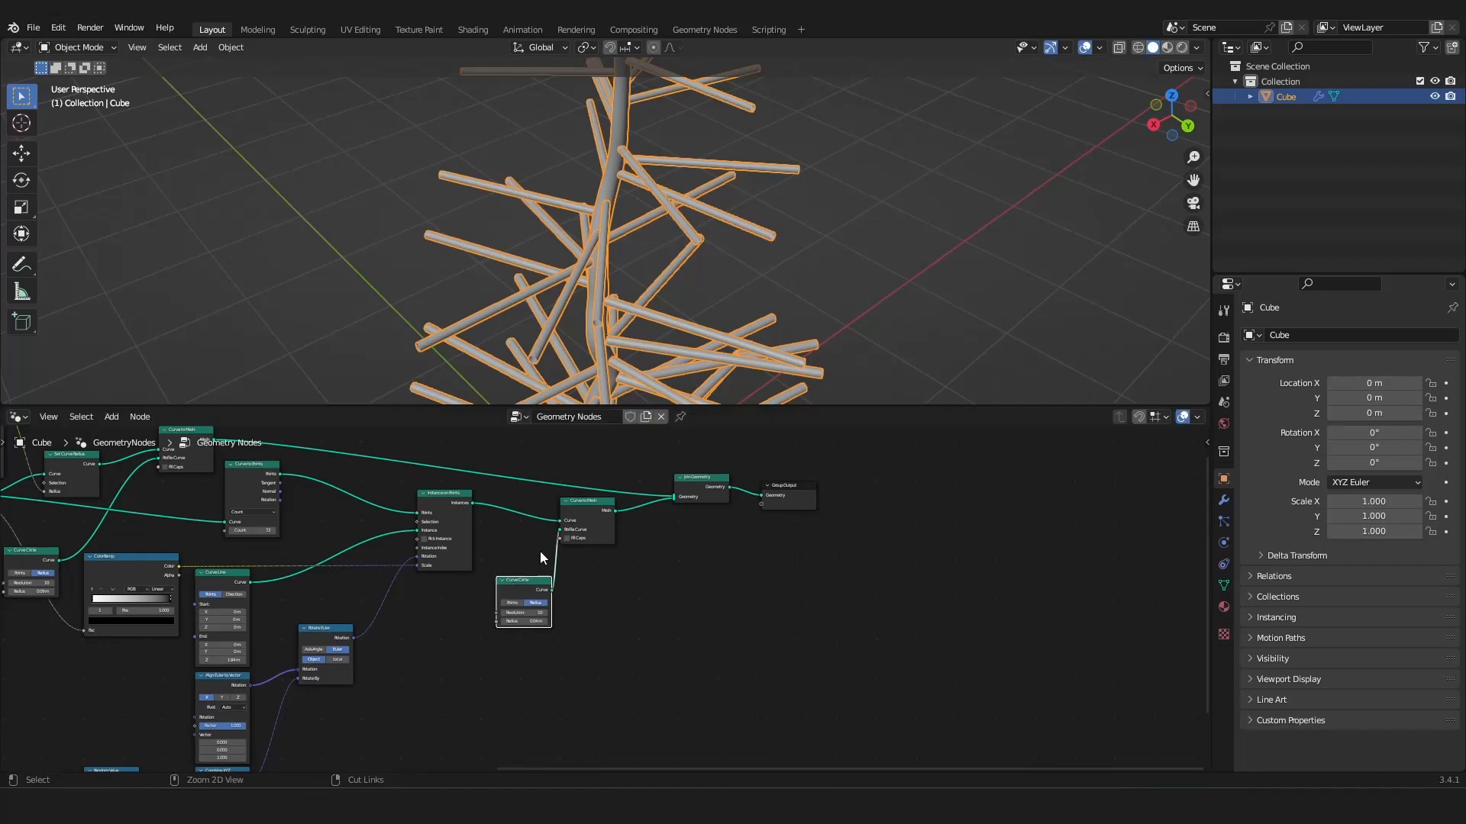
{"action": "left_click_drag", "start_coordinate": [584, 520], "coordinate": [632, 535]}
{"action": "scroll", "coordinate": [758, 284], "scroll_direction": "down", "scroll_amount": 4}
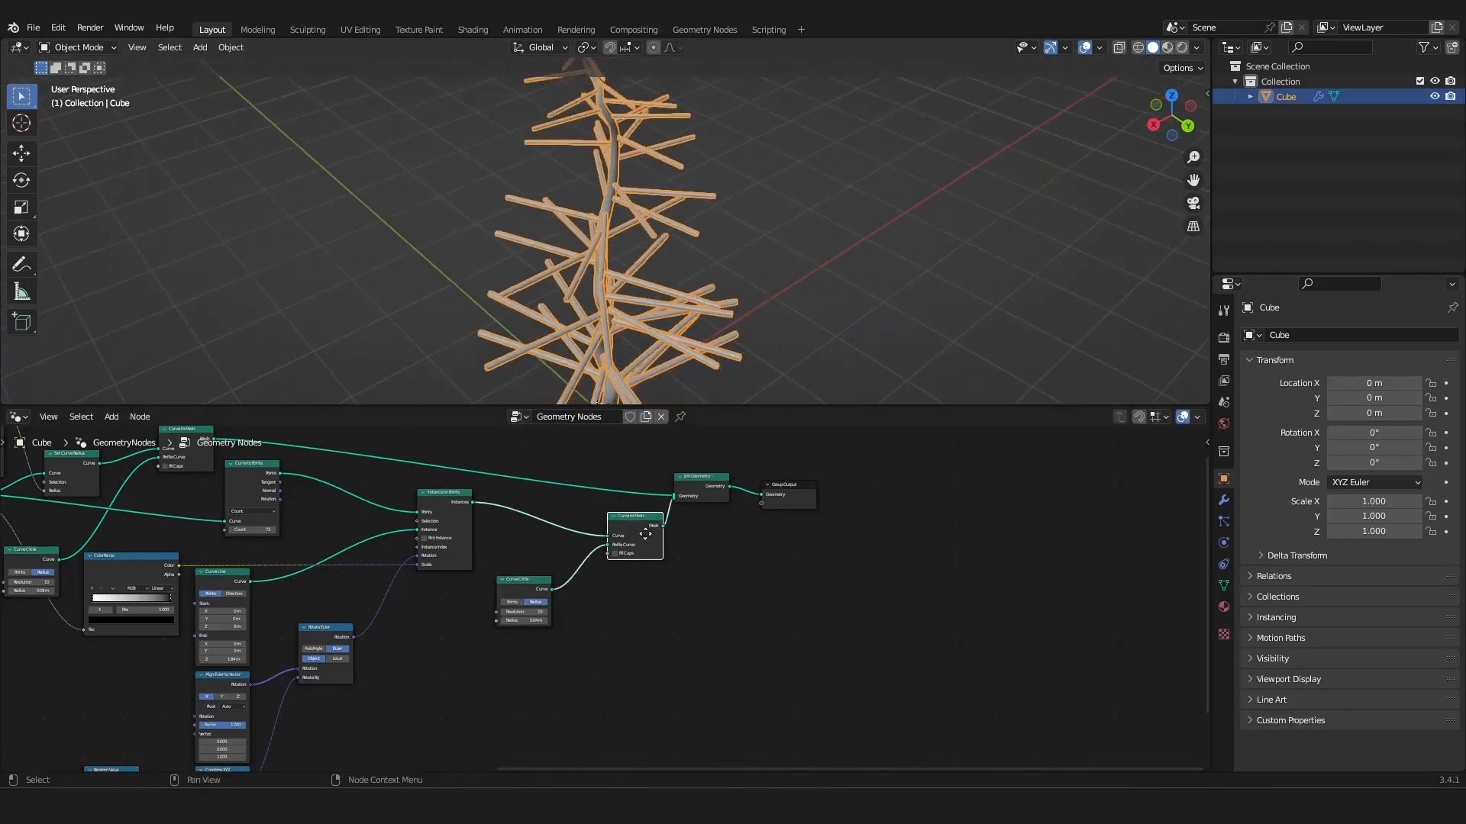
{"action": "middle_click_drag", "start_coordinate": [164, 445], "coordinate": [368, 493]}
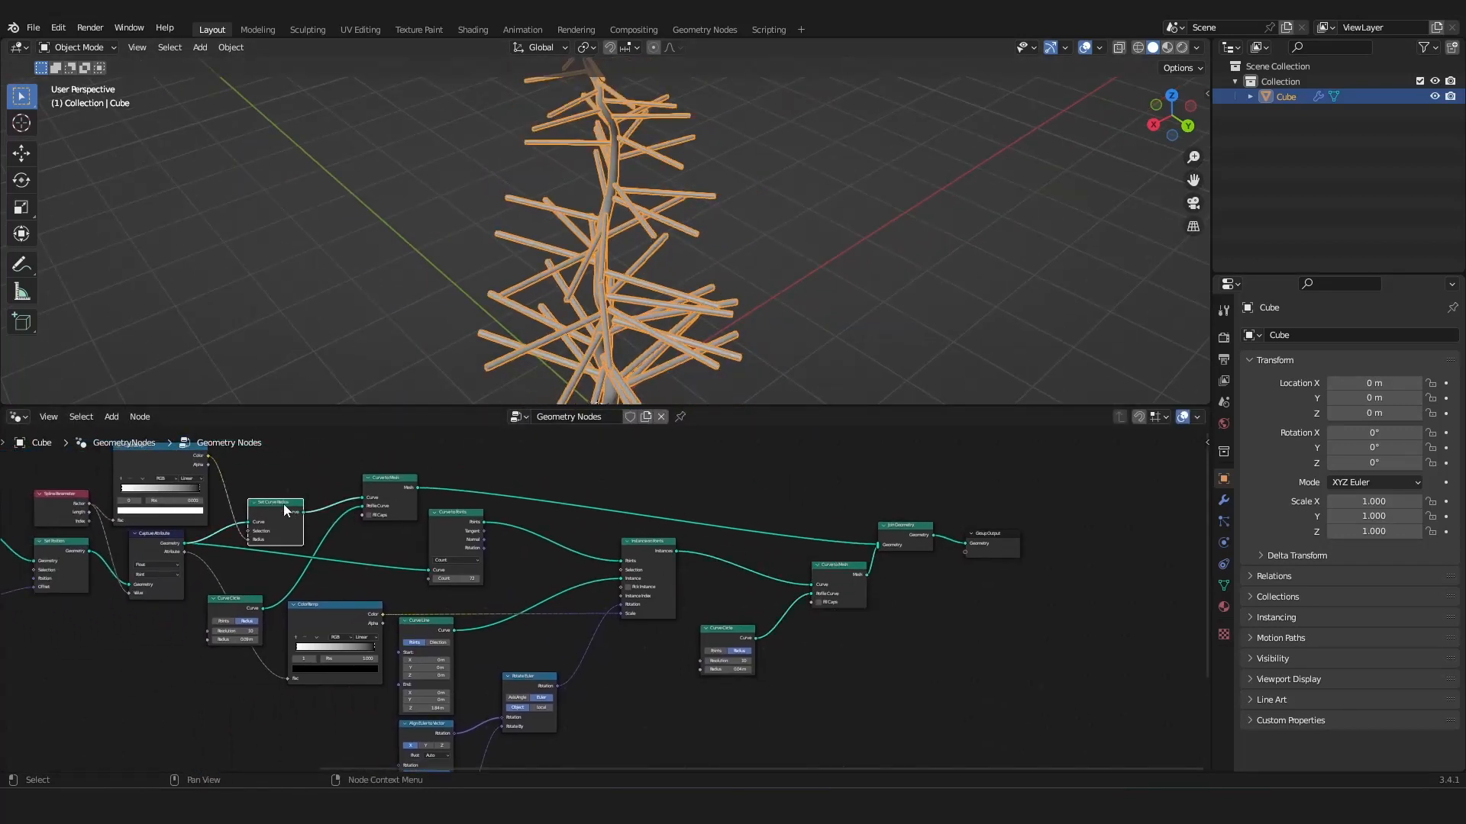
Duplicate the Set Curve Radius node and insert it between the branches' Instance on Points and Curve to Mesh nodes.
{"action": "key", "text": "shift+d"}
{"action": "left_click", "coordinate": [763, 563]}
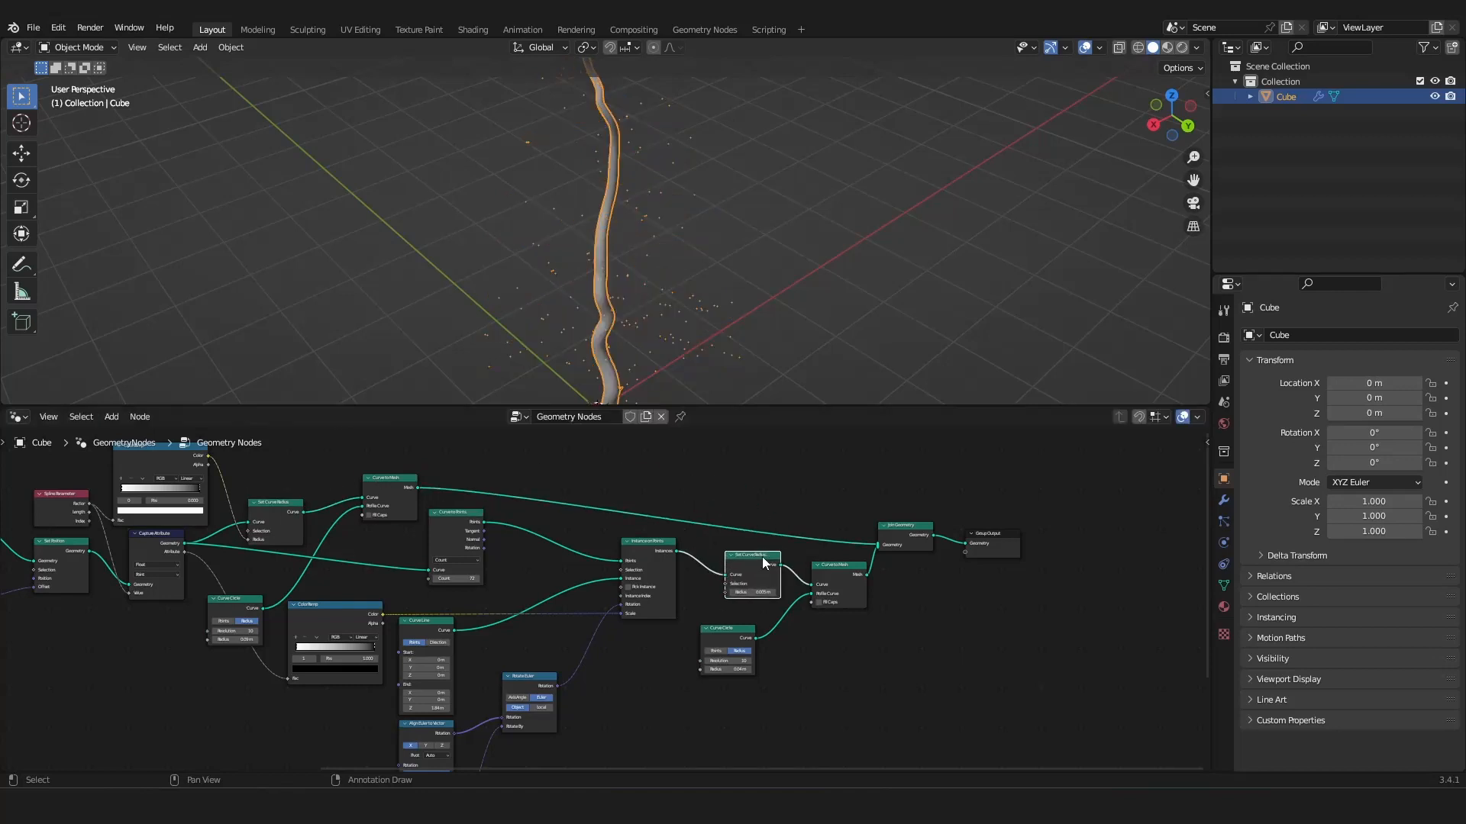
{"action": "scroll", "coordinate": [773, 579], "scroll_direction": "down", "scroll_amount": 1}
{"action": "middle_click_drag", "start_coordinate": [774, 579], "coordinate": [733, 593]}
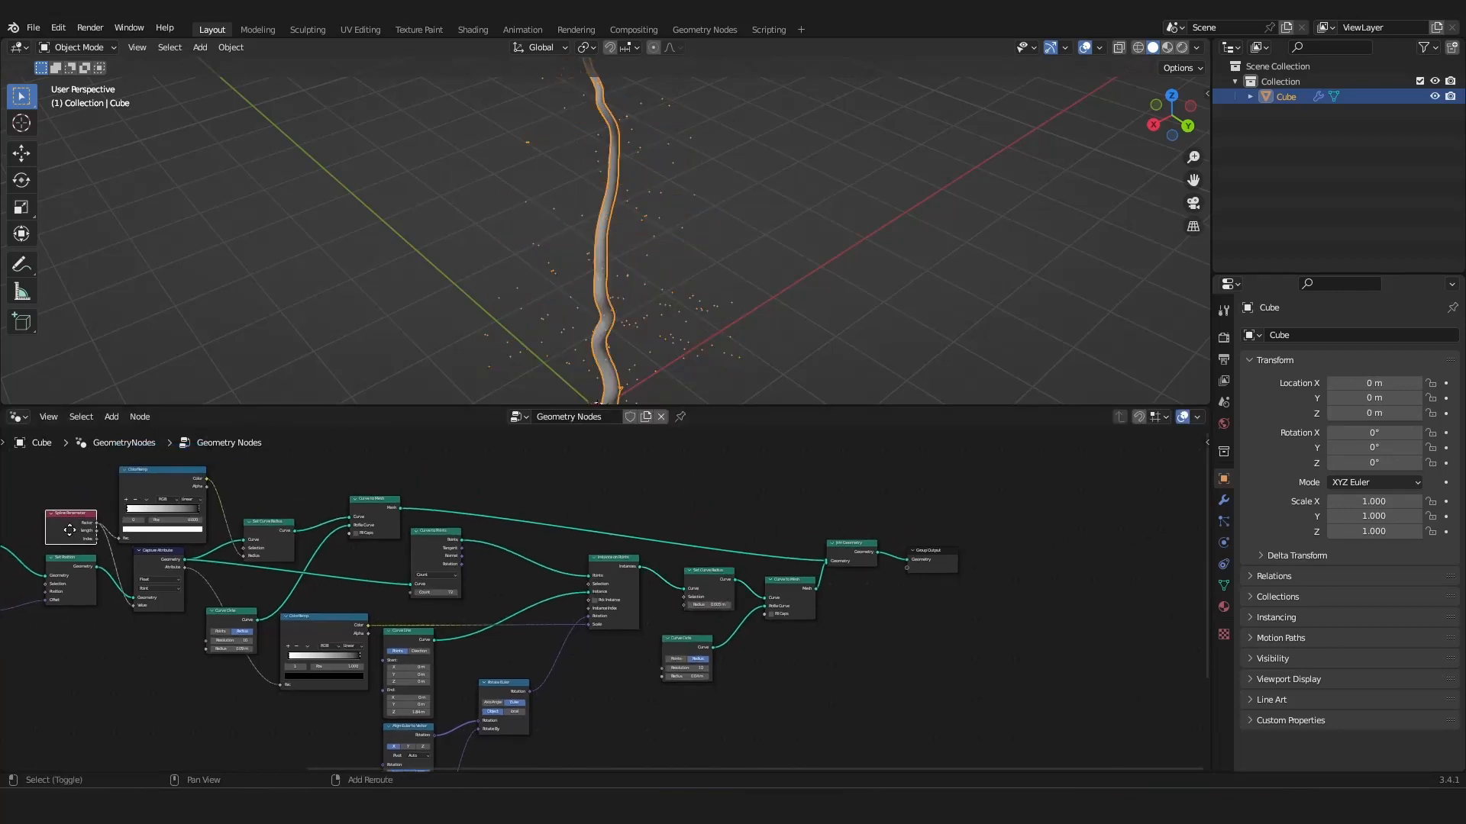
Duplicate the Spline Parameter node and link its Factor output to the branches' Set Curve Radius Radius input.
{"action": "key", "text": "shift+d"}
{"action": "left_click", "coordinate": [527, 489]}
{"action": "scroll", "coordinate": [658, 528], "scroll_direction": "up", "scroll_amount": 2}
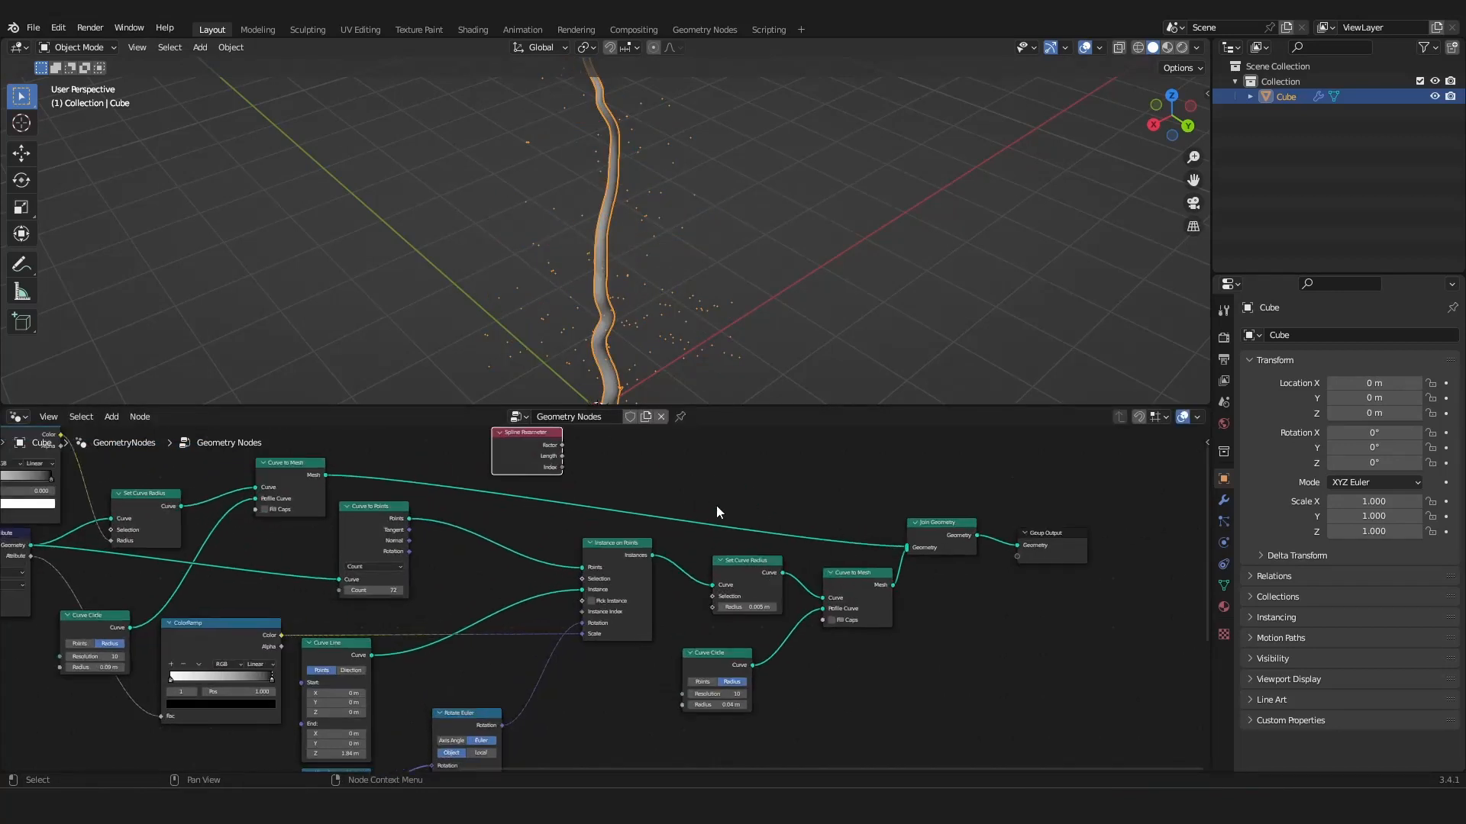
{"action": "middle_click_drag", "start_coordinate": [716, 506], "coordinate": [630, 518]}
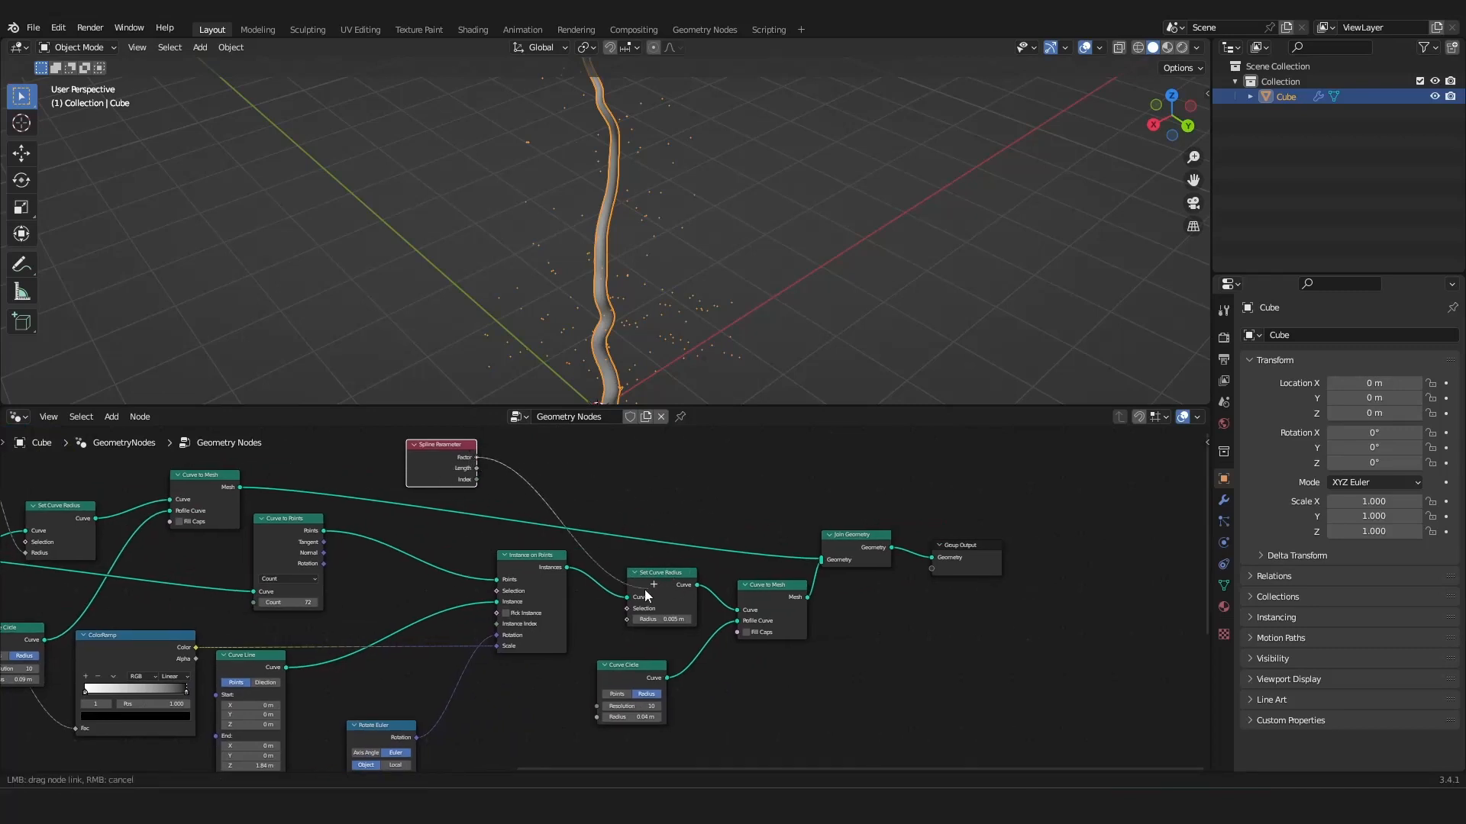
{"action": "left_click_drag", "start_coordinate": [631, 618], "coordinate": [630, 618]}
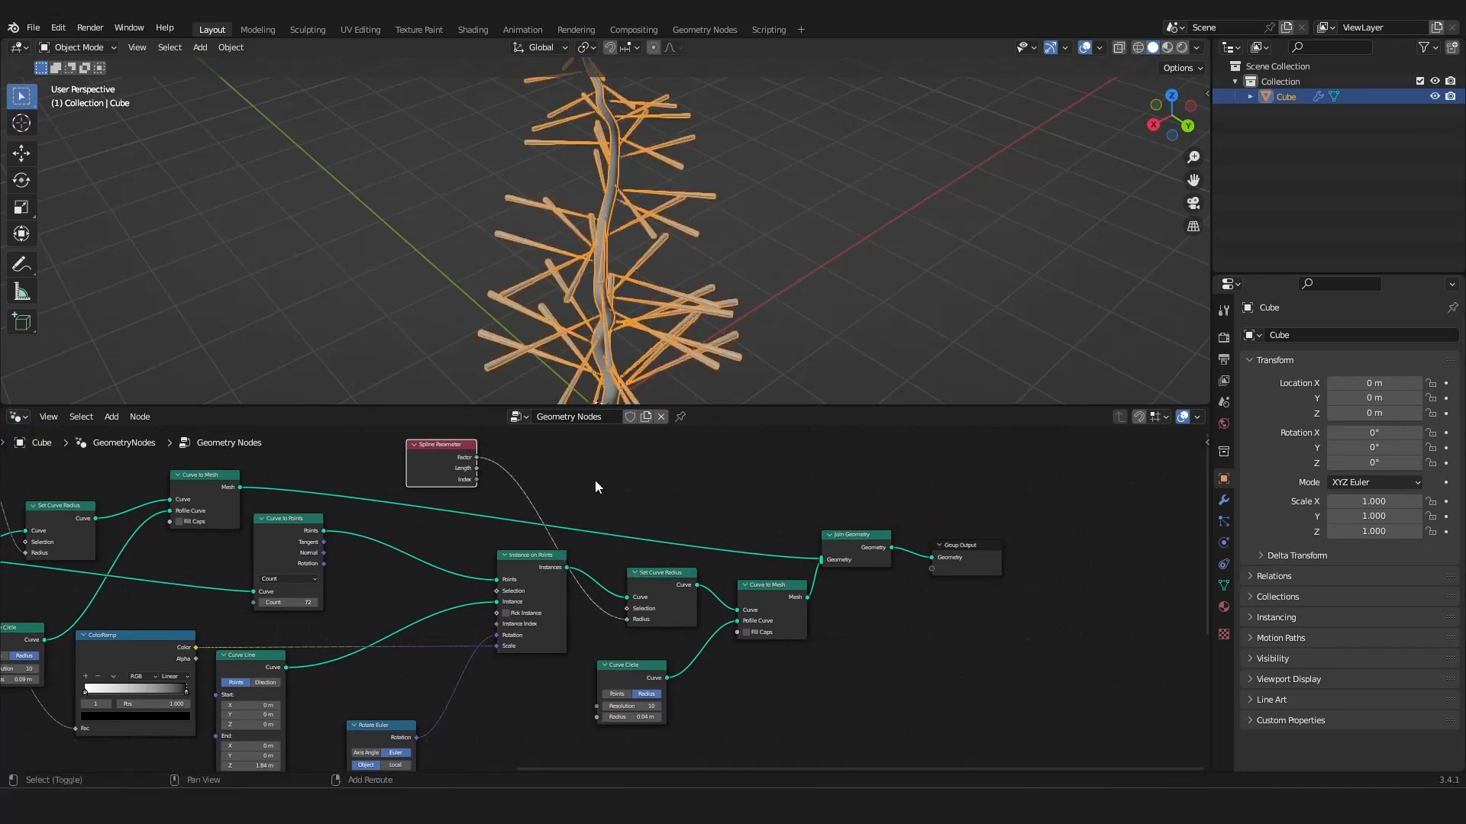
Insert a ColorRamp running from white to black between the duplicated Spline Parameter and the branches' Set Curve Radius.
{"action": "key", "text": "shift+a"}
{"action": "left_click", "coordinate": [579, 422]}
{"action": "type", "text": "colo"}
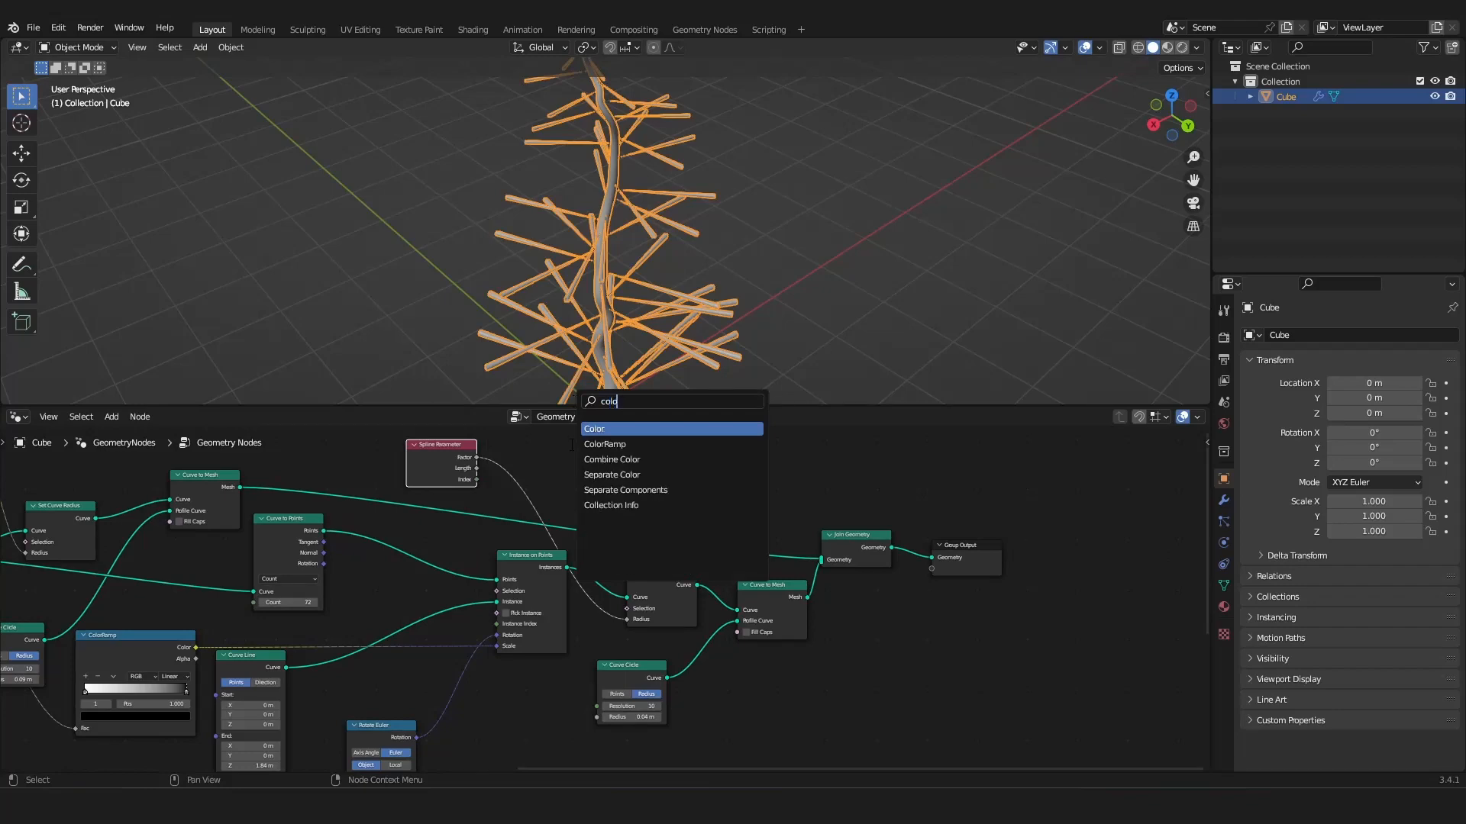
{"action": "key", "text": "Down"}
{"action": "key", "text": "Return"}
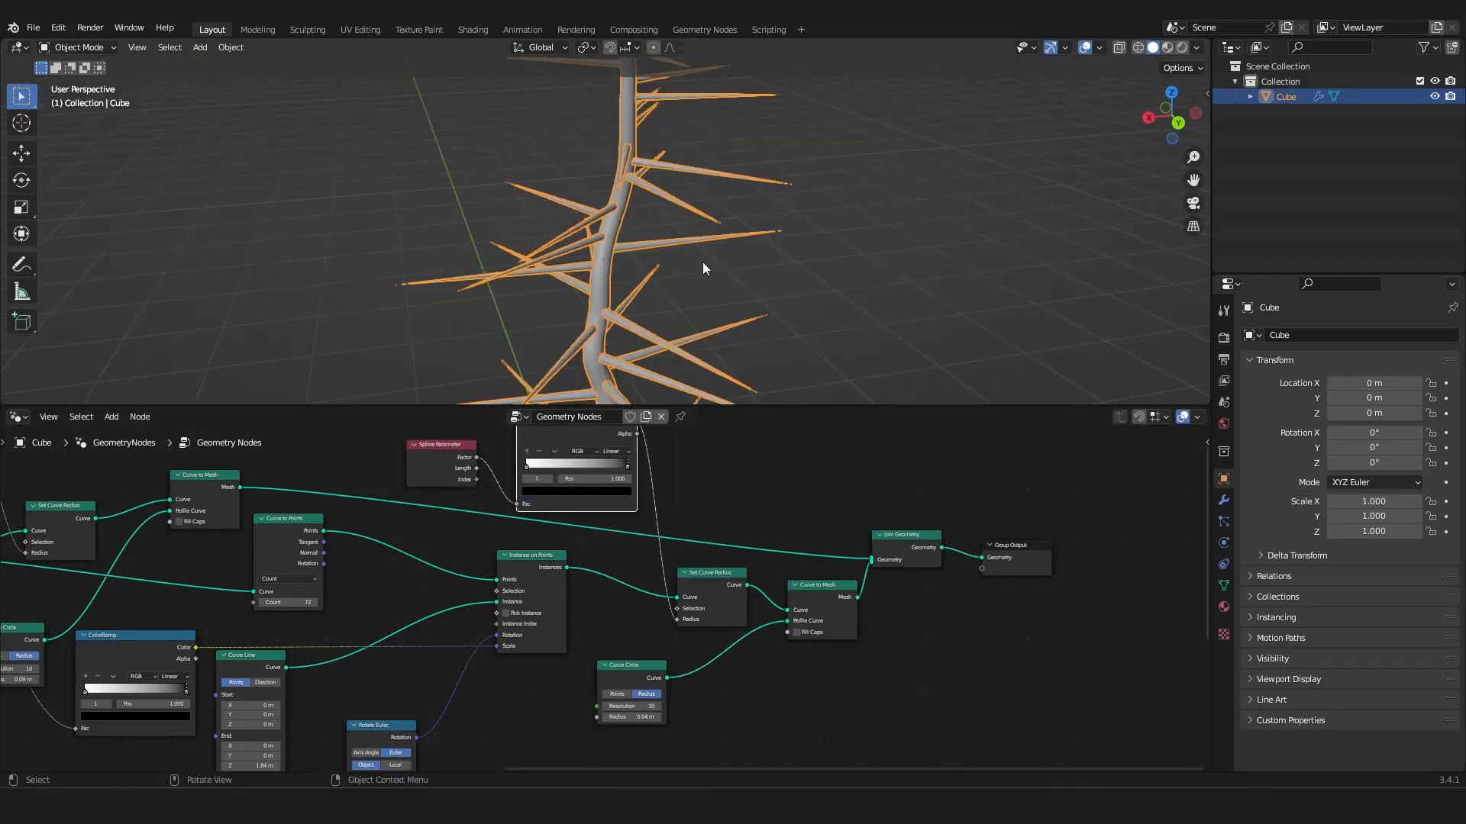
Examine the taper of the branches up close and the shape of the whole tree from several angles.
{"action": "scroll", "coordinate": [703, 263], "scroll_direction": "down", "scroll_amount": 3}
{"action": "mouse_move", "coordinate": [702, 262]}
{"action": "middle_mouse_down"}
{"action": "mouse_move", "coordinate": [832, 265]}
{"action": "mouse_move", "coordinate": [718, 262]}
{"action": "middle_mouse_up"}
{"action": "scroll", "coordinate": [704, 259], "scroll_direction": "up", "scroll_amount": 6}
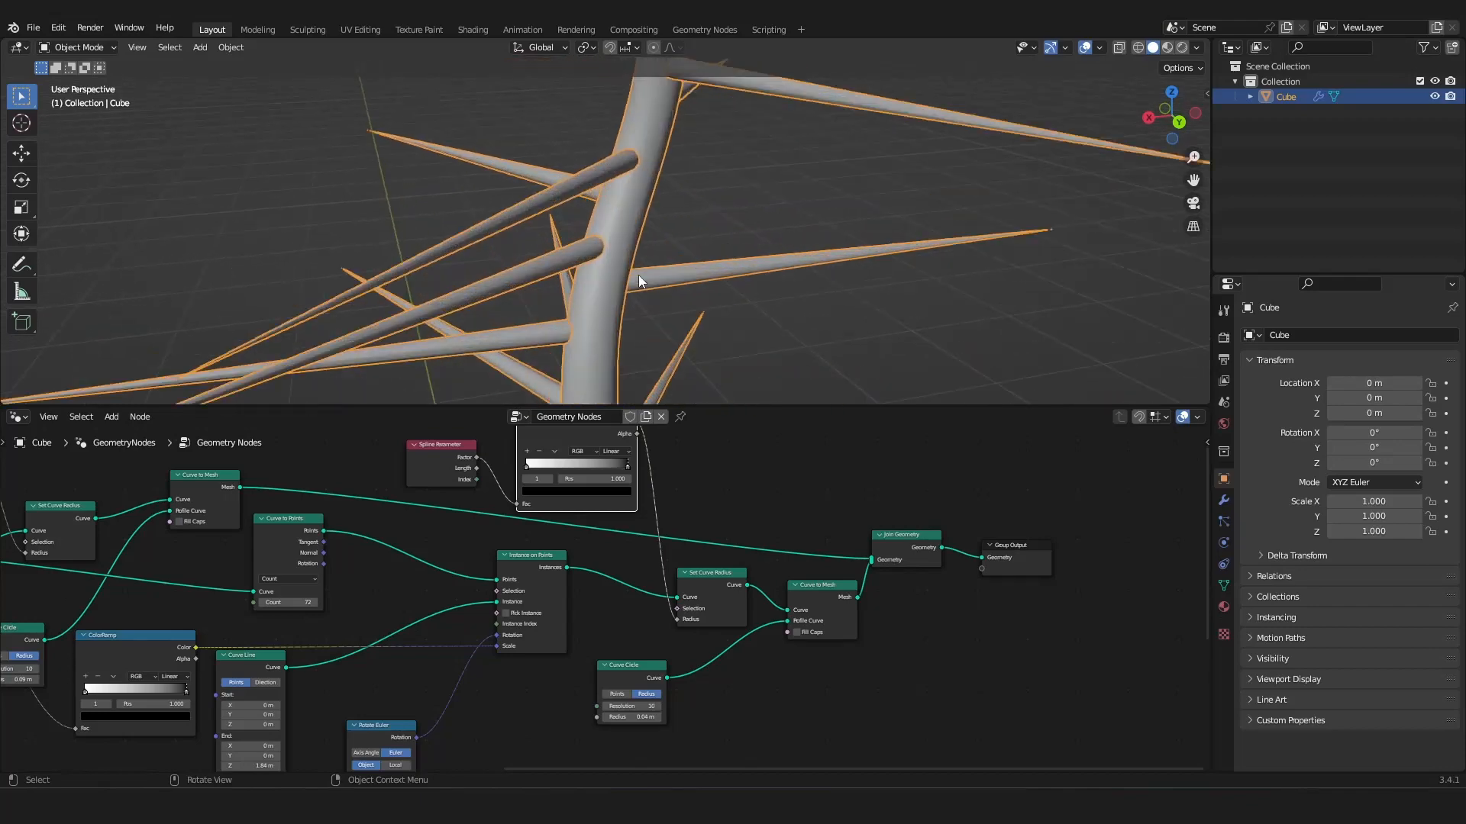
{"action": "scroll", "coordinate": [638, 275], "scroll_direction": "down", "scroll_amount": 10}
{"action": "middle_click_drag", "start_coordinate": [639, 310], "coordinate": [594, 250]}
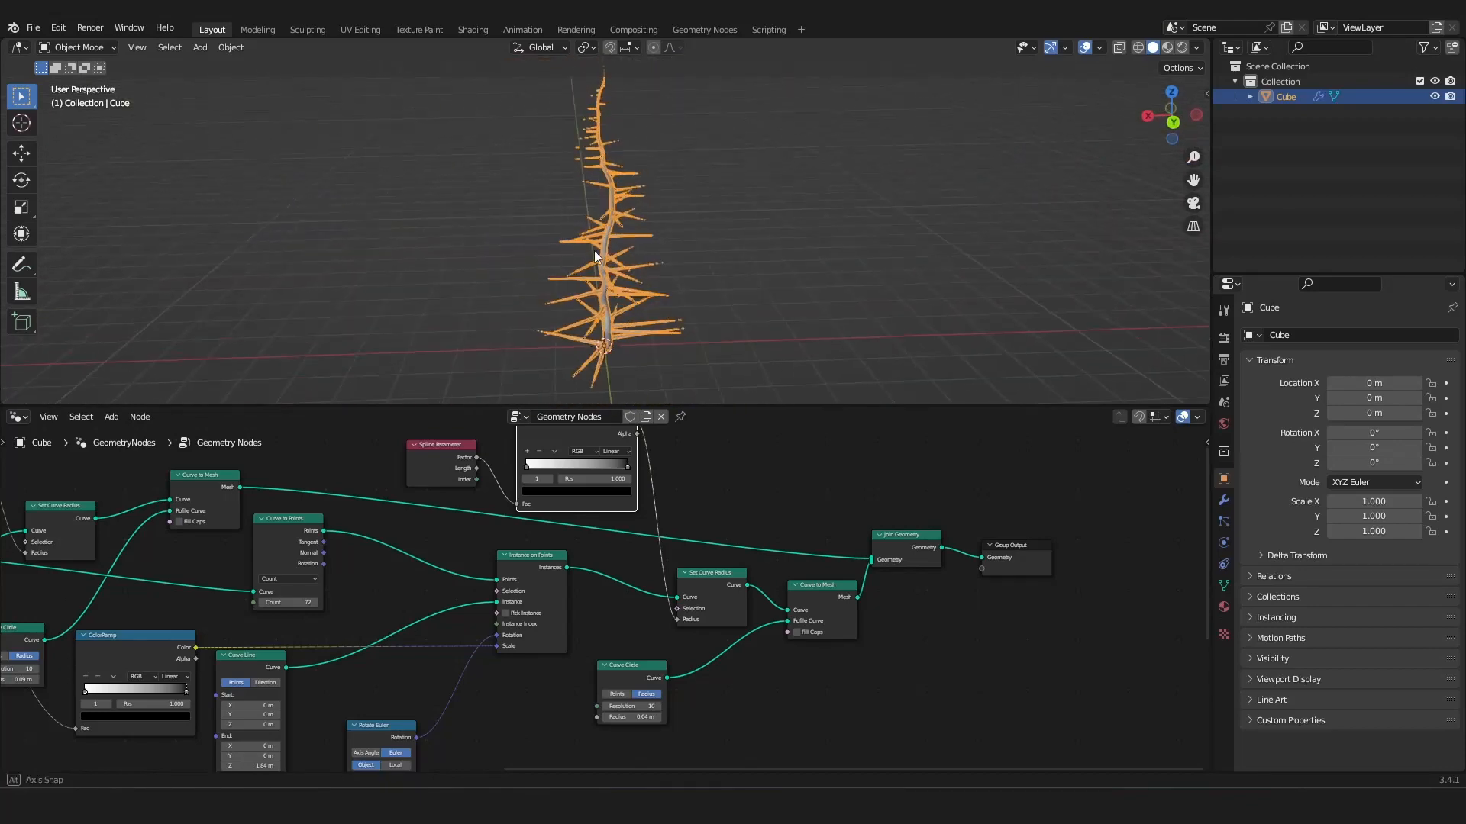
{"action": "scroll", "coordinate": [593, 251], "scroll_direction": "up", "scroll_amount": 5}
{"action": "scroll", "coordinate": [593, 250], "scroll_direction": "up", "scroll_amount": 3}
{"action": "scroll", "coordinate": [400, 570], "scroll_direction": "down", "scroll_amount": 3}
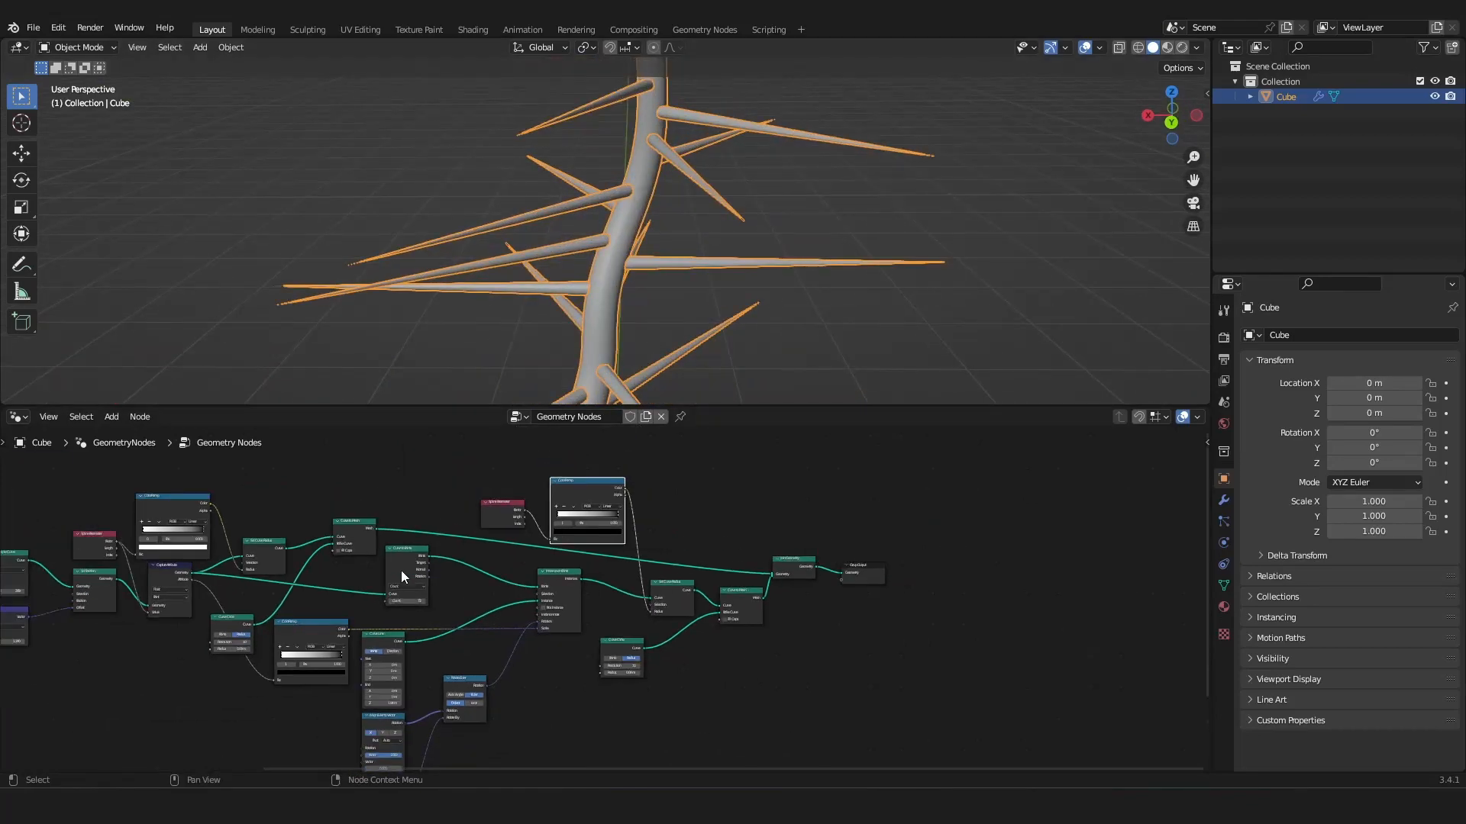
{"action": "scroll", "coordinate": [525, 525], "scroll_direction": "down", "scroll_amount": 2}
{"action": "scroll", "coordinate": [521, 528], "scroll_direction": "up", "scroll_amount": 1}
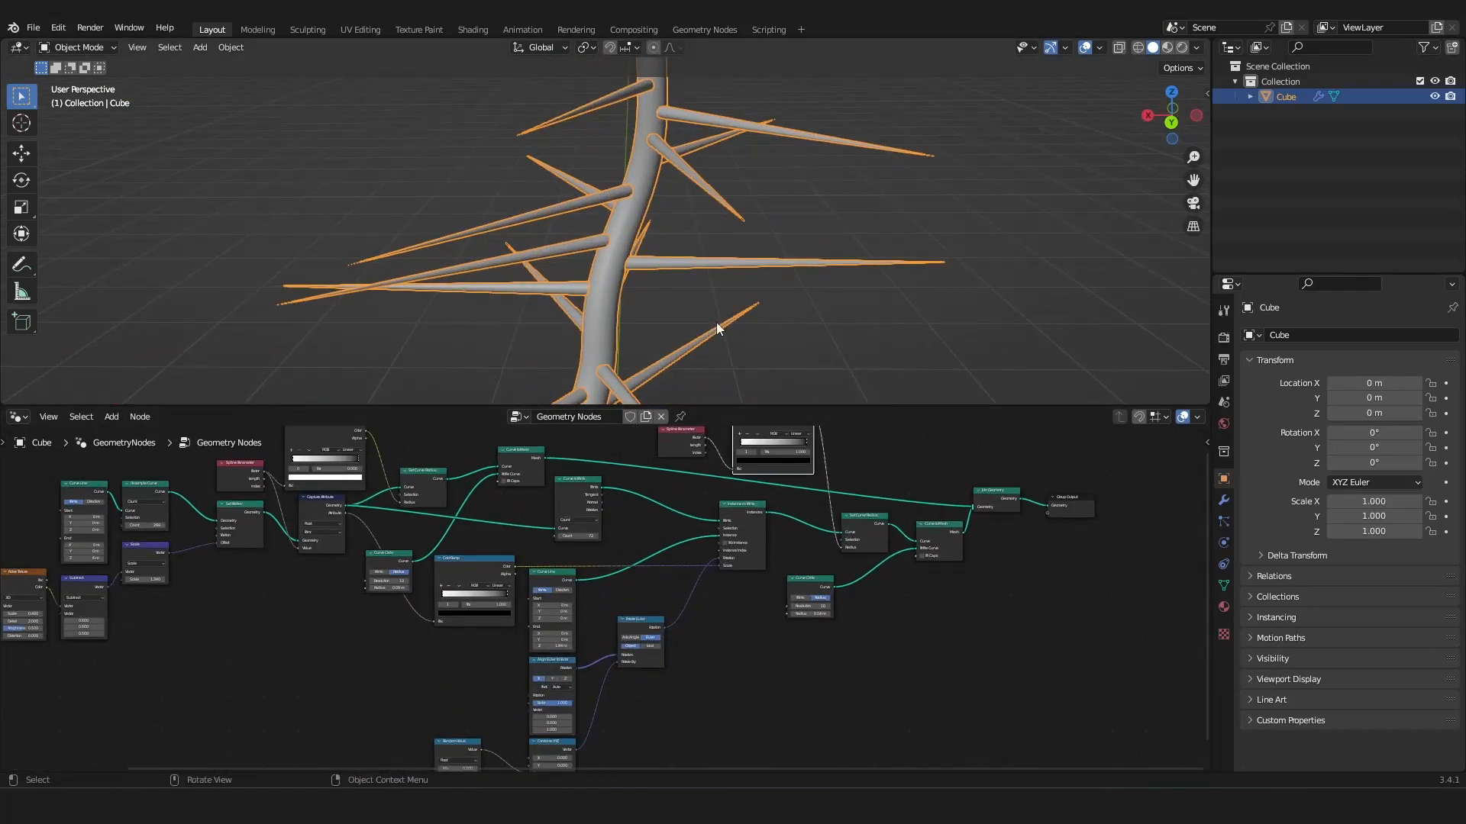
{"action": "scroll", "coordinate": [716, 322], "scroll_direction": "down", "scroll_amount": 3}
{"action": "middle_click_drag", "start_coordinate": [716, 322], "coordinate": [676, 299]}
{"action": "scroll", "coordinate": [725, 309], "scroll_direction": "down", "scroll_amount": 4}
{"action": "scroll", "coordinate": [706, 305], "scroll_direction": "up", "scroll_amount": 6}
{"action": "scroll", "coordinate": [703, 305], "scroll_direction": "down", "scroll_amount": 4}
{"action": "scroll", "coordinate": [488, 579], "scroll_direction": "up", "scroll_amount": 4}
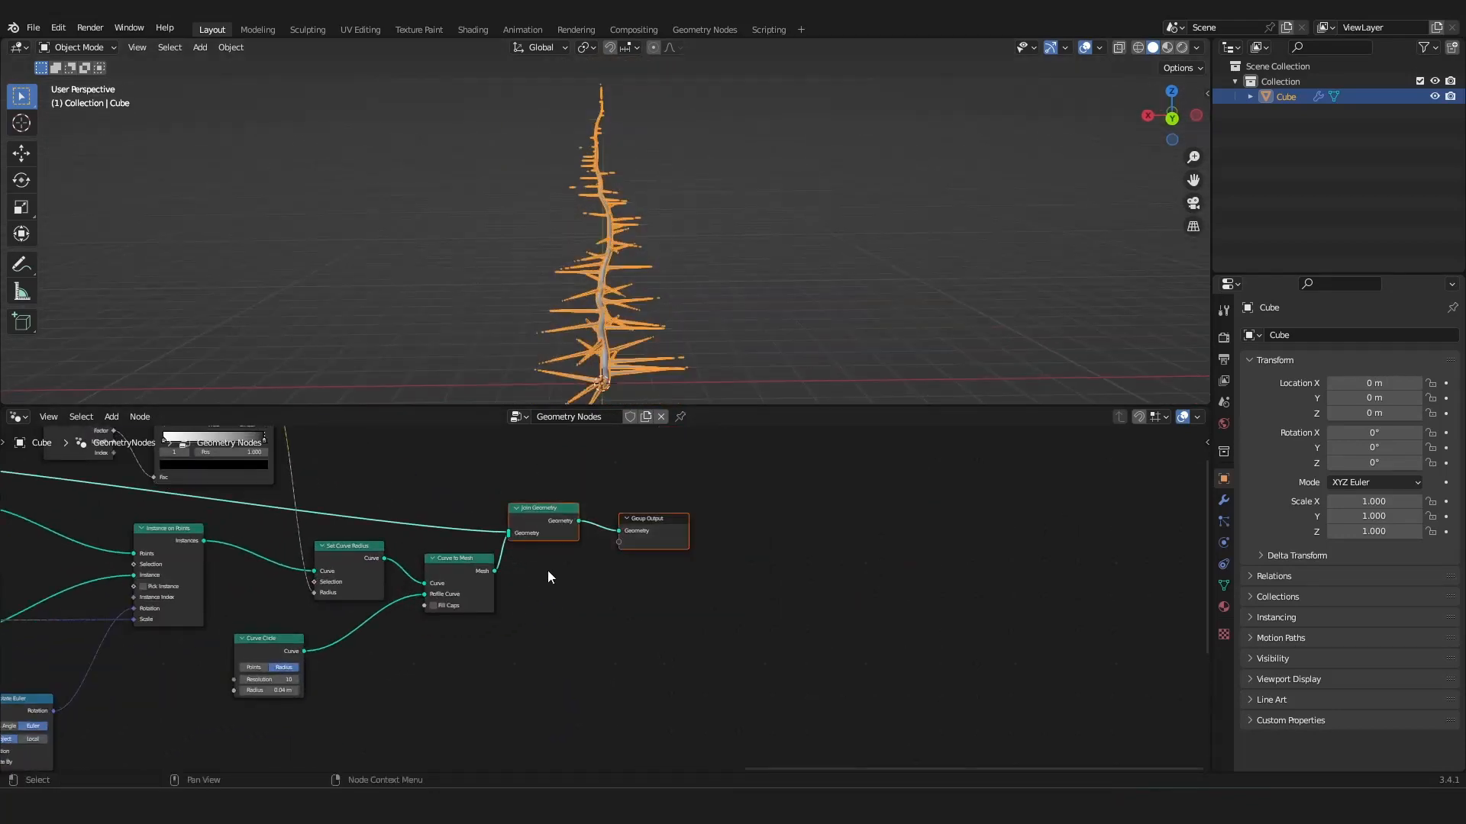
Move the Join Geometry and Group Output nodes further away from the branches' Curve to Mesh node to make room.
{"action": "key", "text": "g"}
{"action": "left_click", "coordinate": [894, 531]}
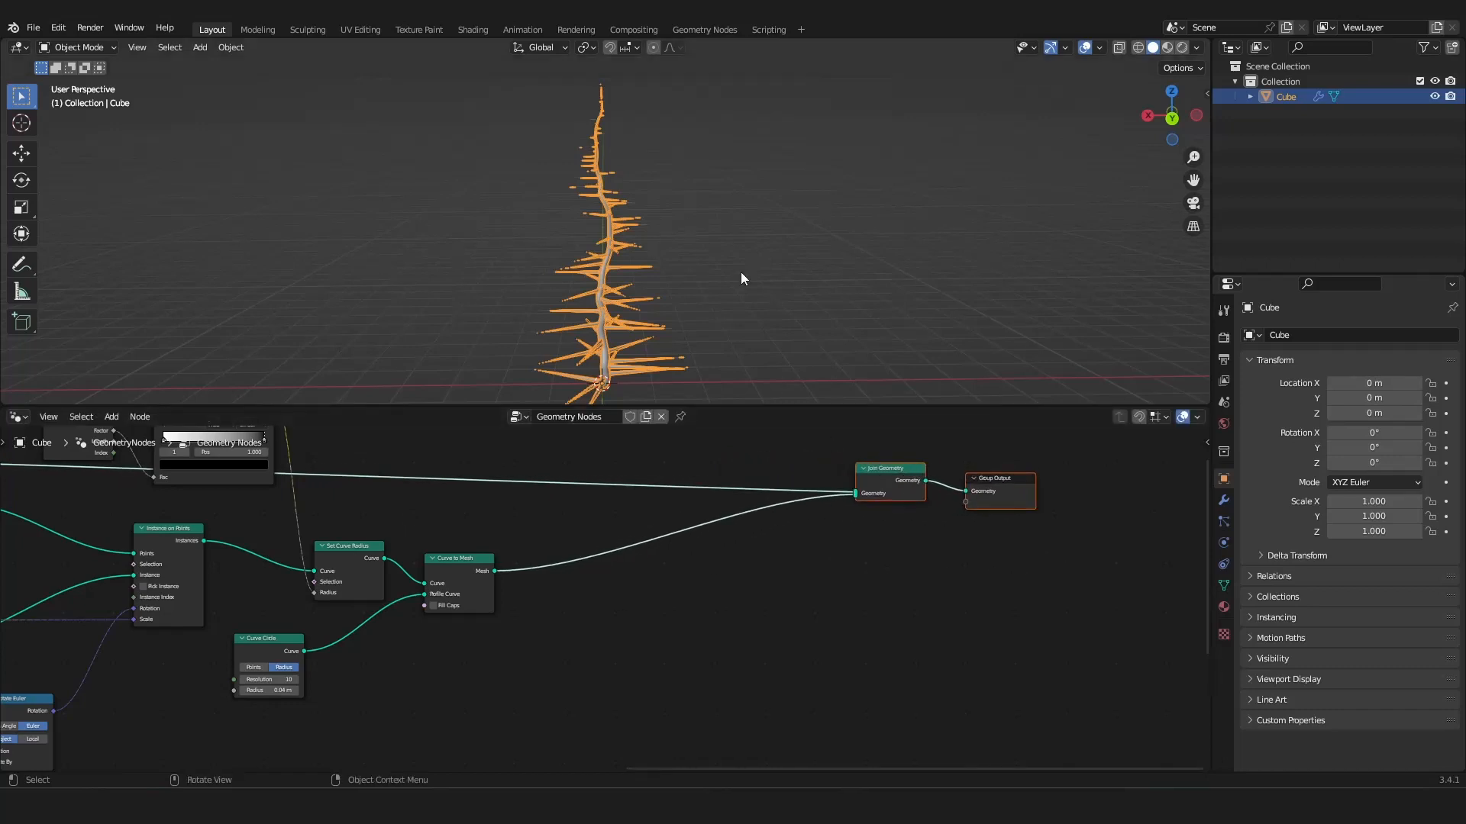
{"action": "scroll", "coordinate": [744, 272], "scroll_direction": "up", "scroll_amount": 6}
{"action": "scroll", "coordinate": [648, 570], "scroll_direction": "down", "scroll_amount": 3}
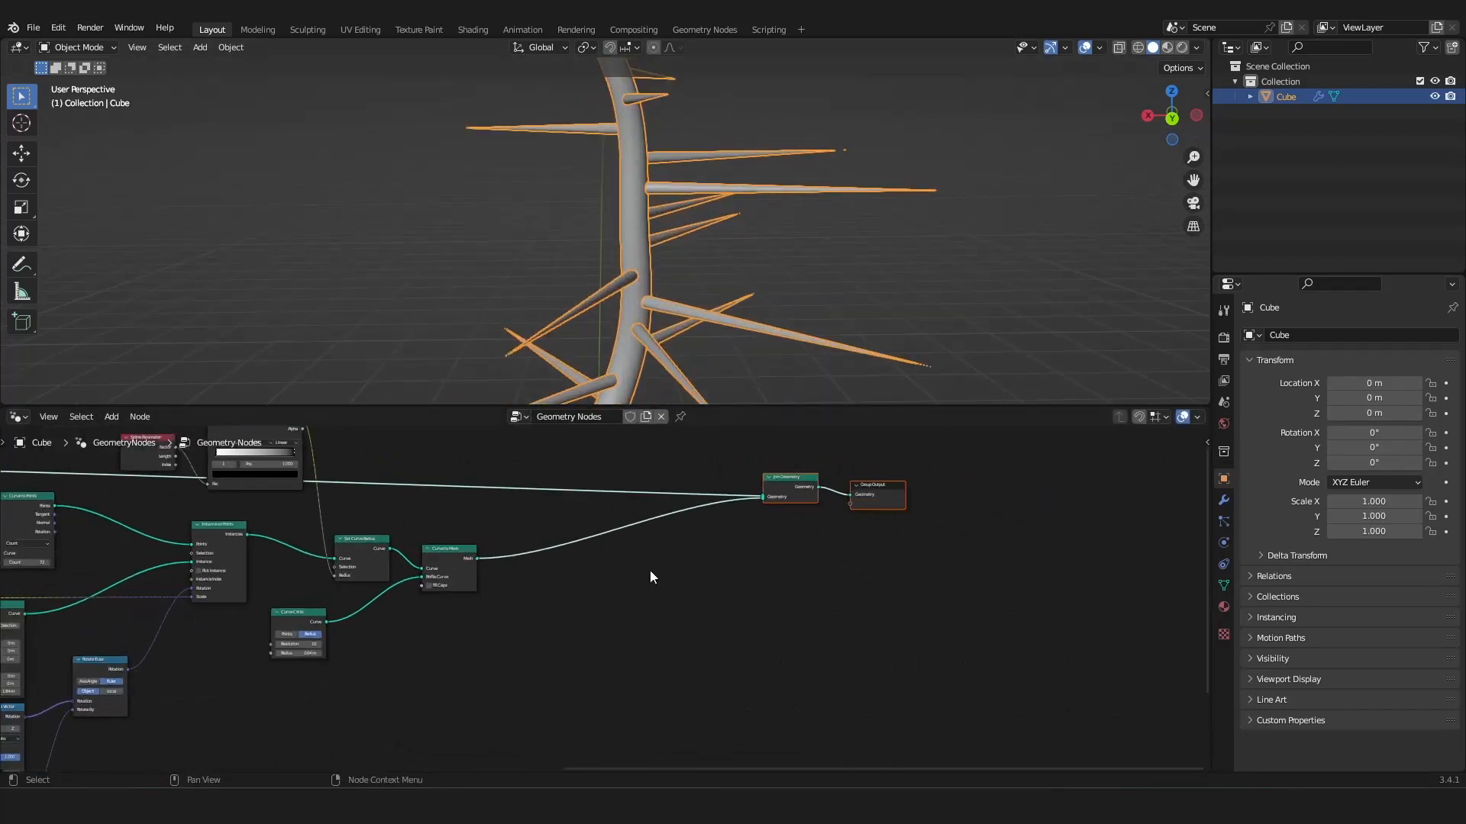
Add a Distribute Points on Faces node and link the branches' Curve to Mesh output to its Mesh input.
{"action": "scroll", "coordinate": [649, 570], "scroll_direction": "up", "scroll_amount": 3}
{"action": "scroll", "coordinate": [603, 554], "scroll_direction": "down", "scroll_amount": 5}
{"action": "middle_click_drag", "start_coordinate": [603, 554], "coordinate": [568, 523]}
{"action": "scroll", "coordinate": [568, 523], "scroll_direction": "up", "scroll_amount": 1}
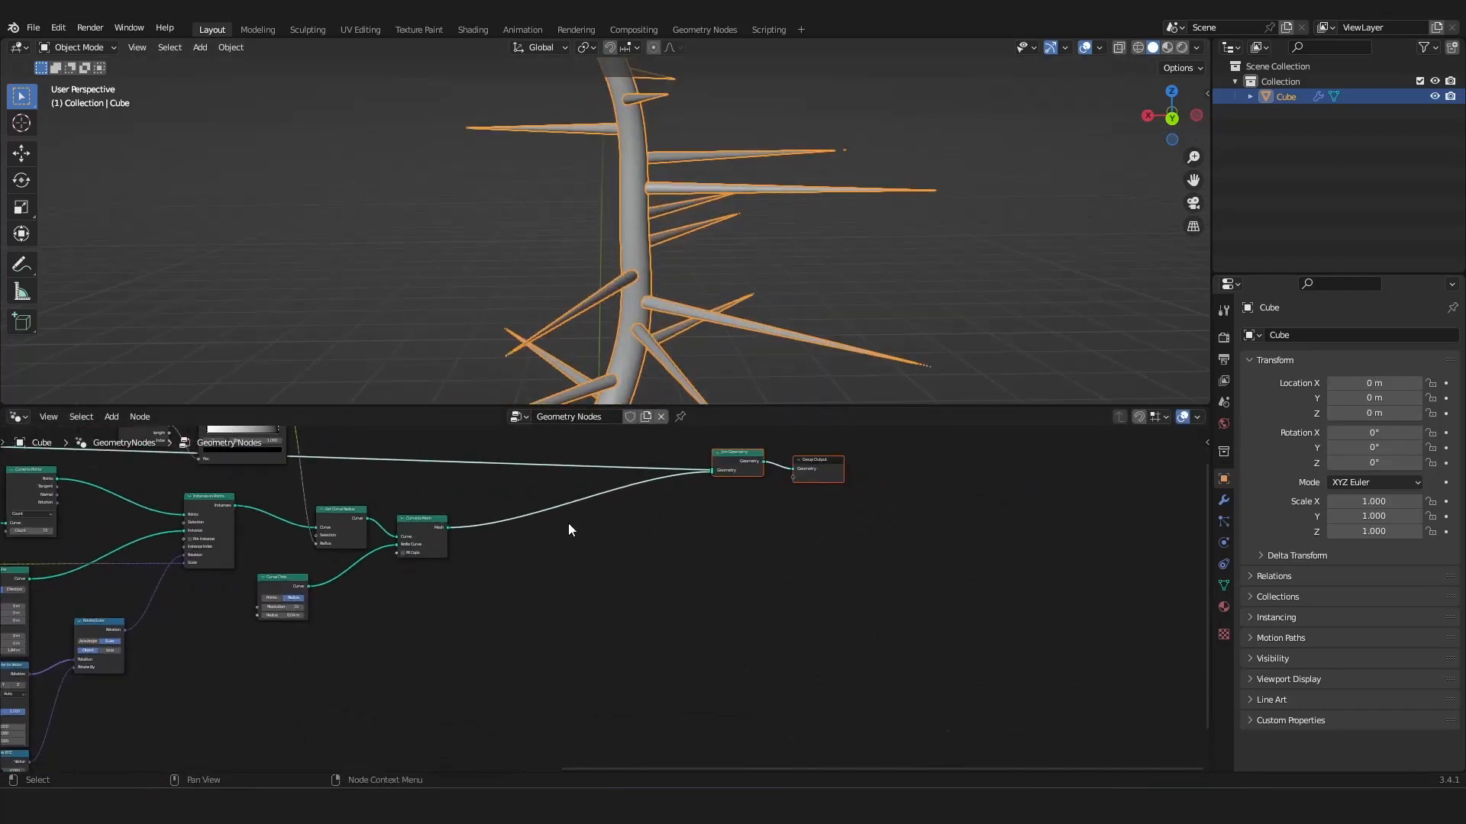
{"action": "scroll", "coordinate": [592, 478], "scroll_direction": "up", "scroll_amount": 2}
{"action": "key", "text": "shift+a"}
{"action": "mouse_move", "coordinate": [530, 640]}
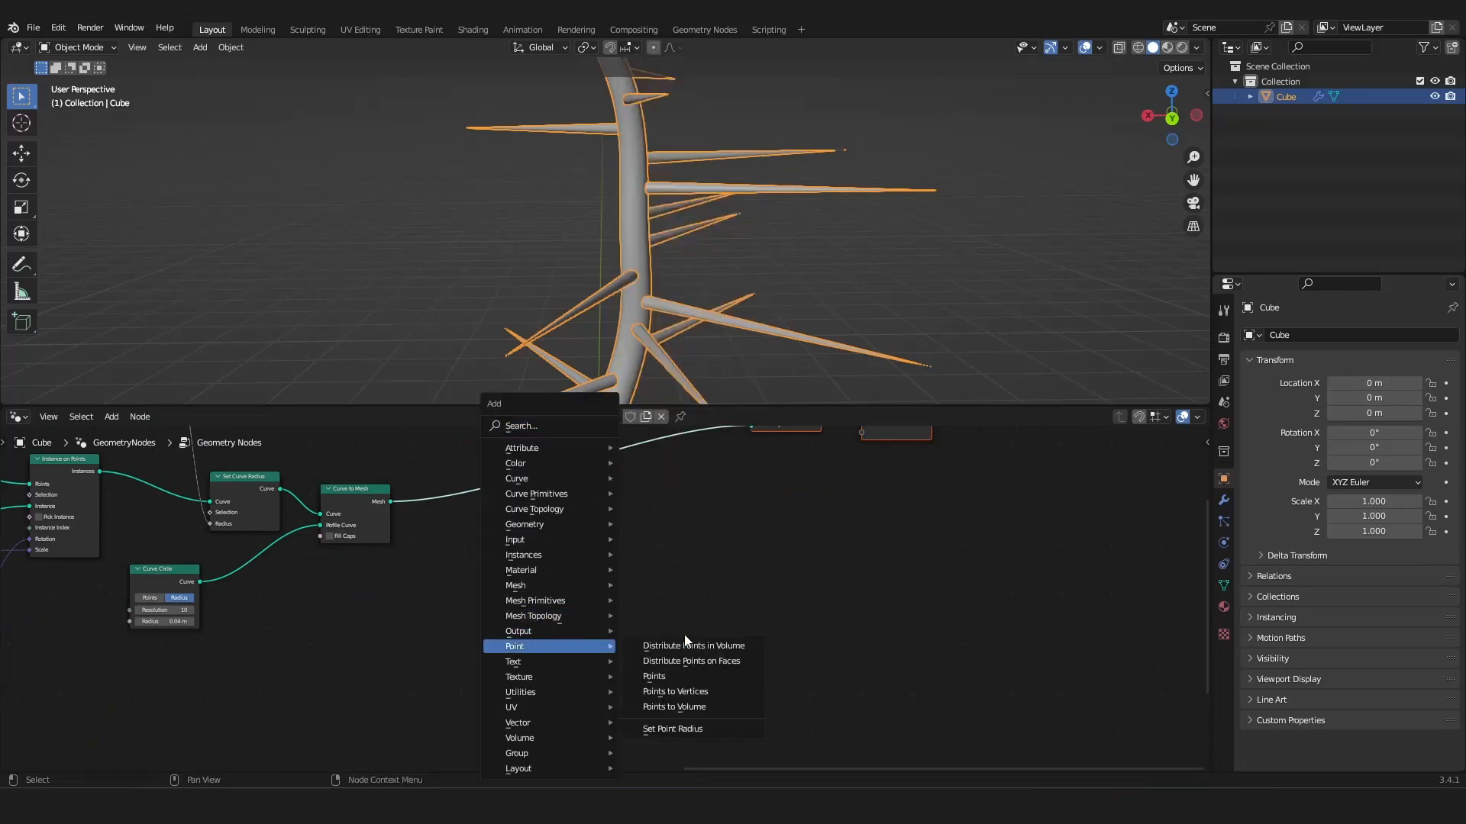
{"action": "left_click", "coordinate": [749, 661]}
{"action": "left_click", "coordinate": [451, 515]}
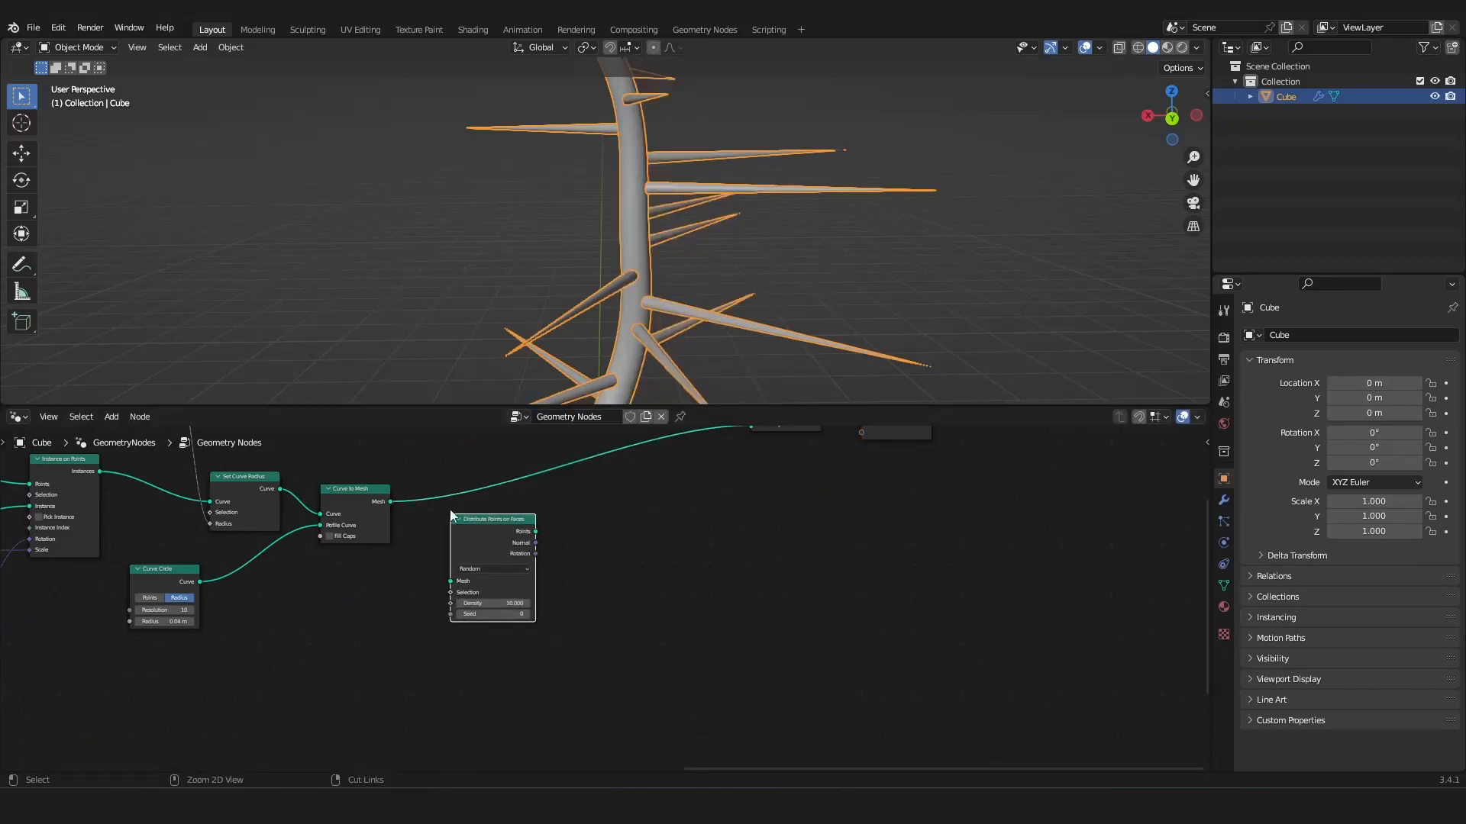
{"action": "left_click_drag", "start_coordinate": [381, 501], "coordinate": [423, 546]}
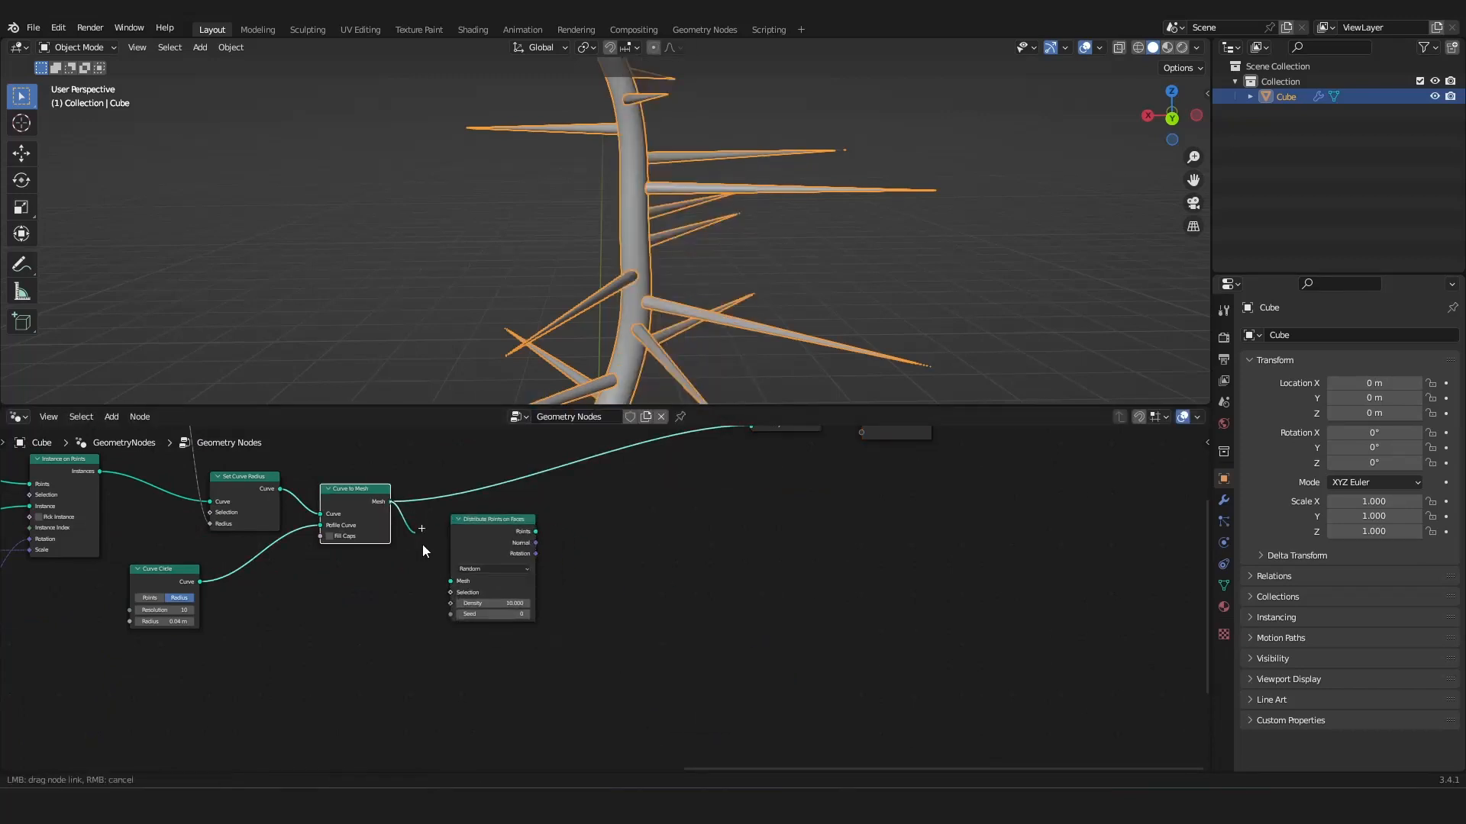
Preview the distributed Points output in a Viewer node and place the Viewer well clear of the Distribute Points on Faces node.
{"action": "left_click", "coordinate": [510, 531], "text": "ctrl+shift"}
{"action": "left_click_drag", "start_coordinate": [616, 536], "coordinate": [956, 487]}
{"action": "middle_click_drag", "start_coordinate": [956, 488], "coordinate": [796, 552]}
{"action": "scroll", "coordinate": [796, 551], "scroll_direction": "up", "scroll_amount": 3}
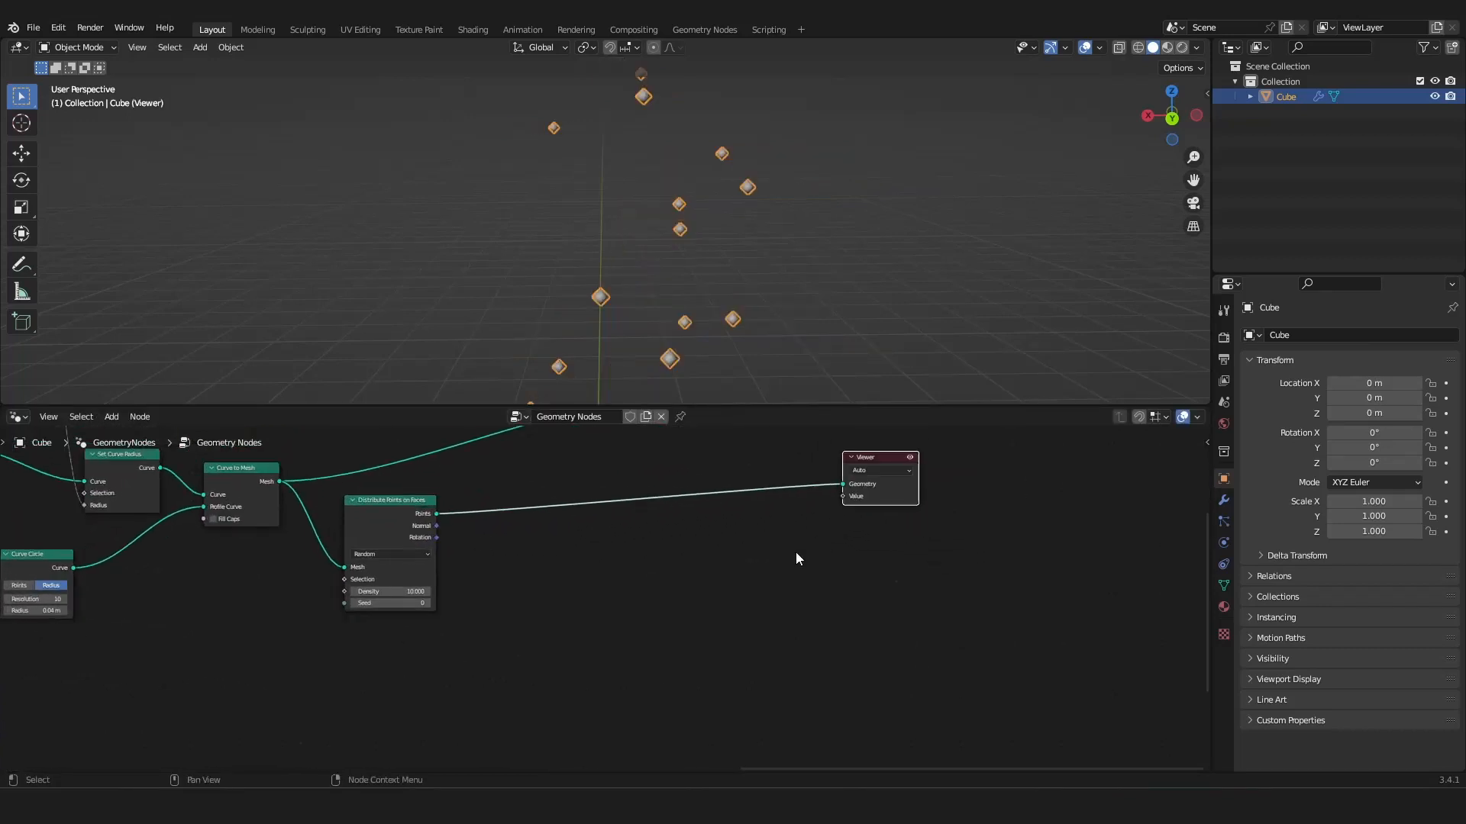
Insert an Instance on Points node between Distribute Points on Faces and the Viewer.
{"action": "key", "text": "shift+a"}
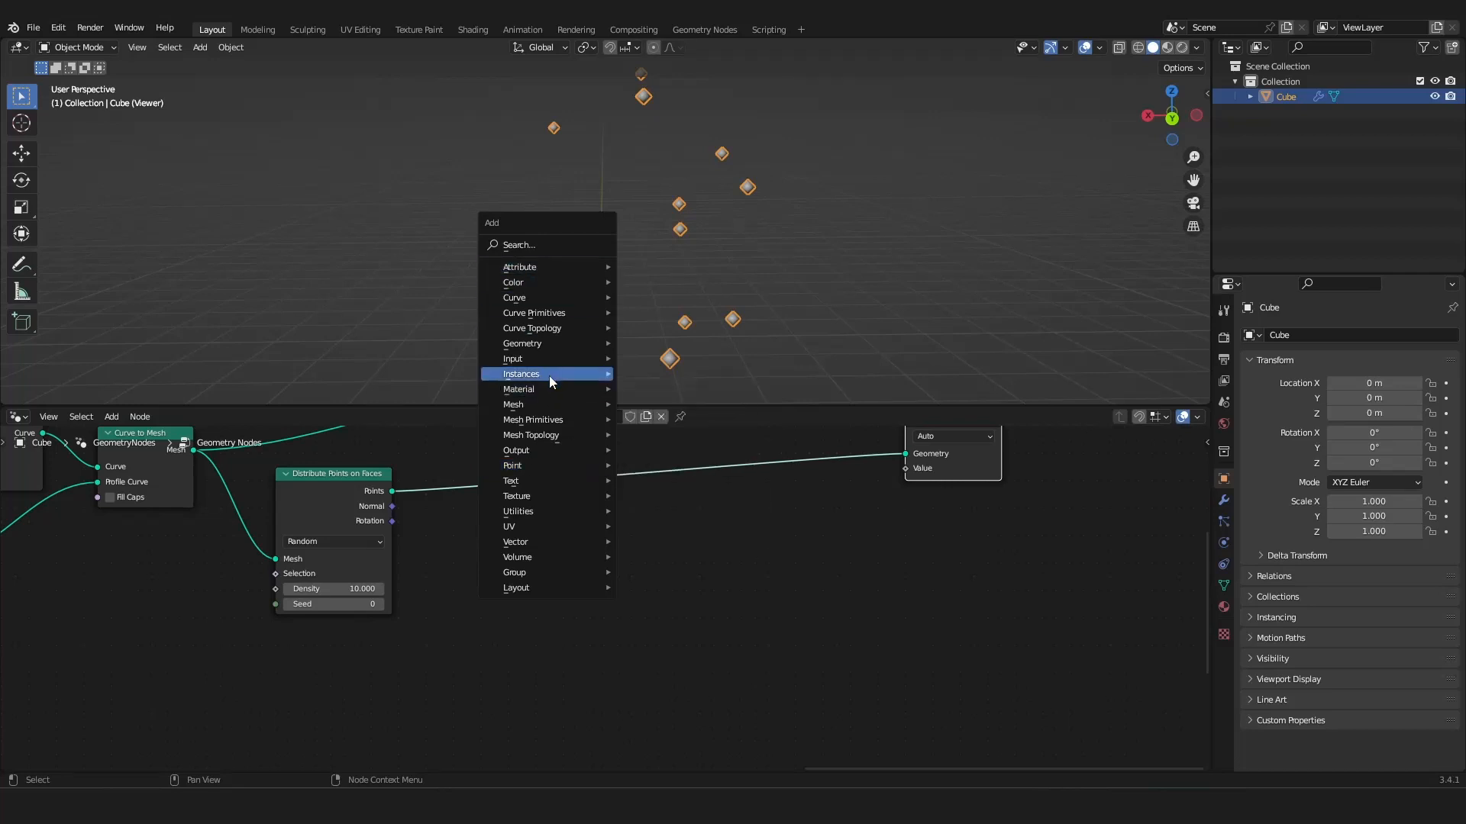
{"action": "mouse_move", "coordinate": [607, 377]}
{"action": "left_click", "coordinate": [675, 377]}
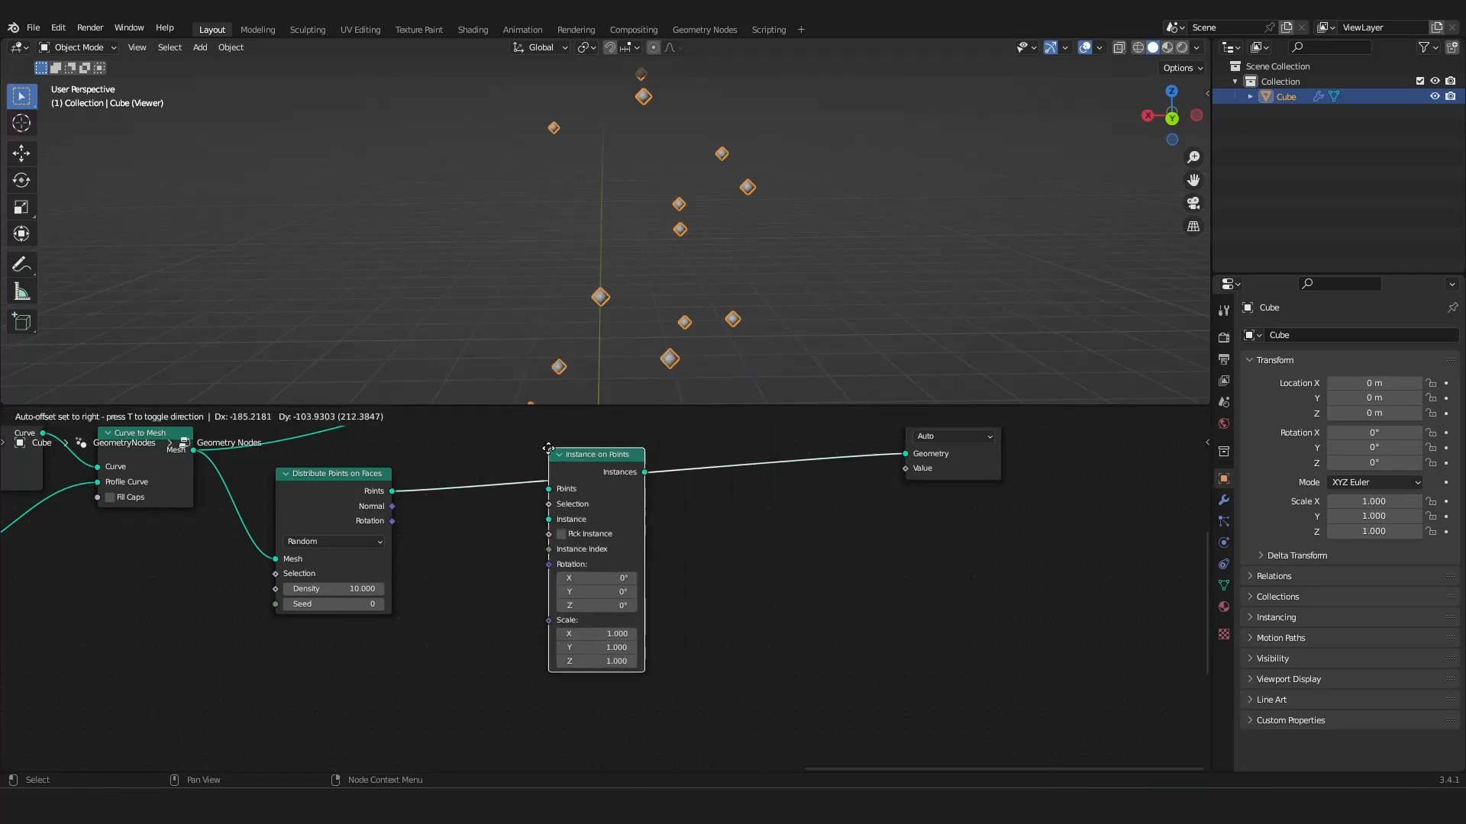
{"action": "left_click", "coordinate": [547, 445]}
{"action": "left_click_drag", "start_coordinate": [597, 457], "coordinate": [555, 492]}
Duplicate the branches' Curve Line node and link its Curve output to the new Instance on Points Instance input.
{"action": "scroll", "coordinate": [502, 539], "scroll_direction": "down", "scroll_amount": 6}
{"action": "scroll", "coordinate": [501, 539], "scroll_direction": "down", "scroll_amount": 2}
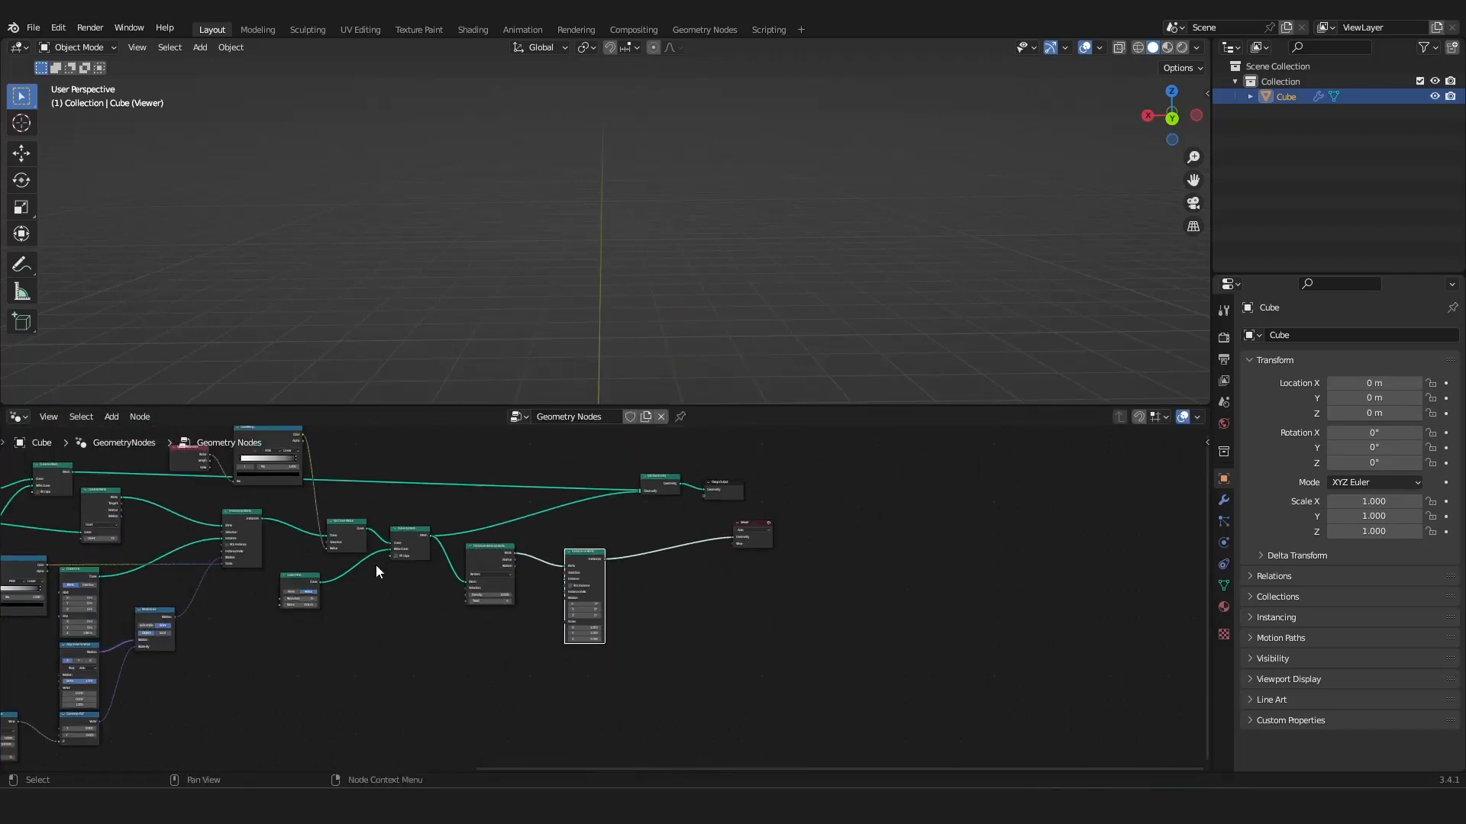
{"action": "middle_click_drag", "start_coordinate": [376, 565], "coordinate": [534, 510]}
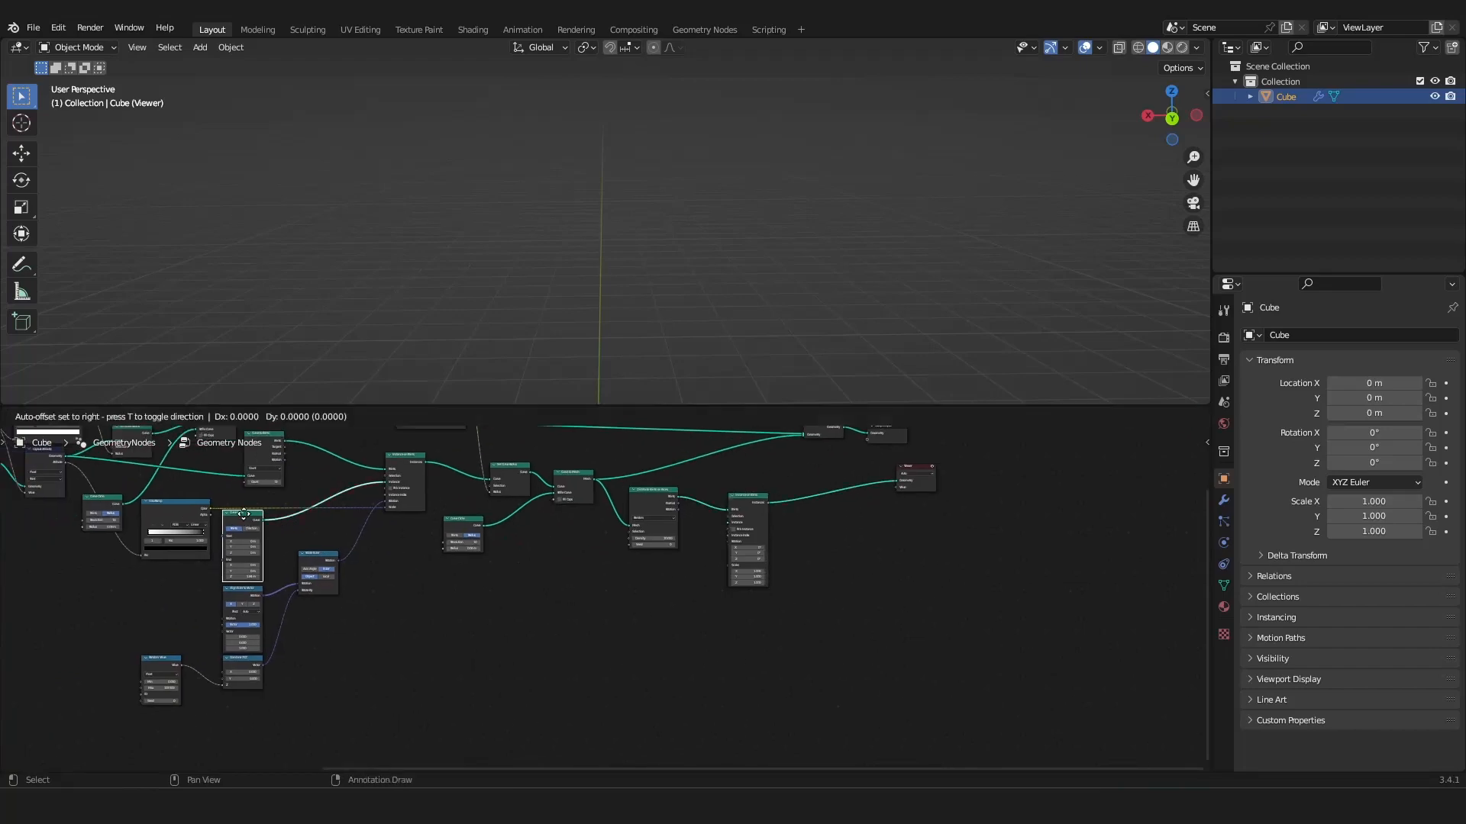
{"action": "left_click_drag", "start_coordinate": [680, 566], "coordinate": [729, 522]}
Set the Distribute Points on Faces density to 160.
{"action": "scroll", "coordinate": [729, 523], "scroll_direction": "up", "scroll_amount": 2}
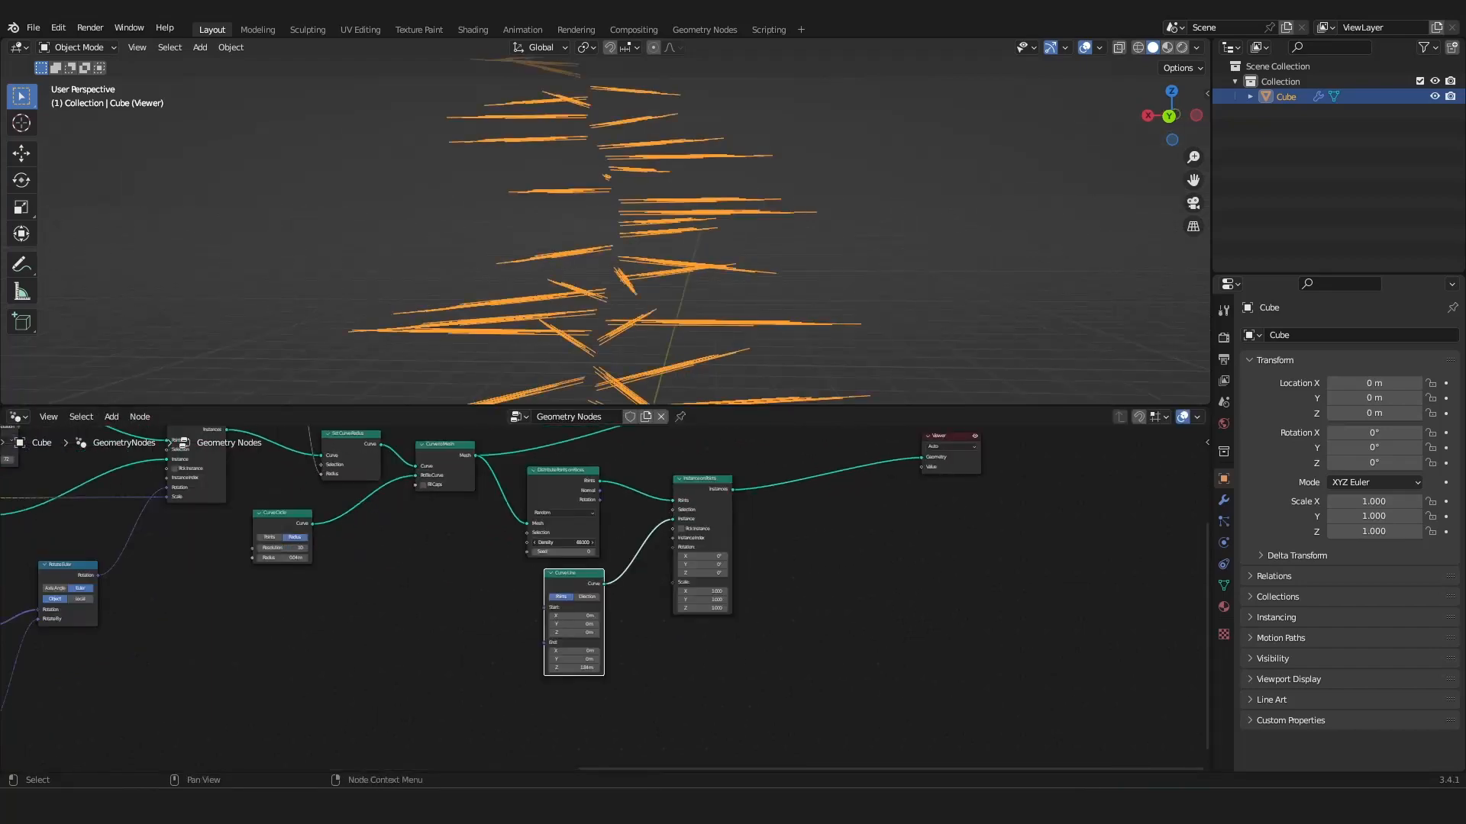
{"action": "middle_click_drag", "start_coordinate": [734, 264], "coordinate": [549, 366]}
{"action": "scroll", "coordinate": [581, 559], "scroll_direction": "up", "scroll_amount": 2}
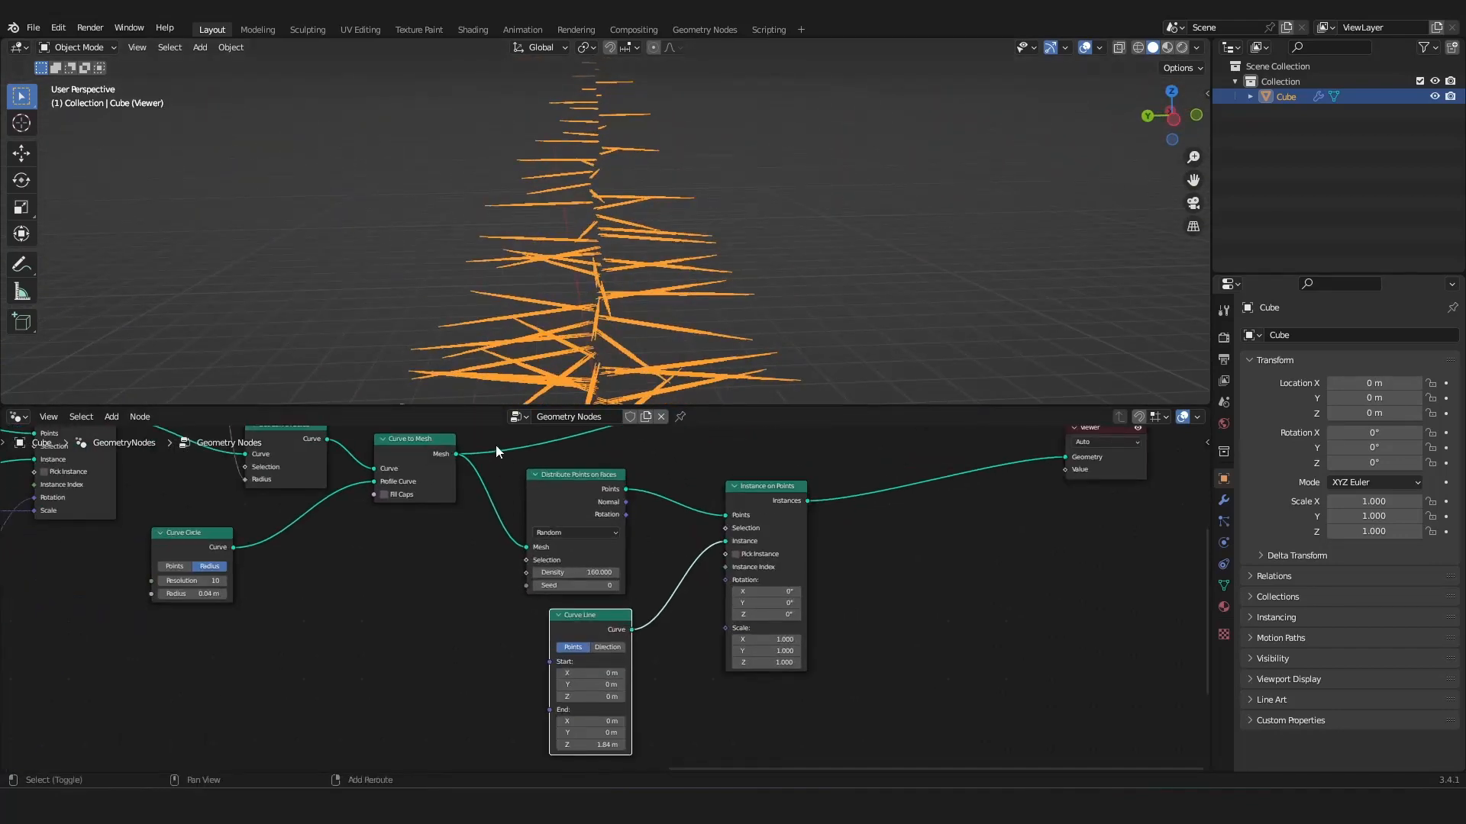
Insert a Realize Instances node between the branches' Curve to Mesh and Distribute Points on Faces nodes.
{"action": "key", "text": "shift+a"}
{"action": "mouse_move", "coordinate": [465, 419]}
{"action": "mouse_move", "coordinate": [441, 446]}
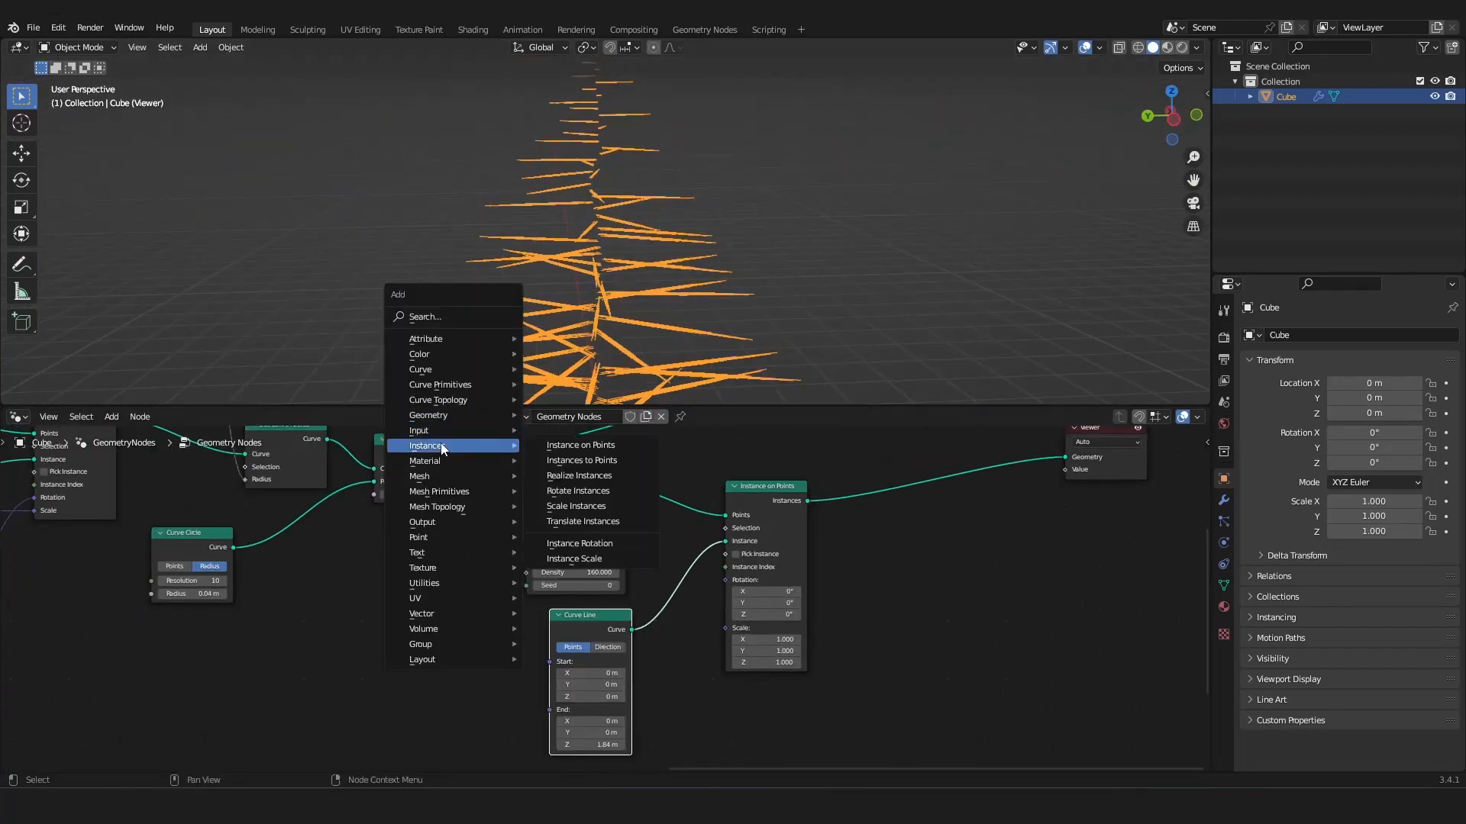
{"action": "left_click", "coordinate": [584, 474]}
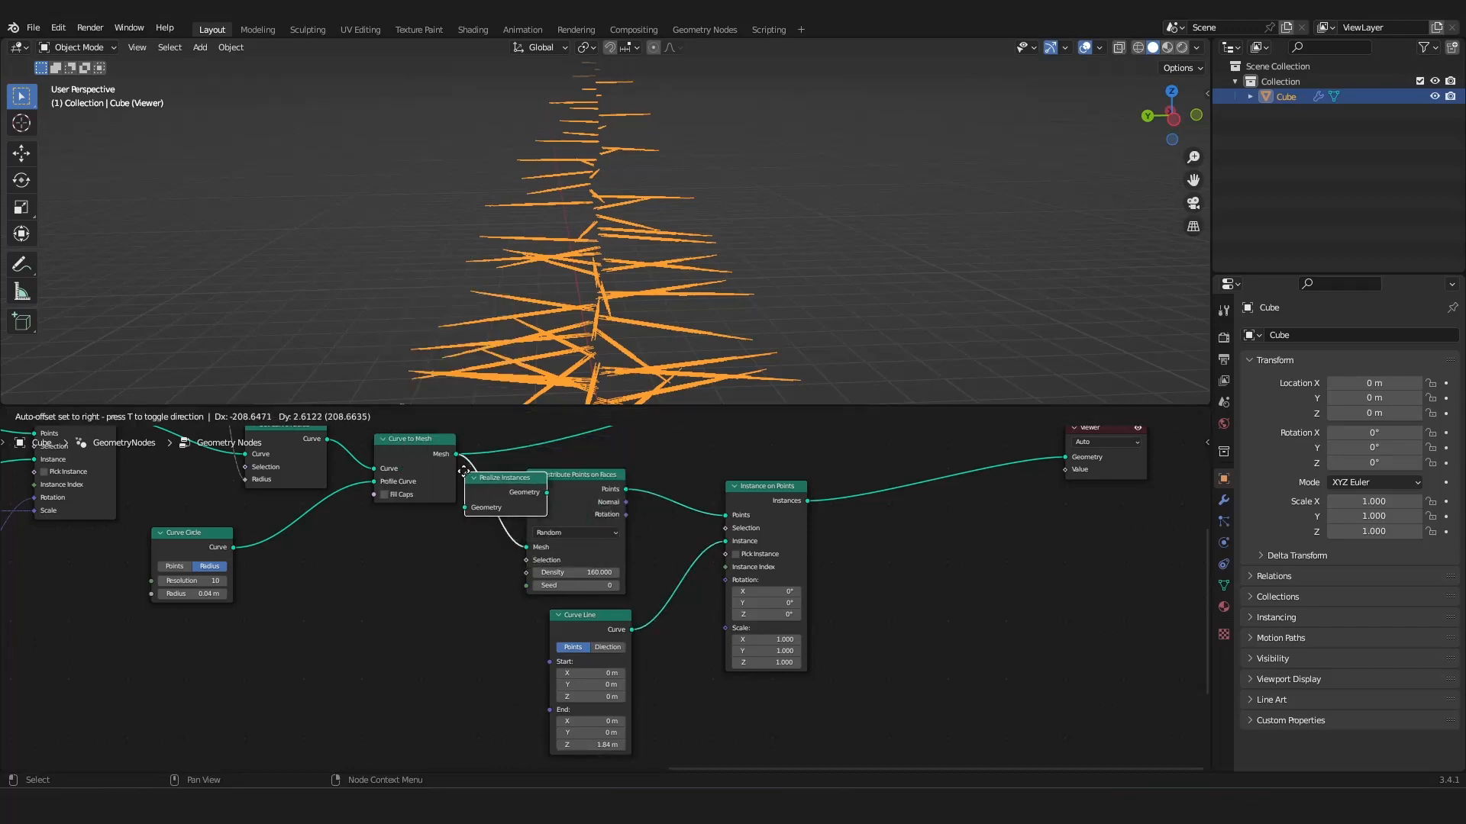
{"action": "left_click", "coordinate": [501, 477]}
{"action": "mouse_move", "coordinate": [634, 305]}
{"action": "middle_mouse_down"}
{"action": "mouse_move", "coordinate": [773, 337]}
{"action": "mouse_move", "coordinate": [652, 310]}
{"action": "middle_mouse_up"}
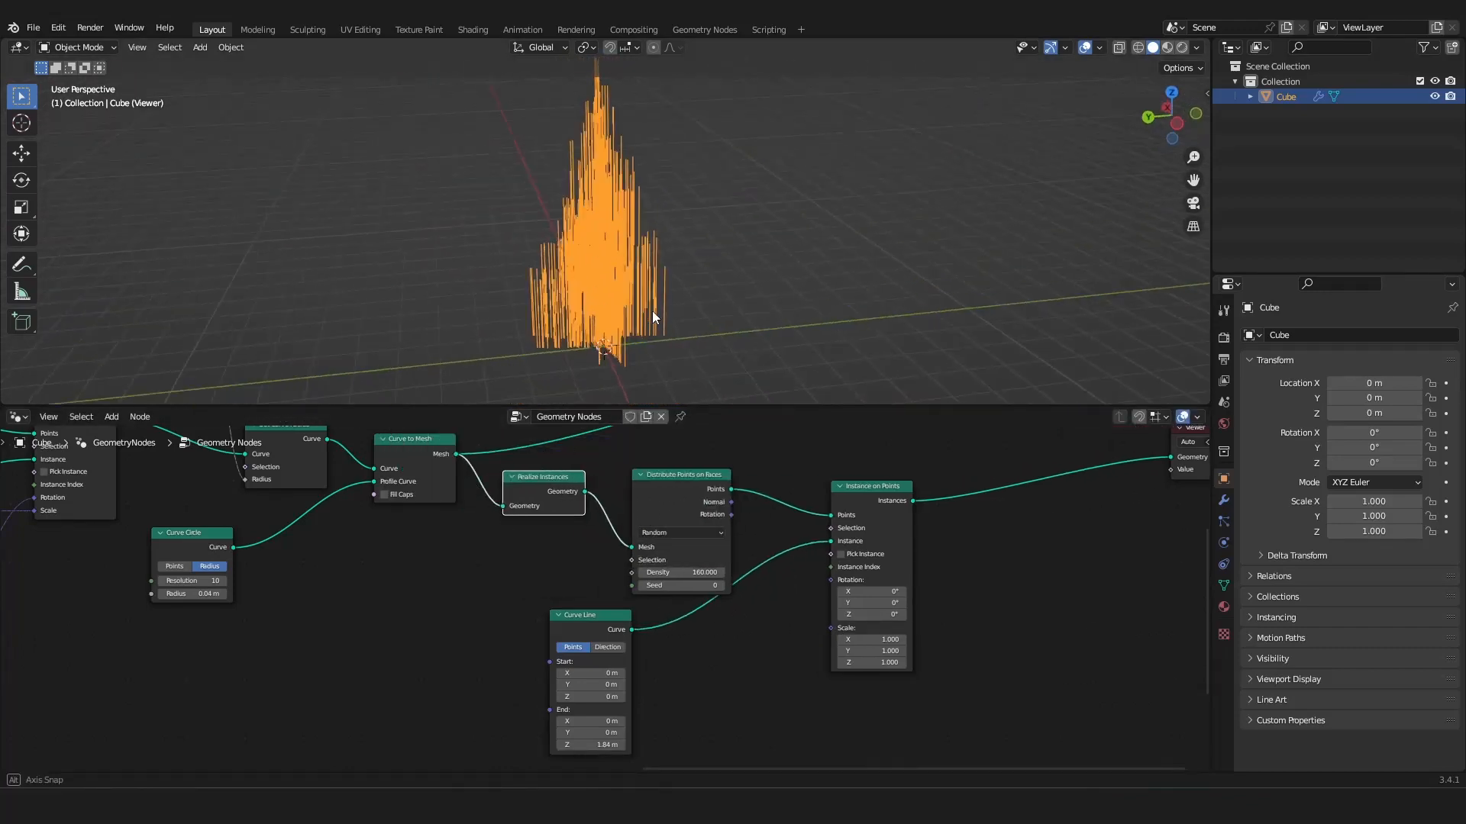
Link the Rotation output of Distribute Points on Faces to the Rotation input of the new Instance on Points.
{"action": "scroll", "coordinate": [652, 310], "scroll_direction": "up", "scroll_amount": 4}
{"action": "scroll", "coordinate": [648, 525], "scroll_direction": "up", "scroll_amount": 3}
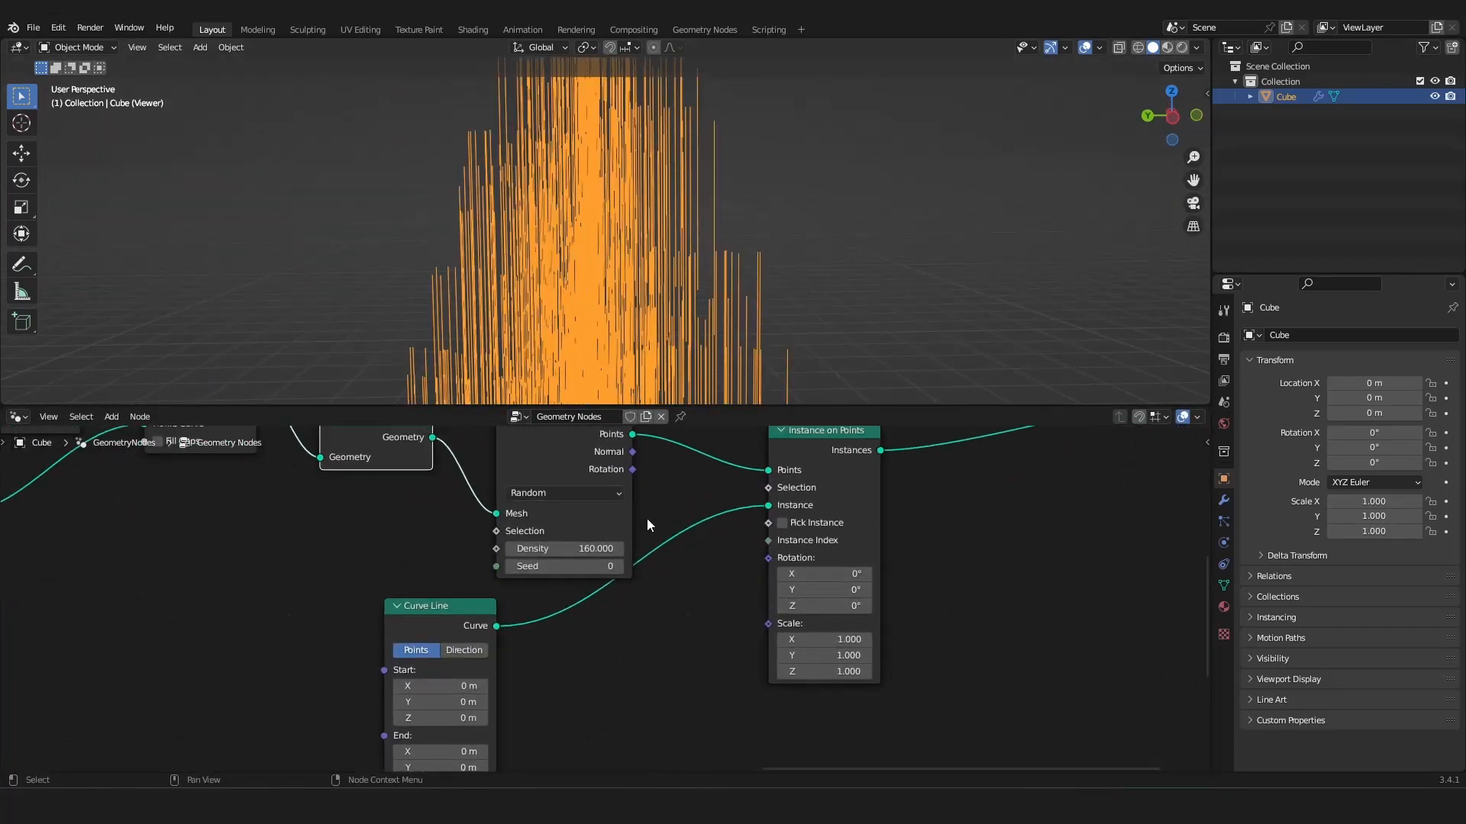
{"action": "left_click_drag", "start_coordinate": [635, 470], "coordinate": [771, 558]}
{"action": "mouse_move", "coordinate": [675, 287]}
{"action": "middle_mouse_down"}
{"action": "mouse_move", "coordinate": [502, 287]}
{"action": "mouse_move", "coordinate": [657, 287]}
{"action": "middle_mouse_up"}
{"action": "scroll", "coordinate": [502, 287], "scroll_direction": "down", "scroll_amount": 2}
{"action": "scroll", "coordinate": [658, 287], "scroll_direction": "up", "scroll_amount": 4}
Shorten the duplicated Curve Line by setting its End Z to about 0.56 m.
{"action": "middle_click_drag", "start_coordinate": [573, 694], "coordinate": [649, 579]}
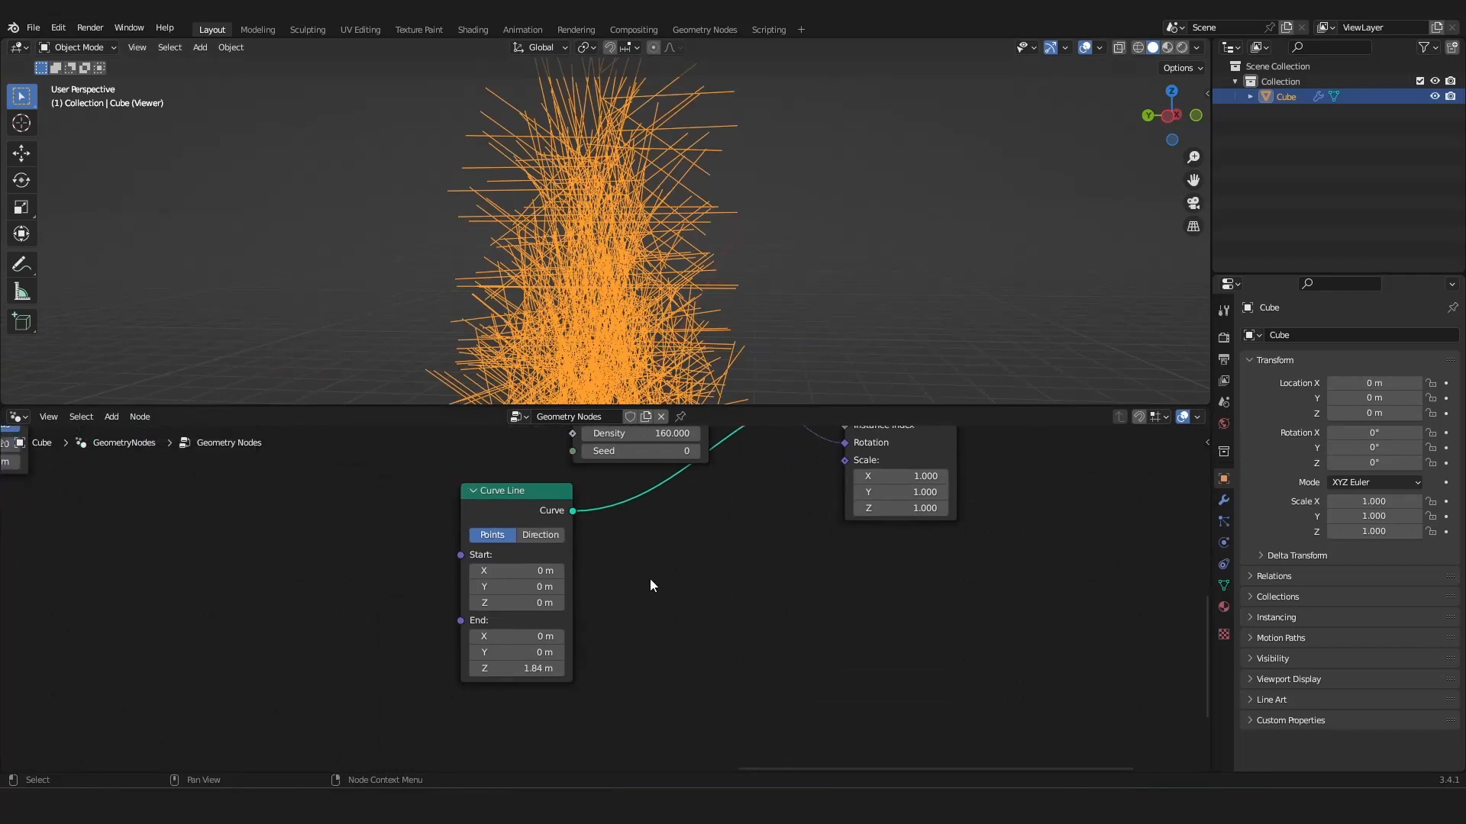
{"action": "left_click_drag", "start_coordinate": [526, 668], "coordinate": [469, 668]}
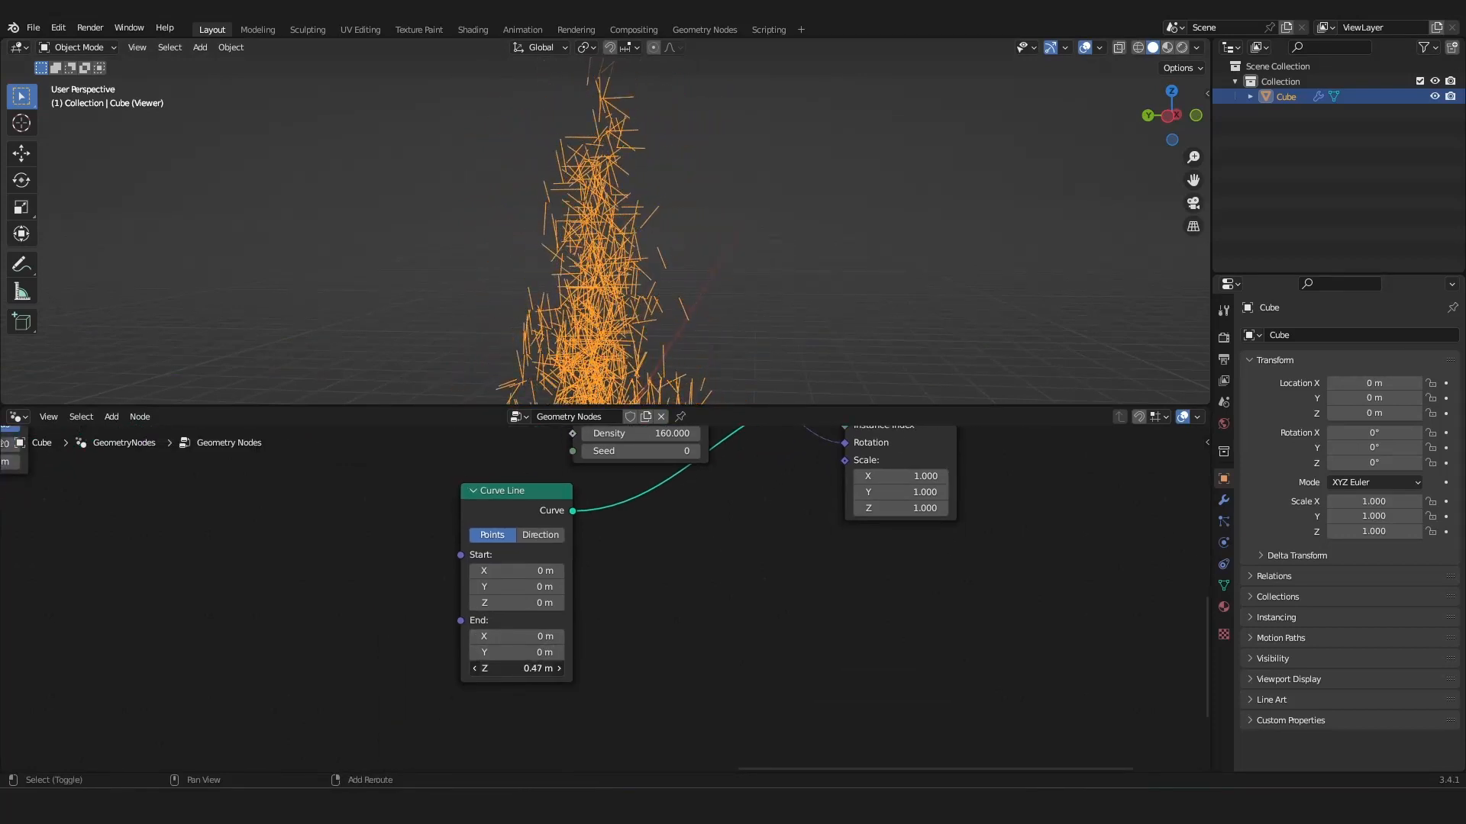
{"action": "scroll", "coordinate": [749, 591], "scroll_direction": "down", "scroll_amount": 3}
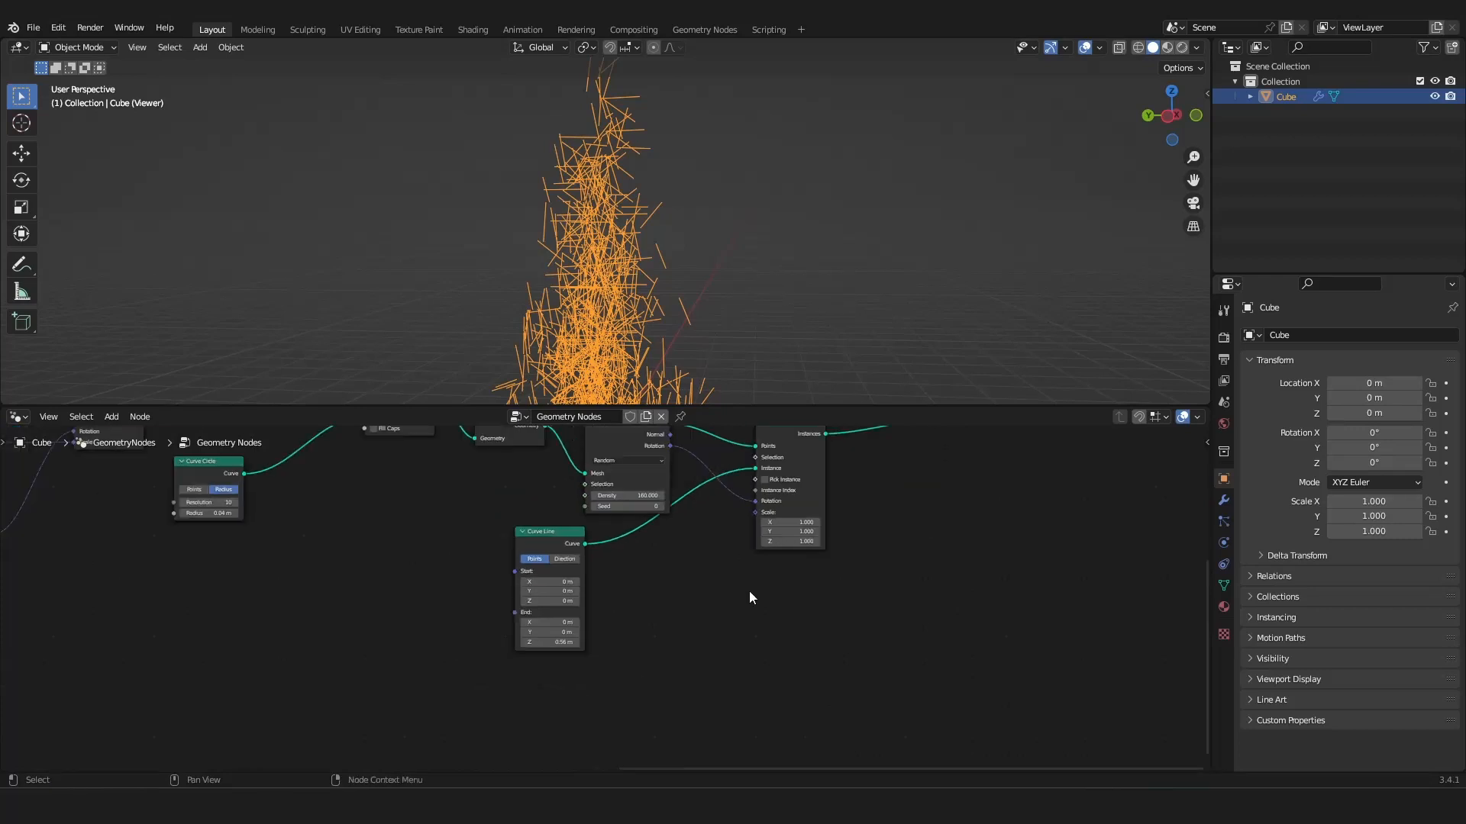
Link the new Instance on Points output into Join Geometry and preview the joined tree in the Viewer.
{"action": "left_click_drag", "start_coordinate": [568, 637], "coordinate": [534, 521]}
{"action": "left_click", "coordinate": [565, 497], "text": "ctrl+shift"}
{"action": "scroll", "coordinate": [692, 330], "scroll_direction": "down", "scroll_amount": 4}
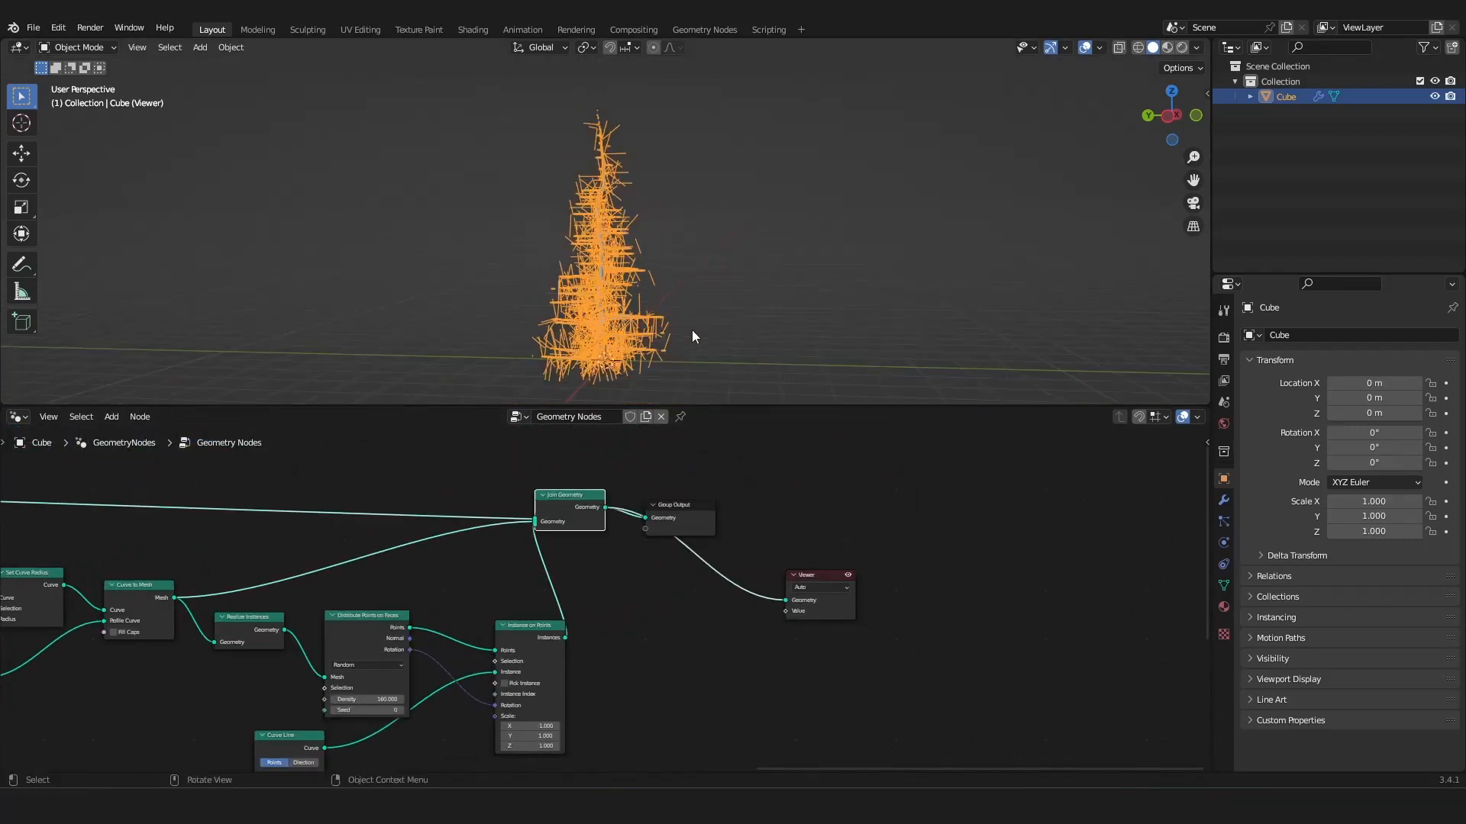
{"action": "middle_click_drag", "start_coordinate": [692, 329], "coordinate": [690, 257], "text": "shift"}
{"action": "scroll", "coordinate": [702, 268], "scroll_direction": "up", "scroll_amount": 8}
{"action": "scroll", "coordinate": [633, 569], "scroll_direction": "down", "scroll_amount": 2}
Move the new Instance on Points node slightly further away from Distribute Points on Faces.
{"action": "middle_click_drag", "start_coordinate": [639, 576], "coordinate": [695, 527]}
{"action": "scroll", "coordinate": [615, 555], "scroll_direction": "up", "scroll_amount": 2}
{"action": "left_click_drag", "start_coordinate": [631, 539], "coordinate": [650, 539]}
{"action": "scroll", "coordinate": [650, 539], "scroll_direction": "down", "scroll_amount": 3}
{"action": "middle_click_drag", "start_coordinate": [650, 539], "coordinate": [596, 587]}
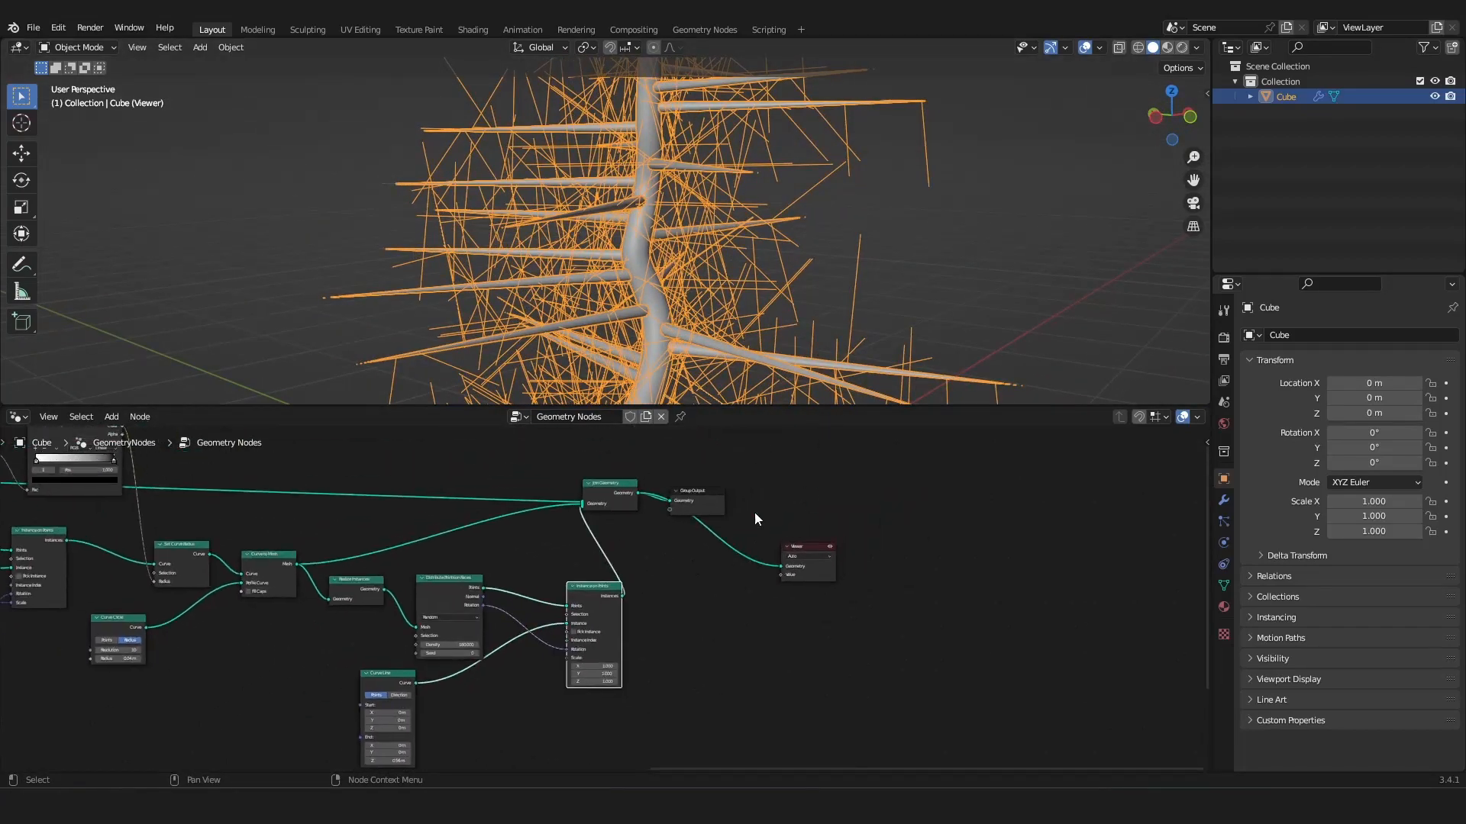
Move the Join Geometry, Group Output and Viewer nodes further away from the new Instance on Points node.
{"action": "left_click_drag", "start_coordinate": [788, 467], "coordinate": [582, 525]}
{"action": "left_click_drag", "start_coordinate": [620, 497], "coordinate": [740, 496]}
{"action": "left_click_drag", "start_coordinate": [813, 547], "coordinate": [829, 532]}
{"action": "scroll", "coordinate": [710, 608], "scroll_direction": "up", "scroll_amount": 8}
{"action": "middle_click_drag", "start_coordinate": [729, 608], "coordinate": [862, 554]}
{"action": "scroll", "coordinate": [862, 553], "scroll_direction": "up", "scroll_amount": 1}
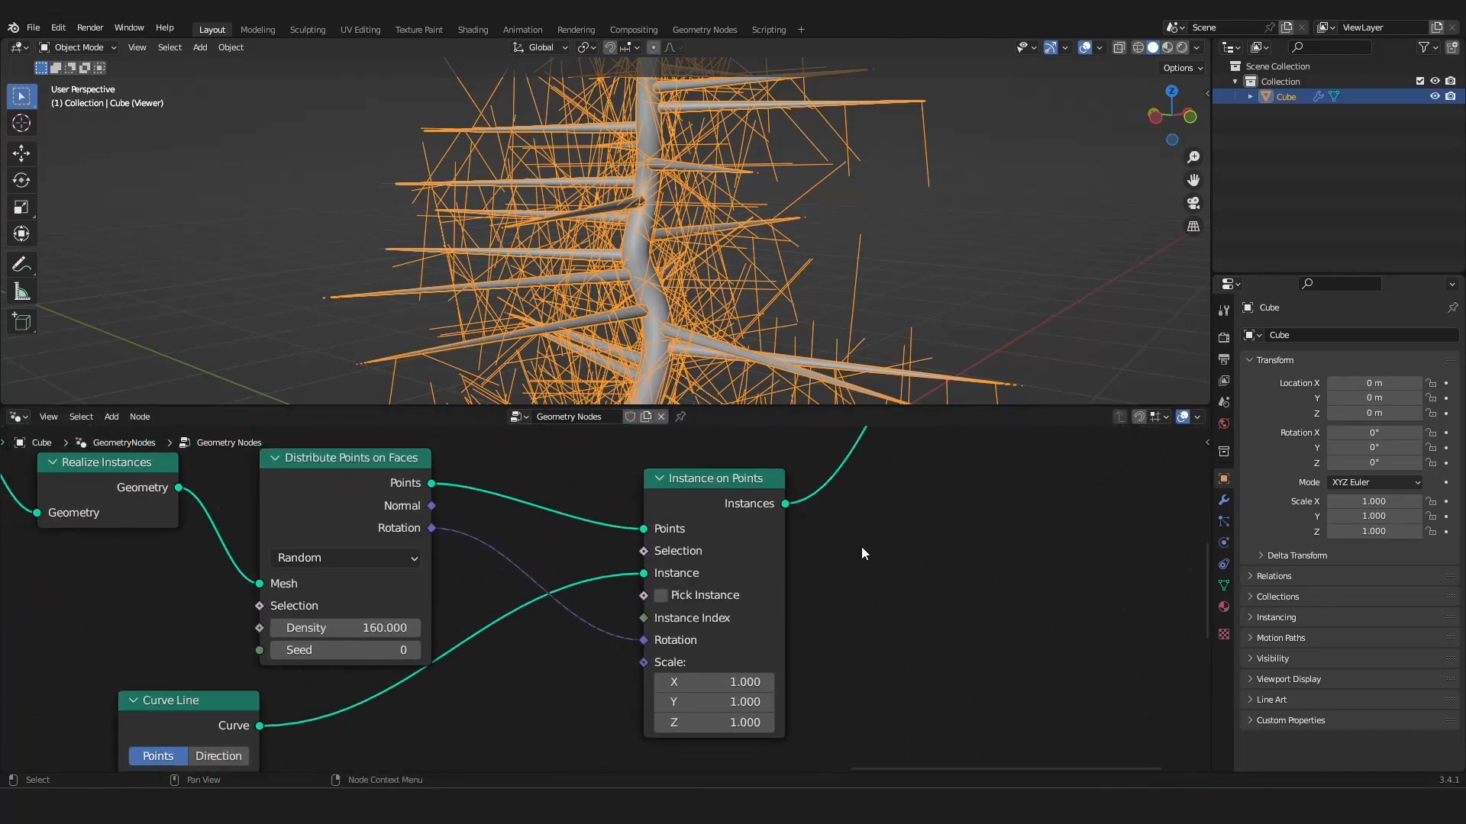
Insert an Align Euler to Vector node on the rotation link between Distribute Points on Faces and Instance on Points.
{"action": "key", "text": "shift+a"}
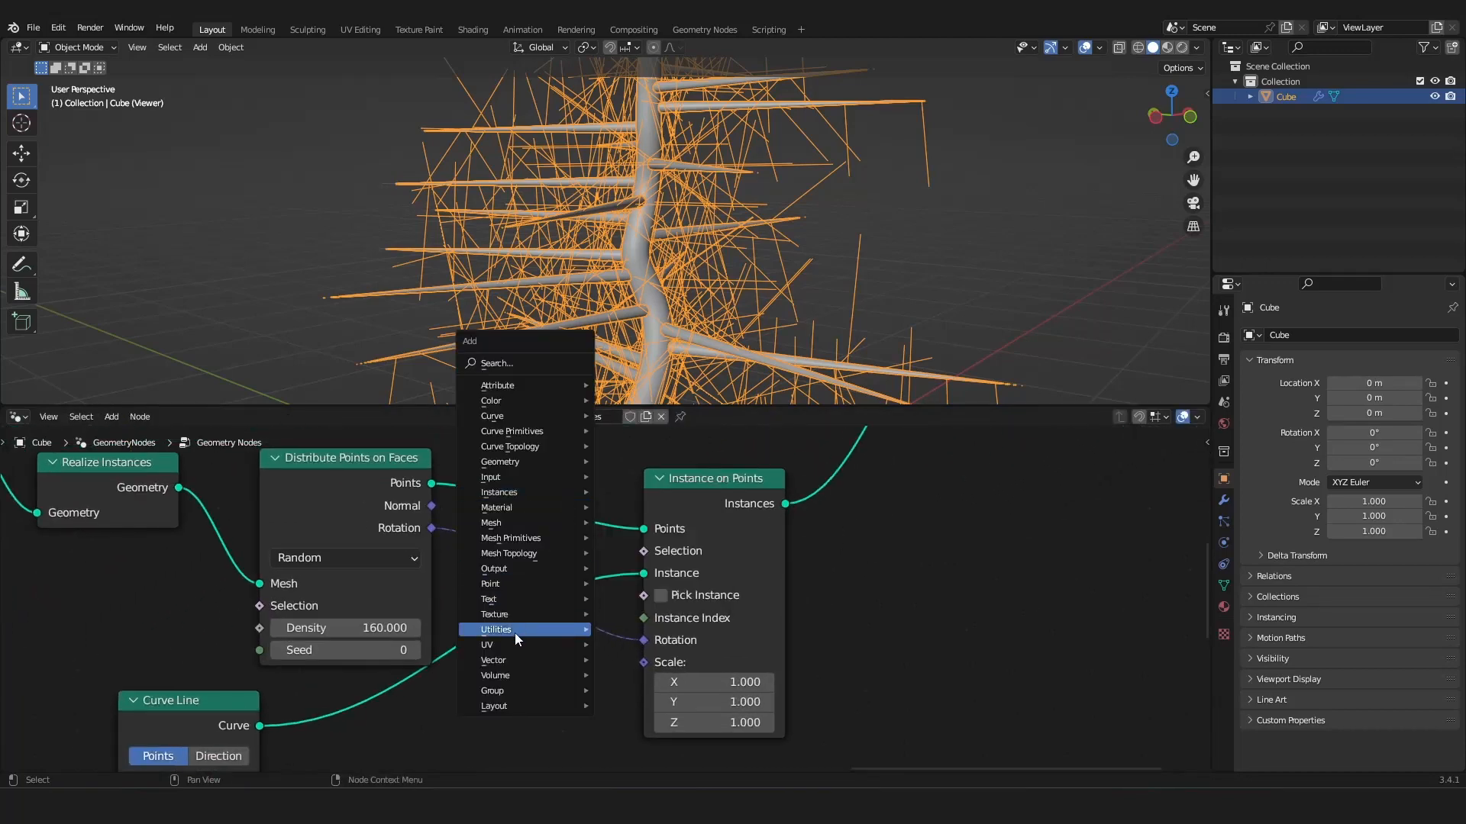
{"action": "mouse_move", "coordinate": [508, 634]}
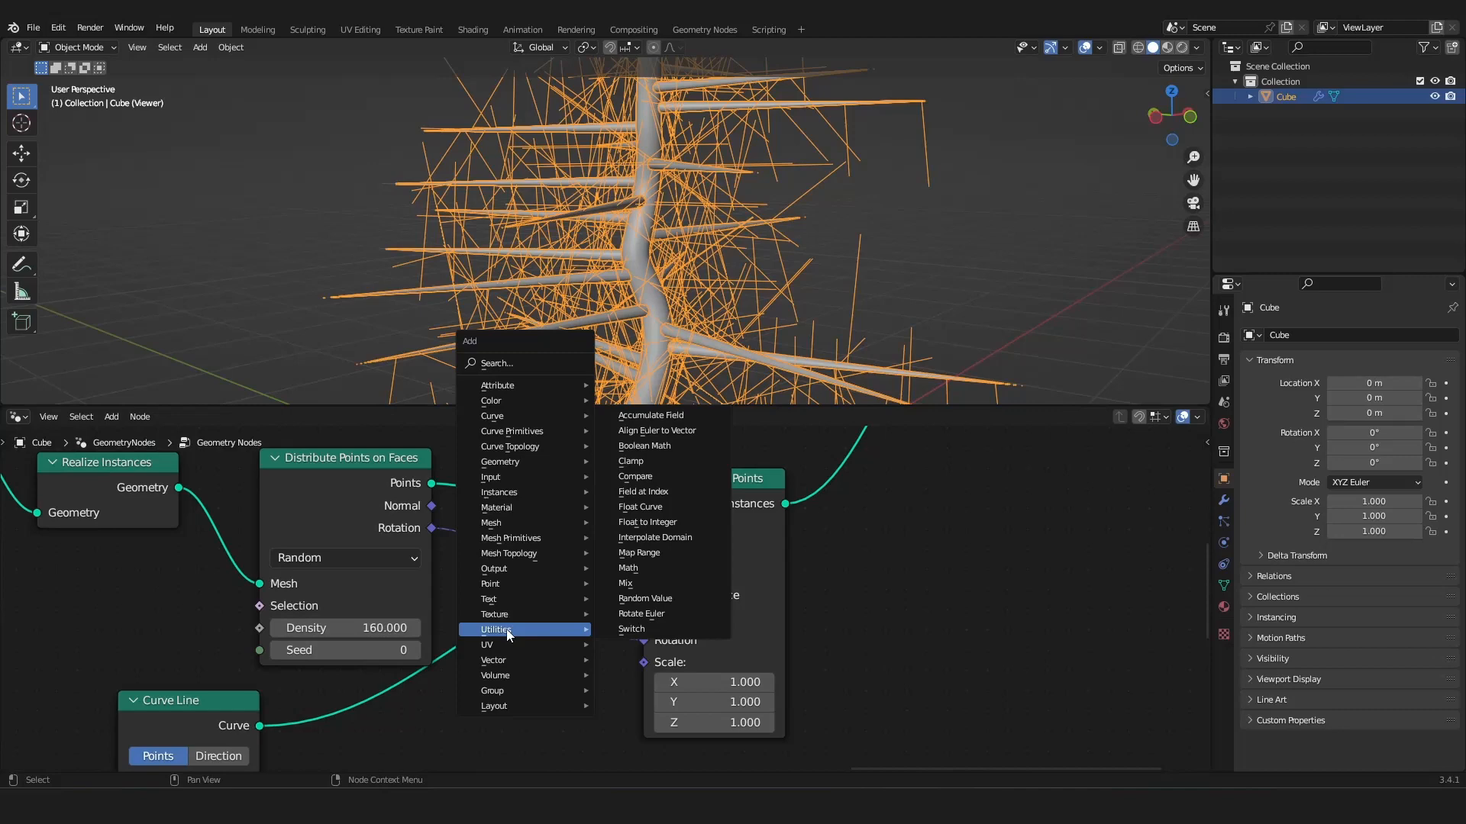
{"action": "left_click", "coordinate": [664, 433]}
{"action": "left_click", "coordinate": [579, 542]}
{"action": "scroll", "coordinate": [579, 542], "scroll_direction": "down", "scroll_amount": 1}
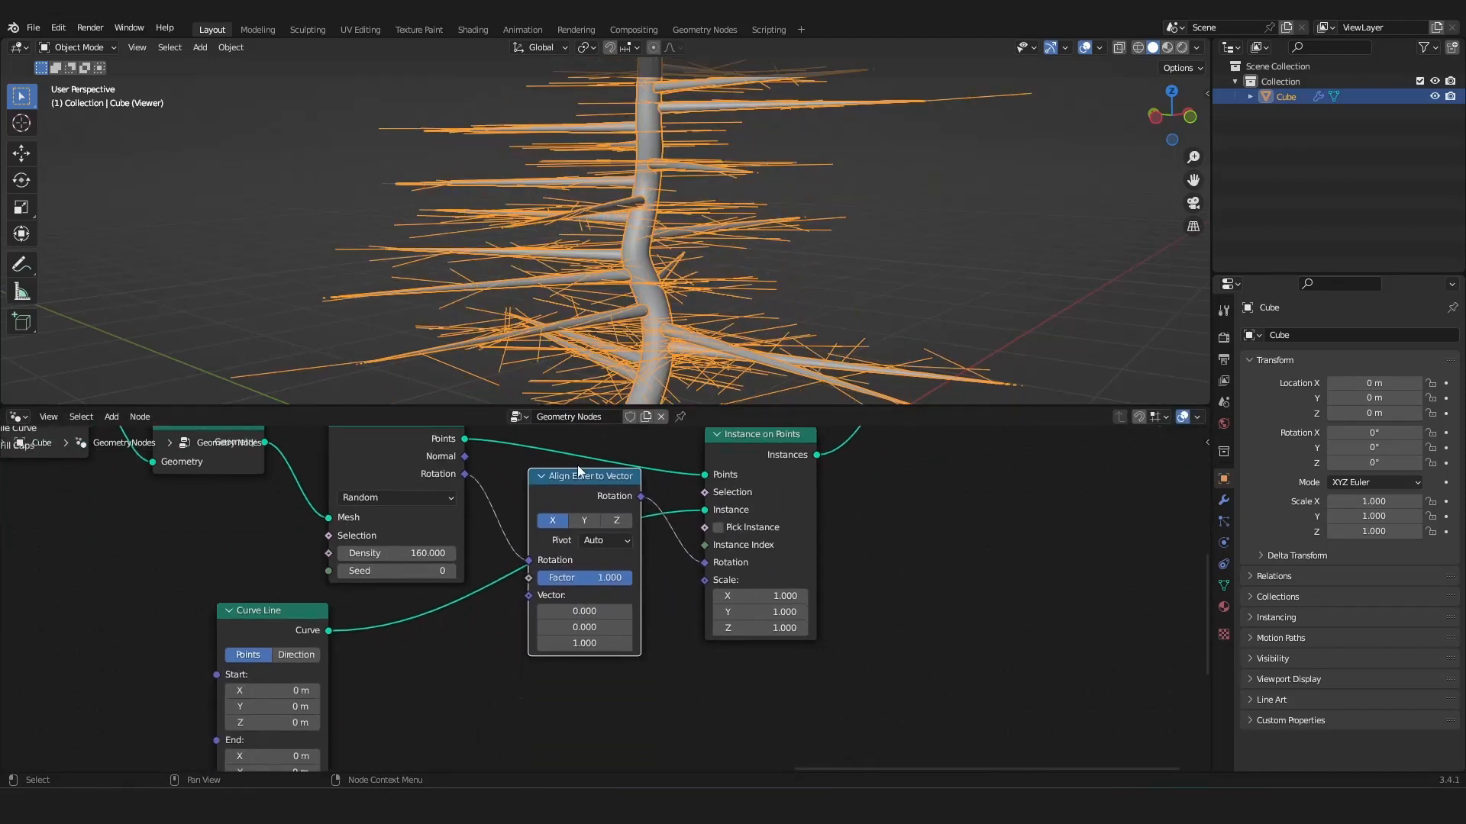
{"action": "middle_click_drag", "start_coordinate": [686, 181], "coordinate": [656, 244]}
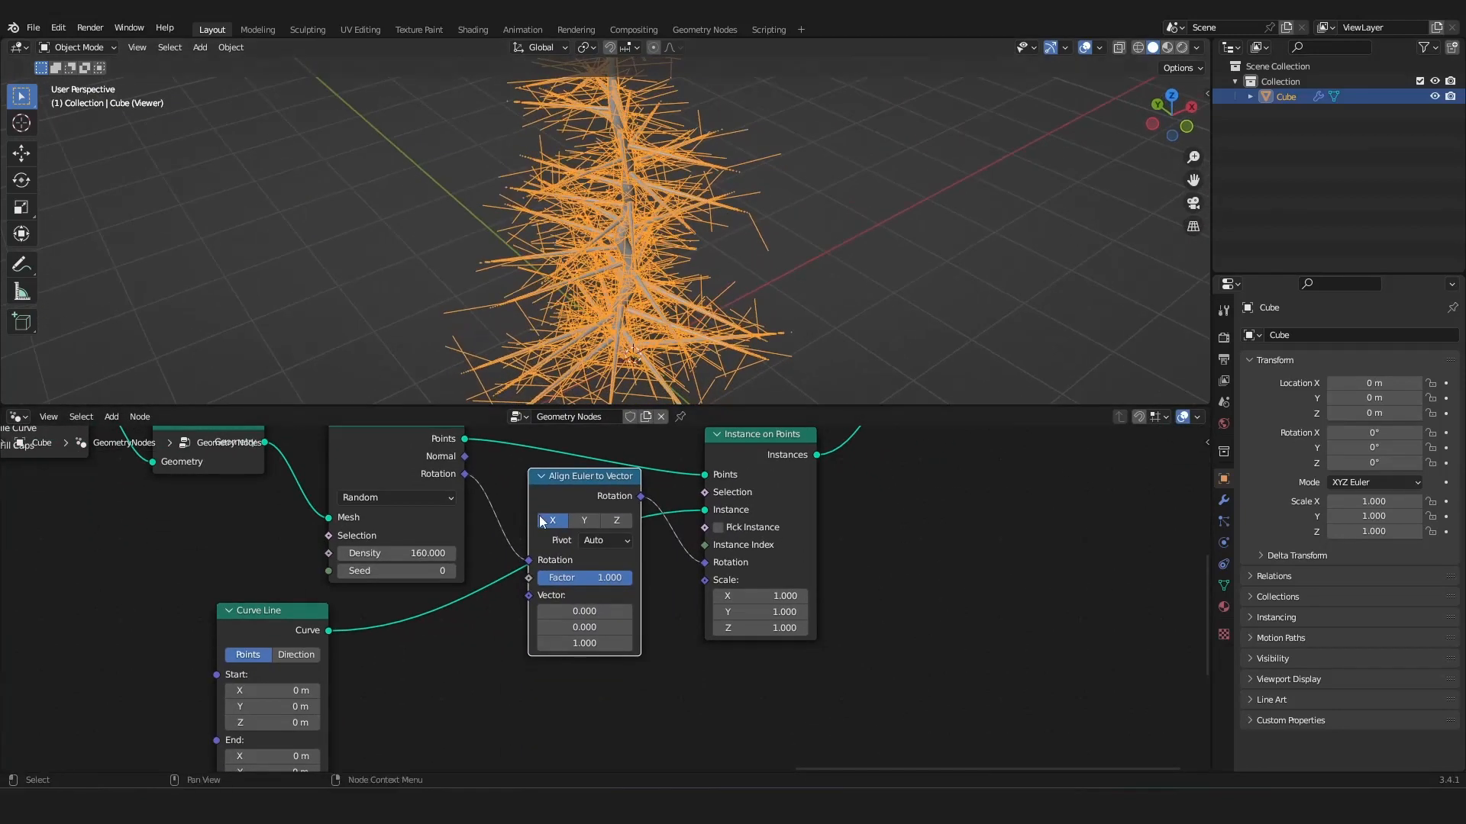
Set the Align Euler to Vector node to align the Y axis with a Factor of about 0.908.
{"action": "left_click", "coordinate": [584, 519]}
{"action": "middle_click_drag", "start_coordinate": [640, 327], "coordinate": [641, 295]}
{"action": "scroll", "coordinate": [641, 296], "scroll_direction": "up", "scroll_amount": 6}
{"action": "scroll", "coordinate": [643, 211], "scroll_direction": "down", "scroll_amount": 4}
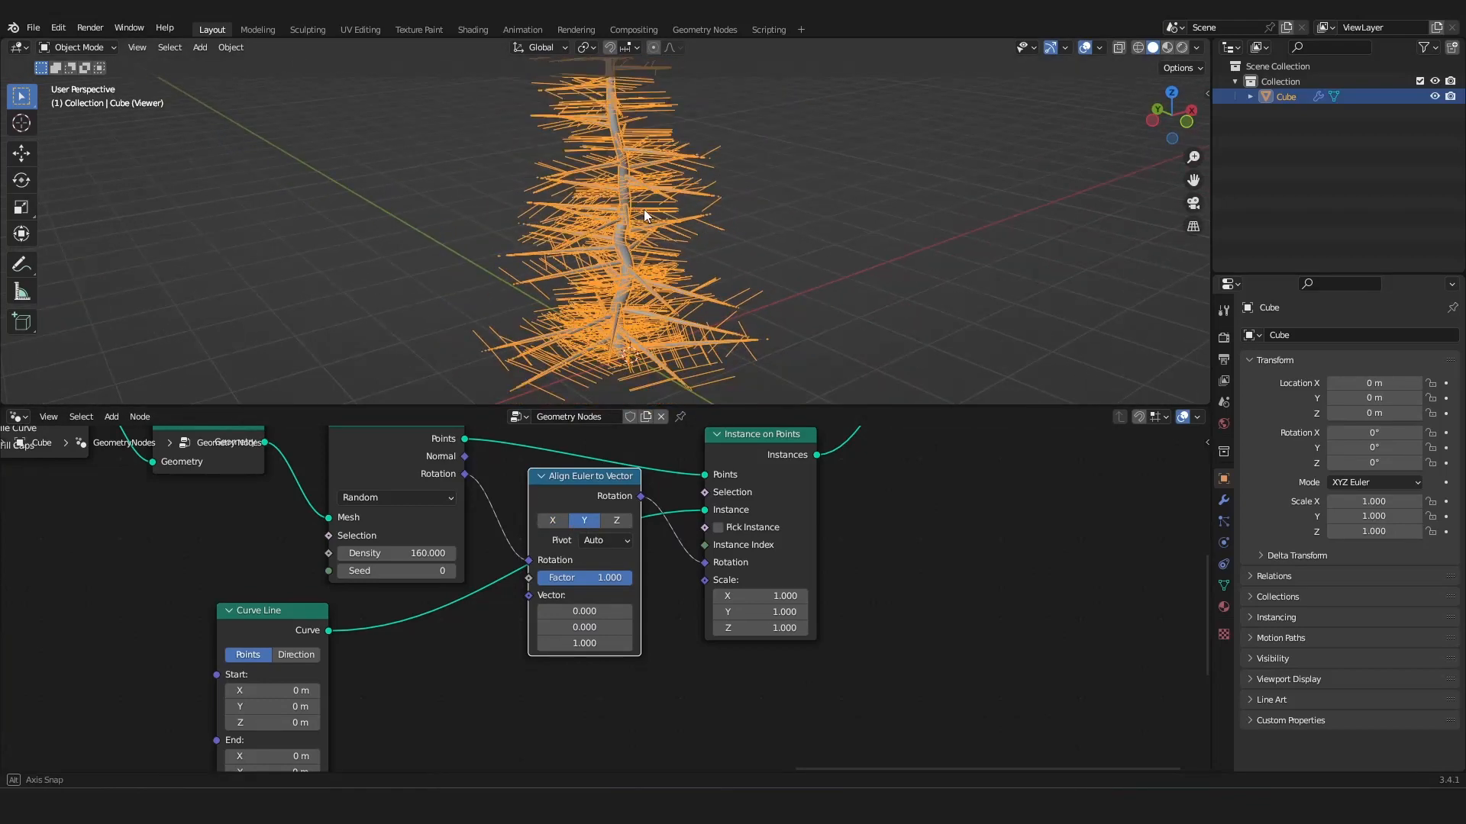
{"action": "scroll", "coordinate": [643, 209], "scroll_direction": "up", "scroll_amount": 5}
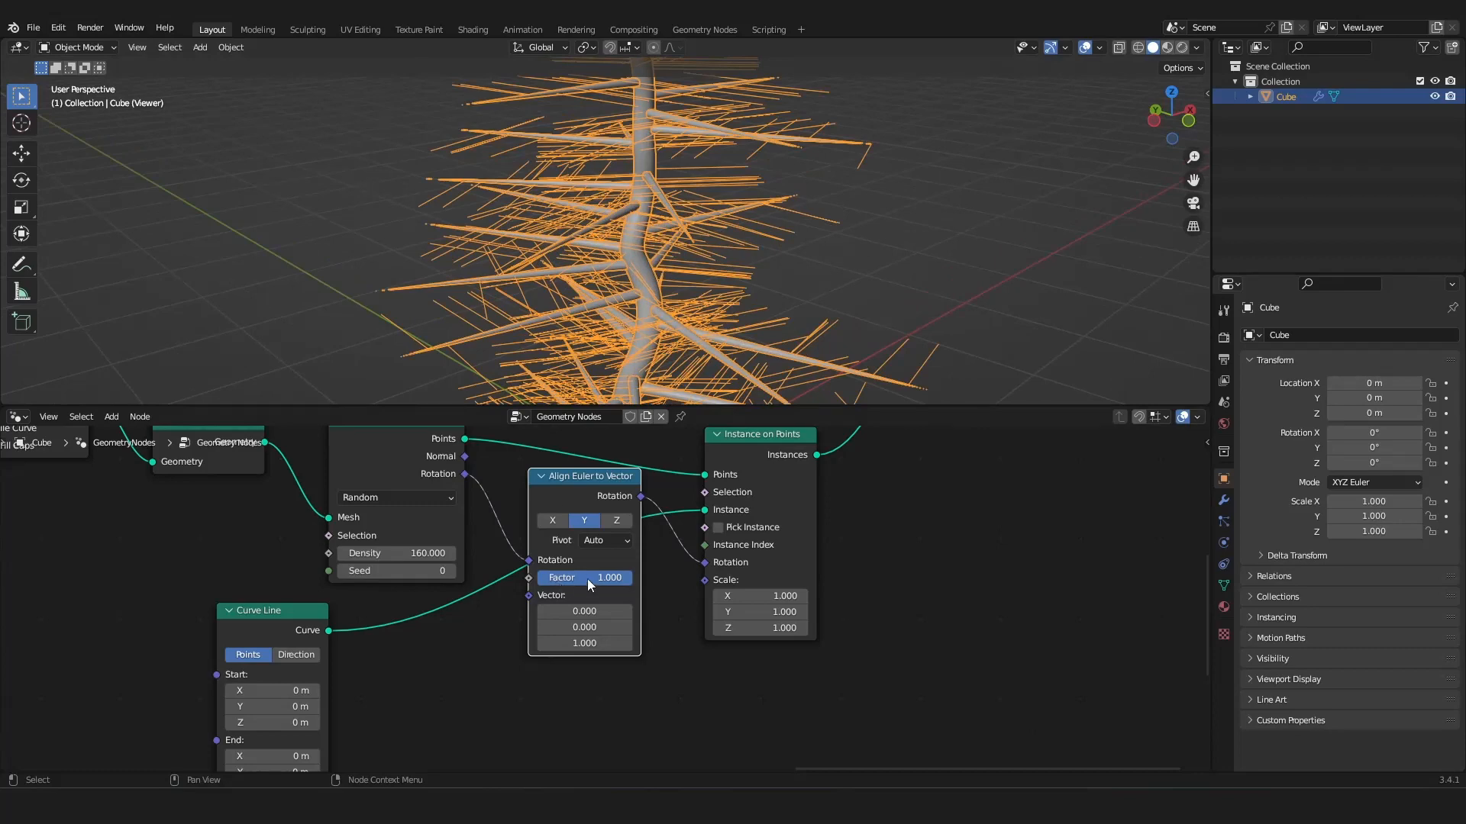
{"action": "left_click_drag", "start_coordinate": [588, 578], "coordinate": [580, 578]}
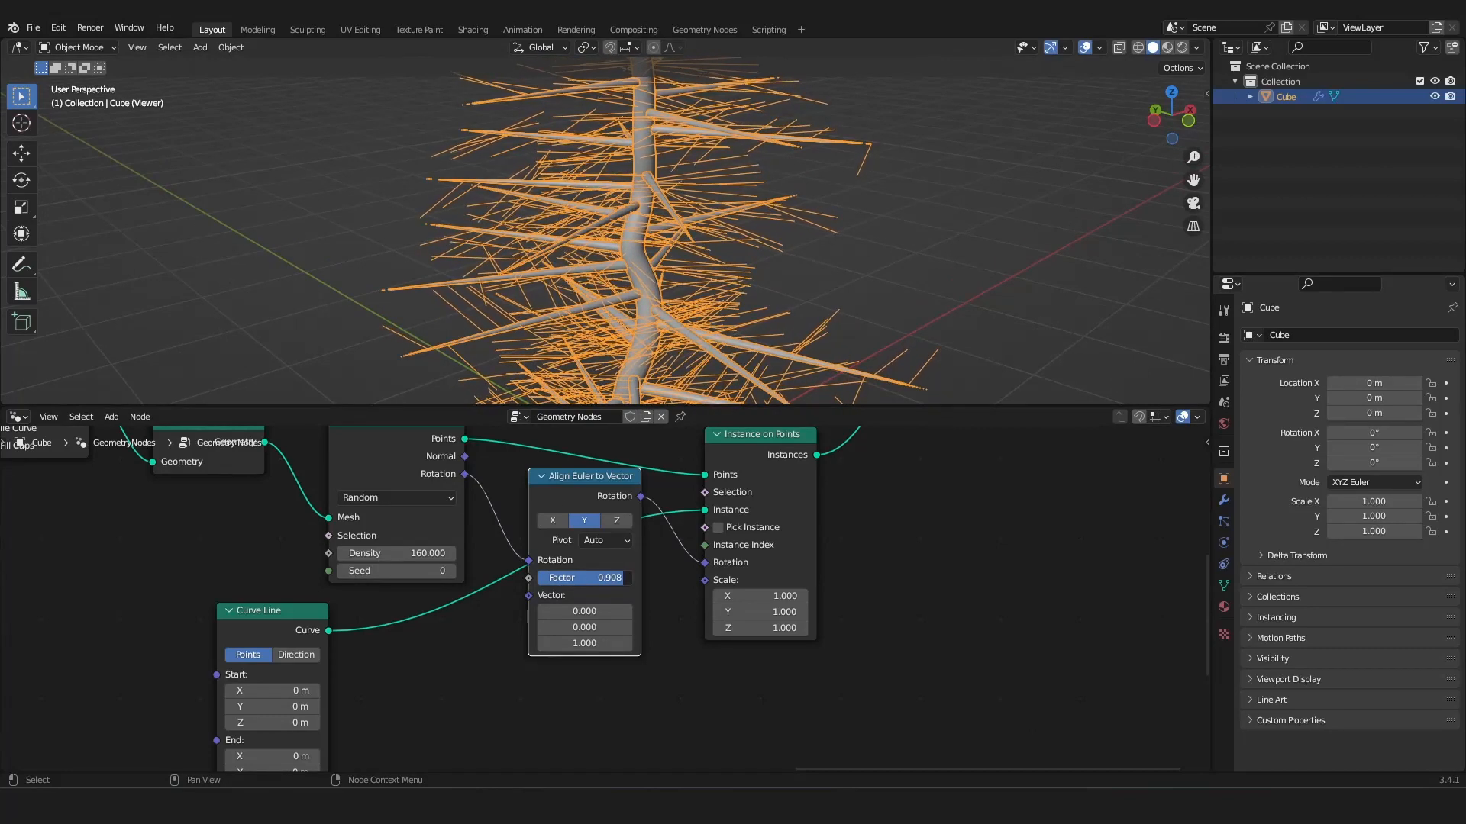
{"action": "scroll", "coordinate": [595, 305], "scroll_direction": "down", "scroll_amount": 5}
{"action": "mouse_move", "coordinate": [591, 305]}
{"action": "middle_mouse_down"}
{"action": "mouse_move", "coordinate": [582, 281]}
{"action": "mouse_move", "coordinate": [652, 313]}
{"action": "mouse_move", "coordinate": [597, 311]}
{"action": "middle_mouse_up"}
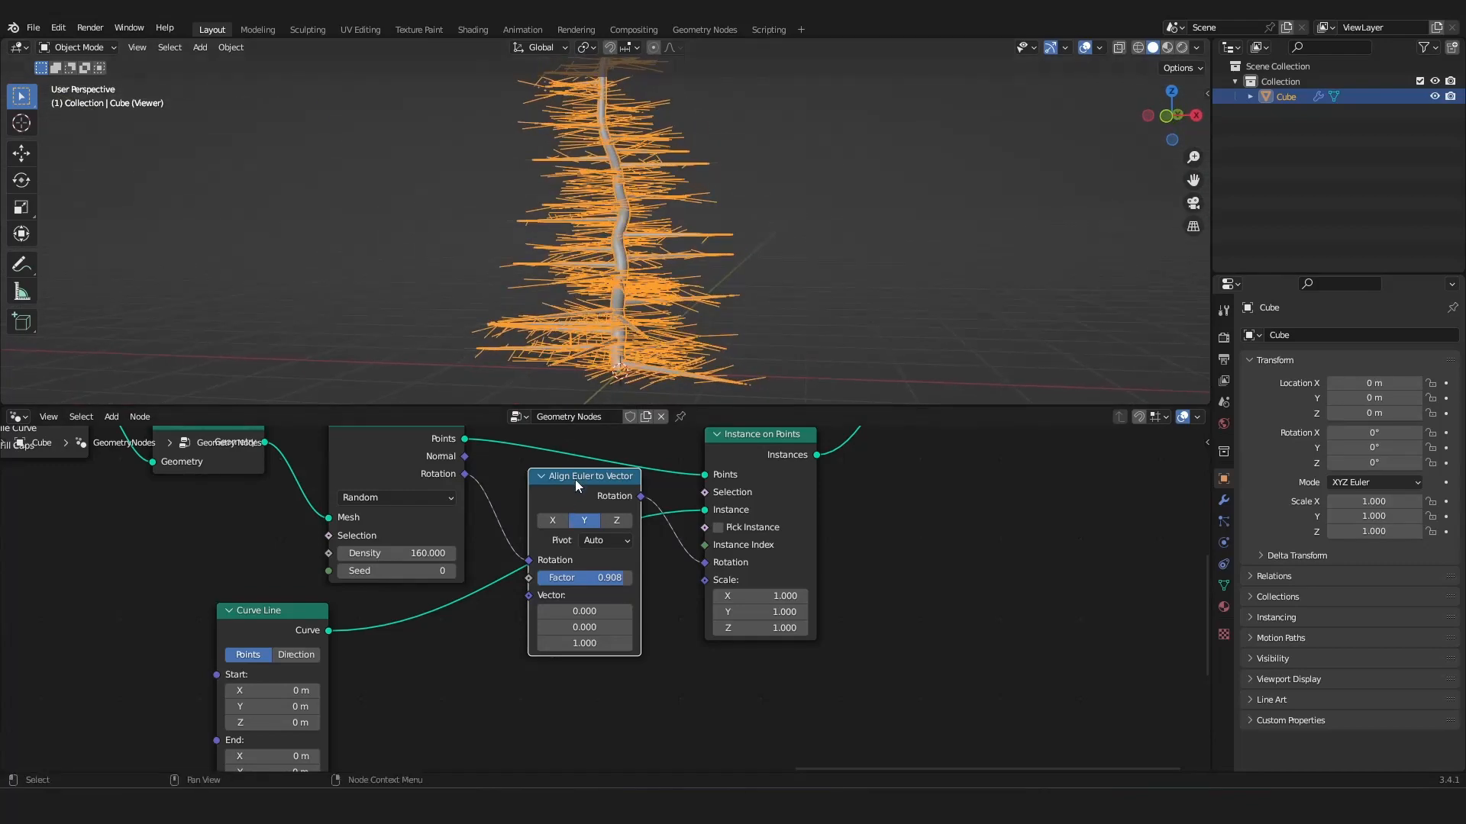
Duplicate the Align Euler to Vector node, insert the copy before Instance on Points and align it to the Z axis.
{"action": "left_click_drag", "start_coordinate": [575, 480], "coordinate": [534, 483]}
{"action": "key", "text": "shift+d"}
{"action": "left_click", "coordinate": [714, 521]}
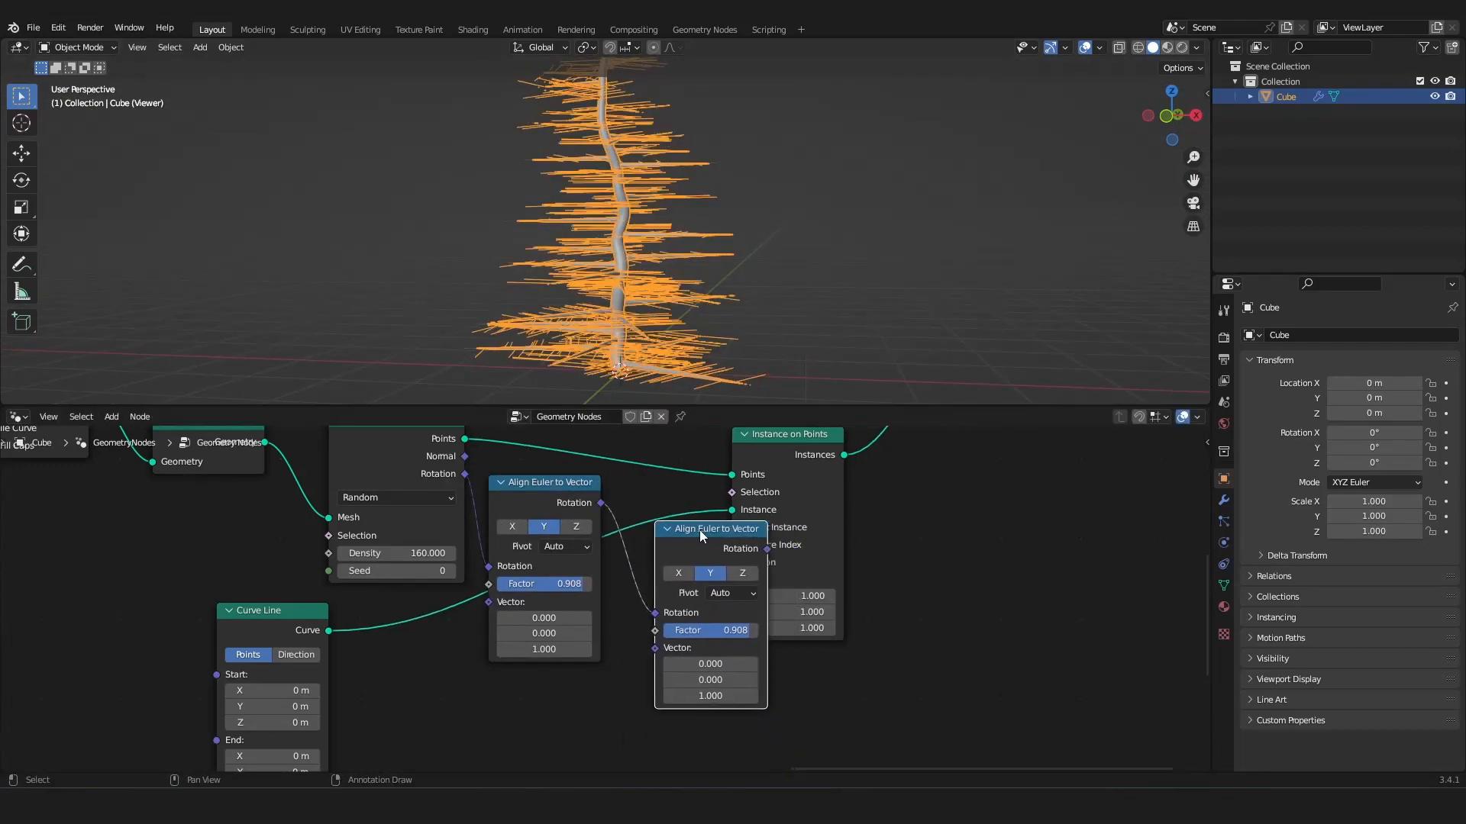
{"action": "left_click", "coordinate": [757, 573]}
{"action": "middle_click_drag", "start_coordinate": [781, 547], "coordinate": [748, 472]}
{"action": "scroll", "coordinate": [672, 555], "scroll_direction": "up", "scroll_amount": 4}
Set the Factor of the second Align Euler to Vector node to -0.2 and check the line directions.
{"action": "left_click_drag", "start_coordinate": [710, 543], "coordinate": [592, 543]}
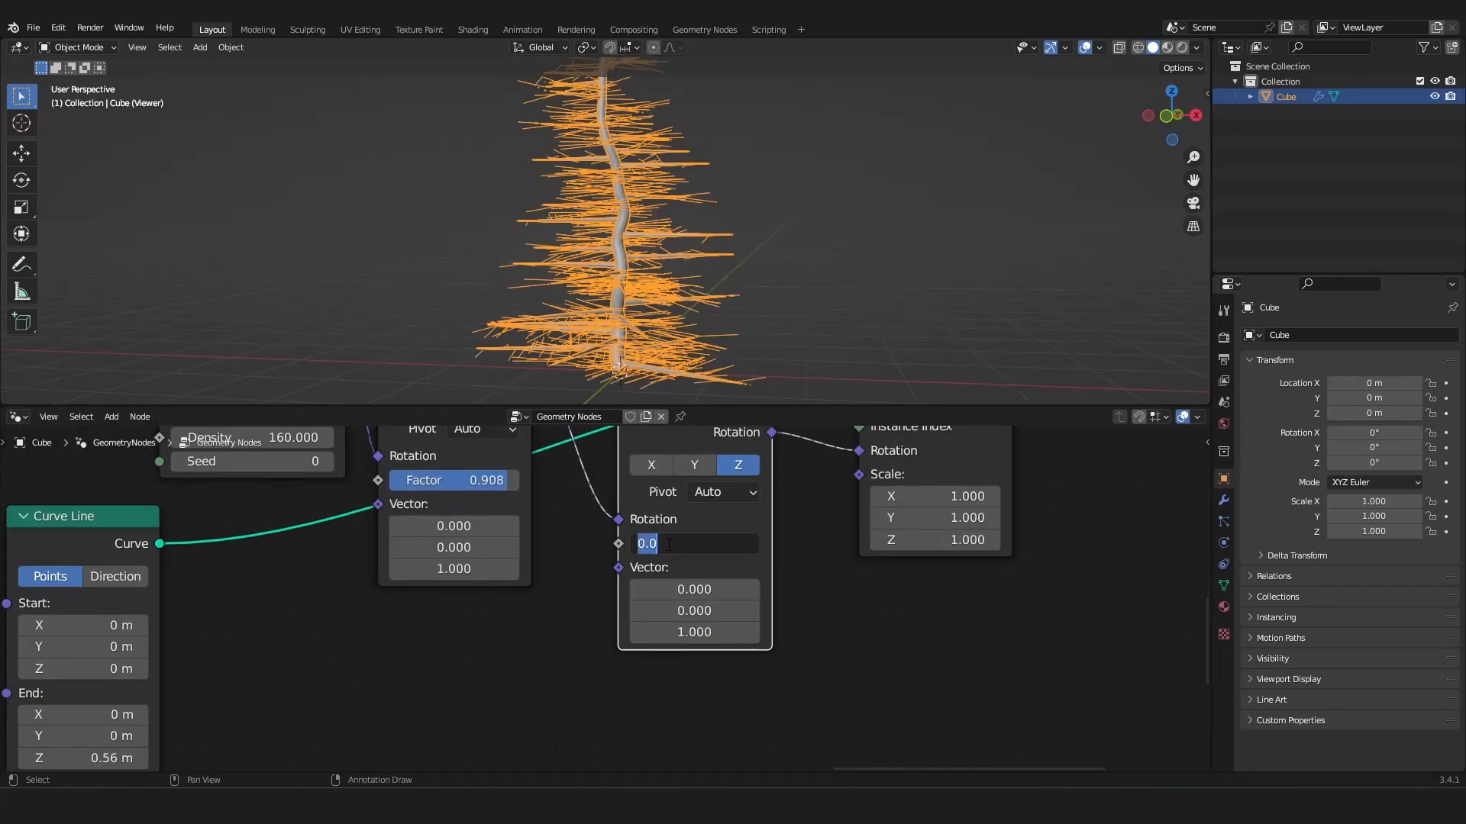
{"action": "type", "text": "-"}
{"action": "type", "text": ".2"}
{"action": "key", "text": "Return"}
{"action": "scroll", "coordinate": [718, 240], "scroll_direction": "down", "scroll_amount": 2}
{"action": "middle_click_drag", "start_coordinate": [718, 240], "coordinate": [668, 239]}
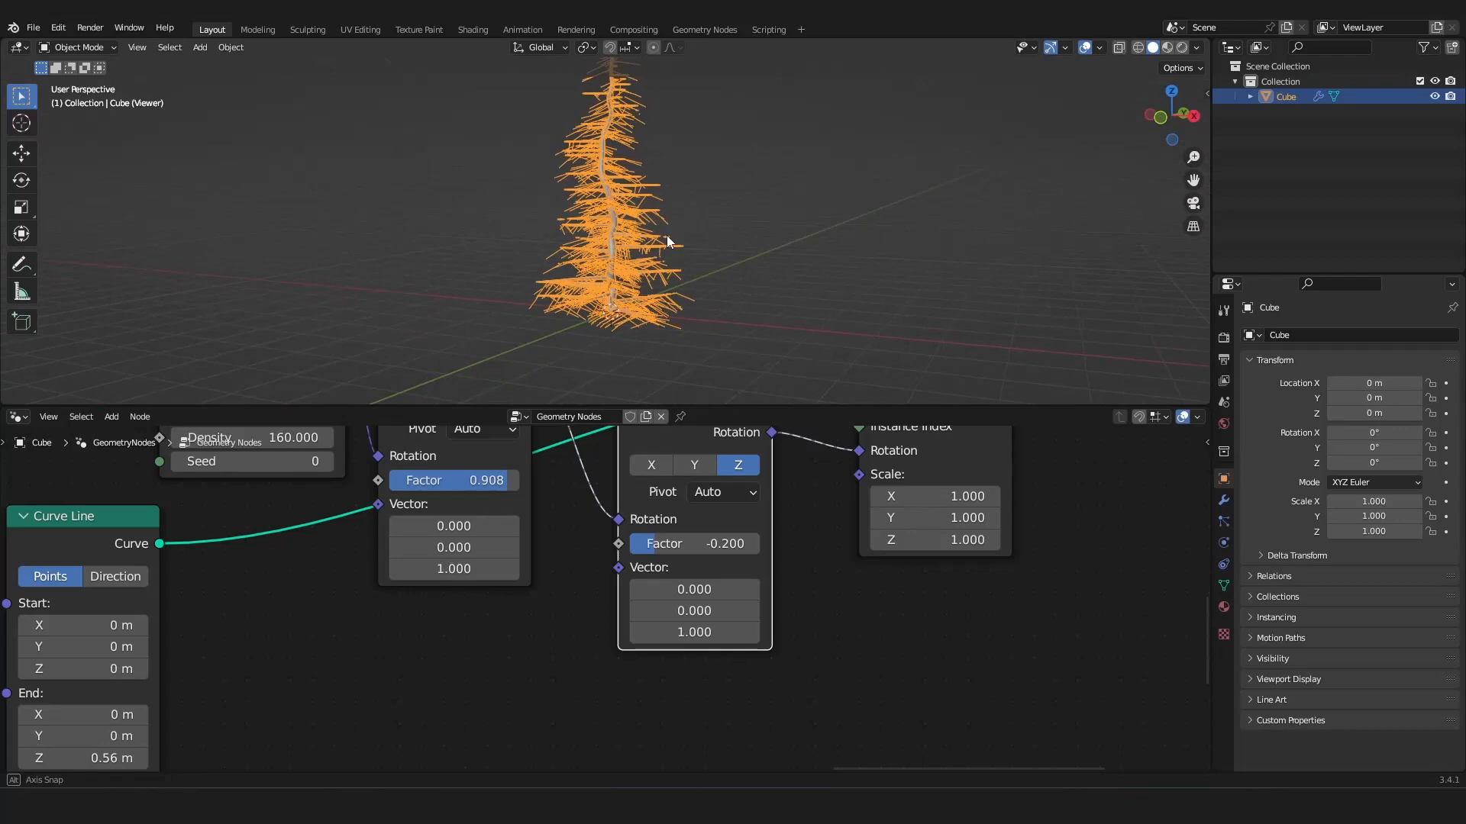
{"action": "scroll", "coordinate": [665, 240], "scroll_direction": "up", "scroll_amount": 3}
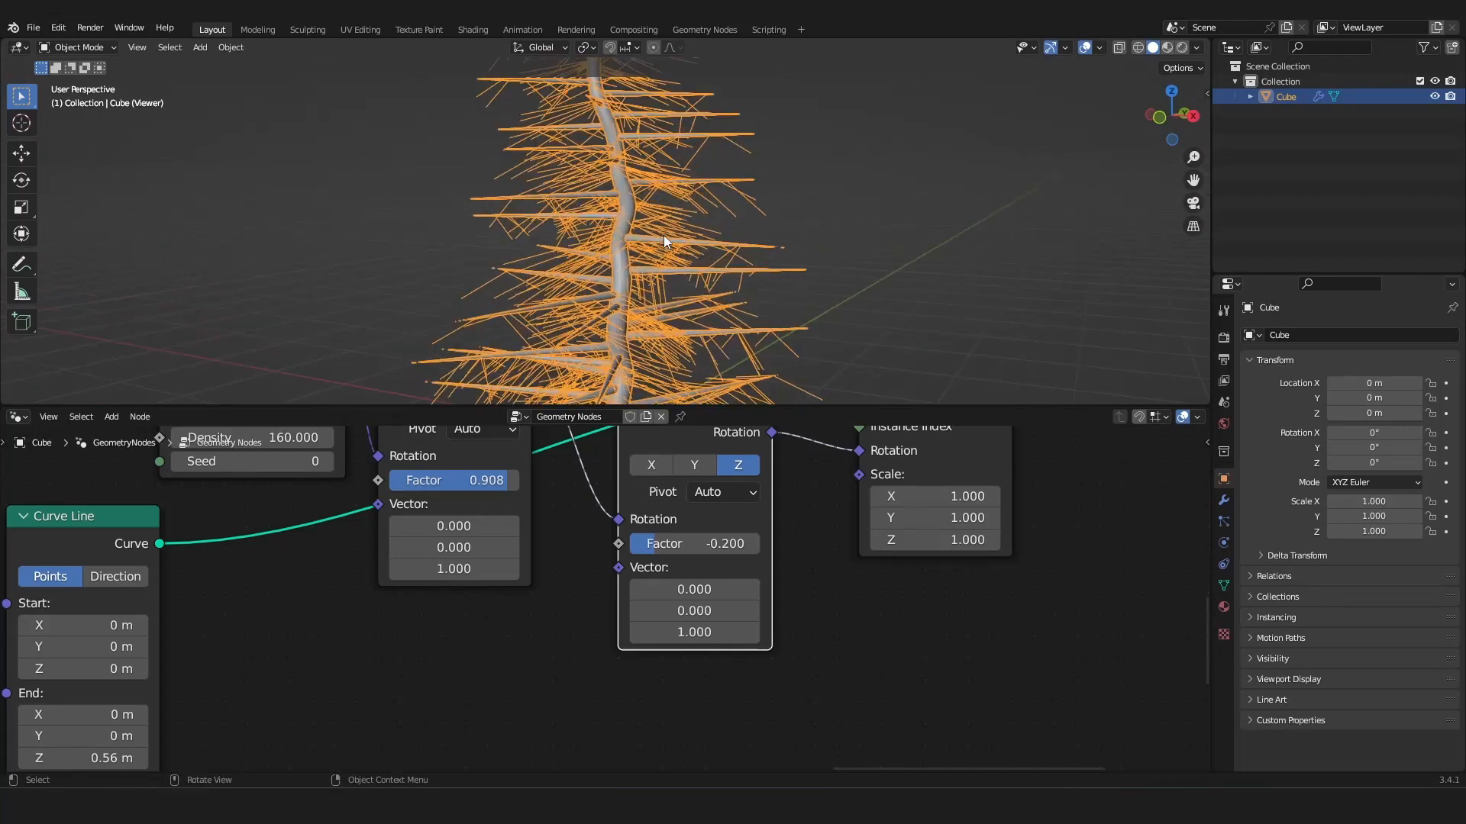
Set the Factor of the second Align Euler to Vector node to -0.25 and check the tree.
{"action": "scroll", "coordinate": [665, 242], "scroll_direction": "down", "scroll_amount": 2}
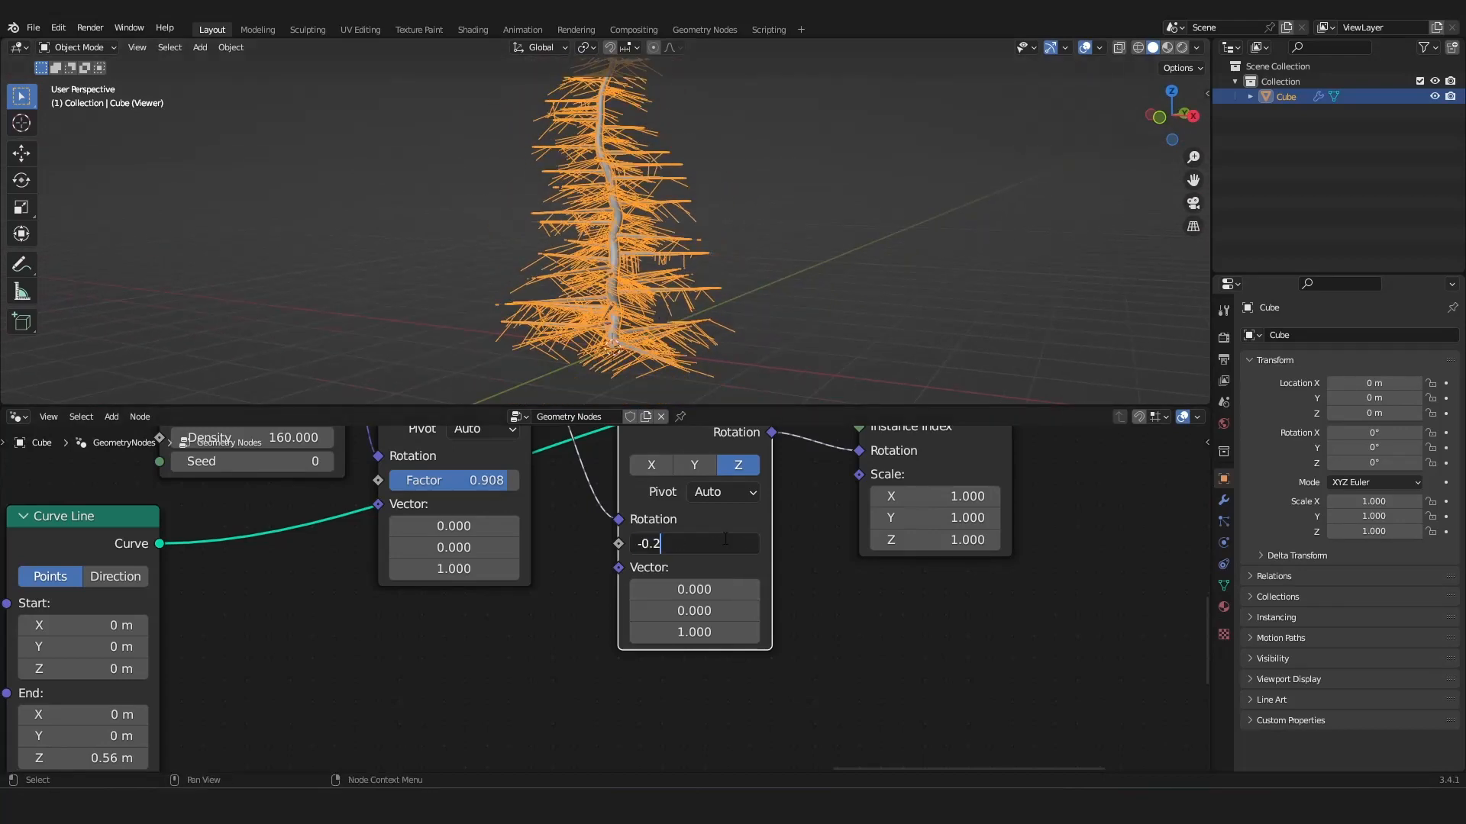
{"action": "key", "text": "Return"}
{"action": "scroll", "coordinate": [710, 269], "scroll_direction": "down", "scroll_amount": 3}
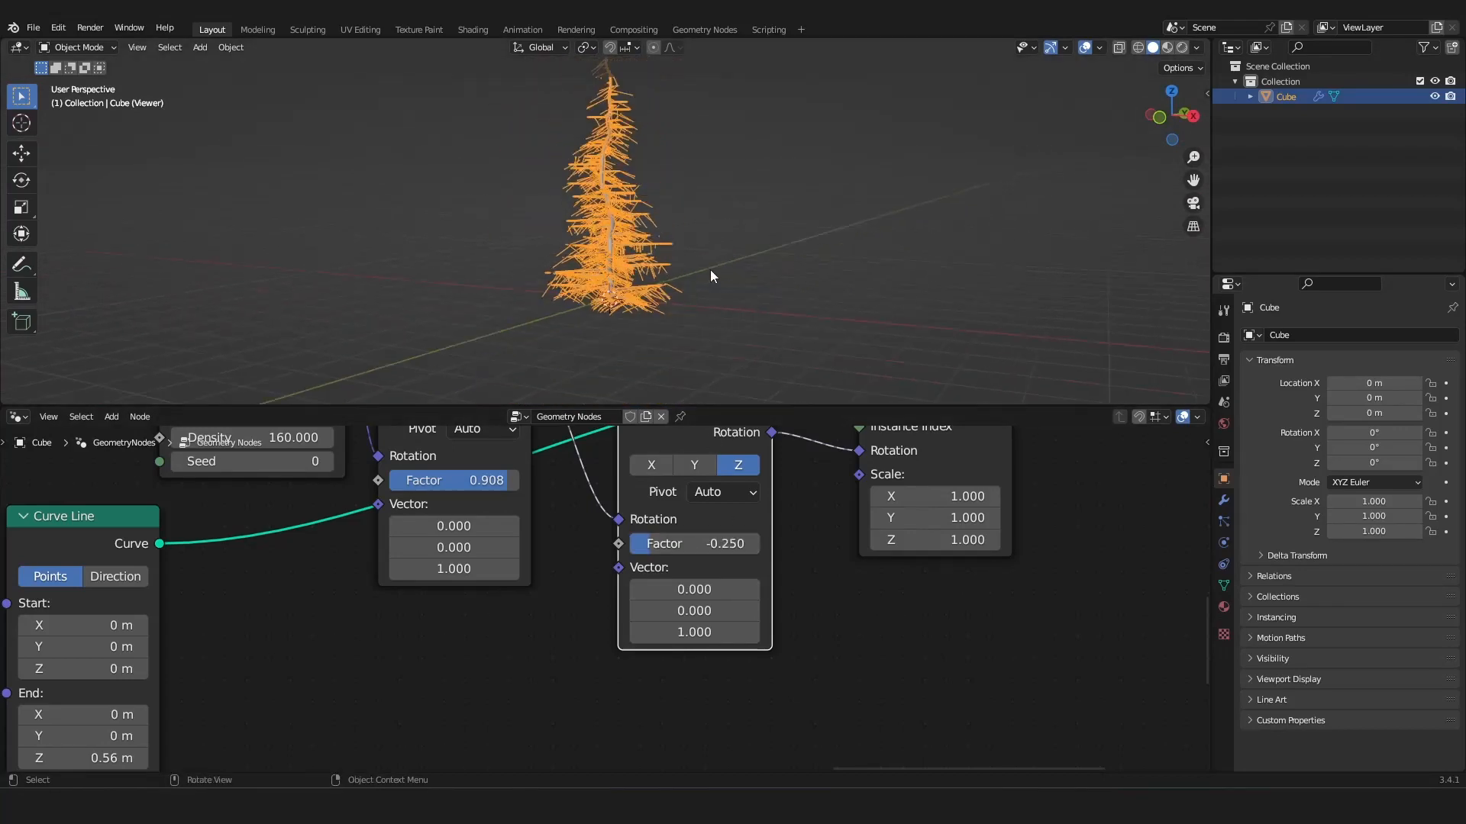
{"action": "middle_click_drag", "start_coordinate": [710, 269], "coordinate": [679, 336]}
{"action": "scroll", "coordinate": [887, 271], "scroll_direction": "up", "scroll_amount": 5}
{"action": "scroll", "coordinate": [706, 551], "scroll_direction": "down", "scroll_amount": 6}
{"action": "scroll", "coordinate": [639, 638], "scroll_direction": "up", "scroll_amount": 1}
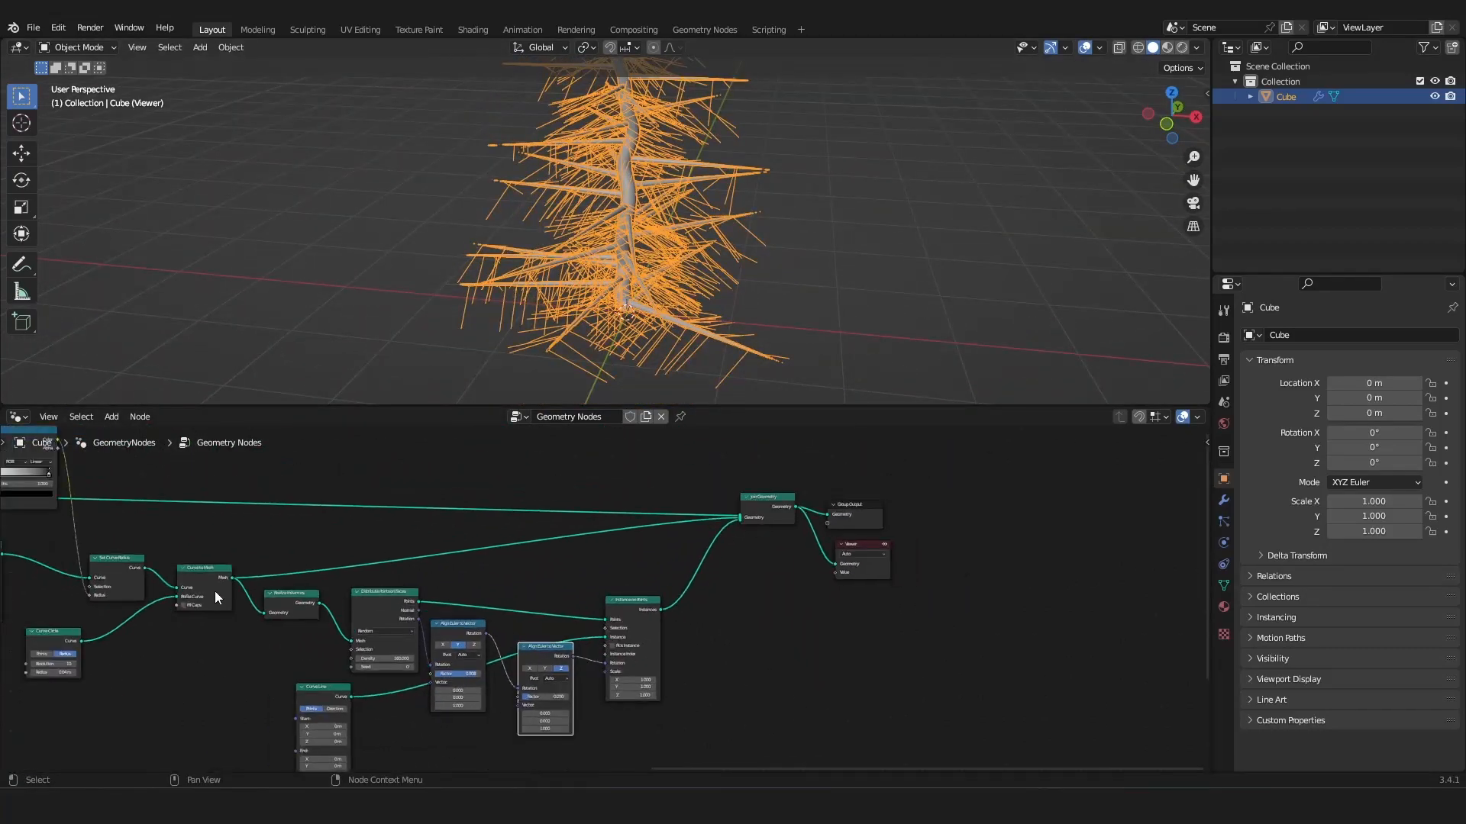
Insert a duplicate Curve to Mesh node after the last Instance on Points, with a duplicated Curve Circle as its profile.
{"action": "key", "text": "shift+d"}
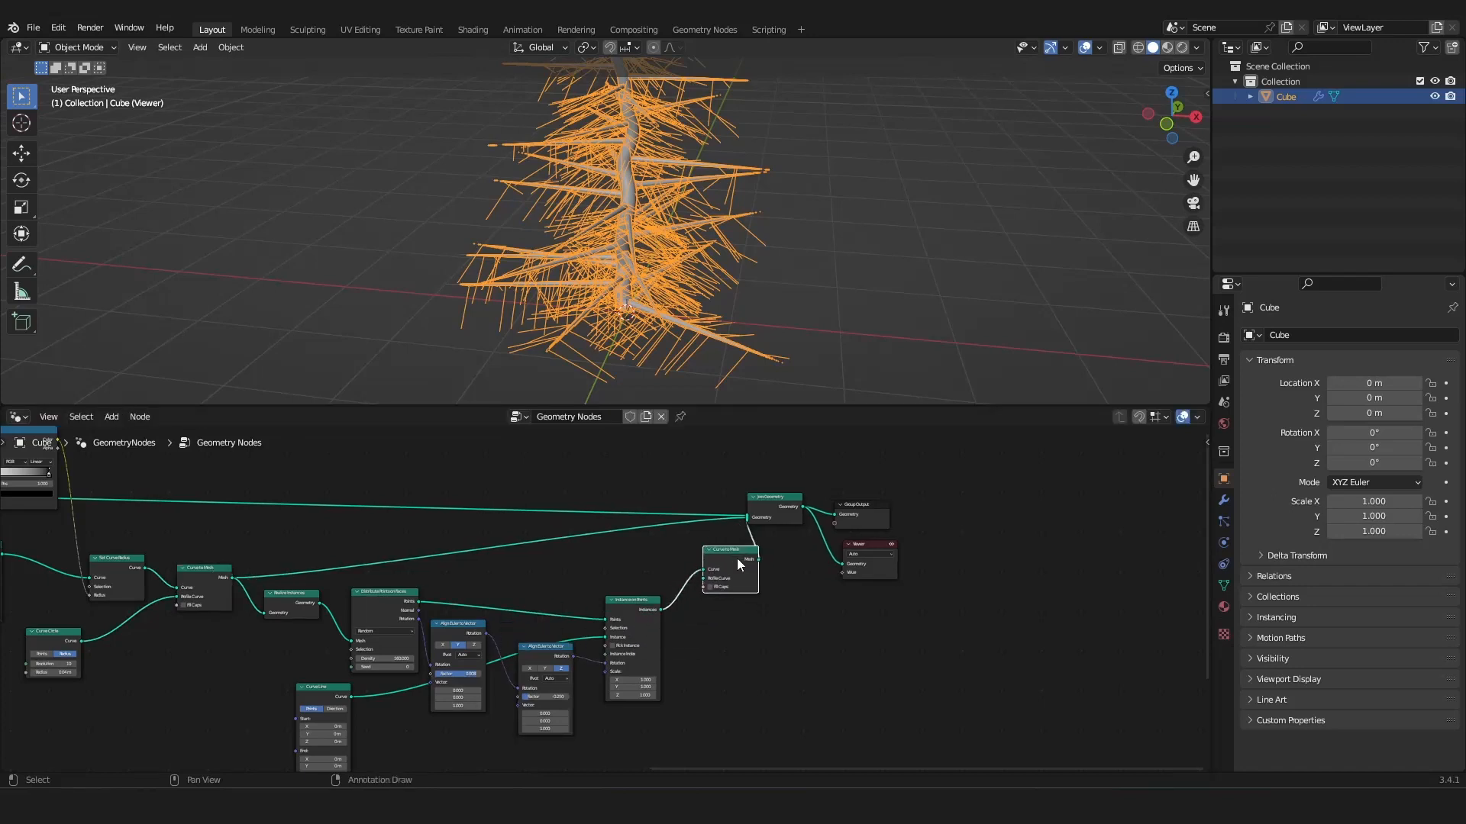
{"action": "left_click", "coordinate": [736, 557]}
{"action": "left_click_drag", "start_coordinate": [88, 627], "coordinate": [750, 569]}
{"action": "scroll", "coordinate": [794, 654], "scroll_direction": "up", "scroll_amount": 2}
{"action": "scroll", "coordinate": [479, 542], "scroll_direction": "down", "scroll_amount": 4}
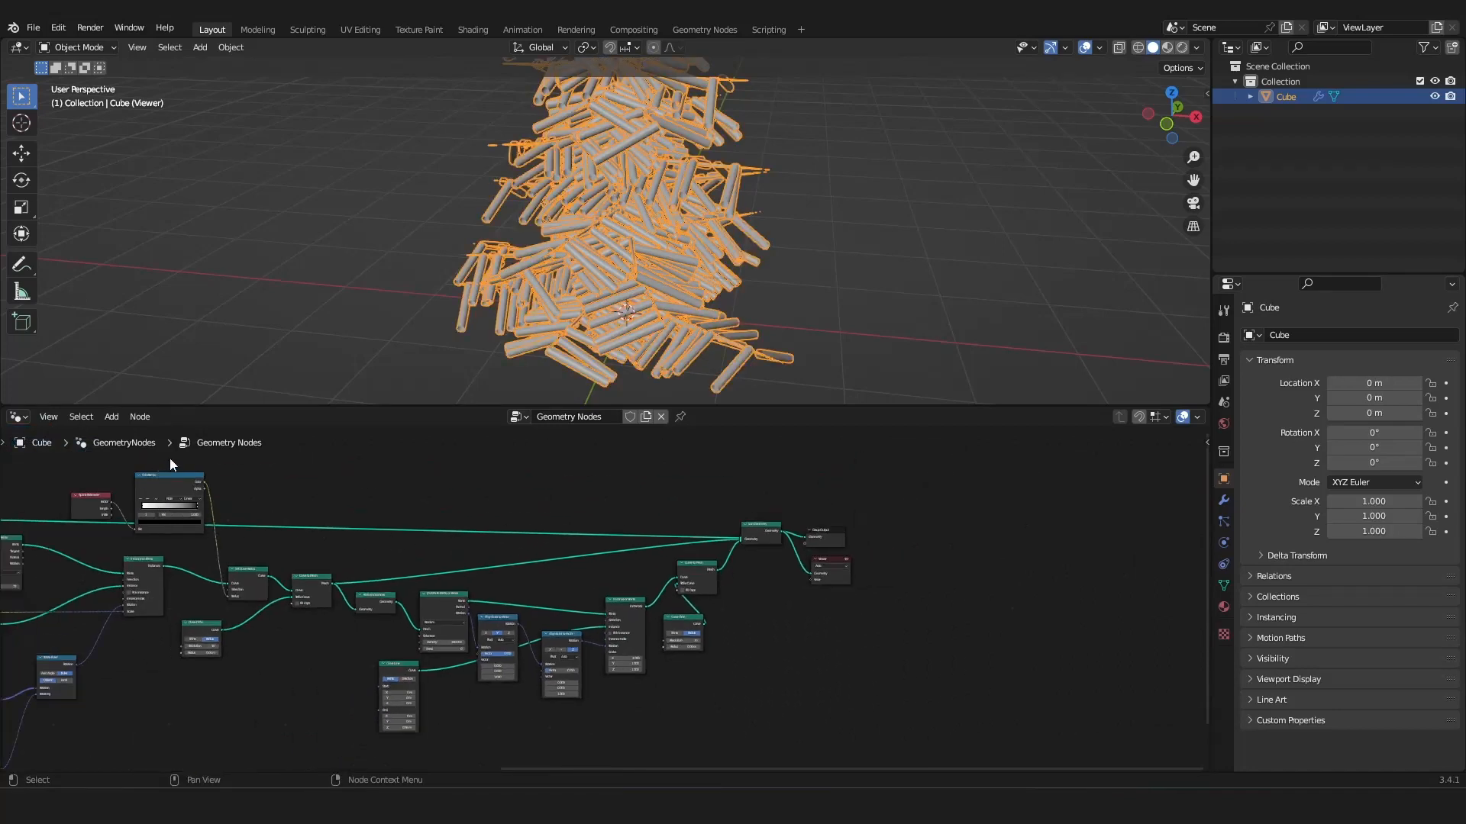
Duplicate the Spline Parameter, ColorRamp and Set Curve Radius nodes for the scattered lines, linking the ramp's Color to the Radius.
{"action": "key", "text": "shift+d"}
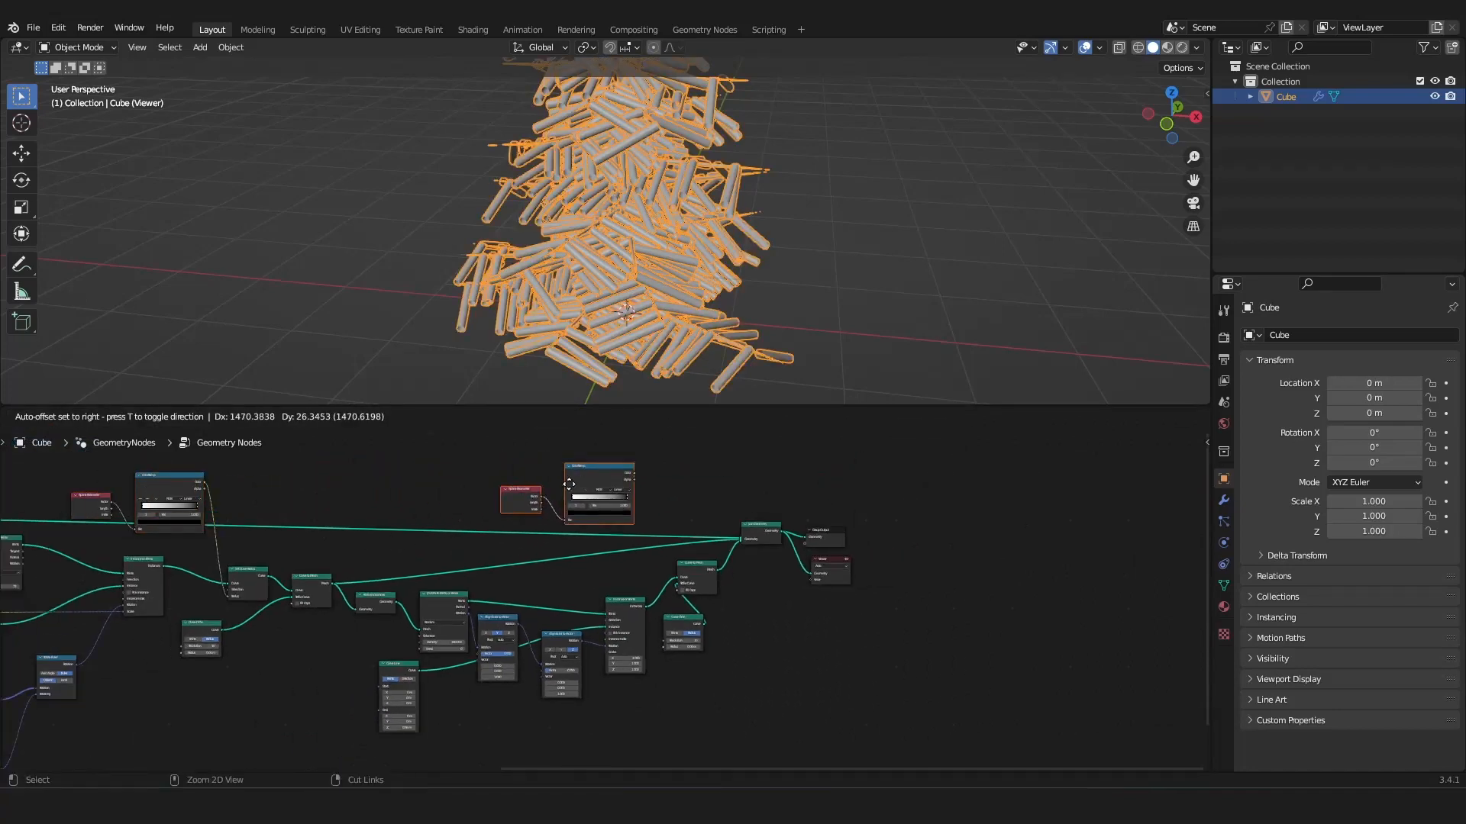
{"action": "left_click_drag", "start_coordinate": [634, 479], "coordinate": [653, 585]}
{"action": "left_click_drag", "start_coordinate": [250, 574], "coordinate": [690, 579]}
{"action": "scroll", "coordinate": [692, 577], "scroll_direction": "up", "scroll_amount": 4}
{"action": "middle_click_drag", "start_coordinate": [707, 584], "coordinate": [580, 692]}
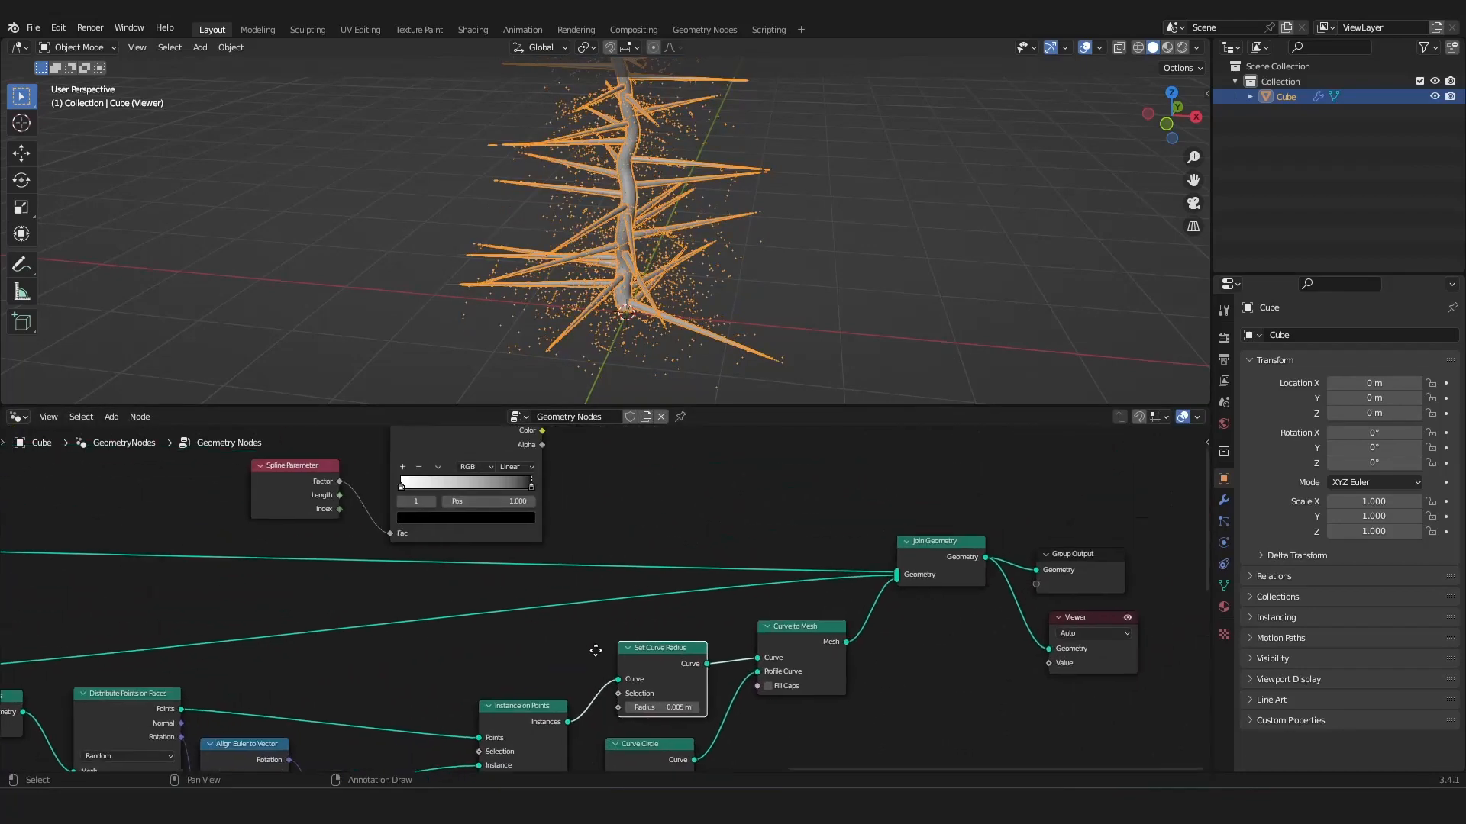
{"action": "left_click_drag", "start_coordinate": [609, 722], "coordinate": [615, 709]}
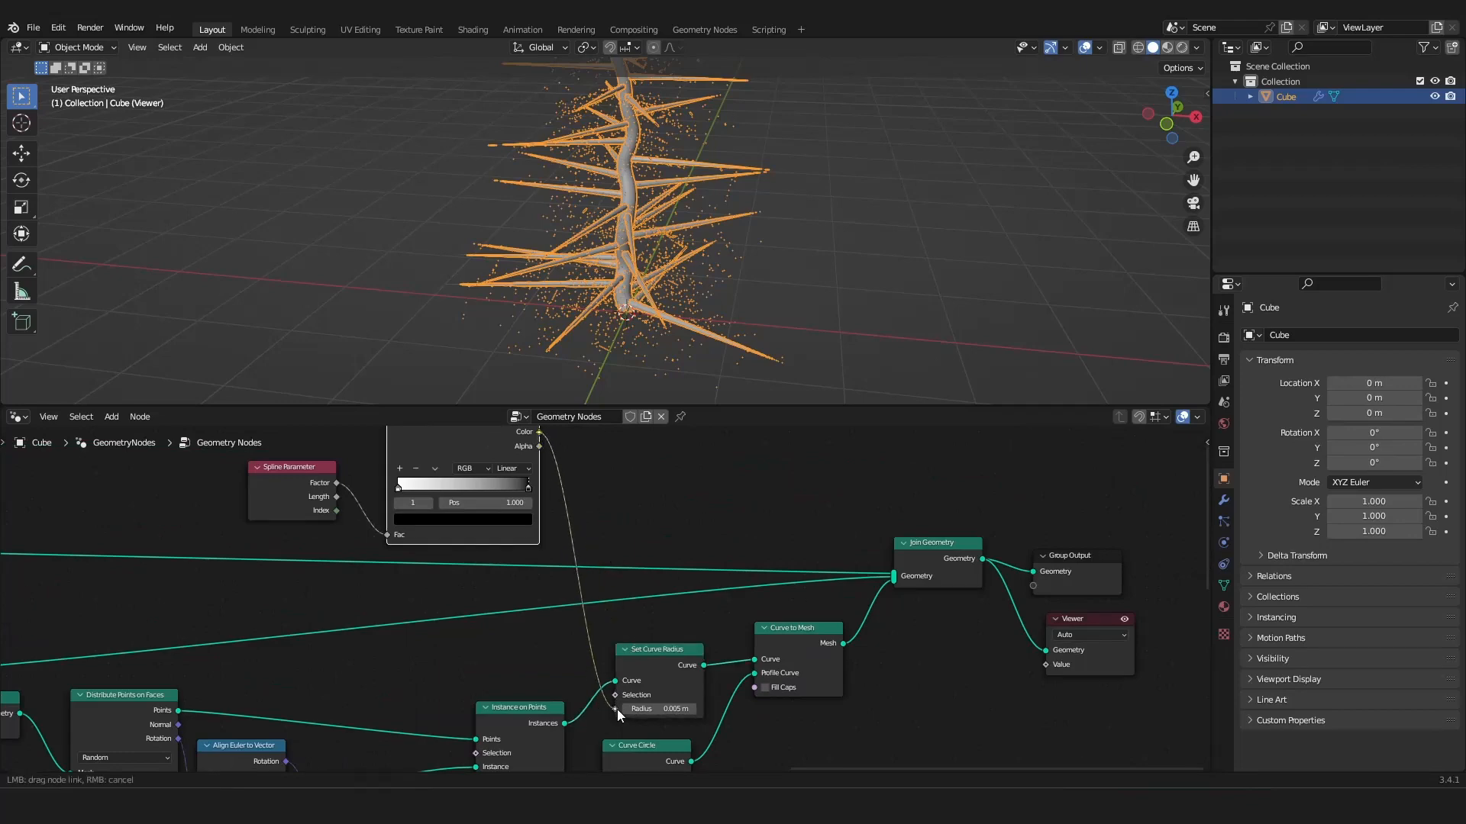
Reduce the duplicated Curve Circle's Radius to 0.01 m to thin the scattered needles.
{"action": "scroll", "coordinate": [738, 281], "scroll_direction": "up", "scroll_amount": 5}
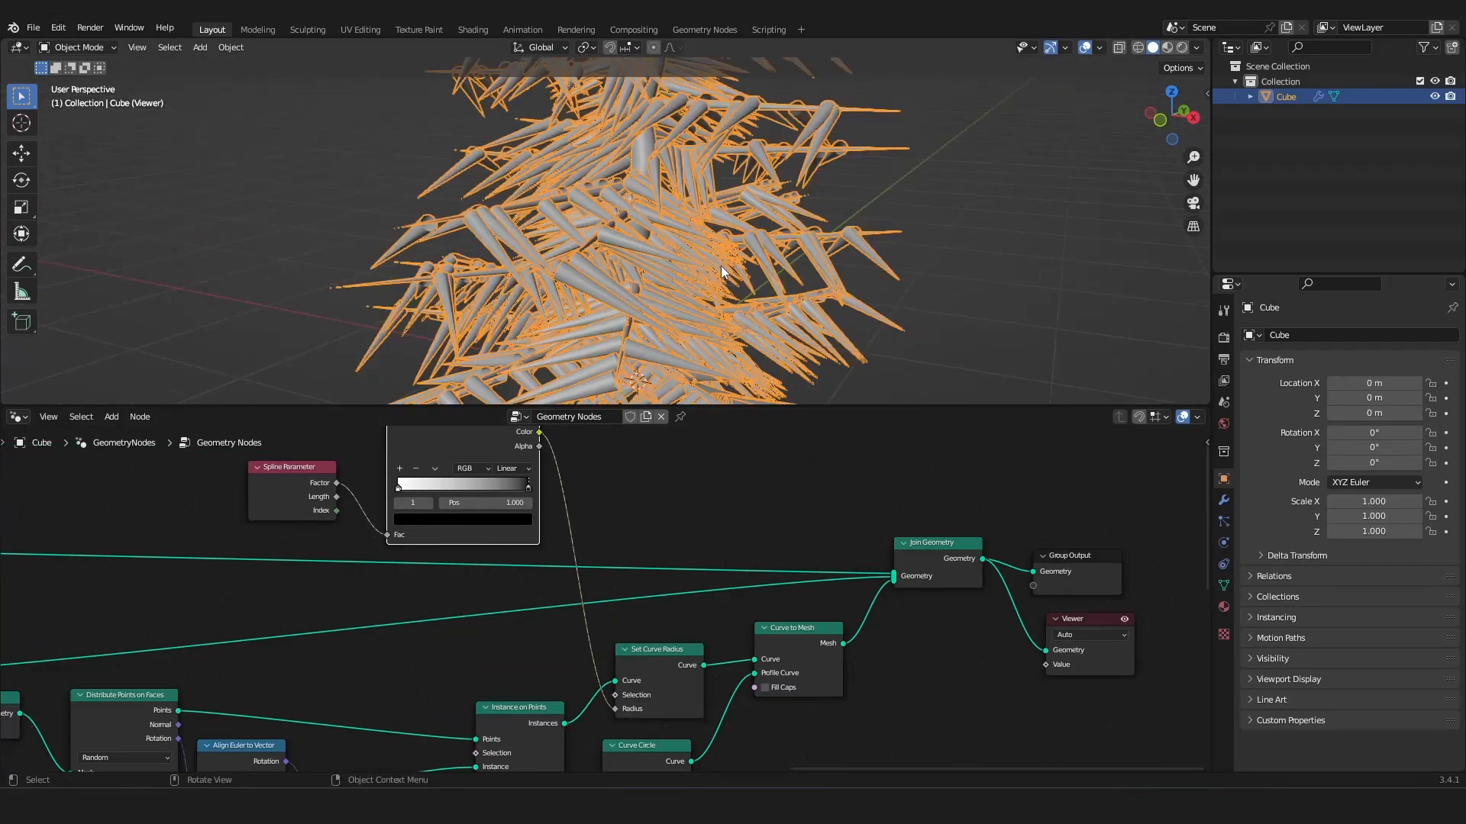
{"action": "scroll", "coordinate": [635, 478], "scroll_direction": "up", "scroll_amount": 2}
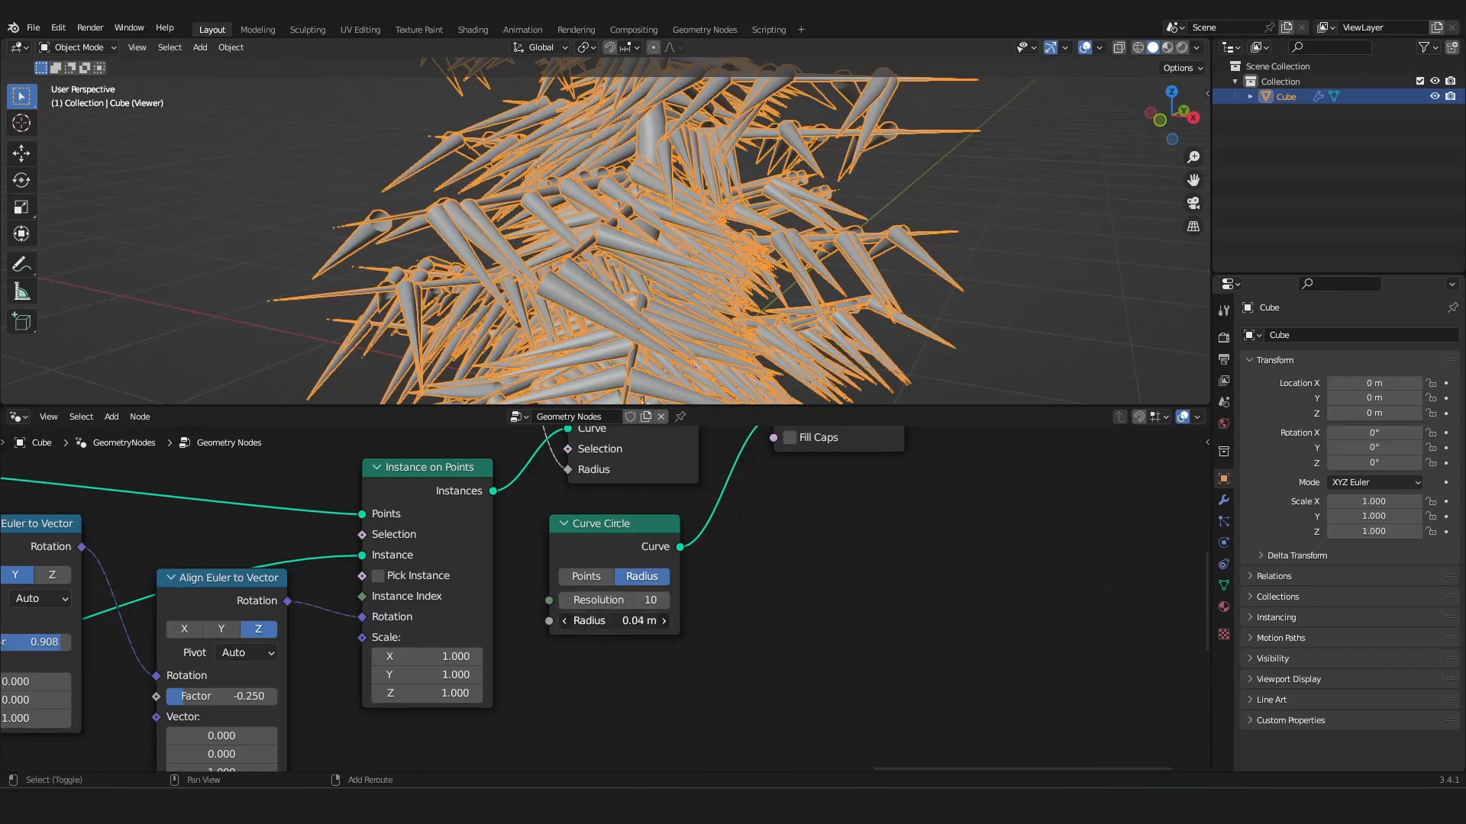
{"action": "left_click_drag", "start_coordinate": [614, 620], "coordinate": [583, 620], "text": "shift"}
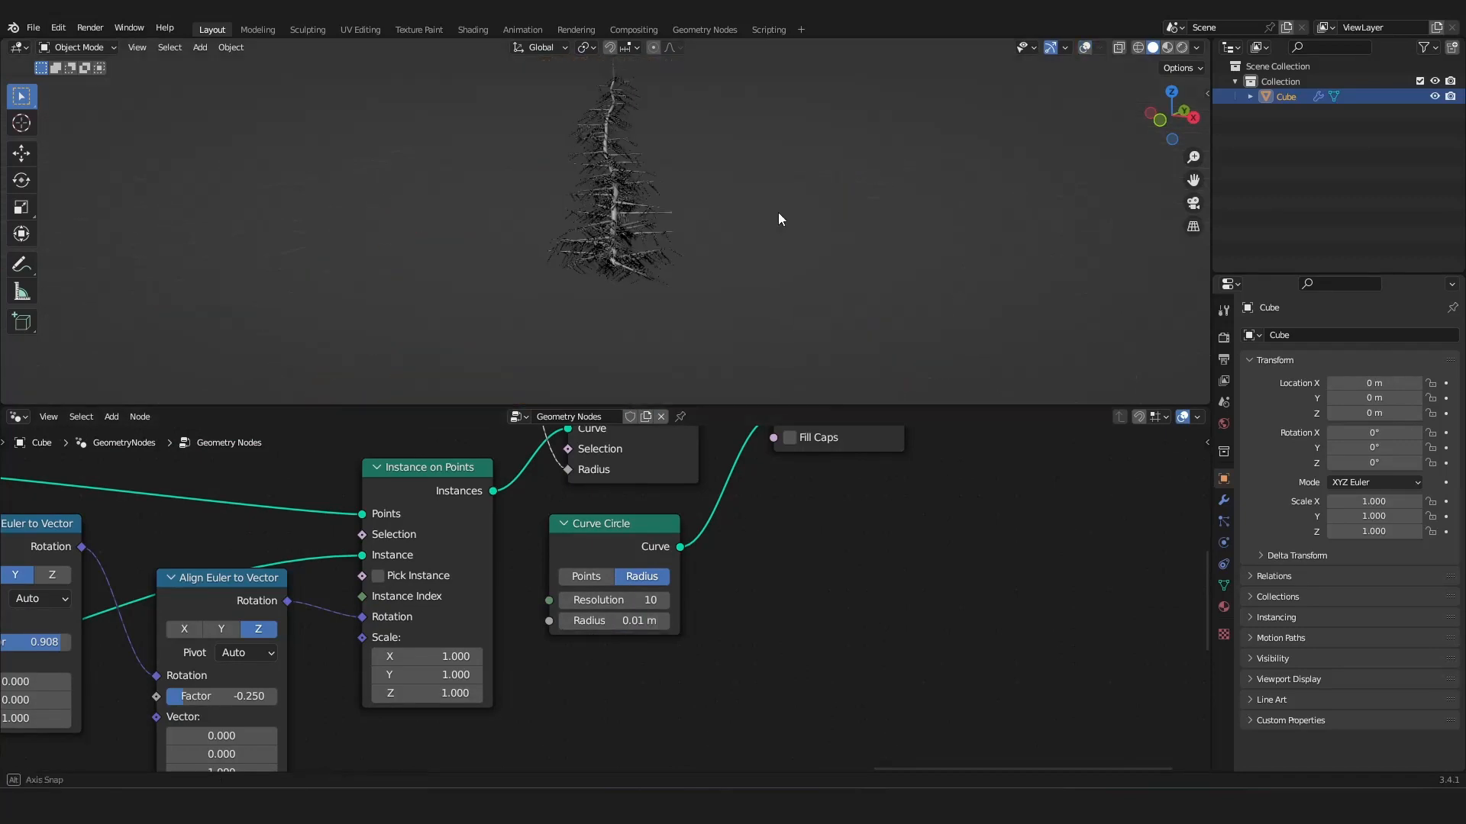
Examine the tapered needles on the branches from several angles and distances.
{"action": "middle_click_drag", "start_coordinate": [777, 216], "coordinate": [684, 235]}
{"action": "scroll", "coordinate": [657, 226], "scroll_direction": "up", "scroll_amount": 2}
{"action": "scroll", "coordinate": [781, 235], "scroll_direction": "up", "scroll_amount": 2}
{"action": "scroll", "coordinate": [782, 236], "scroll_direction": "up", "scroll_amount": 1}
{"action": "scroll", "coordinate": [693, 240], "scroll_direction": "down", "scroll_amount": 4}
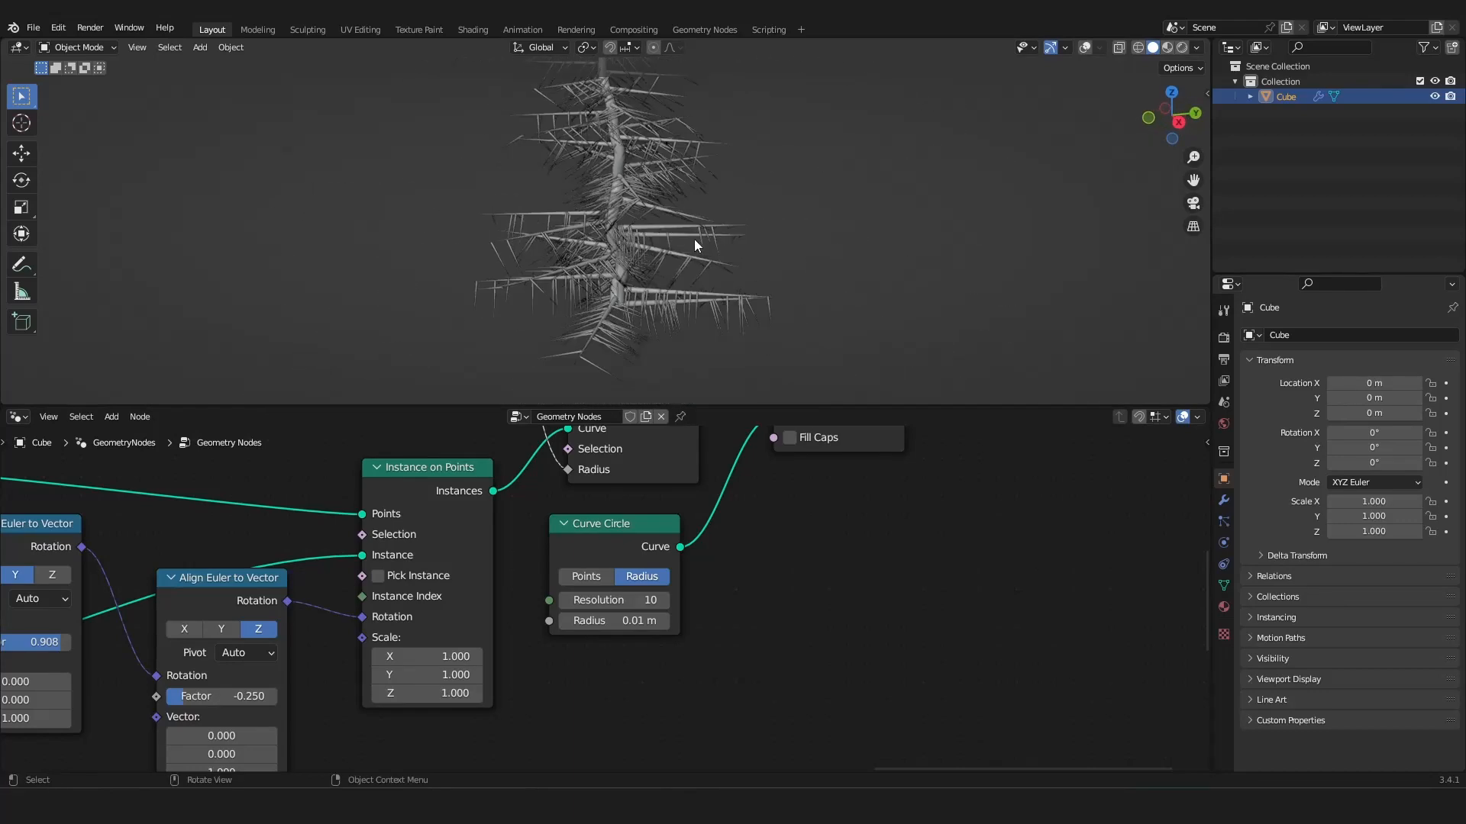
{"action": "scroll", "coordinate": [694, 236], "scroll_direction": "up", "scroll_amount": 3}
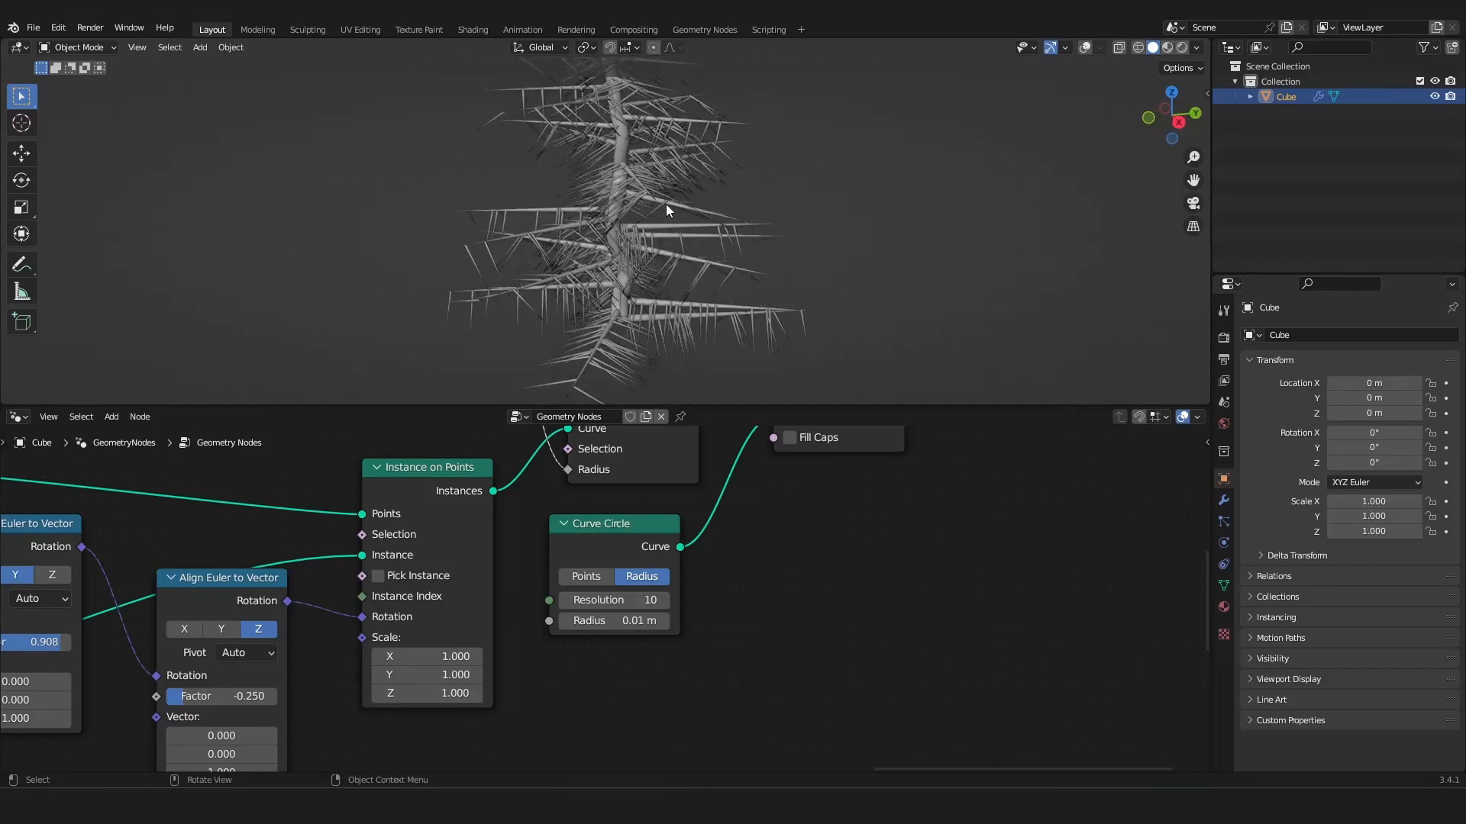
{"action": "scroll", "coordinate": [657, 301], "scroll_direction": "down", "scroll_amount": 3}
{"action": "mouse_move", "coordinate": [643, 284]}
{"action": "middle_mouse_down"}
{"action": "mouse_move", "coordinate": [769, 303]}
{"action": "mouse_move", "coordinate": [685, 291]}
{"action": "mouse_move", "coordinate": [625, 261]}
{"action": "middle_mouse_up"}
{"action": "scroll", "coordinate": [685, 291], "scroll_direction": "down", "scroll_amount": 3}
{"action": "scroll", "coordinate": [625, 261], "scroll_direction": "up", "scroll_amount": 5}
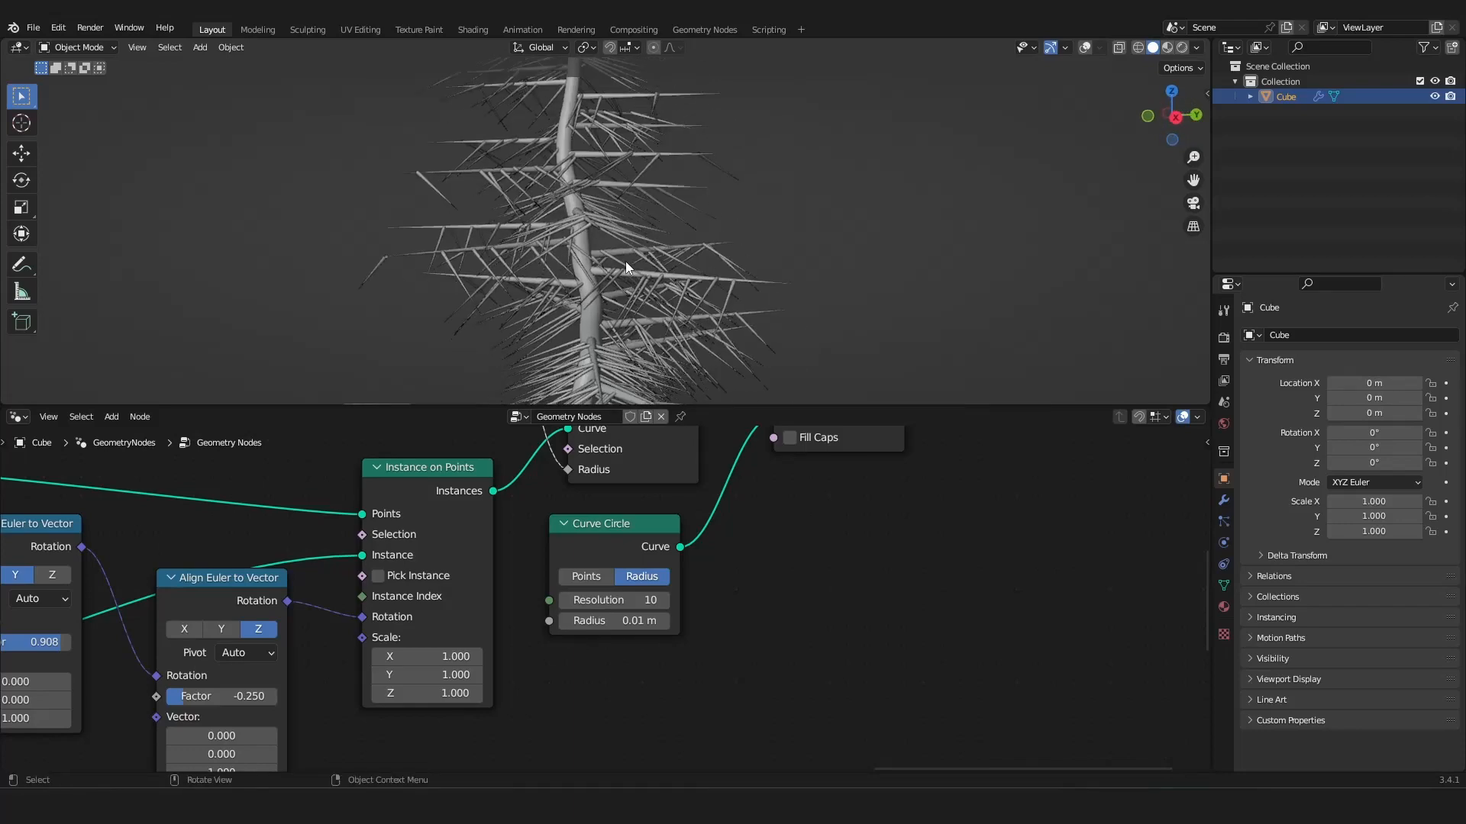
{"action": "scroll", "coordinate": [625, 261], "scroll_direction": "up", "scroll_amount": 3}
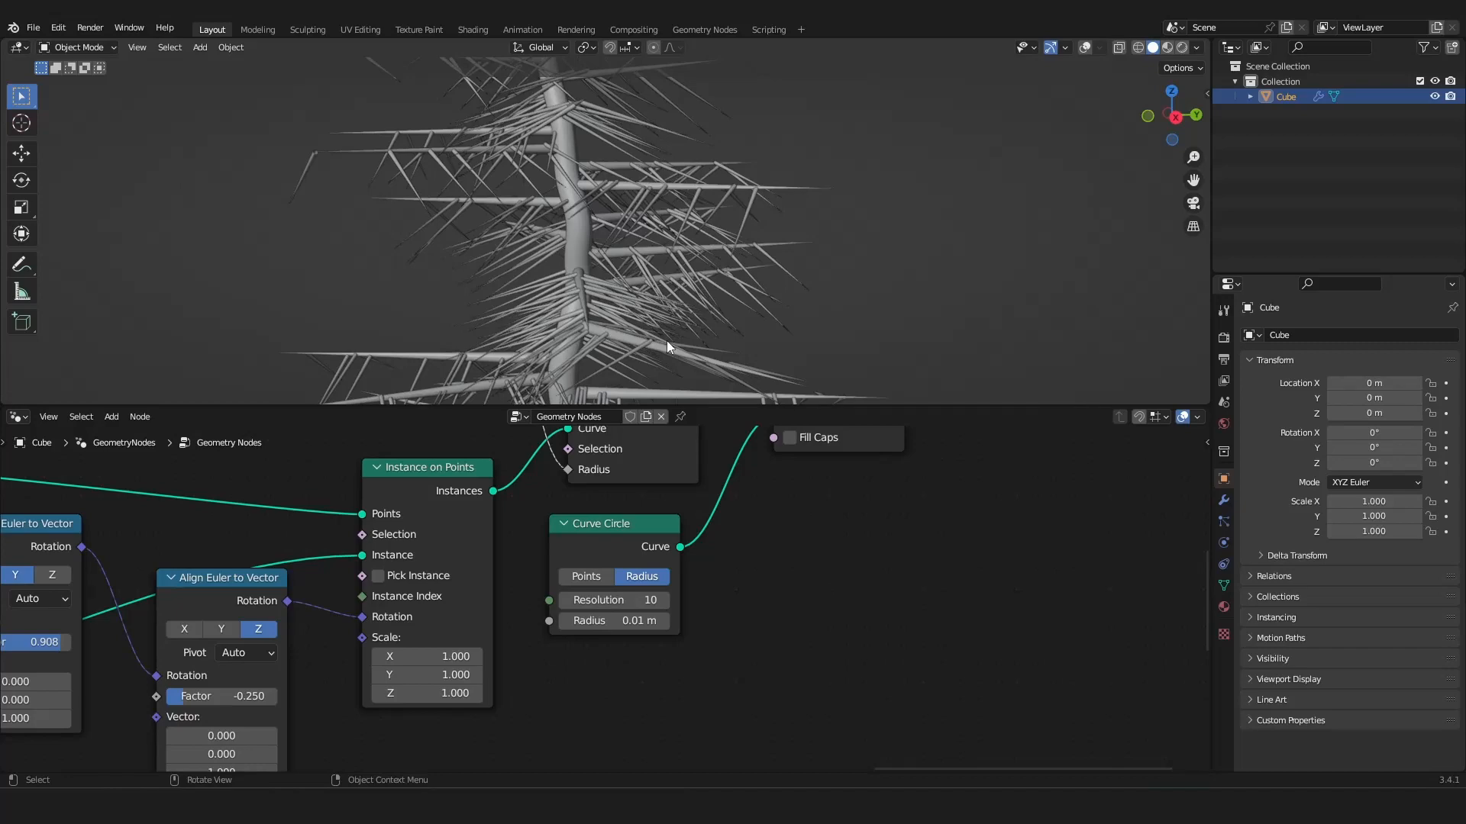
Move the Join Geometry, Group Output and Viewer nodes further away from the needles' Curve to Mesh node.
{"action": "scroll", "coordinate": [795, 556], "scroll_direction": "down", "scroll_amount": 5}
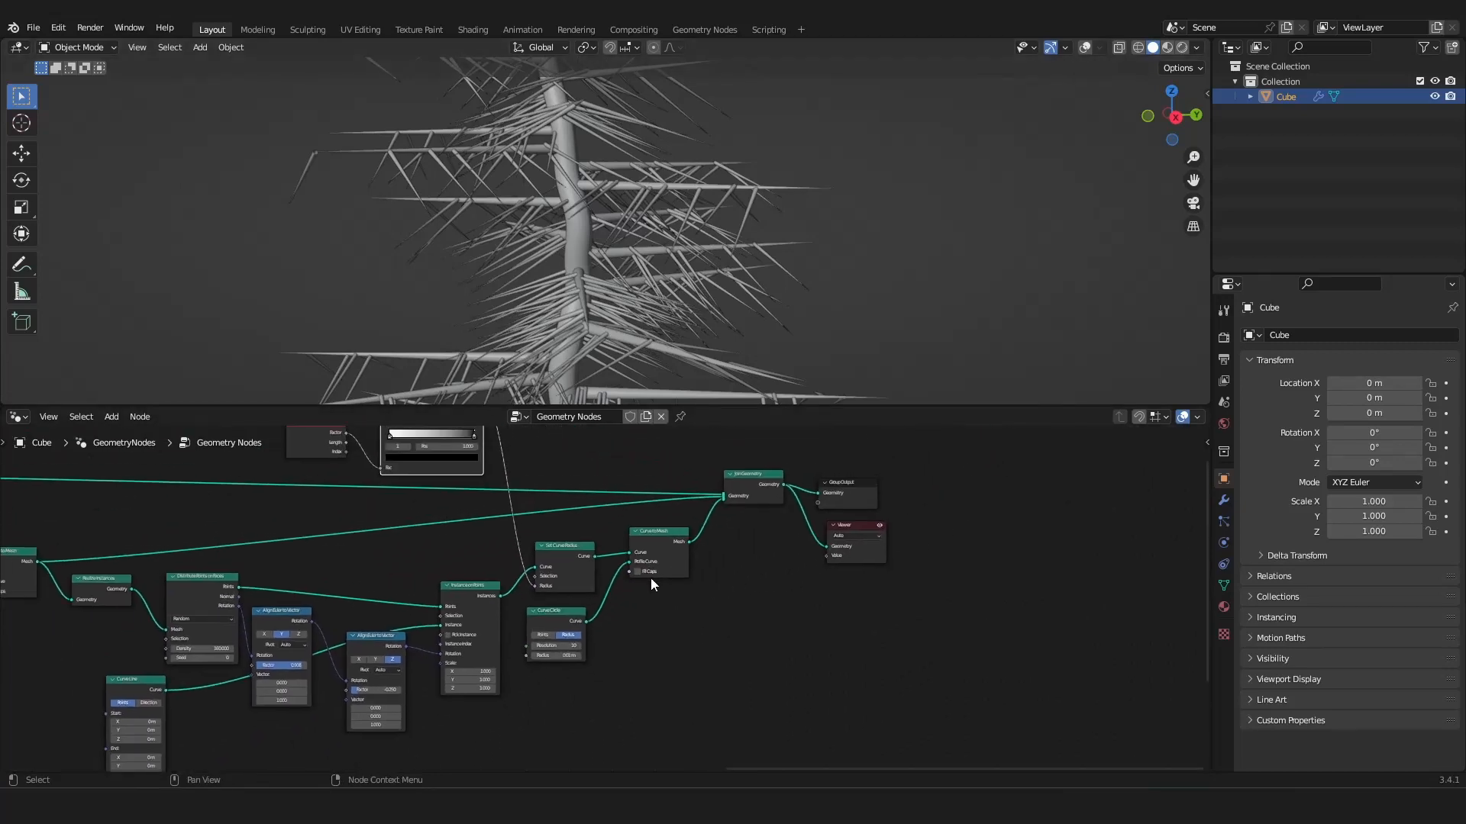
{"action": "scroll", "coordinate": [650, 577], "scroll_direction": "down", "scroll_amount": 7}
{"action": "middle_click_drag", "start_coordinate": [614, 568], "coordinate": [720, 565]}
{"action": "scroll", "coordinate": [719, 565], "scroll_direction": "up", "scroll_amount": 4}
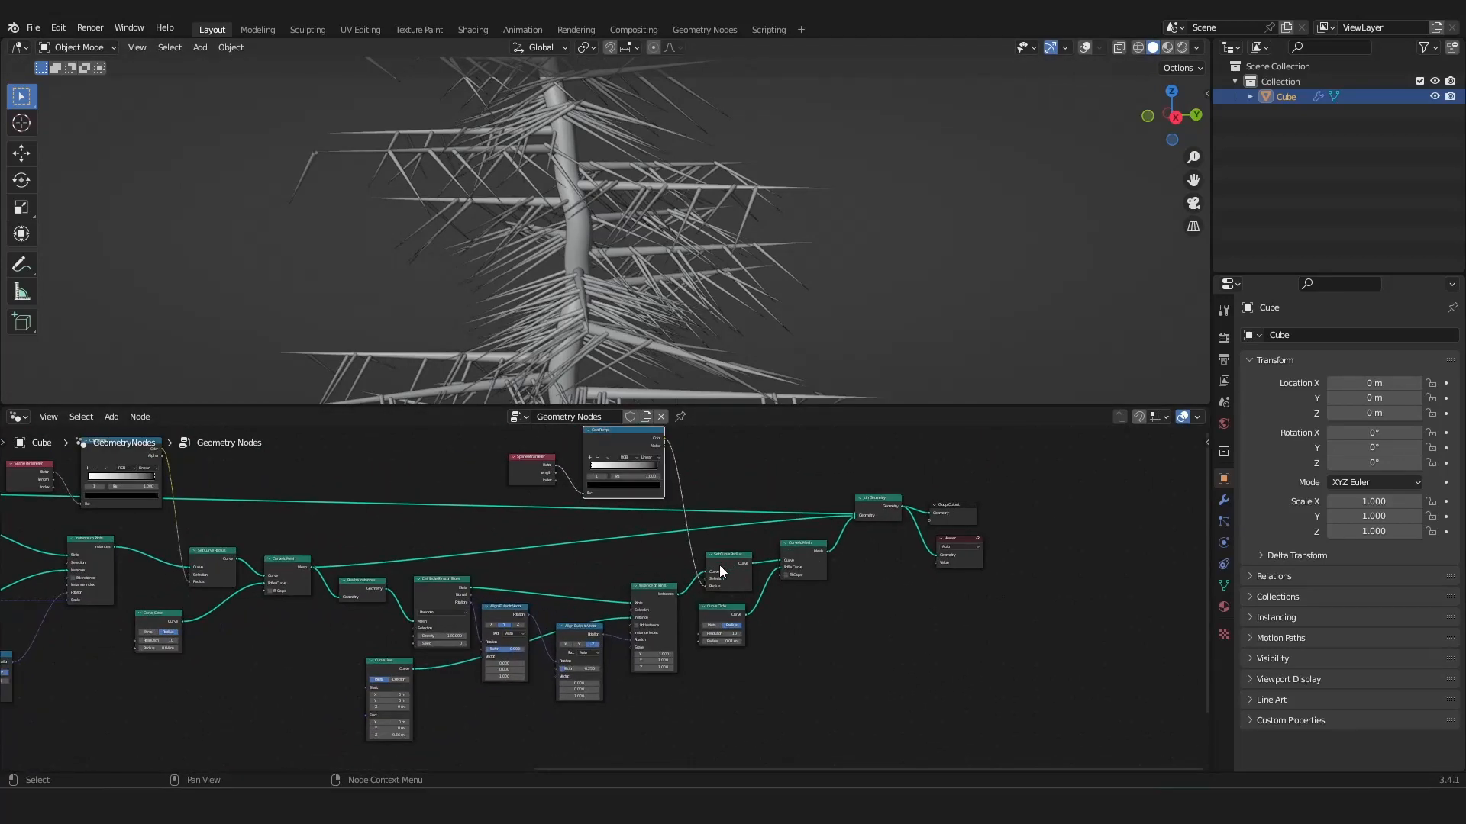
{"action": "scroll", "coordinate": [719, 565], "scroll_direction": "down", "scroll_amount": 2}
{"action": "left_click", "coordinate": [823, 464]}
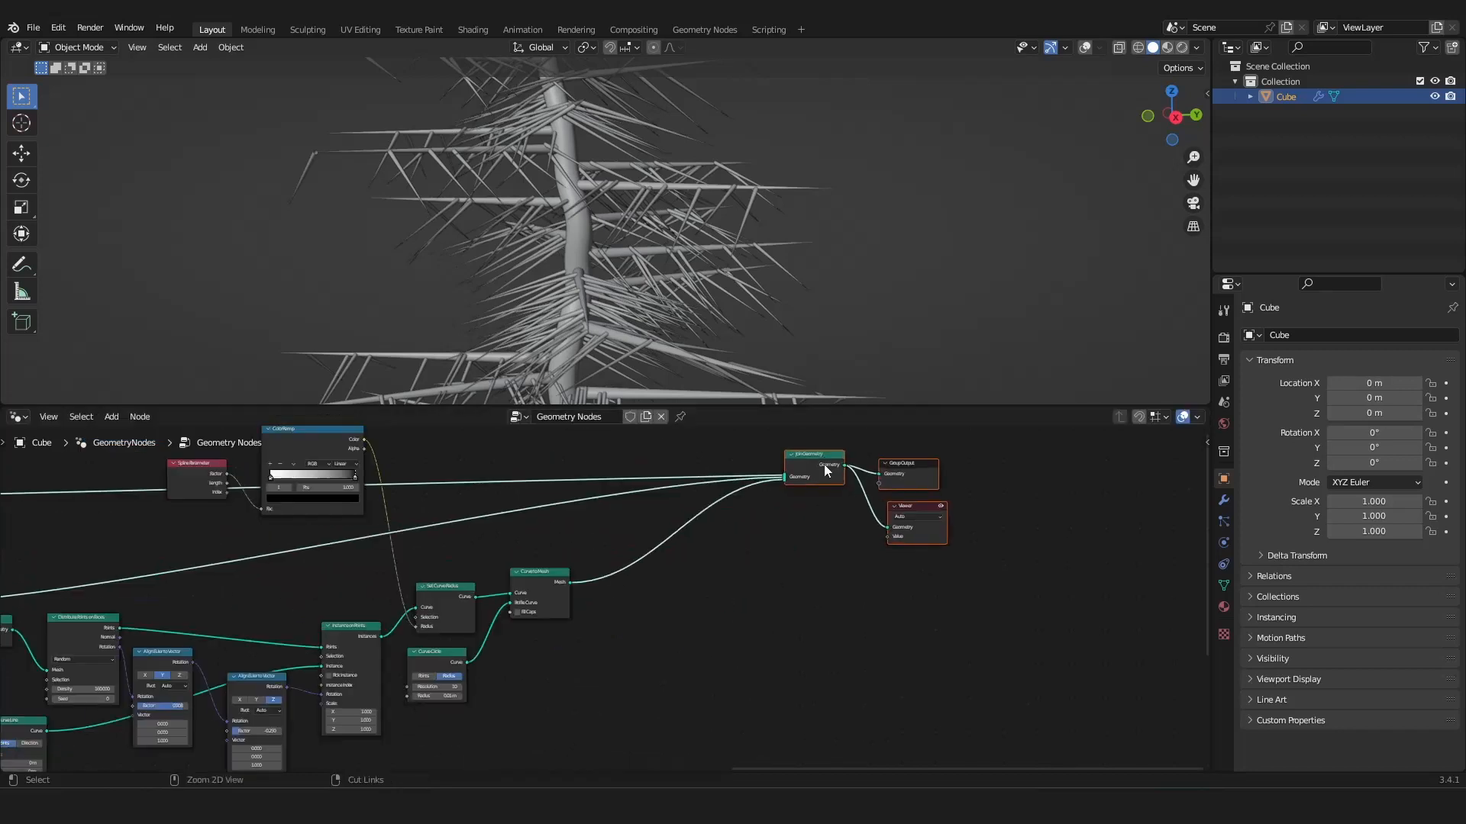
Duplicate the Join Geometry node and feed the branch and needle meshes into the copy through reroutes.
{"action": "middle_click_drag", "start_coordinate": [709, 541], "coordinate": [531, 573]}
{"action": "scroll", "coordinate": [393, 566], "scroll_direction": "up", "scroll_amount": 1}
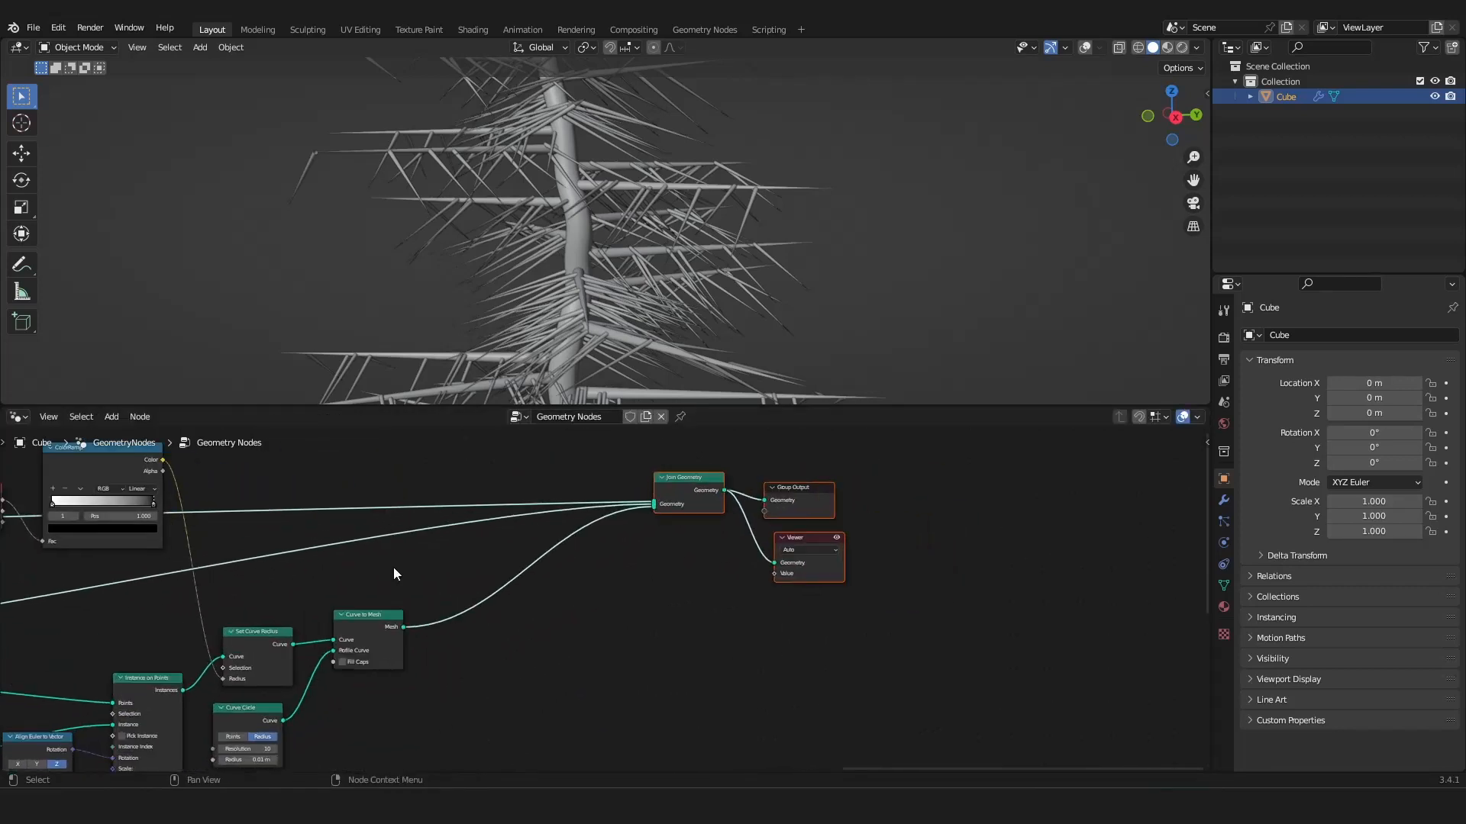
{"action": "left_click", "coordinate": [680, 488]}
{"action": "key", "text": "shift+d"}
{"action": "left_click", "coordinate": [612, 571]}
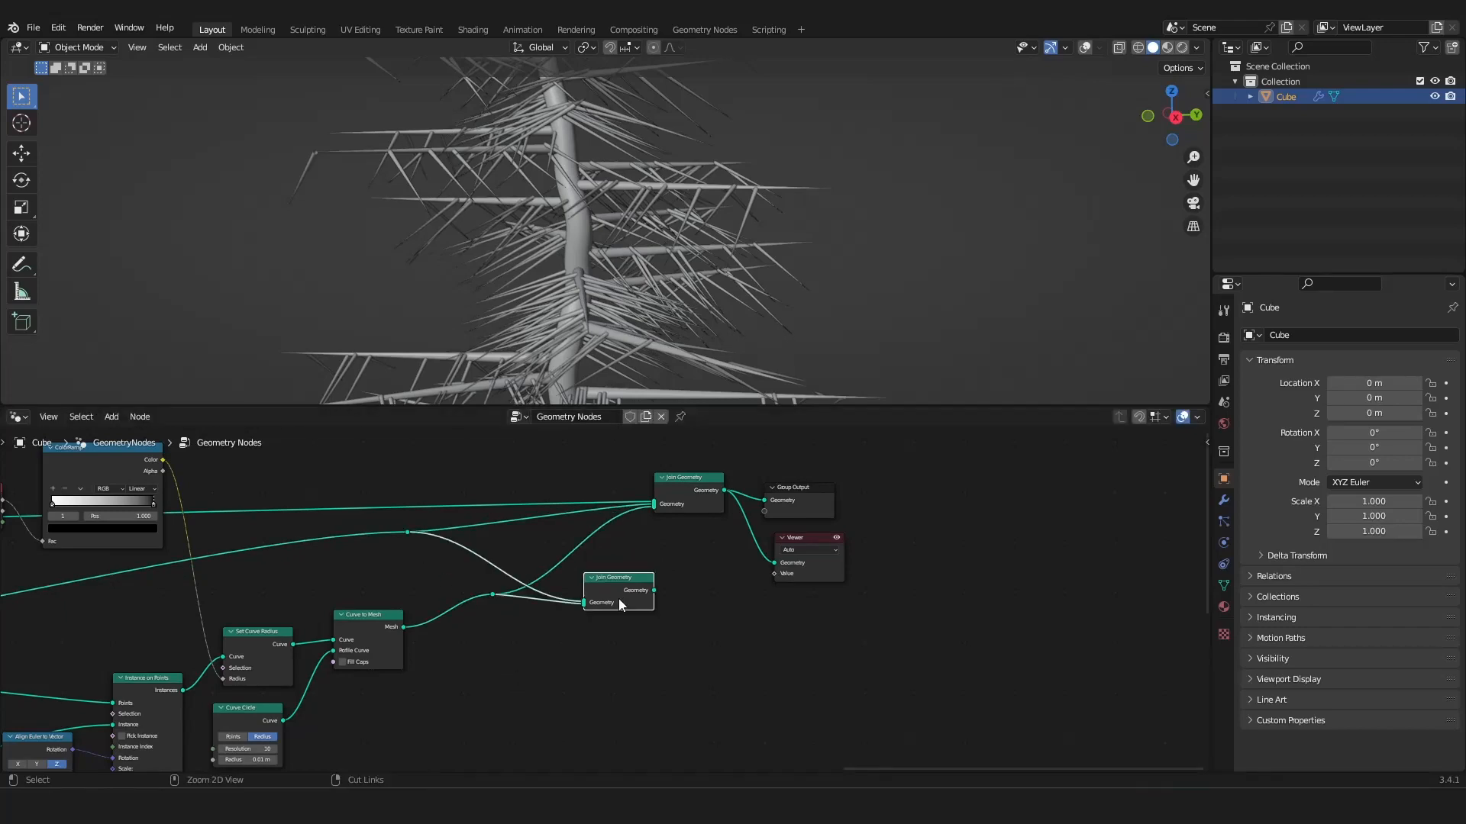
{"action": "scroll", "coordinate": [617, 600], "scroll_direction": "down", "scroll_amount": 3}
{"action": "middle_click_drag", "start_coordinate": [616, 603], "coordinate": [621, 548]}
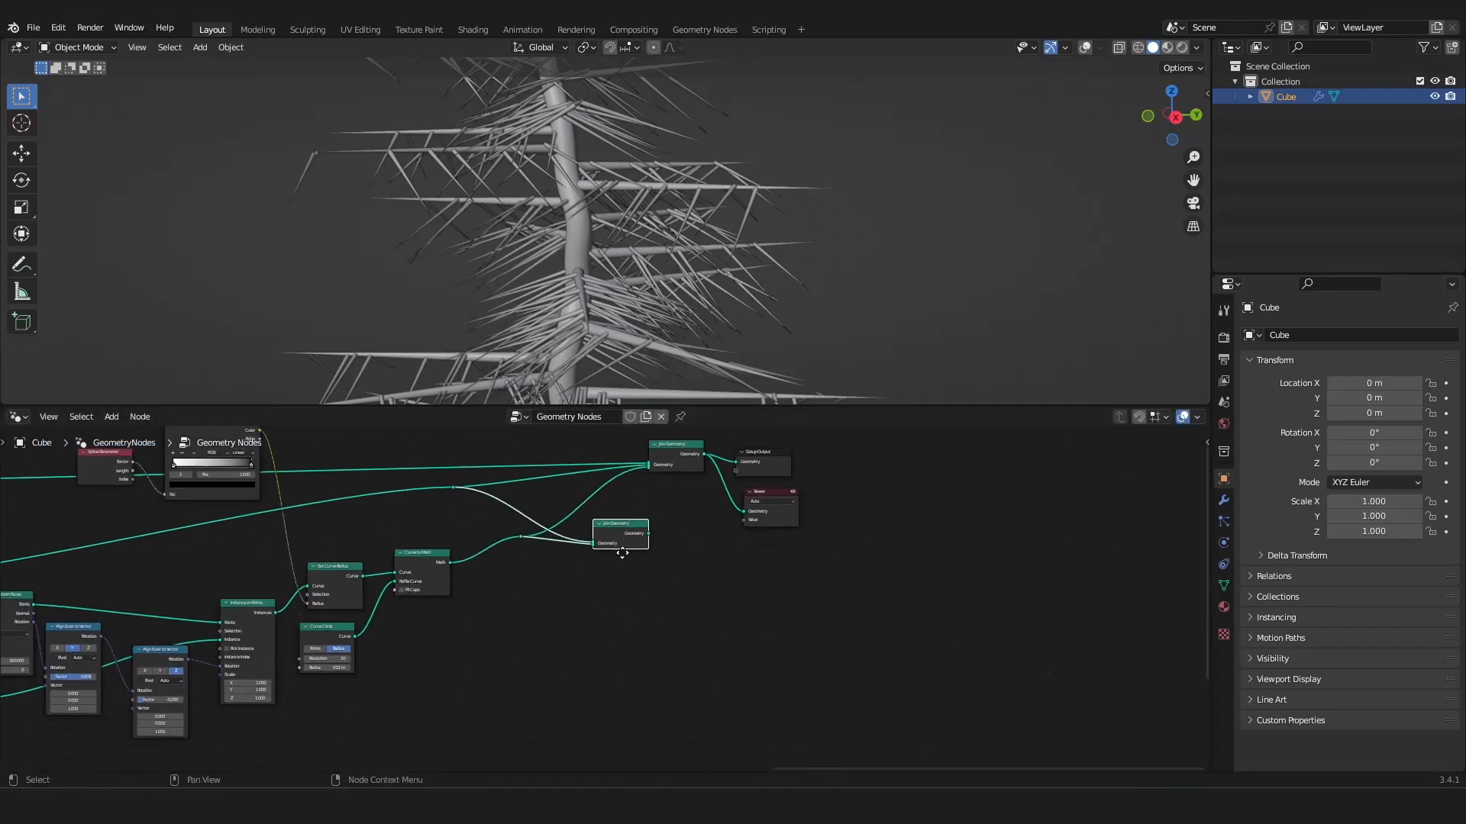
{"action": "scroll", "coordinate": [621, 548], "scroll_direction": "up", "scroll_amount": 5}
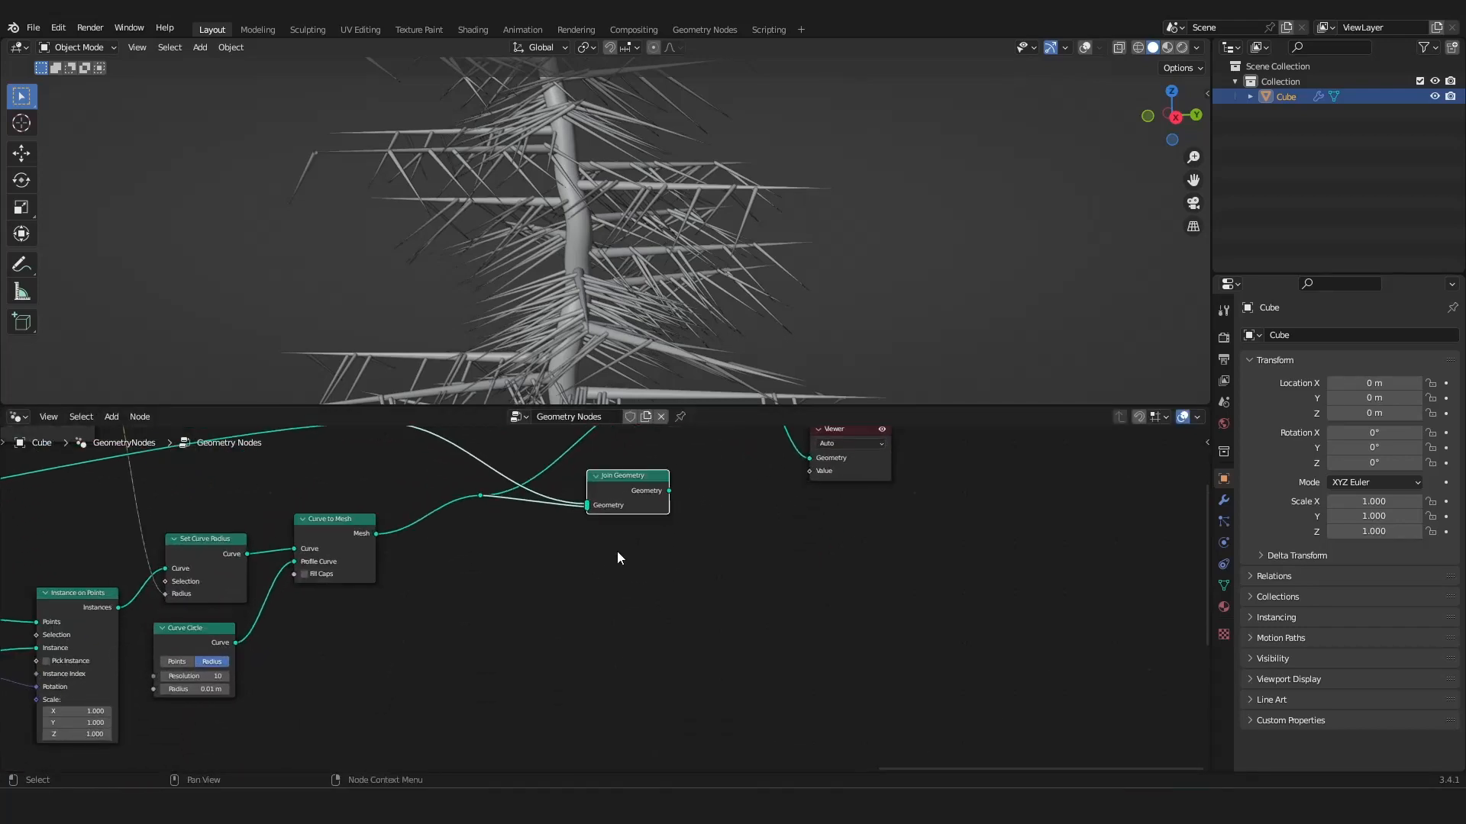
{"action": "scroll", "coordinate": [617, 551], "scroll_direction": "down", "scroll_amount": 3}
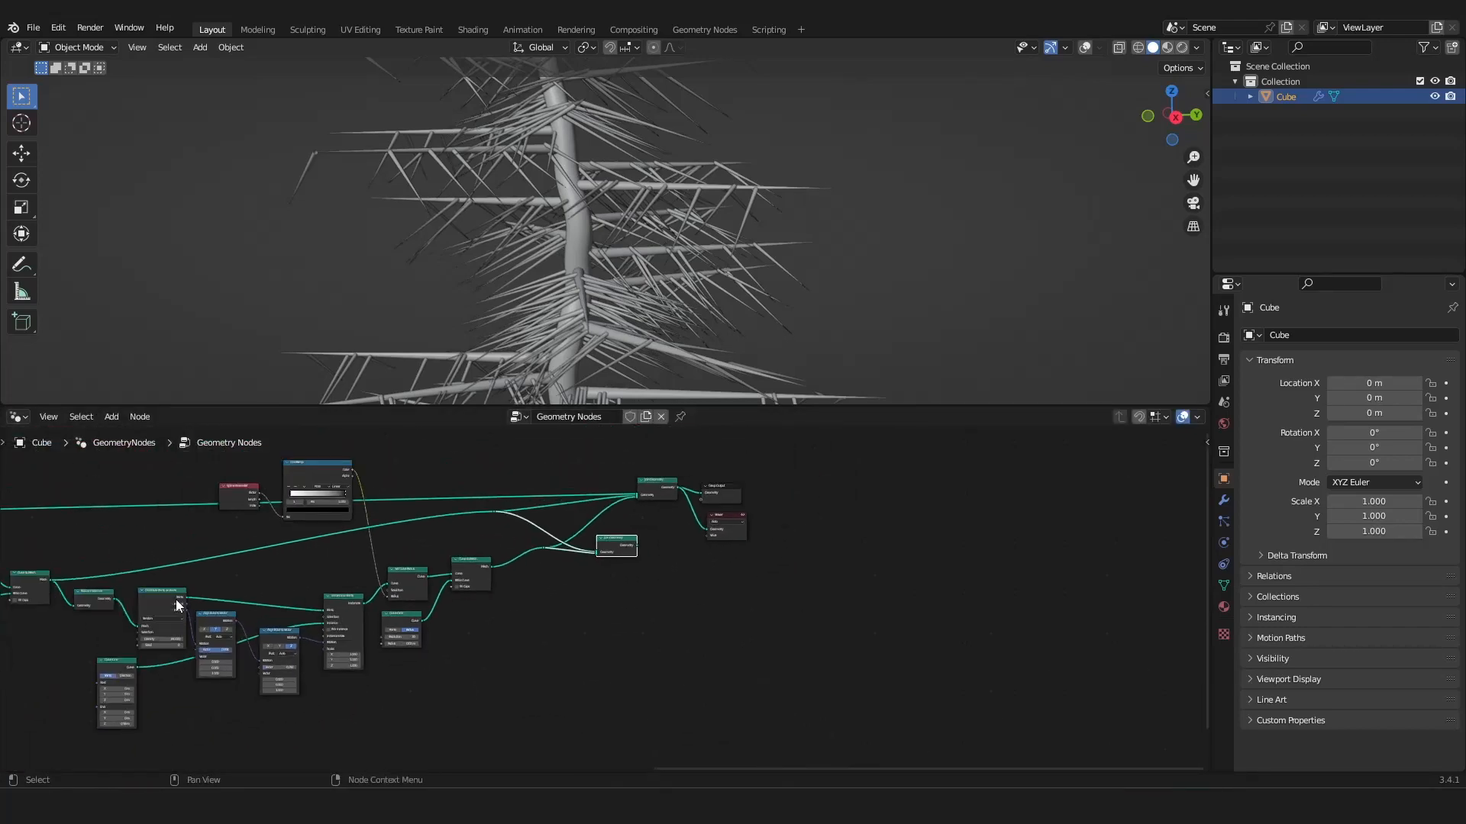
Duplicate Distribute Points on Faces between the new Join Geometry and the Viewer, and insert Realize Instances after the twigs' Curve to Mesh.
{"action": "key", "text": "shift+d"}
{"action": "scroll", "coordinate": [639, 592], "scroll_direction": "up", "scroll_amount": 5}
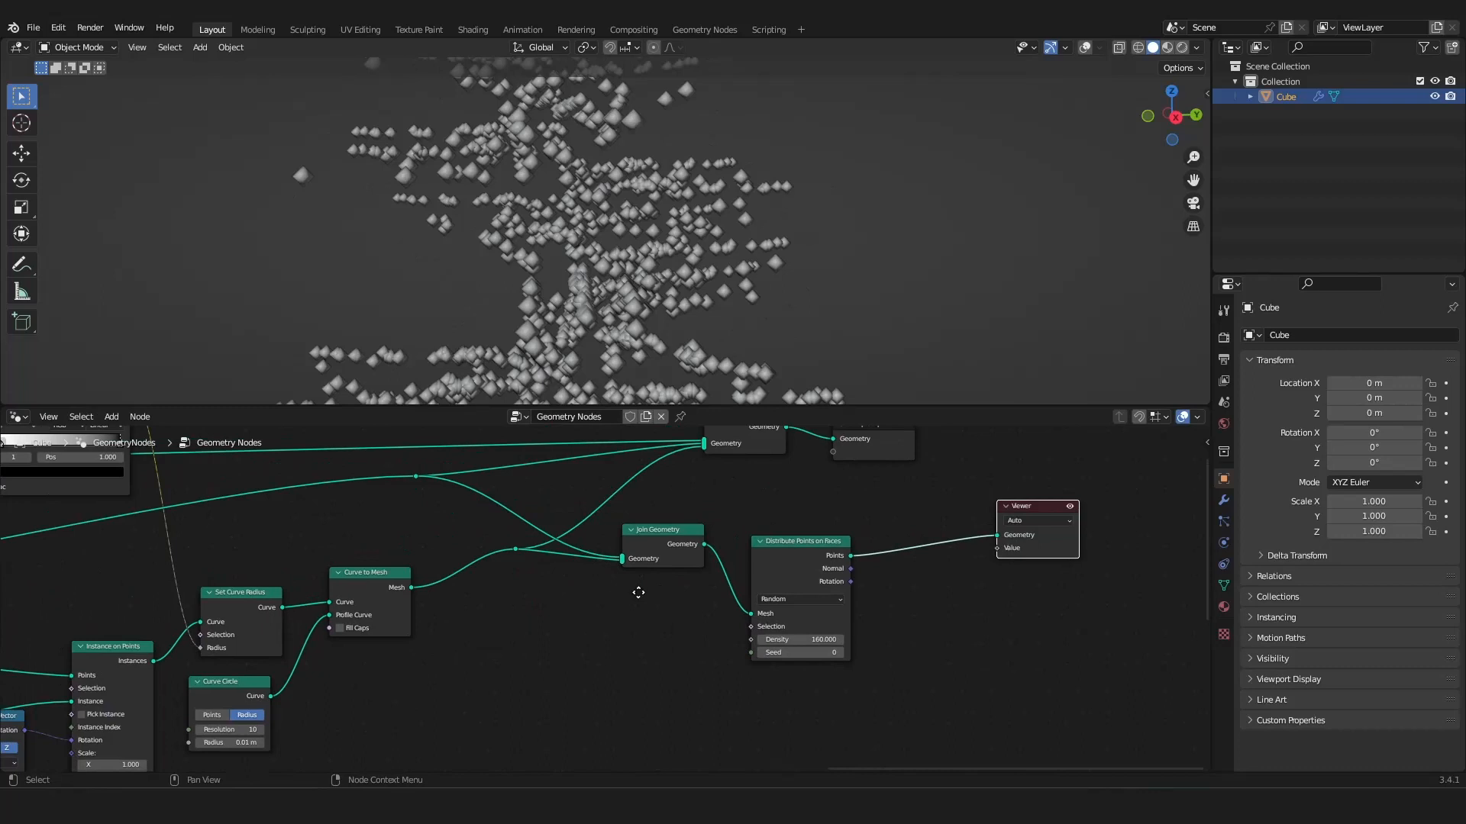
{"action": "key", "text": "shift+a"}
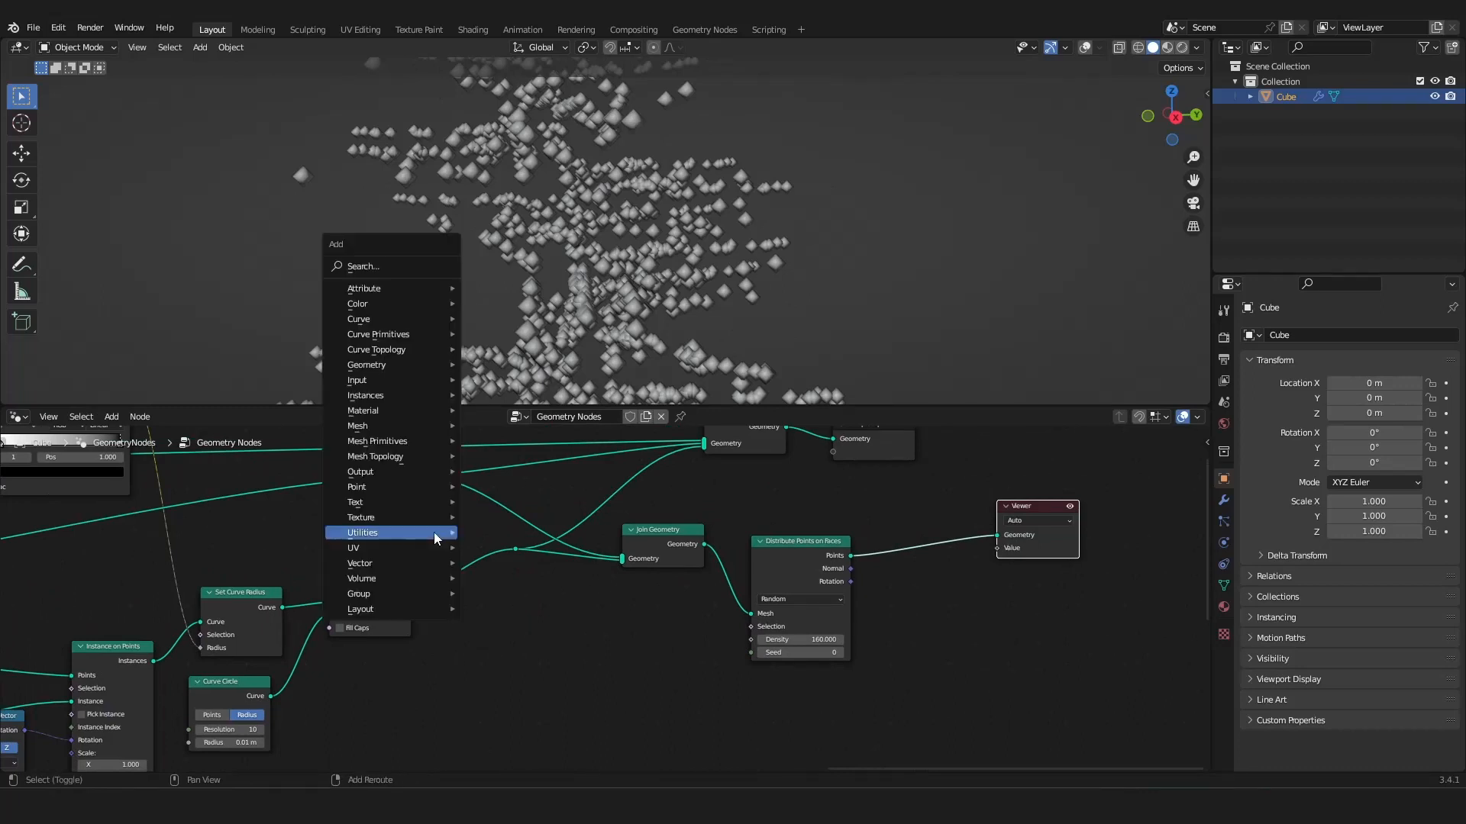
{"action": "left_click", "coordinate": [358, 266]}
{"action": "type", "text": "rea"}
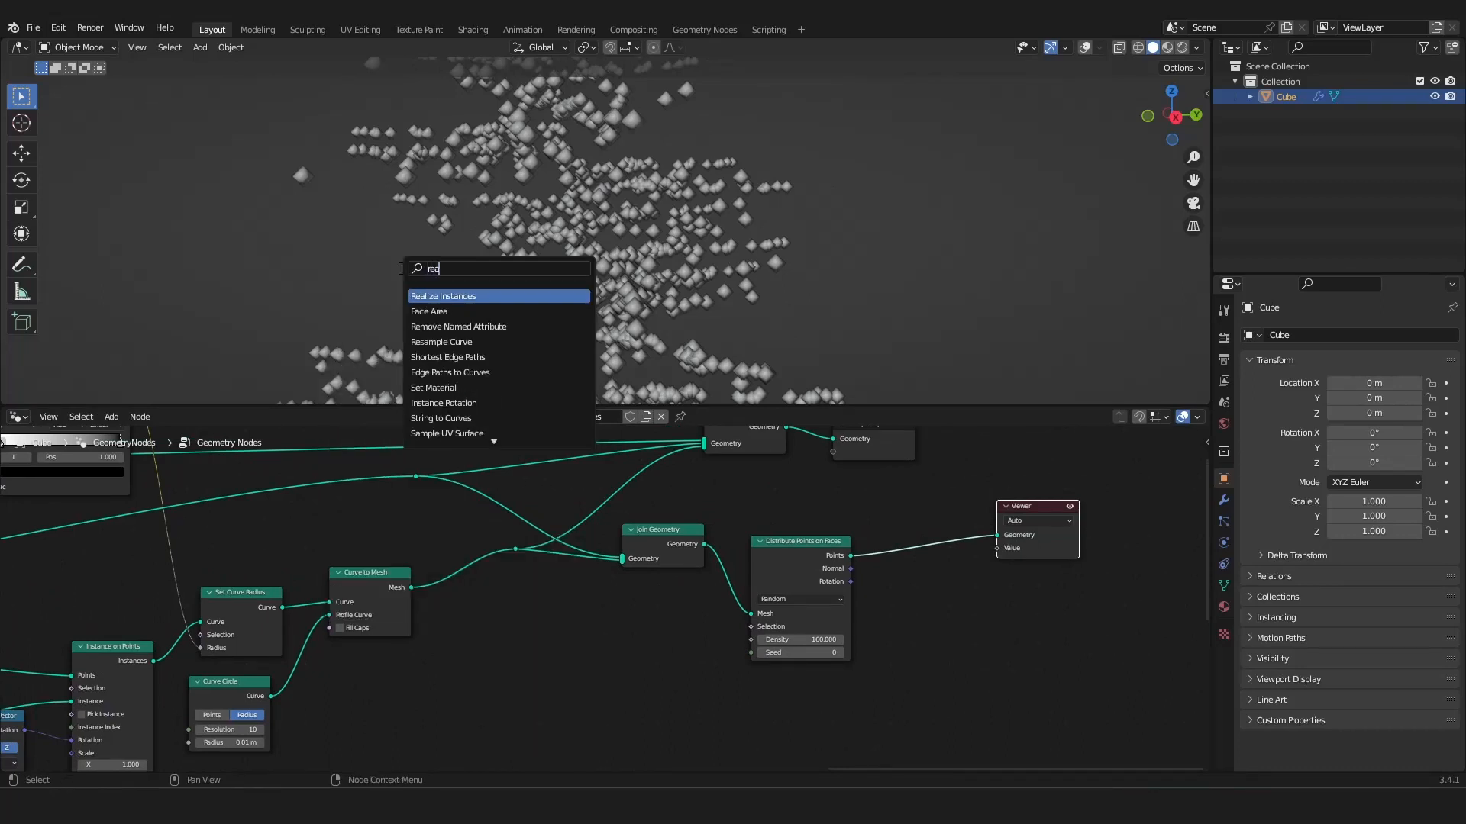
{"action": "left_click", "coordinate": [440, 300]}
{"action": "left_click", "coordinate": [464, 594]}
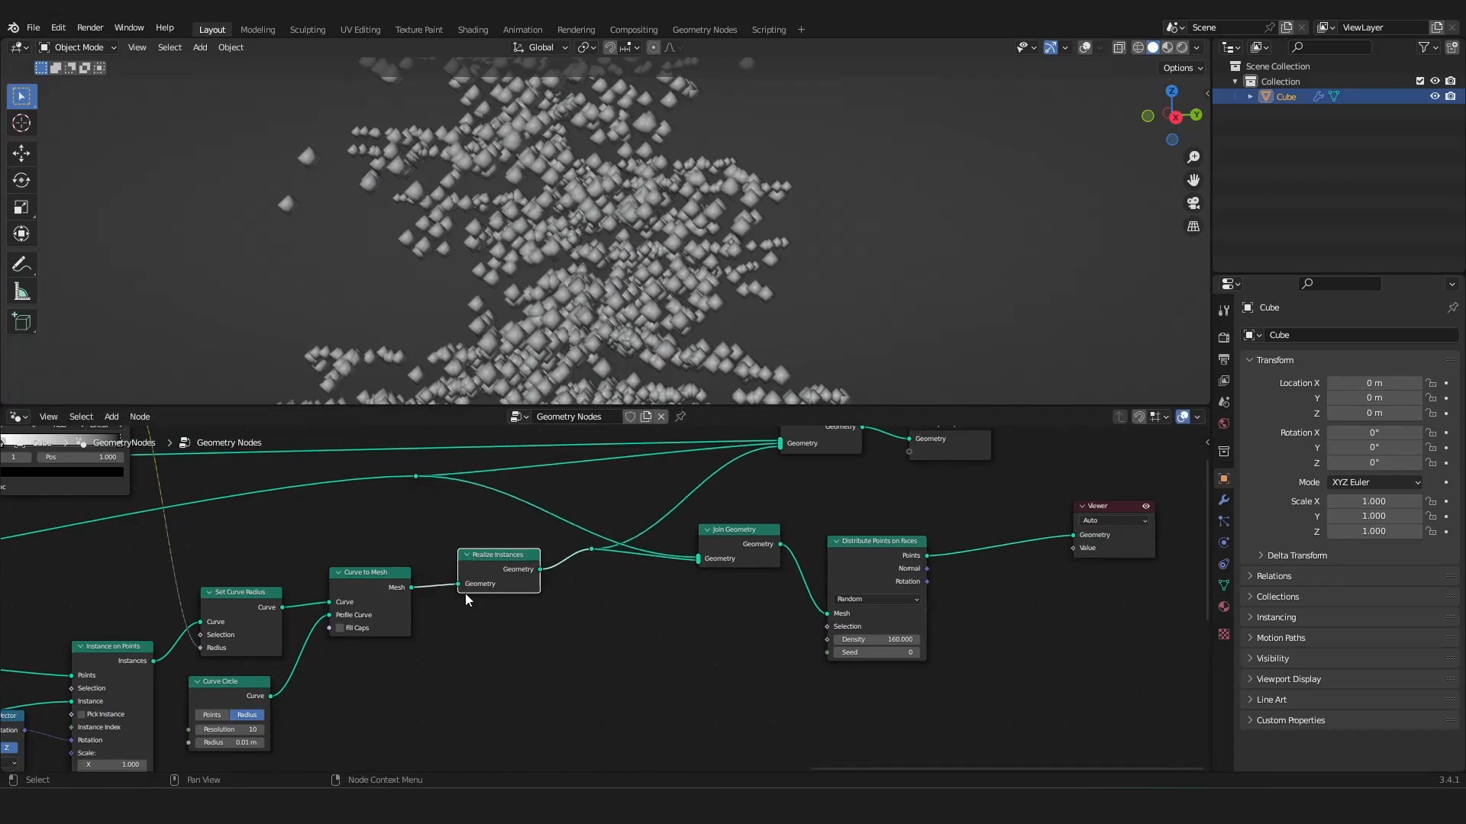
Set the Resolution of the twigs' Curve Circle to 3.
{"action": "scroll", "coordinate": [374, 631], "scroll_direction": "down", "scroll_amount": 5}
{"action": "middle_click_drag", "start_coordinate": [370, 632], "coordinate": [622, 530]}
{"action": "scroll", "coordinate": [623, 530], "scroll_direction": "up", "scroll_amount": 4}
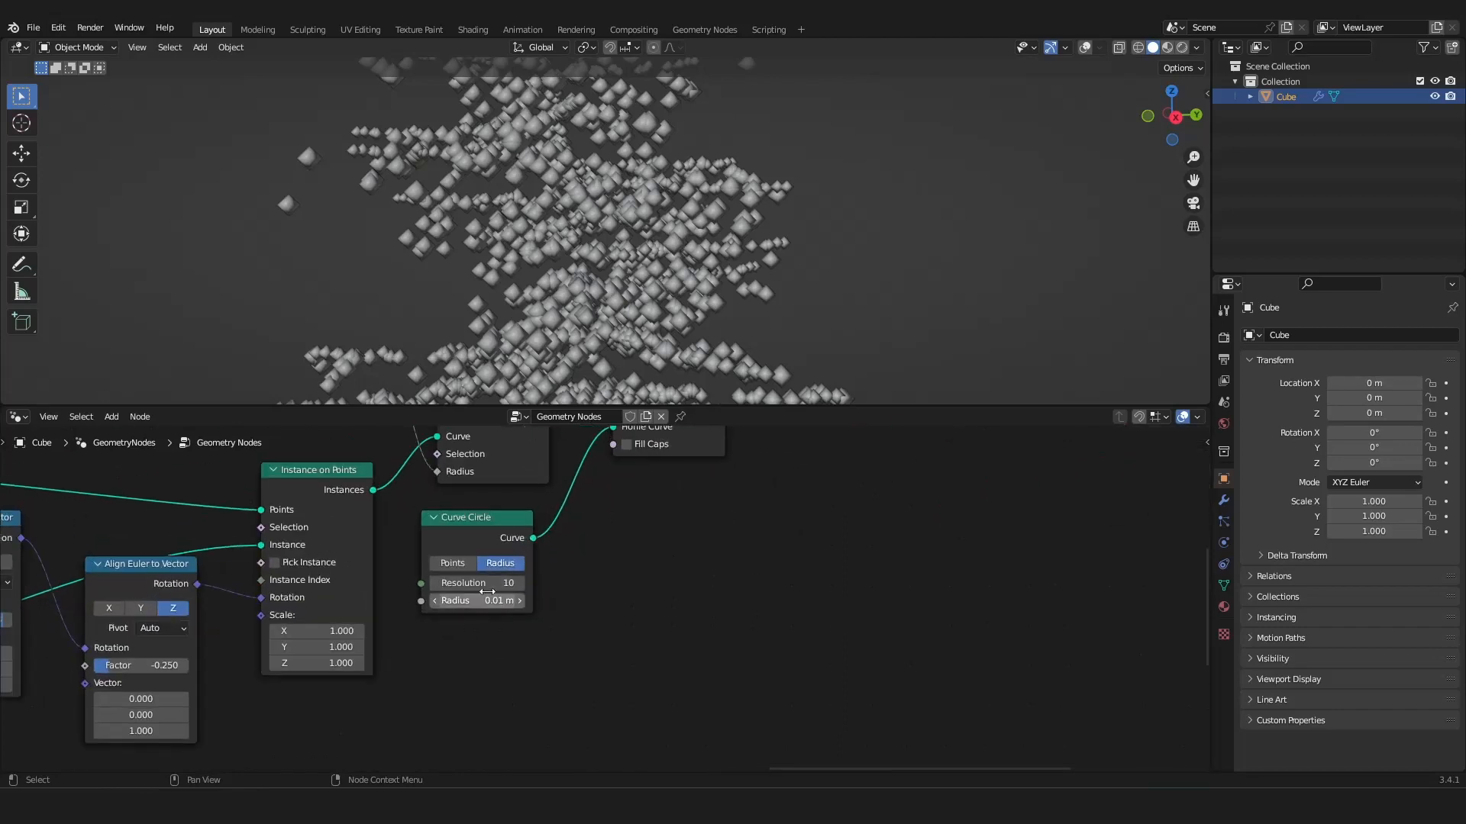
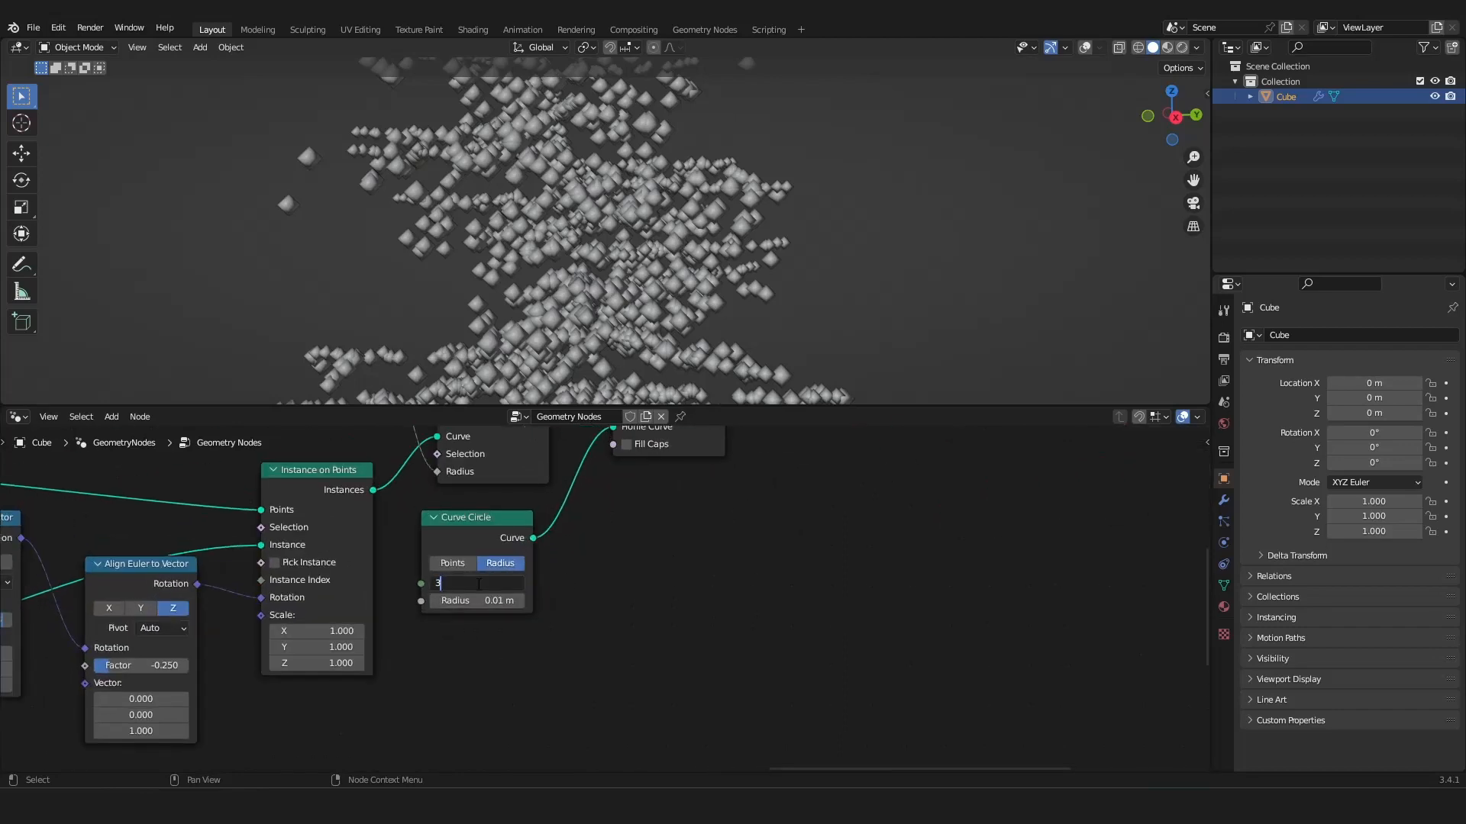
{"action": "key", "text": "Return"}
Raise the Density of the new Distribute Points on Faces node to 671.3 and check the point coverage on the tree.
{"action": "scroll", "coordinate": [597, 592], "scroll_direction": "down", "scroll_amount": 9}
{"action": "middle_click_drag", "start_coordinate": [638, 568], "coordinate": [325, 591]}
{"action": "scroll", "coordinate": [404, 593], "scroll_direction": "up", "scroll_amount": 4}
{"action": "scroll", "coordinate": [592, 592], "scroll_direction": "up", "scroll_amount": 3}
{"action": "scroll", "coordinate": [618, 555], "scroll_direction": "up", "scroll_amount": 3}
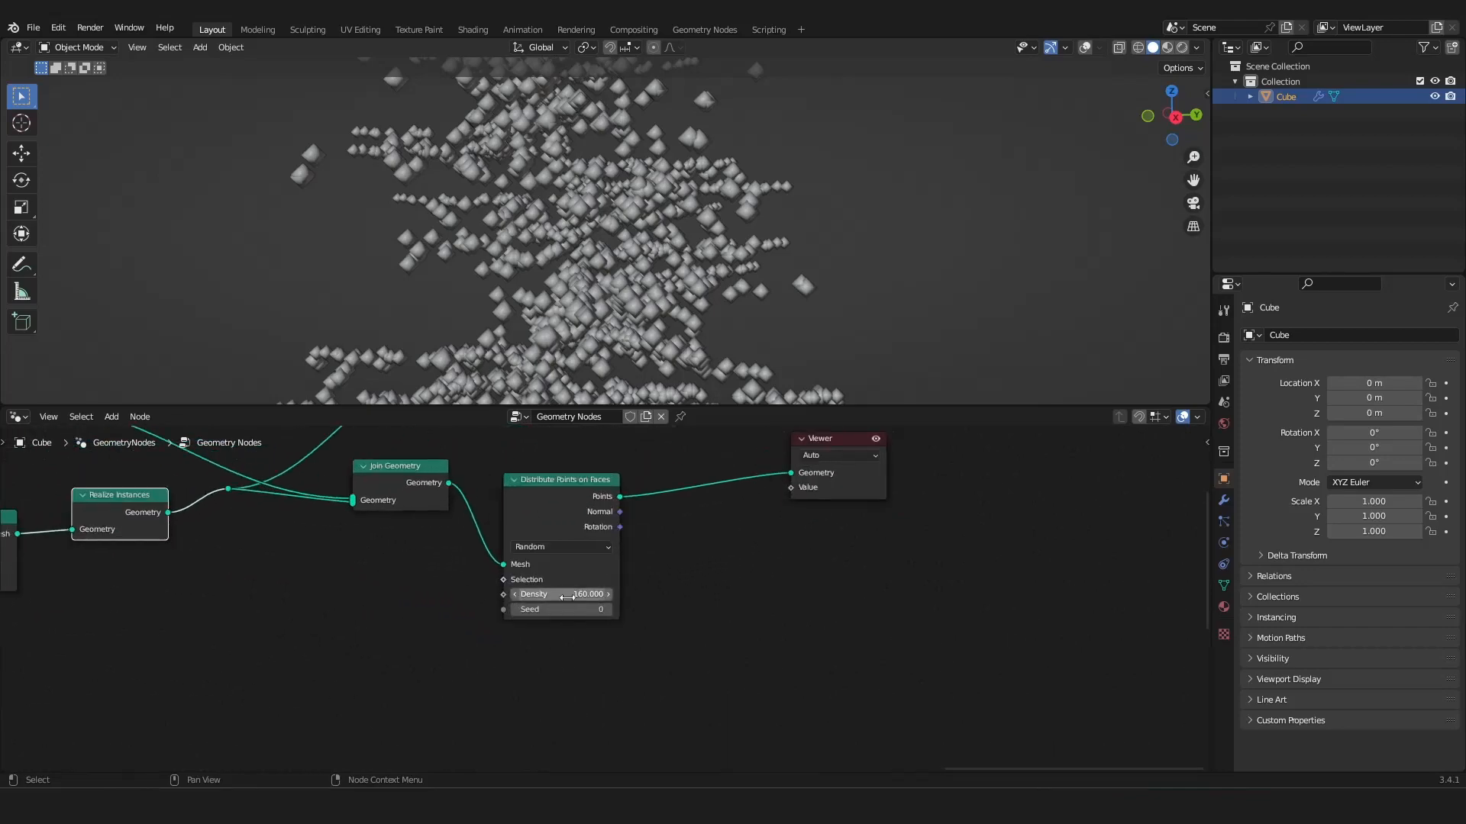
{"action": "left_click_drag", "start_coordinate": [561, 594], "coordinate": [661, 594]}
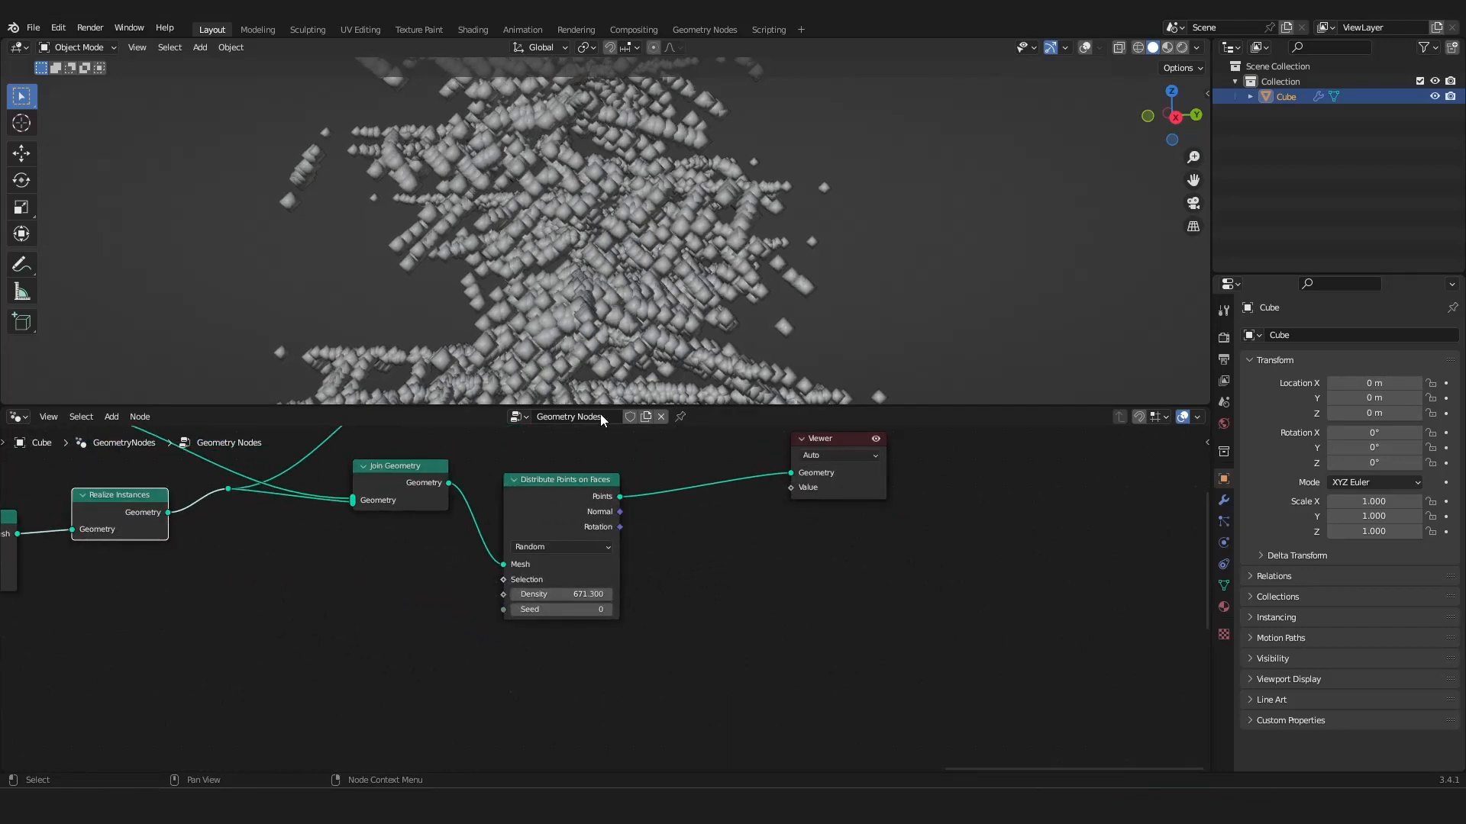
{"action": "scroll", "coordinate": [615, 255], "scroll_direction": "down", "scroll_amount": 7}
{"action": "middle_click_drag", "start_coordinate": [616, 255], "coordinate": [584, 259]}
{"action": "scroll", "coordinate": [584, 258], "scroll_direction": "up", "scroll_amount": 7}
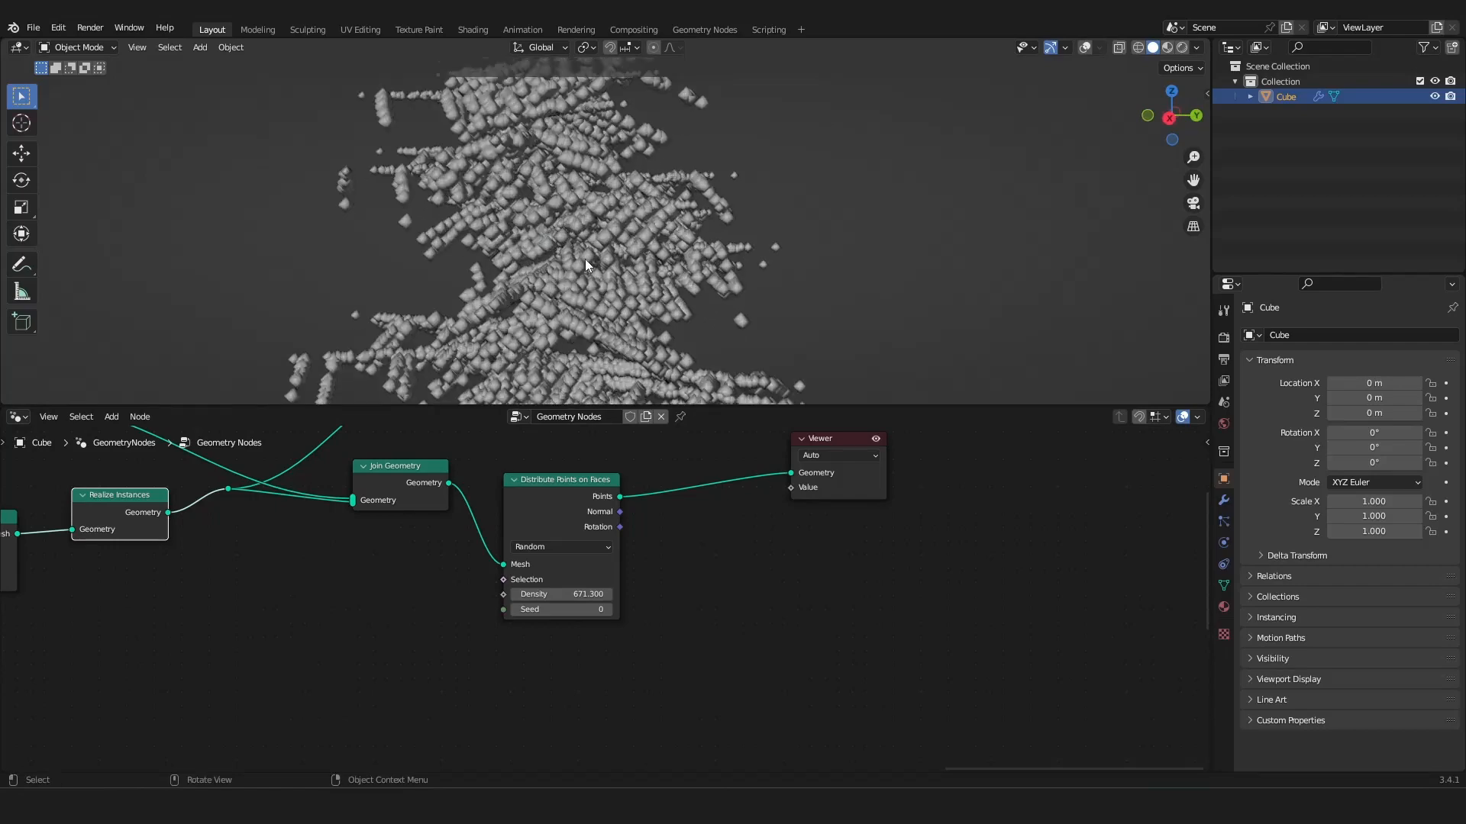
Duplicate the Instance on Points node and insert the copy between the new Distribute Points on Faces and the Viewer.
{"action": "scroll", "coordinate": [631, 520], "scroll_direction": "down", "scroll_amount": 4}
{"action": "scroll", "coordinate": [487, 563], "scroll_direction": "down", "scroll_amount": 1}
{"action": "middle_click_drag", "start_coordinate": [425, 592], "coordinate": [514, 526]}
{"action": "scroll", "coordinate": [516, 542], "scroll_direction": "up", "scroll_amount": 4}
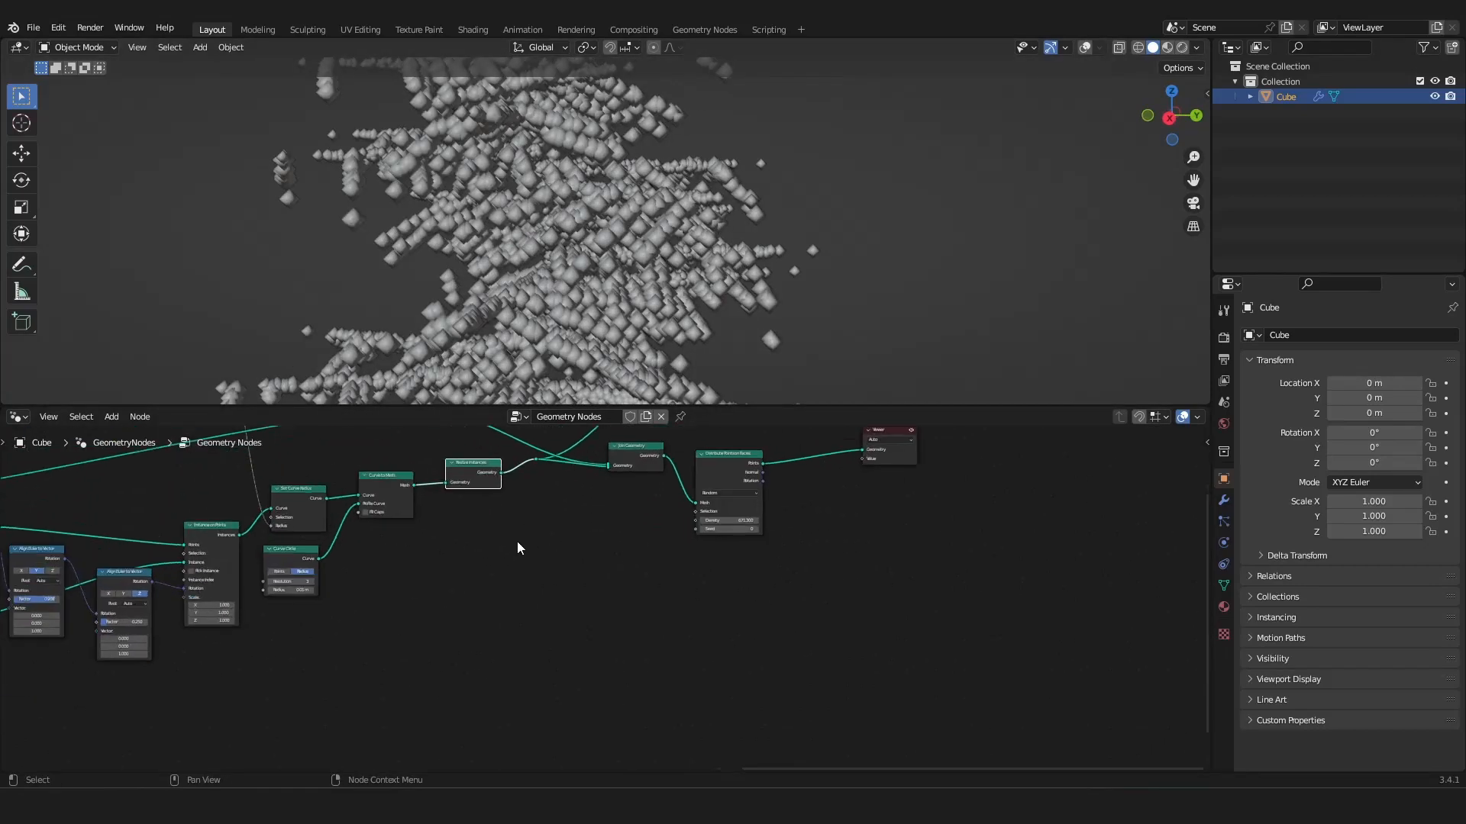
{"action": "key", "text": "shift+d"}
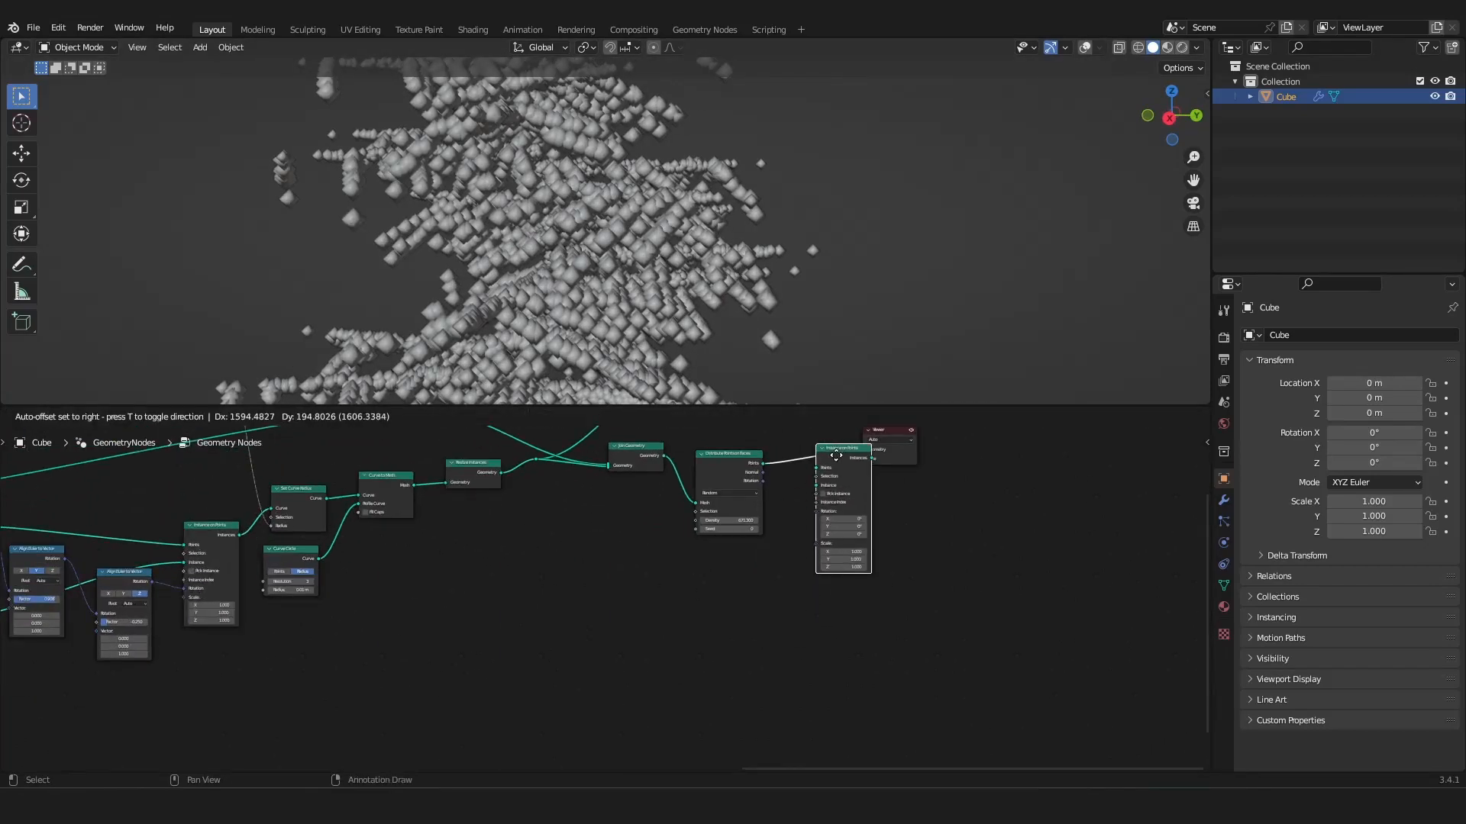
{"action": "left_click", "coordinate": [835, 453]}
{"action": "scroll", "coordinate": [606, 545], "scroll_direction": "down", "scroll_amount": 1}
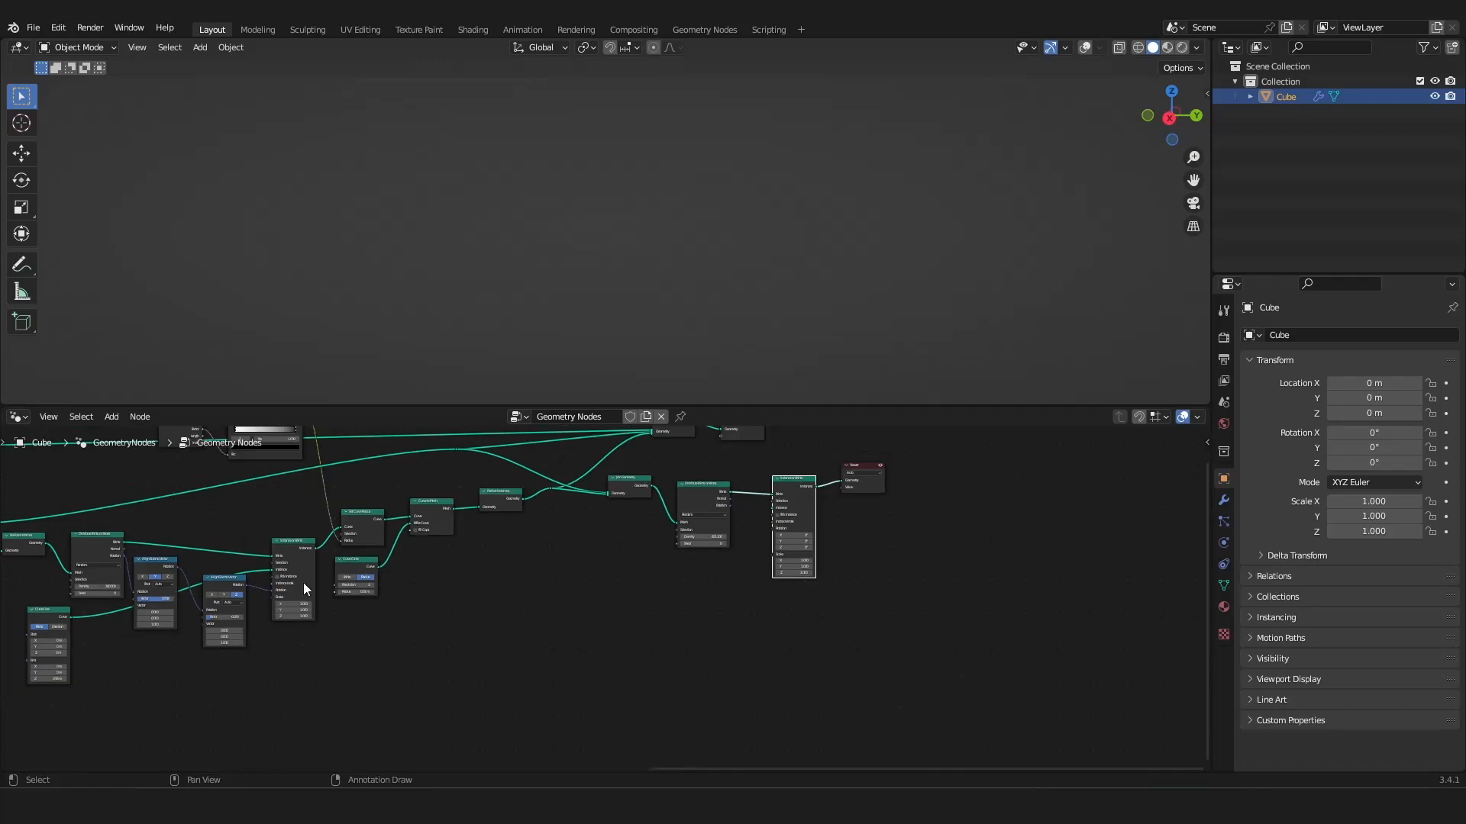
Duplicate the Curve Line node and feed the copy's Curve into the Instance input of the new Instance on Points.
{"action": "left_click", "coordinate": [40, 613]}
{"action": "key", "text": "shift+d"}
{"action": "left_click", "coordinate": [698, 562]}
{"action": "middle_click_drag", "start_coordinate": [698, 562], "coordinate": [372, 694]}
{"action": "scroll", "coordinate": [372, 694], "scroll_direction": "up", "scroll_amount": 3}
{"action": "left_click_drag", "start_coordinate": [440, 702], "coordinate": [452, 693]}
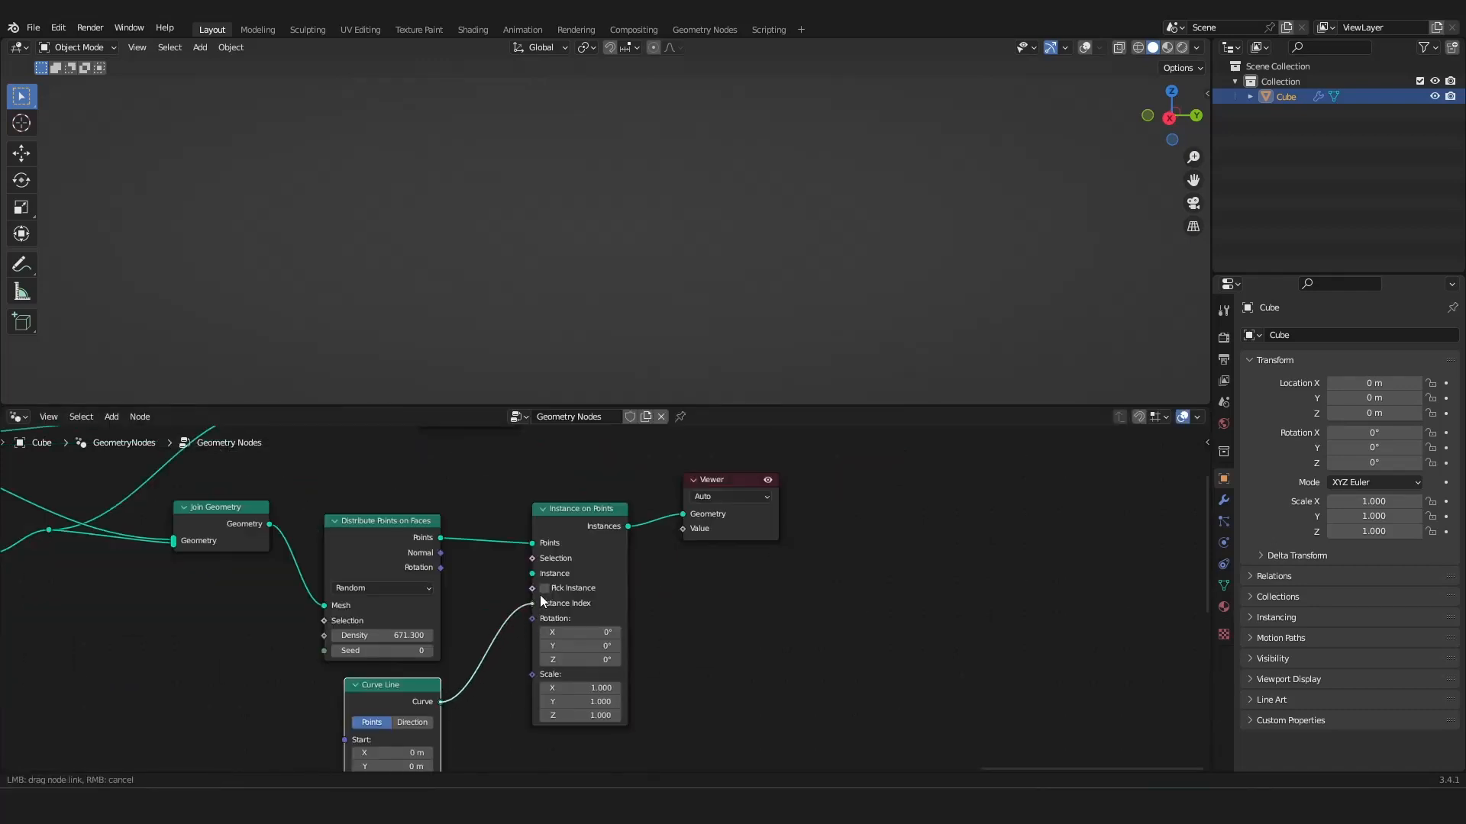
{"action": "left_click_drag", "start_coordinate": [542, 576], "coordinate": [542, 576]}
{"action": "scroll", "coordinate": [496, 597], "scroll_direction": "down", "scroll_amount": 2}
{"action": "middle_click_drag", "start_coordinate": [487, 602], "coordinate": [503, 554]}
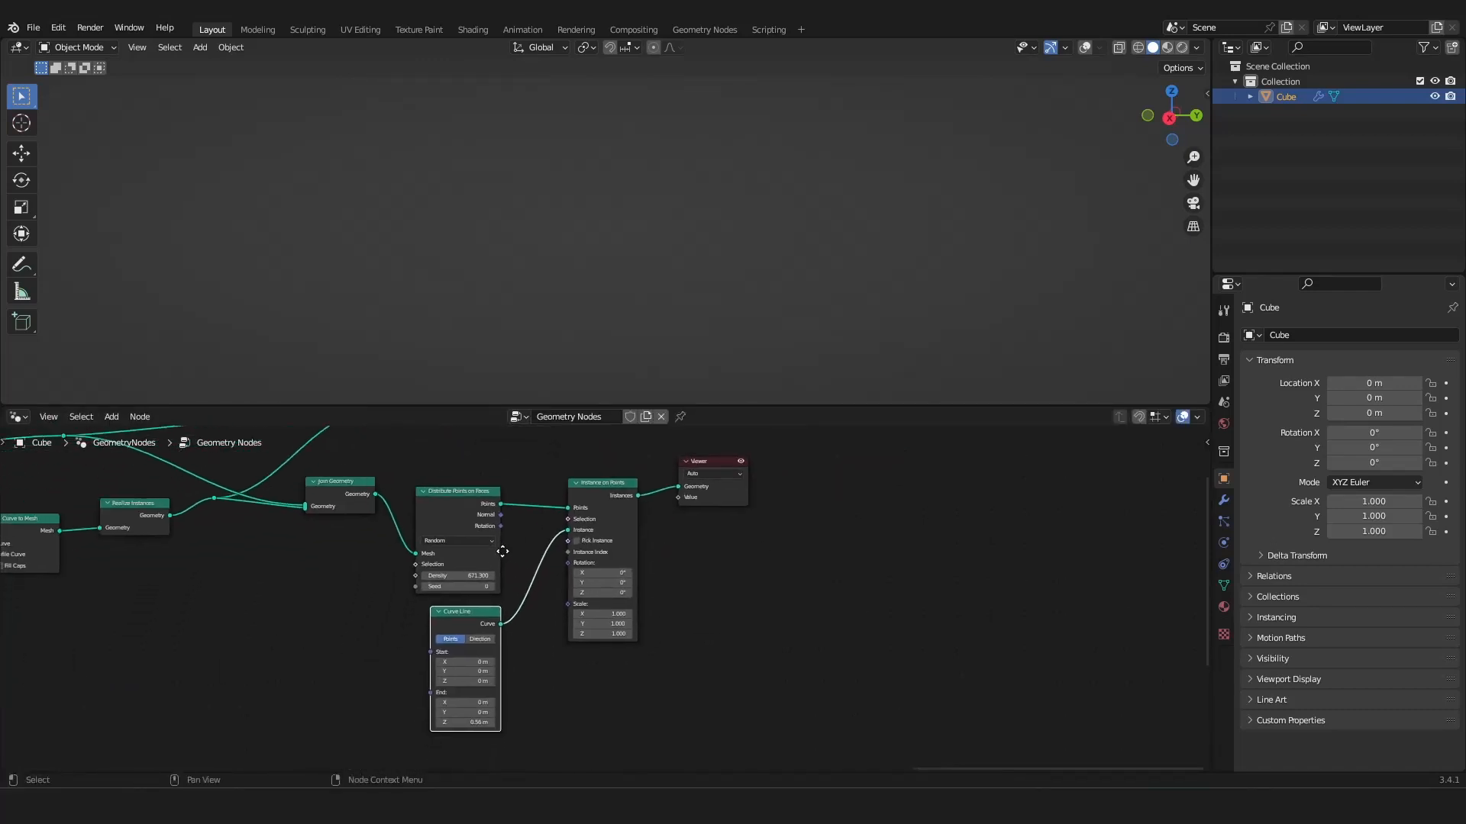
{"action": "scroll", "coordinate": [503, 553], "scroll_direction": "up", "scroll_amount": 1}
Show the viewport overlays and feed the new distribution's Rotation into the Rotation of the new Instance on Points.
{"action": "key", "text": "shift+alt+z"}
{"action": "middle_click_drag", "start_coordinate": [547, 223], "coordinate": [535, 199]}
{"action": "scroll", "coordinate": [534, 199], "scroll_direction": "up", "scroll_amount": 2}
{"action": "scroll", "coordinate": [479, 516], "scroll_direction": "up", "scroll_amount": 1}
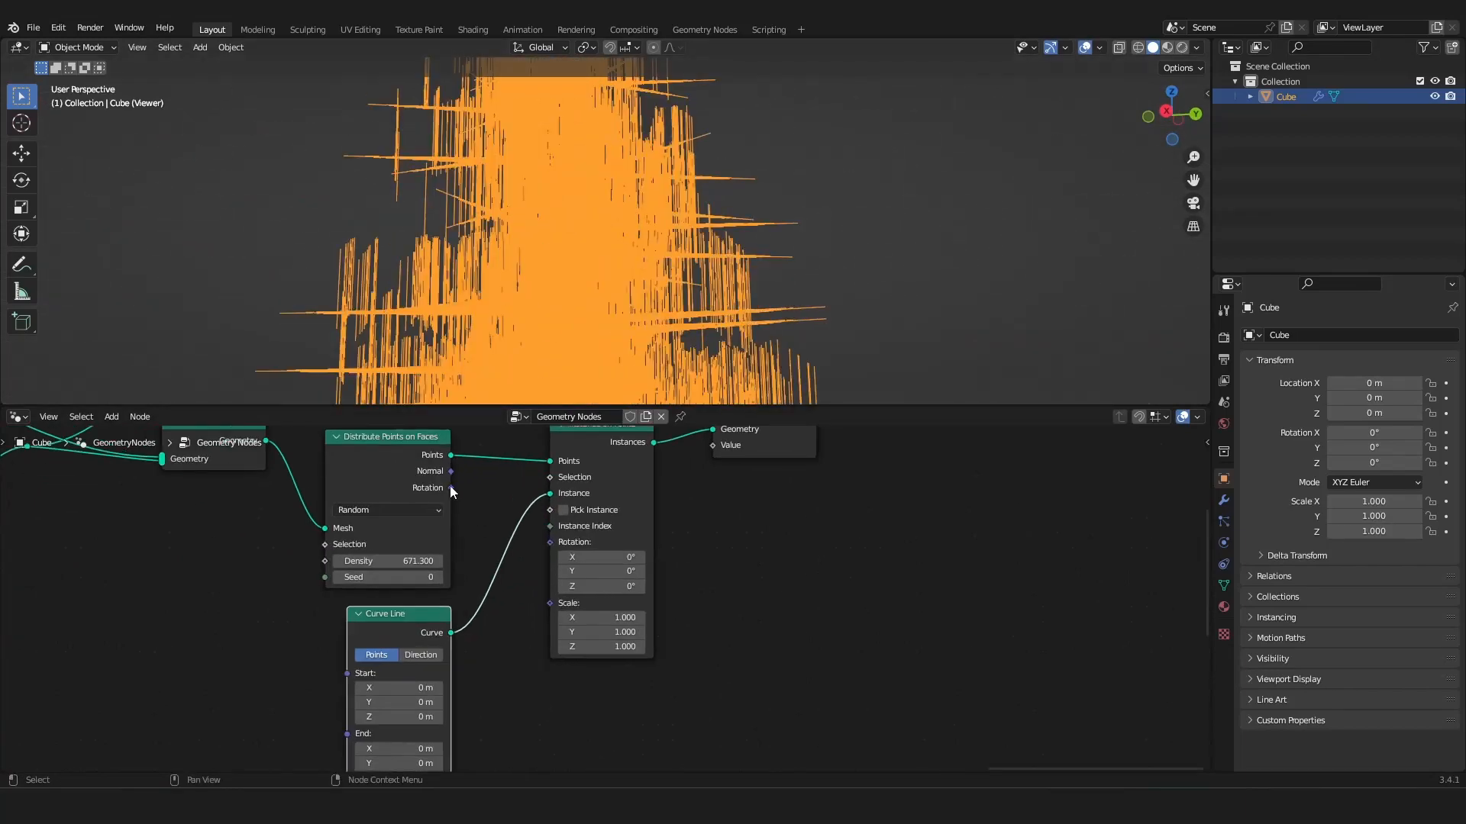
{"action": "left_click_drag", "start_coordinate": [451, 487], "coordinate": [551, 538]}
{"action": "scroll", "coordinate": [630, 277], "scroll_direction": "down", "scroll_amount": 3}
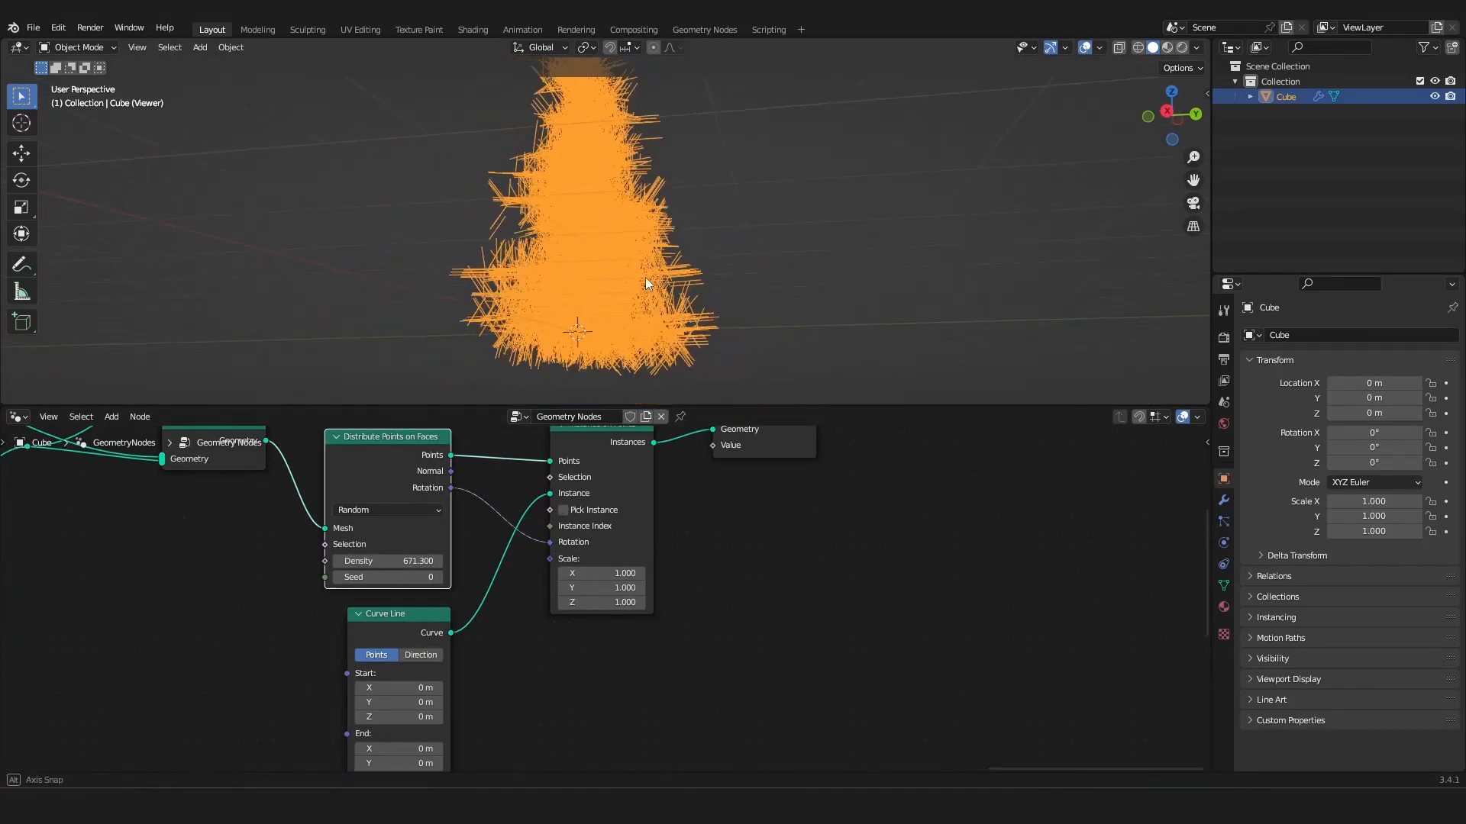
{"action": "middle_click_drag", "start_coordinate": [644, 277], "coordinate": [591, 294]}
{"action": "scroll", "coordinate": [589, 293], "scroll_direction": "up", "scroll_amount": 5}
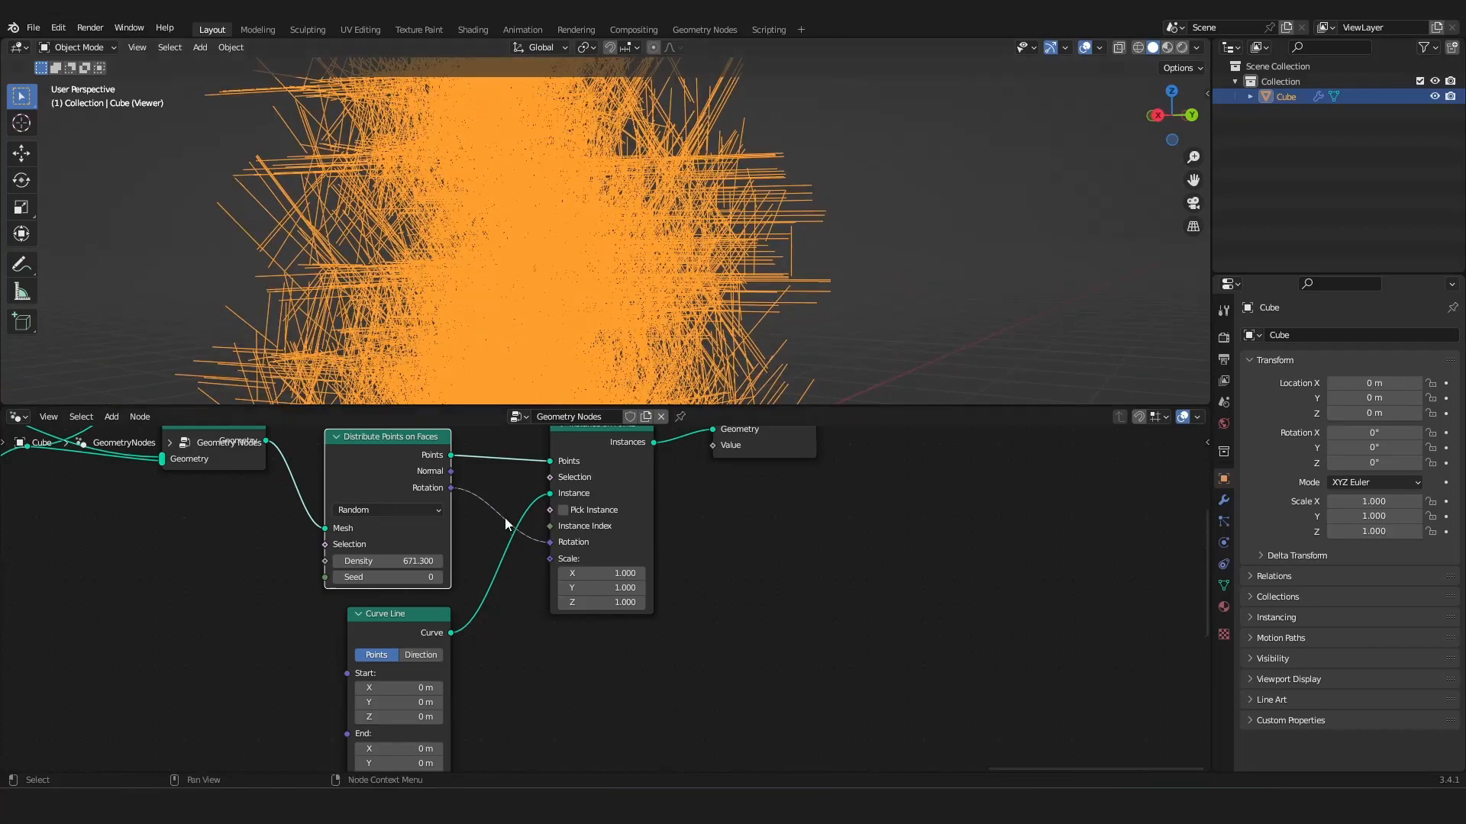
Shorten the new Curve Line by setting its End Z to 0.11 m.
{"action": "scroll", "coordinate": [505, 518], "scroll_direction": "down", "scroll_amount": 1}
{"action": "middle_click_drag", "start_coordinate": [535, 524], "coordinate": [511, 493]}
{"action": "scroll", "coordinate": [510, 492], "scroll_direction": "up", "scroll_amount": 4}
{"action": "left_click_drag", "start_coordinate": [462, 691], "coordinate": [427, 691]}
{"action": "scroll", "coordinate": [574, 326], "scroll_direction": "down", "scroll_amount": 5}
{"action": "middle_click_drag", "start_coordinate": [574, 326], "coordinate": [603, 313]}
{"action": "scroll", "coordinate": [603, 313], "scroll_direction": "up", "scroll_amount": 3}
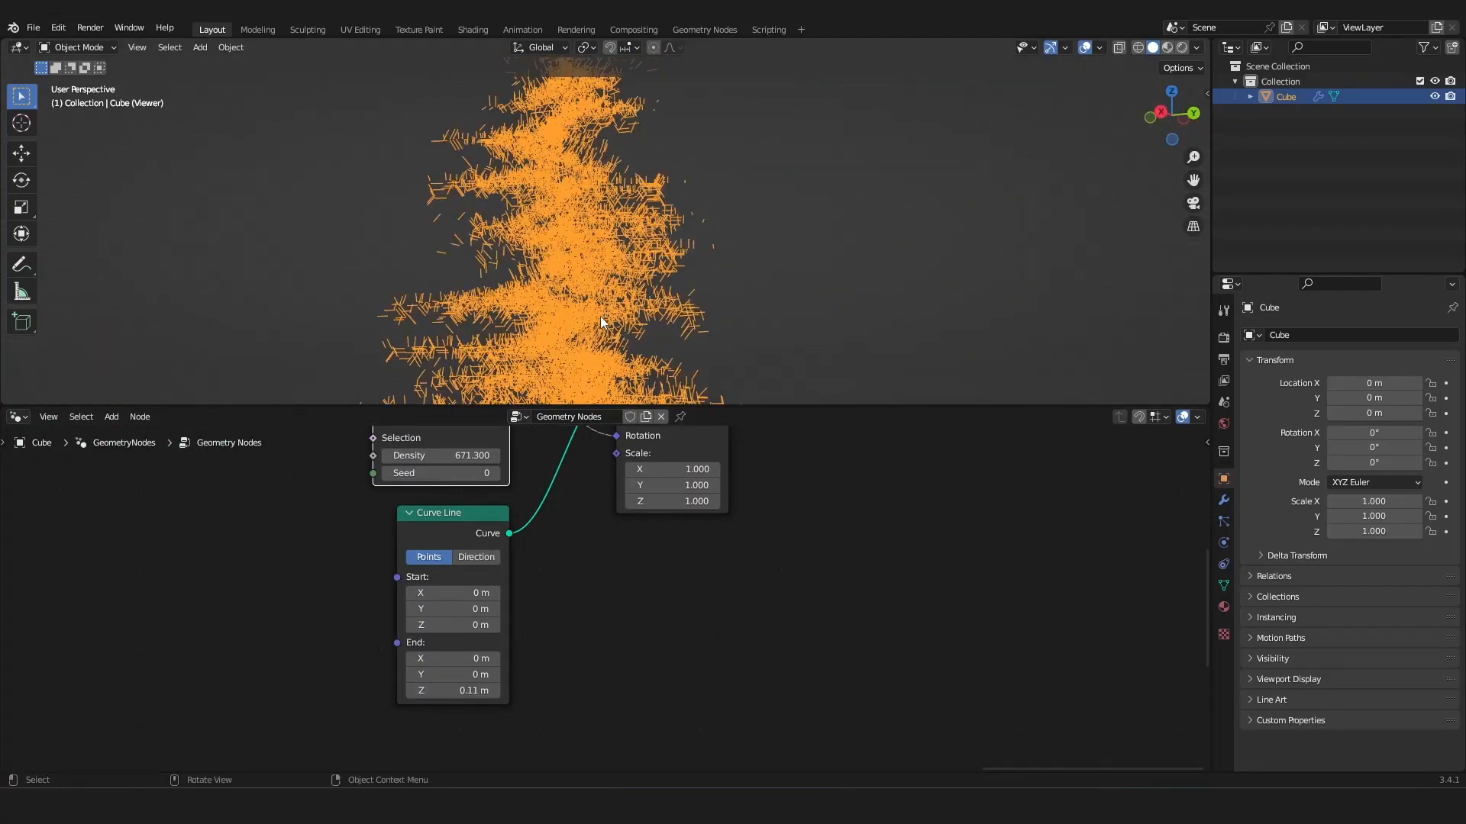
{"action": "scroll", "coordinate": [599, 528], "scroll_direction": "down", "scroll_amount": 3}
Feed the new Instance on Points into the final Join Geometry node and preview the joined tree through the Viewer.
{"action": "scroll", "coordinate": [598, 528], "scroll_direction": "down", "scroll_amount": 6}
{"action": "middle_click_drag", "start_coordinate": [598, 529], "coordinate": [534, 691]}
{"action": "scroll", "coordinate": [535, 691], "scroll_direction": "up", "scroll_amount": 5}
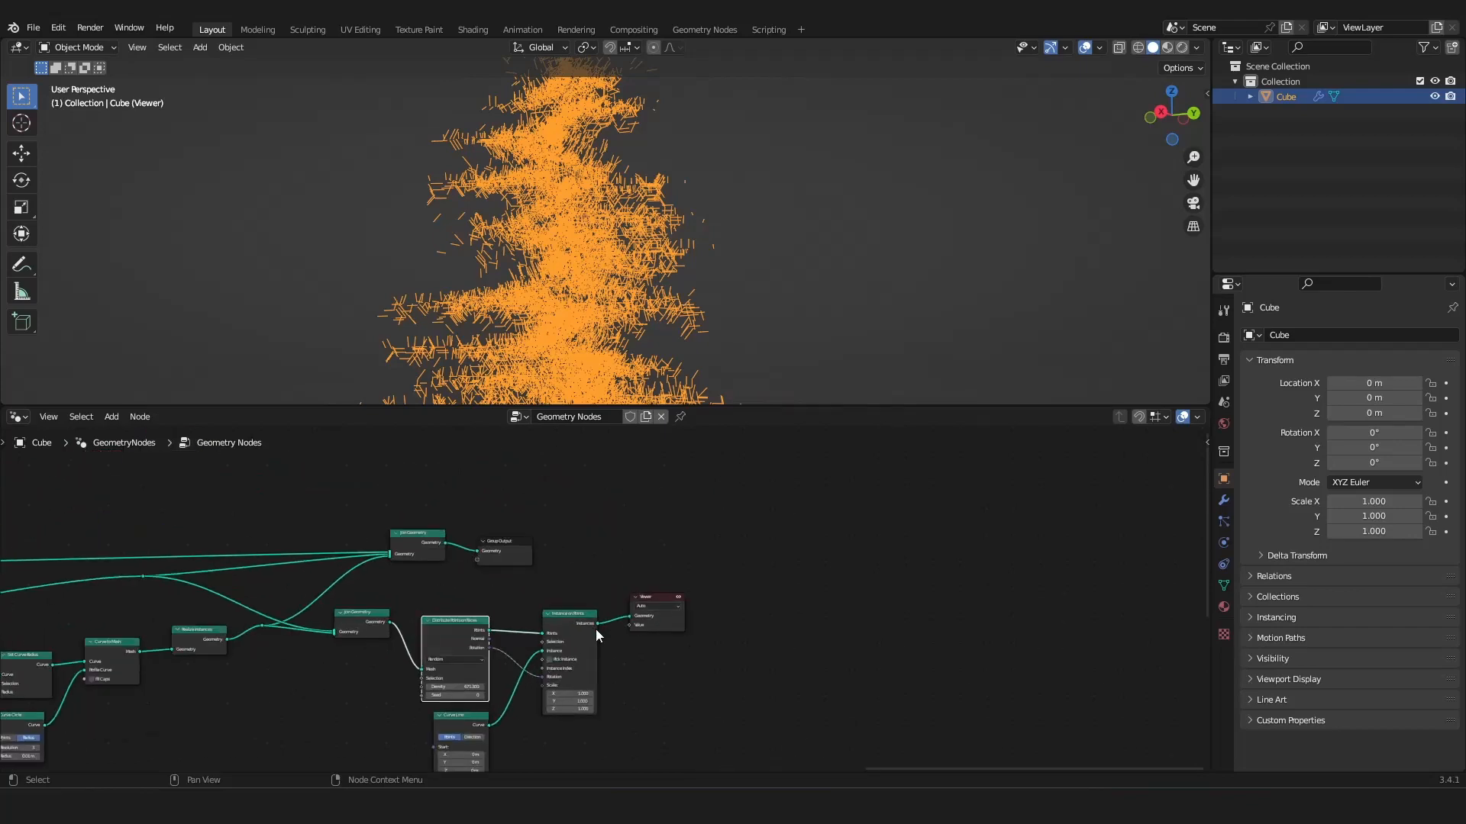
{"action": "left_click_drag", "start_coordinate": [597, 624], "coordinate": [414, 577]}
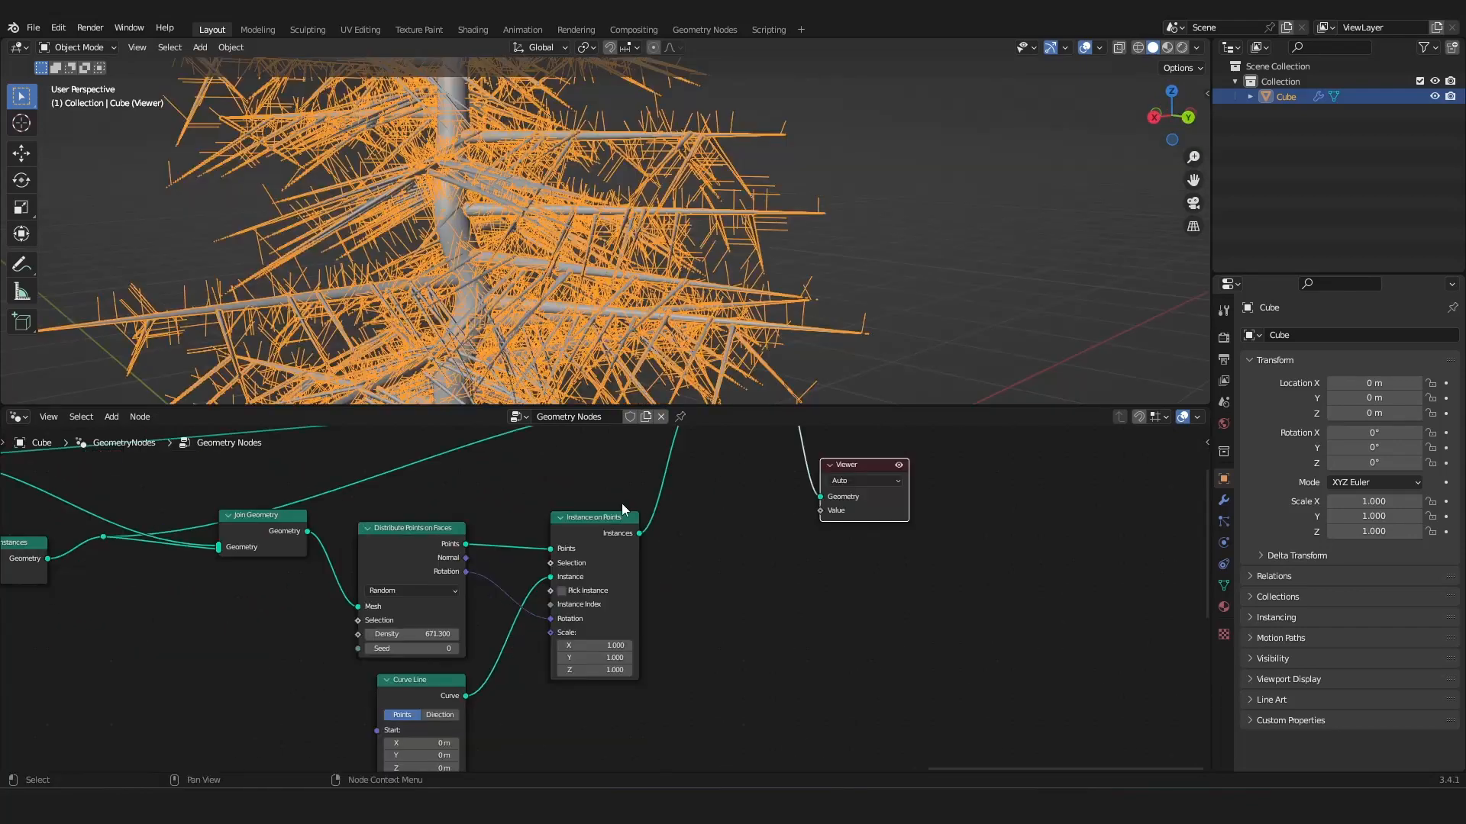
Duplicate the twigs' Set Curve Radius, Curve Circle and Curve to Mesh nodes and place the copies beside the new Instance on Points.
{"action": "scroll", "coordinate": [621, 502], "scroll_direction": "down", "scroll_amount": 4}
{"action": "middle_click_drag", "start_coordinate": [328, 524], "coordinate": [398, 506]}
{"action": "scroll", "coordinate": [147, 555], "scroll_direction": "down", "scroll_amount": 1}
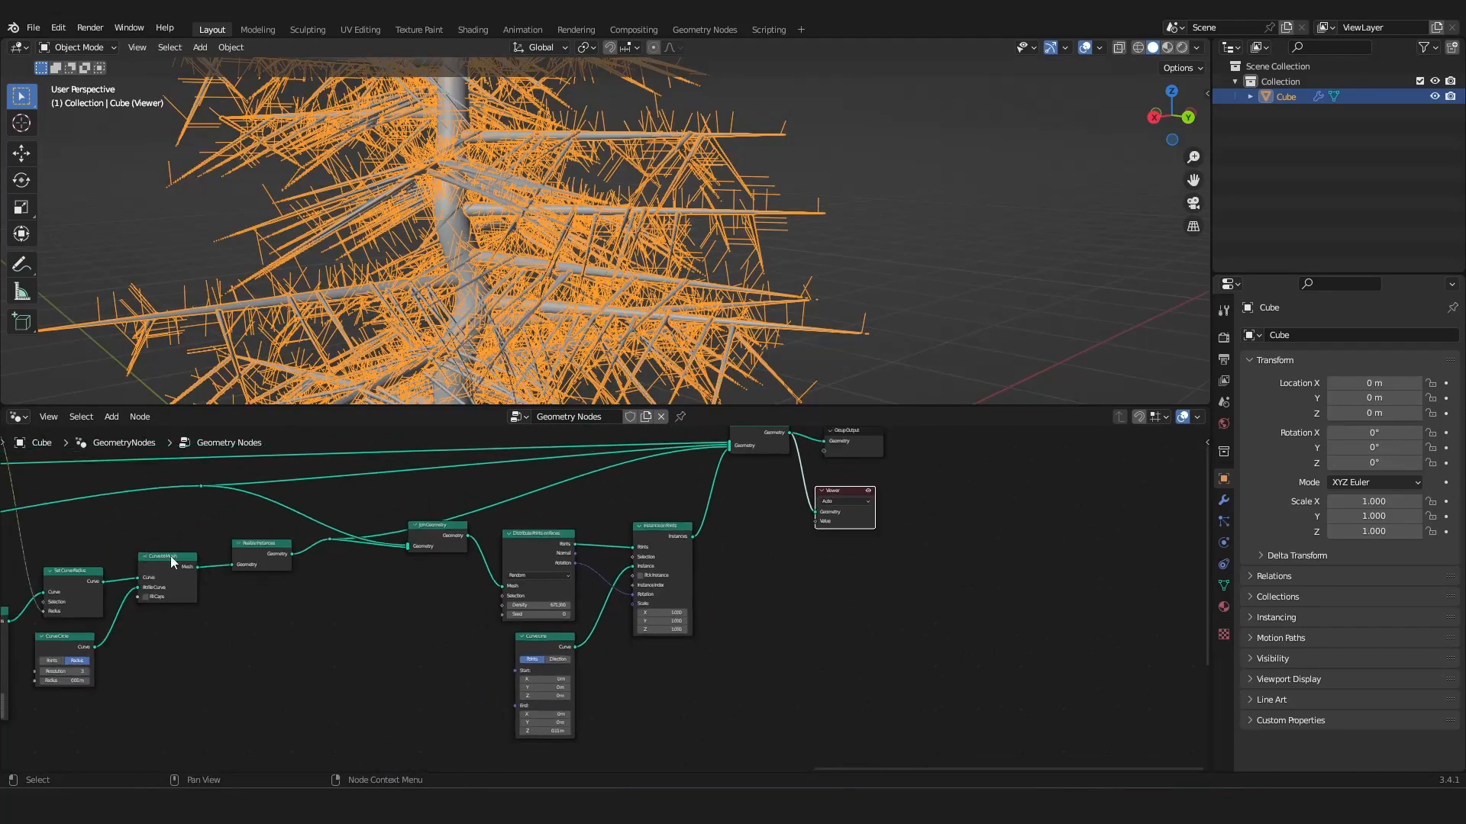
{"action": "scroll", "coordinate": [90, 561], "scroll_direction": "down", "scroll_amount": 2}
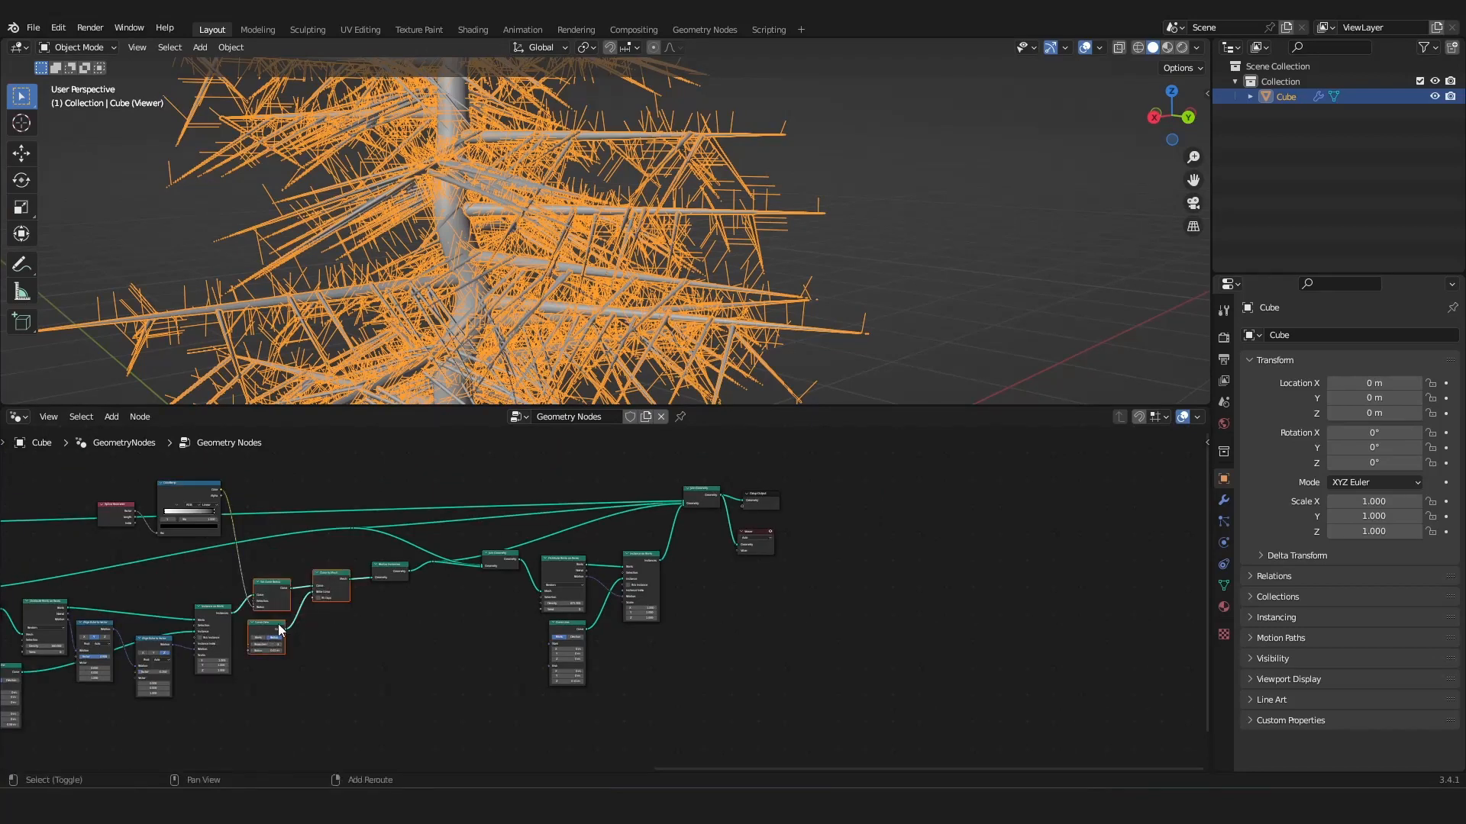
{"action": "key", "text": "shift+d"}
{"action": "left_click", "coordinate": [725, 616]}
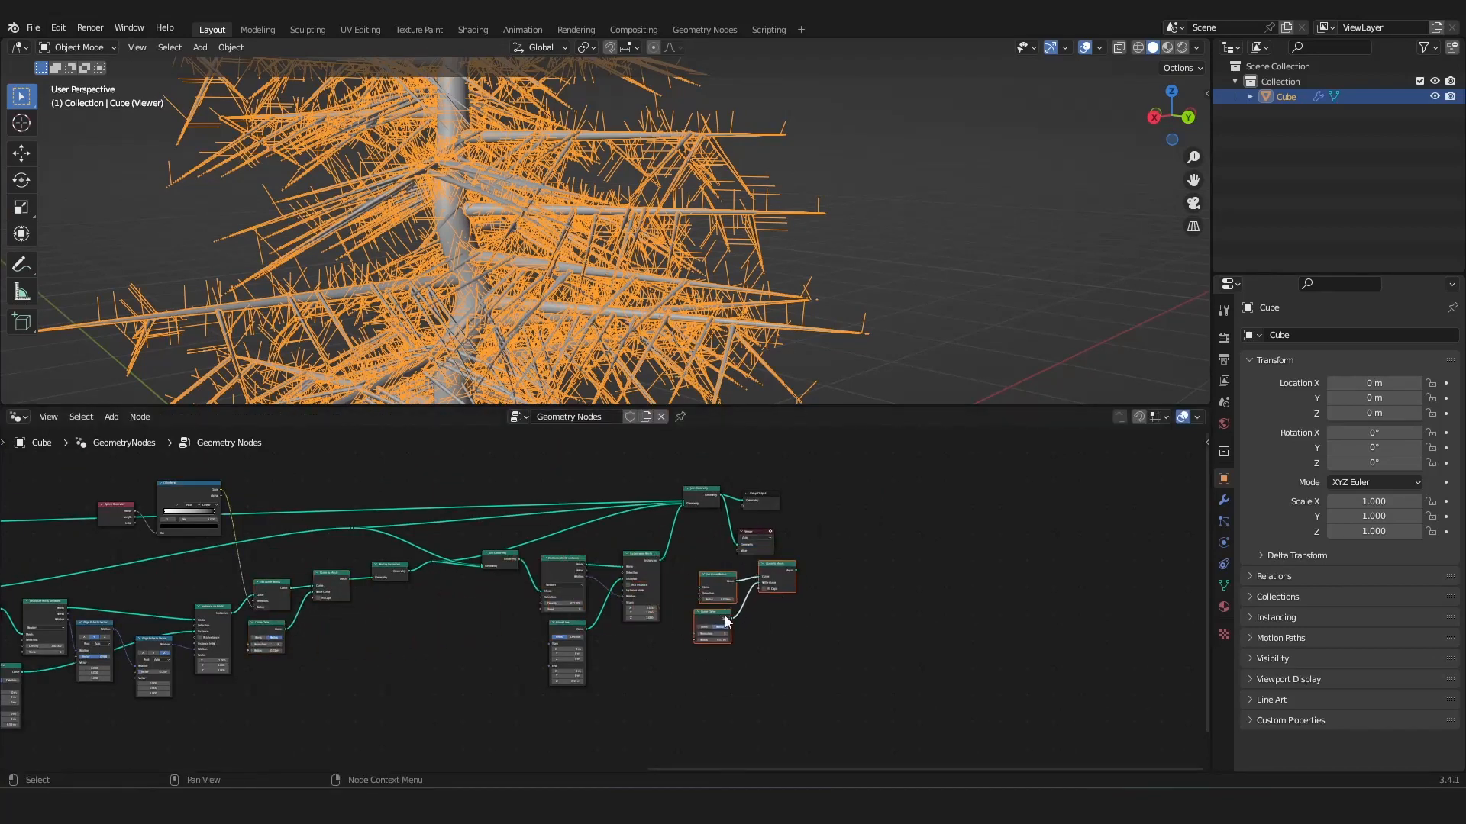
Route Instance on Points solely through Set Curve Radius and Curve to Mesh into the final Join Geometry, and move the output nodes clear of them.
{"action": "scroll", "coordinate": [725, 615], "scroll_direction": "up", "scroll_amount": 4}
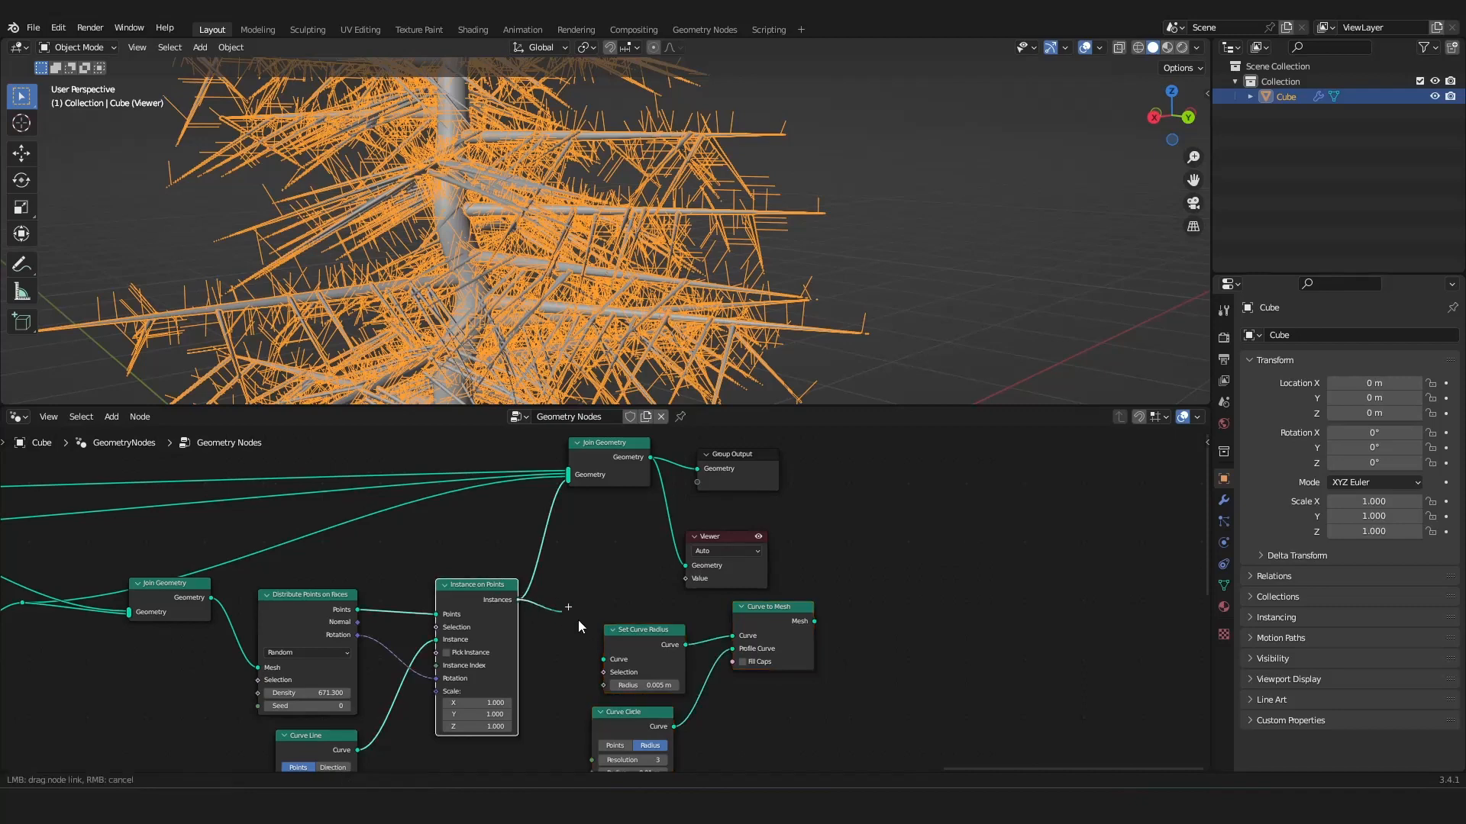
{"action": "left_click_drag", "start_coordinate": [814, 621], "coordinate": [571, 482]}
{"action": "right_click_drag", "start_coordinate": [536, 516], "coordinate": [582, 537], "text": "ctrl"}
{"action": "scroll", "coordinate": [720, 592], "scroll_direction": "down", "scroll_amount": 5}
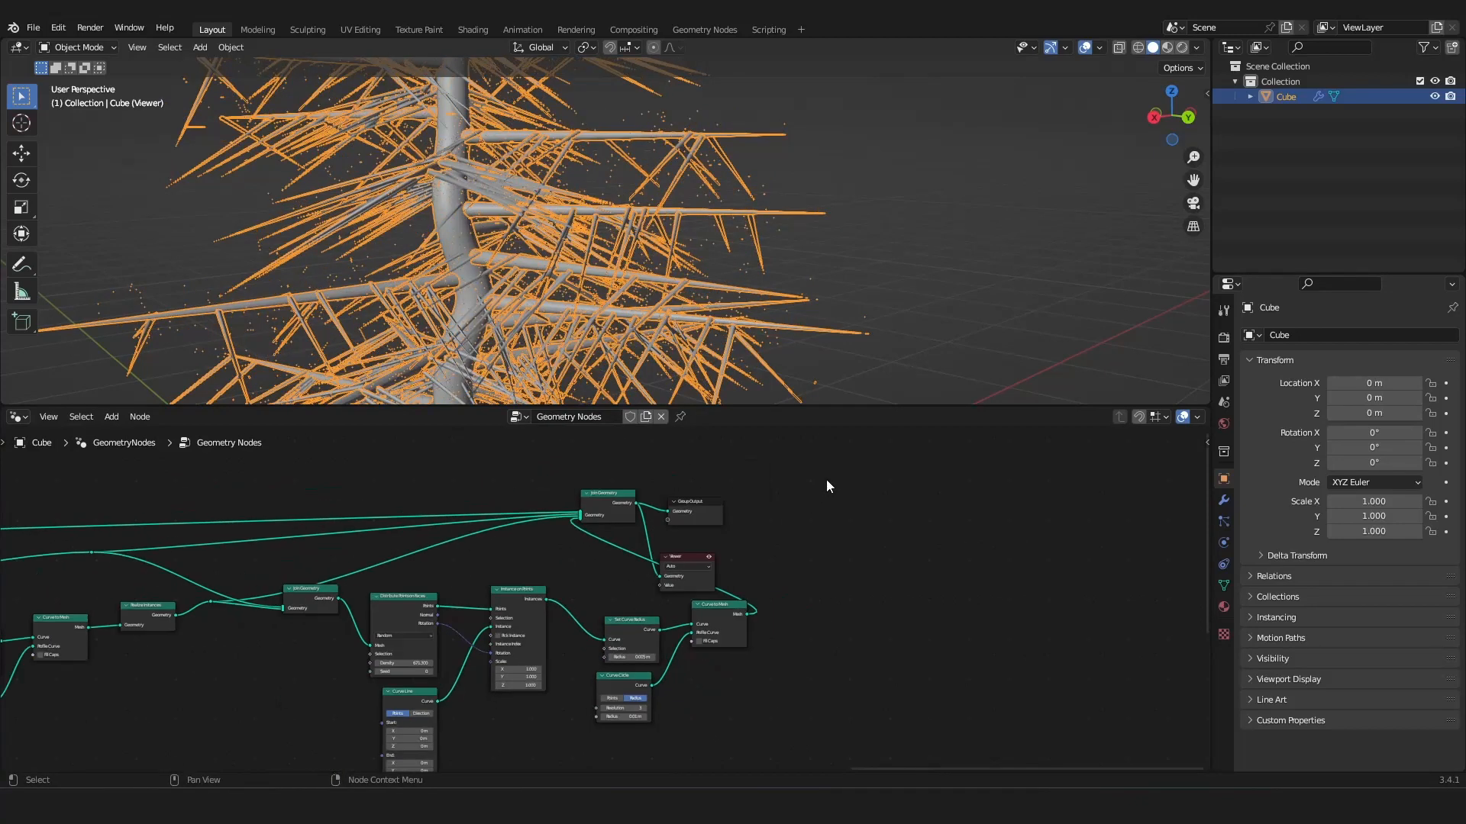
{"action": "left_click_drag", "start_coordinate": [817, 462], "coordinate": [569, 582]}
{"action": "left_click_drag", "start_coordinate": [597, 496], "coordinate": [847, 517]}
Duplicate the Spline Parameter and ColorRamp pair and connect the copy's Color output to the Radius of the new Set Curve Radius node.
{"action": "scroll", "coordinate": [512, 558], "scroll_direction": "down", "scroll_amount": 2}
{"action": "scroll", "coordinate": [511, 557], "scroll_direction": "down", "scroll_amount": 1}
{"action": "left_click_drag", "start_coordinate": [173, 494], "coordinate": [89, 549]}
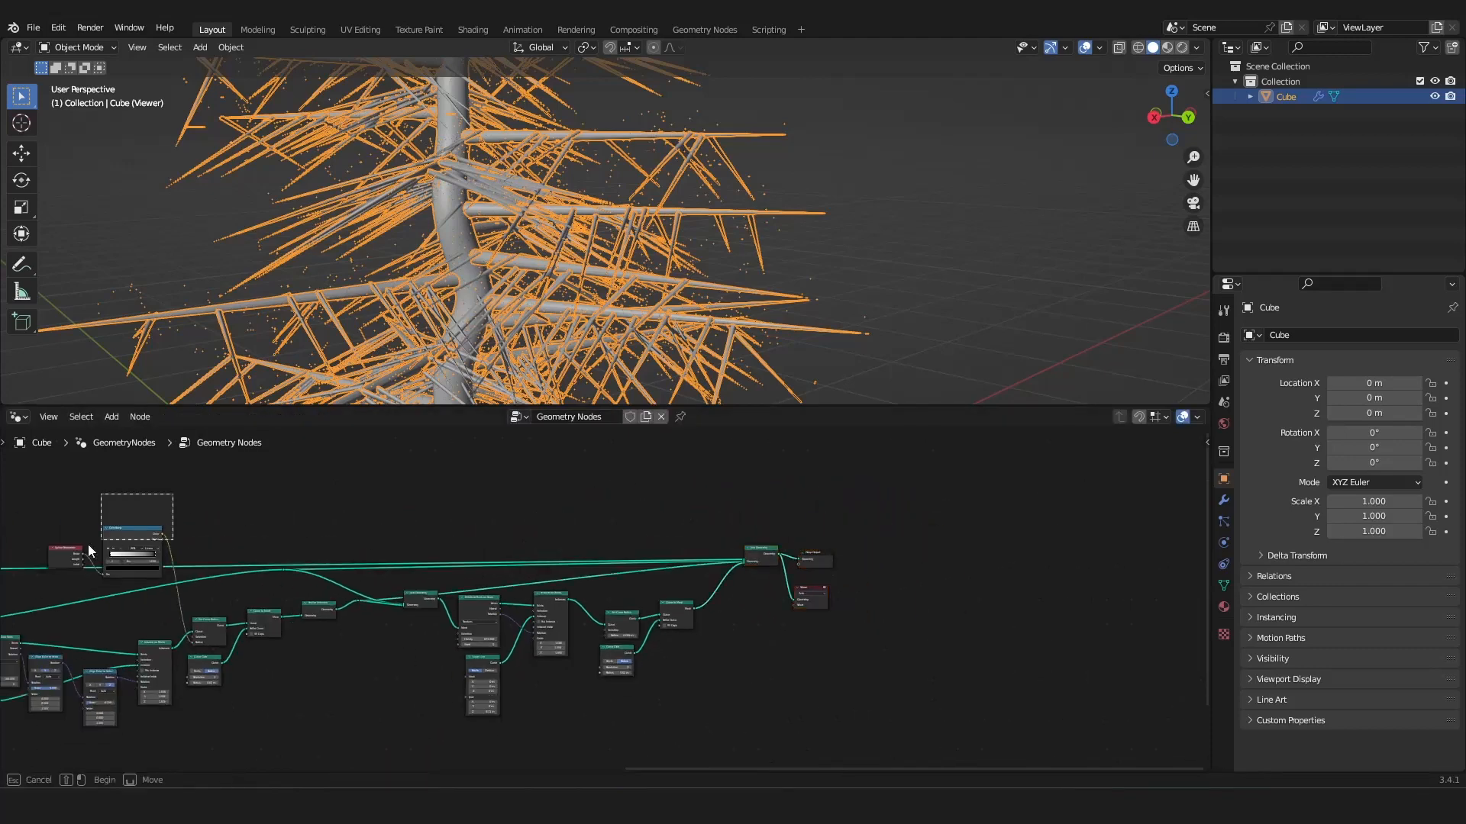
{"action": "key", "text": "shift+d"}
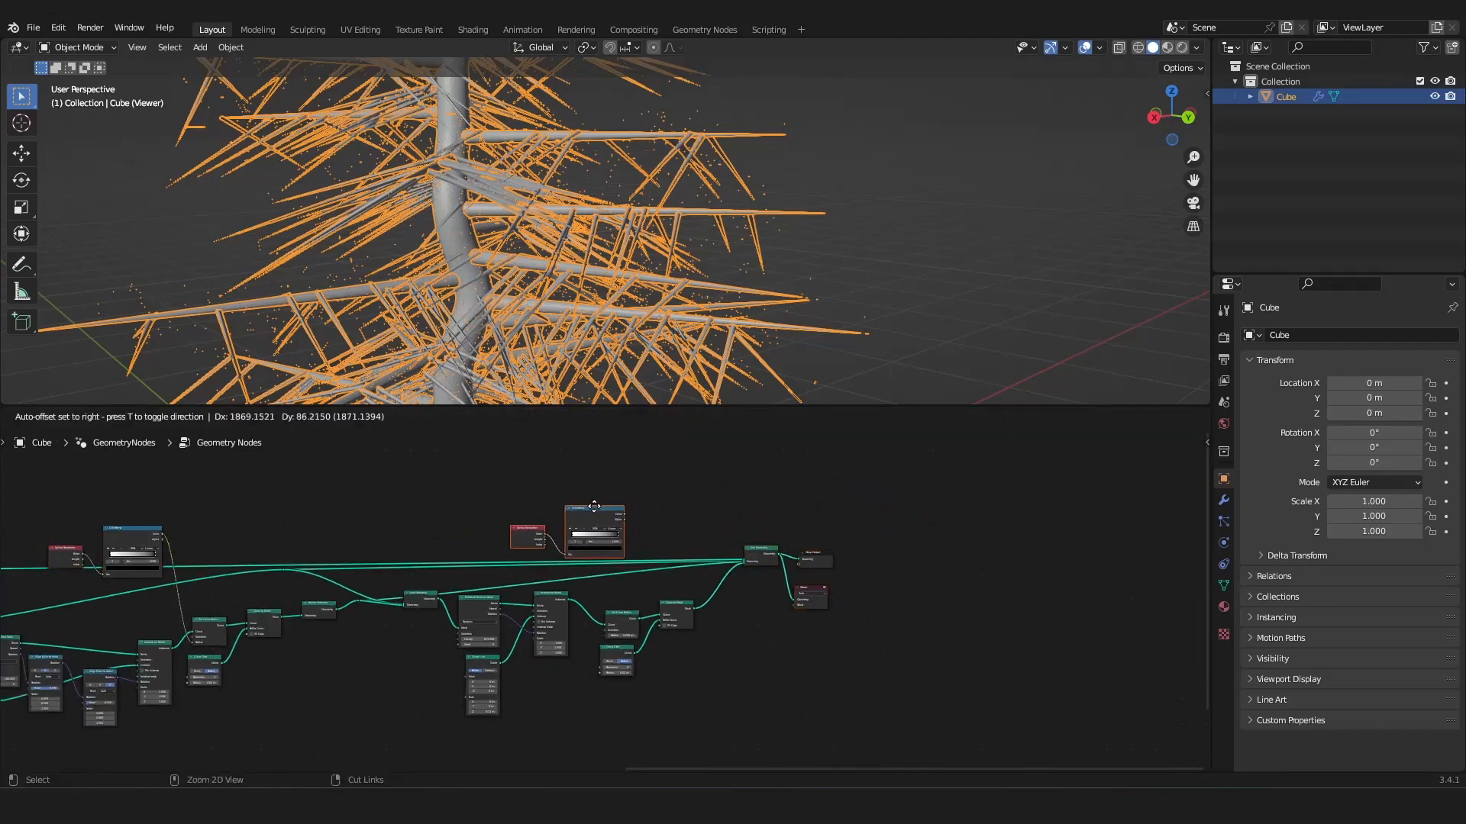
{"action": "left_click", "coordinate": [547, 496]}
{"action": "scroll", "coordinate": [525, 461], "scroll_direction": "up", "scroll_amount": 2}
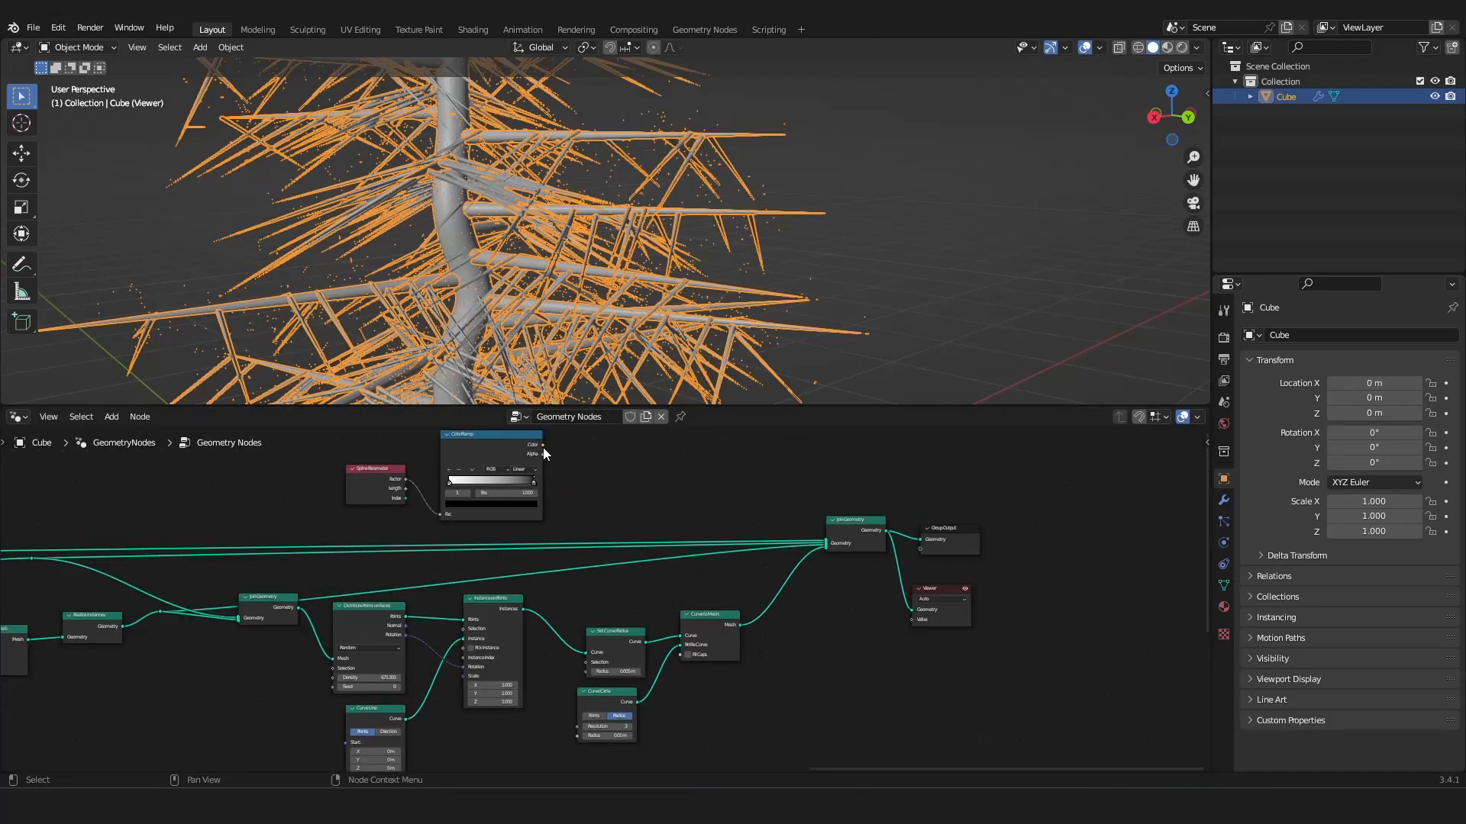
{"action": "left_click_drag", "start_coordinate": [541, 444], "coordinate": [669, 653]}
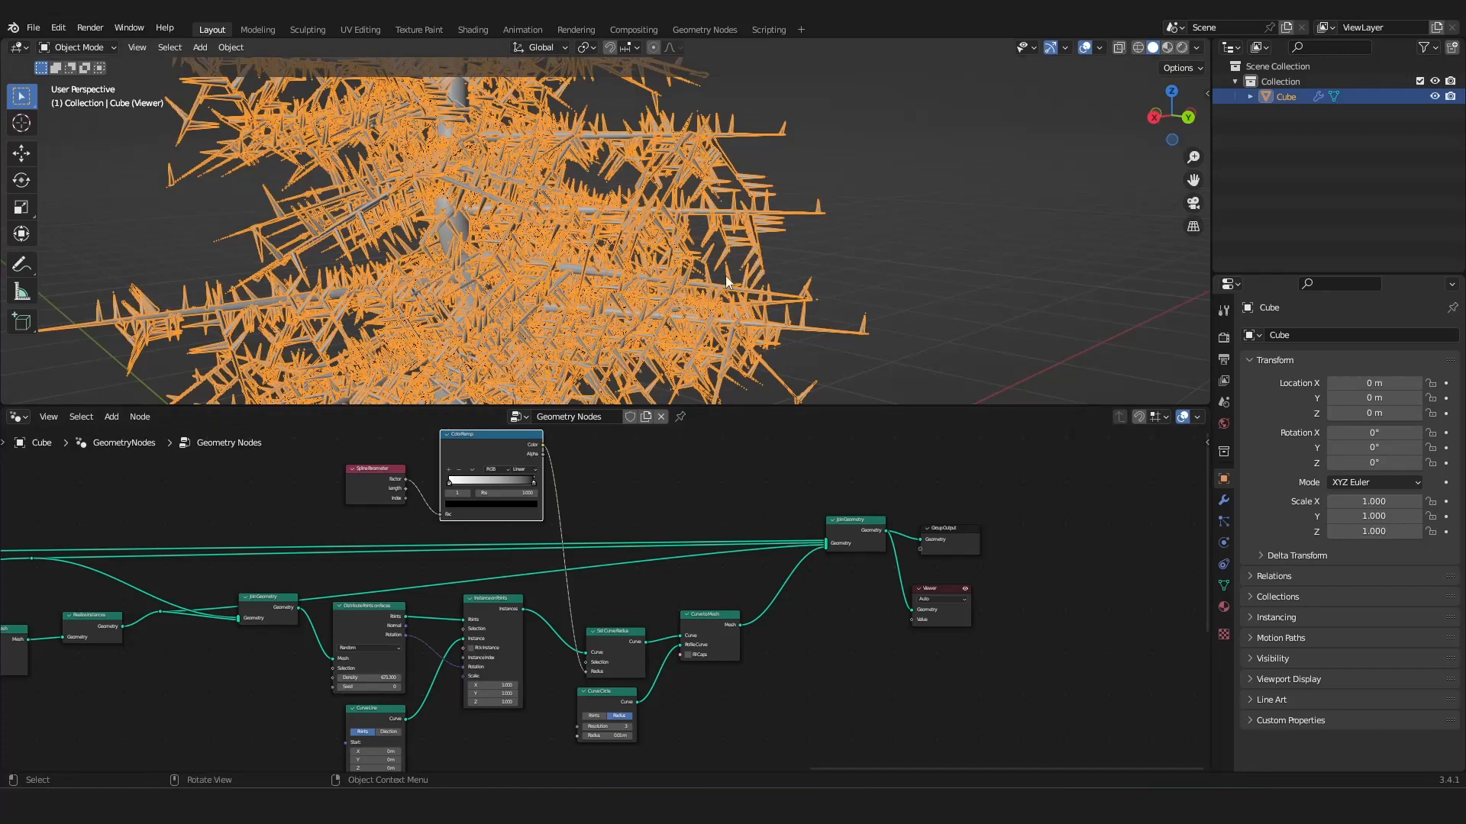
Set the radius of the needles' Curve Circle profile to 0.002 m.
{"action": "scroll", "coordinate": [725, 281], "scroll_direction": "up", "scroll_amount": 4}
{"action": "scroll", "coordinate": [661, 542], "scroll_direction": "up", "scroll_amount": 6}
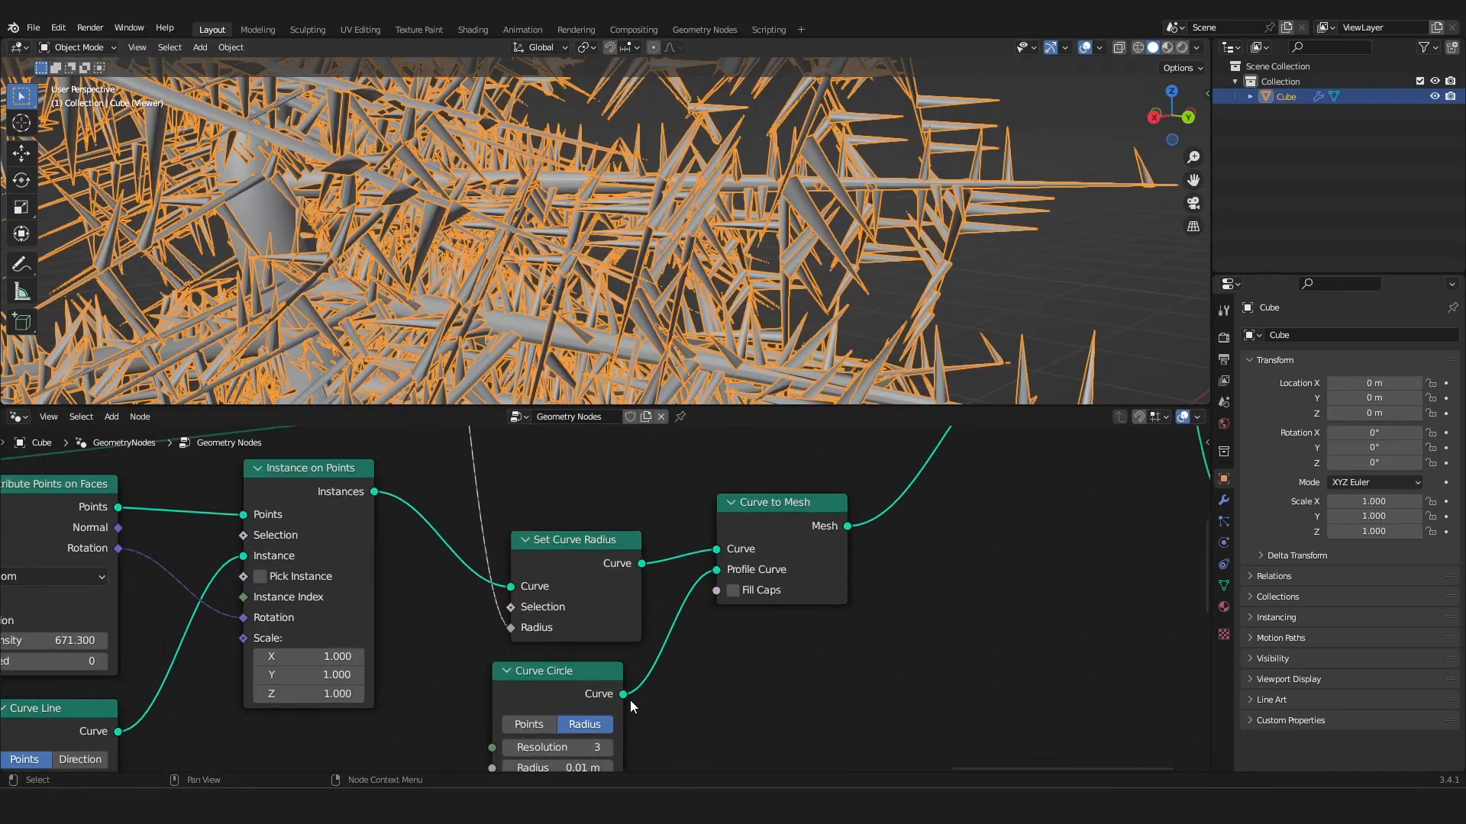
{"action": "scroll", "coordinate": [630, 699], "scroll_direction": "up", "scroll_amount": 2}
{"action": "double_click", "coordinate": [570, 632]}
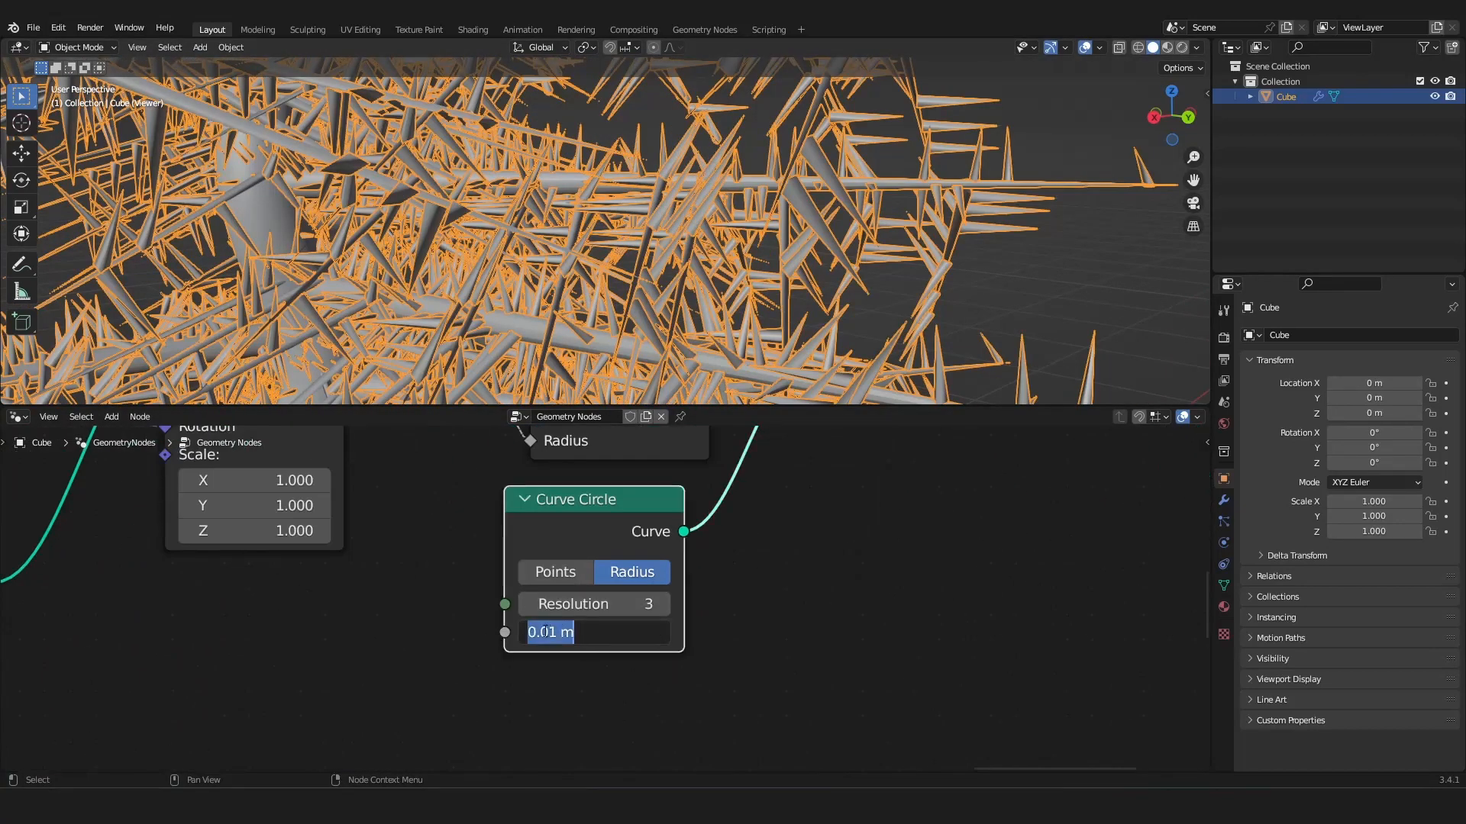
{"action": "key", "text": "Delete"}
{"action": "type", "text": "02"}
{"action": "key", "text": "Return"}
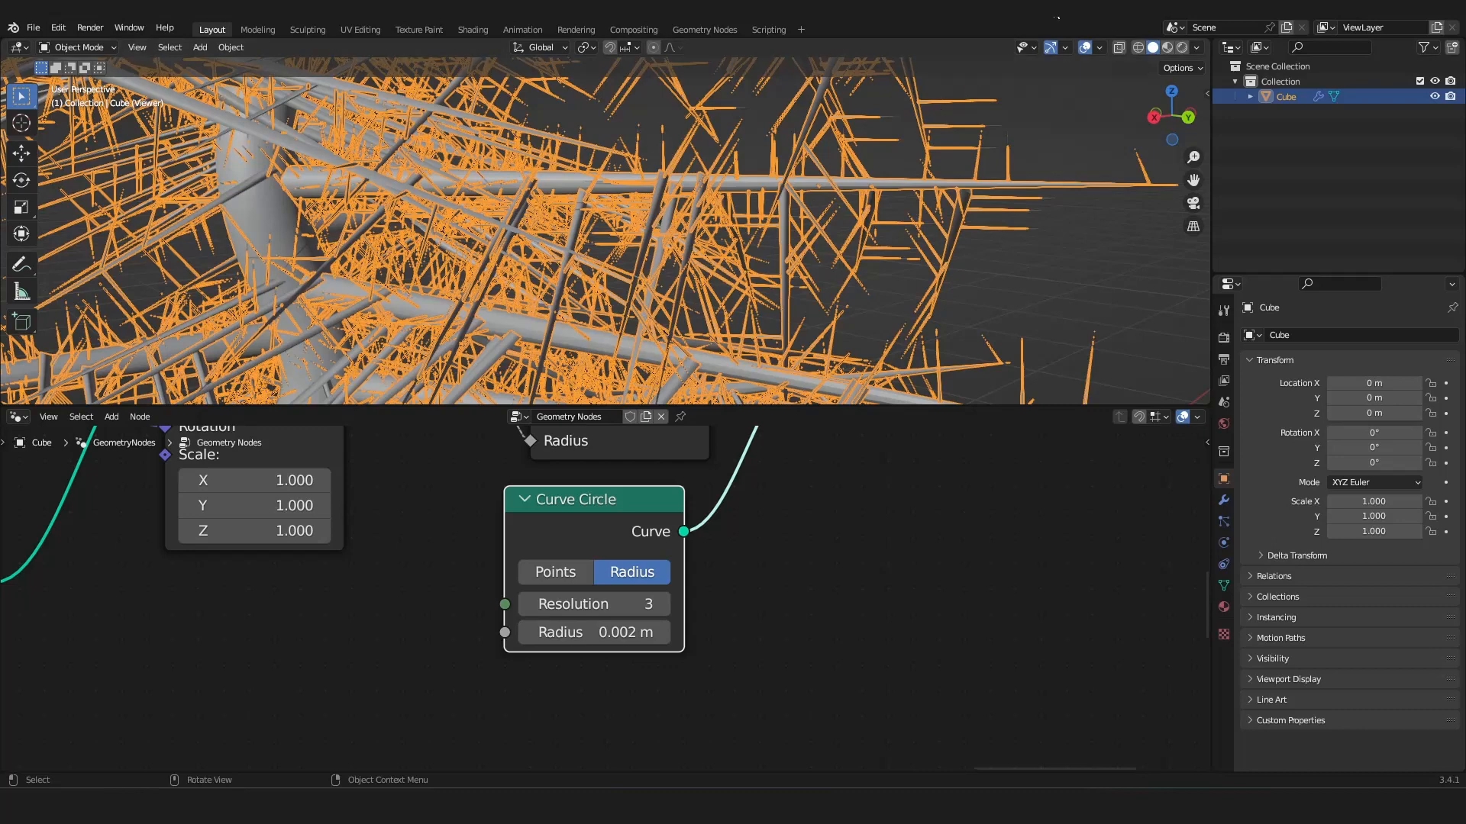
Hide the viewport overlays and check the whole tree.
{"action": "left_click", "coordinate": [1089, 48]}
{"action": "scroll", "coordinate": [658, 305], "scroll_direction": "down", "scroll_amount": 12}
{"action": "scroll", "coordinate": [658, 305], "scroll_direction": "up", "scroll_amount": 4}
{"action": "scroll", "coordinate": [382, 473], "scroll_direction": "down", "scroll_amount": 5}
Raise the density of the needles' Distribute Points on Faces node to 2127.4 and inspect the branches up close.
{"action": "middle_click_drag", "start_coordinate": [328, 489], "coordinate": [819, 659]}
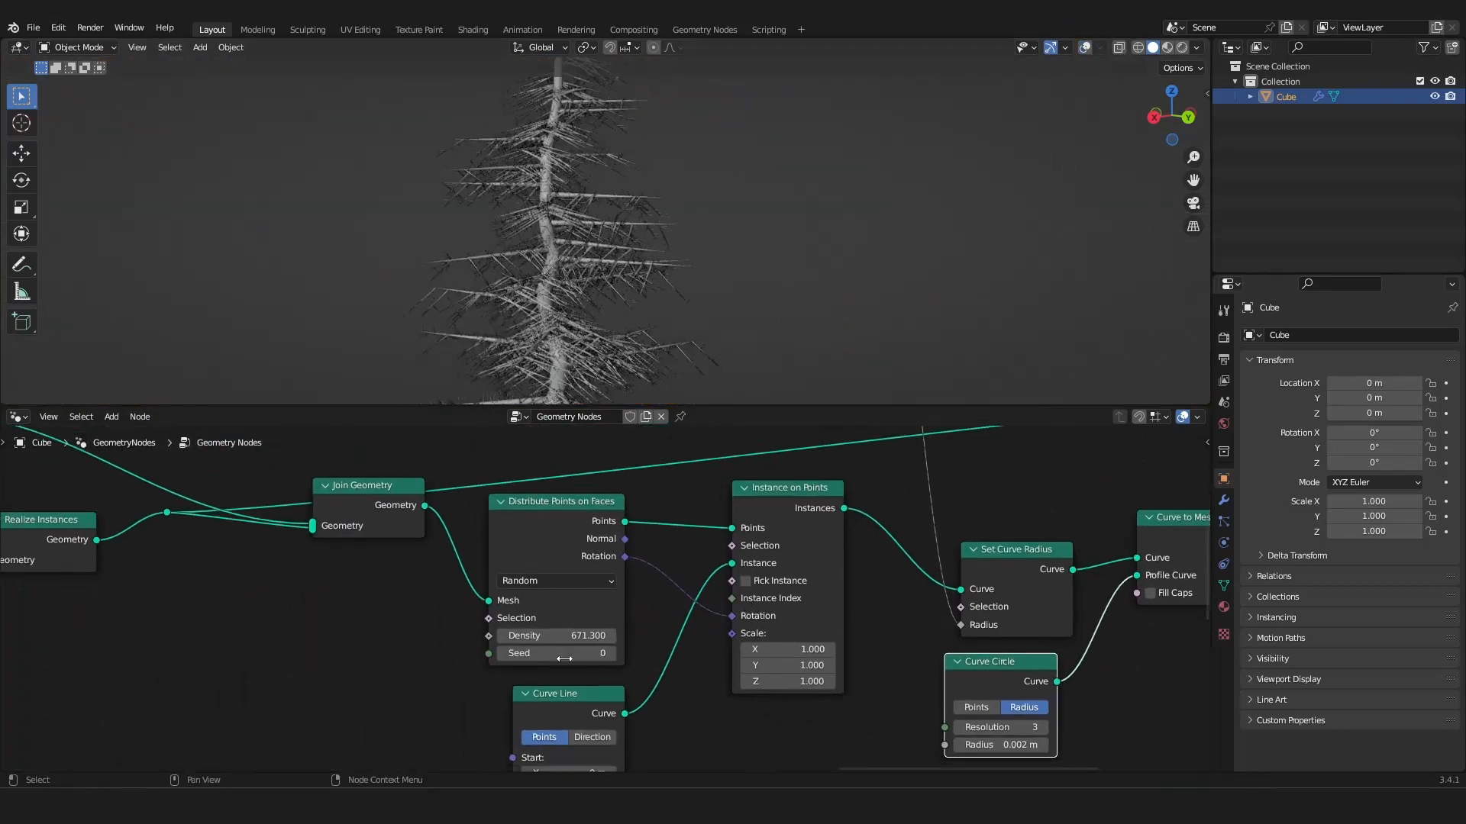
{"action": "left_click_drag", "start_coordinate": [565, 635], "coordinate": [719, 636]}
{"action": "scroll", "coordinate": [667, 242], "scroll_direction": "up", "scroll_amount": 5}
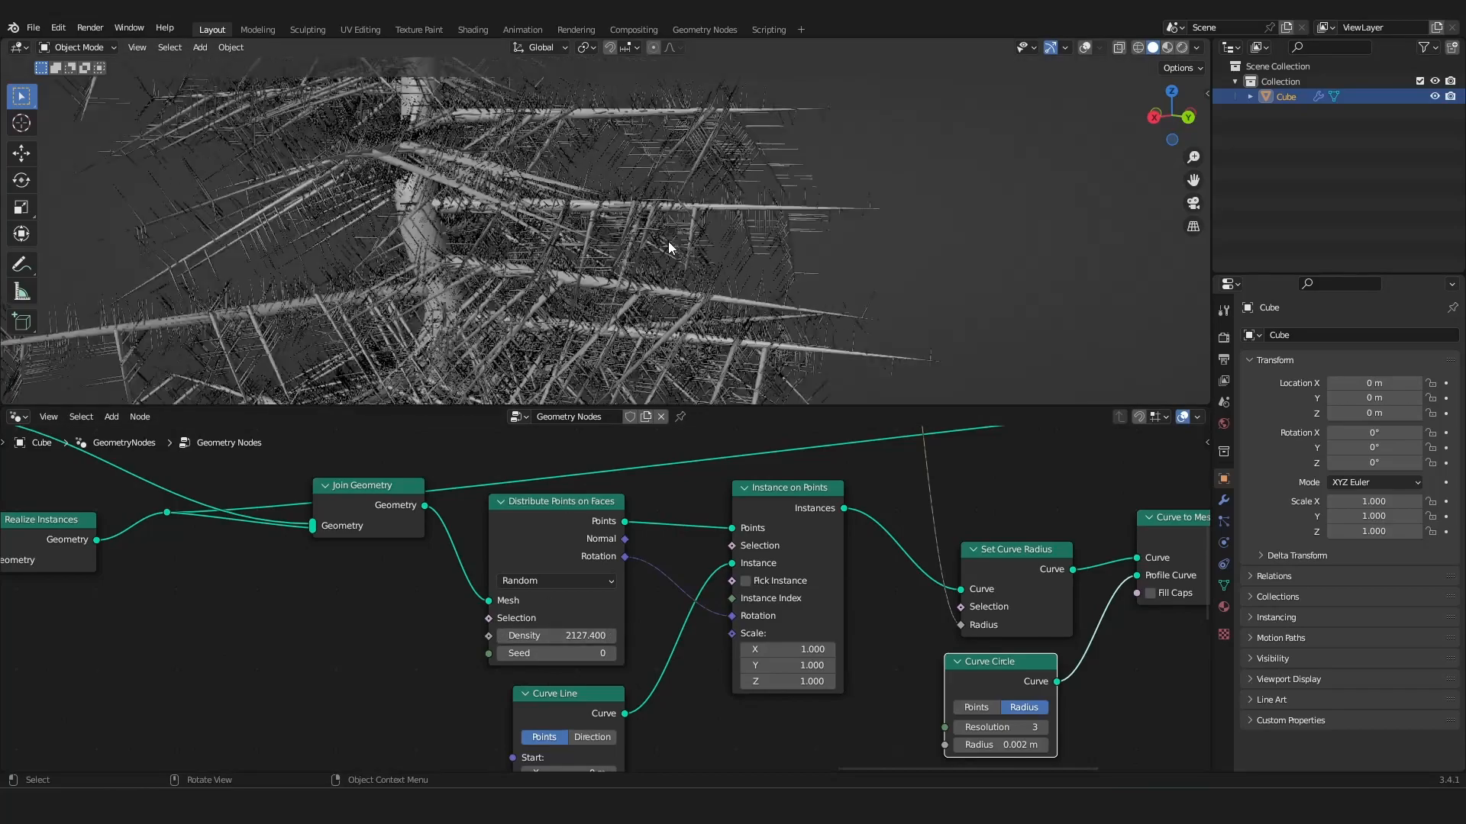
{"action": "middle_click_drag", "start_coordinate": [655, 343], "coordinate": [634, 284]}
{"action": "scroll", "coordinate": [577, 266], "scroll_direction": "up", "scroll_amount": 5}
{"action": "scroll", "coordinate": [577, 265], "scroll_direction": "down", "scroll_amount": 4}
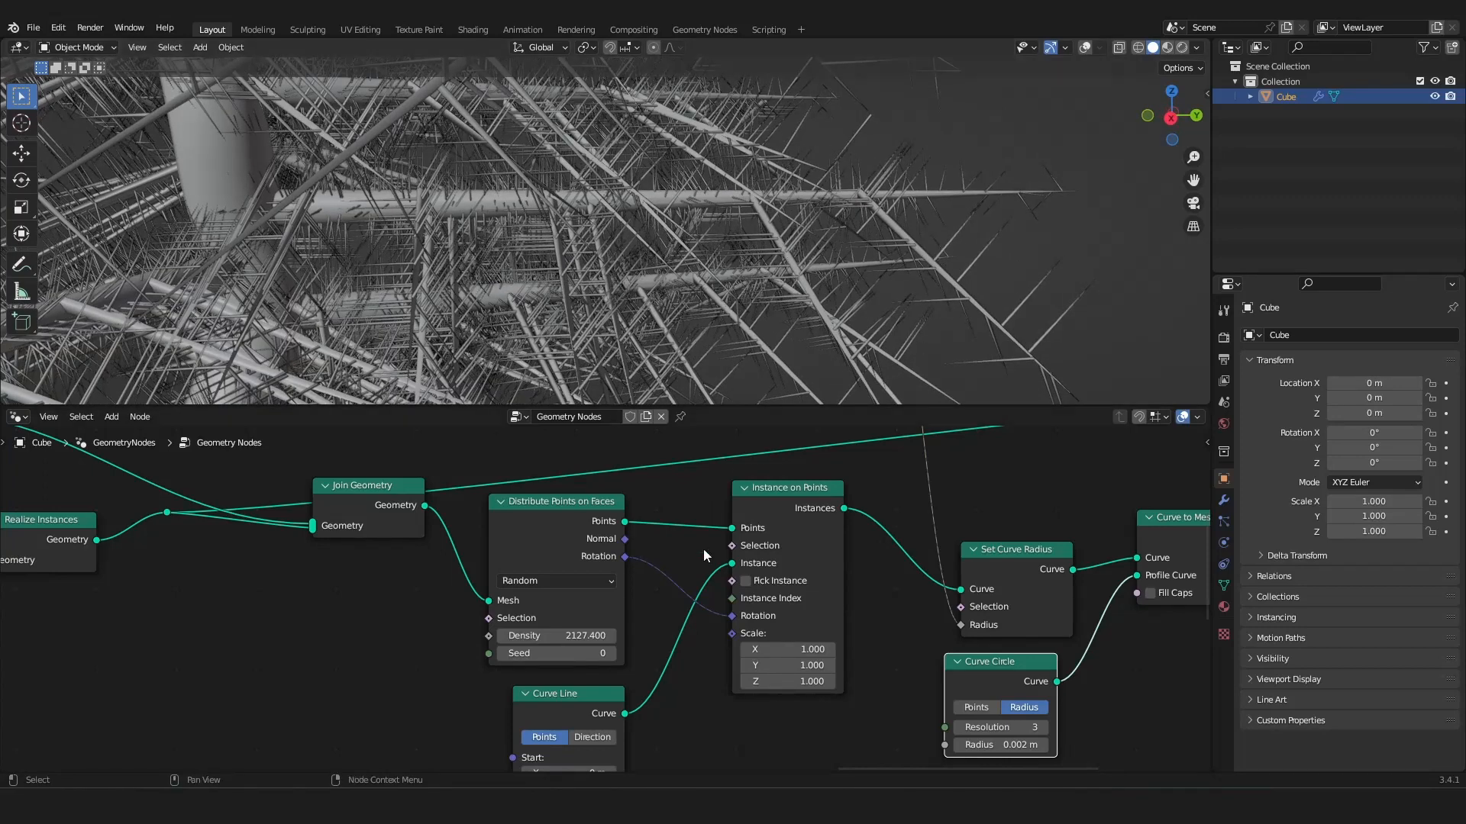
Set the needle point density to 1000 and preview the Instance on Points and Curve to Mesh outputs in the Viewer.
{"action": "scroll", "coordinate": [703, 548], "scroll_direction": "down", "scroll_amount": 5}
{"action": "middle_click_drag", "start_coordinate": [722, 551], "coordinate": [578, 538]}
{"action": "scroll", "coordinate": [581, 538], "scroll_direction": "up", "scroll_amount": 5}
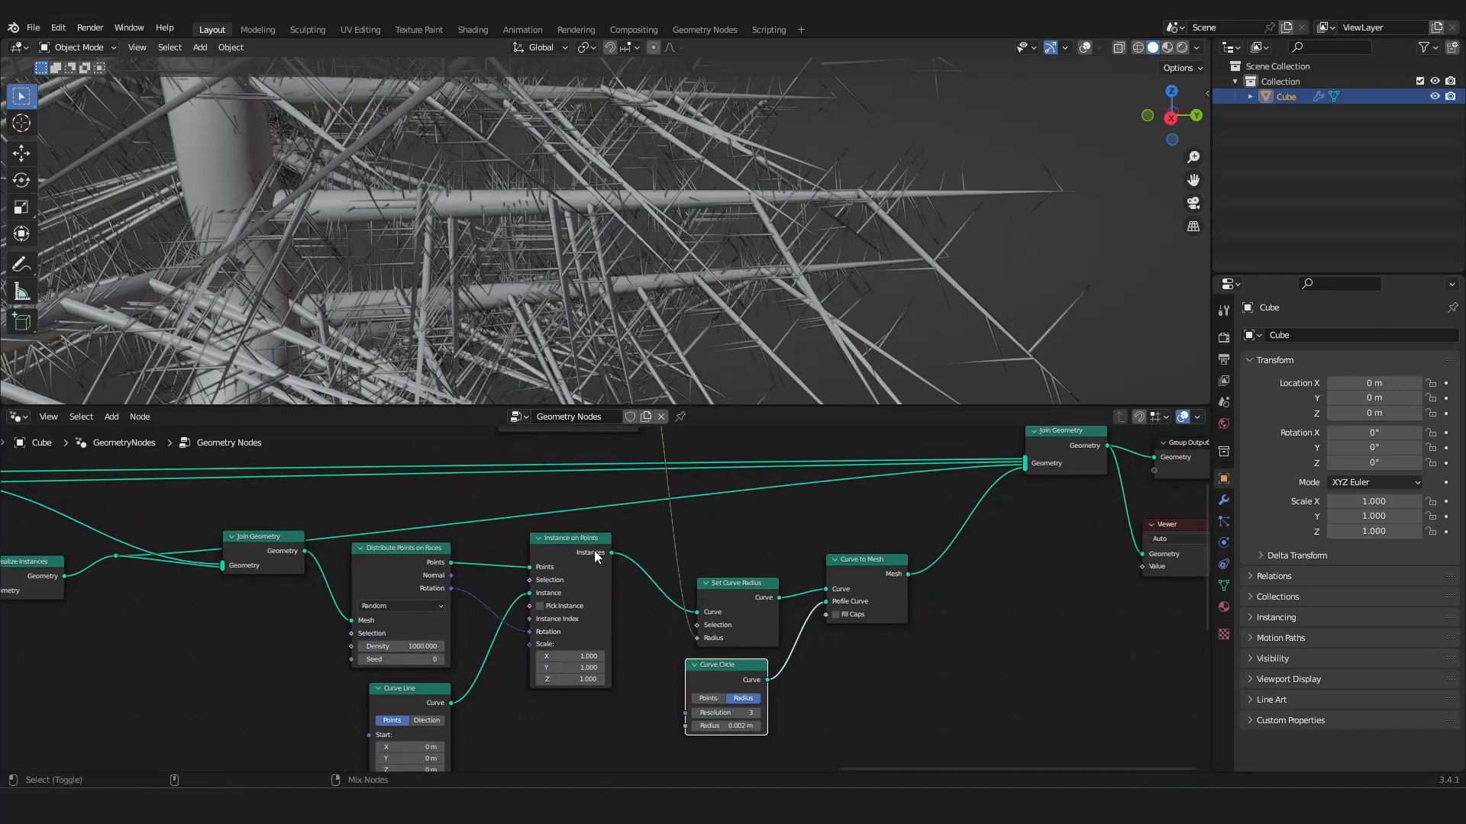
{"action": "left_click", "coordinate": [593, 550], "text": "ctrl+shift"}
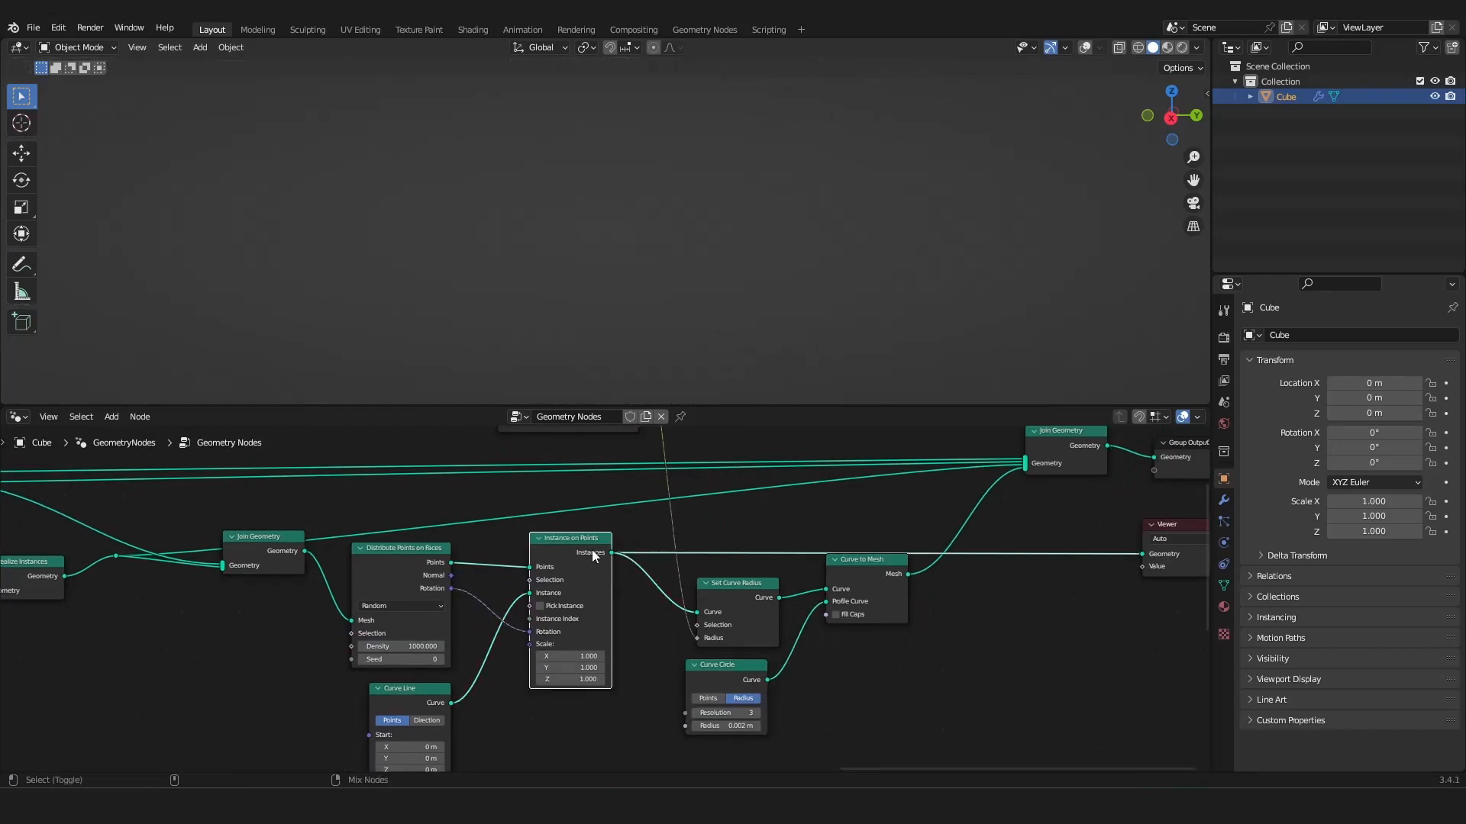
{"action": "left_click", "coordinate": [867, 575], "text": "ctrl+shift"}
{"action": "scroll", "coordinate": [762, 232], "scroll_direction": "down", "scroll_amount": 5}
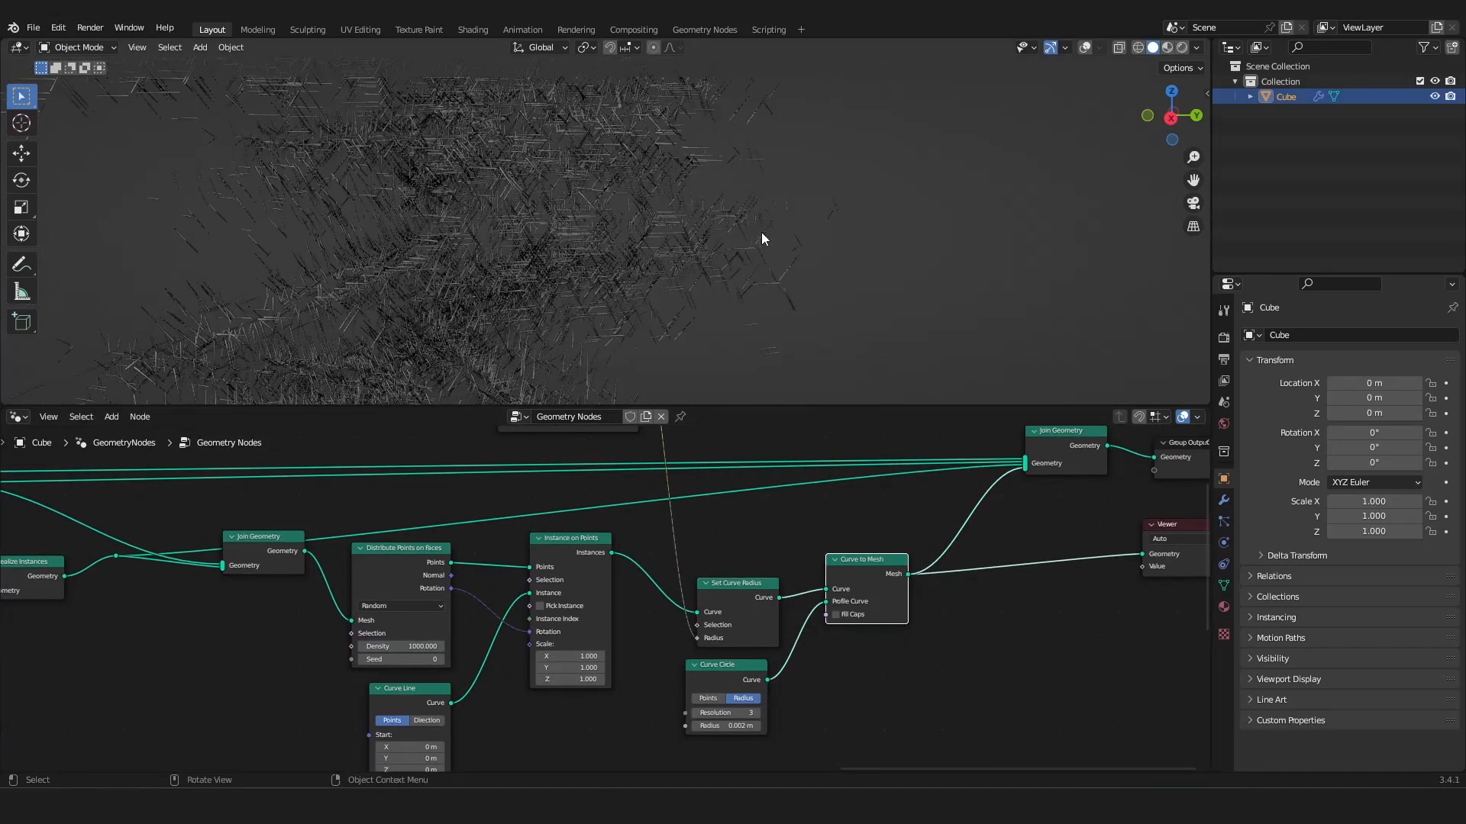
Insert a Rotate Euler node between the Rotation output of Distribute Points on Faces and the Rotation input of Instance on Points.
{"action": "key", "text": "shift+a"}
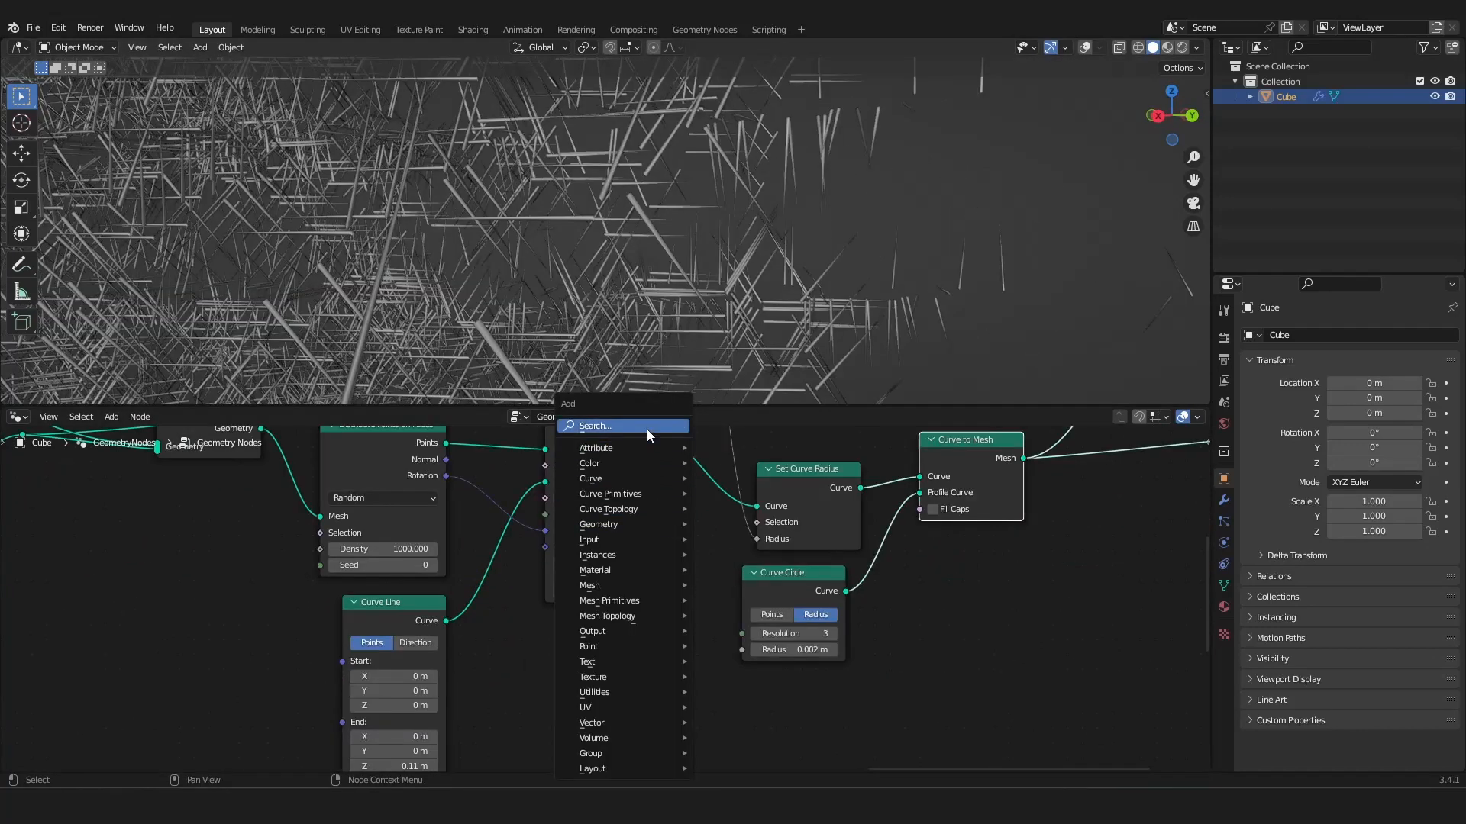
{"action": "left_click", "coordinate": [652, 424]}
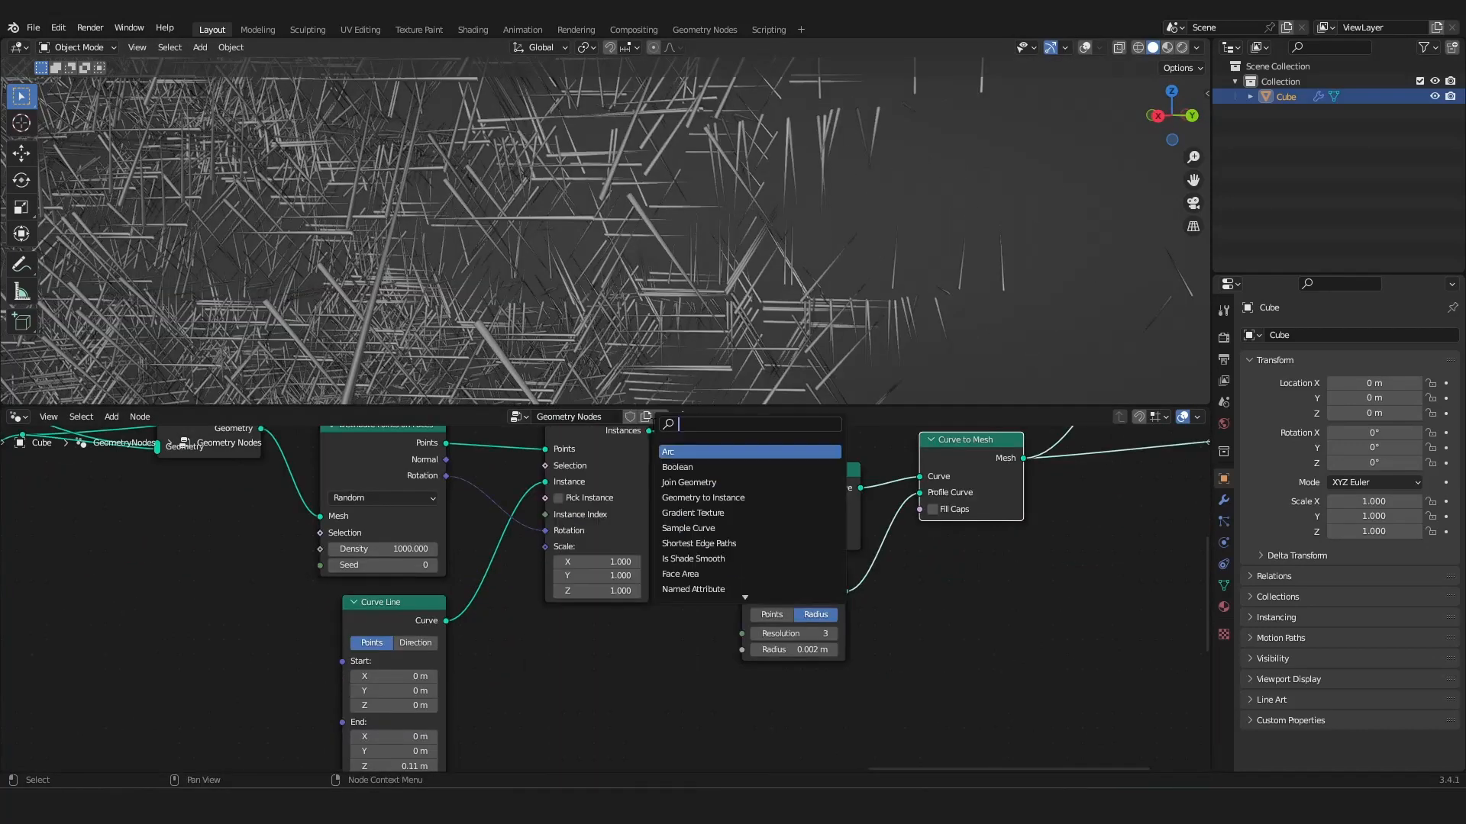
{"action": "type", "text": "rot"}
{"action": "left_click", "coordinate": [700, 447]}
{"action": "left_click", "coordinate": [576, 558]}
{"action": "scroll", "coordinate": [588, 557], "scroll_direction": "down", "scroll_amount": 3}
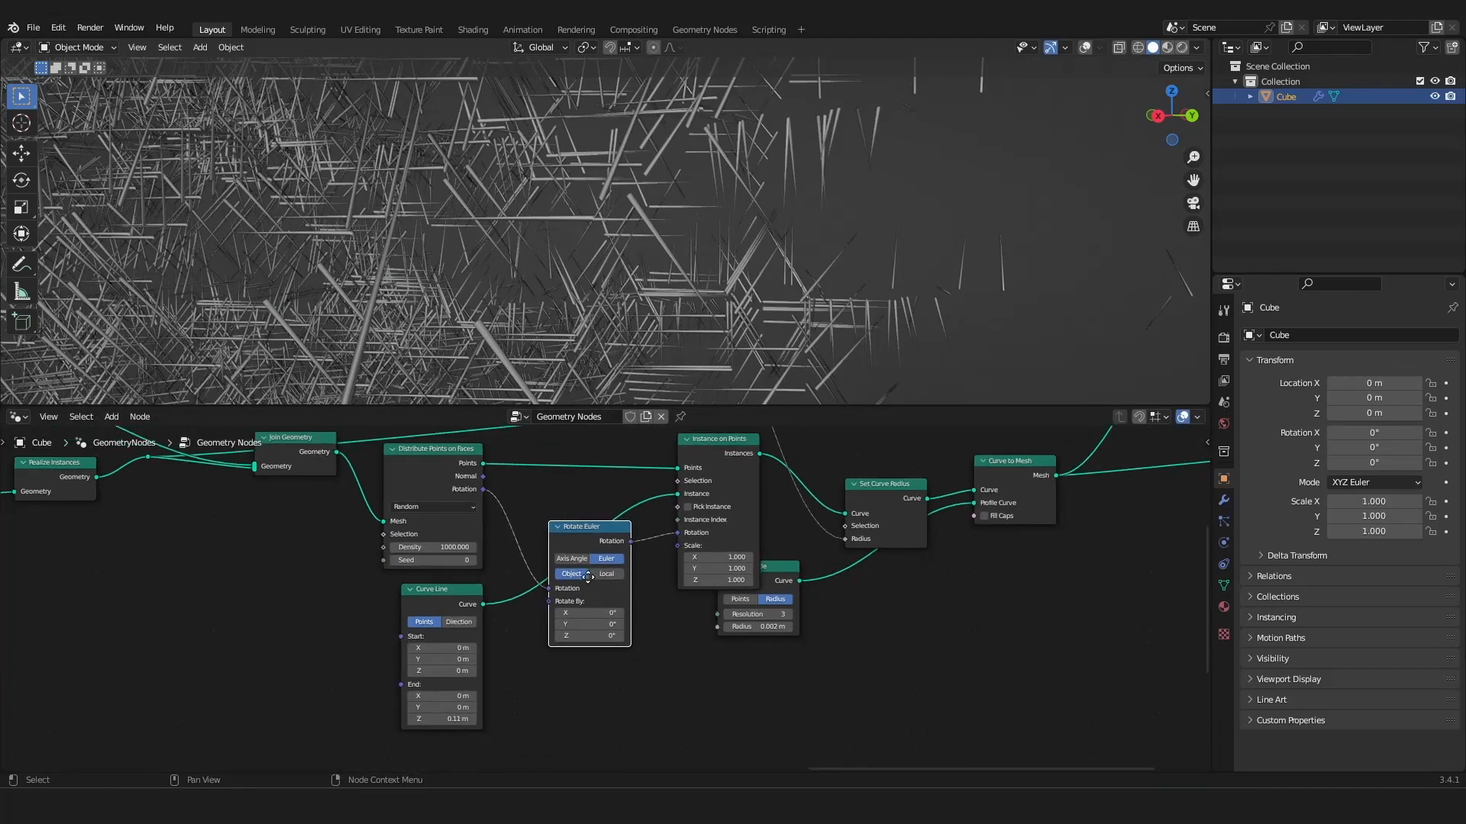
Add a Random Value node of type Vector and connect it to the Rotate By input of Rotate Euler.
{"action": "middle_click_drag", "start_coordinate": [587, 596], "coordinate": [590, 548]}
{"action": "scroll", "coordinate": [589, 548], "scroll_direction": "up", "scroll_amount": 3}
{"action": "key", "text": "shift+a"}
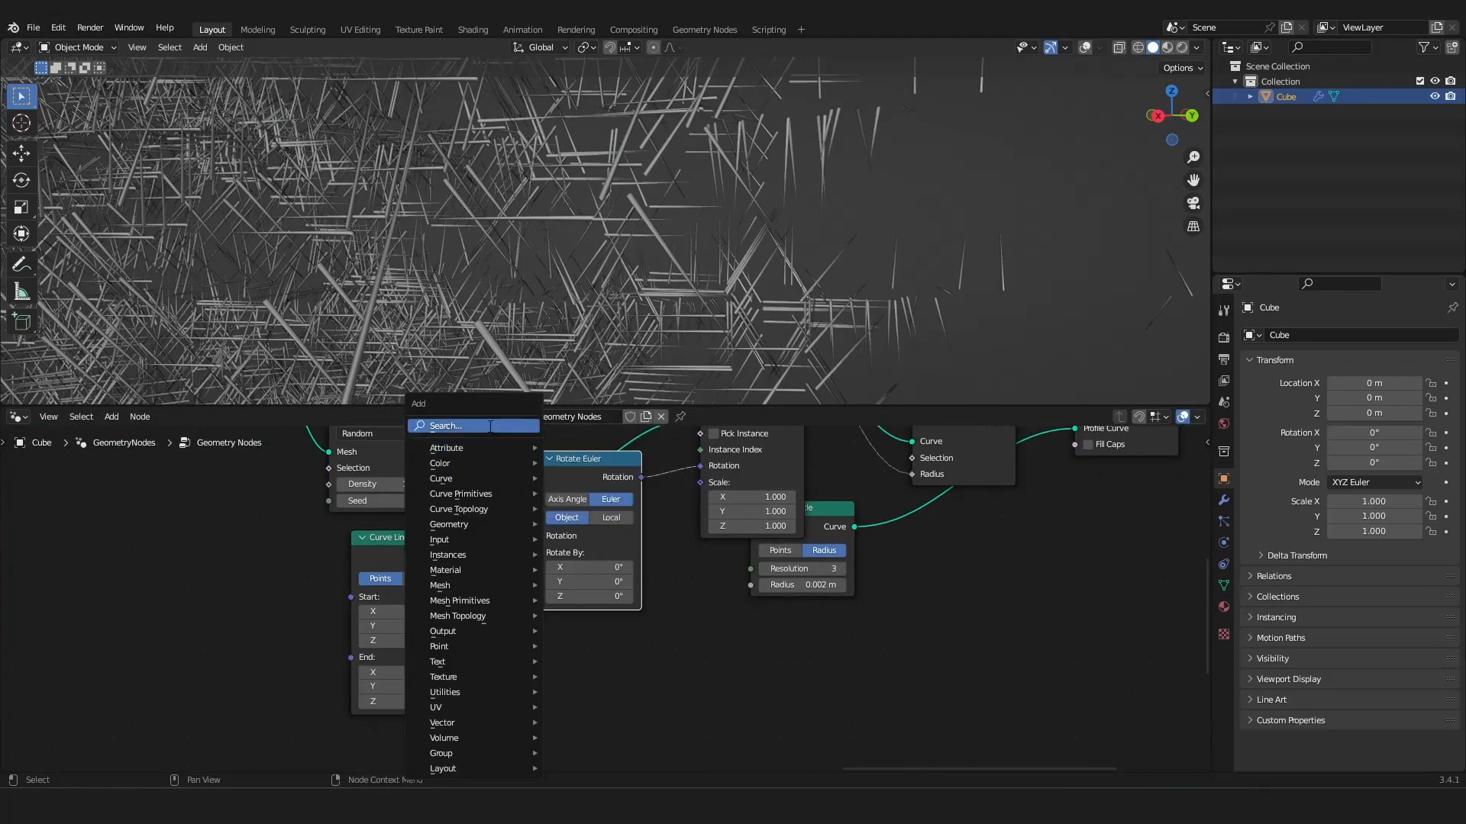
{"action": "type", "text": "rand"}
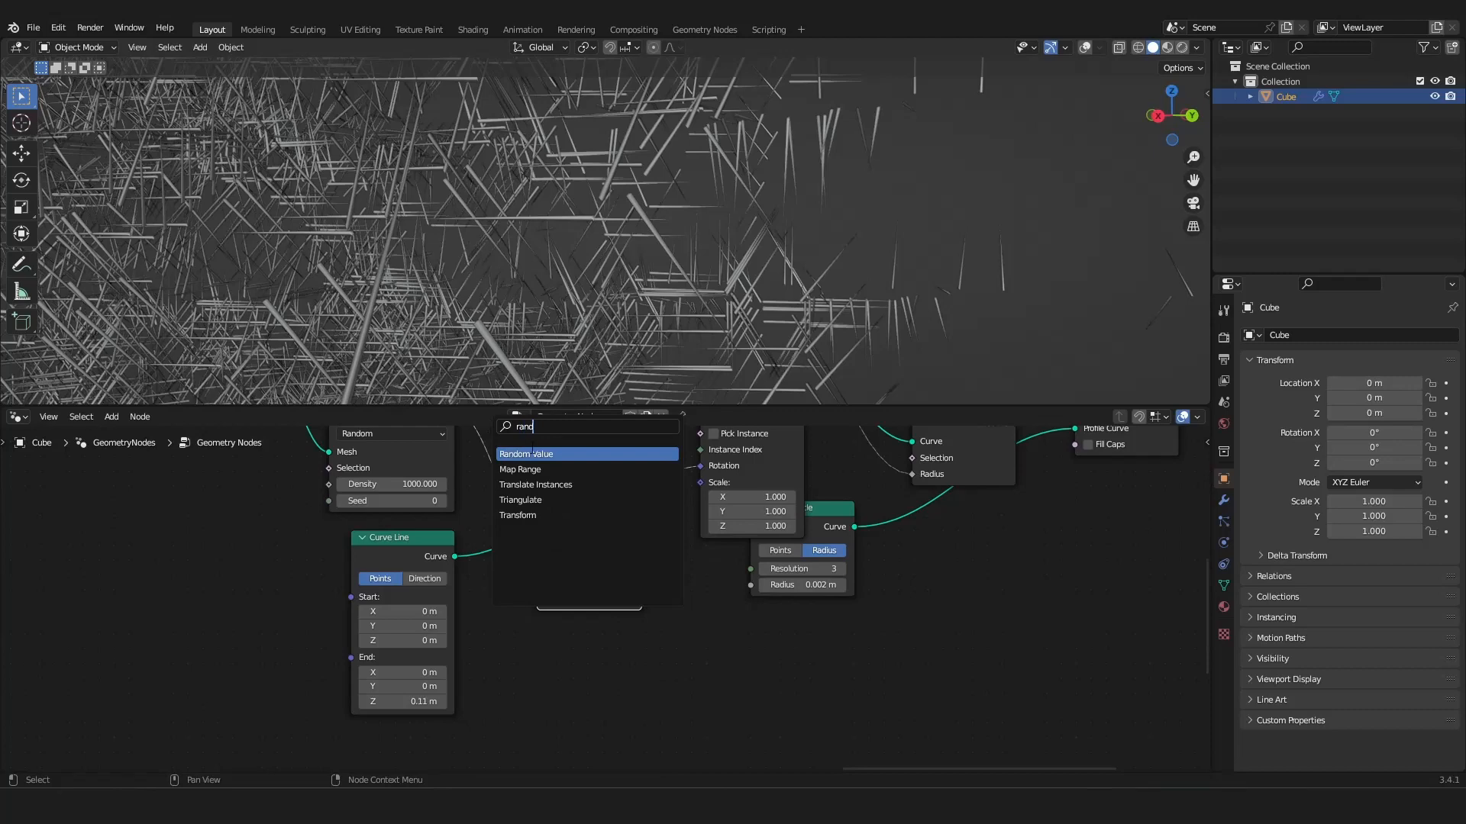
{"action": "key", "text": "Return"}
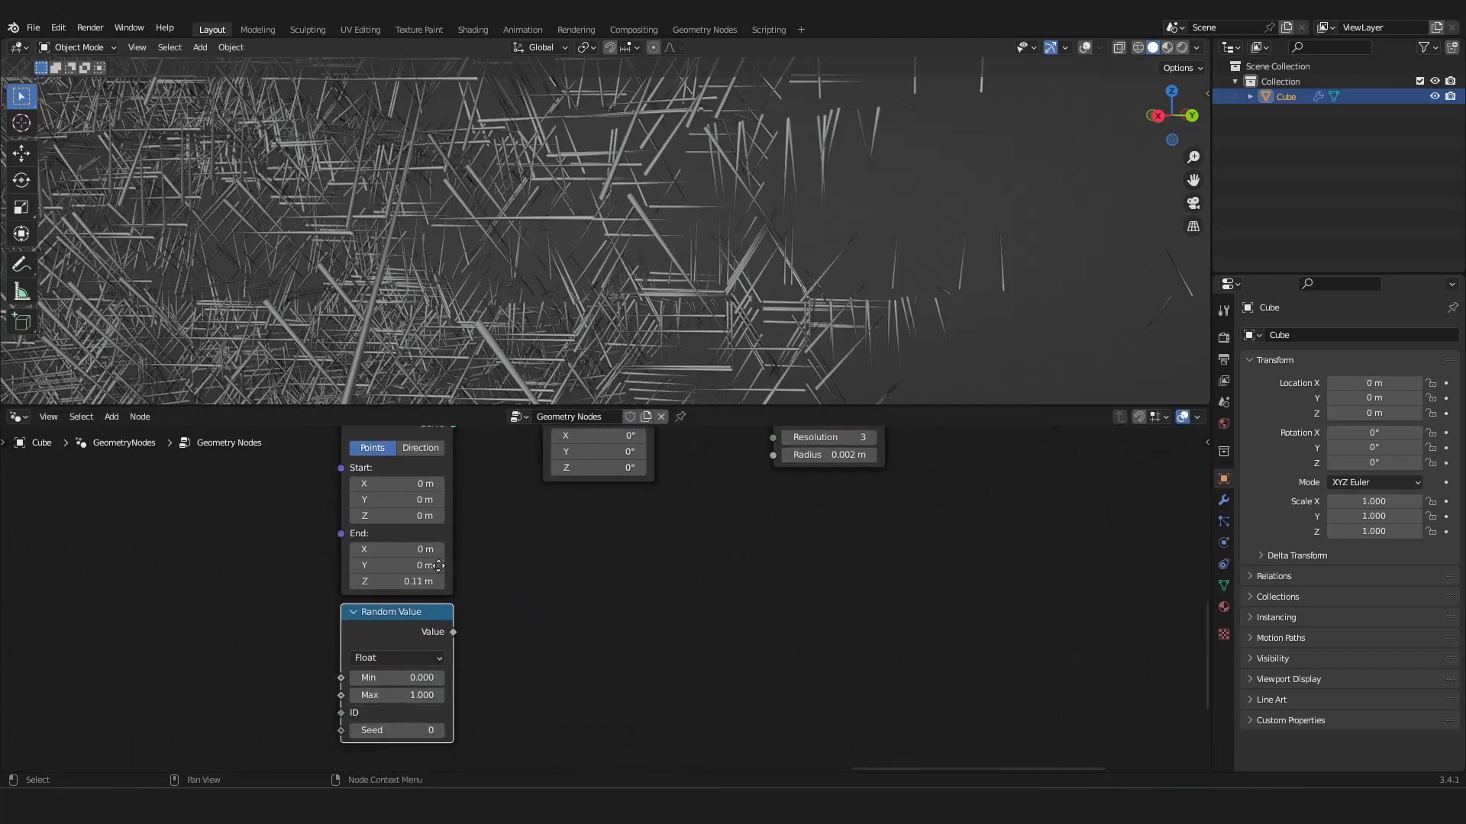
{"action": "middle_click_drag", "start_coordinate": [438, 566], "coordinate": [438, 514]}
{"action": "left_click", "coordinate": [399, 605]}
{"action": "left_click", "coordinate": [394, 660]}
{"action": "middle_click_drag", "start_coordinate": [532, 579], "coordinate": [499, 741]}
{"action": "left_click_drag", "start_coordinate": [484, 572], "coordinate": [508, 530]}
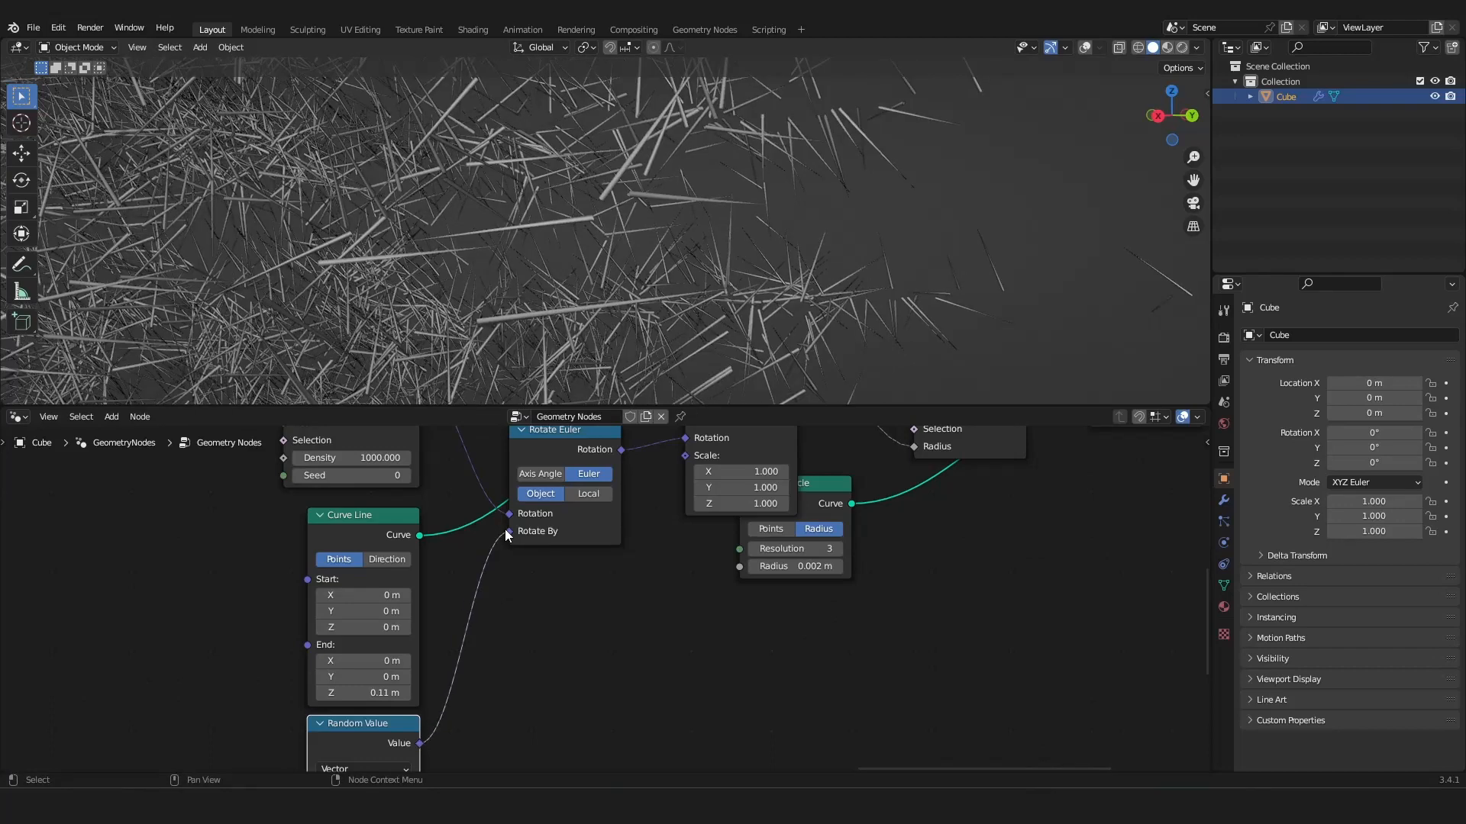
Set the Random Value vector's Max components to -0.5 and its Min components to 0.5.
{"action": "middle_click_drag", "start_coordinate": [530, 616], "coordinate": [635, 412], "text": "ctrl"}
{"action": "scroll", "coordinate": [629, 429], "scroll_direction": "up", "scroll_amount": 5}
{"action": "scroll", "coordinate": [571, 502], "scroll_direction": "up", "scroll_amount": 2}
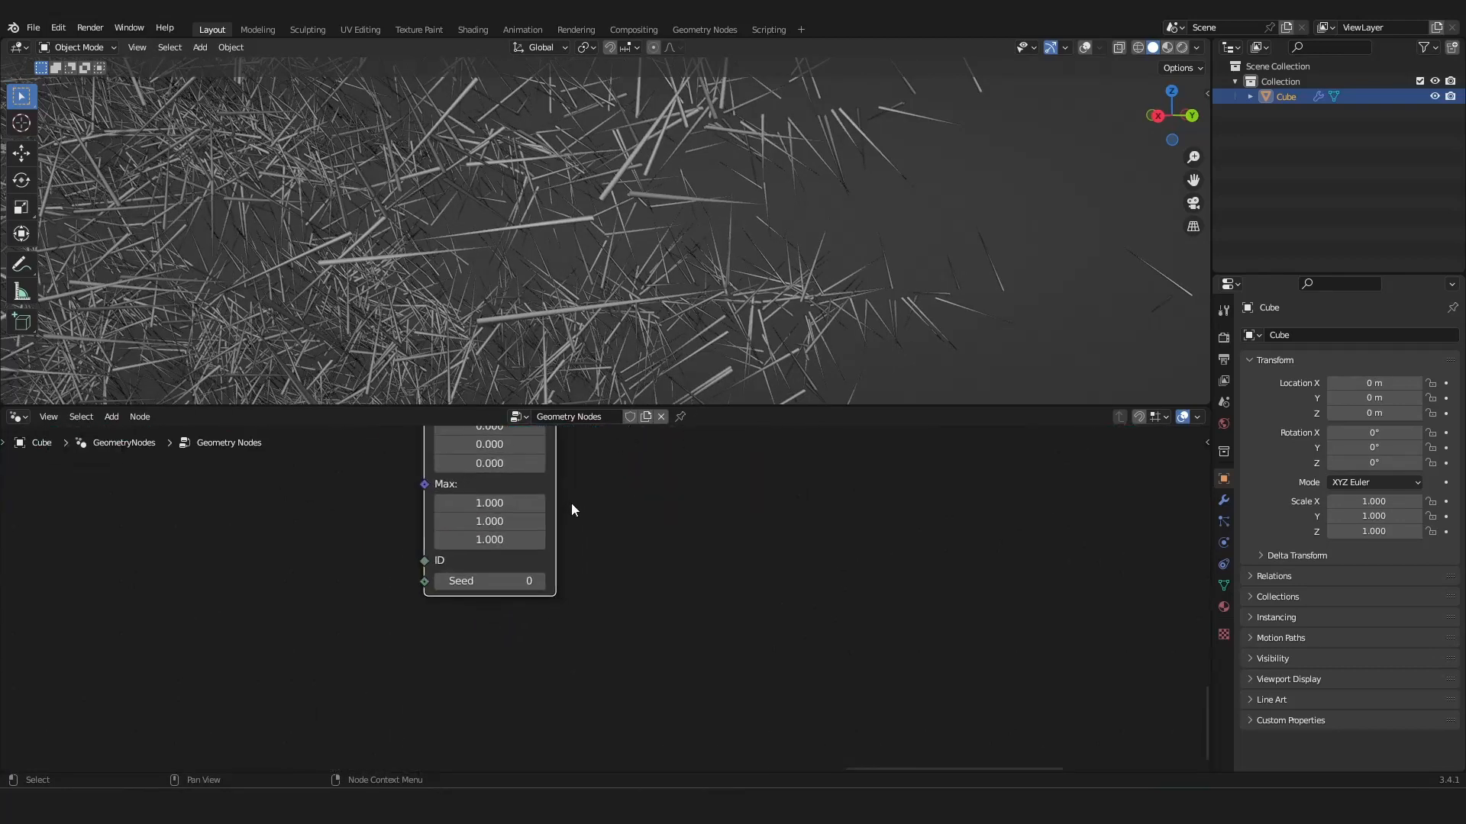
{"action": "middle_click_drag", "start_coordinate": [571, 502], "coordinate": [571, 581]}
{"action": "left_click_drag", "start_coordinate": [520, 589], "coordinate": [520, 620]}
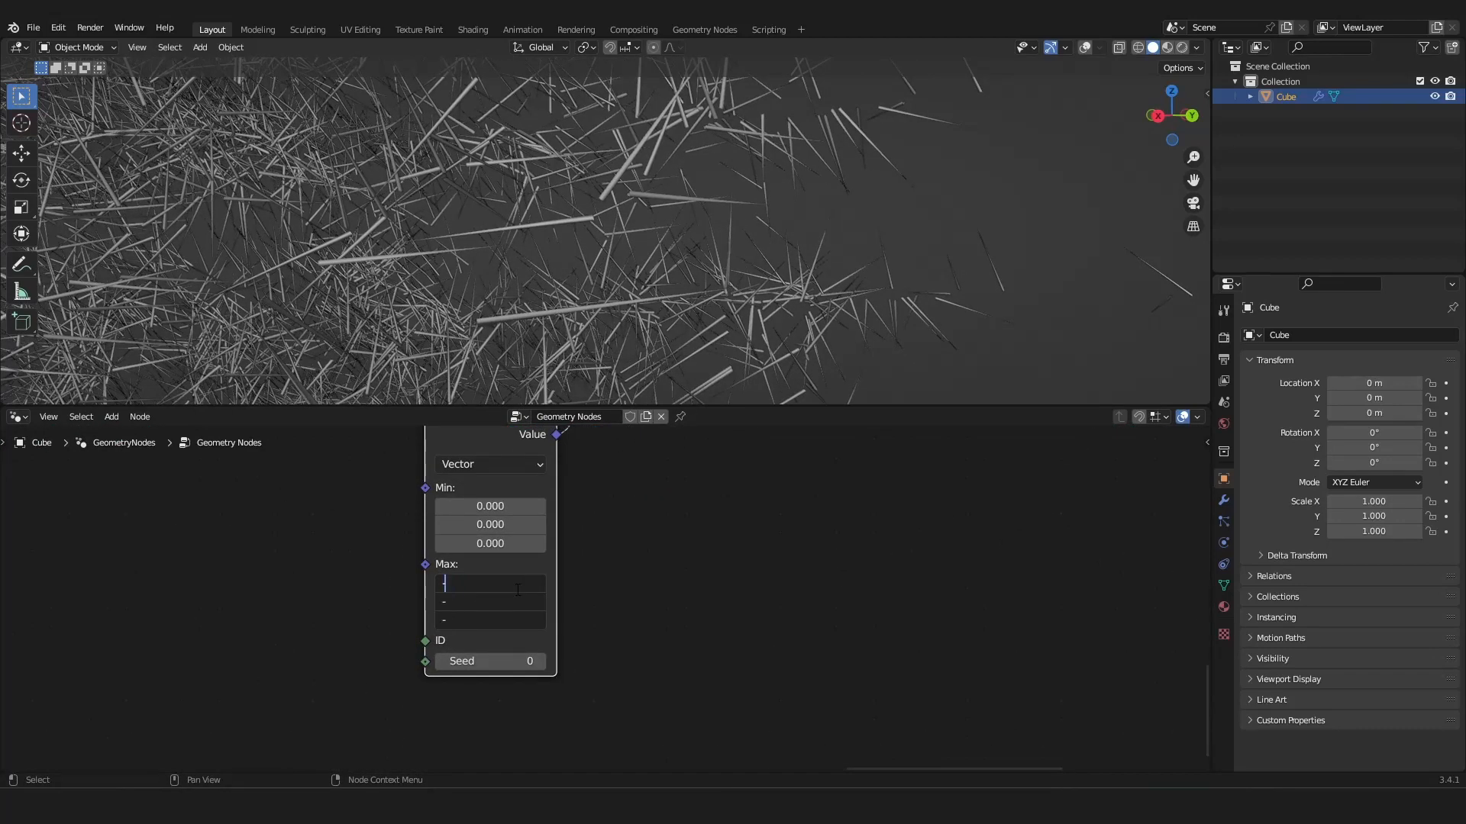
{"action": "type", "text": "-0.5"}
{"action": "key", "text": "Return"}
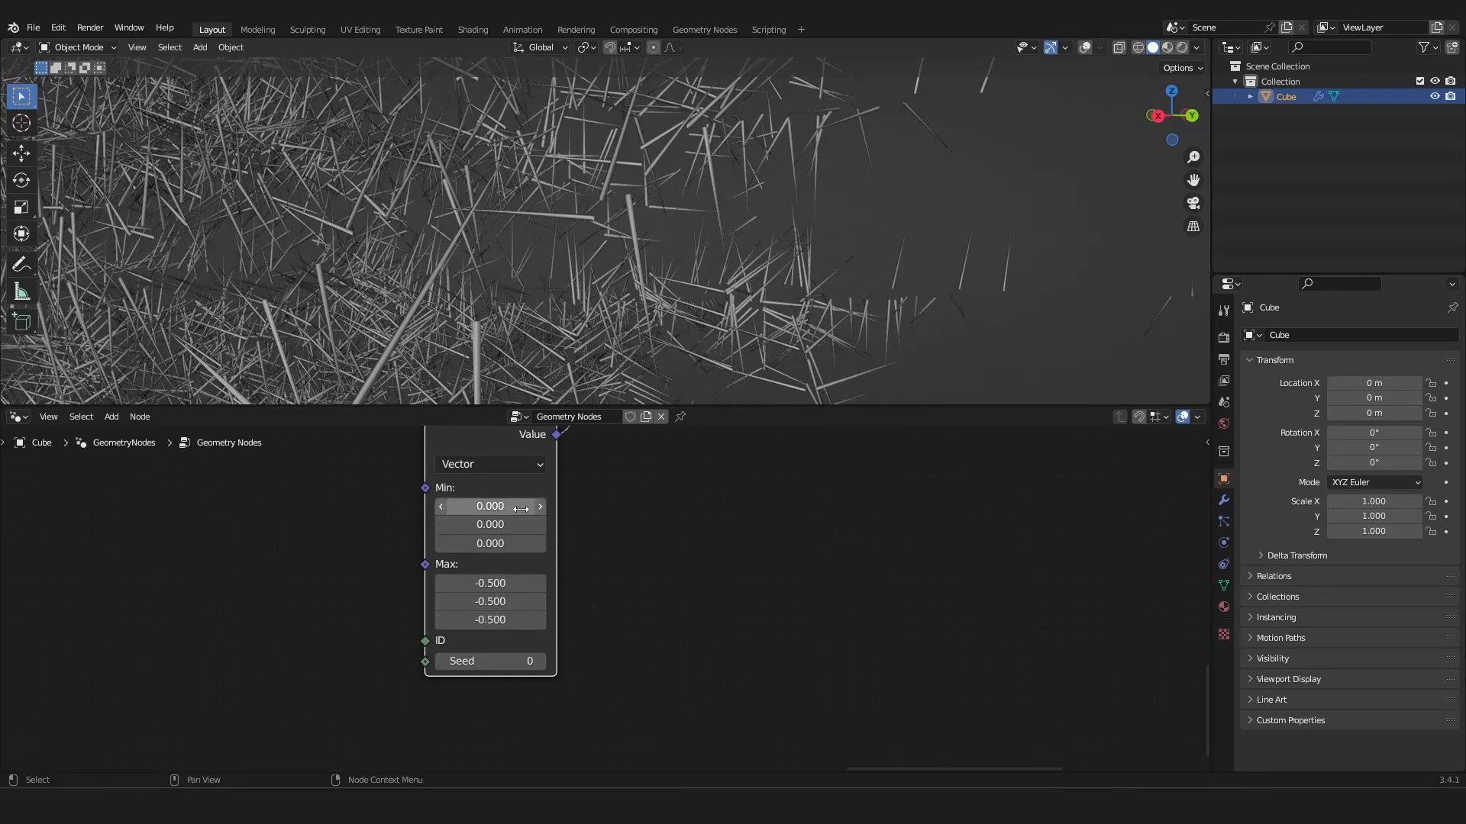
{"action": "left_click_drag", "start_coordinate": [513, 508], "coordinate": [513, 550]}
{"action": "type", "text": ".5"}
{"action": "key", "text": "Return"}
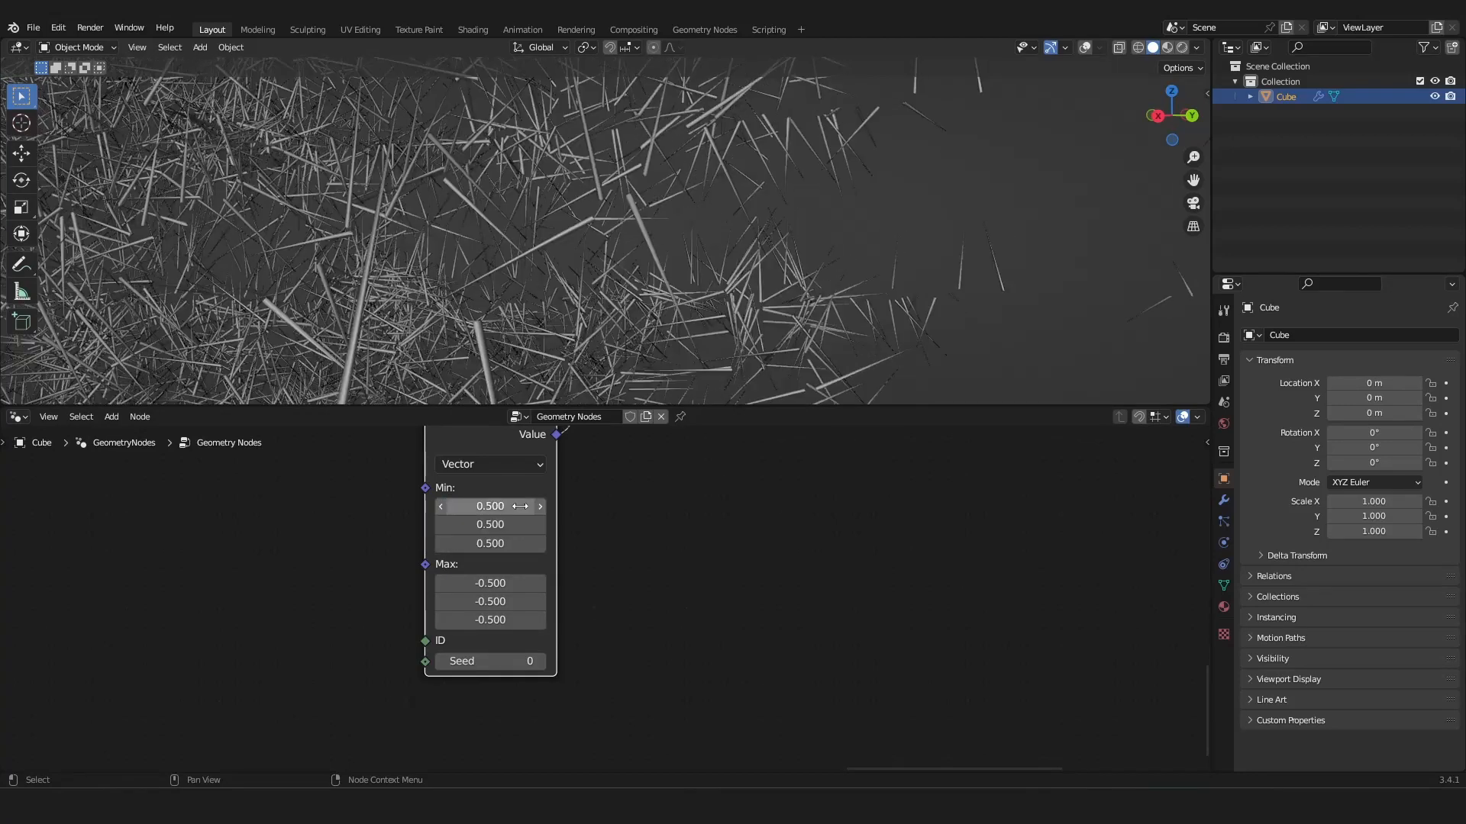
Raise the needle point density to 3519 and preview the final Join Geometry output to examine the complete tree.
{"action": "scroll", "coordinate": [748, 253], "scroll_direction": "down", "scroll_amount": 8}
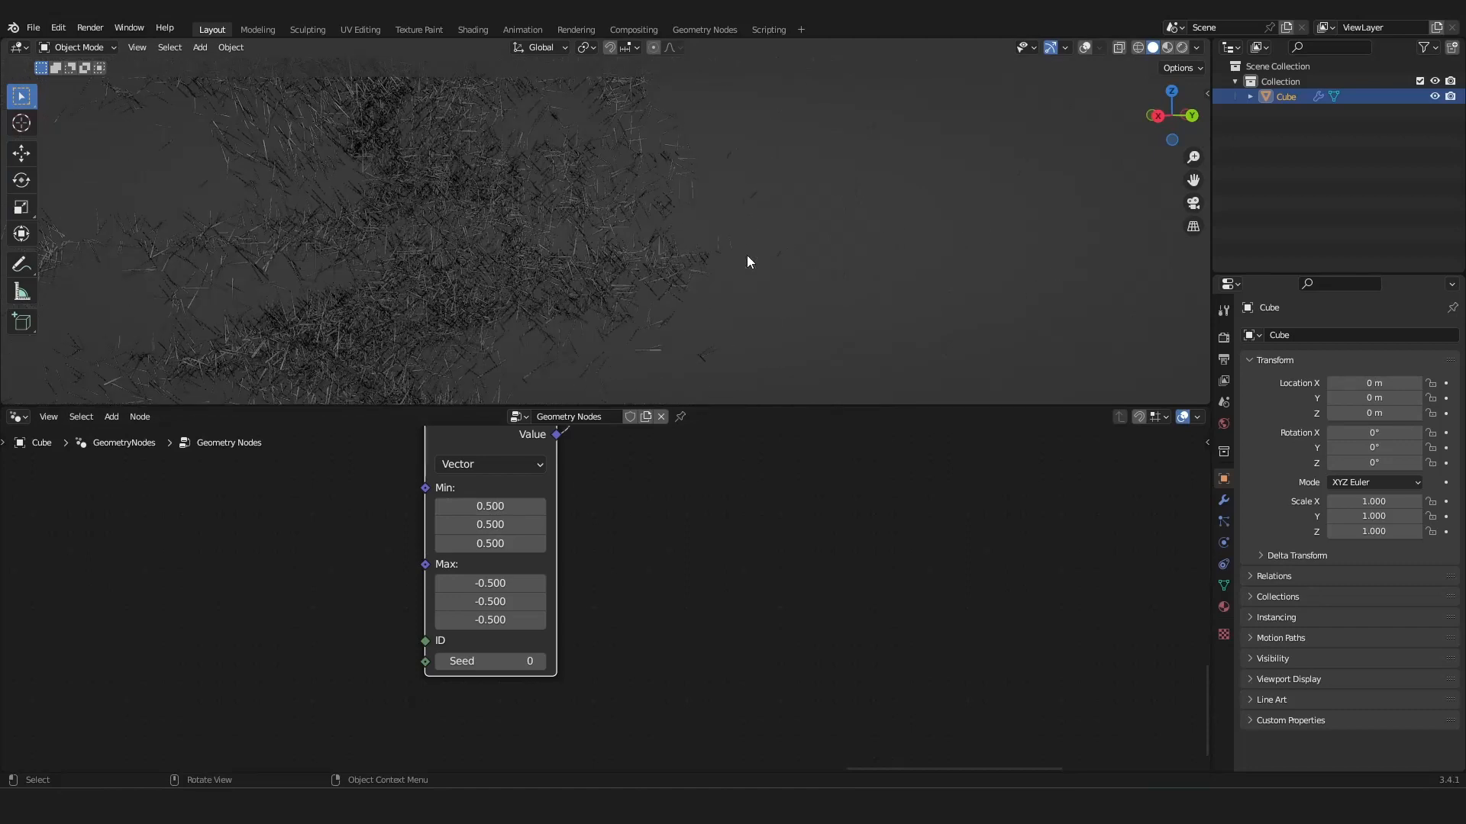
{"action": "middle_click_drag", "start_coordinate": [726, 267], "coordinate": [660, 306]}
{"action": "scroll", "coordinate": [658, 360], "scroll_direction": "down", "scroll_amount": 5}
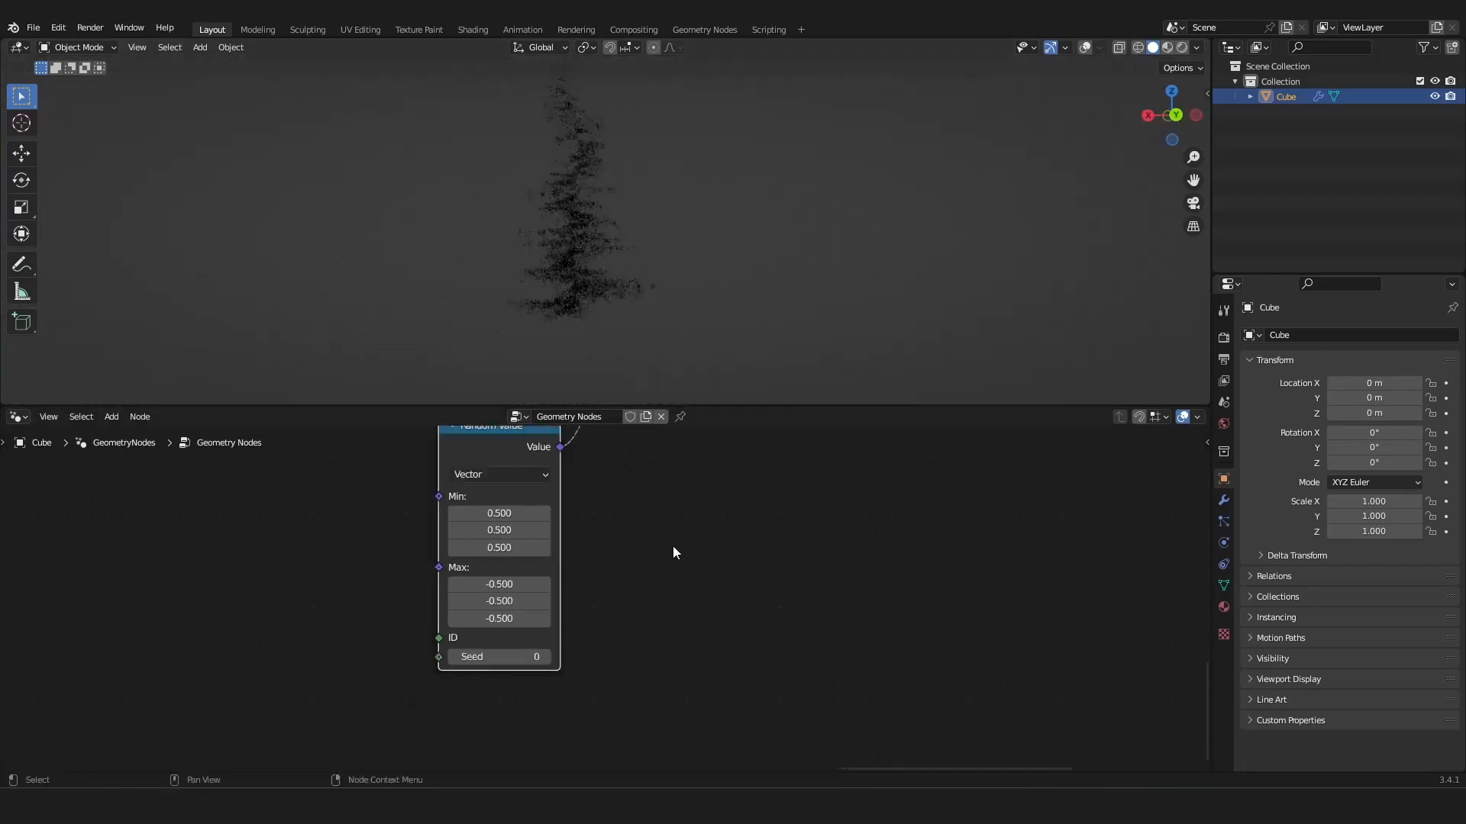
{"action": "scroll", "coordinate": [672, 547], "scroll_direction": "down", "scroll_amount": 5}
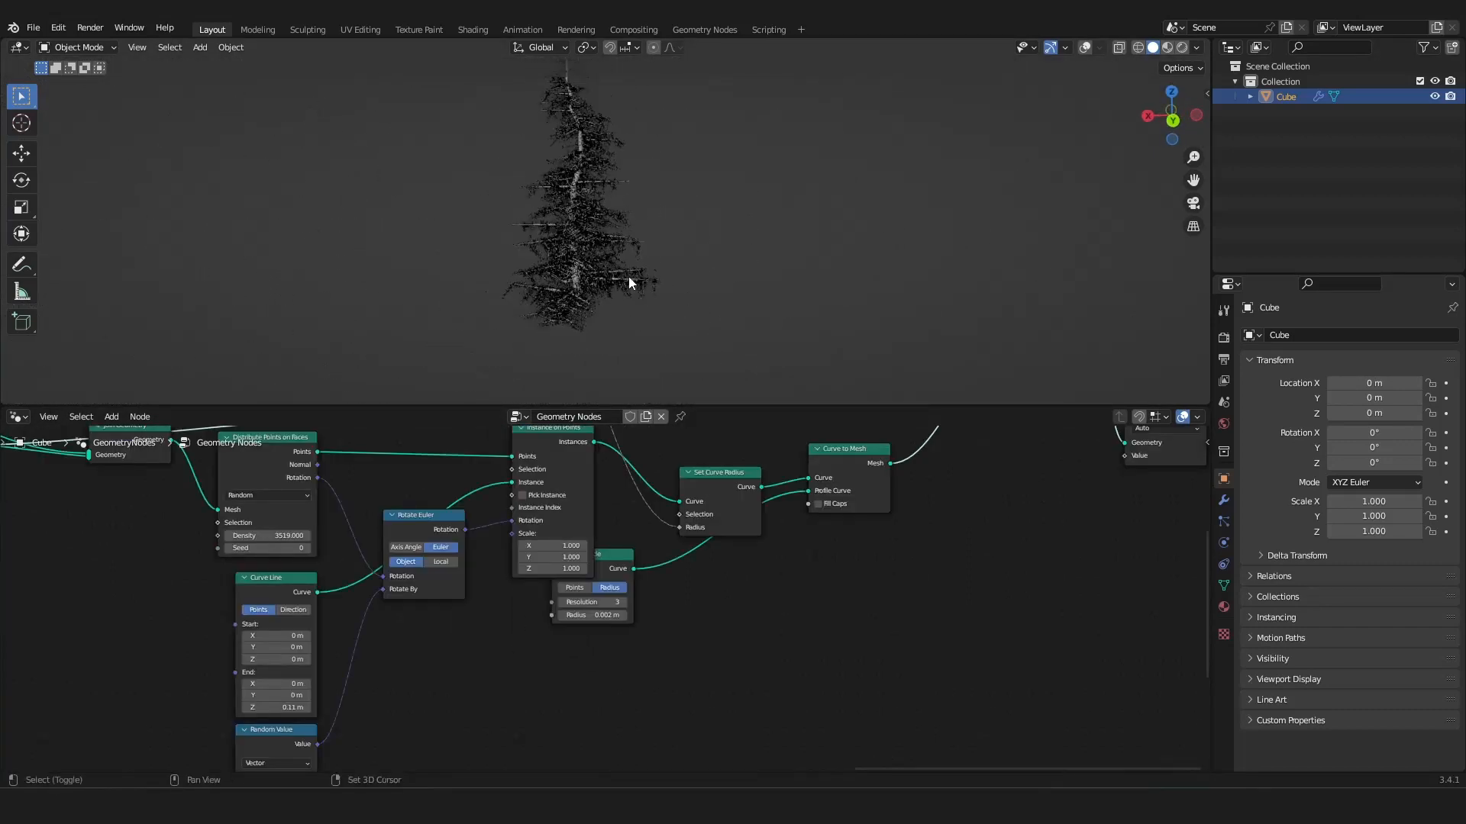
{"action": "scroll", "coordinate": [629, 282], "scroll_direction": "up", "scroll_amount": 3}
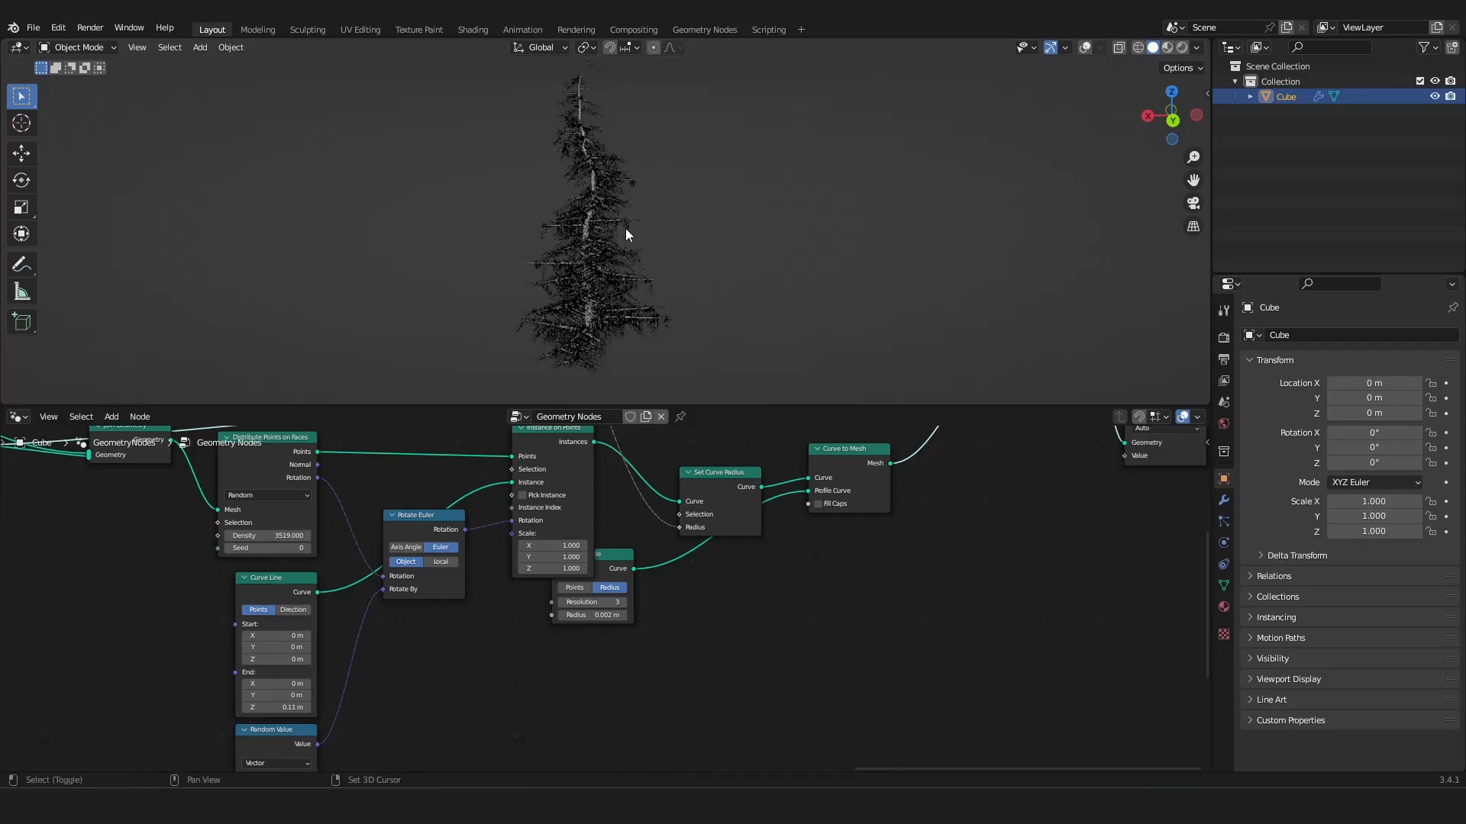
{"action": "scroll", "coordinate": [569, 443], "scroll_direction": "up", "scroll_amount": 3}
{"action": "scroll", "coordinate": [629, 241], "scroll_direction": "down", "scroll_amount": 4}
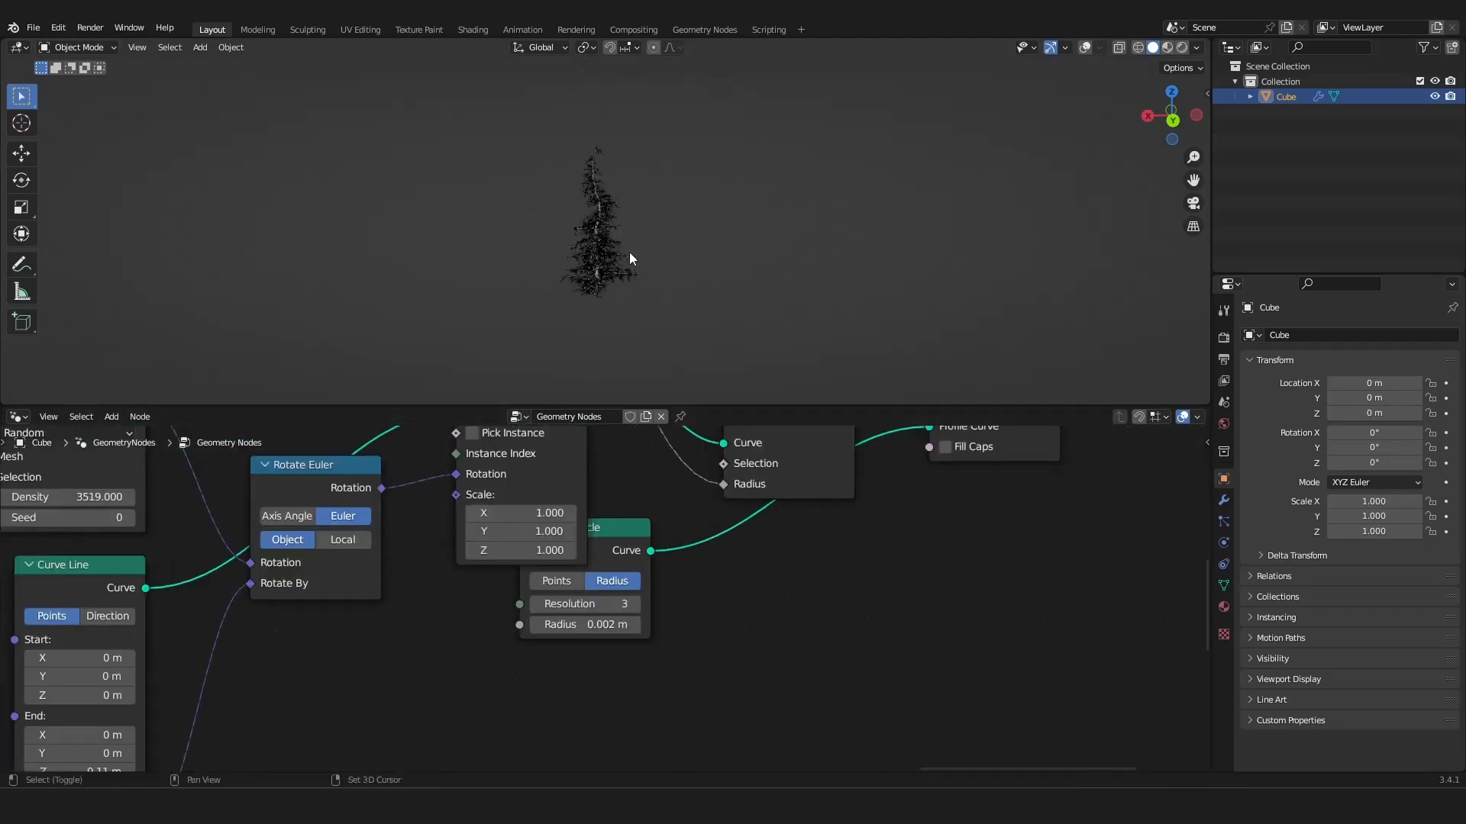
{"action": "scroll", "coordinate": [629, 258], "scroll_direction": "up", "scroll_amount": 5}
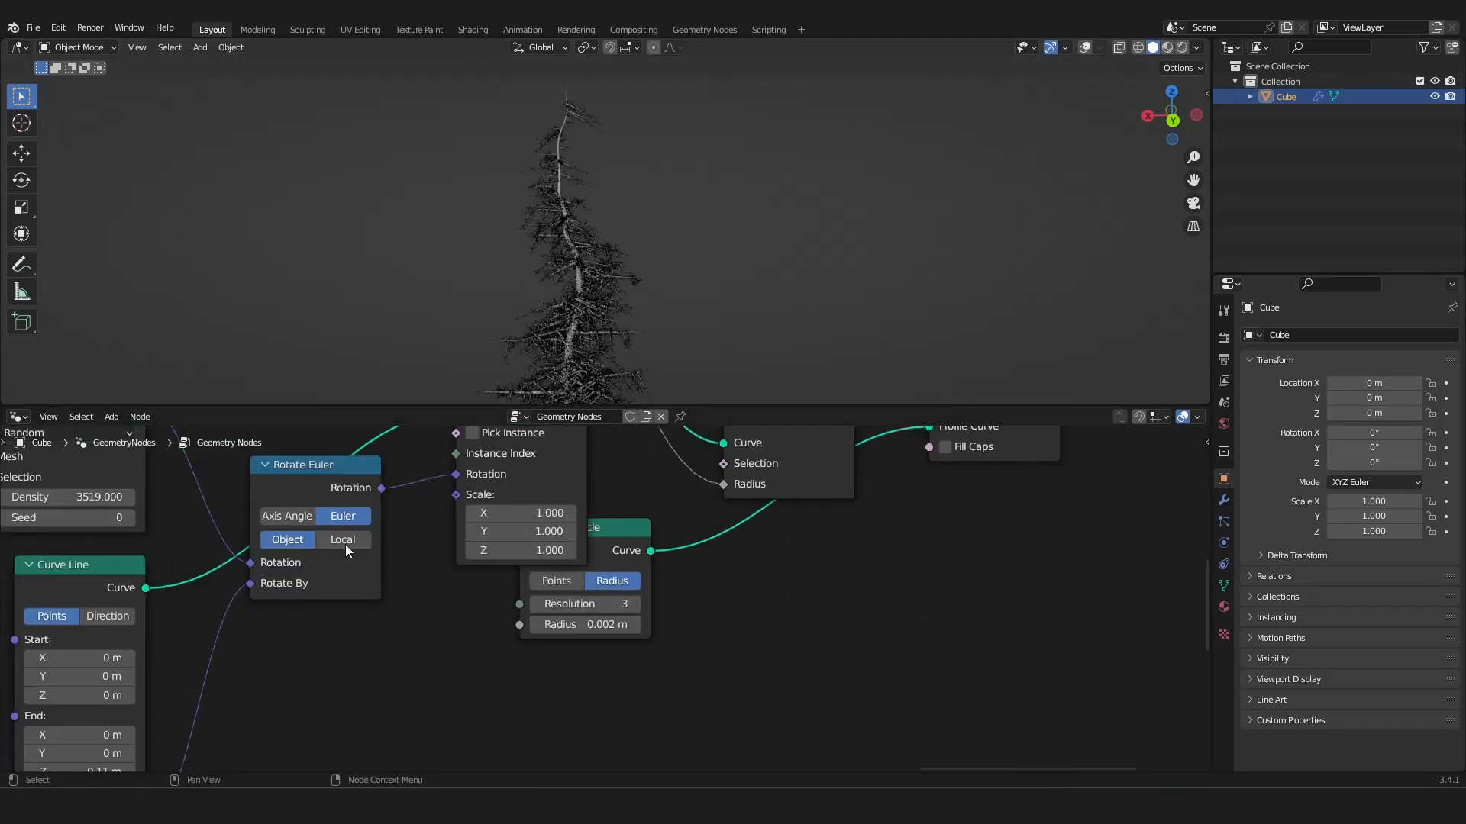
Set the Count of the Curve to Points node that places the main branches along the trunk to 200.
{"action": "scroll", "coordinate": [345, 543], "scroll_direction": "down", "scroll_amount": 8}
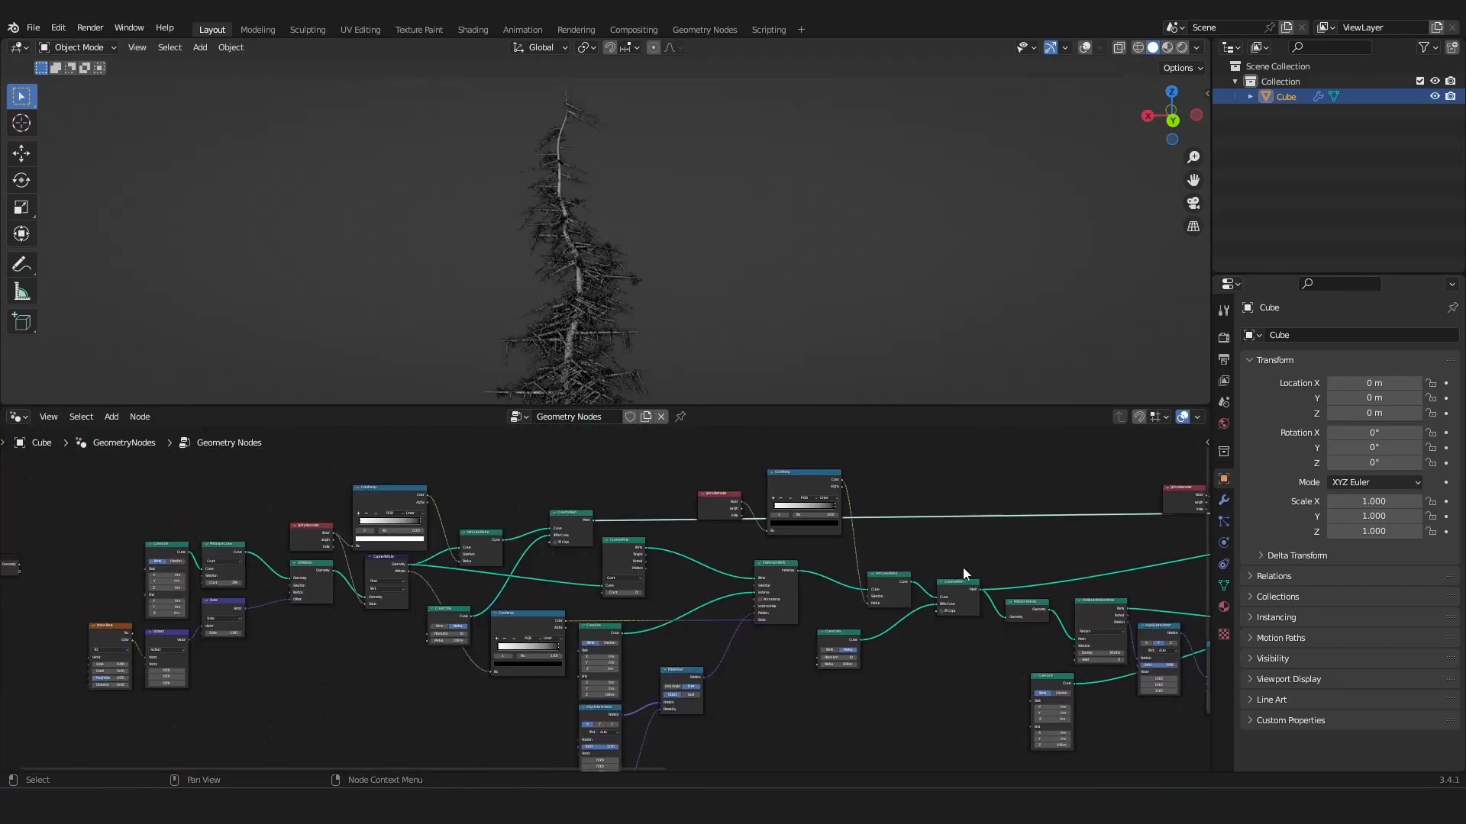
{"action": "scroll", "coordinate": [952, 573], "scroll_direction": "up", "scroll_amount": 2}
{"action": "scroll", "coordinate": [661, 602], "scroll_direction": "up", "scroll_amount": 4}
{"action": "double_click", "coordinate": [656, 587]}
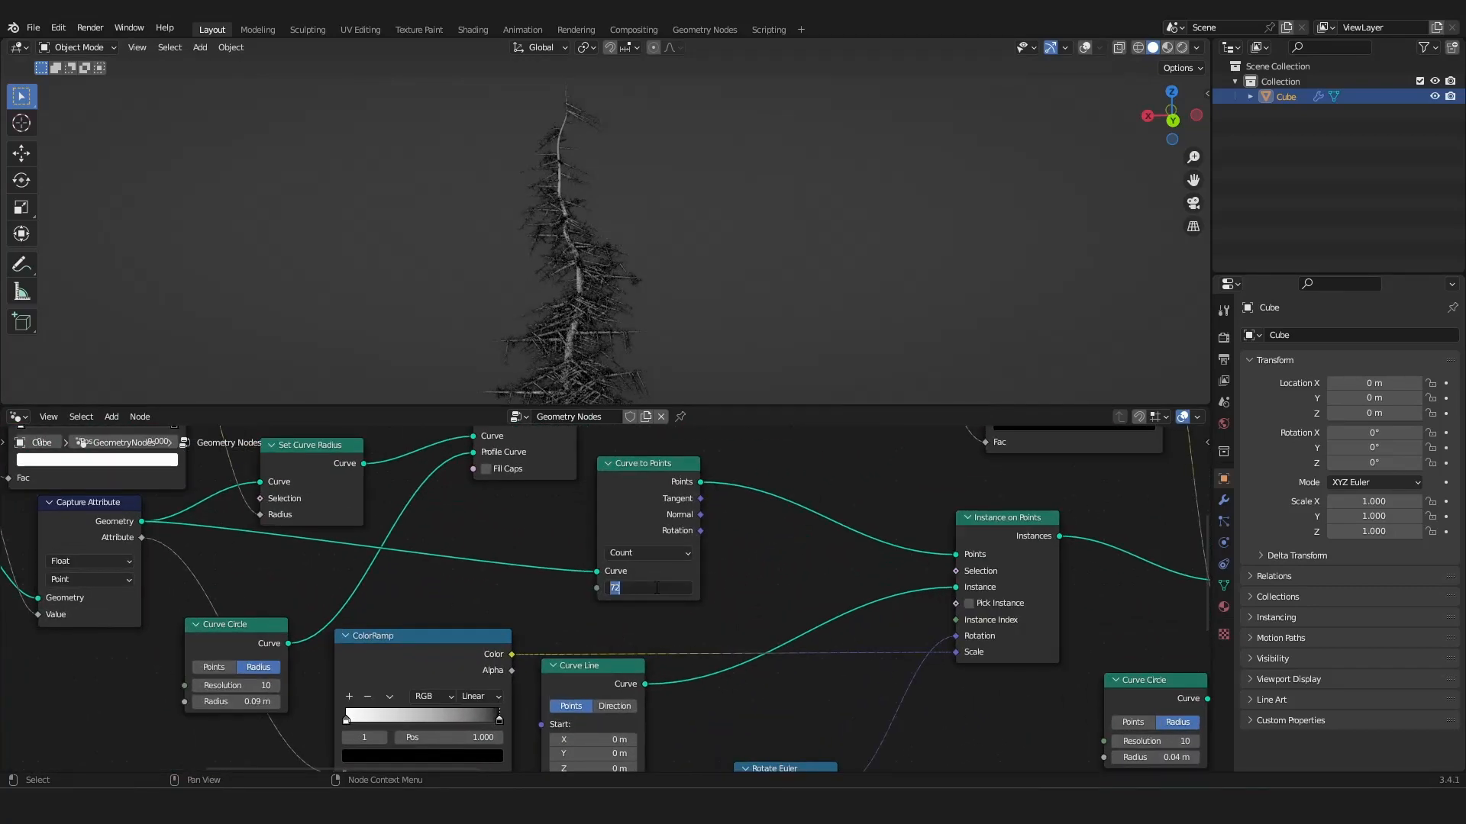
{"action": "type", "text": "200"}
{"action": "key", "text": "Return"}
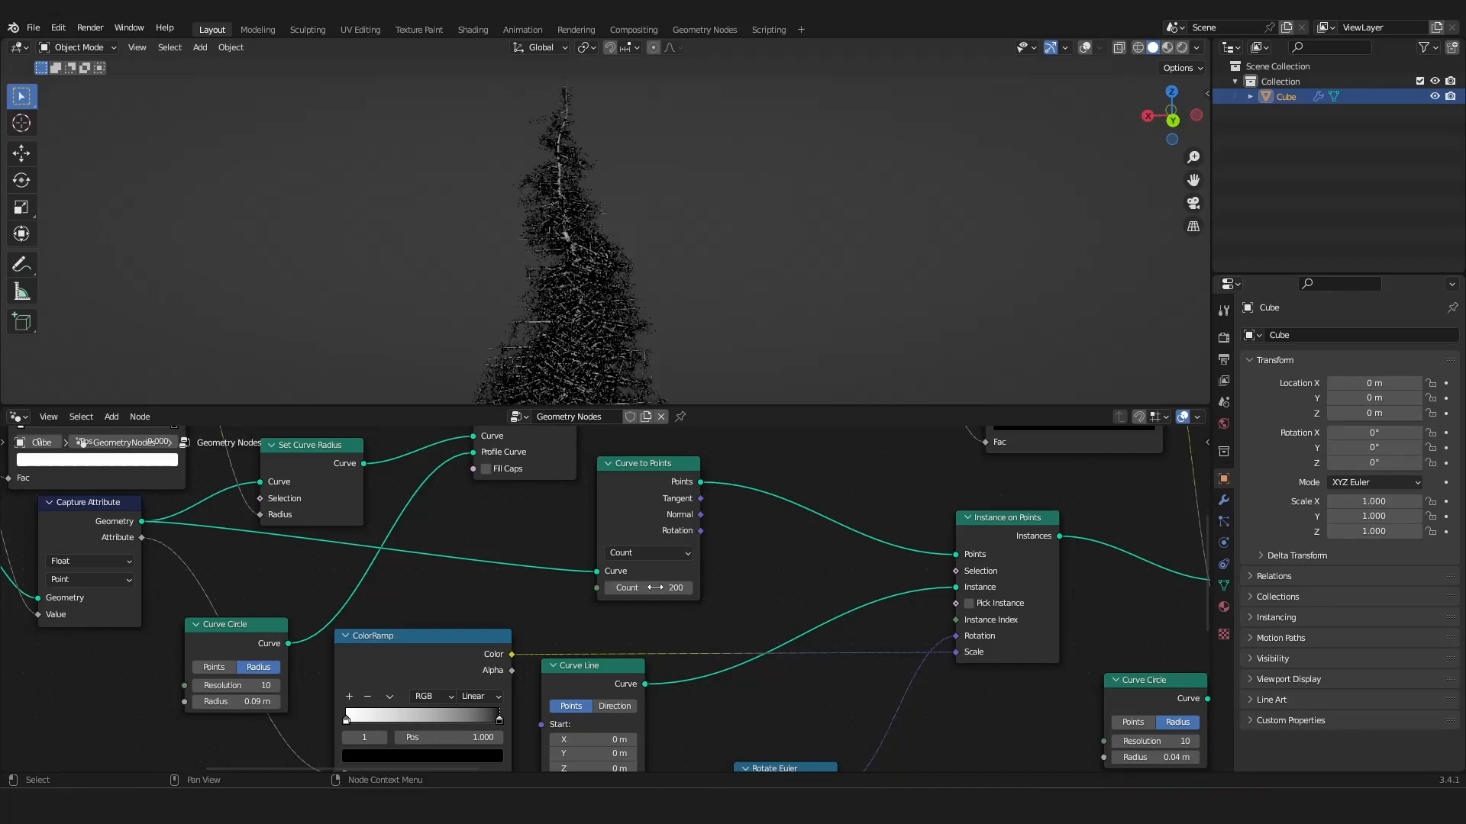
Set the Density of the needles' Distribute Points on Faces node to 500.
{"action": "scroll", "coordinate": [643, 301], "scroll_direction": "down", "scroll_amount": 4}
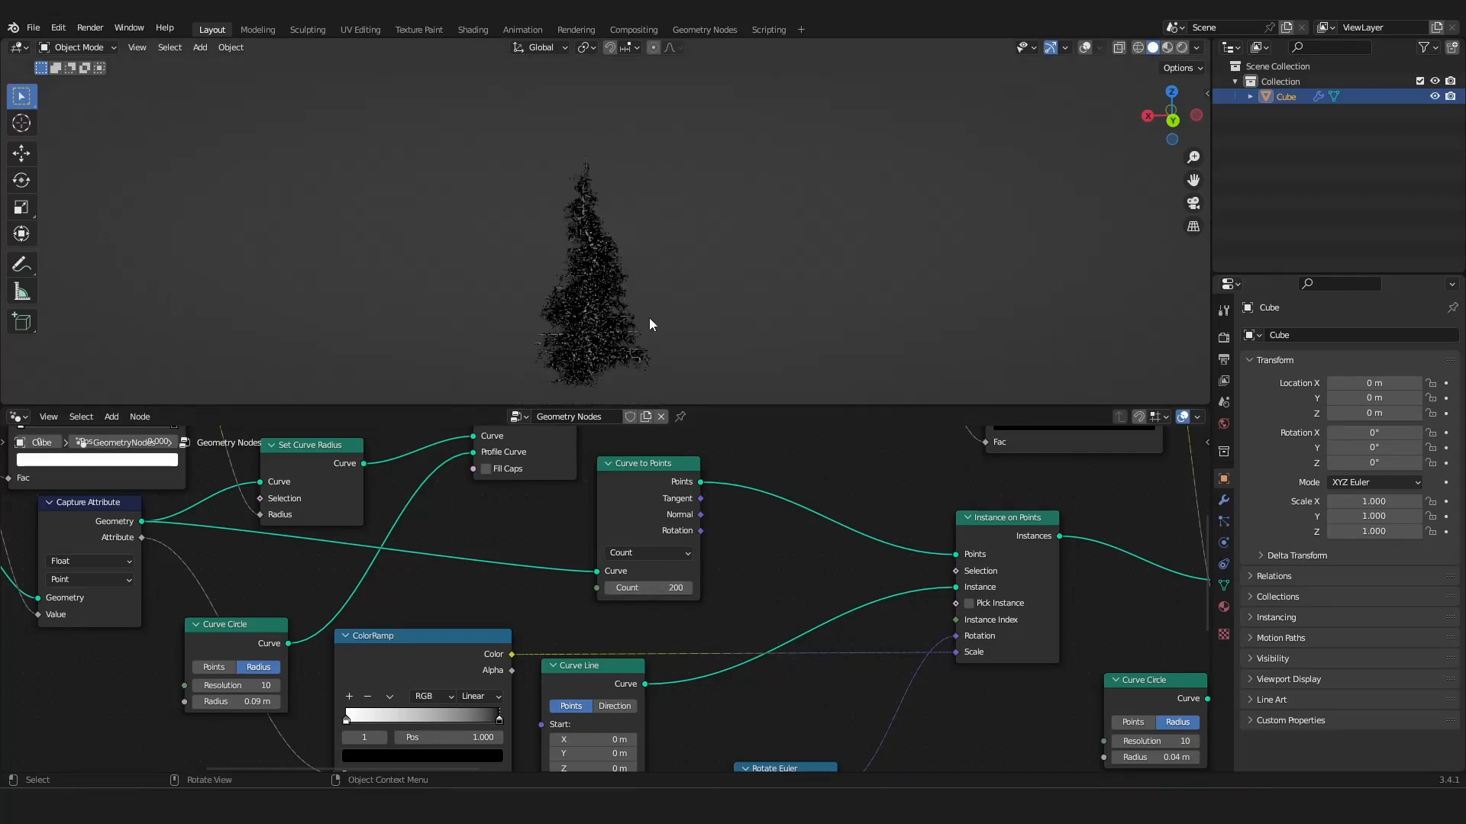
{"action": "middle_click_drag", "start_coordinate": [643, 295], "coordinate": [637, 273], "text": "shift"}
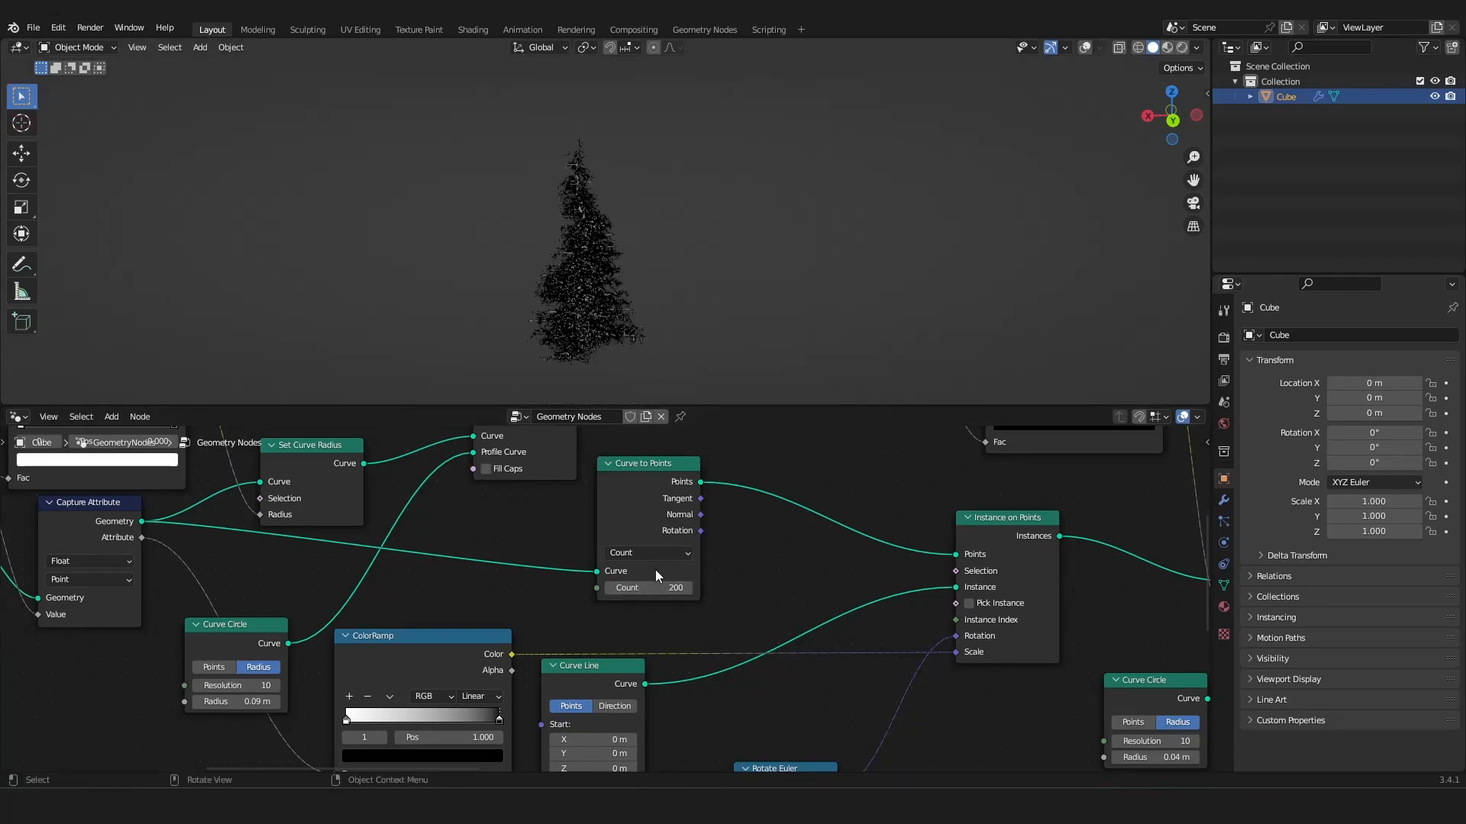
{"action": "middle_click_drag", "start_coordinate": [357, 597], "coordinate": [73, 606]}
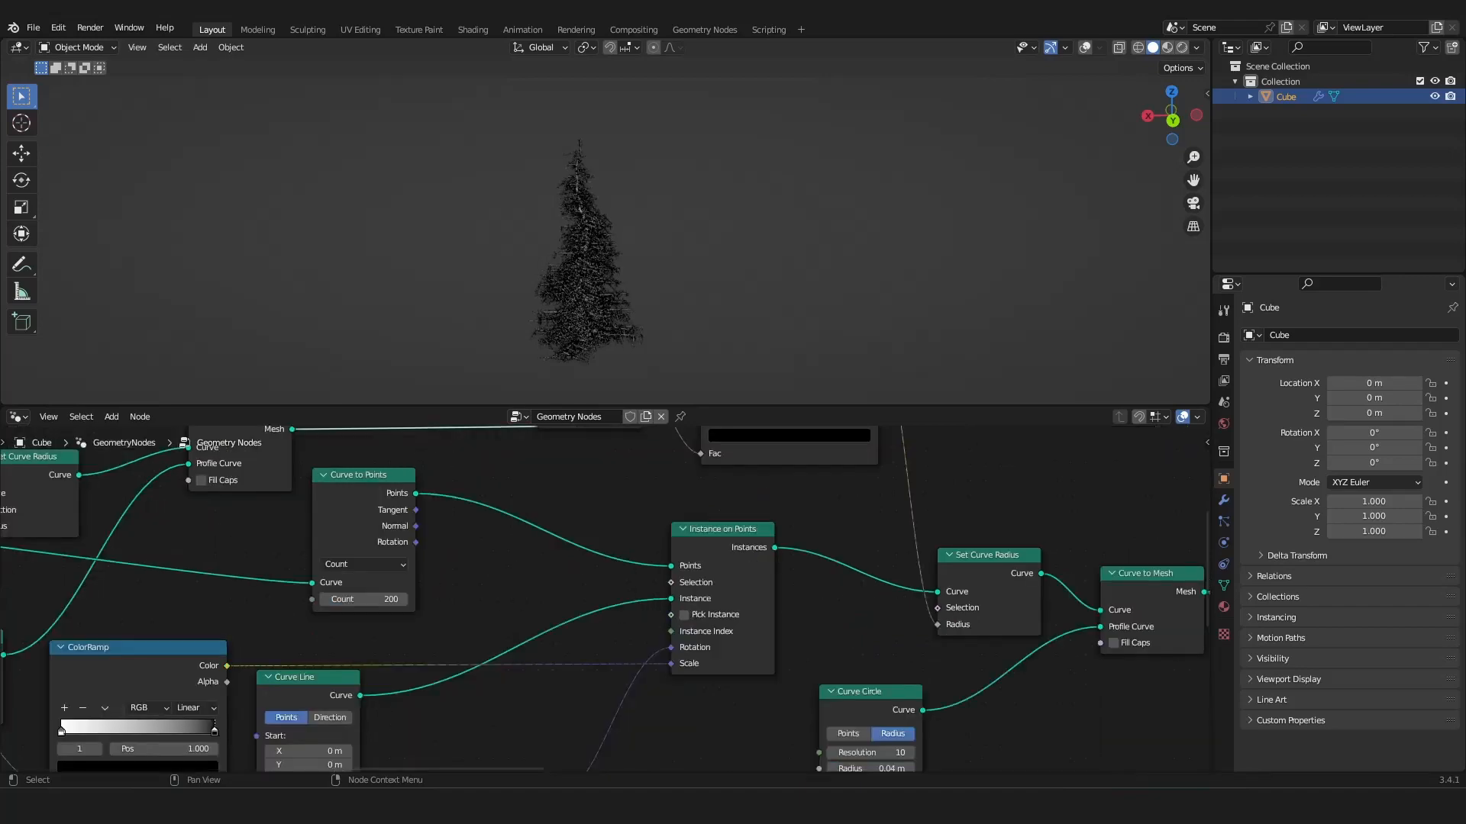
{"action": "middle_click_drag", "start_coordinate": [1130, 588], "coordinate": [704, 566]}
{"action": "scroll", "coordinate": [1006, 514], "scroll_direction": "down", "scroll_amount": 9}
{"action": "middle_click_drag", "start_coordinate": [1176, 564], "coordinate": [425, 537]}
{"action": "scroll", "coordinate": [1001, 518], "scroll_direction": "down", "scroll_amount": 4}
{"action": "middle_click_drag", "start_coordinate": [759, 563], "coordinate": [704, 542]}
{"action": "middle_click_drag", "start_coordinate": [812, 564], "coordinate": [584, 471]}
{"action": "scroll", "coordinate": [563, 514], "scroll_direction": "up", "scroll_amount": 9}
{"action": "middle_click_drag", "start_coordinate": [492, 515], "coordinate": [822, 663]}
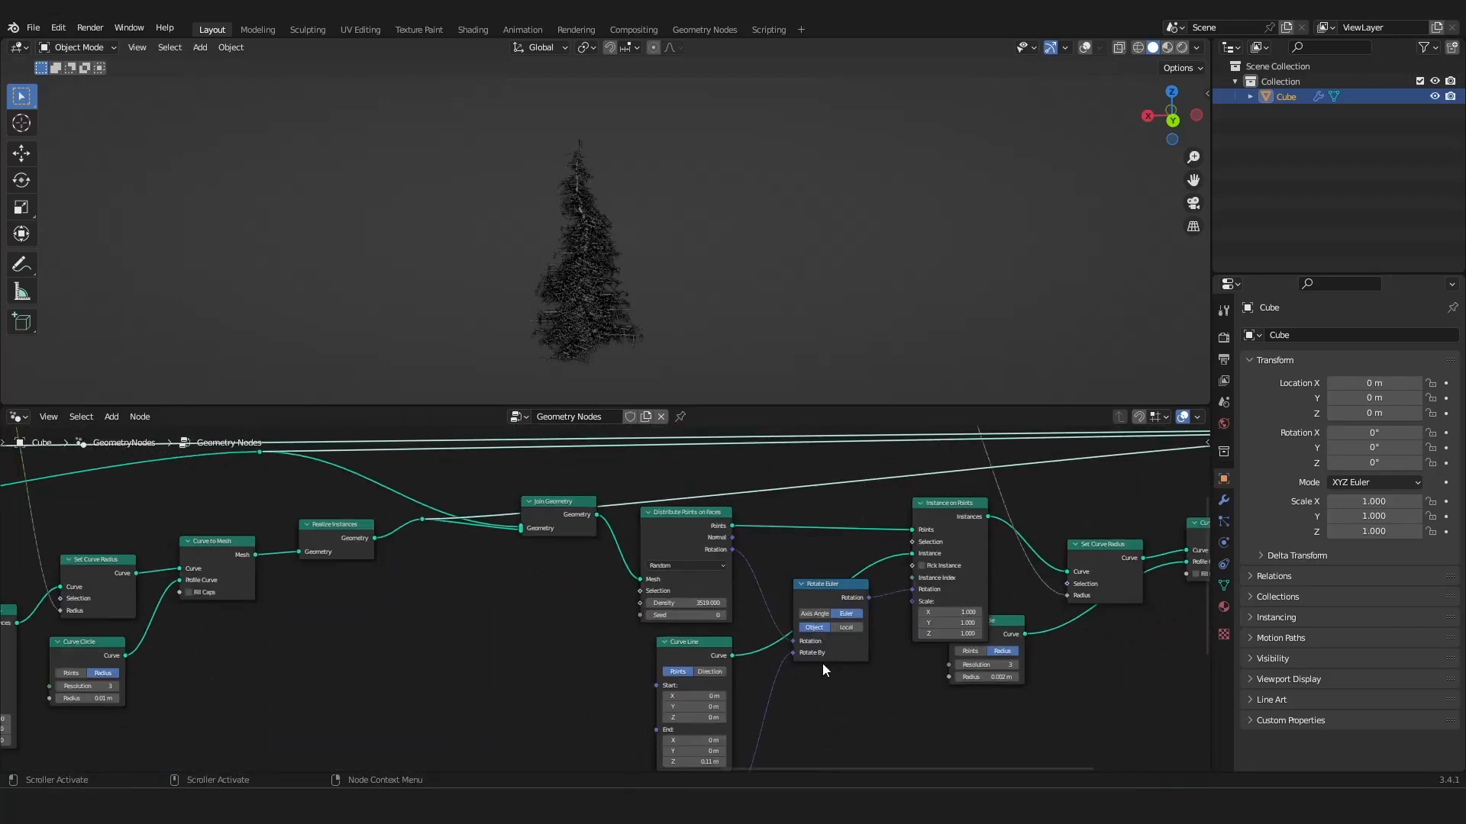
{"action": "scroll", "coordinate": [822, 662], "scroll_direction": "up", "scroll_amount": 5}
{"action": "double_click", "coordinate": [773, 607]}
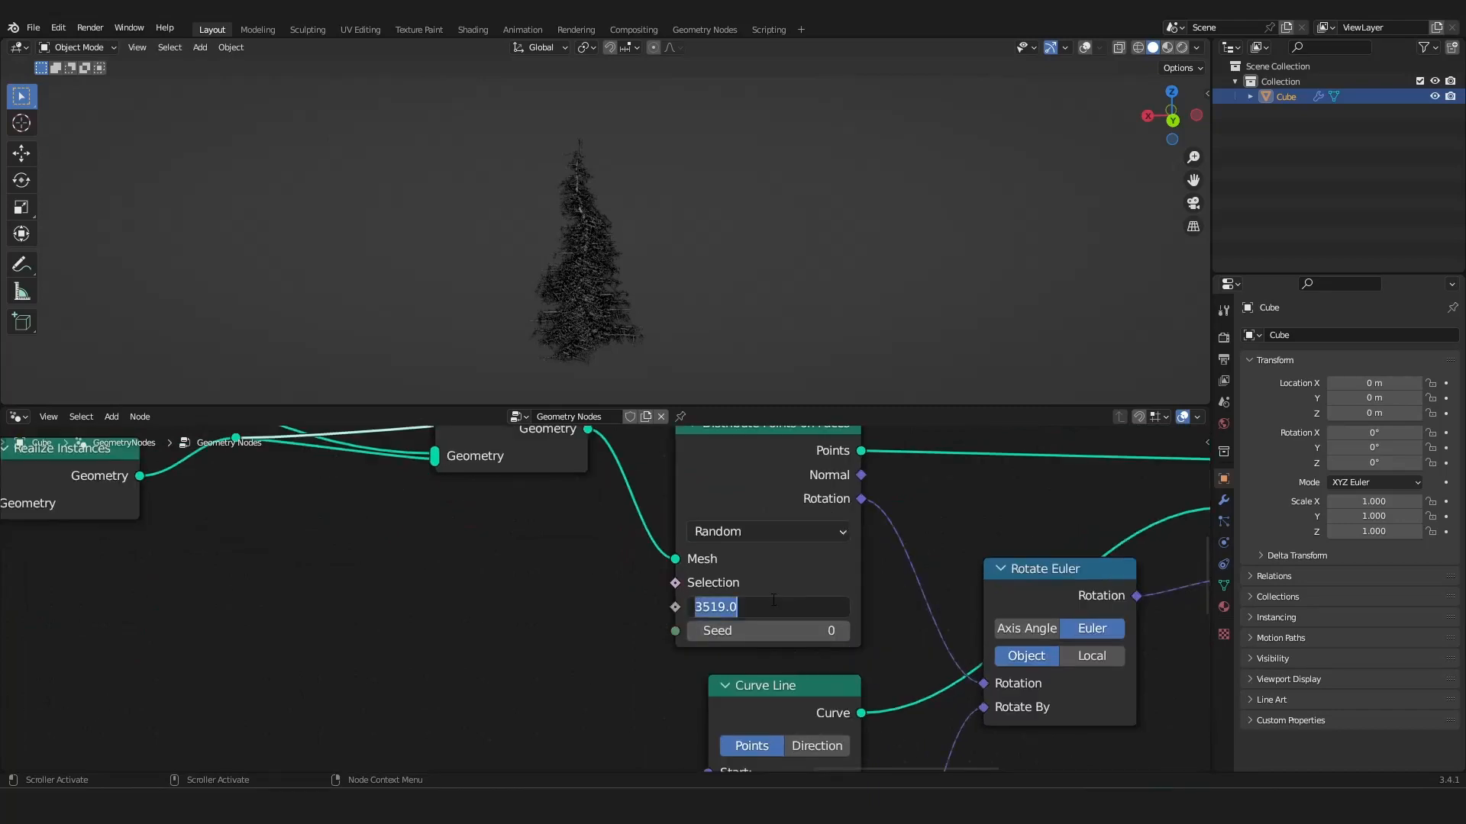
{"action": "key", "text": "Return"}
{"action": "scroll", "coordinate": [1019, 295], "scroll_direction": "up", "scroll_amount": 6}
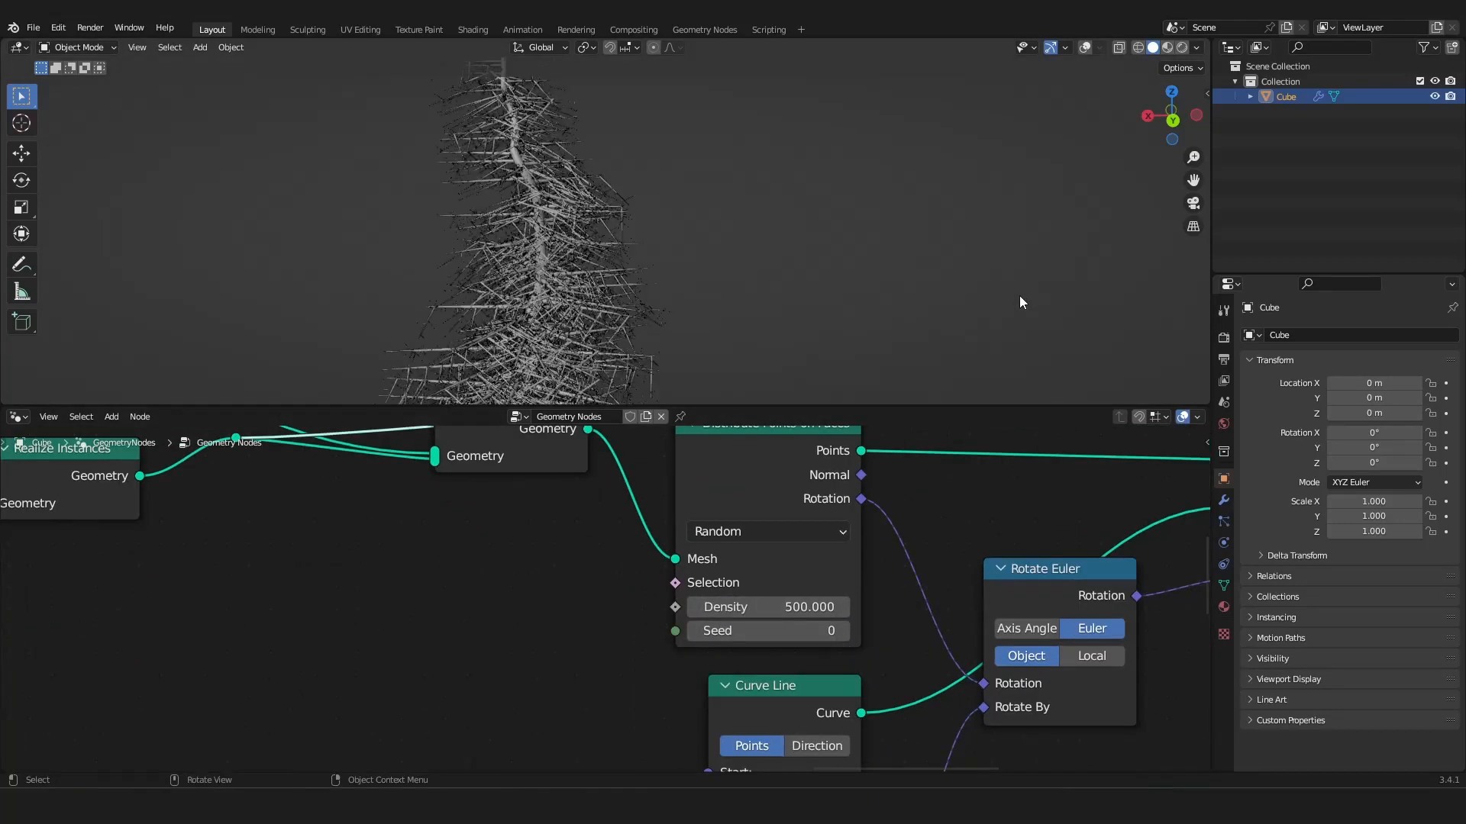
{"action": "scroll", "coordinate": [736, 194], "scroll_direction": "up", "scroll_amount": 4}
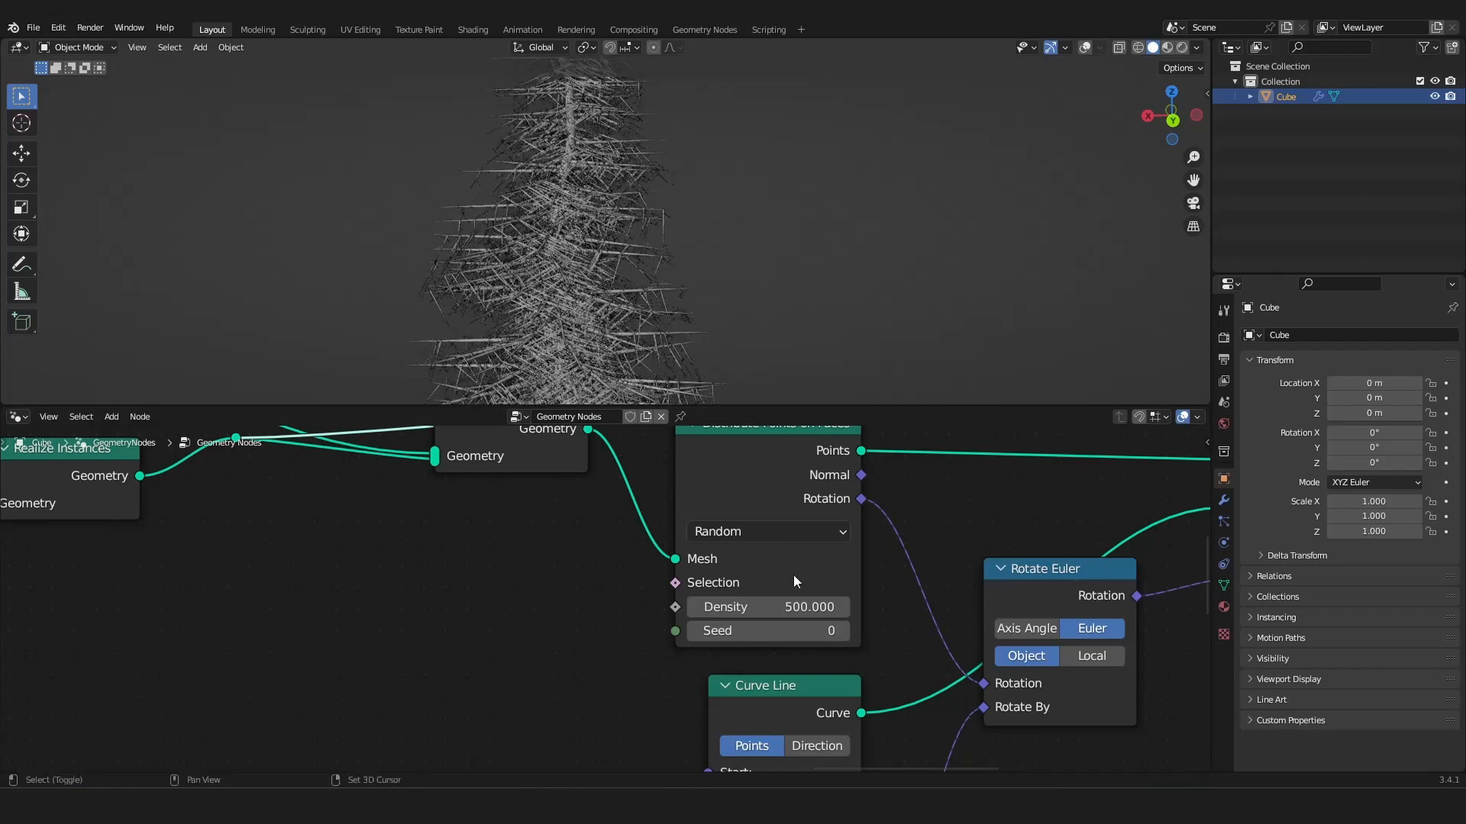
Set the needle Density in Distribute Points on Faces to 50 and inspect the whole tree up close and from afar.
{"action": "key", "text": "Return"}
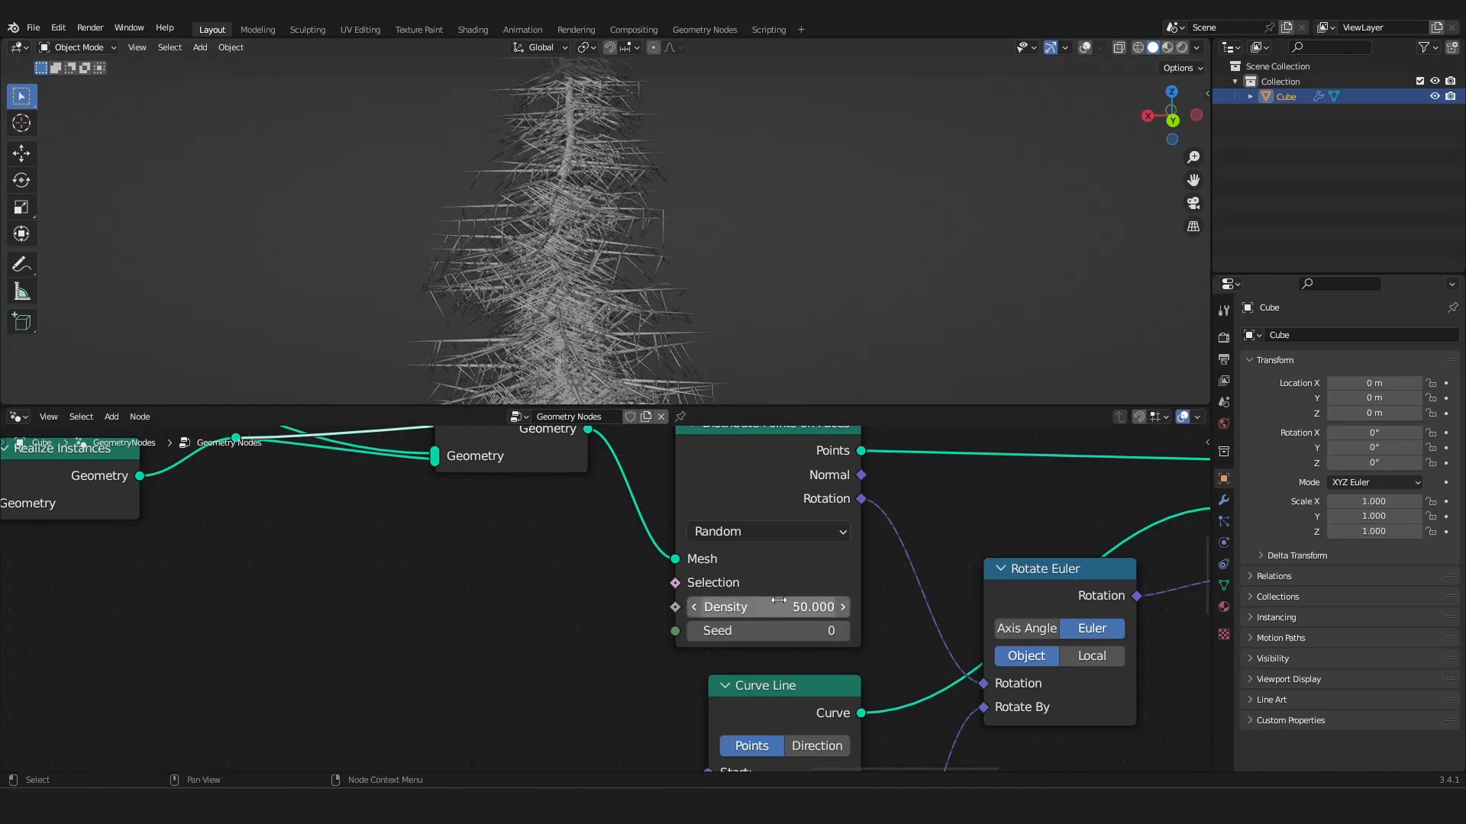
{"action": "scroll", "coordinate": [734, 169], "scroll_direction": "down", "scroll_amount": 6}
{"action": "middle_click_drag", "start_coordinate": [706, 191], "coordinate": [647, 184]}
{"action": "scroll", "coordinate": [664, 214], "scroll_direction": "up", "scroll_amount": 8}
{"action": "scroll", "coordinate": [735, 300], "scroll_direction": "down", "scroll_amount": 8}
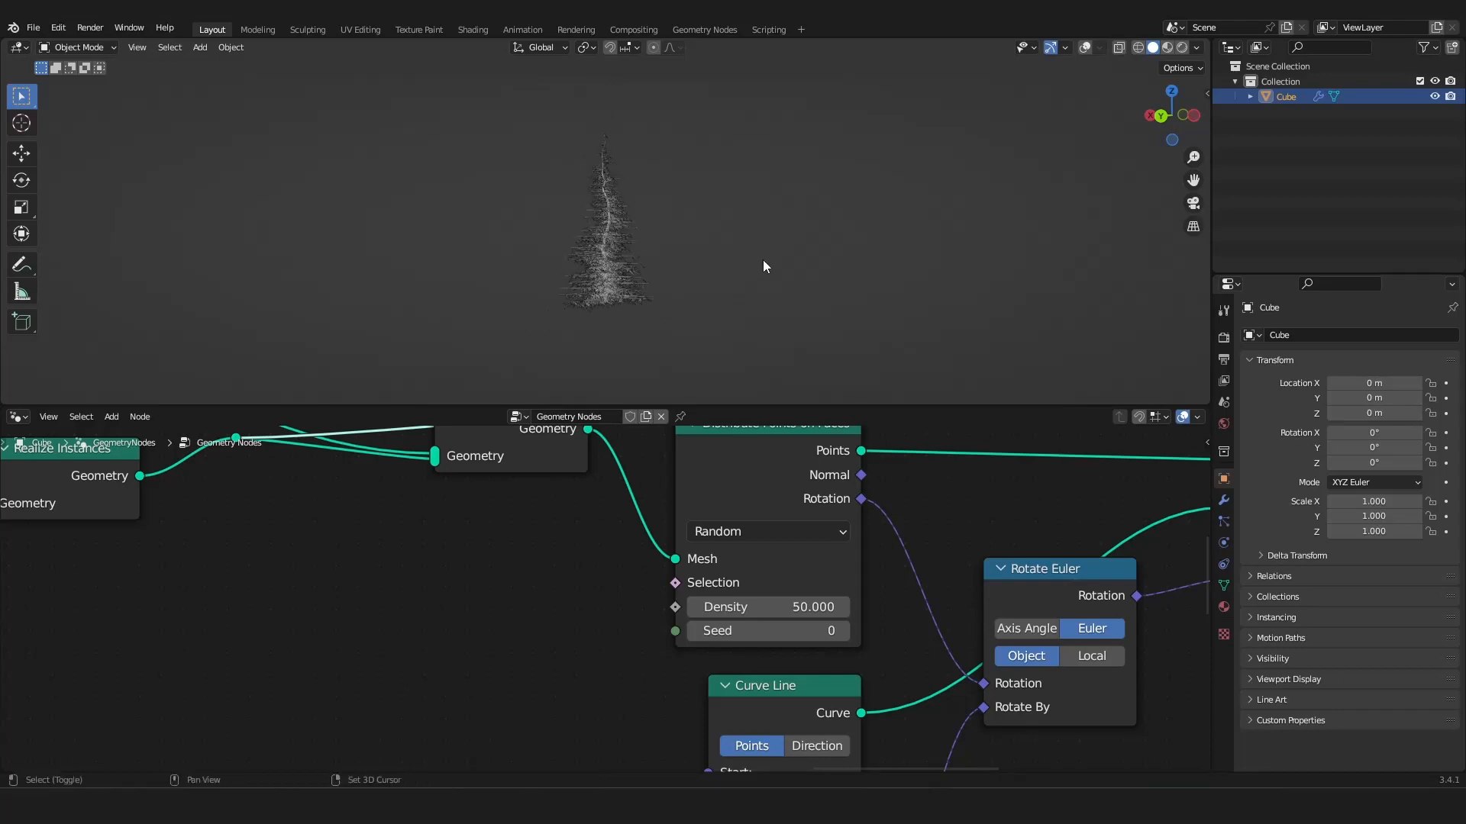
{"action": "scroll", "coordinate": [762, 259], "scroll_direction": "up", "scroll_amount": 5}
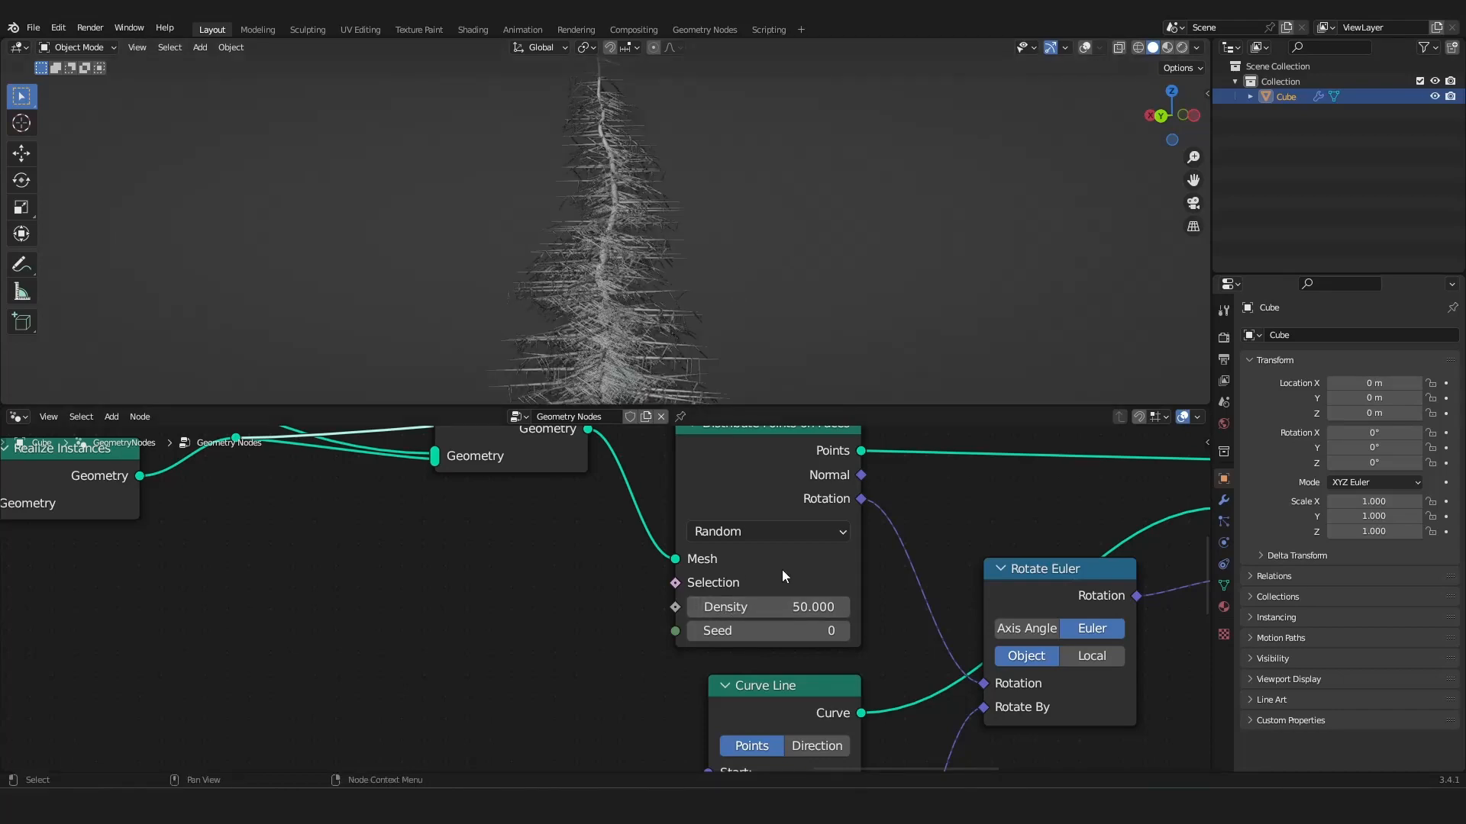
Move the Join Geometry node that feeds the needle point distribution down, clear of the main node row.
{"action": "key", "text": "Home"}
{"action": "scroll", "coordinate": [784, 592], "scroll_direction": "down", "scroll_amount": 5}
{"action": "middle_click_drag", "start_coordinate": [783, 592], "coordinate": [600, 634]}
{"action": "scroll", "coordinate": [600, 635], "scroll_direction": "up", "scroll_amount": 4}
{"action": "scroll", "coordinate": [600, 634], "scroll_direction": "up", "scroll_amount": 1}
{"action": "middle_click_drag", "start_coordinate": [322, 616], "coordinate": [394, 575]}
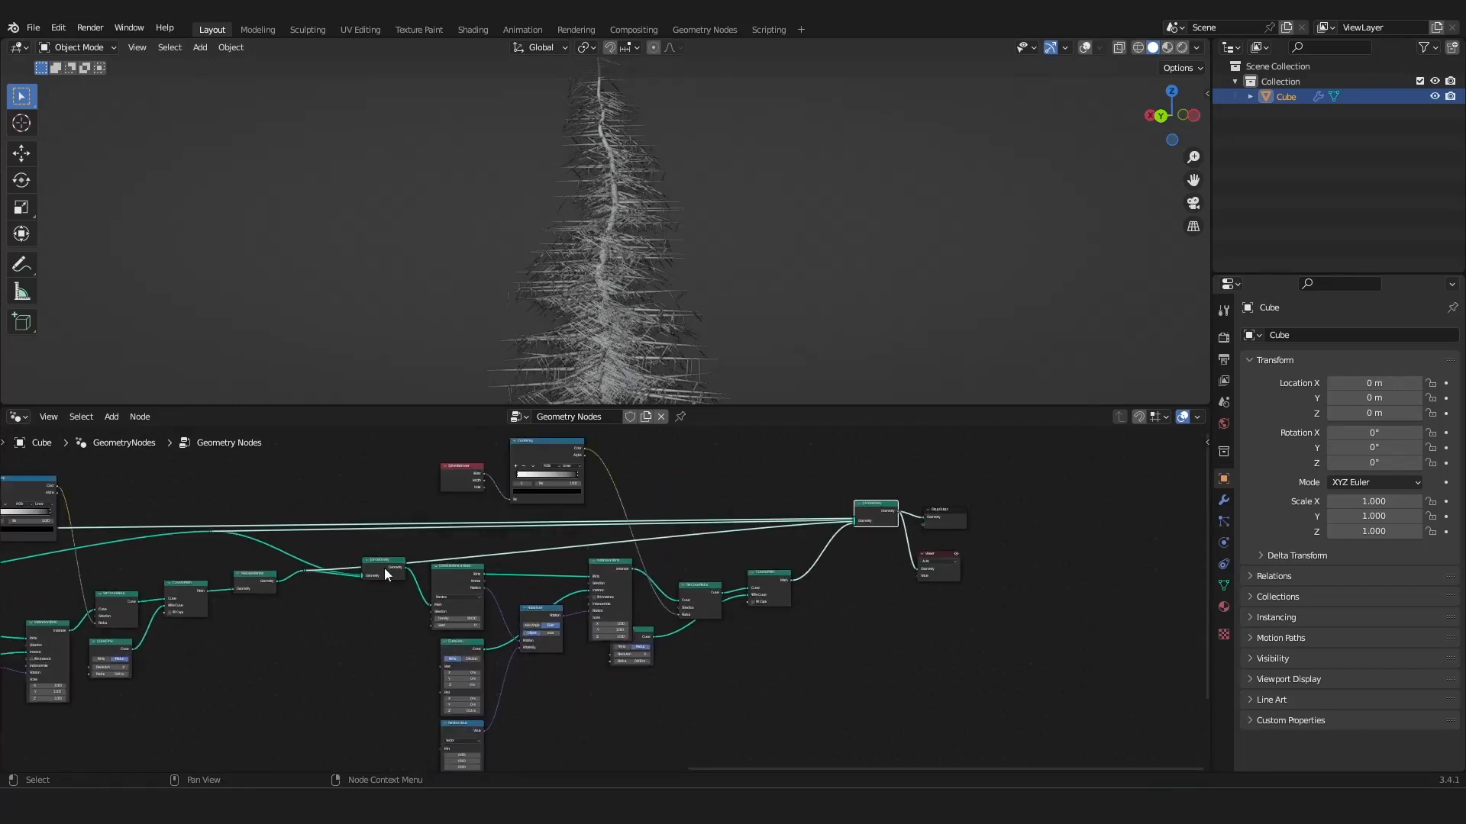
{"action": "left_click_drag", "start_coordinate": [385, 573], "coordinate": [357, 672]}
Add a Convex Hull node below the needle nodes, feed it from Join Geometry, and preview the hull around the tree.
{"action": "scroll", "coordinate": [398, 678], "scroll_direction": "down", "scroll_amount": 4}
{"action": "middle_click_drag", "start_coordinate": [403, 659], "coordinate": [428, 526]}
{"action": "scroll", "coordinate": [423, 547], "scroll_direction": "up", "scroll_amount": 6}
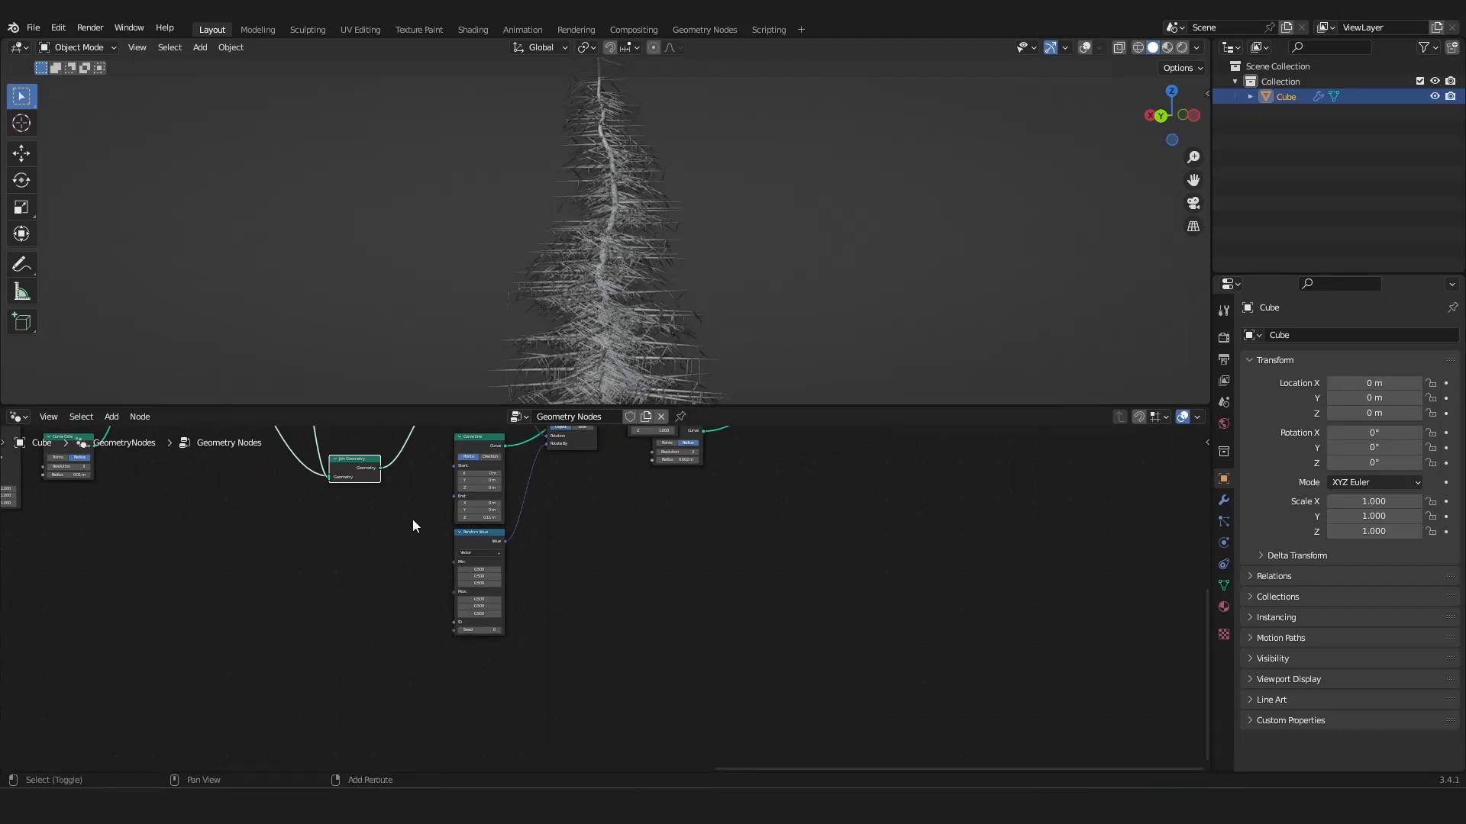
{"action": "key", "text": "shift+a"}
{"action": "mouse_move", "coordinate": [403, 526]}
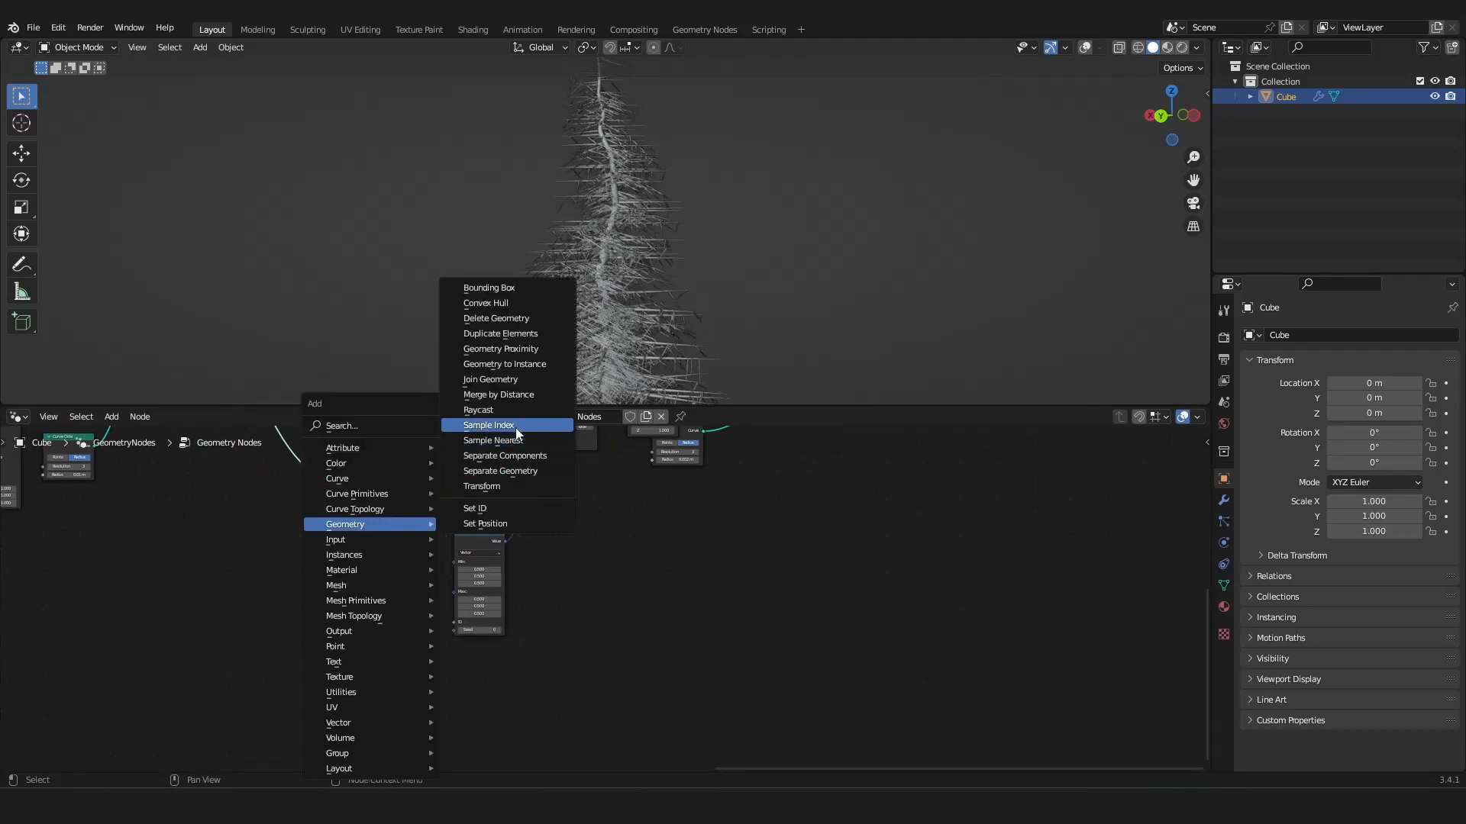
{"action": "left_click", "coordinate": [515, 303]}
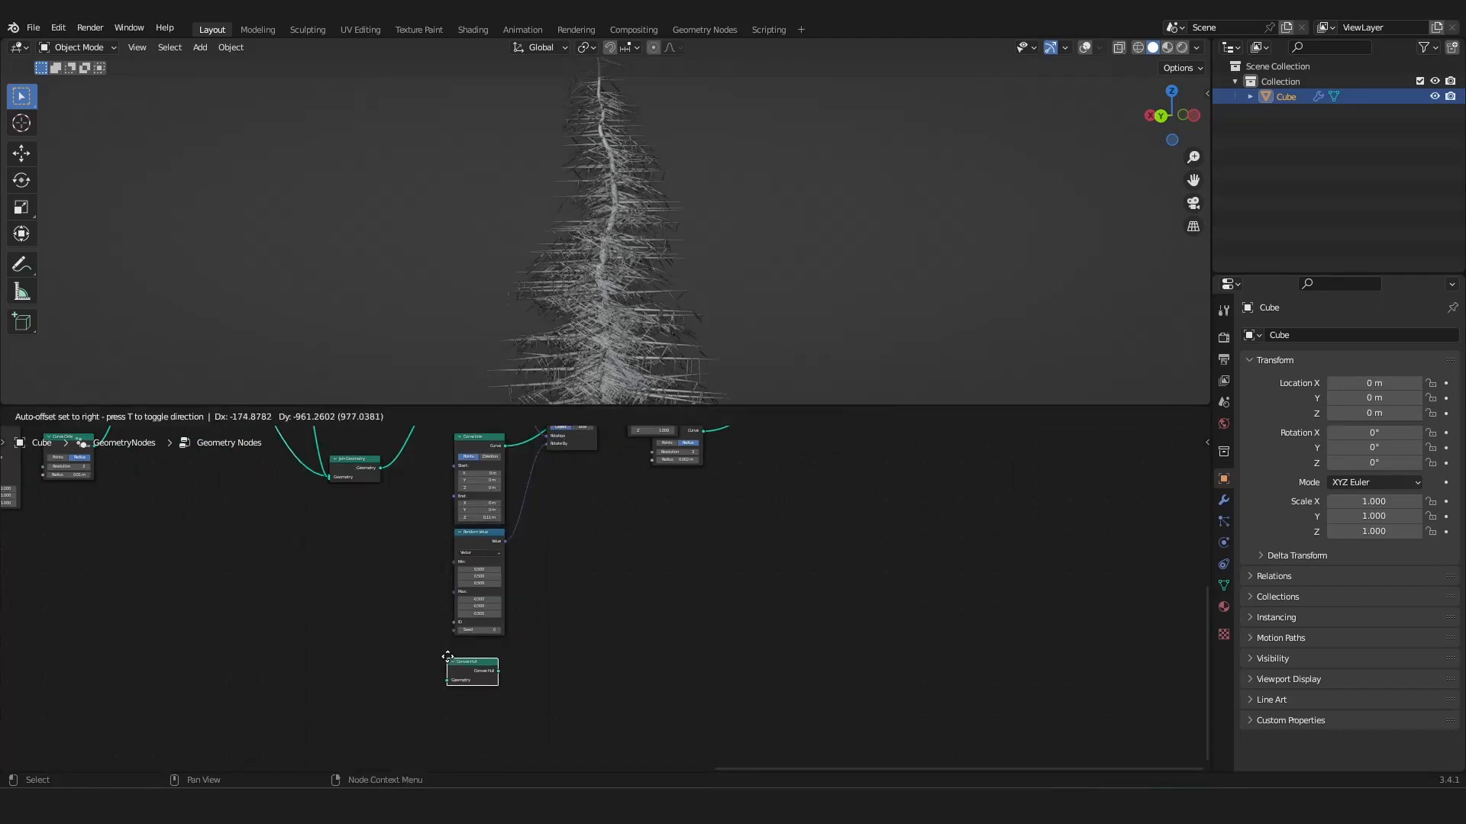
{"action": "left_click", "coordinate": [472, 669]}
{"action": "left_click_drag", "start_coordinate": [380, 467], "coordinate": [452, 680]}
{"action": "left_click", "coordinate": [474, 657], "text": "ctrl+shift"}
{"action": "scroll", "coordinate": [649, 305], "scroll_direction": "down", "scroll_amount": 4}
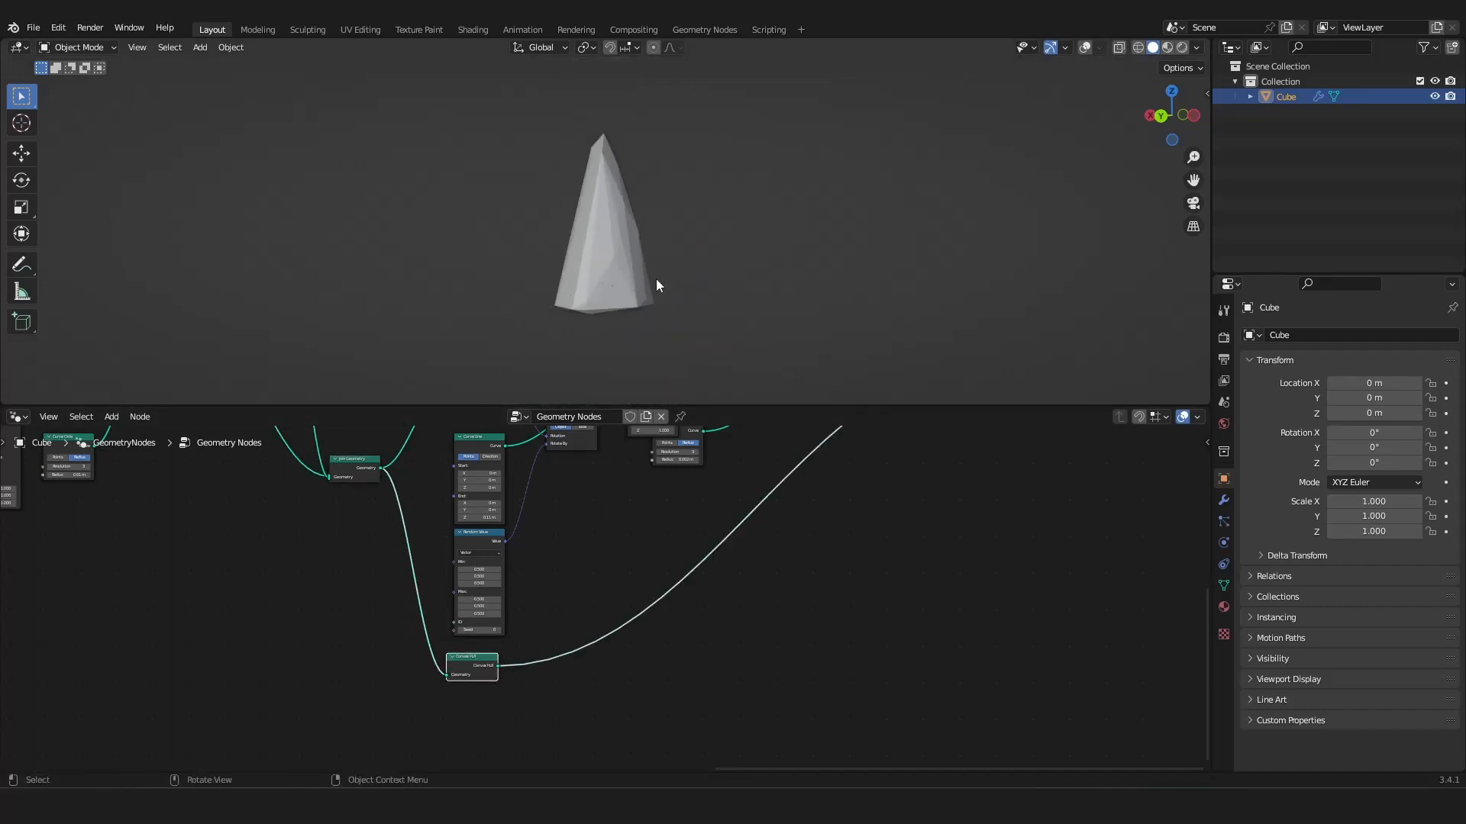
{"action": "middle_click_drag", "start_coordinate": [656, 278], "coordinate": [424, 282]}
{"action": "middle_click_drag", "start_coordinate": [424, 282], "coordinate": [527, 285]}
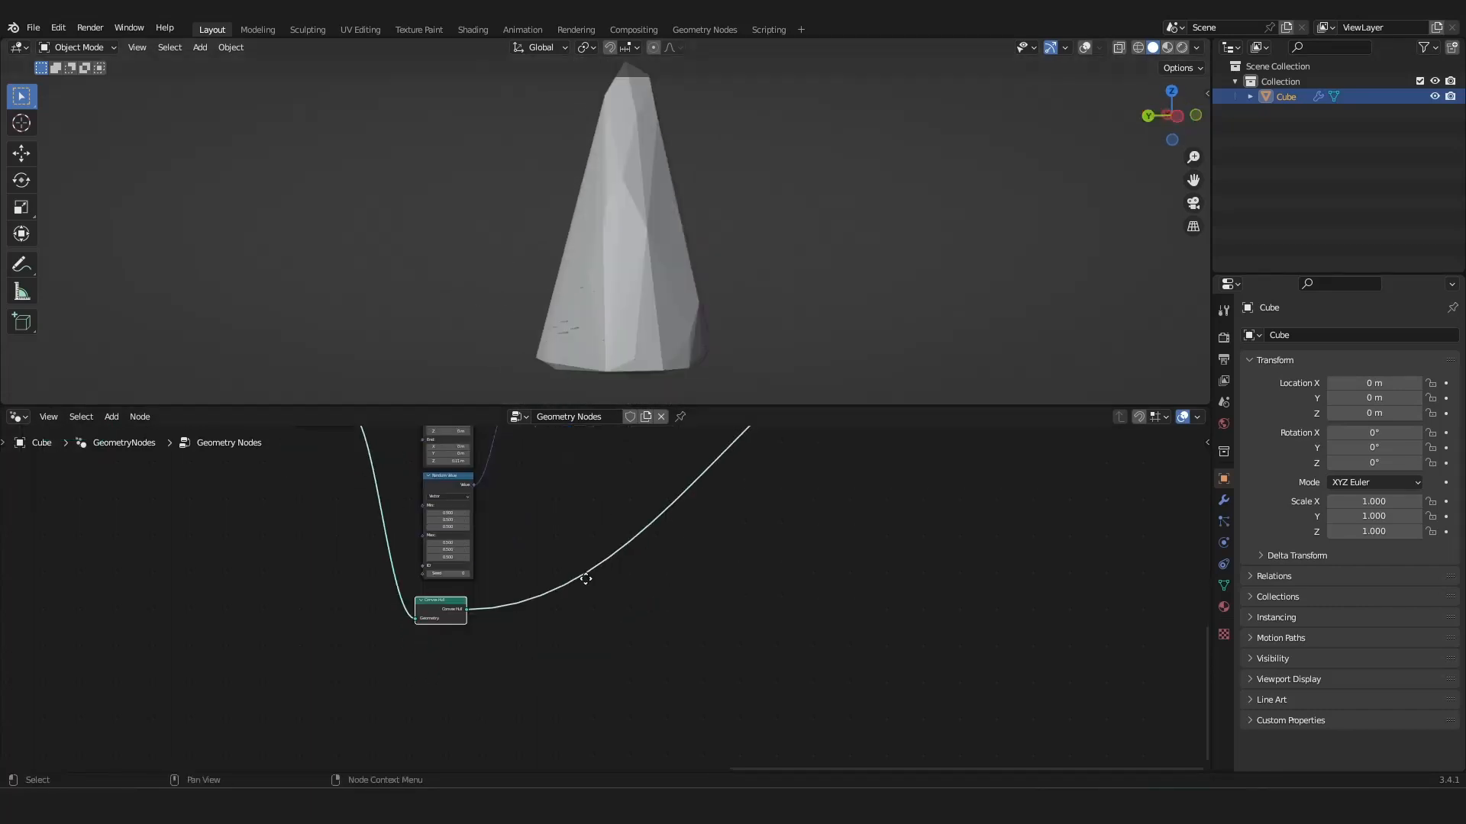
Add a Curve Spiral node directly below the Convex Hull node.
{"action": "scroll", "coordinate": [585, 579], "scroll_direction": "up", "scroll_amount": 5}
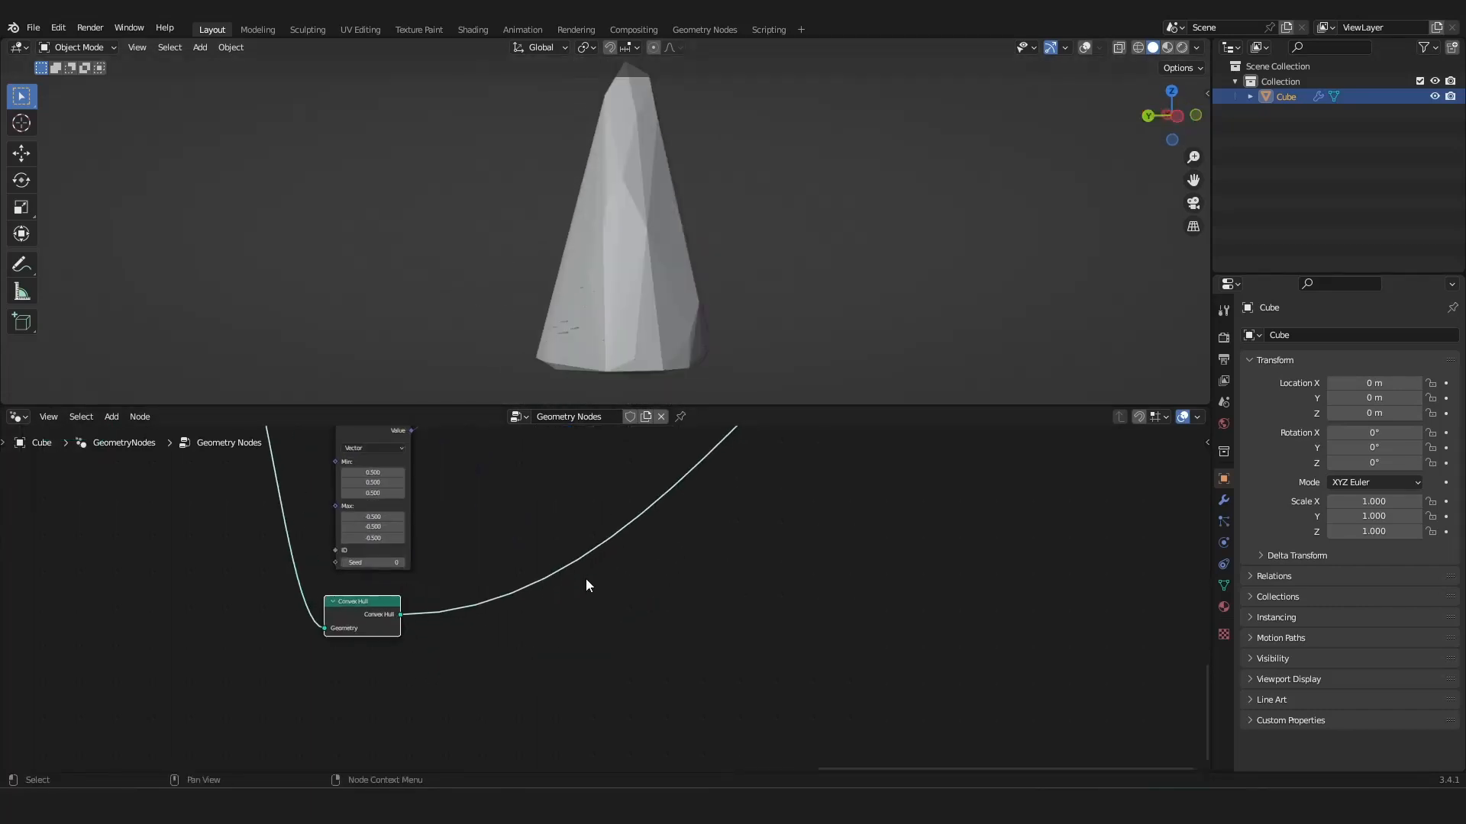
{"action": "key", "text": "shift+a"}
{"action": "mouse_move", "coordinate": [508, 493]}
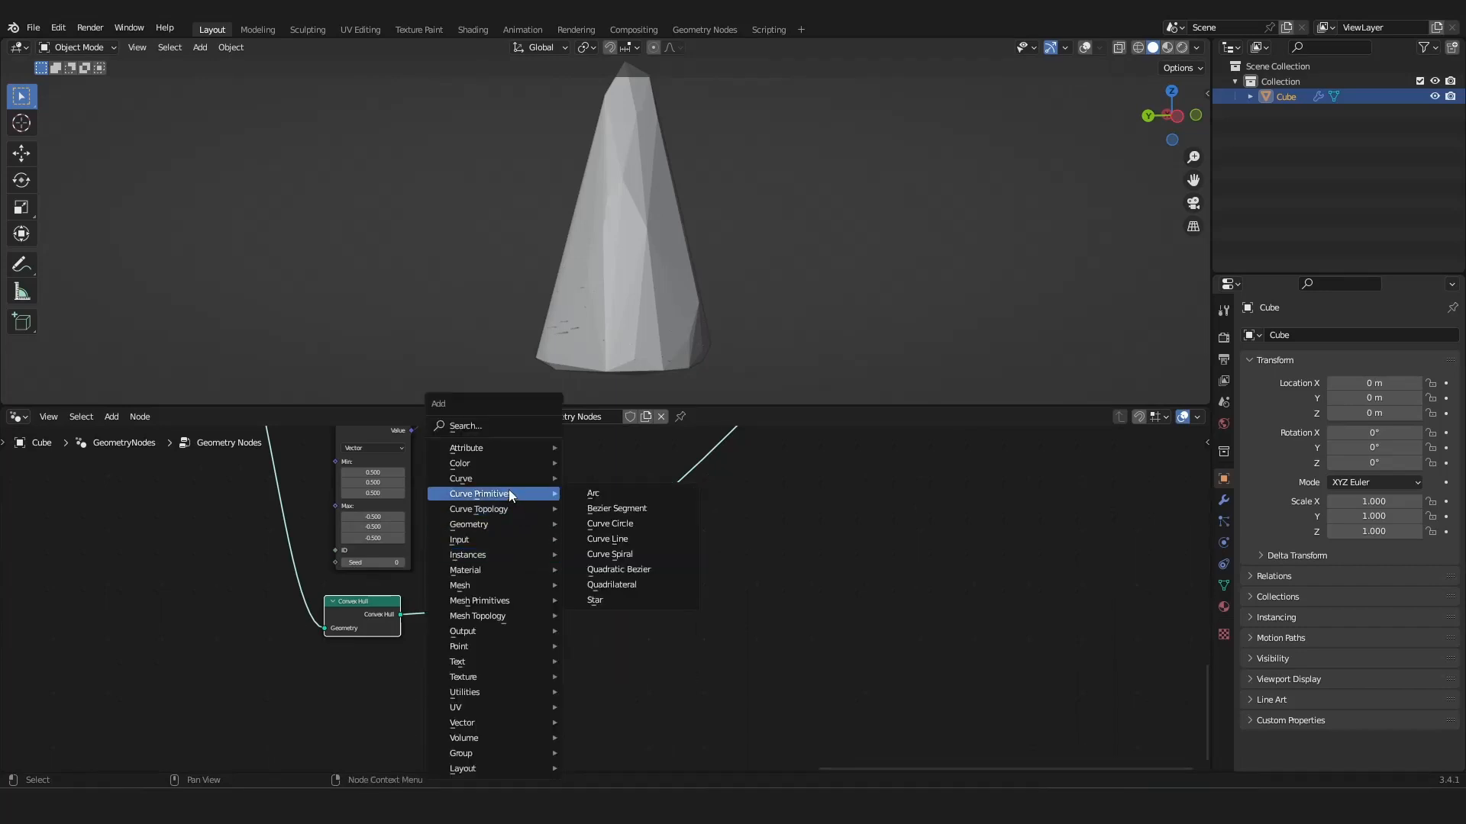
{"action": "left_click", "coordinate": [620, 554]}
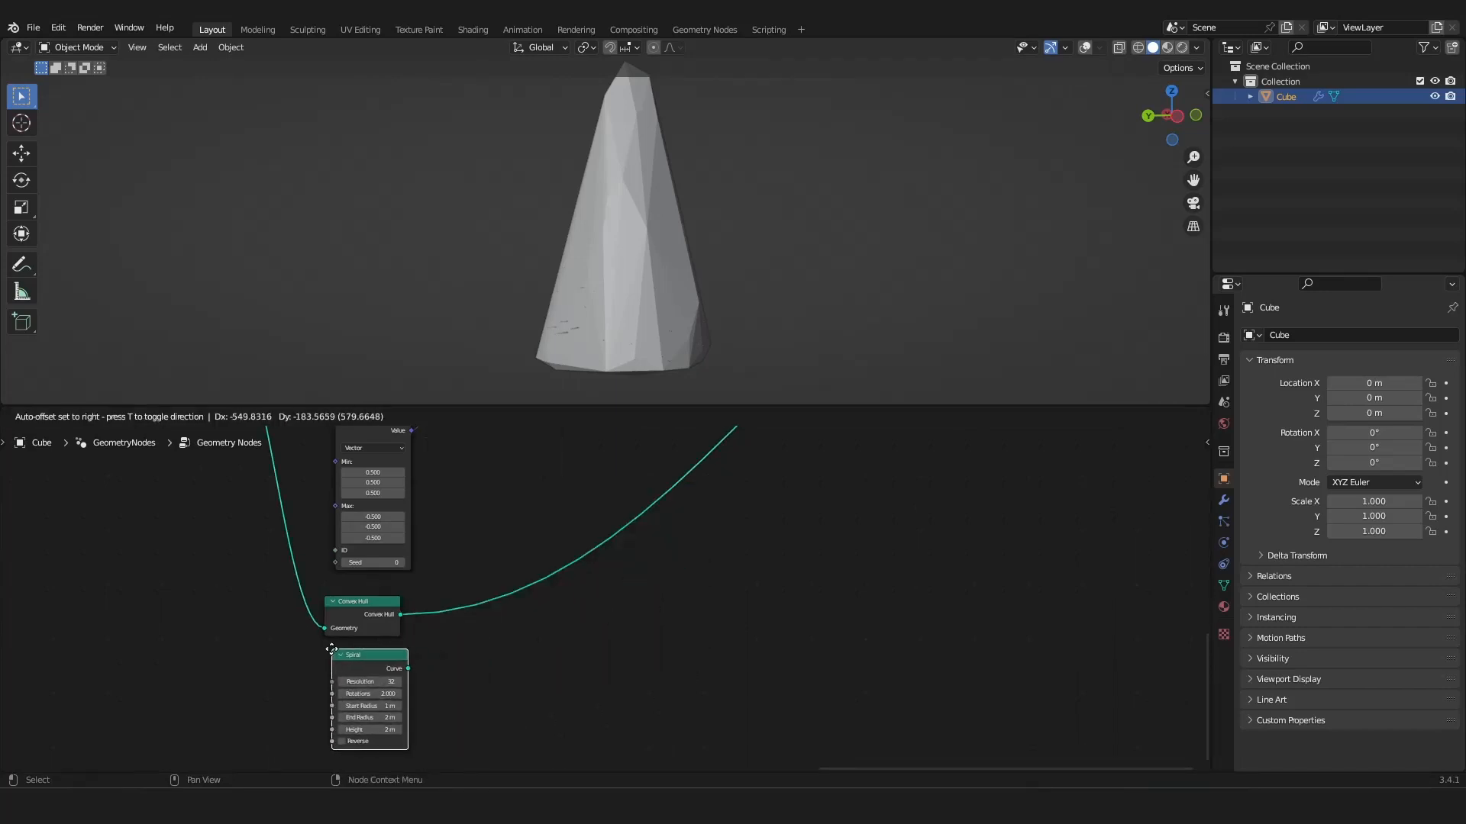
{"action": "left_click", "coordinate": [325, 654]}
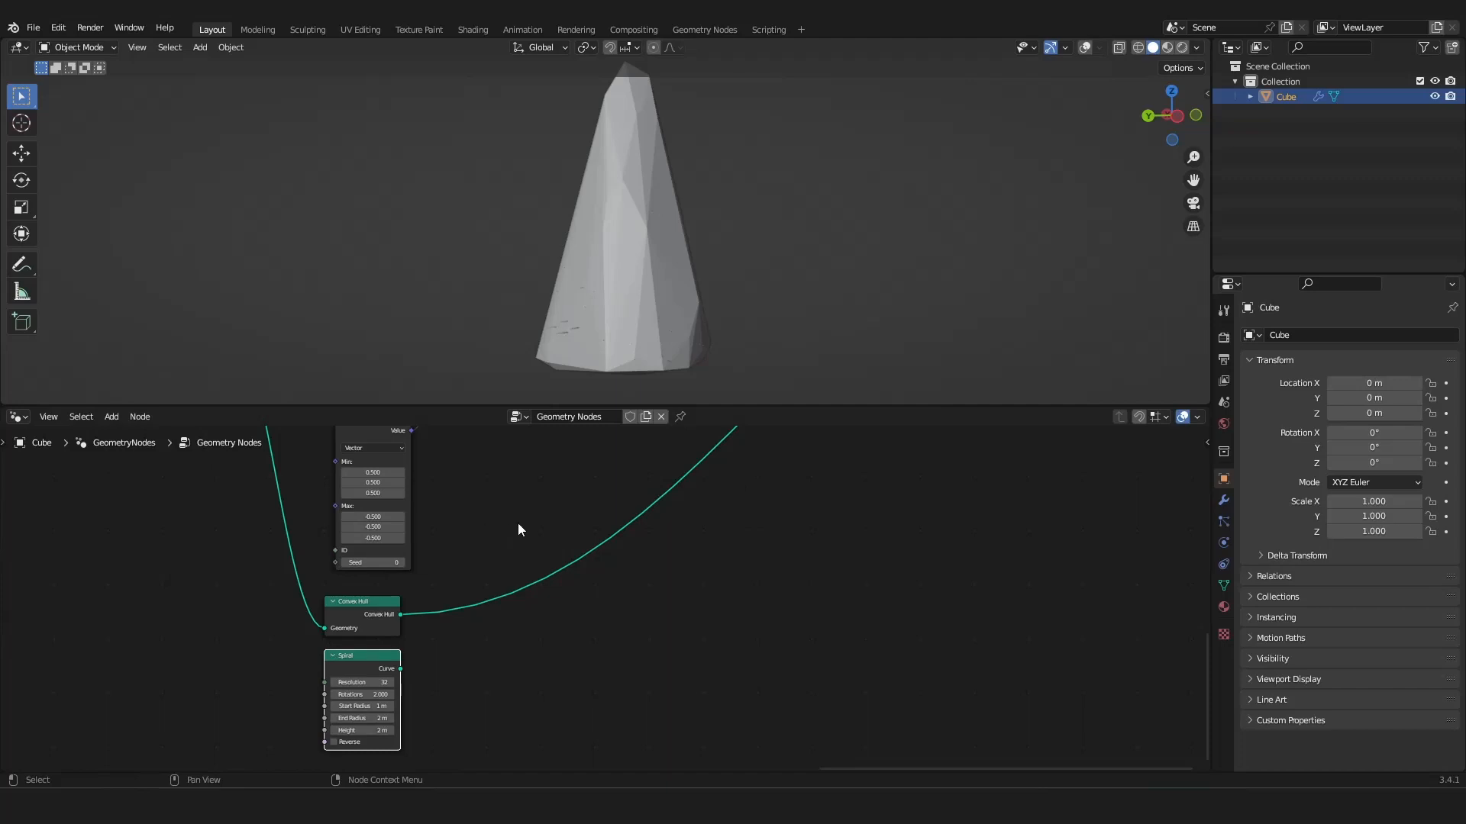
Add a Geometry Proximity node after Convex Hull, with the hull connected to its Target input.
{"action": "key", "text": "shift+a"}
{"action": "mouse_move", "coordinate": [518, 524]}
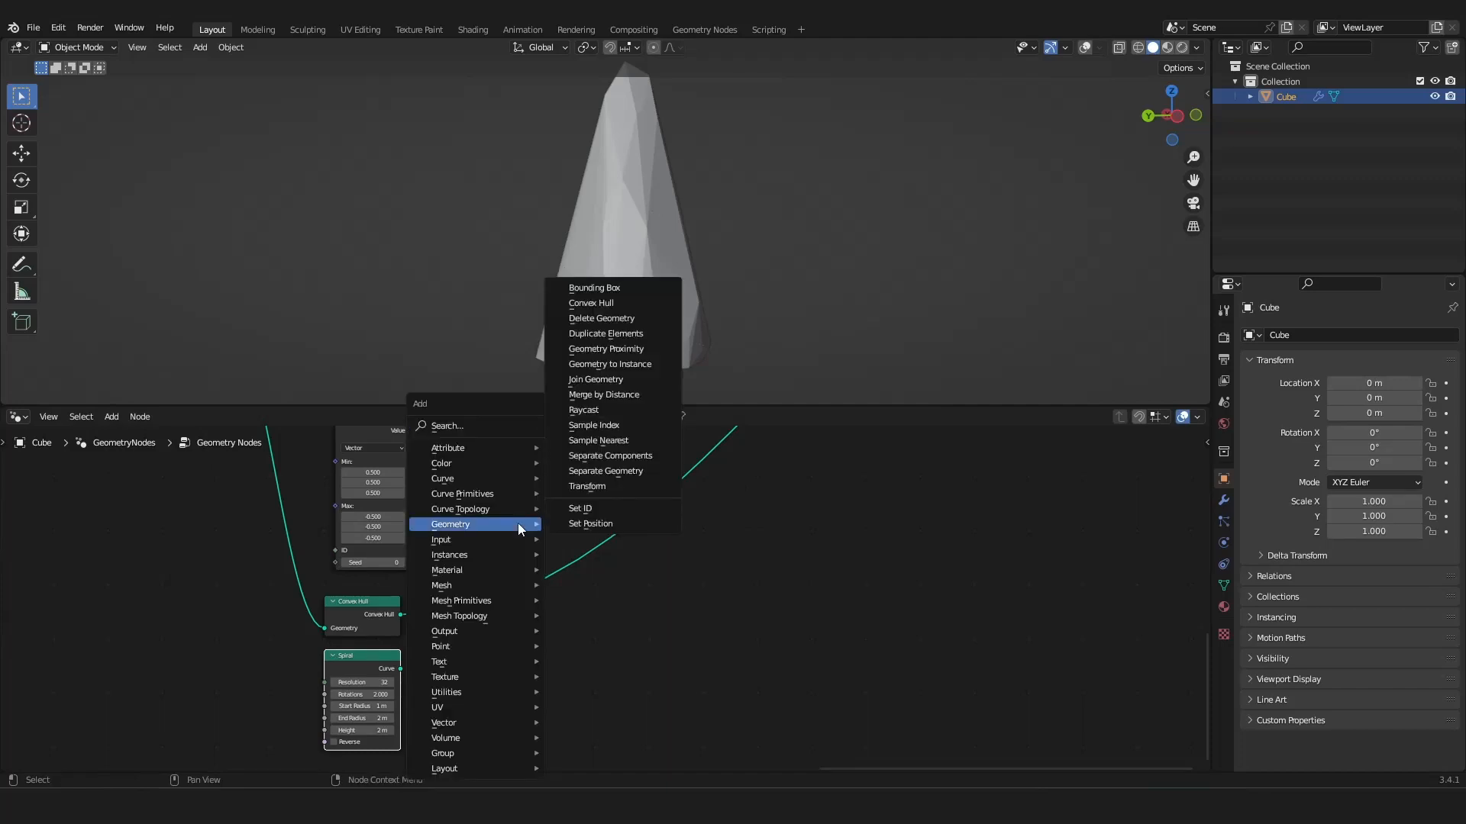
{"action": "left_click", "coordinate": [611, 353]}
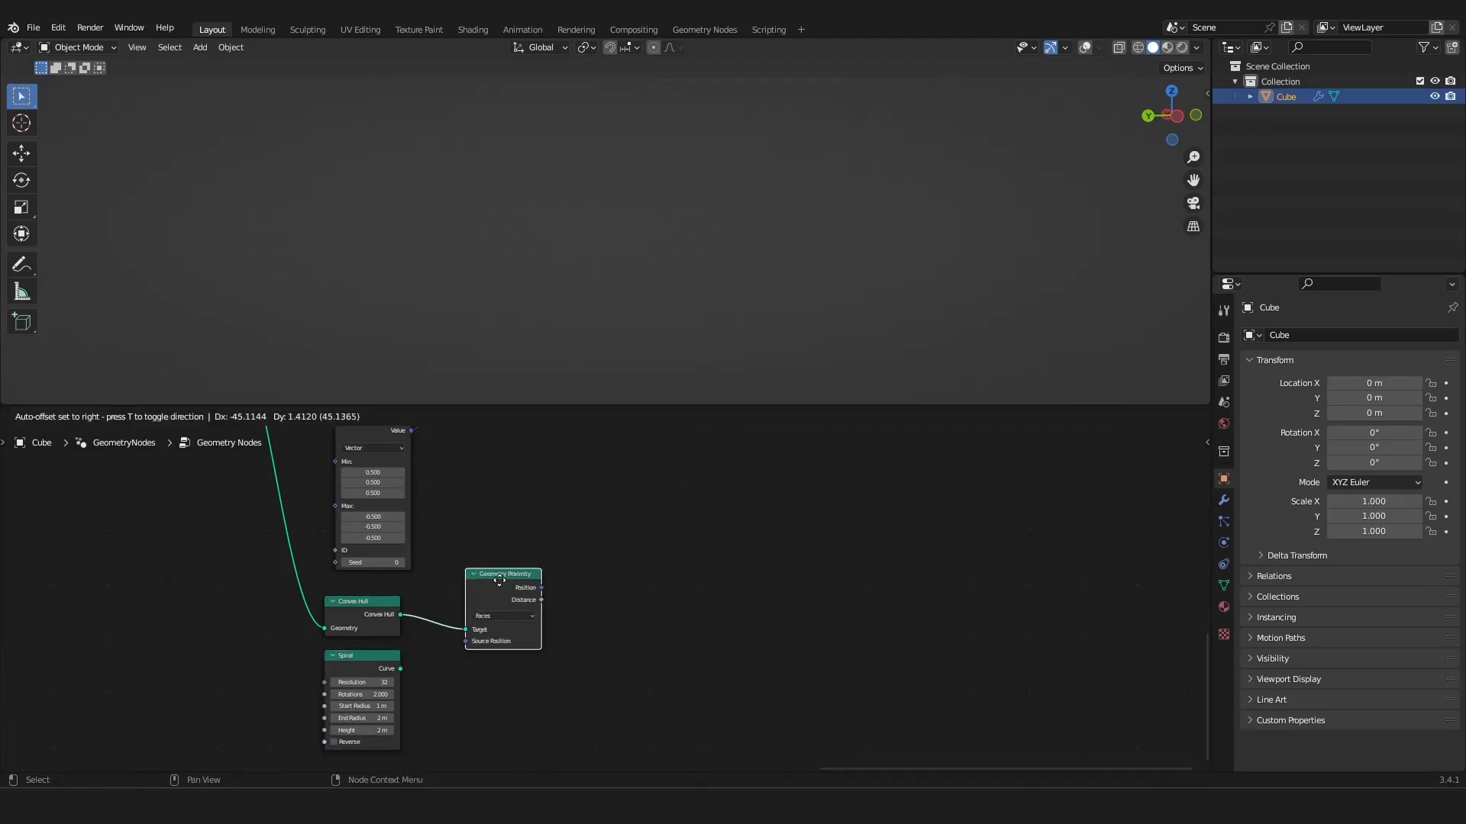
{"action": "left_click", "coordinate": [499, 576]}
{"action": "right_click", "coordinate": [622, 575]}
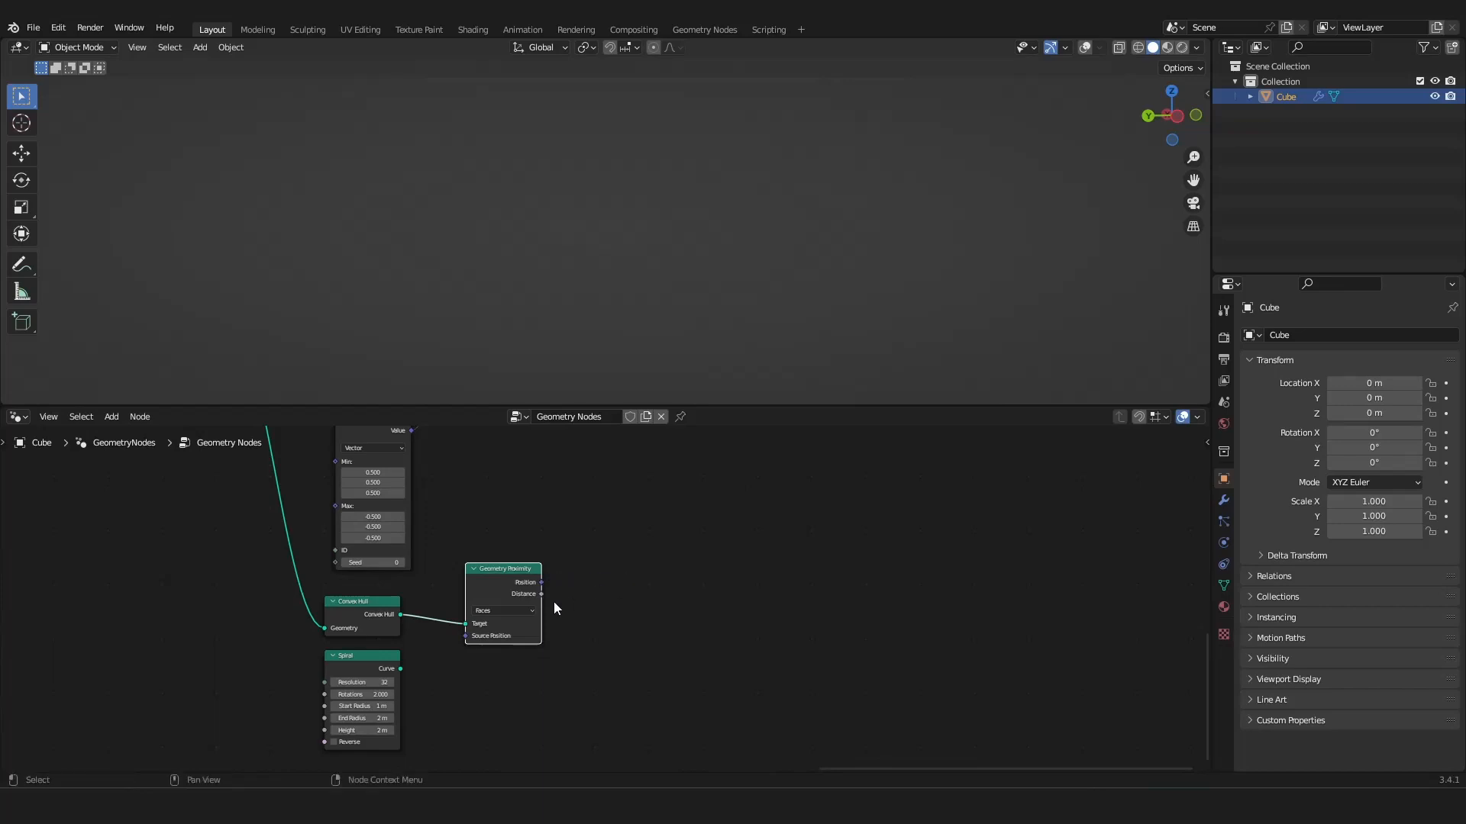
{"action": "mouse_move", "coordinate": [364, 603]}
{"action": "left_mouse_down"}
{"action": "mouse_move", "coordinate": [372, 622]}
{"action": "mouse_move", "coordinate": [381, 576]}
{"action": "mouse_move", "coordinate": [365, 604]}
{"action": "left_mouse_up"}
{"action": "right_click", "coordinate": [365, 605]}
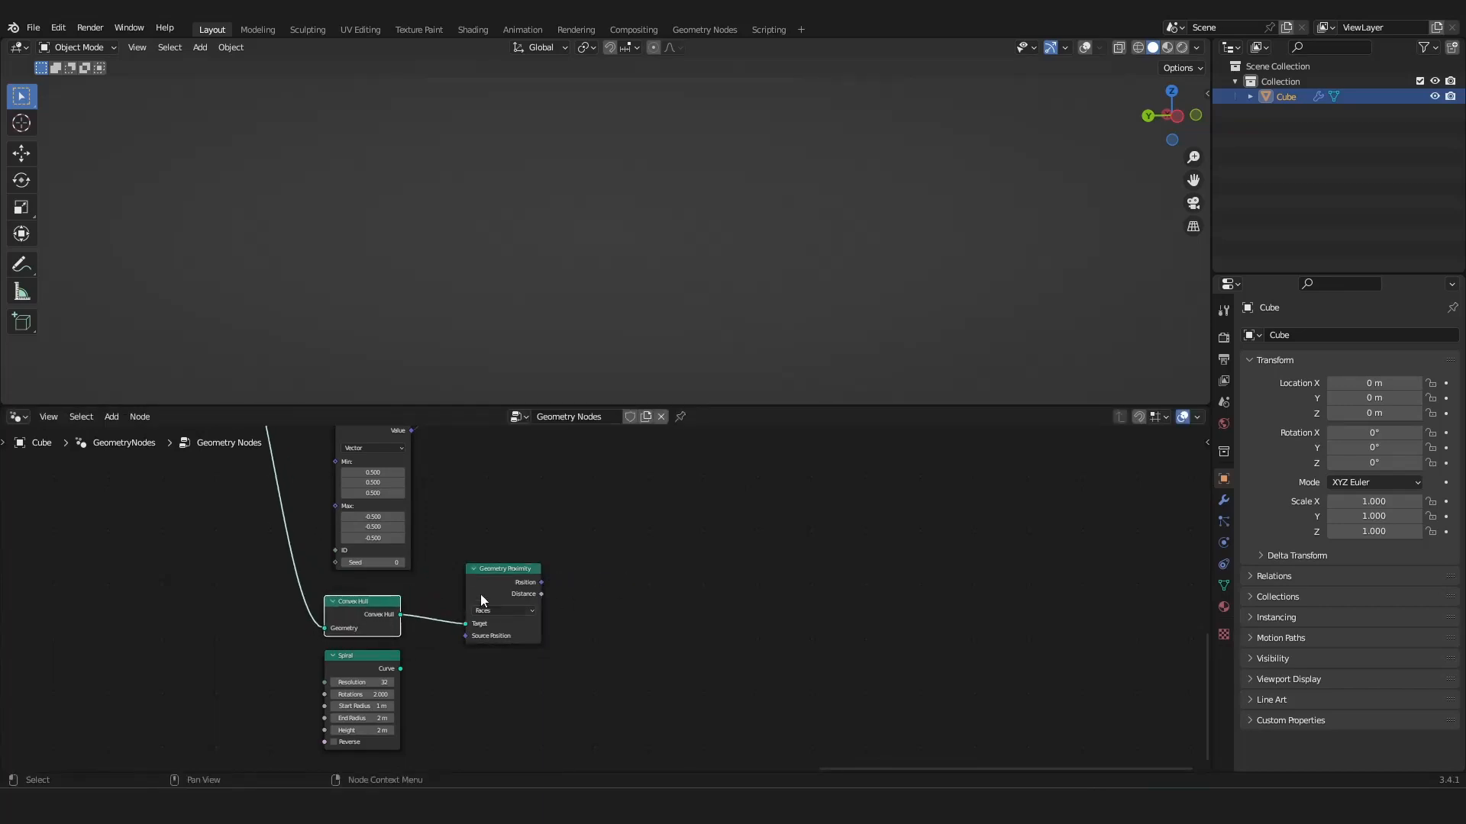
Add a Set Position node beyond the Geometry Proximity node.
{"action": "scroll", "coordinate": [438, 611], "scroll_direction": "down", "scroll_amount": 3}
{"action": "middle_click_drag", "start_coordinate": [432, 625], "coordinate": [417, 595]}
{"action": "scroll", "coordinate": [427, 542], "scroll_direction": "up", "scroll_amount": 5}
{"action": "key", "text": "shift+a"}
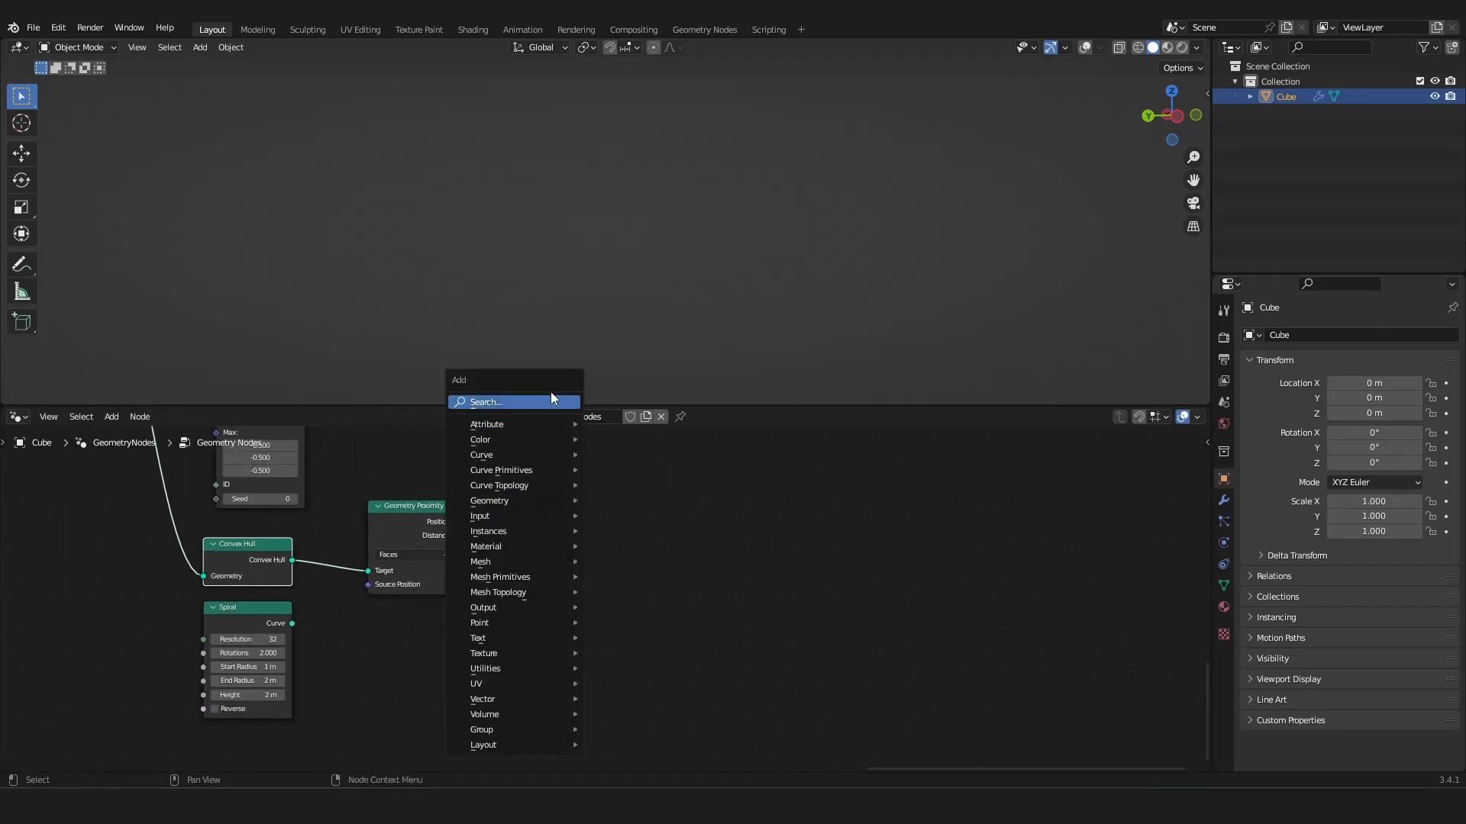
{"action": "left_click", "coordinate": [551, 391]}
{"action": "type", "text": "set"}
{"action": "left_click", "coordinate": [603, 450]}
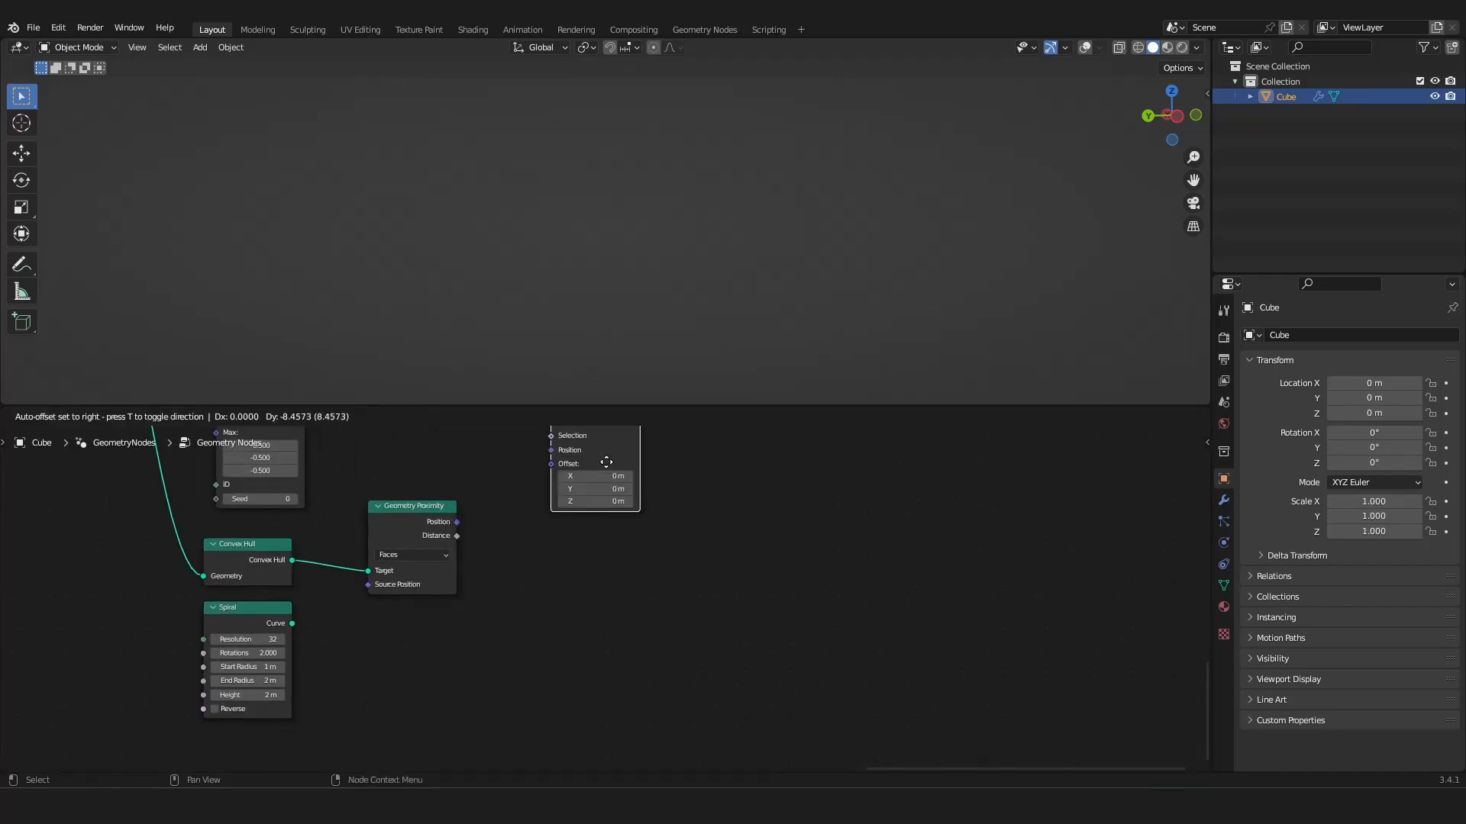
{"action": "left_click", "coordinate": [591, 581]}
Connect the Spiral curve to Set Position's Geometry input and Geometry Proximity's Position output to its Position input.
{"action": "left_click_drag", "start_coordinate": [281, 624], "coordinate": [442, 601]}
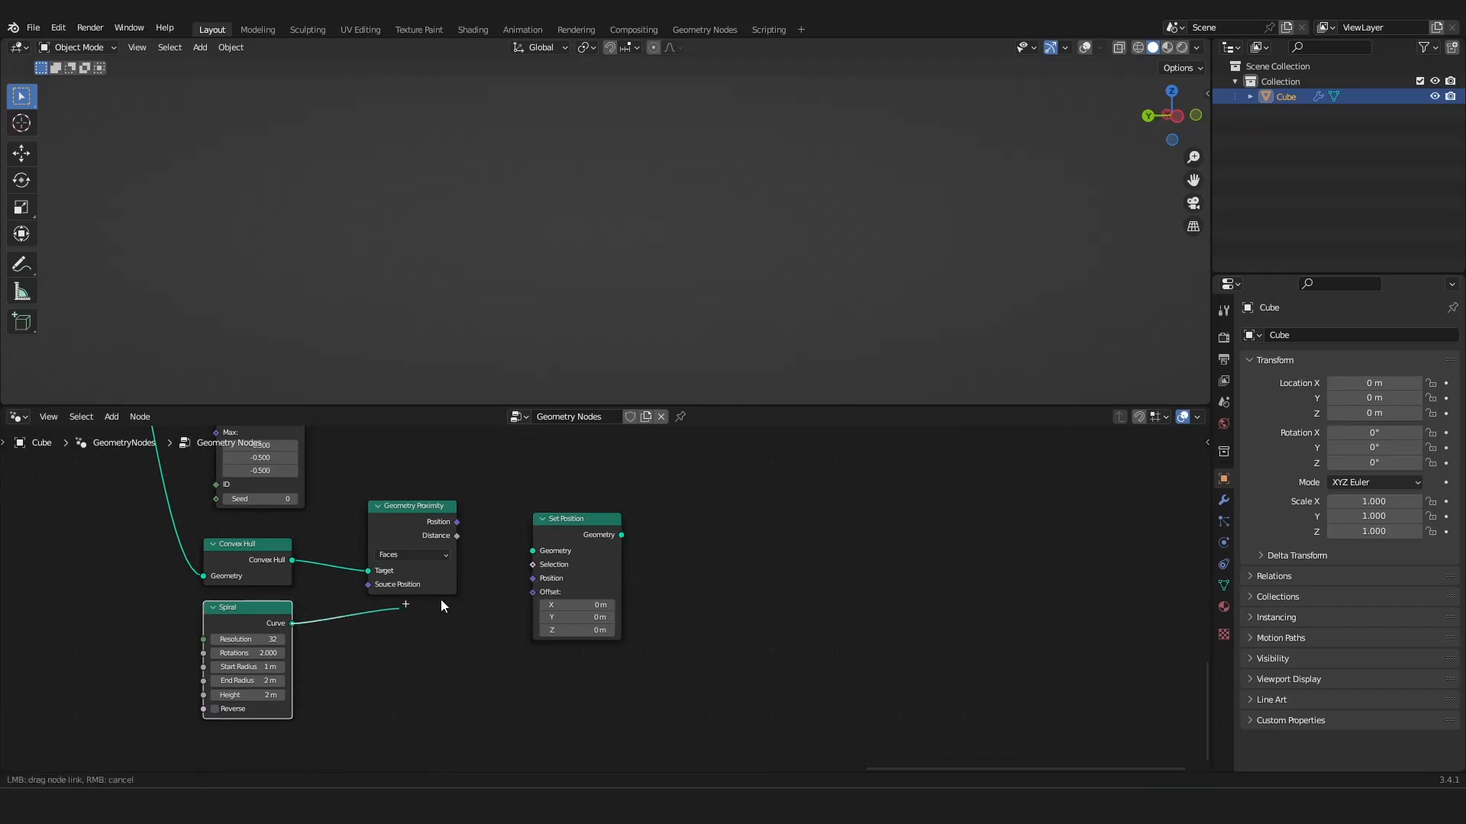
{"action": "left_click_drag", "start_coordinate": [538, 552], "coordinate": [638, 552]}
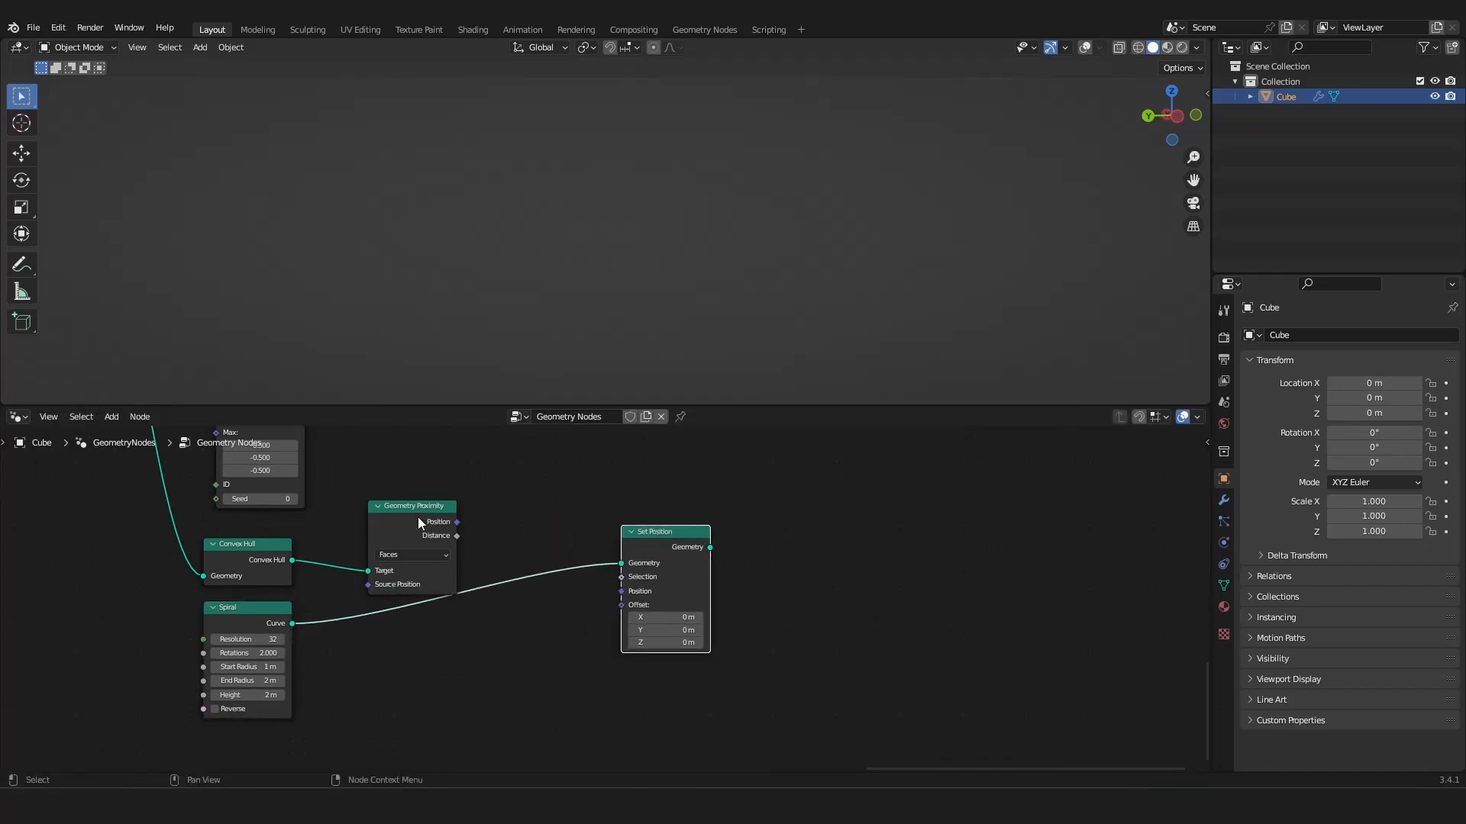
{"action": "left_click_drag", "start_coordinate": [452, 523], "coordinate": [621, 592]}
{"action": "left_click_drag", "start_coordinate": [258, 555], "coordinate": [268, 548]}
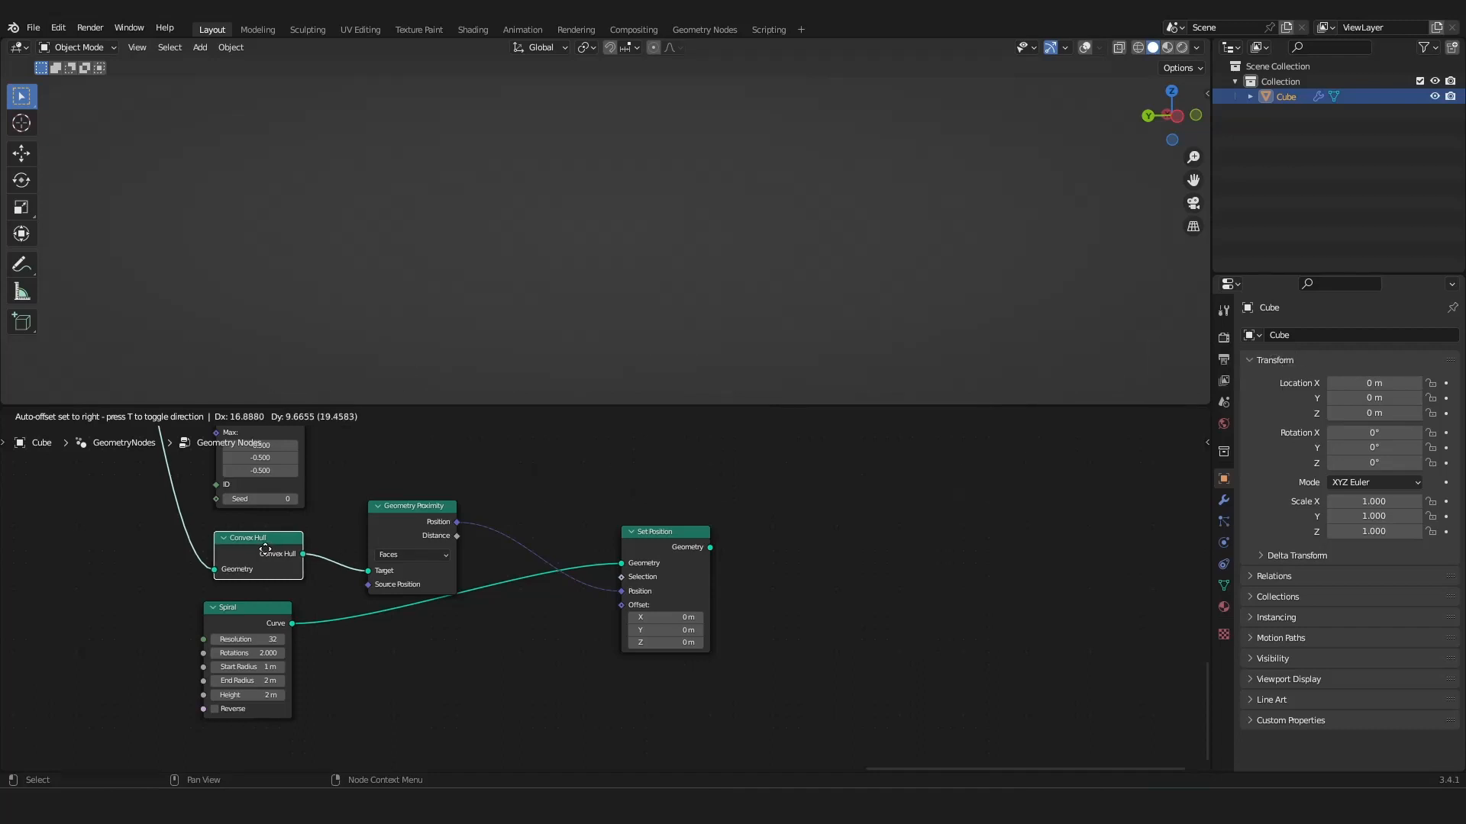
{"action": "key", "text": "Escape"}
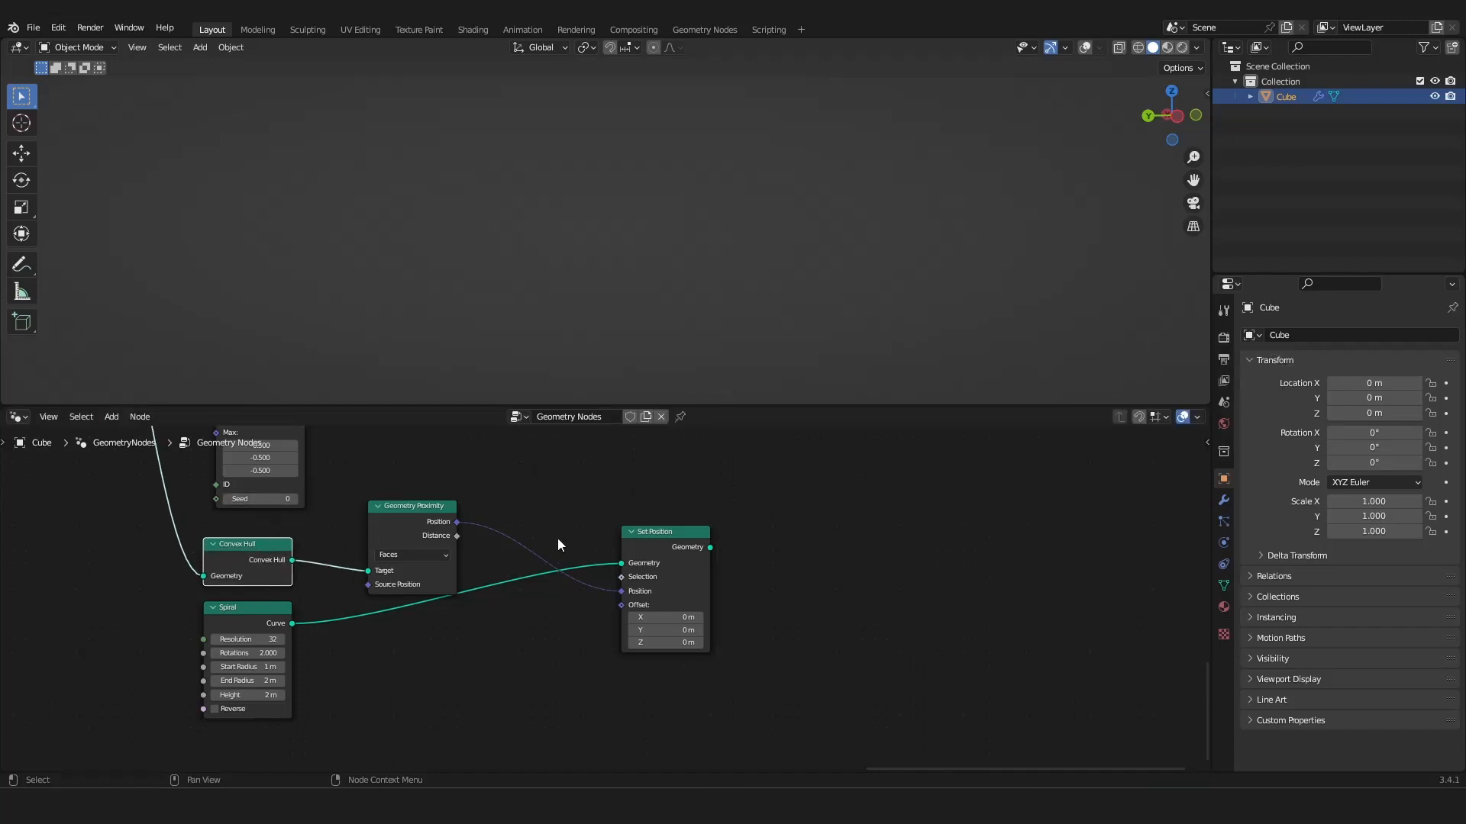
Preview the Set Position output and enable viewport overlays to display the spiral curve.
{"action": "scroll", "coordinate": [589, 553], "scroll_direction": "down", "scroll_amount": 5}
{"action": "middle_click_drag", "start_coordinate": [586, 550], "coordinate": [460, 553]}
{"action": "scroll", "coordinate": [500, 559], "scroll_direction": "up", "scroll_amount": 3}
{"action": "left_click", "coordinate": [526, 571], "text": "ctrl+shift"}
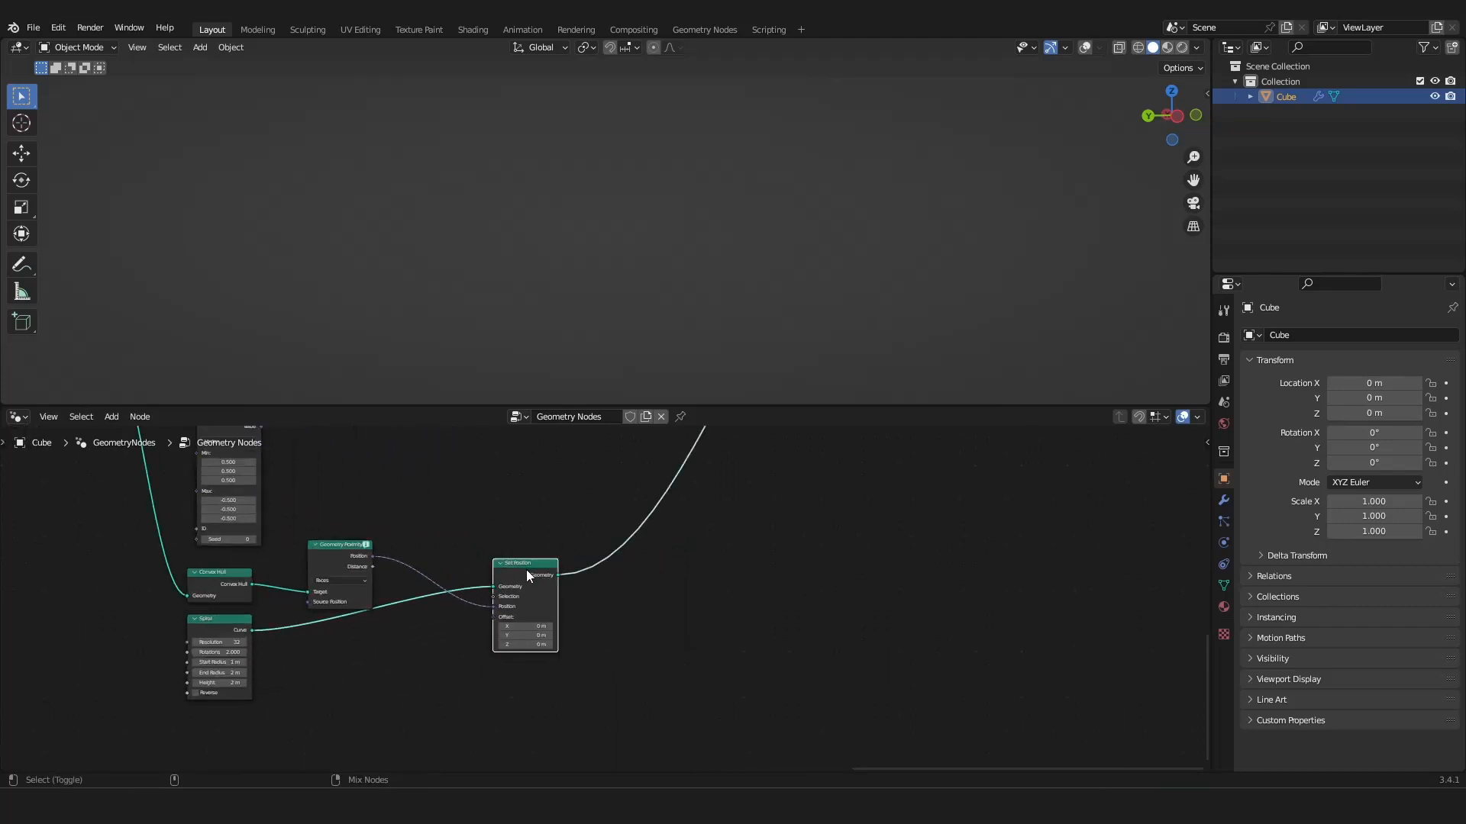
{"action": "left_click", "coordinate": [1084, 48]}
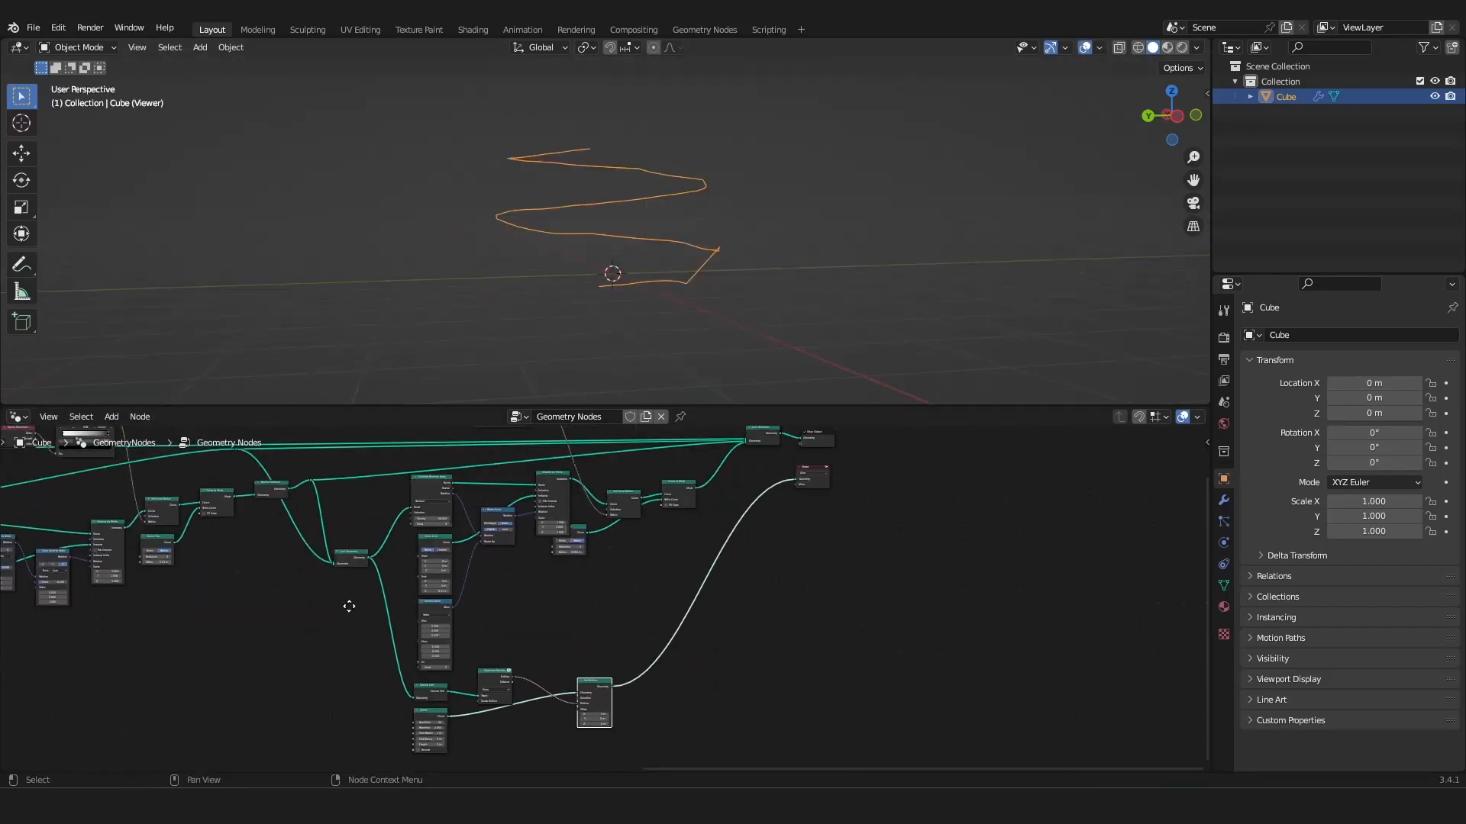
Set the Spiral node to resolution 21, 6 rotations, end radius 1.56 m and height 6.8 m, and inspect the curve.
{"action": "middle_click_drag", "start_coordinate": [346, 606], "coordinate": [350, 687]}
{"action": "middle_click_drag", "start_coordinate": [250, 660], "coordinate": [301, 731]}
{"action": "scroll", "coordinate": [348, 698], "scroll_direction": "up", "scroll_amount": 4}
{"action": "left_click_drag", "start_coordinate": [290, 712], "coordinate": [531, 712]}
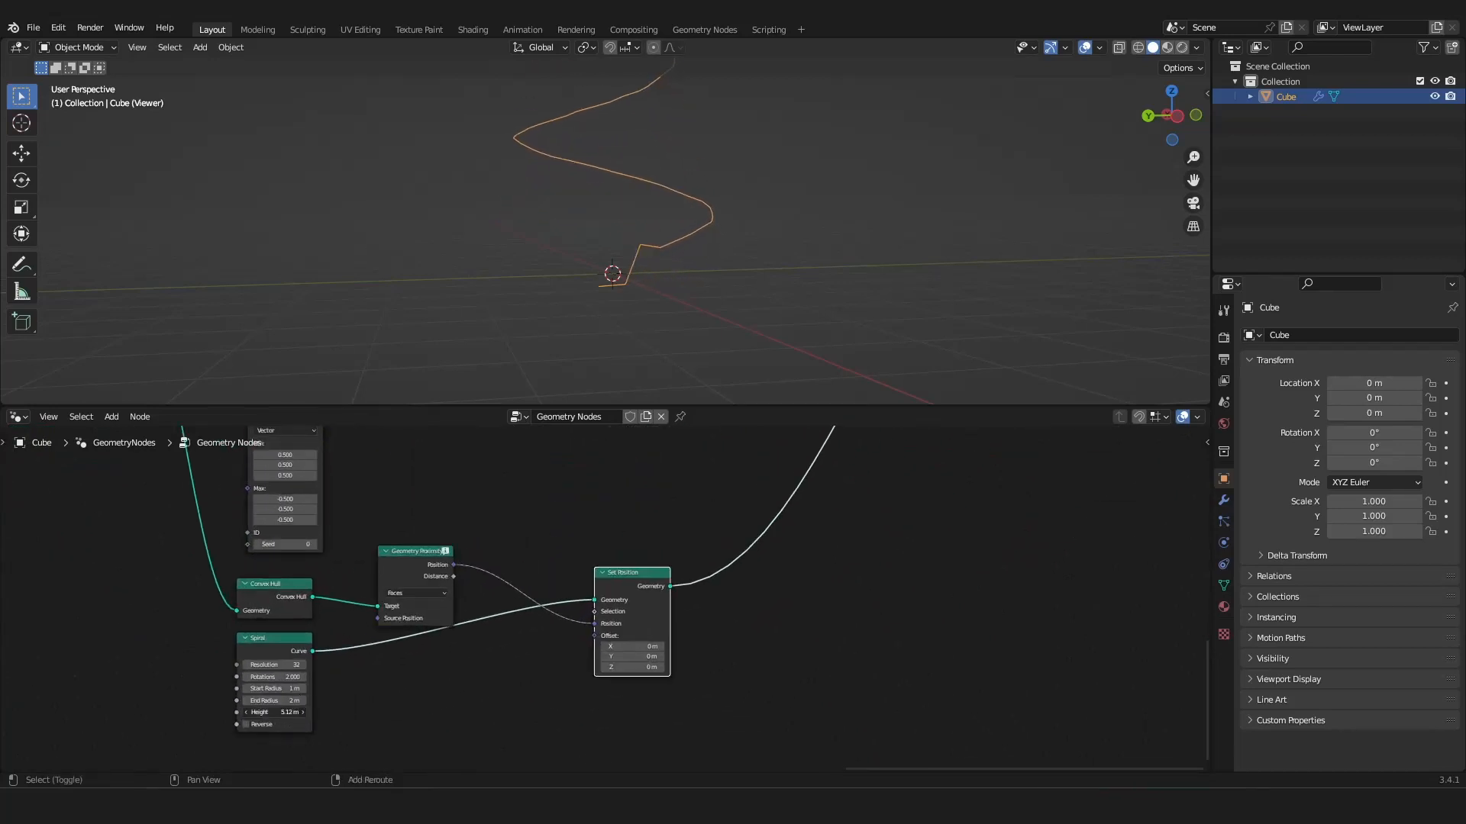
{"action": "scroll", "coordinate": [629, 332], "scroll_direction": "down", "scroll_amount": 4}
{"action": "middle_click_drag", "start_coordinate": [674, 297], "coordinate": [646, 371], "text": "shift"}
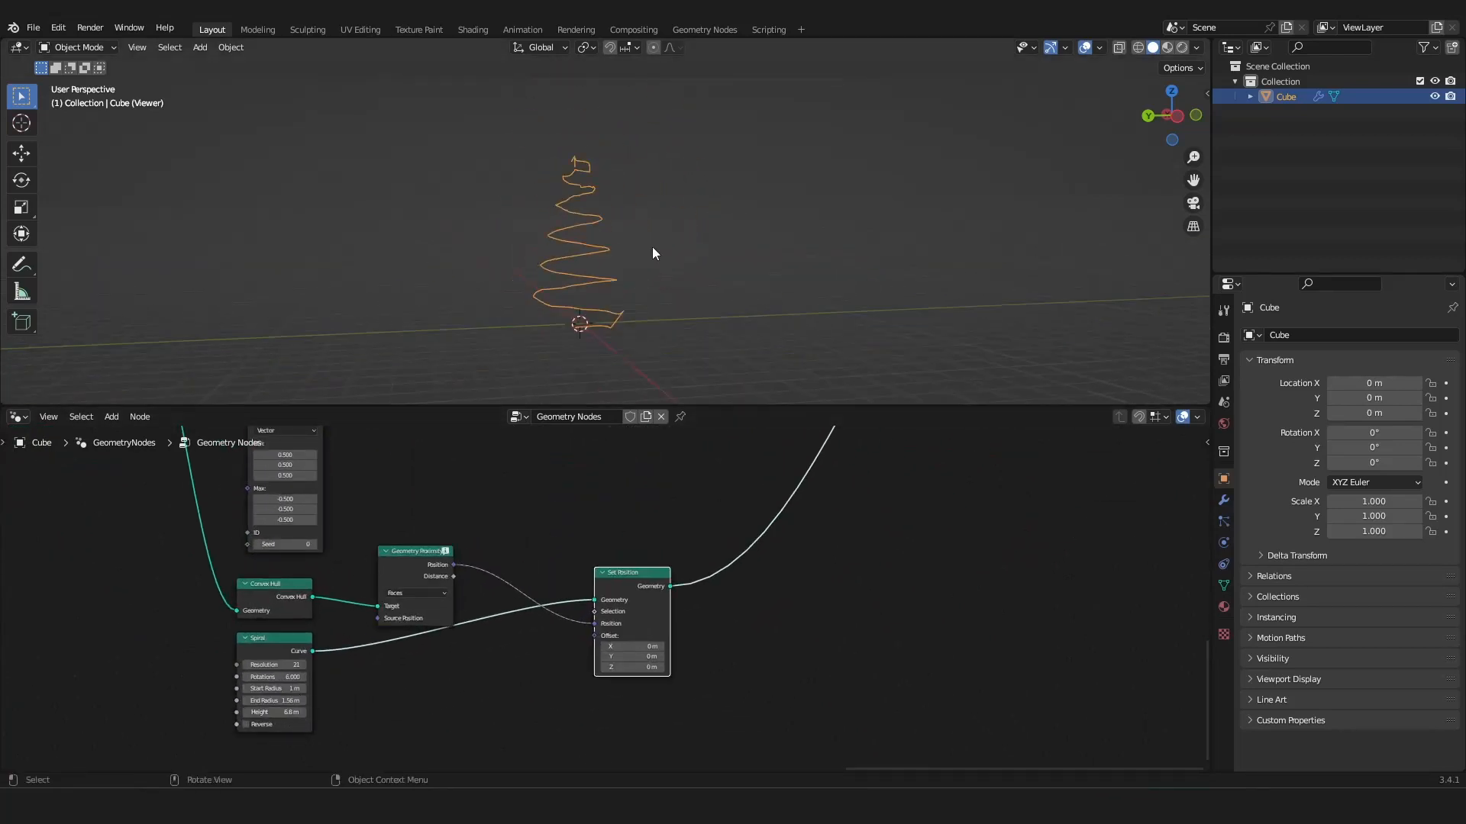
{"action": "middle_click_drag", "start_coordinate": [651, 246], "coordinate": [621, 244]}
{"action": "scroll", "coordinate": [620, 244], "scroll_direction": "up", "scroll_amount": 5}
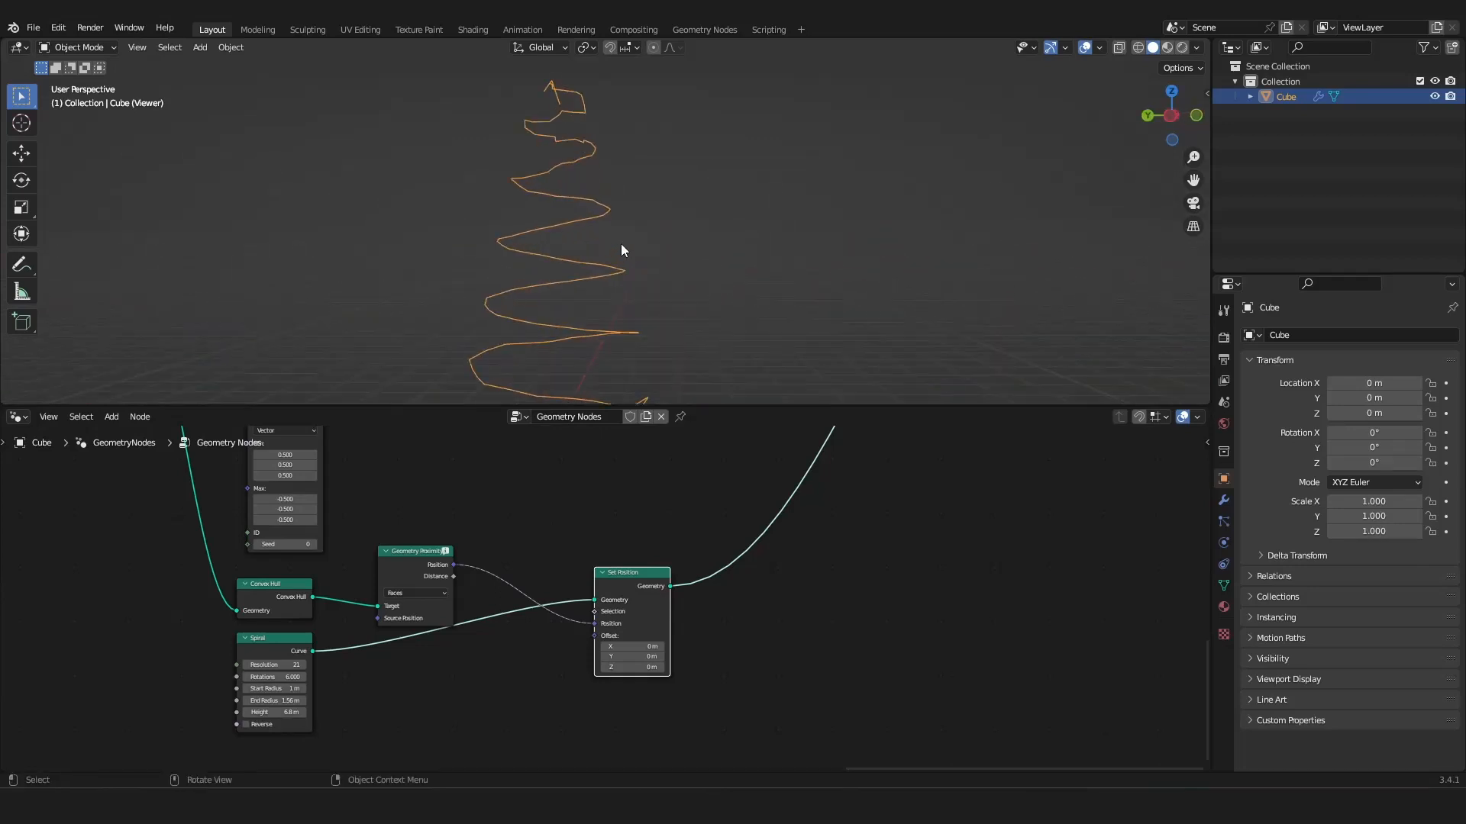
Add a Set Spline Type node after Set Position and set its type to NURBS.
{"action": "middle_click_drag", "start_coordinate": [554, 170], "coordinate": [634, 268]}
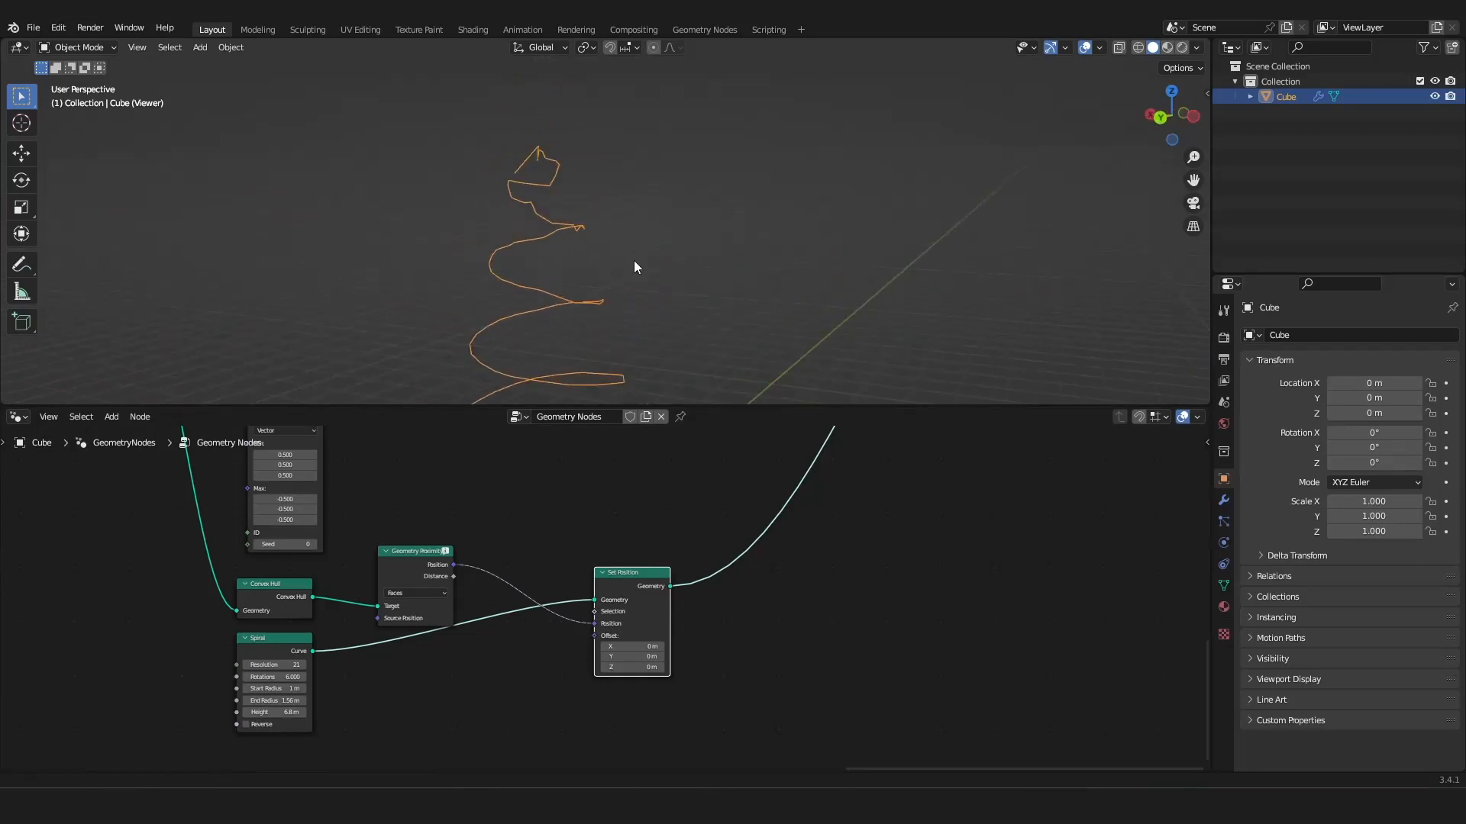
{"action": "scroll", "coordinate": [636, 271], "scroll_direction": "up", "scroll_amount": 3}
{"action": "scroll", "coordinate": [693, 561], "scroll_direction": "down", "scroll_amount": 5}
{"action": "middle_click_drag", "start_coordinate": [733, 589], "coordinate": [664, 618]}
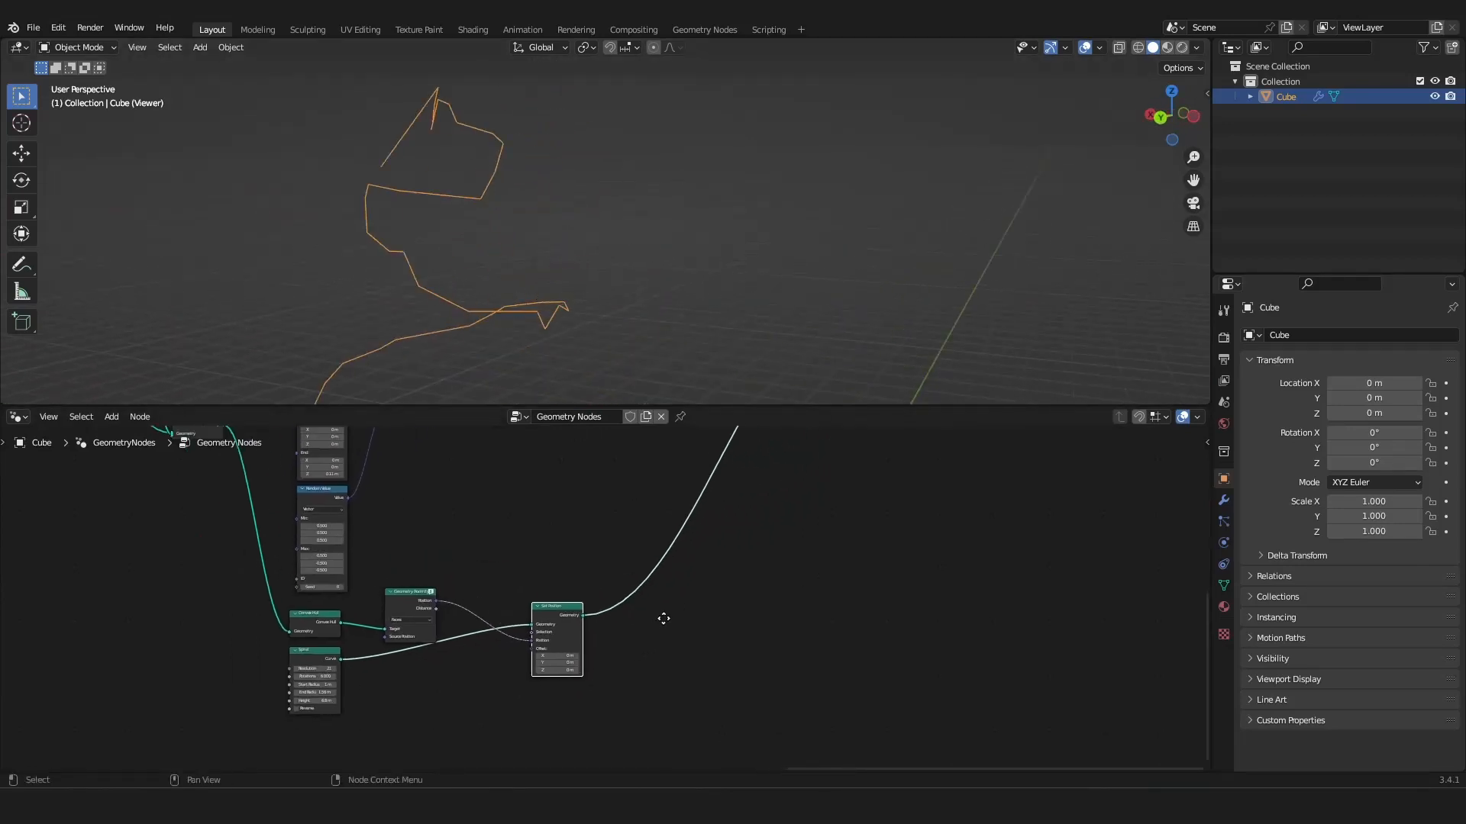
{"action": "scroll", "coordinate": [663, 620], "scroll_direction": "up", "scroll_amount": 6}
{"action": "key", "text": "shift+a"}
{"action": "mouse_move", "coordinate": [517, 561]}
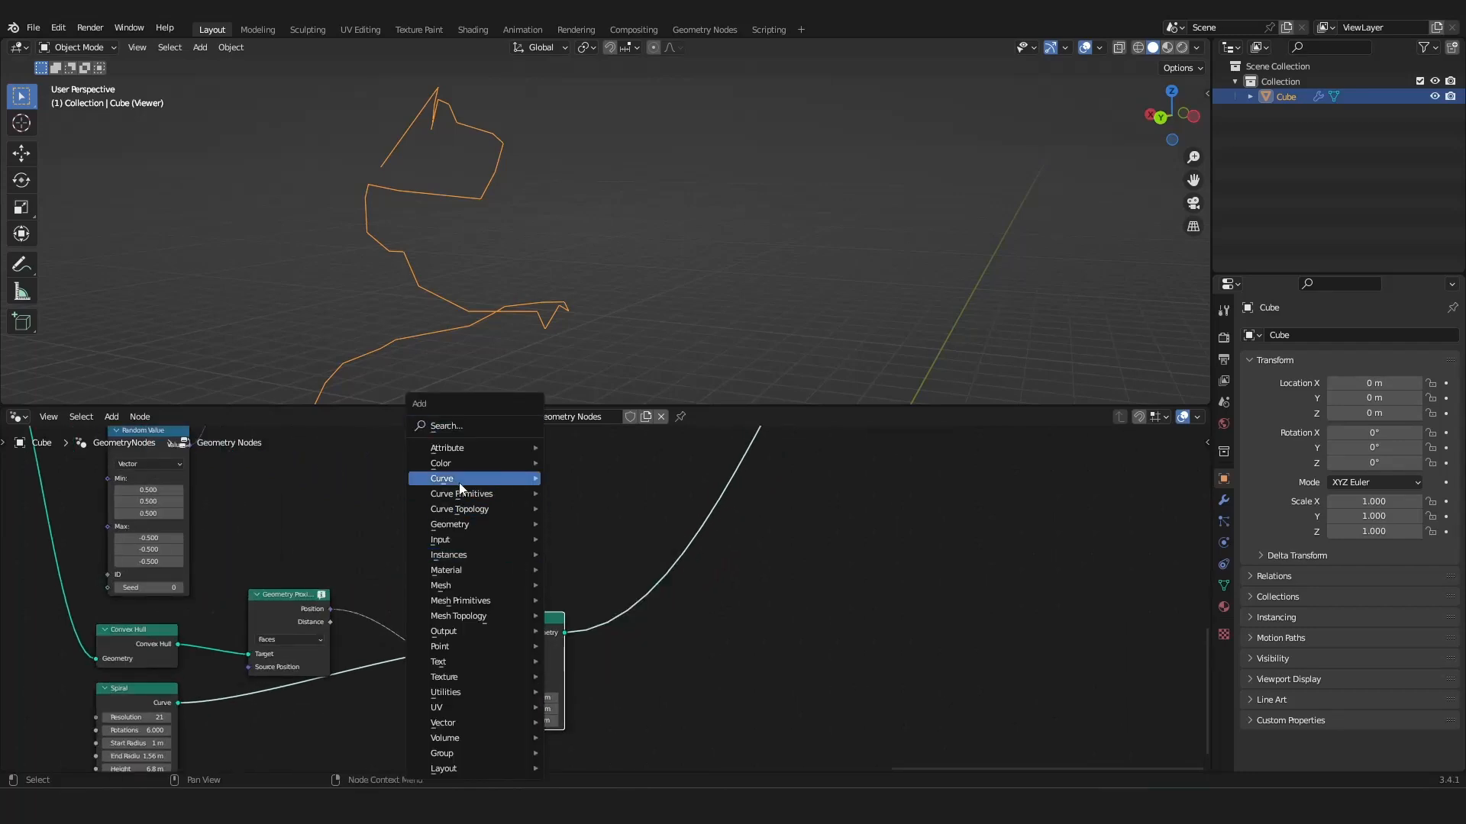
{"action": "mouse_move", "coordinate": [459, 479]}
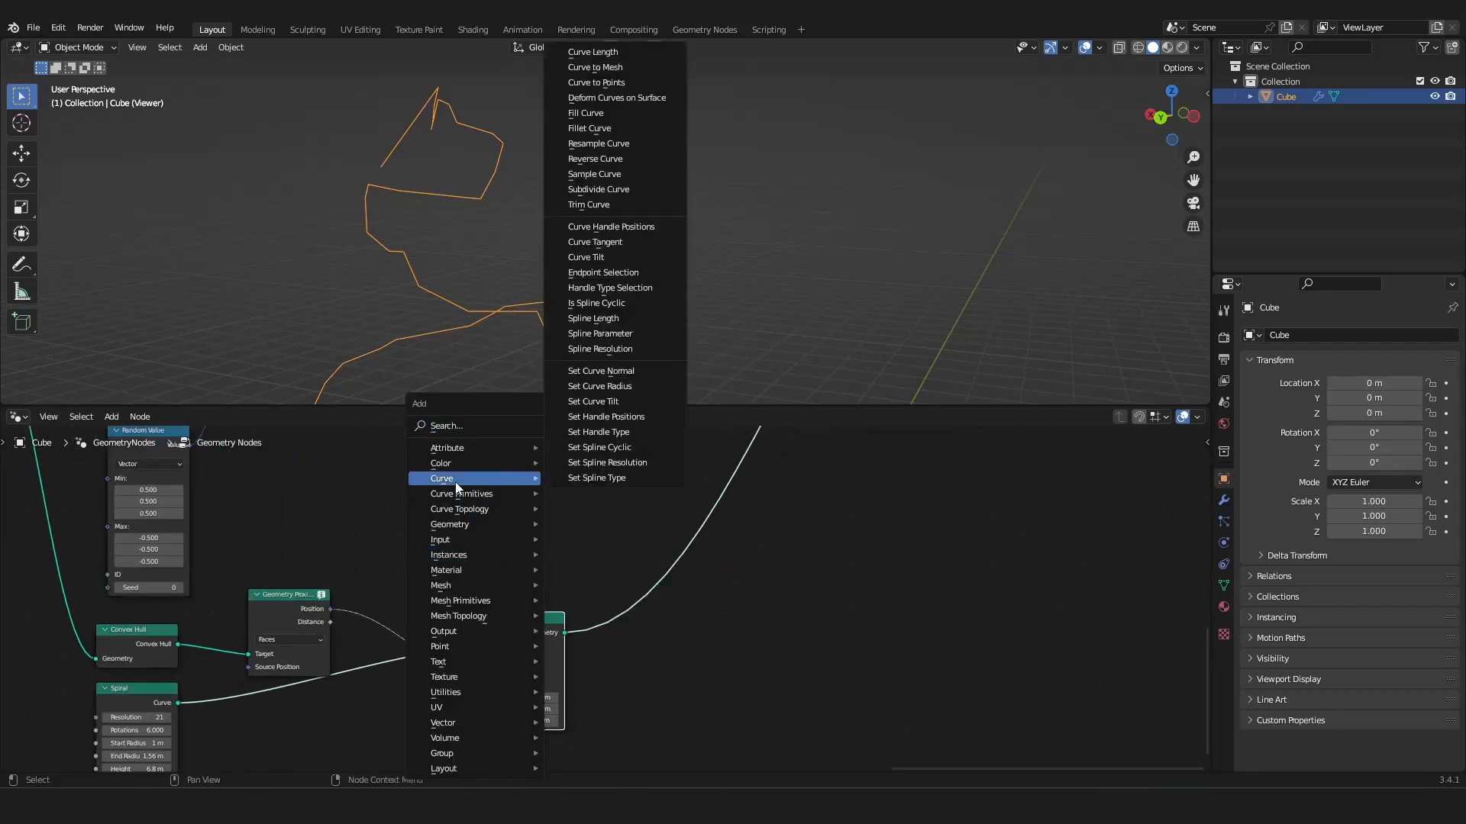
{"action": "left_click", "coordinate": [619, 478]}
{"action": "left_click", "coordinate": [639, 599]}
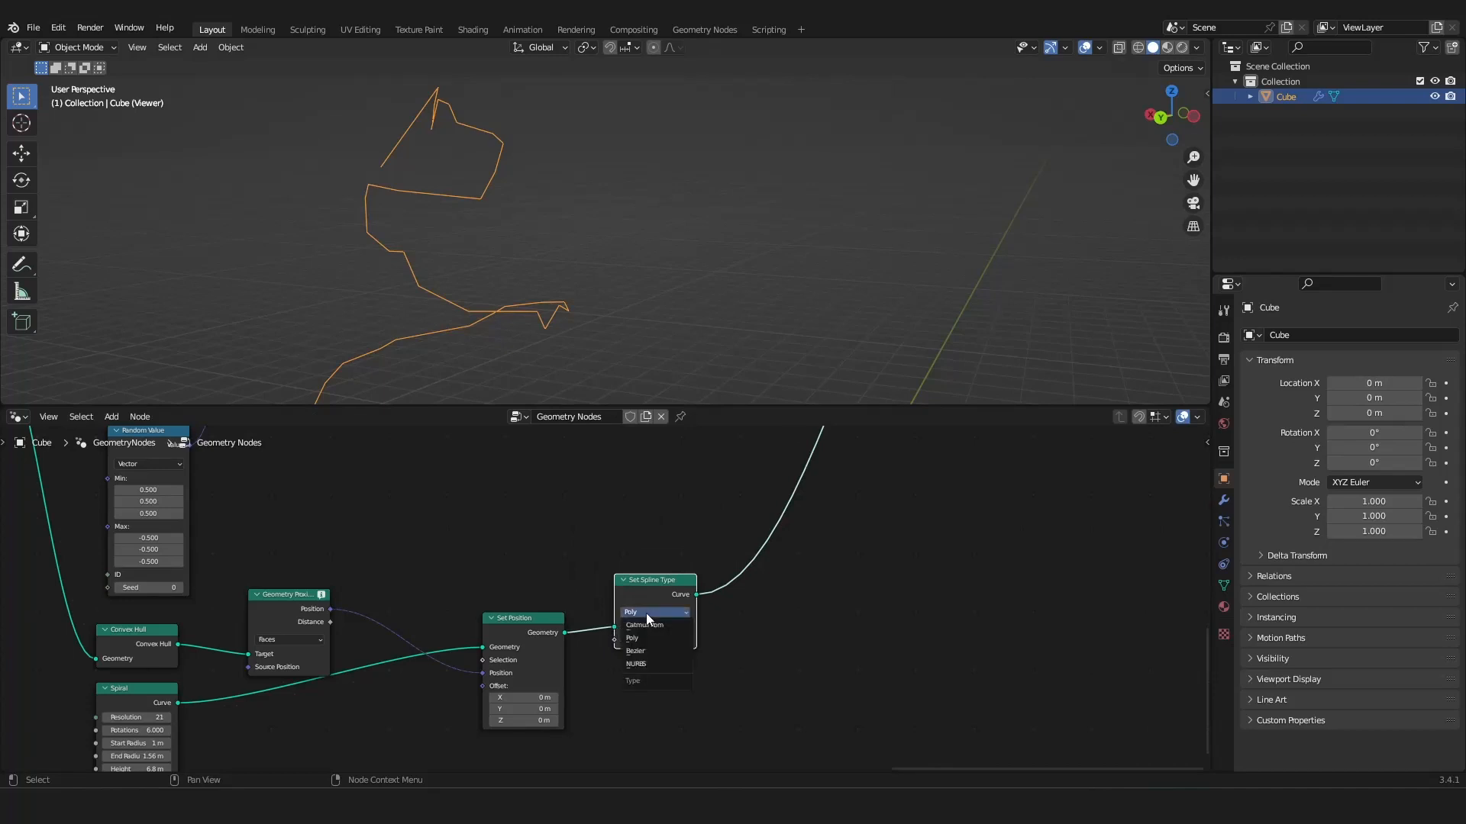
{"action": "left_click", "coordinate": [661, 663]}
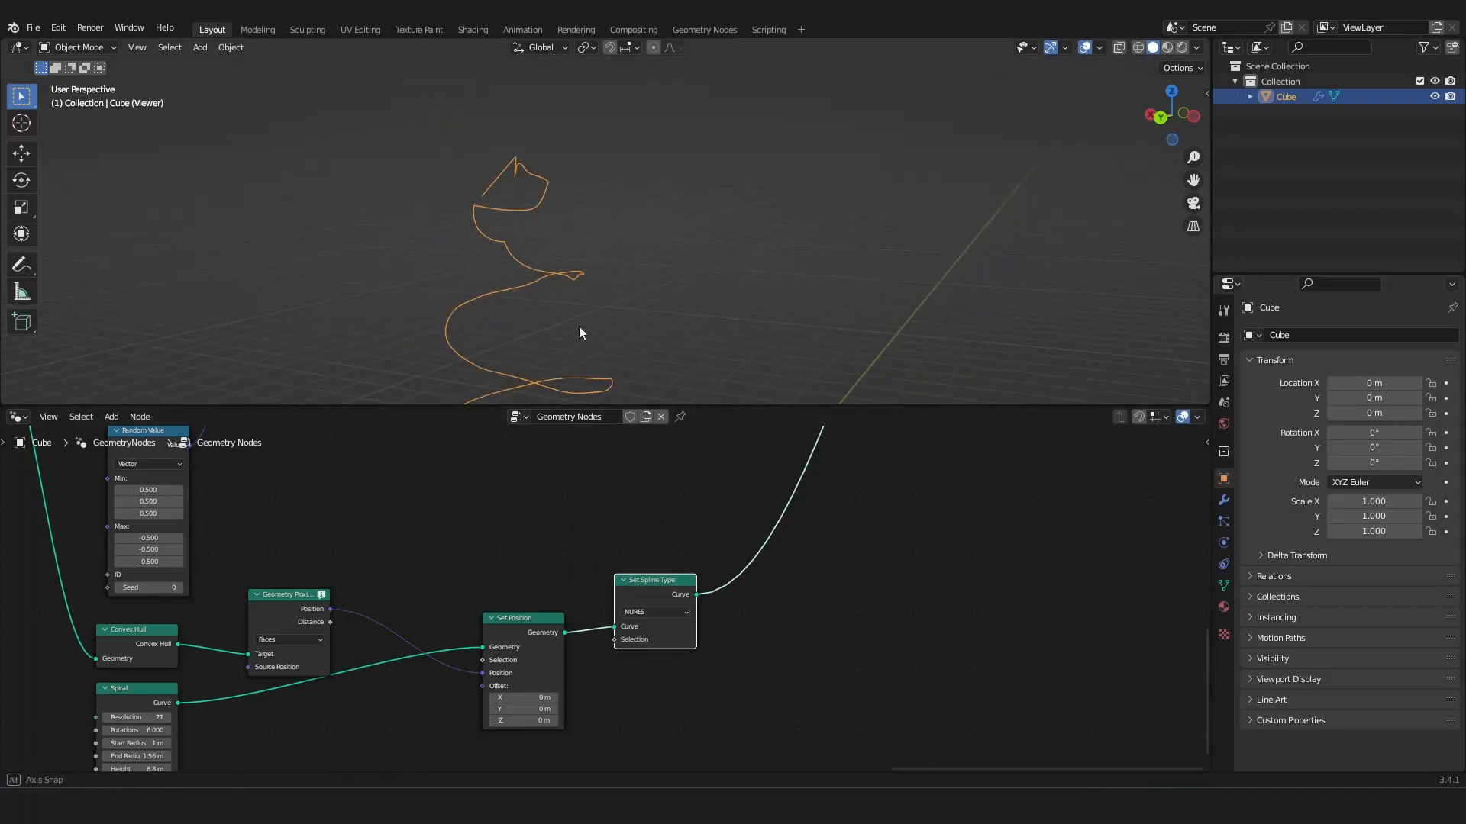
Lower the Spiral node's resolution to 7 and check the smoothed curve.
{"action": "mouse_move", "coordinate": [579, 326]}
{"action": "middle_mouse_down"}
{"action": "mouse_move", "coordinate": [473, 310]}
{"action": "mouse_move", "coordinate": [561, 331]}
{"action": "mouse_move", "coordinate": [532, 331]}
{"action": "mouse_move", "coordinate": [575, 324]}
{"action": "middle_mouse_up"}
{"action": "middle_click_drag", "start_coordinate": [398, 613], "coordinate": [528, 491]}
{"action": "left_click_drag", "start_coordinate": [266, 598], "coordinate": [230, 598]}
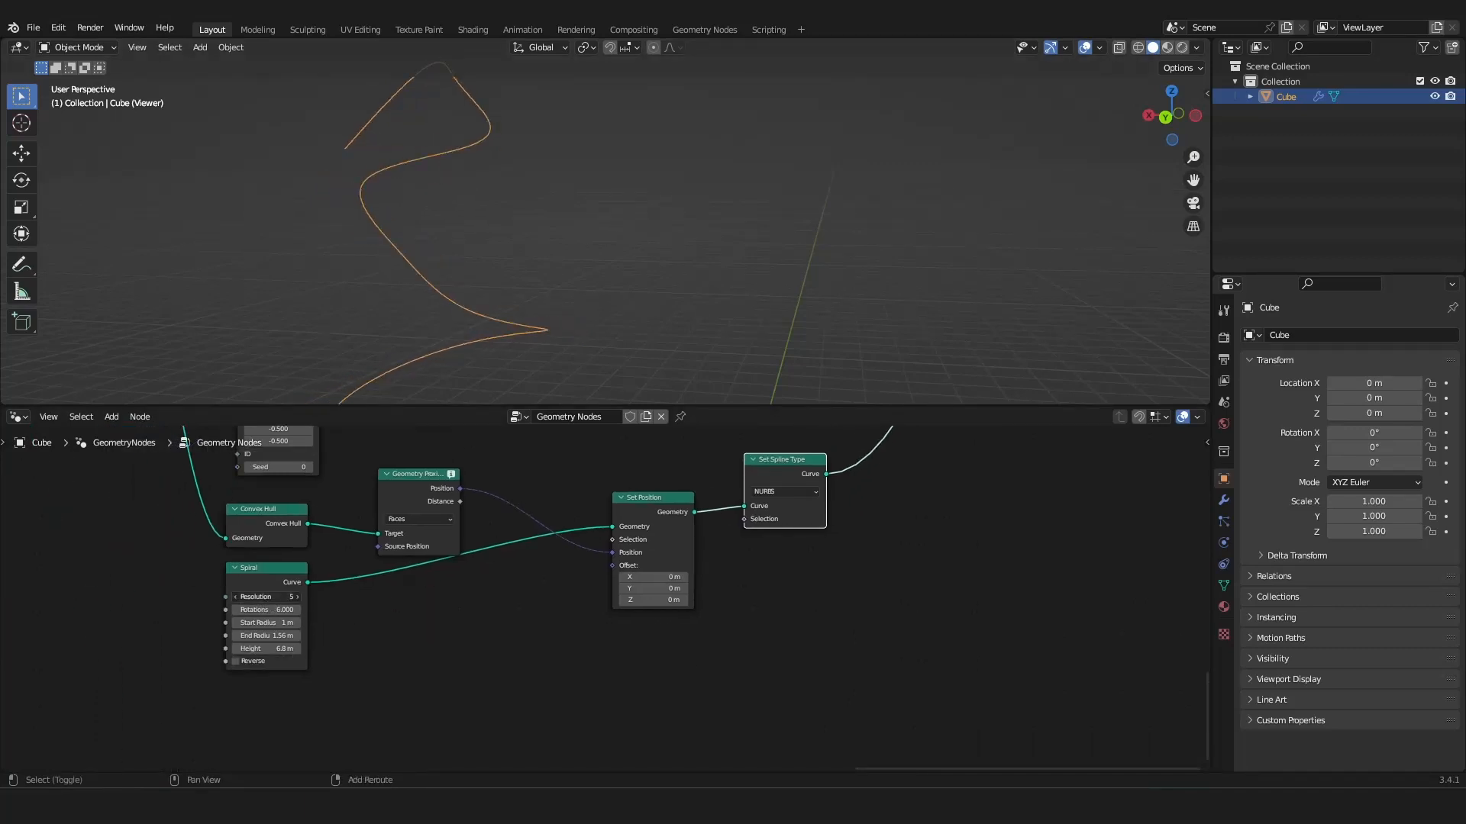
{"action": "scroll", "coordinate": [606, 317], "scroll_direction": "down", "scroll_amount": 9}
{"action": "mouse_move", "coordinate": [623, 312]}
{"action": "middle_mouse_down"}
{"action": "mouse_move", "coordinate": [525, 311]}
{"action": "mouse_move", "coordinate": [649, 308]}
{"action": "middle_mouse_up"}
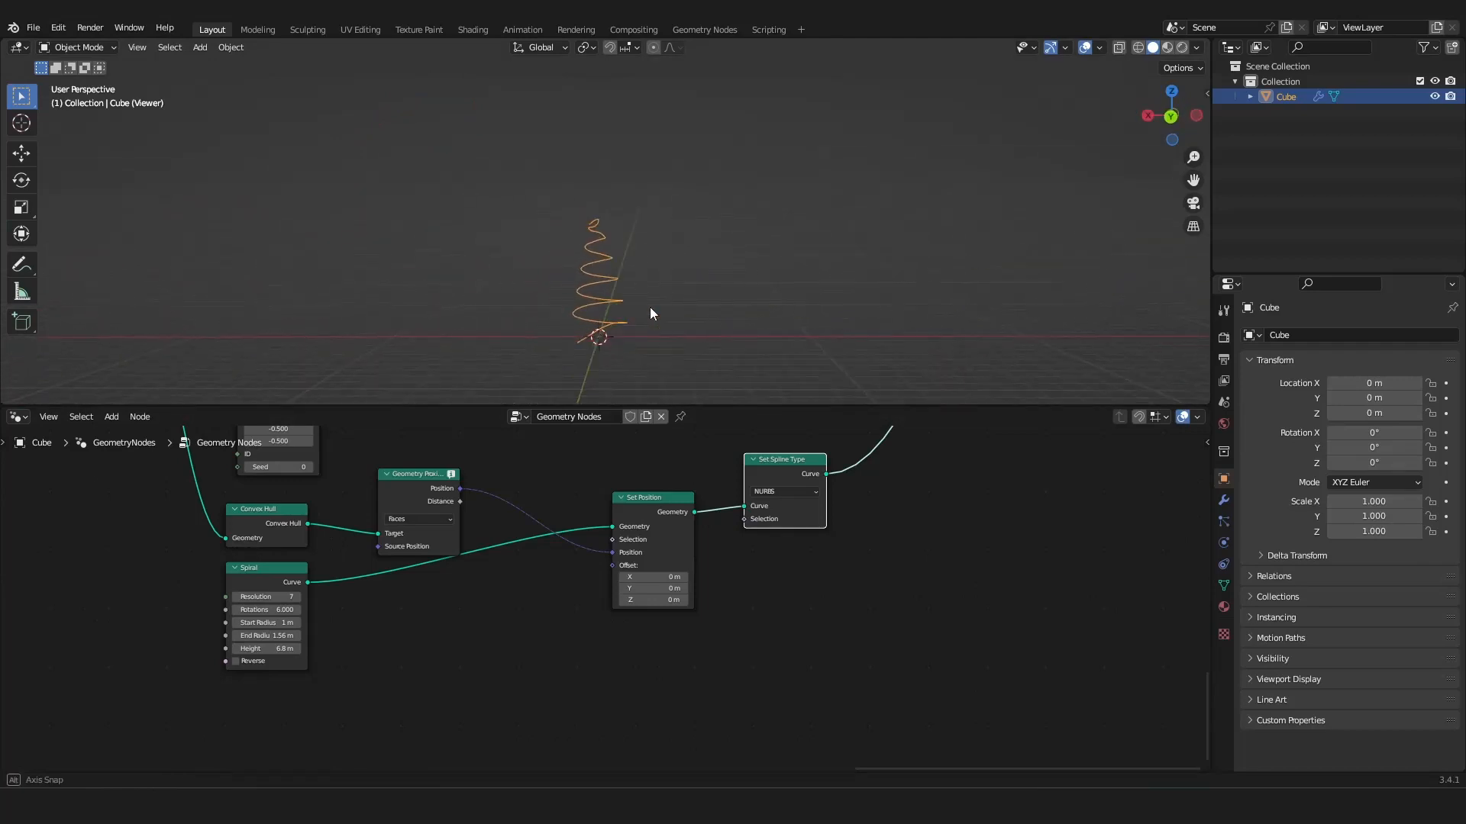
{"action": "scroll", "coordinate": [648, 308], "scroll_direction": "up", "scroll_amount": 4}
Connect the Set Spline Type output to Join Geometry and preview the joined tree.
{"action": "scroll", "coordinate": [777, 549], "scroll_direction": "down", "scroll_amount": 12}
{"action": "middle_click_drag", "start_coordinate": [769, 526], "coordinate": [687, 664]}
{"action": "scroll", "coordinate": [647, 671], "scroll_direction": "up", "scroll_amount": 5}
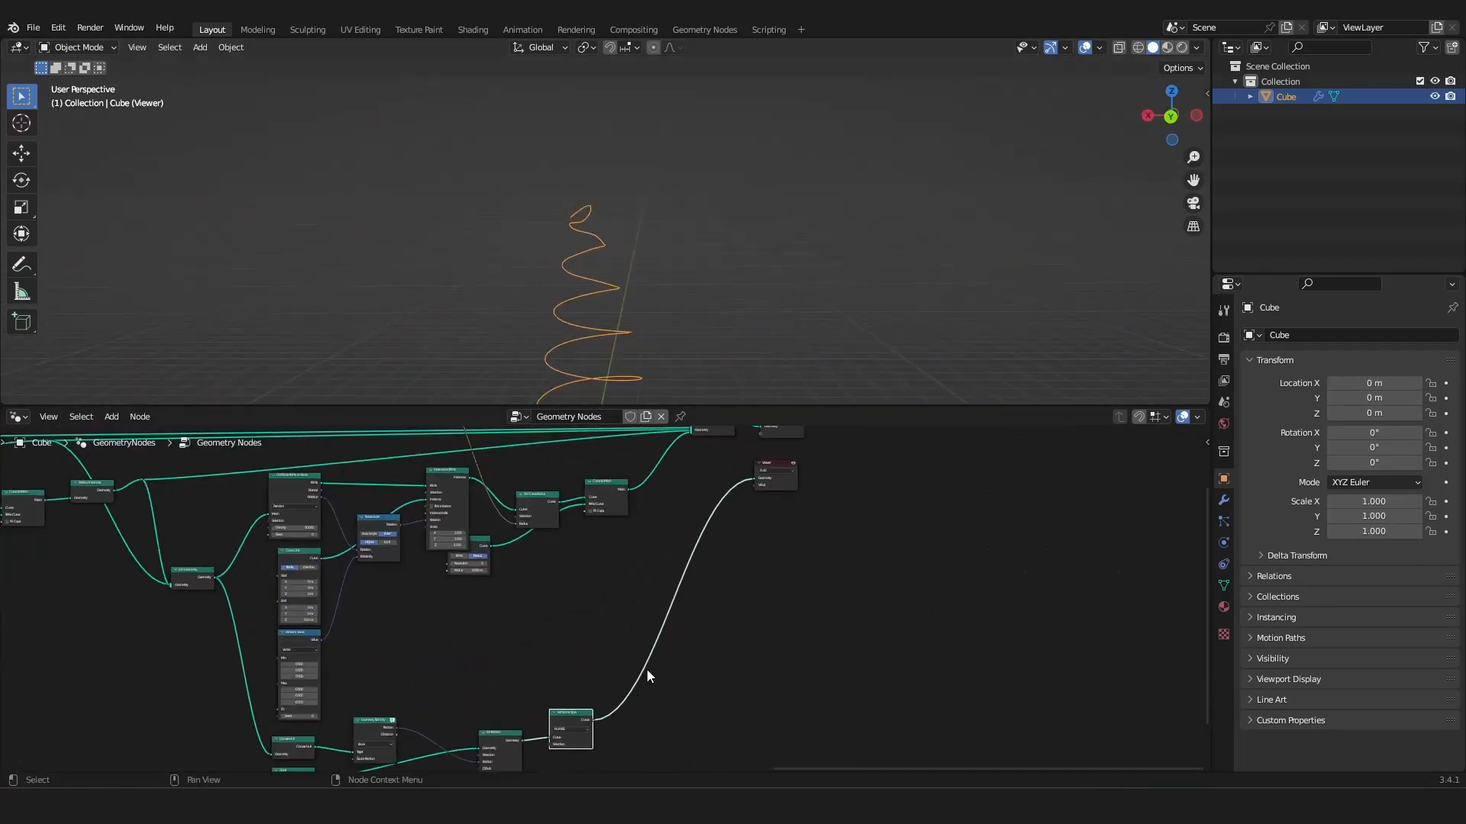
{"action": "scroll", "coordinate": [711, 455], "scroll_direction": "up", "scroll_amount": 2, "text": "shift"}
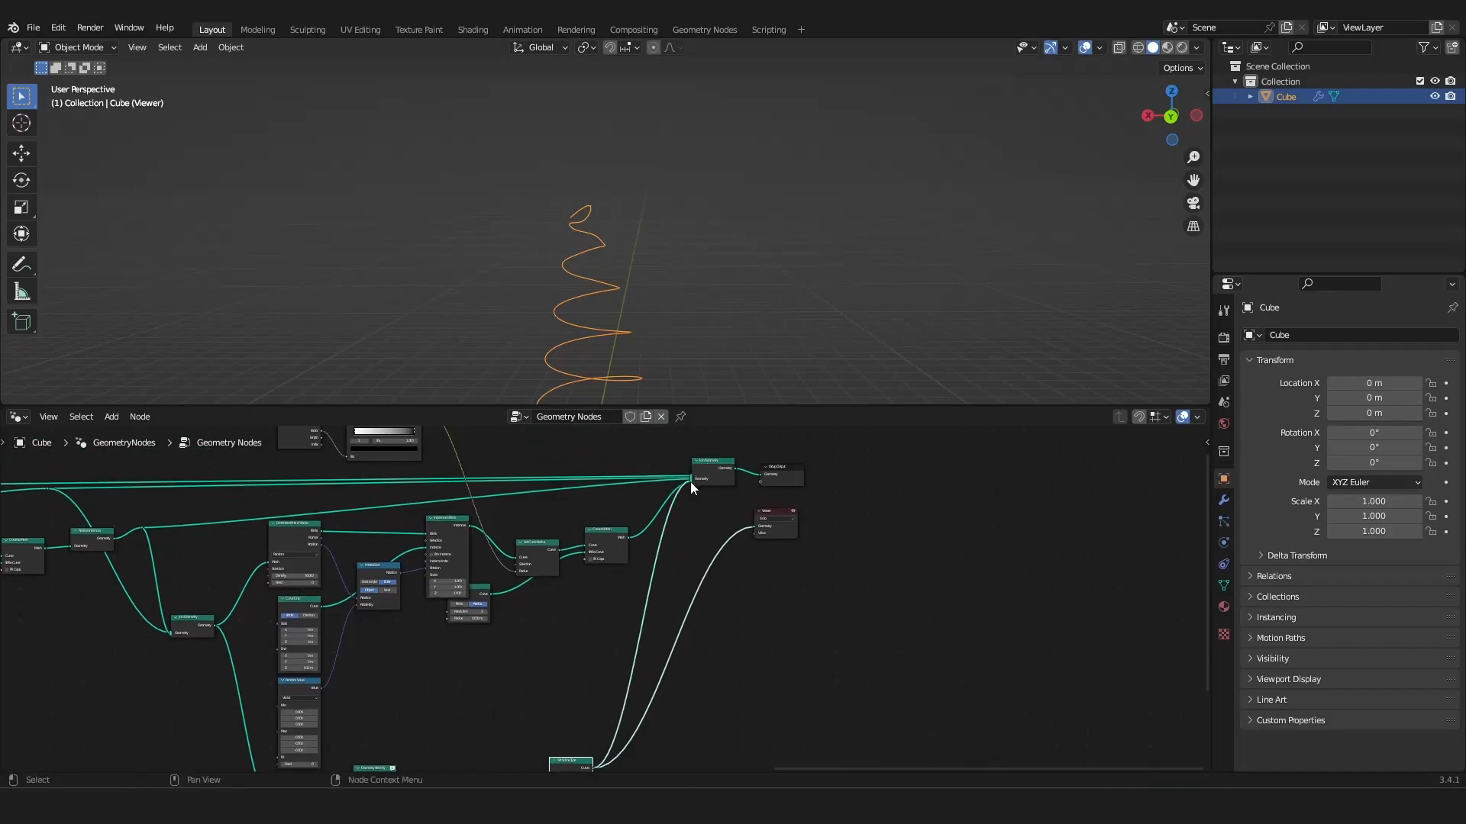
{"action": "left_click", "coordinate": [717, 474], "text": "ctrl+shift"}
{"action": "scroll", "coordinate": [673, 351], "scroll_direction": "up", "scroll_amount": 5}
{"action": "middle_click_drag", "start_coordinate": [673, 351], "coordinate": [690, 275]}
Duplicate the needles' Curve to Mesh node and insert the copy between Set Spline Type and Join Geometry.
{"action": "scroll", "coordinate": [672, 674], "scroll_direction": "down", "scroll_amount": 4}
{"action": "middle_click_drag", "start_coordinate": [671, 673], "coordinate": [627, 574]}
{"action": "scroll", "coordinate": [627, 574], "scroll_direction": "up", "scroll_amount": 4}
{"action": "left_click", "coordinate": [579, 434]}
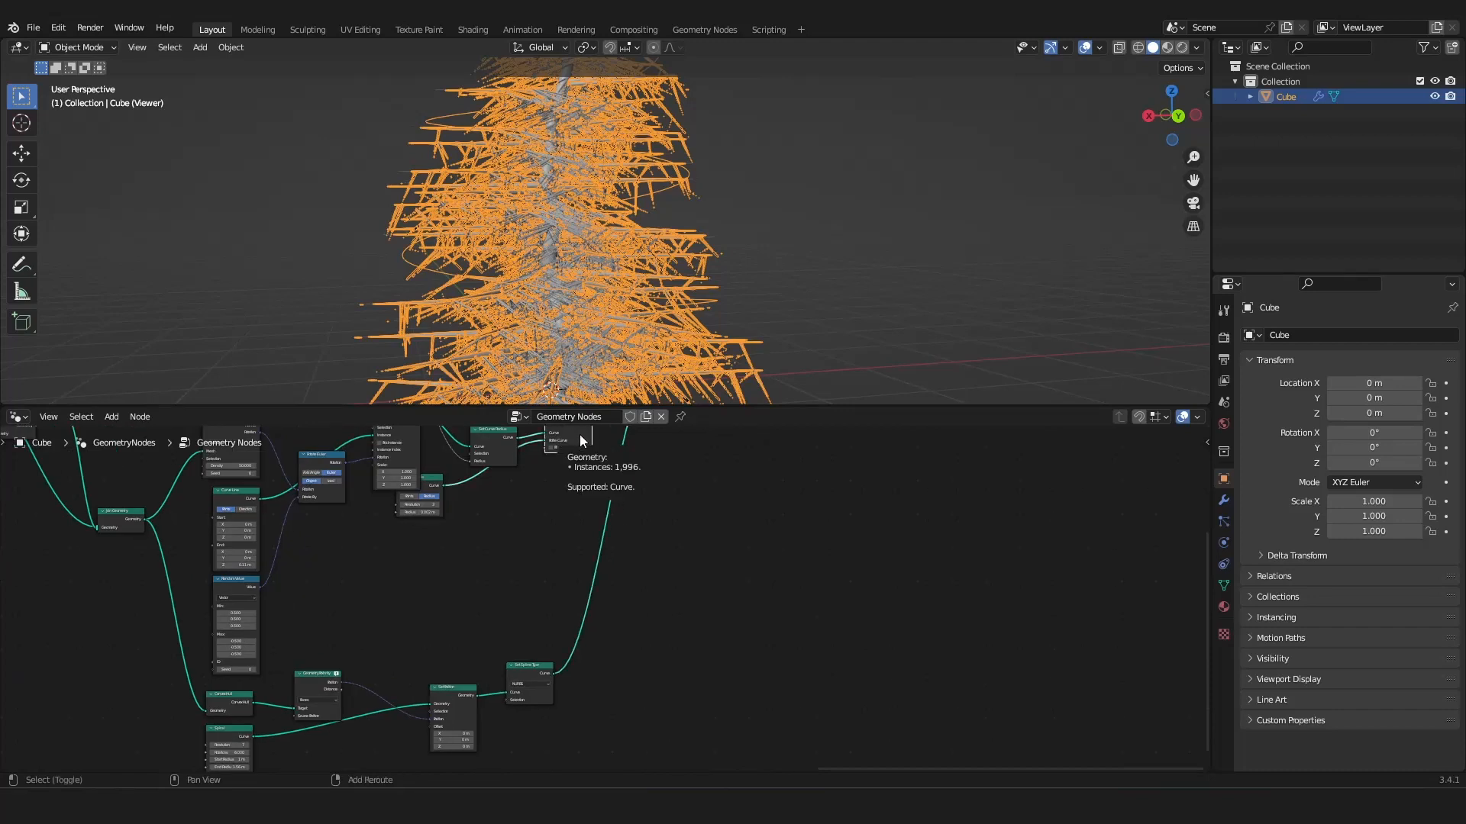
{"action": "key", "text": "shift+d"}
{"action": "left_click", "coordinate": [620, 571]}
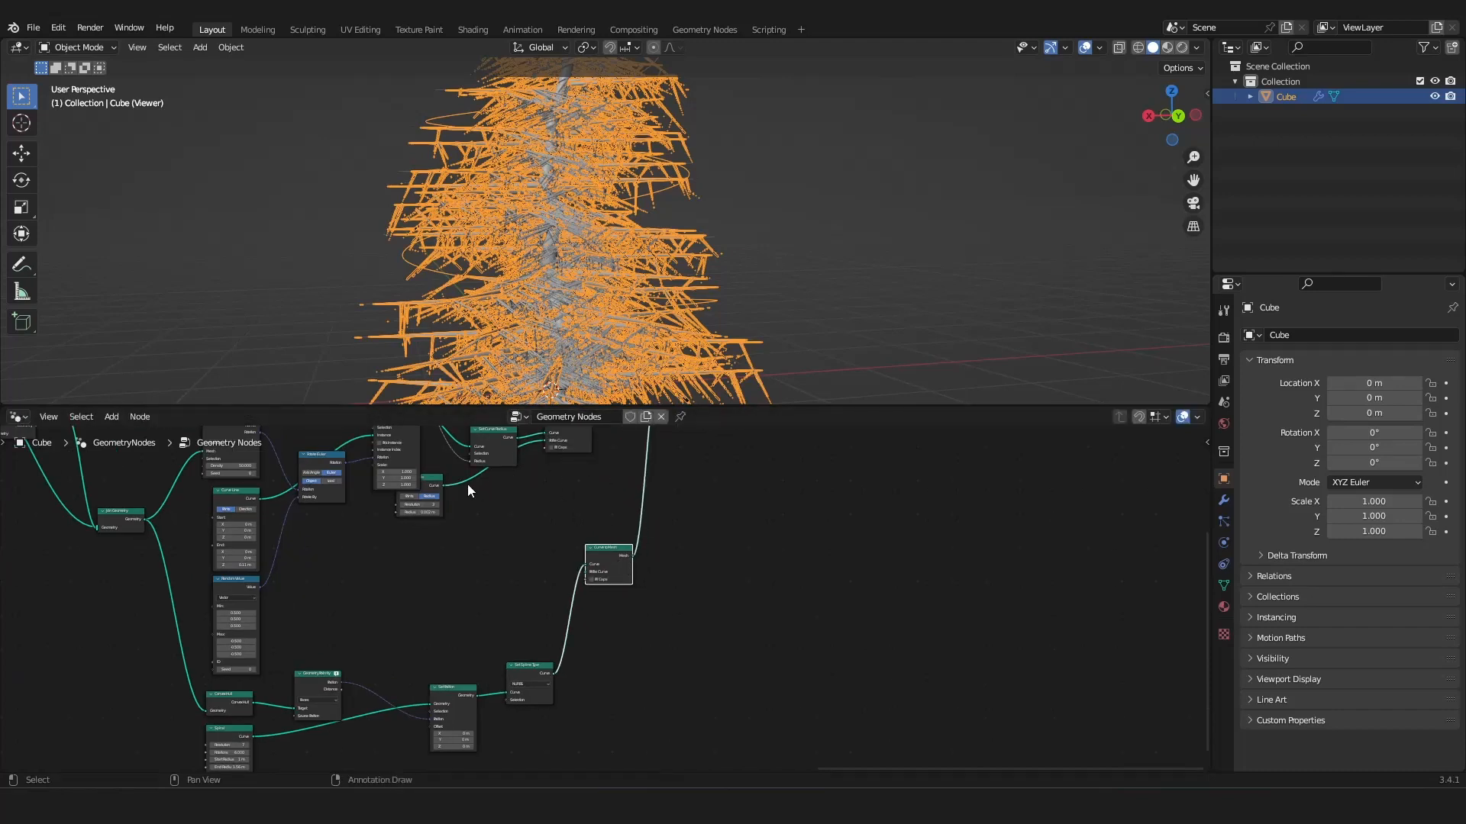
Duplicate the needles' Curve Circle, connect the copy to the new Curve to Mesh's Profile Curve, and inspect the garland wire.
{"action": "left_click_drag", "start_coordinate": [432, 486], "coordinate": [505, 494]}
{"action": "key", "text": "shift+d"}
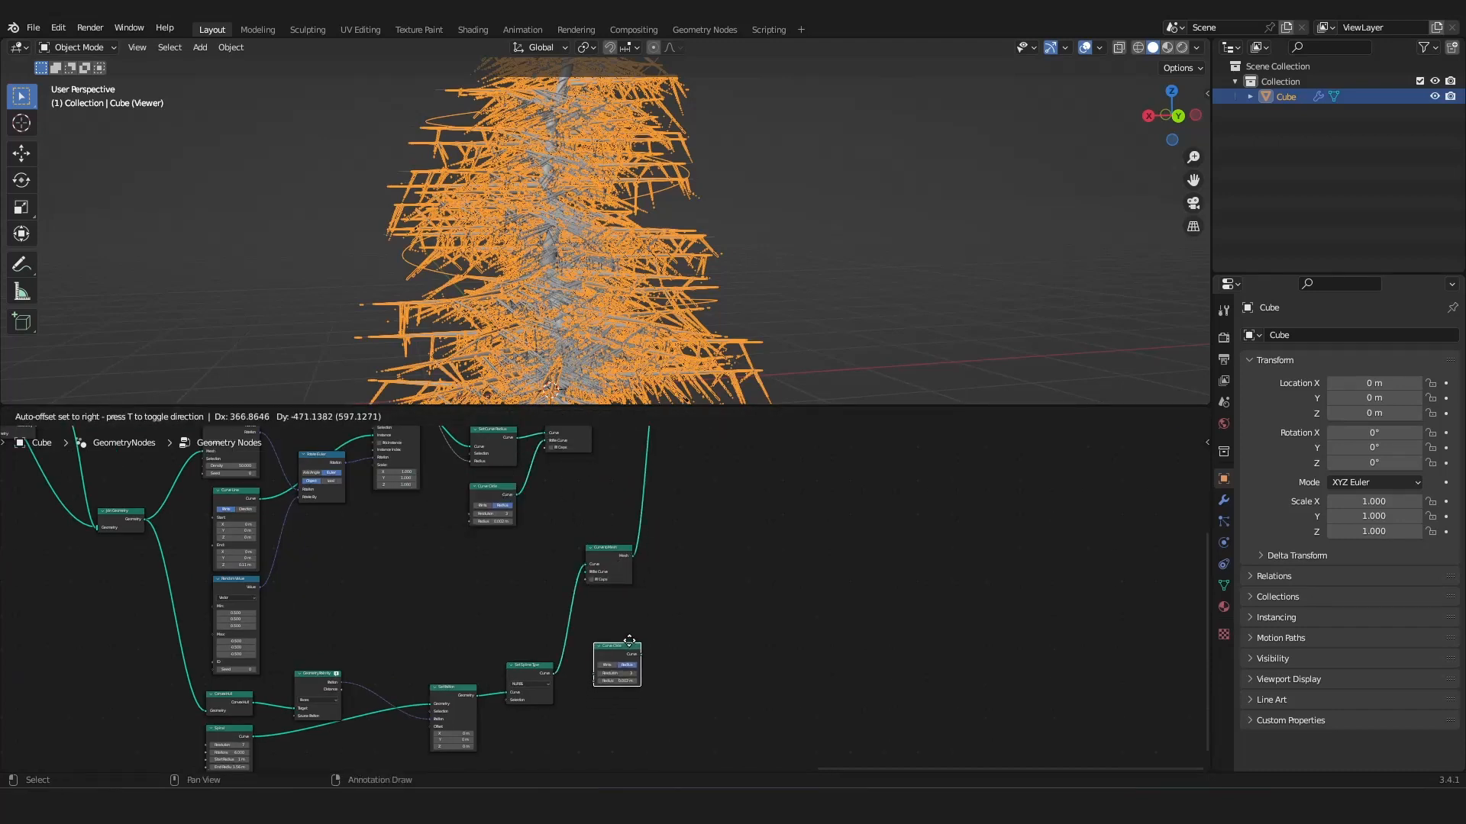
{"action": "left_click", "coordinate": [632, 651]}
{"action": "scroll", "coordinate": [632, 650], "scroll_direction": "up", "scroll_amount": 4}
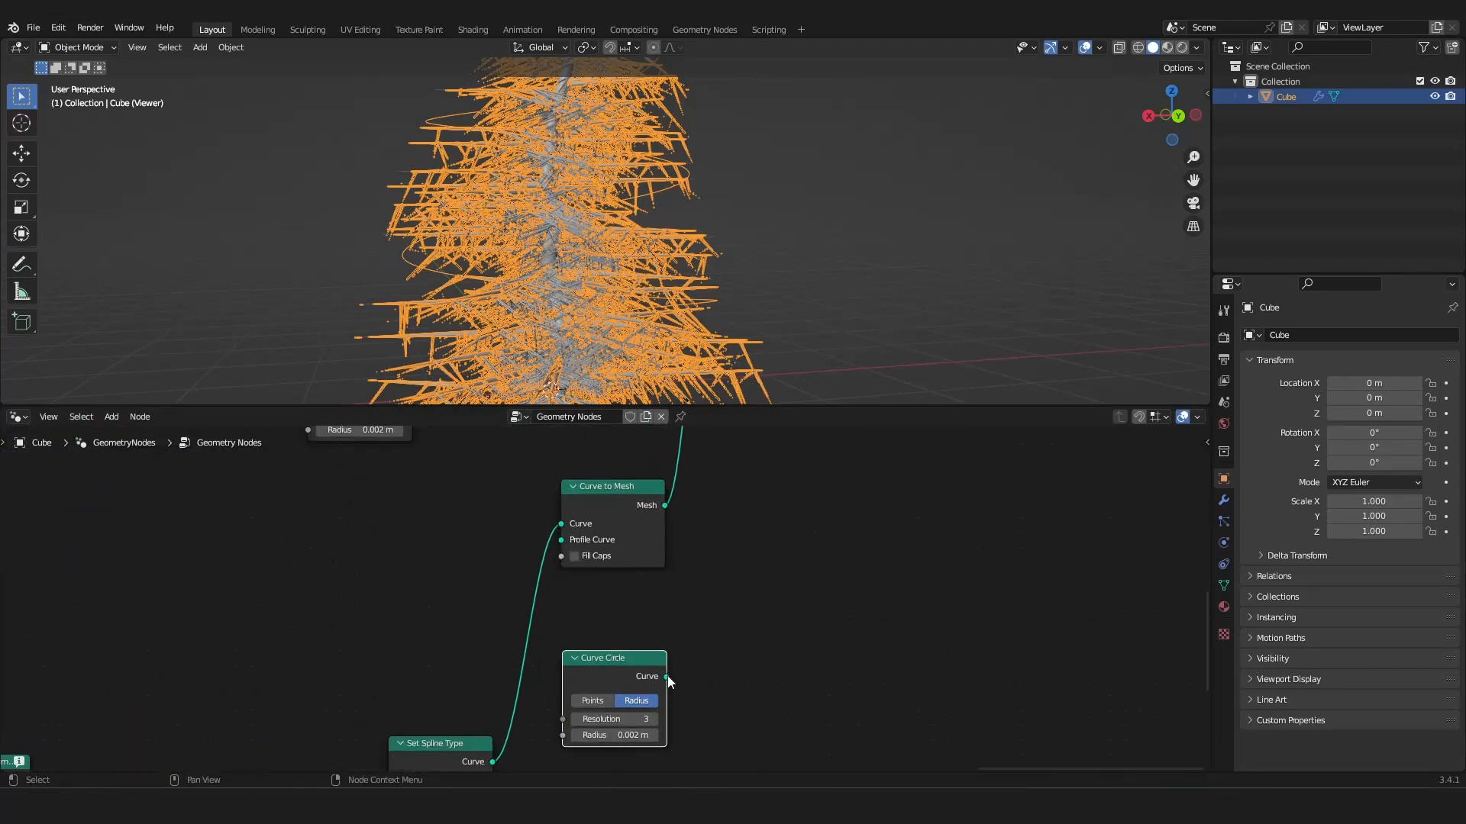
{"action": "left_click_drag", "start_coordinate": [667, 675], "coordinate": [563, 540]}
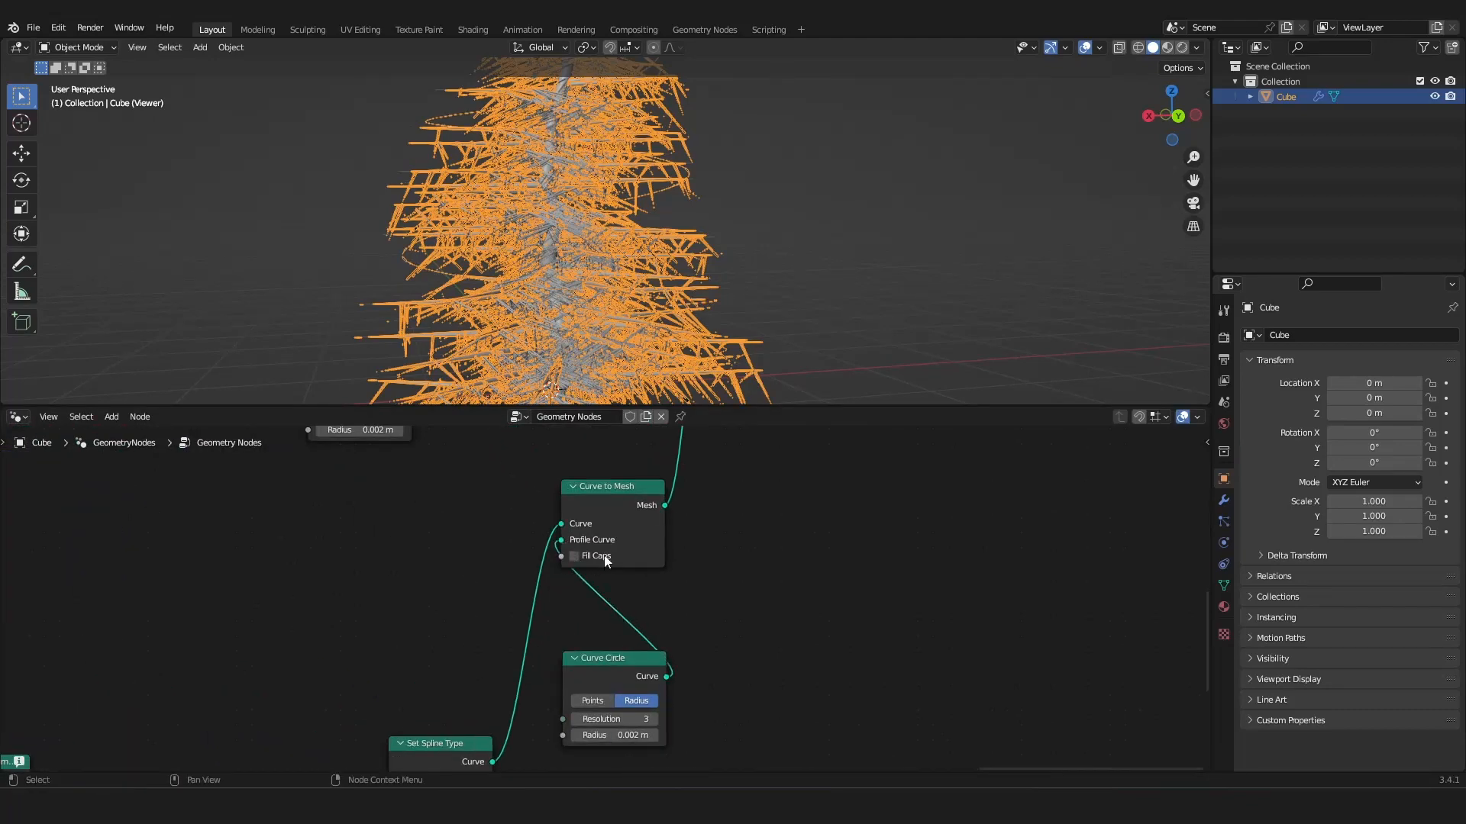
{"action": "scroll", "coordinate": [630, 342], "scroll_direction": "up", "scroll_amount": 8}
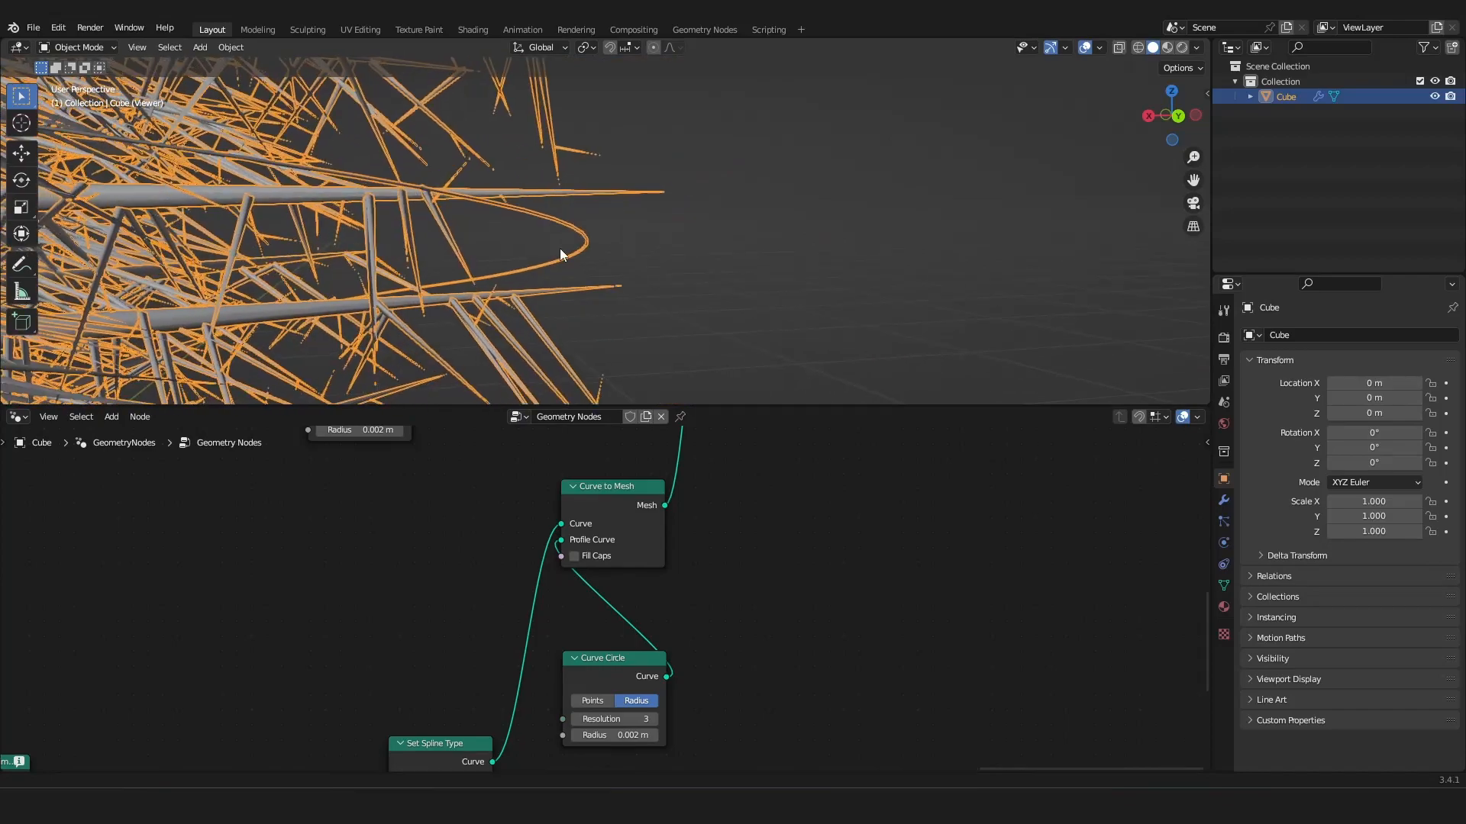
{"action": "scroll", "coordinate": [515, 272], "scroll_direction": "down", "scroll_amount": 8}
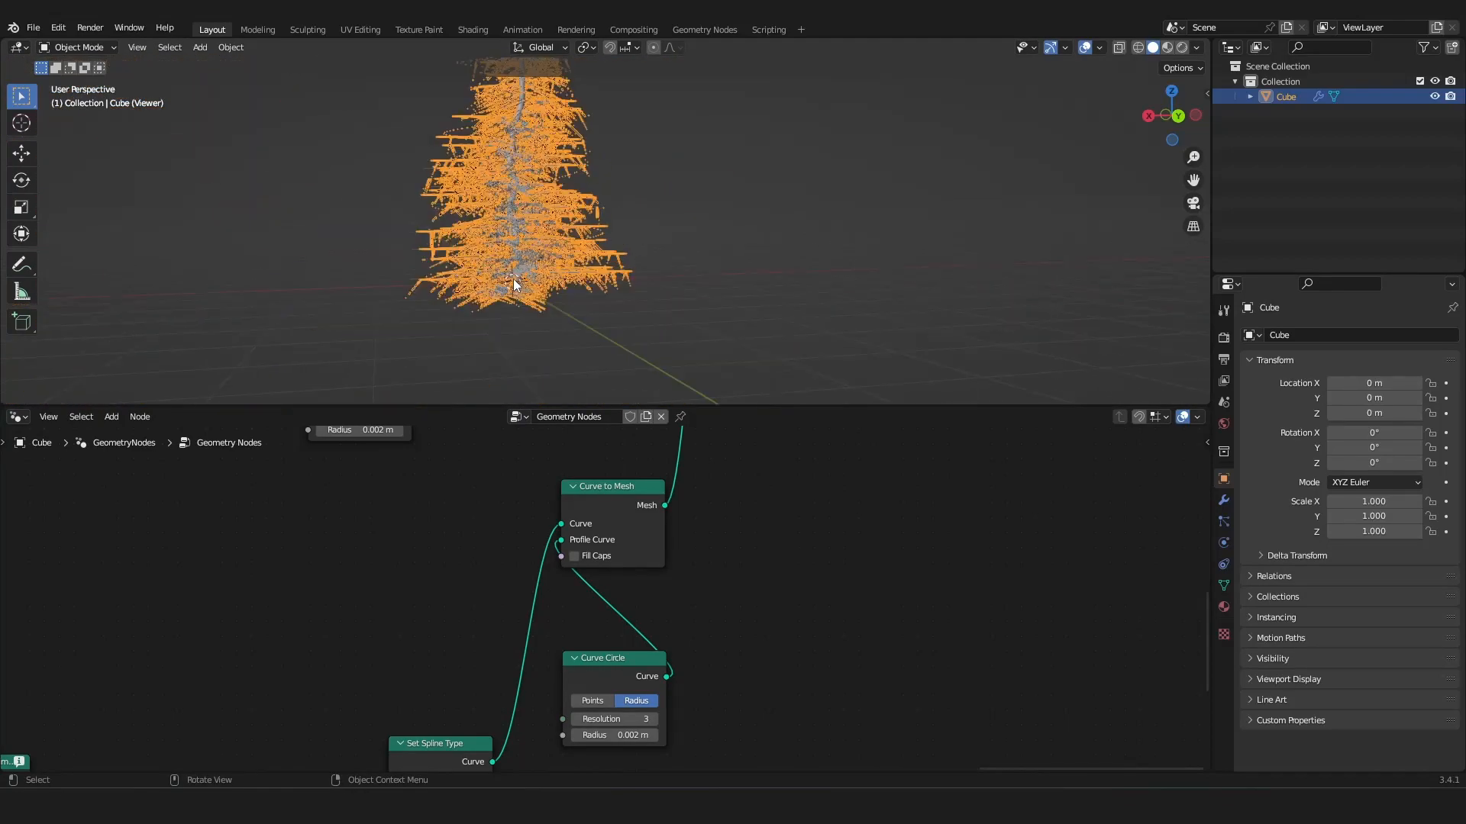
{"action": "scroll", "coordinate": [568, 598], "scroll_direction": "down", "scroll_amount": 5}
Move the Join Geometry, output and Viewer nodes farther along and space out the garland's Curve to Mesh and Curve Circle.
{"action": "scroll", "coordinate": [568, 599], "scroll_direction": "down", "scroll_amount": 2}
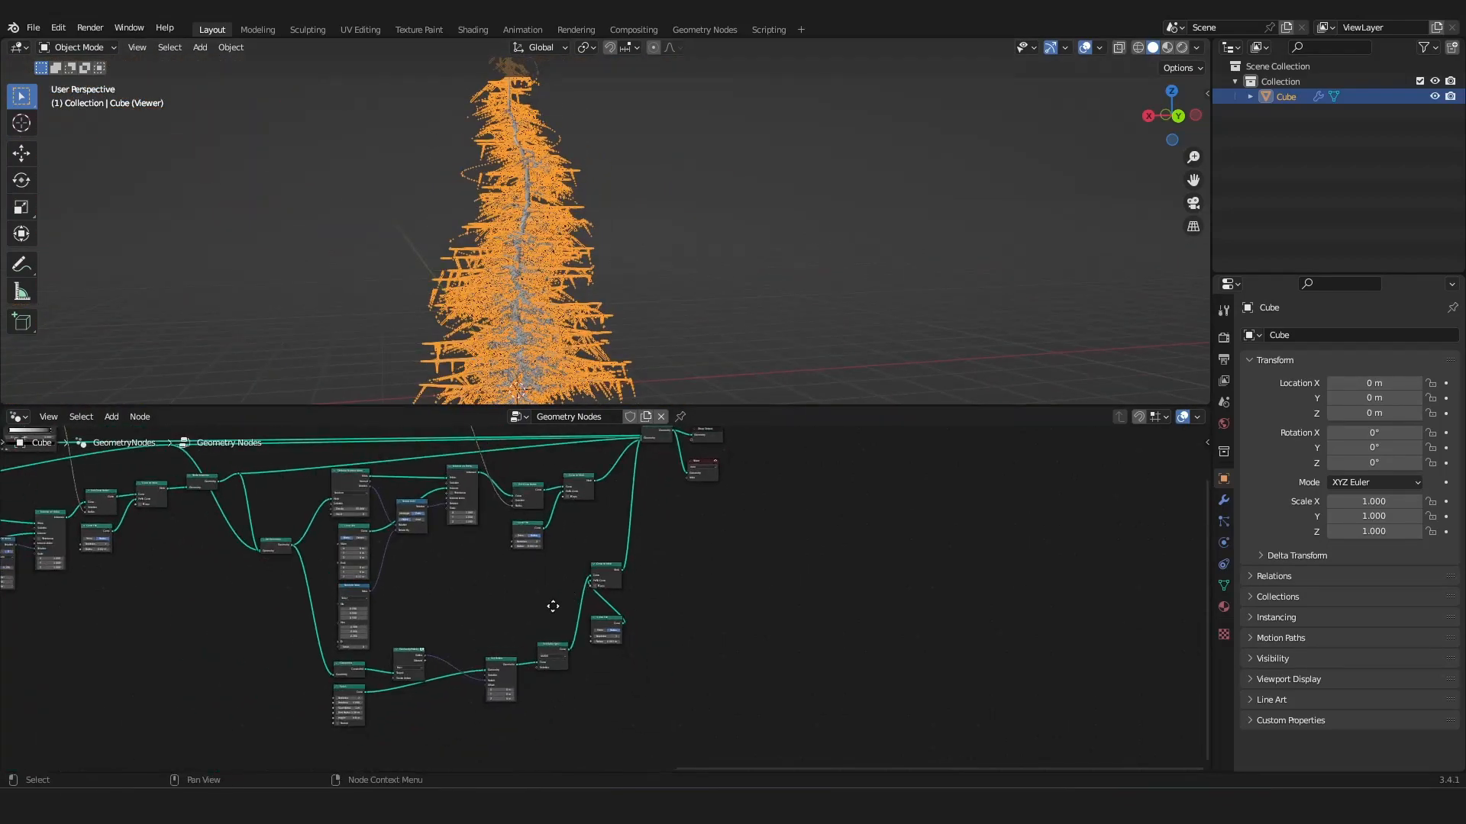
{"action": "middle_click_drag", "start_coordinate": [553, 605], "coordinate": [477, 658]}
{"action": "left_click_drag", "start_coordinate": [725, 445], "coordinate": [569, 556]}
{"action": "left_click_drag", "start_coordinate": [582, 489], "coordinate": [677, 495]}
{"action": "left_click_drag", "start_coordinate": [596, 611], "coordinate": [608, 614]}
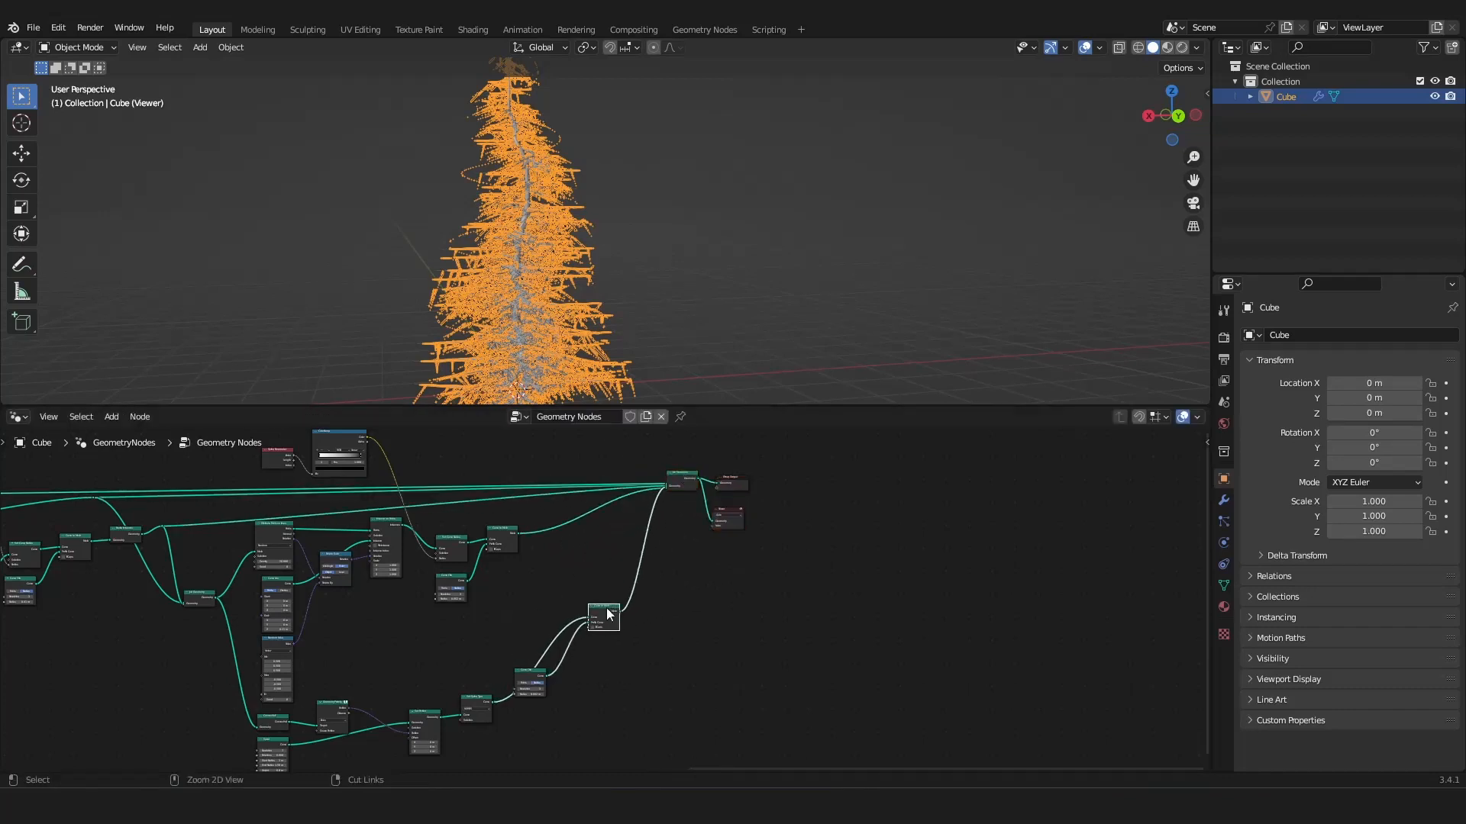
{"action": "left_click_drag", "start_coordinate": [536, 675], "coordinate": [587, 670]}
{"action": "scroll", "coordinate": [588, 675], "scroll_direction": "up", "scroll_amount": 4}
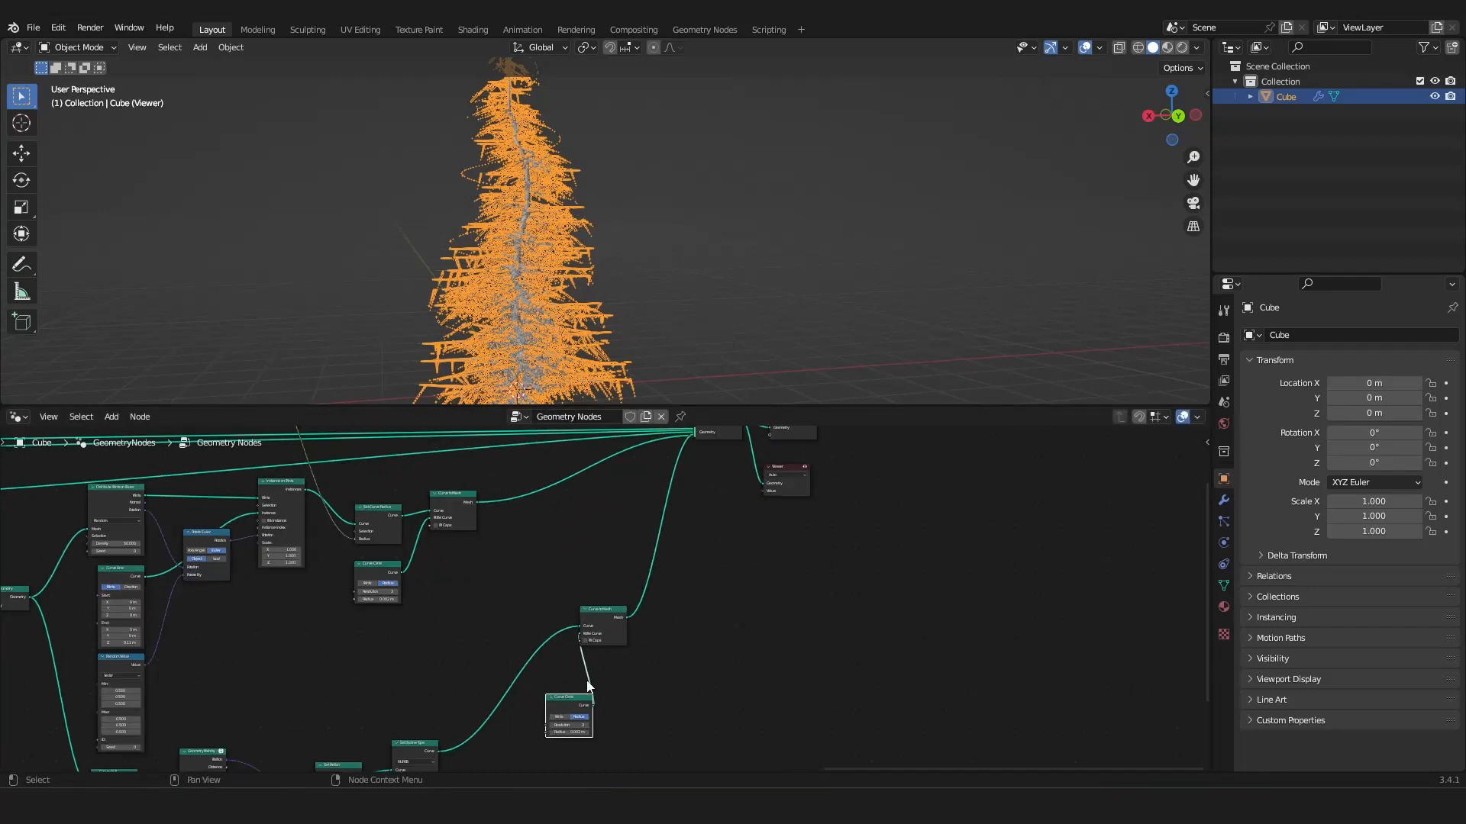
Add a Curve to Points node fed by the Set Spline Type curve.
{"action": "key", "text": "shift+a"}
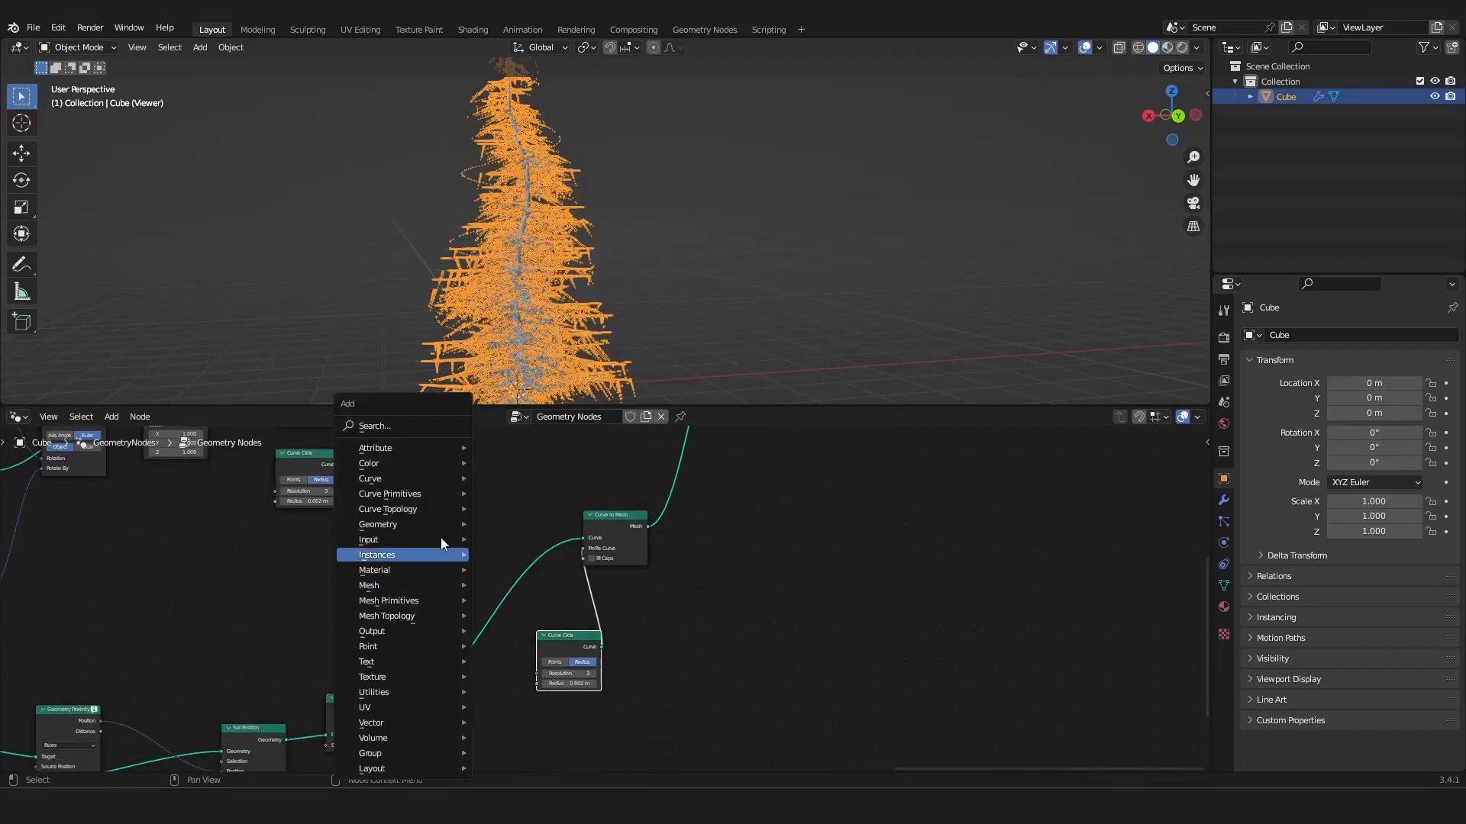
{"action": "mouse_move", "coordinate": [443, 477]}
{"action": "left_click", "coordinate": [539, 82]}
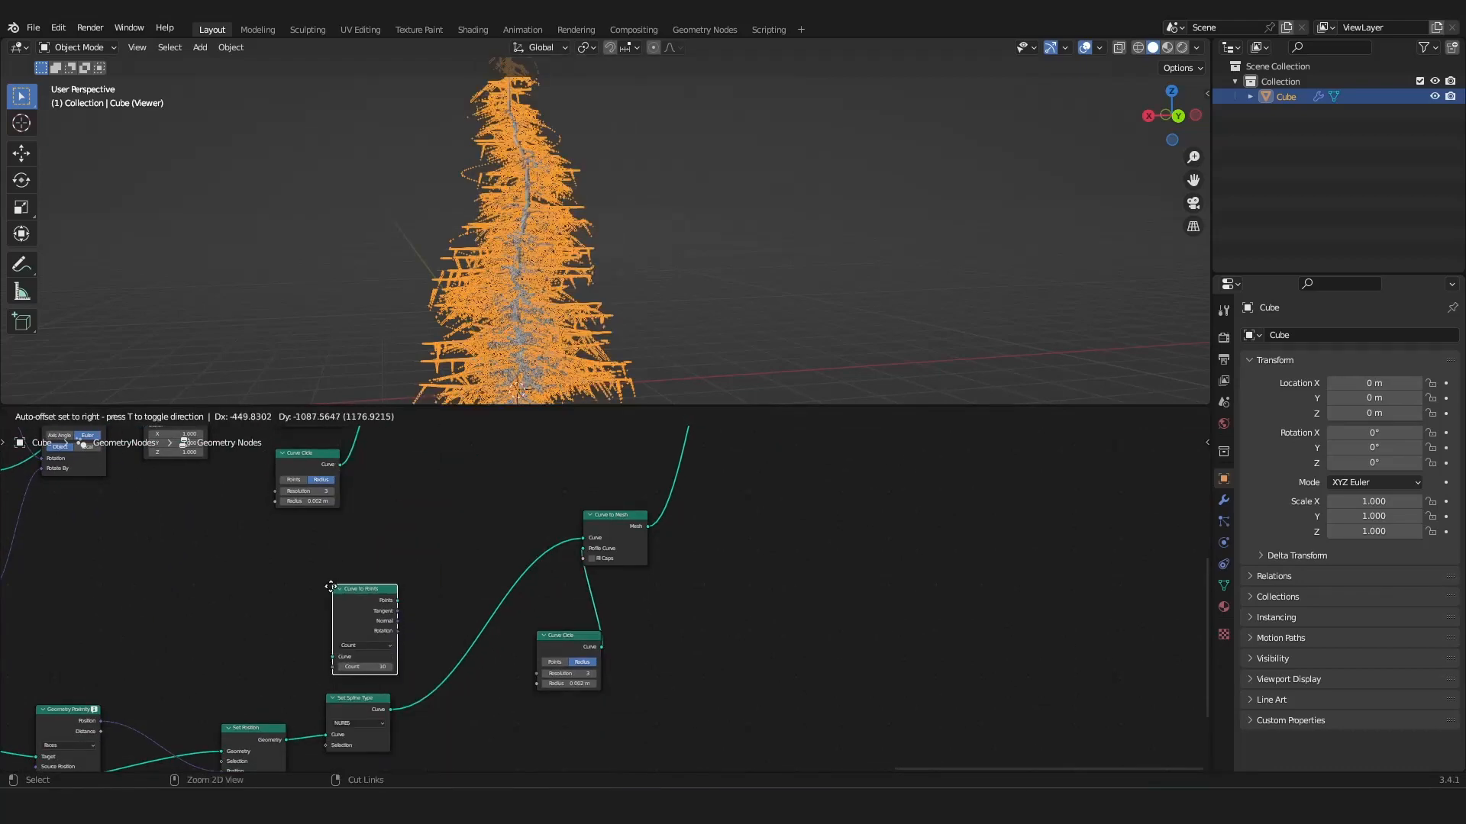
{"action": "left_click", "coordinate": [433, 546]}
Add an Instance on Points node fed by Curve to Points, and move the garland's mesh nodes clear of it.
{"action": "key", "text": "shift+a"}
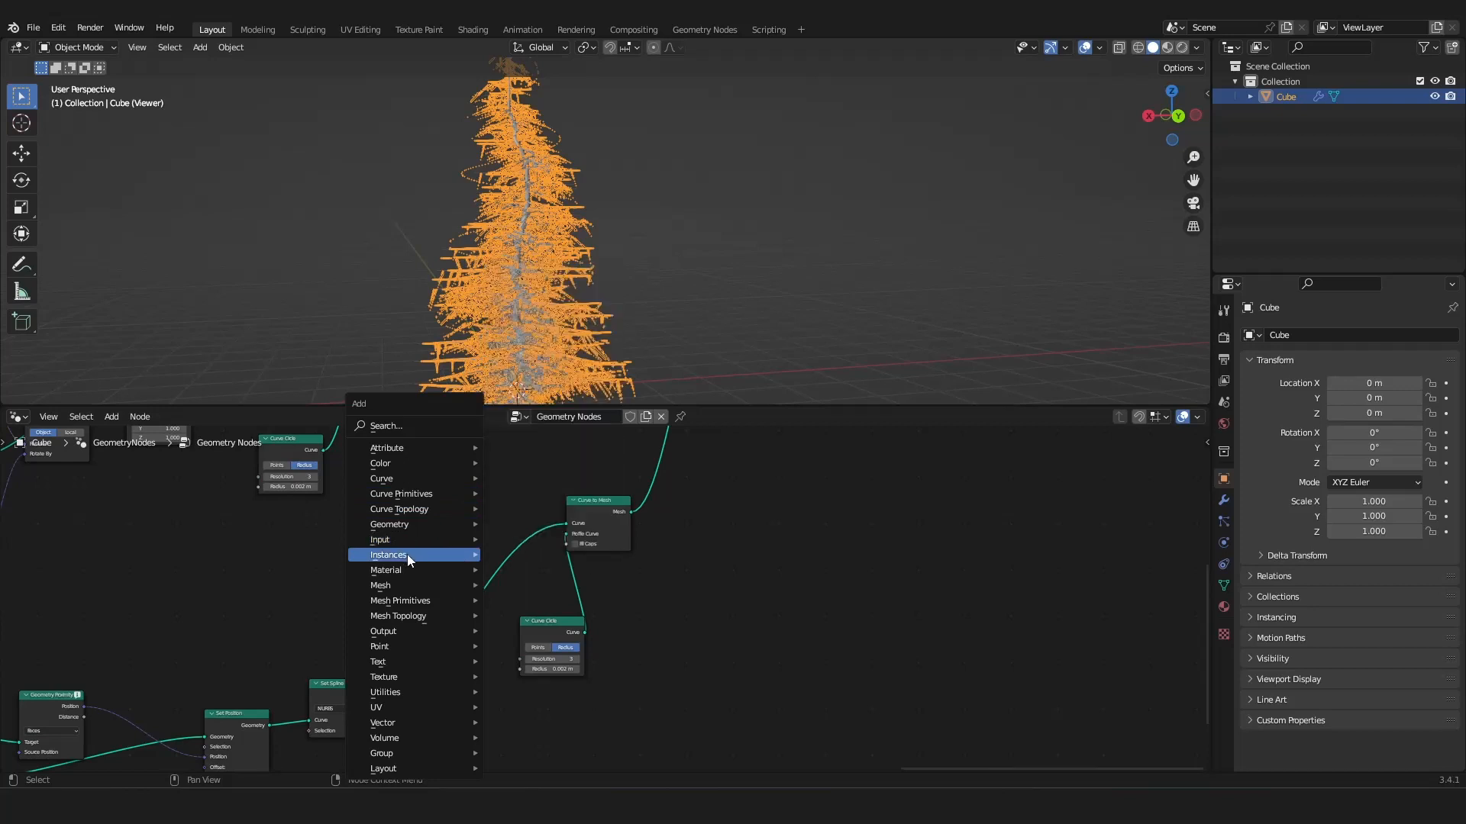
{"action": "mouse_move", "coordinate": [406, 554]}
{"action": "left_click", "coordinate": [549, 561]}
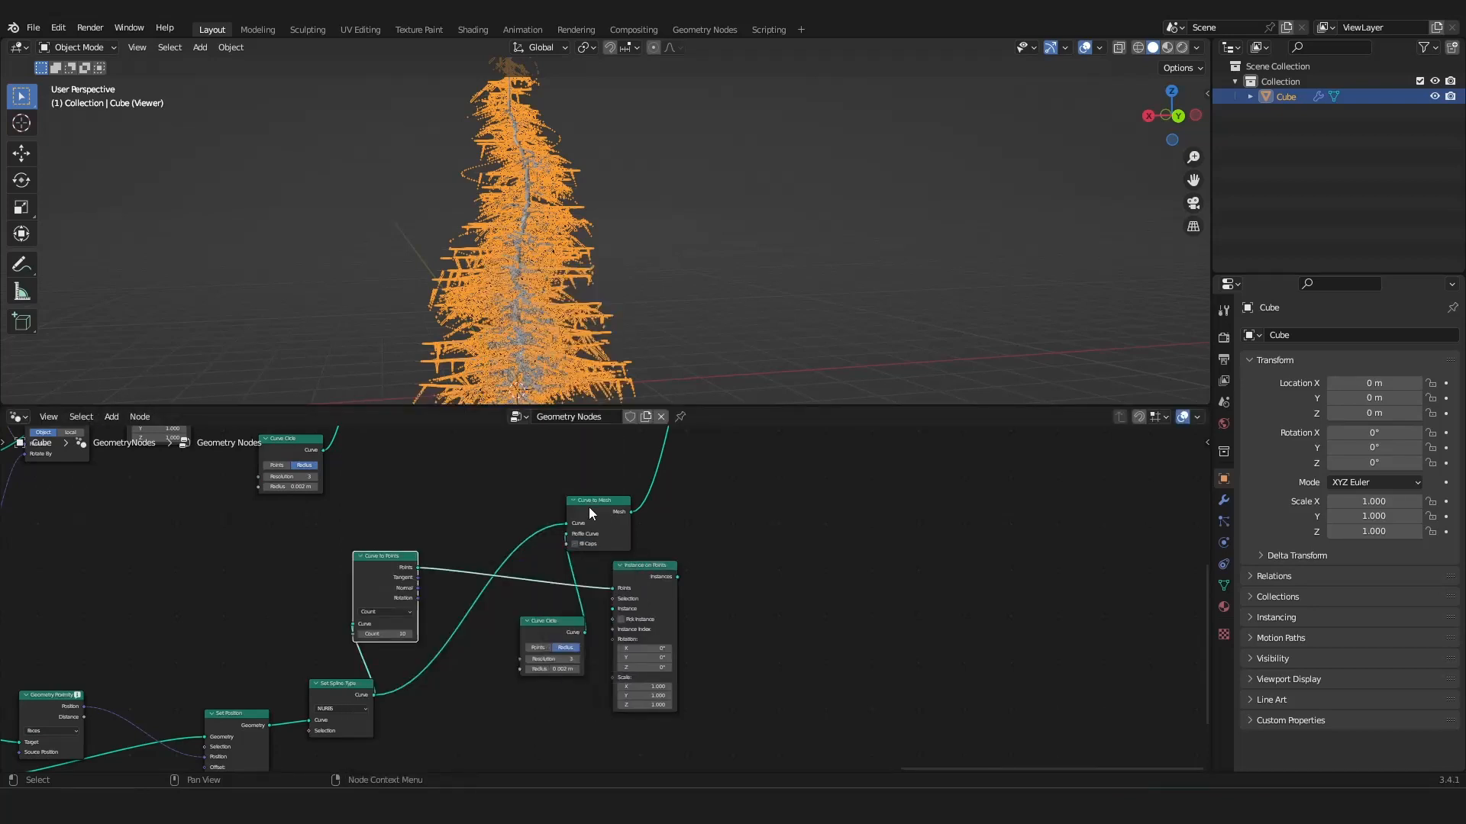
{"action": "left_click", "coordinate": [635, 572]}
{"action": "left_click_drag", "start_coordinate": [584, 607], "coordinate": [711, 735]}
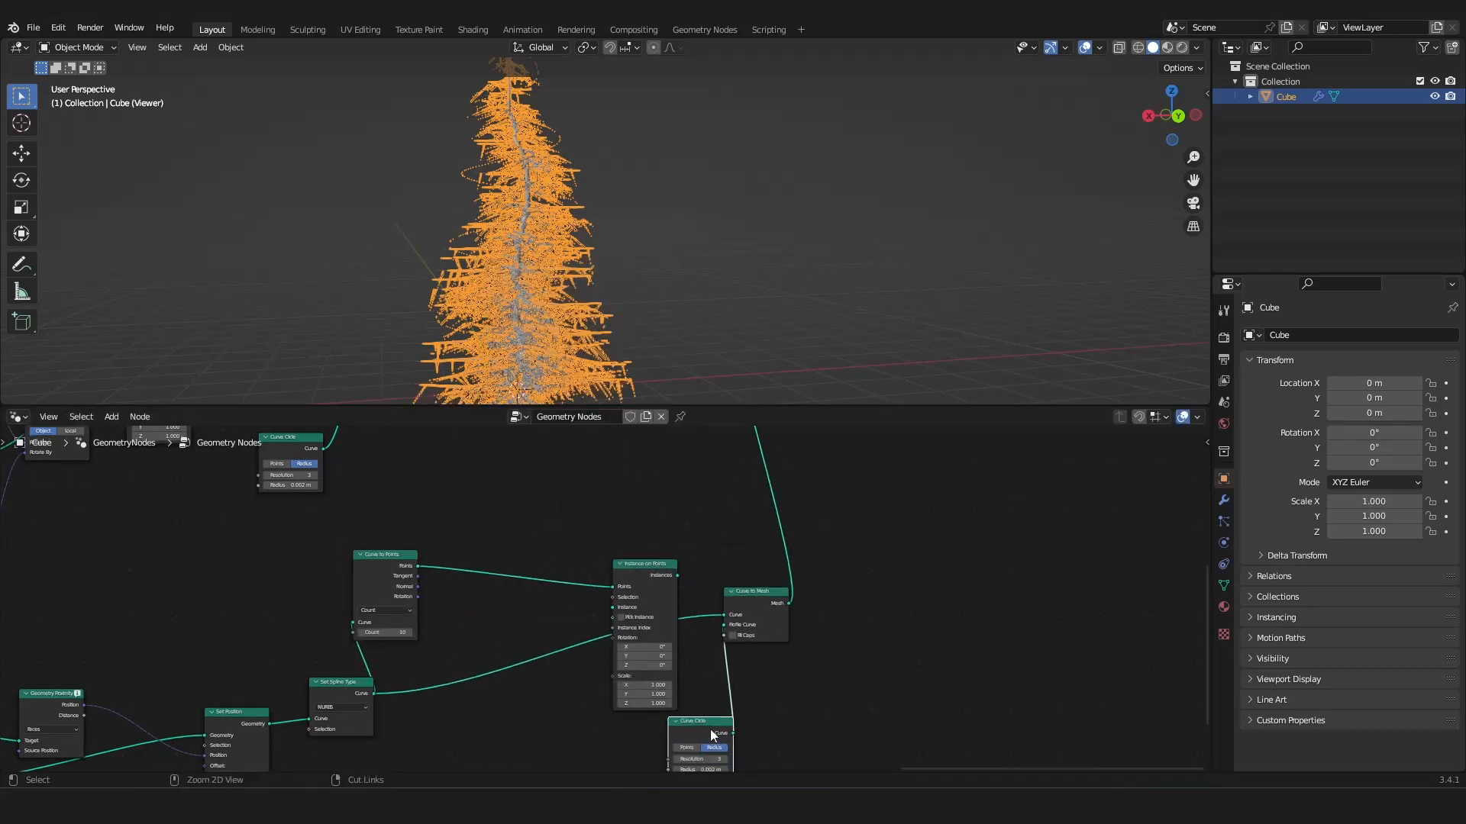
{"action": "left_click_drag", "start_coordinate": [637, 581], "coordinate": [526, 507]}
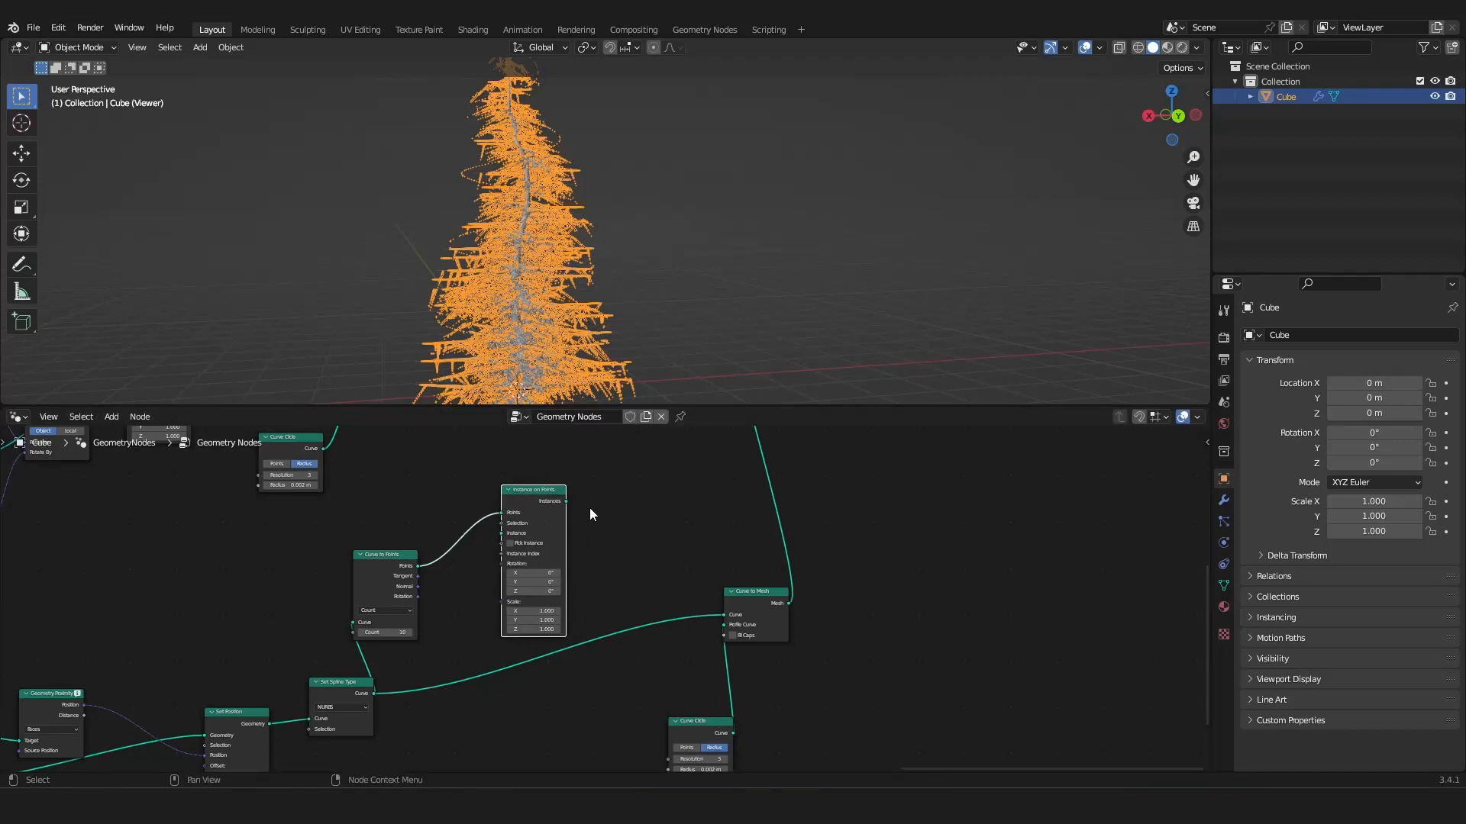
Add an Ico Sphere with 2 subdivisions and connect its mesh to the Instance input of Instance on Points.
{"action": "middle_click_drag", "start_coordinate": [589, 514], "coordinate": [561, 529]}
{"action": "scroll", "coordinate": [560, 529], "scroll_direction": "up", "scroll_amount": 2}
{"action": "key", "text": "shift+a"}
{"action": "mouse_move", "coordinate": [566, 522]}
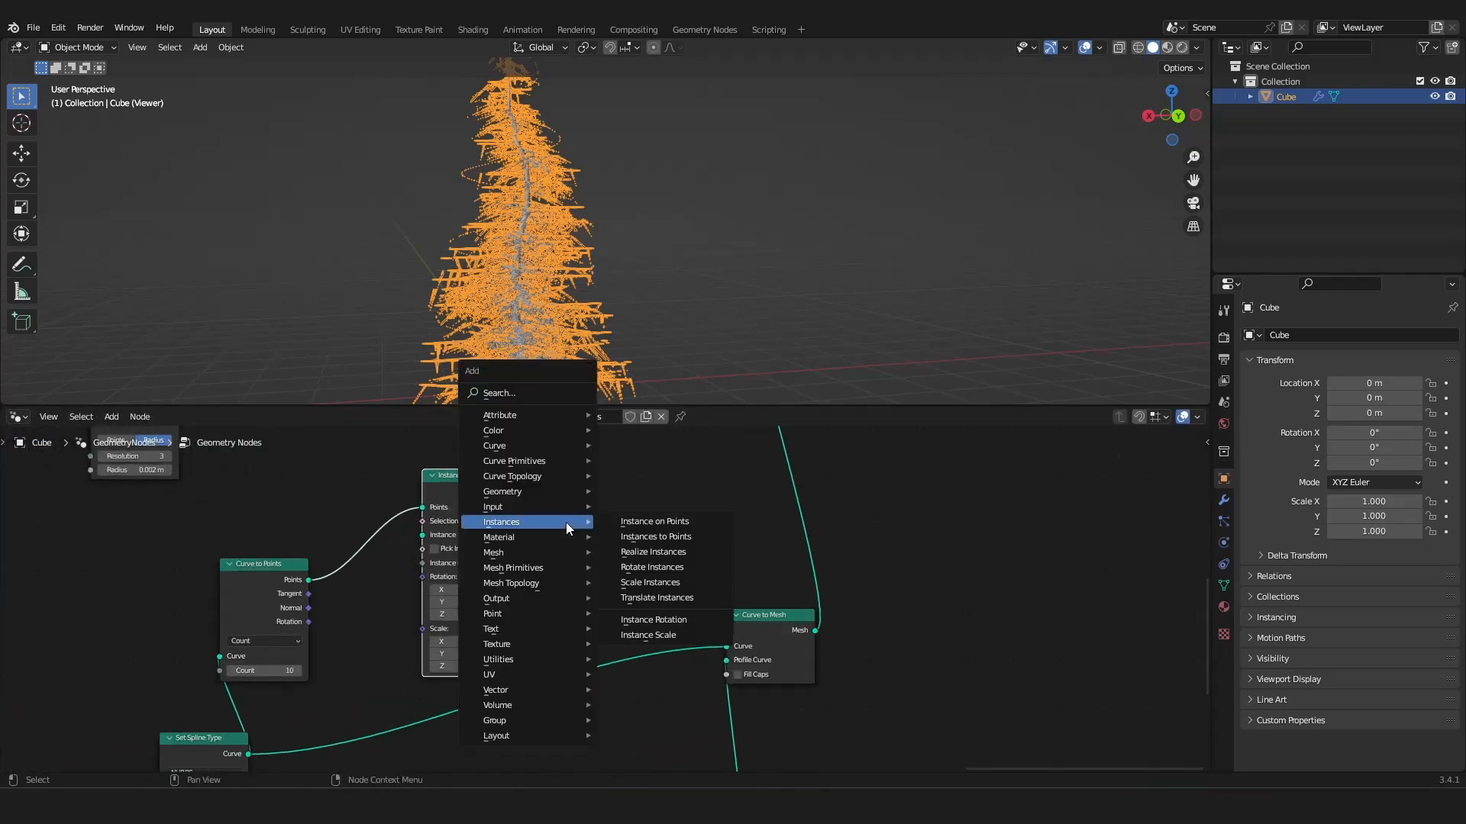
{"action": "mouse_move", "coordinate": [516, 577]}
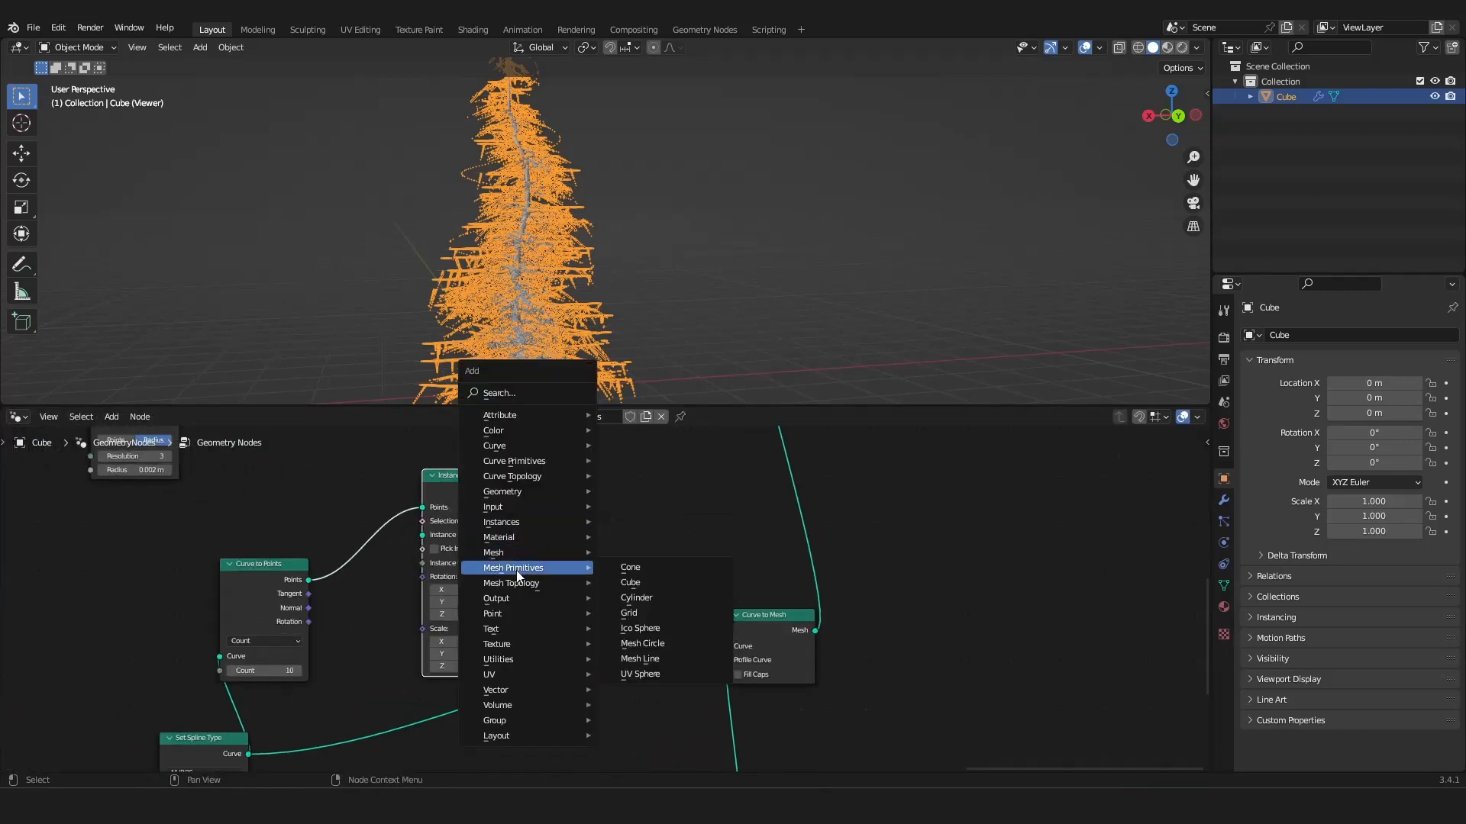
{"action": "left_click", "coordinate": [665, 632]}
{"action": "left_click", "coordinate": [582, 517]}
{"action": "left_click_drag", "start_coordinate": [675, 541], "coordinate": [422, 535]}
{"action": "left_click_drag", "start_coordinate": [628, 543], "coordinate": [363, 632]}
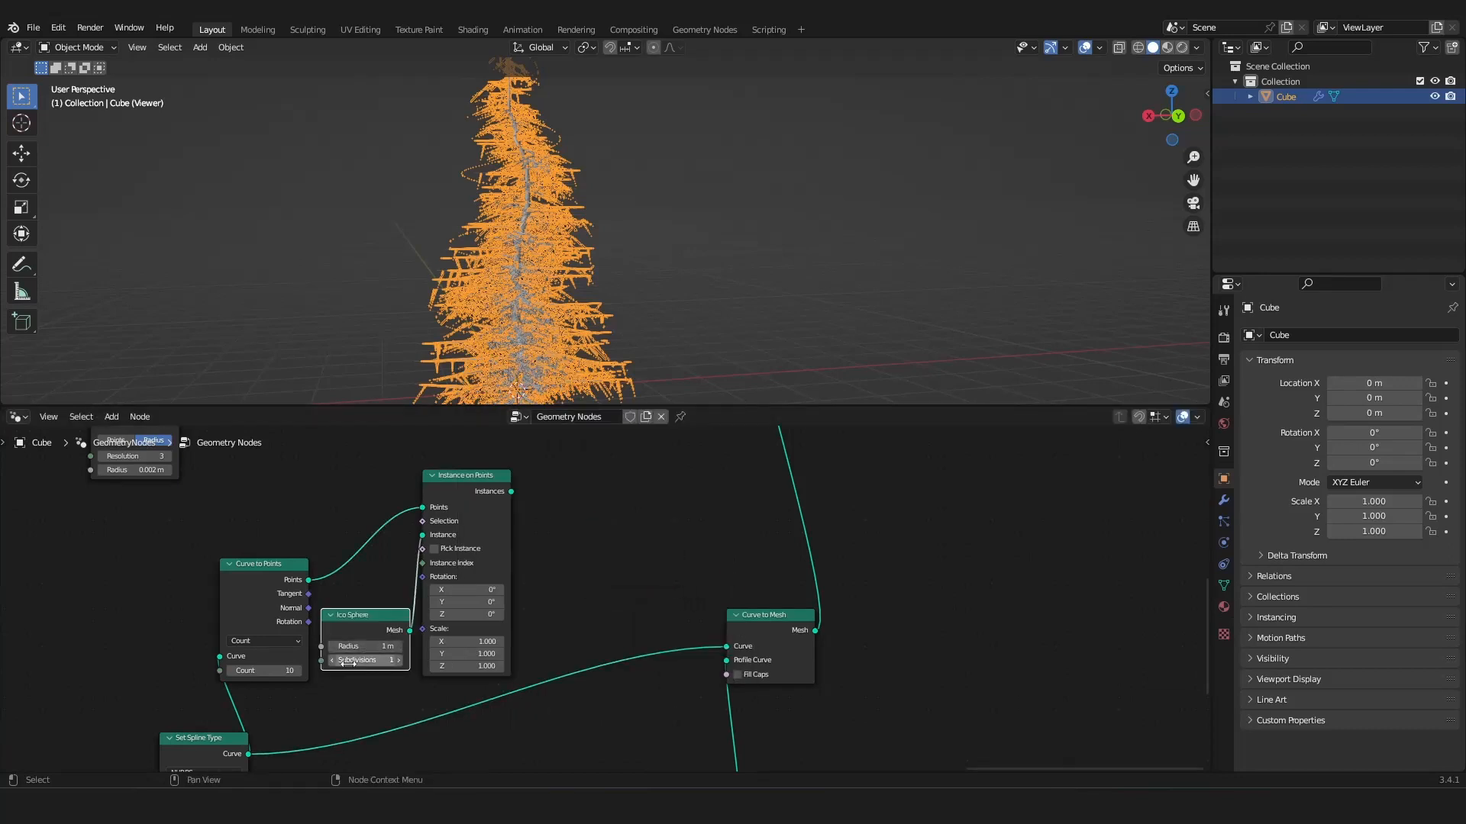
{"action": "left_click", "coordinate": [400, 660]}
Connect the sphere instances to Join Geometry and look at them on the tree.
{"action": "scroll", "coordinate": [583, 656], "scroll_direction": "down", "scroll_amount": 3}
{"action": "left_click_drag", "start_coordinate": [453, 645], "coordinate": [572, 455]}
{"action": "middle_click_drag", "start_coordinate": [611, 336], "coordinate": [638, 334]}
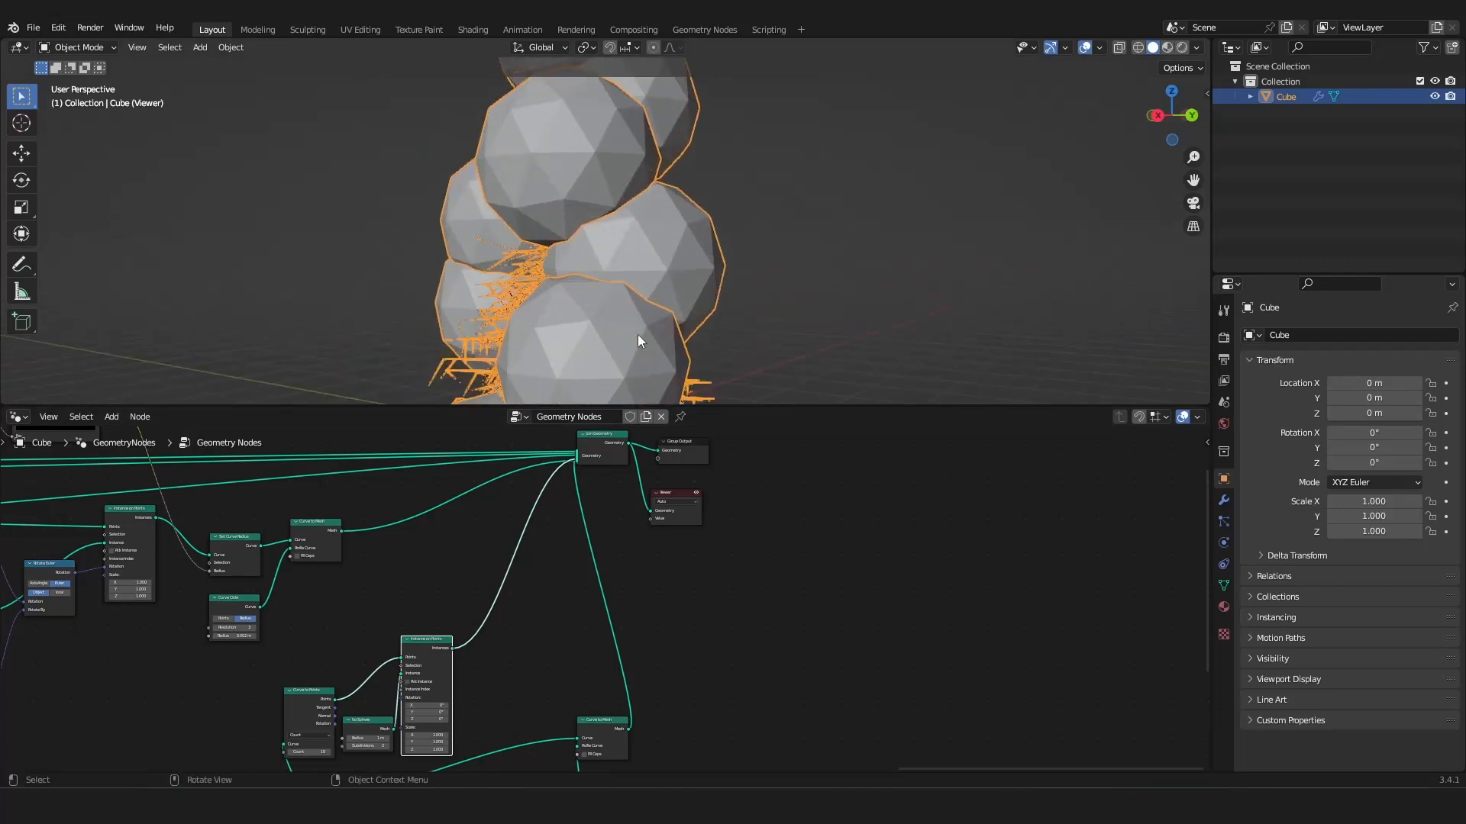
Set the Ico Sphere's radius to 0.1 m.
{"action": "scroll", "coordinate": [460, 635], "scroll_direction": "up", "scroll_amount": 4}
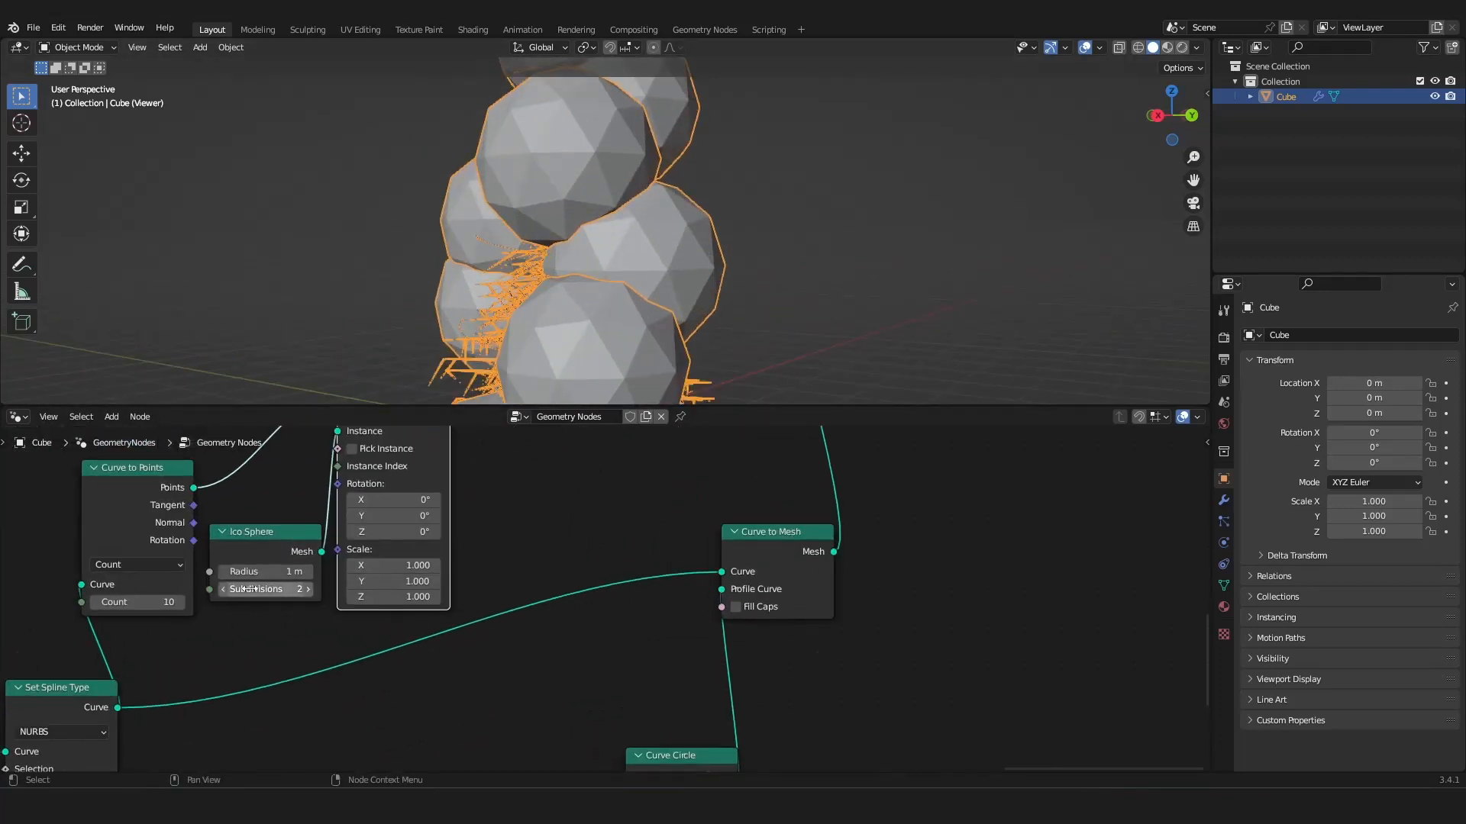
{"action": "type", "text": "0.1"}
{"action": "key", "text": "Return"}
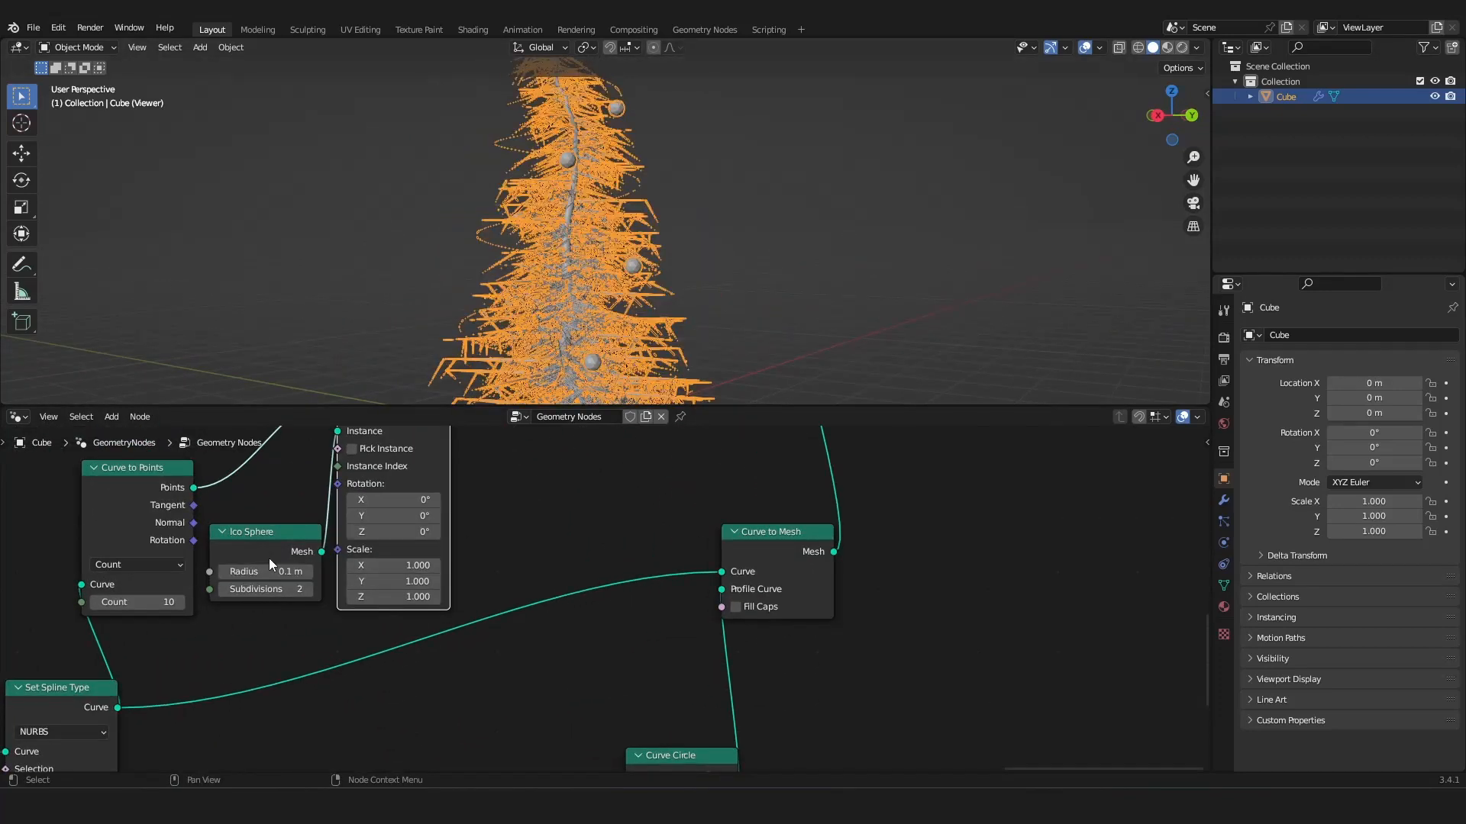
Increase the Curve to Points count so more spheres line the garland, and inspect their spacing.
{"action": "scroll", "coordinate": [370, 214], "scroll_direction": "down", "scroll_amount": 3}
{"action": "middle_click_drag", "start_coordinate": [369, 214], "coordinate": [723, 295]}
{"action": "scroll", "coordinate": [723, 296], "scroll_direction": "up", "scroll_amount": 2}
{"action": "left_click_drag", "start_coordinate": [130, 602], "coordinate": [328, 595]}
{"action": "middle_click_drag", "start_coordinate": [551, 258], "coordinate": [629, 223]}
{"action": "scroll", "coordinate": [635, 218], "scroll_direction": "up", "scroll_amount": 3}
Insert a Set Shade Smooth node between the sphere ornaments' Instance on Points and Join Geometry, and view the tree.
{"action": "scroll", "coordinate": [635, 219], "scroll_direction": "up", "scroll_amount": 6}
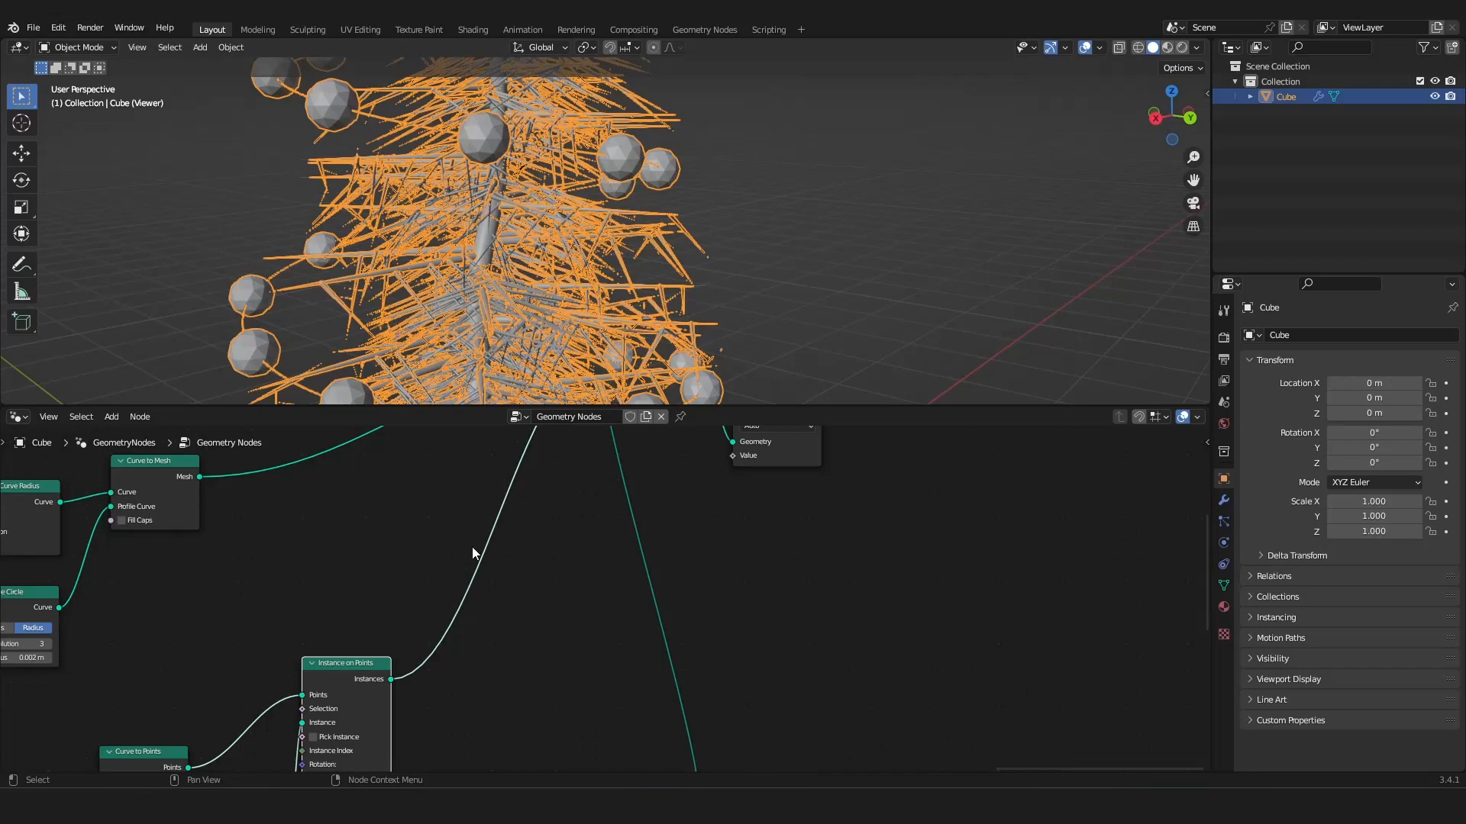
{"action": "key", "text": "shift+a"}
{"action": "mouse_move", "coordinate": [402, 532]}
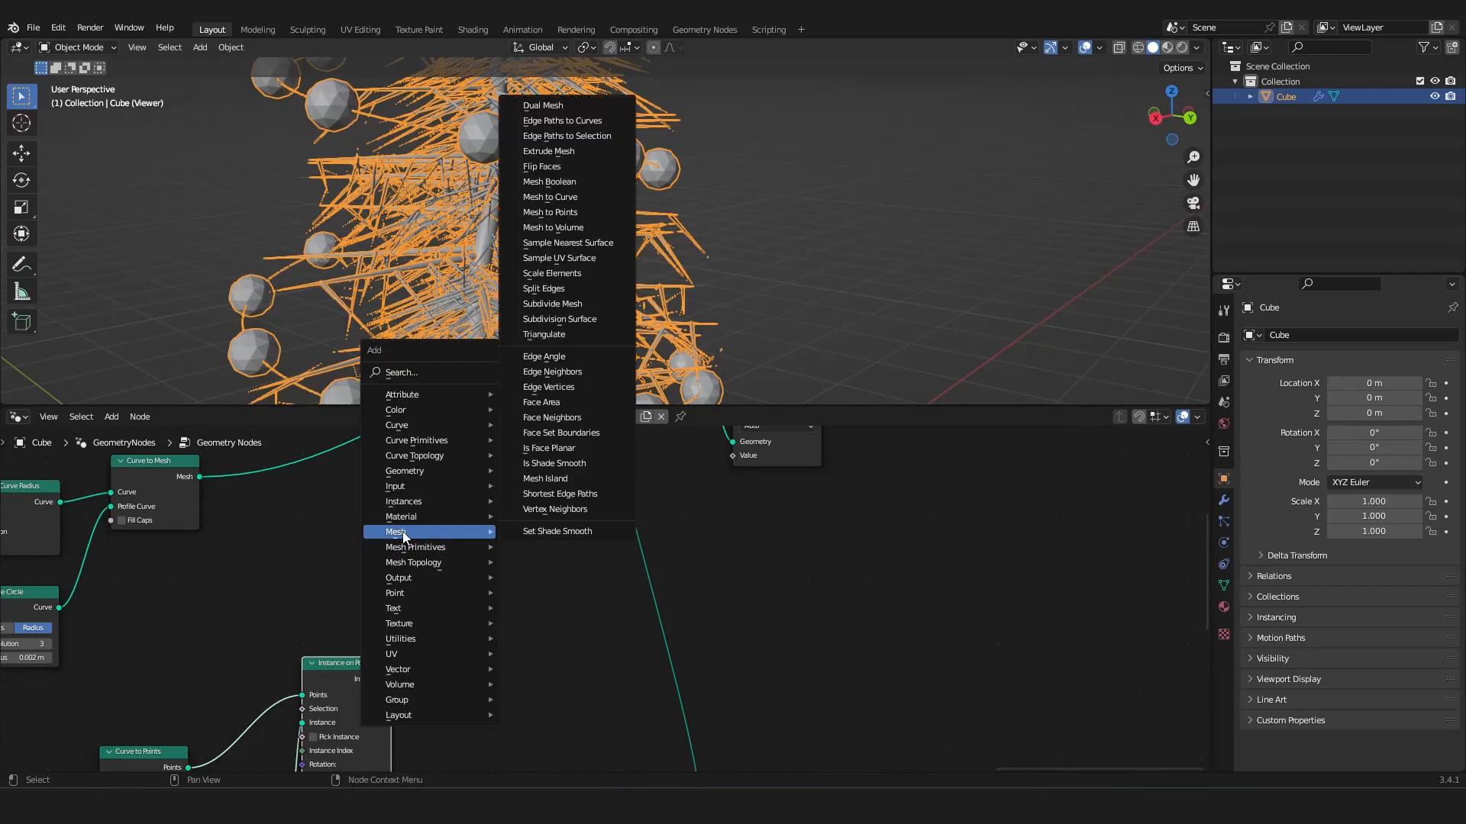
{"action": "left_click", "coordinate": [532, 532]}
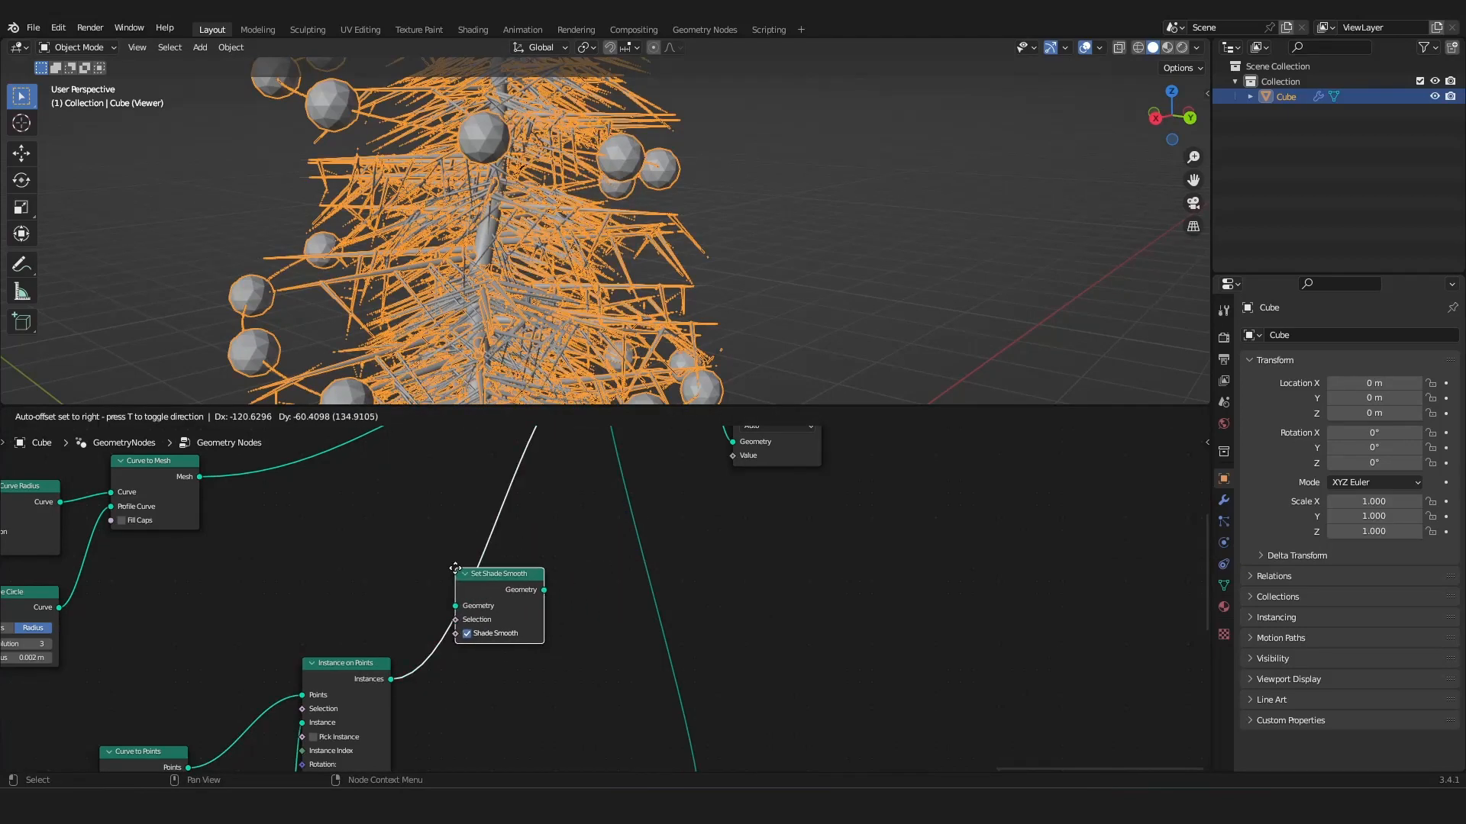
{"action": "left_click", "coordinate": [491, 595]}
{"action": "scroll", "coordinate": [584, 313], "scroll_direction": "down", "scroll_amount": 5}
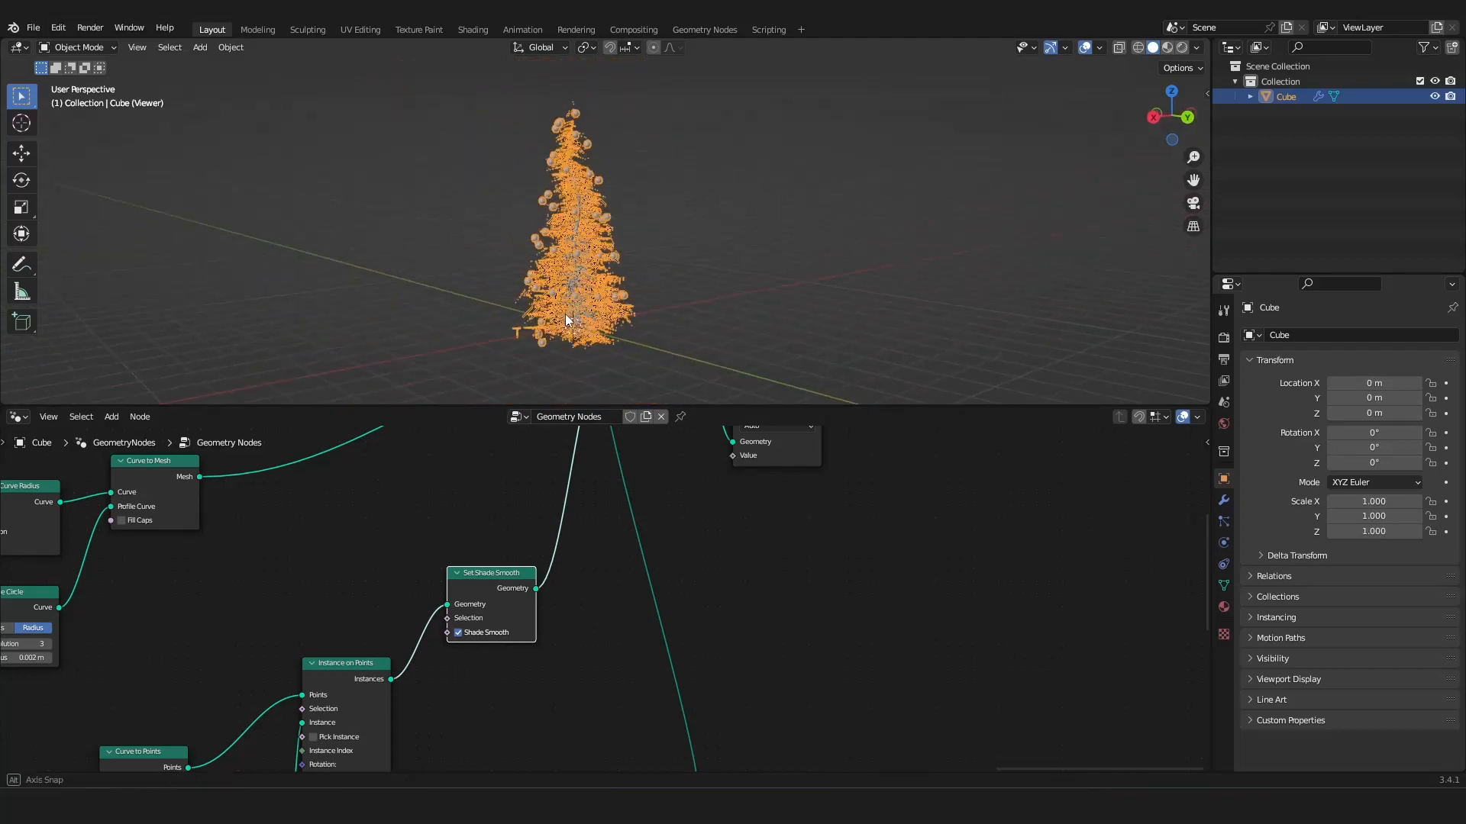
{"action": "scroll", "coordinate": [549, 310], "scroll_direction": "up", "scroll_amount": 2}
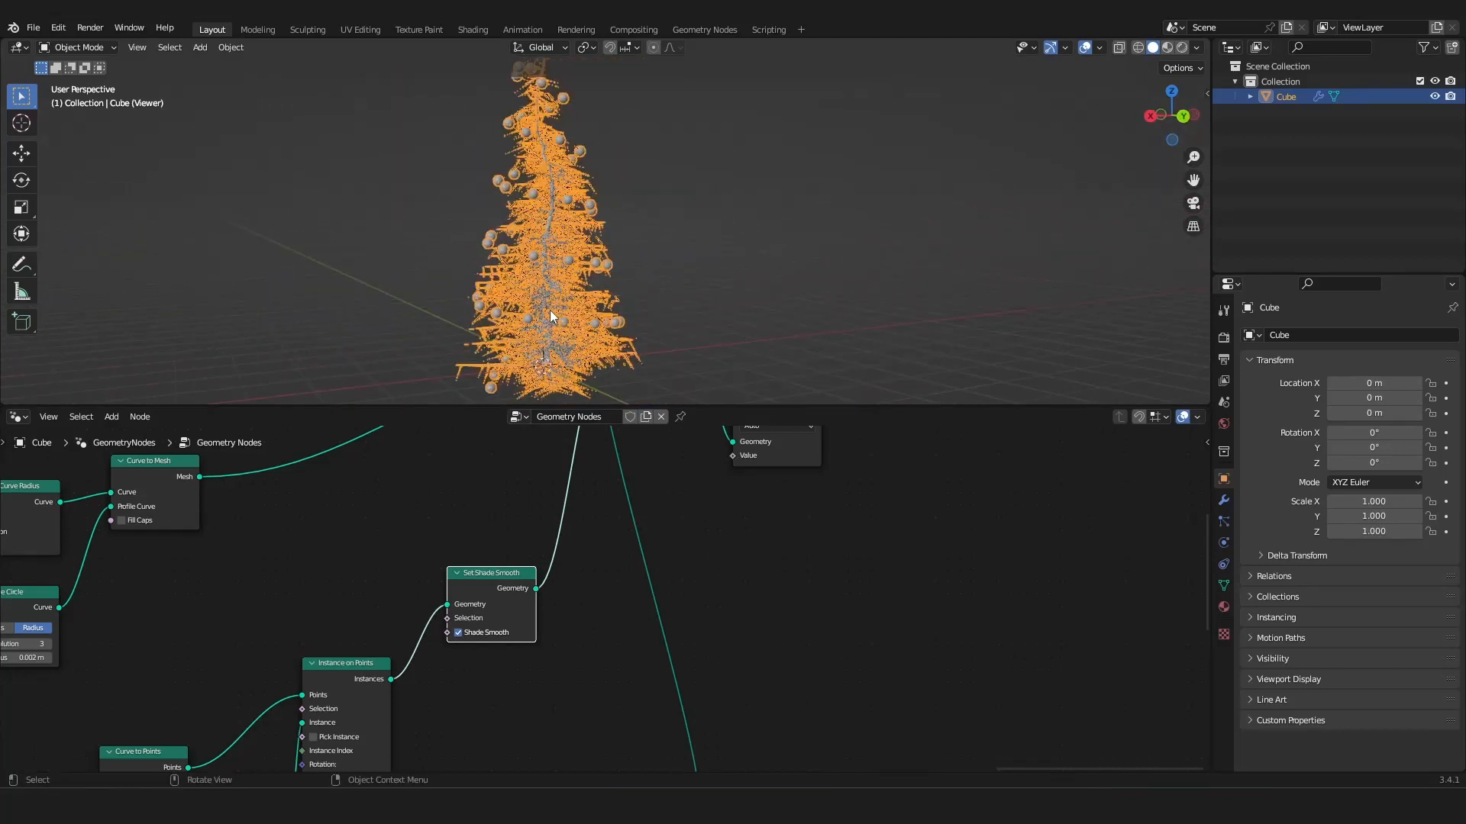
Inspect the ornaments around the tree with the viewport overlays hidden and shown.
{"action": "left_click", "coordinate": [1087, 48]}
{"action": "scroll", "coordinate": [794, 215], "scroll_direction": "down", "scroll_amount": 5}
{"action": "middle_click_drag", "start_coordinate": [789, 217], "coordinate": [892, 209]}
{"action": "scroll", "coordinate": [892, 210], "scroll_direction": "up", "scroll_amount": 4}
{"action": "left_click", "coordinate": [1091, 50]}
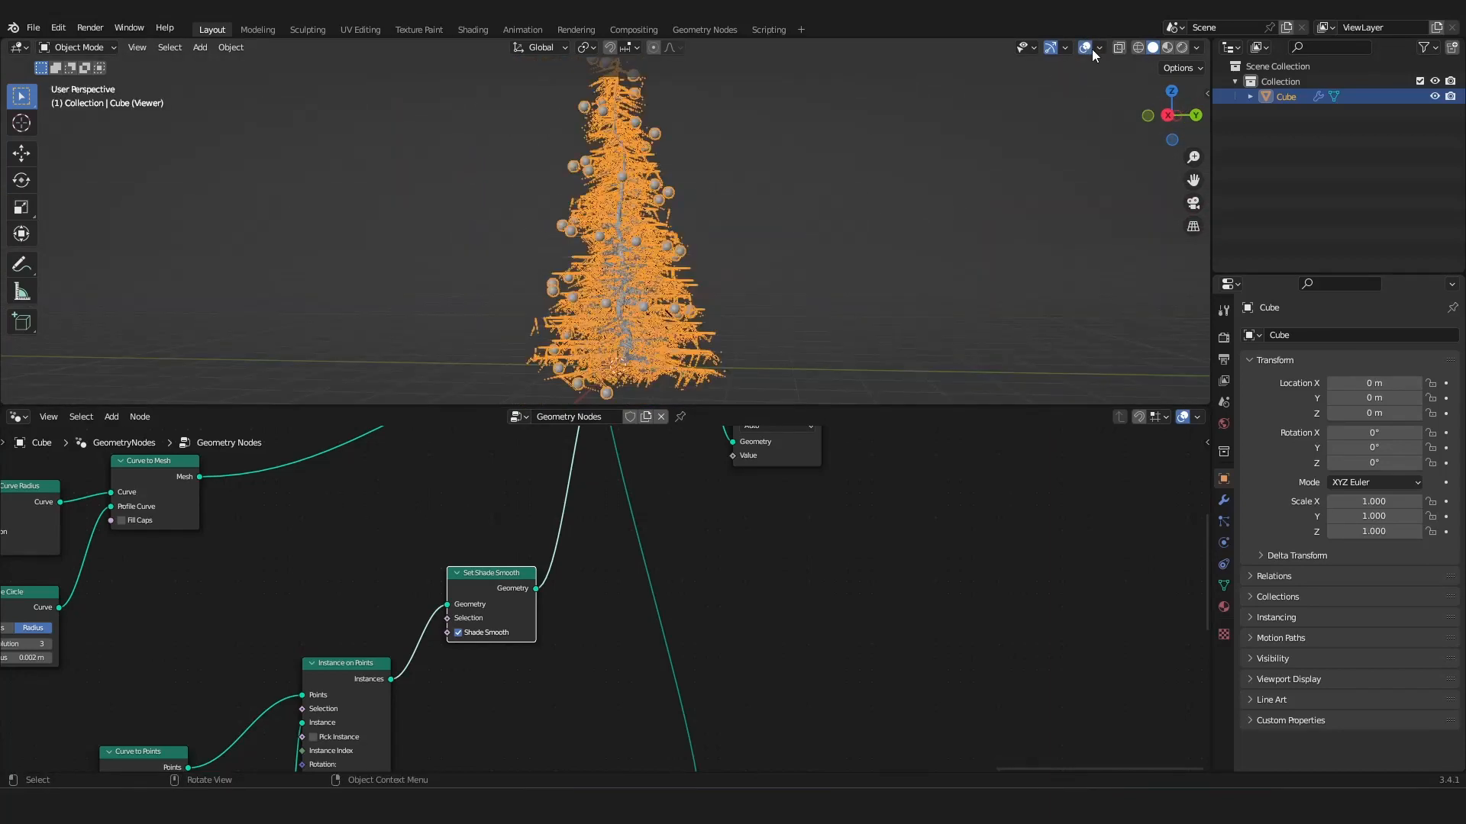
{"action": "left_click", "coordinate": [1090, 49]}
{"action": "left_click", "coordinate": [1090, 49]}
Make room after Set Spline Type, join its two outgoing links through a reroute, and insert a Transform node before it.
{"action": "scroll", "coordinate": [542, 594], "scroll_direction": "down", "scroll_amount": 9}
{"action": "middle_click_drag", "start_coordinate": [535, 677], "coordinate": [580, 503]}
{"action": "scroll", "coordinate": [458, 527], "scroll_direction": "up", "scroll_amount": 3}
{"action": "left_click_drag", "start_coordinate": [282, 583], "coordinate": [202, 605]}
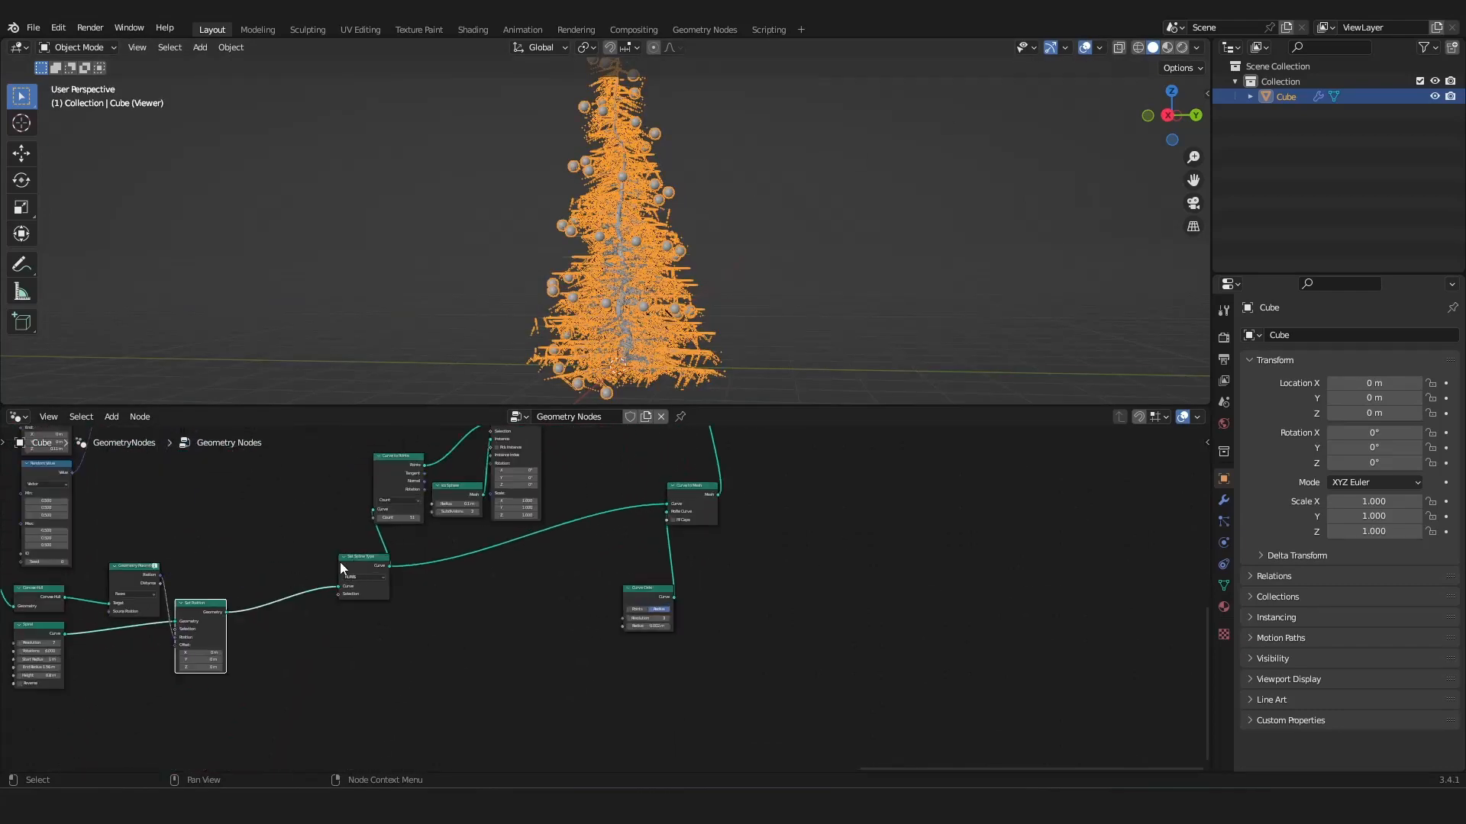
{"action": "left_click_drag", "start_coordinate": [343, 564], "coordinate": [253, 595]}
{"action": "right_click_drag", "start_coordinate": [340, 527], "coordinate": [353, 606], "text": "shift"}
{"action": "type", "text": "tra"}
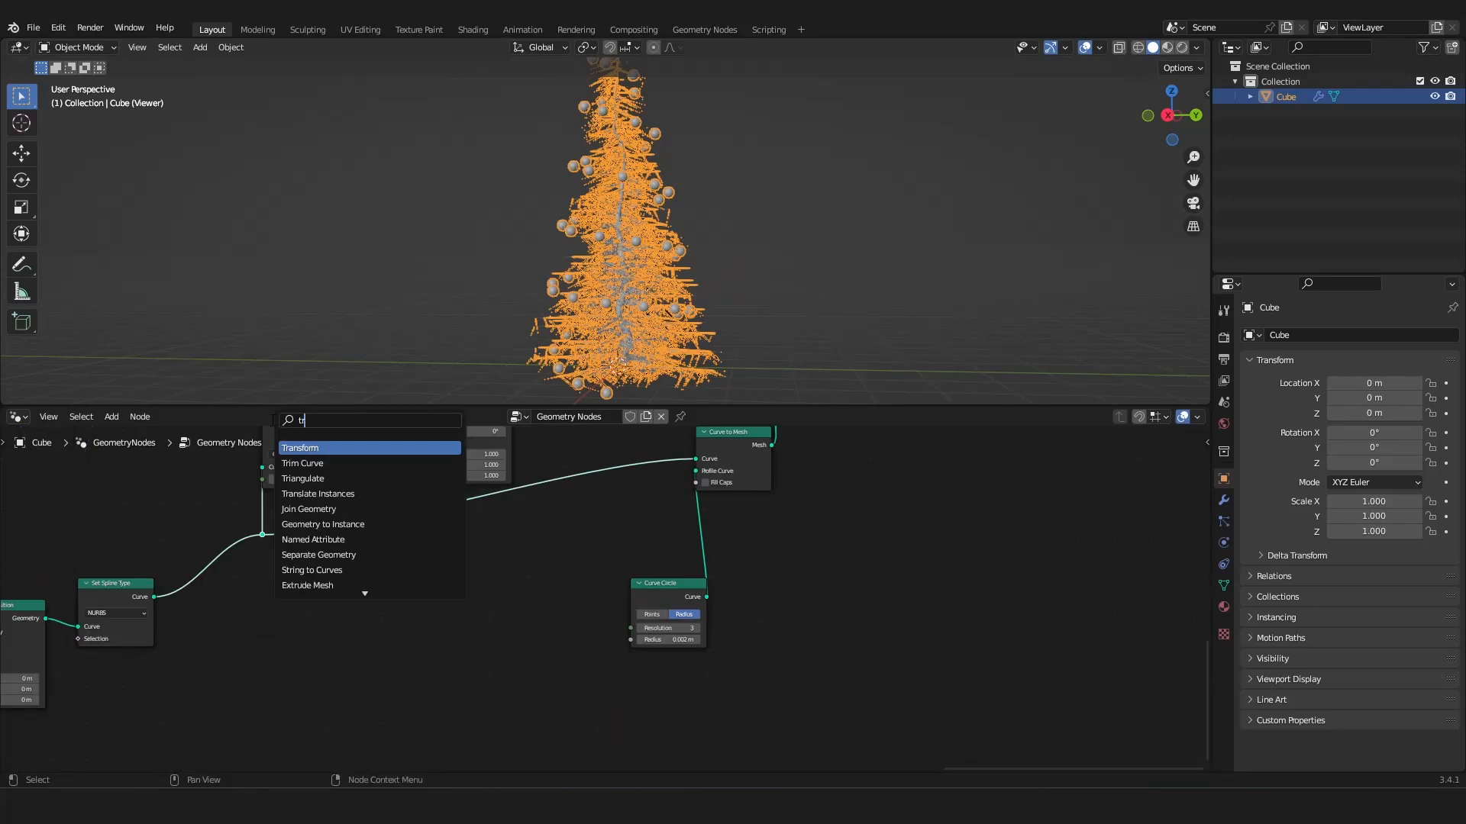
{"action": "left_click", "coordinate": [306, 448]}
{"action": "left_click", "coordinate": [229, 578]}
Set the garland Transform's X and Y scale to 0.710 and check how the ornaments sit on the tree.
{"action": "middle_click_drag", "start_coordinate": [376, 597], "coordinate": [537, 533]}
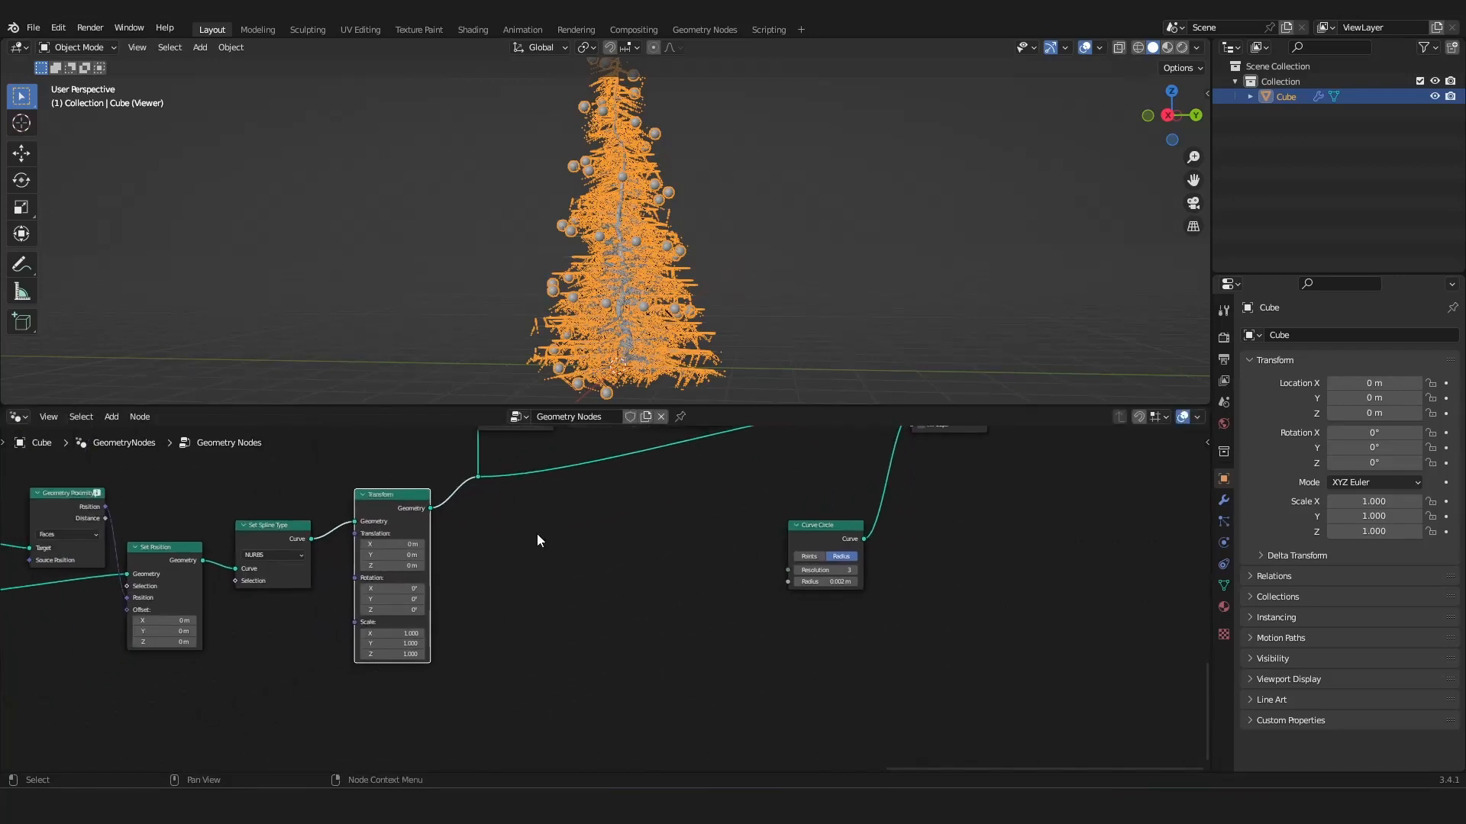
{"action": "scroll", "coordinate": [537, 535], "scroll_direction": "up", "scroll_amount": 5}
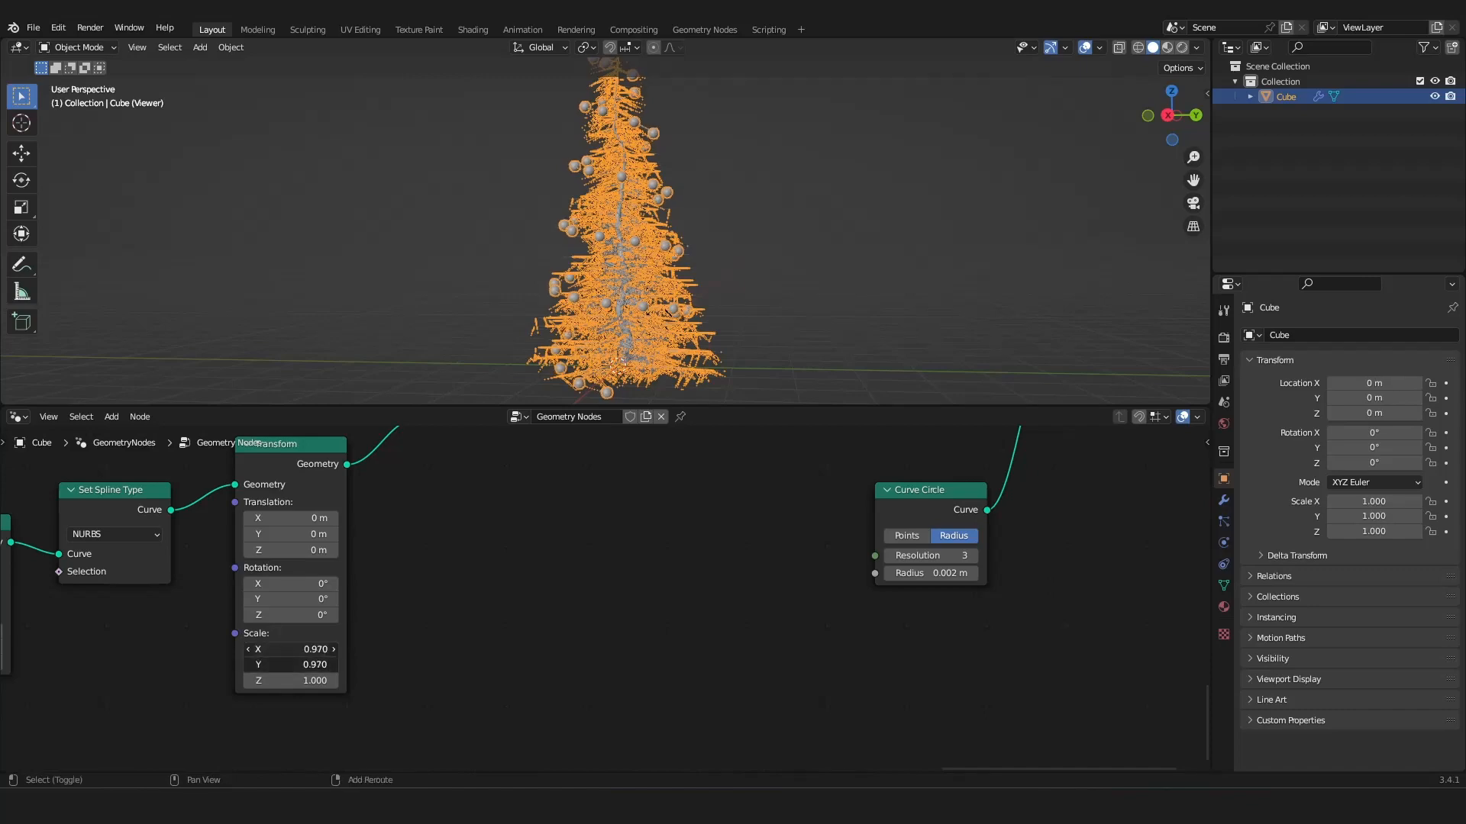
{"action": "left_click_drag", "start_coordinate": [291, 649], "coordinate": [229, 650], "text": "shift"}
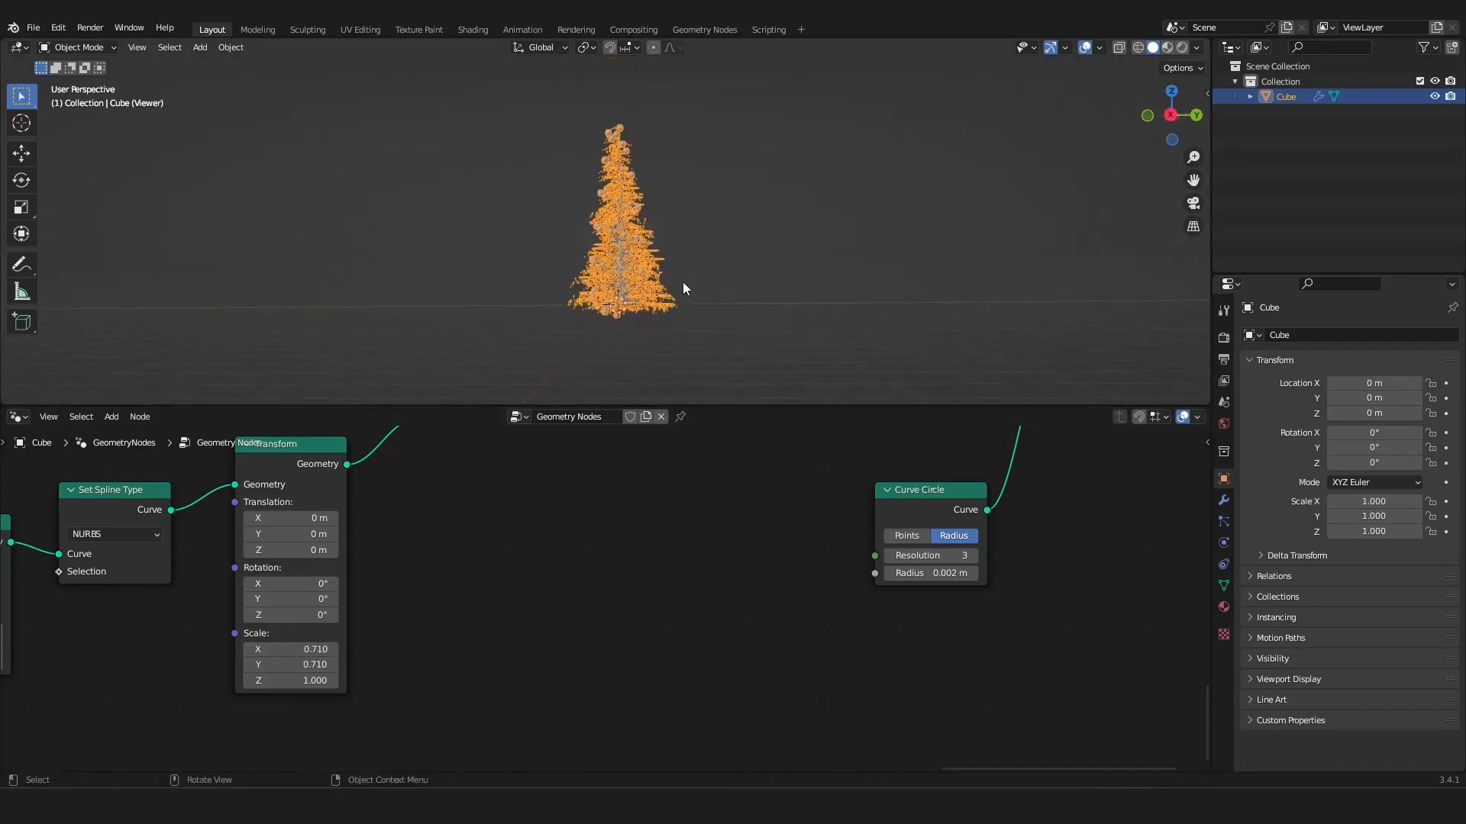
{"action": "scroll", "coordinate": [684, 283], "scroll_direction": "up", "scroll_amount": 4}
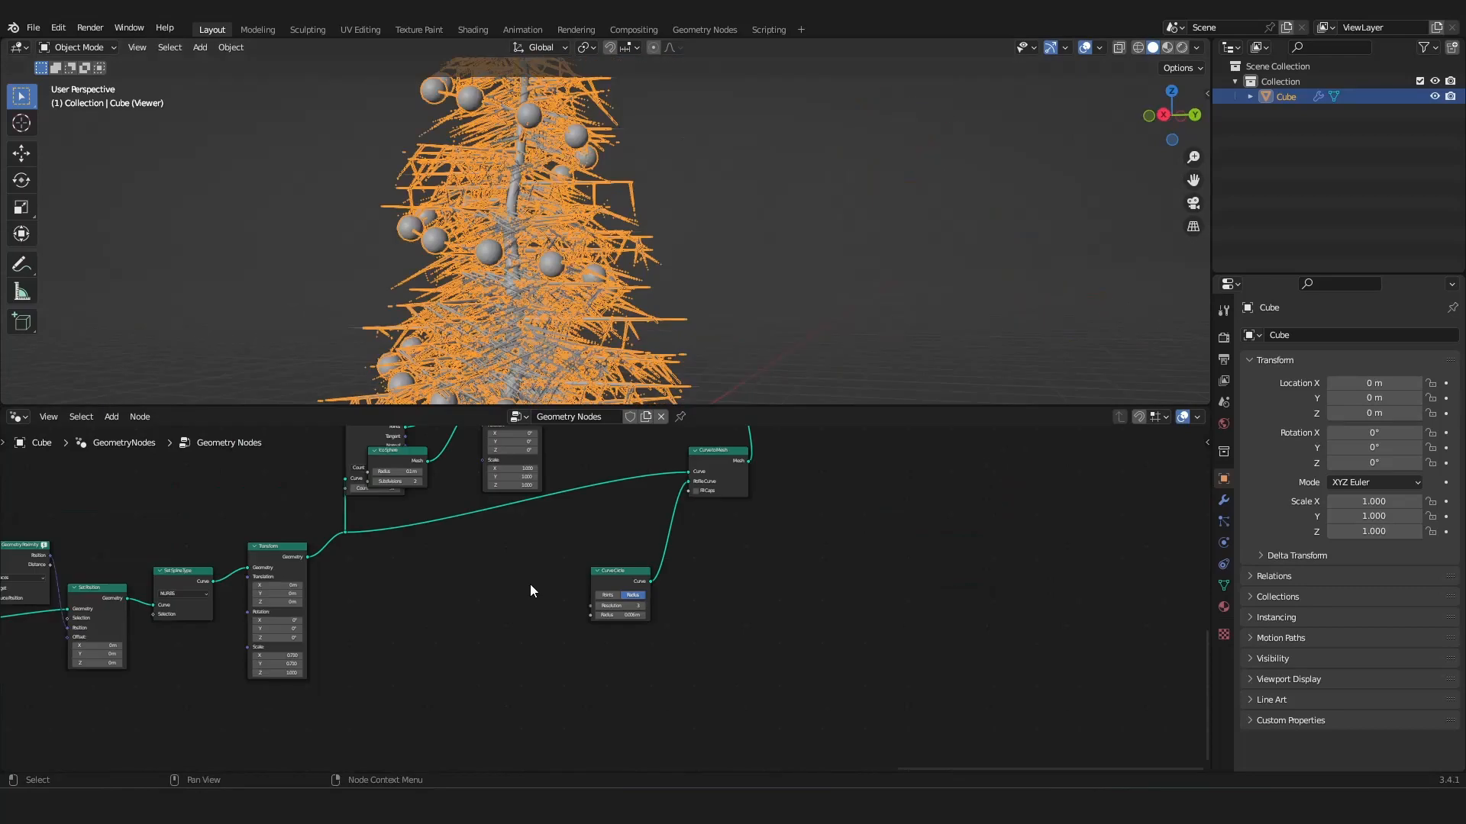
{"action": "scroll", "coordinate": [529, 584], "scroll_direction": "down", "scroll_amount": 6}
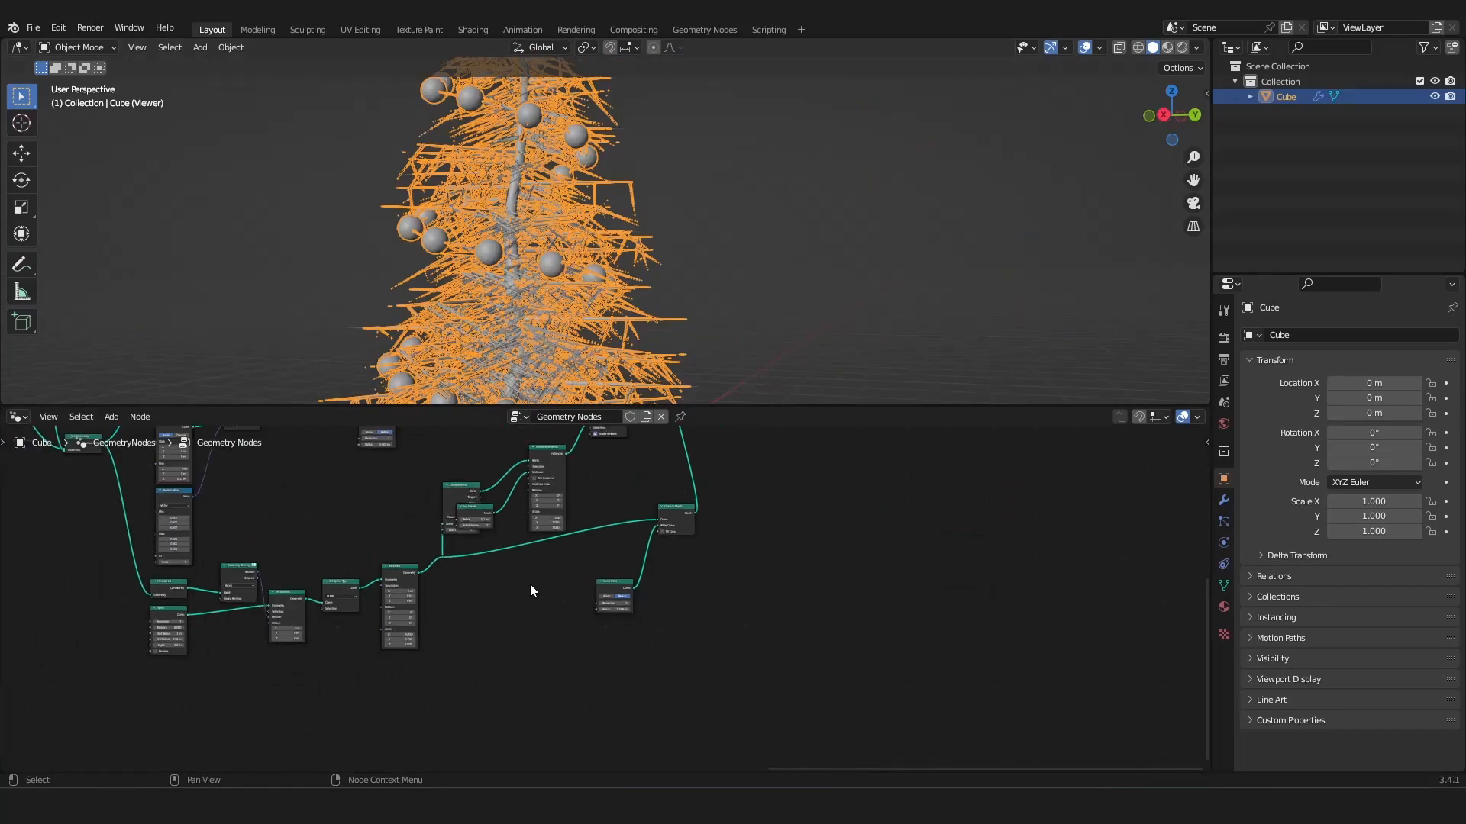
{"action": "scroll", "coordinate": [633, 266], "scroll_direction": "down", "scroll_amount": 2}
{"action": "scroll", "coordinate": [634, 265], "scroll_direction": "down", "scroll_amount": 3}
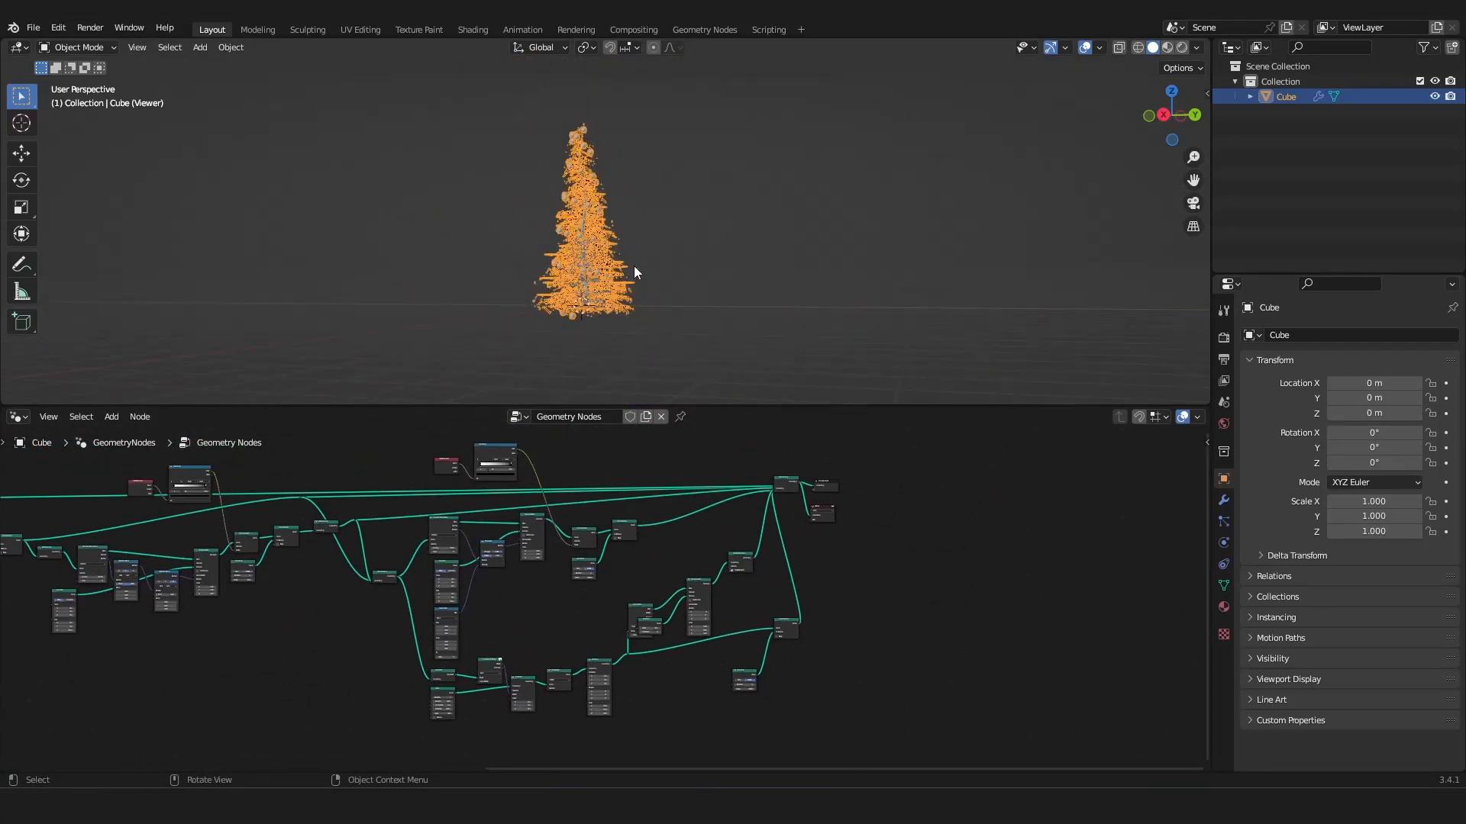
Add a cylinder mesh and move it beside the tree to about -5.6 m along Y.
{"action": "scroll", "coordinate": [628, 293], "scroll_direction": "up", "scroll_amount": 4}
{"action": "key", "text": "shift+a"}
{"action": "mouse_move", "coordinate": [642, 248]}
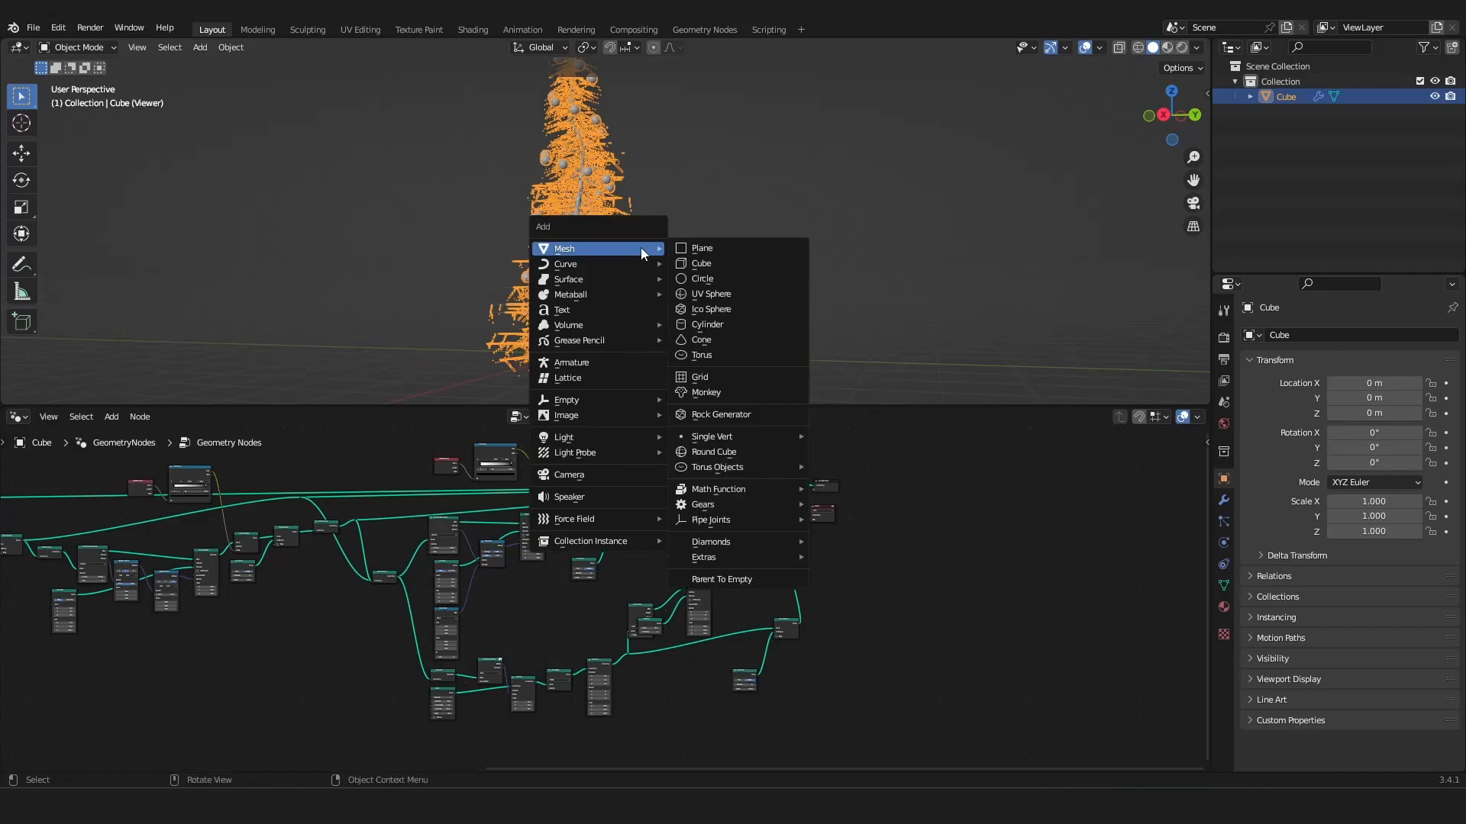
{"action": "left_click", "coordinate": [718, 324]}
{"action": "key", "text": "g"}
{"action": "key", "text": "y"}
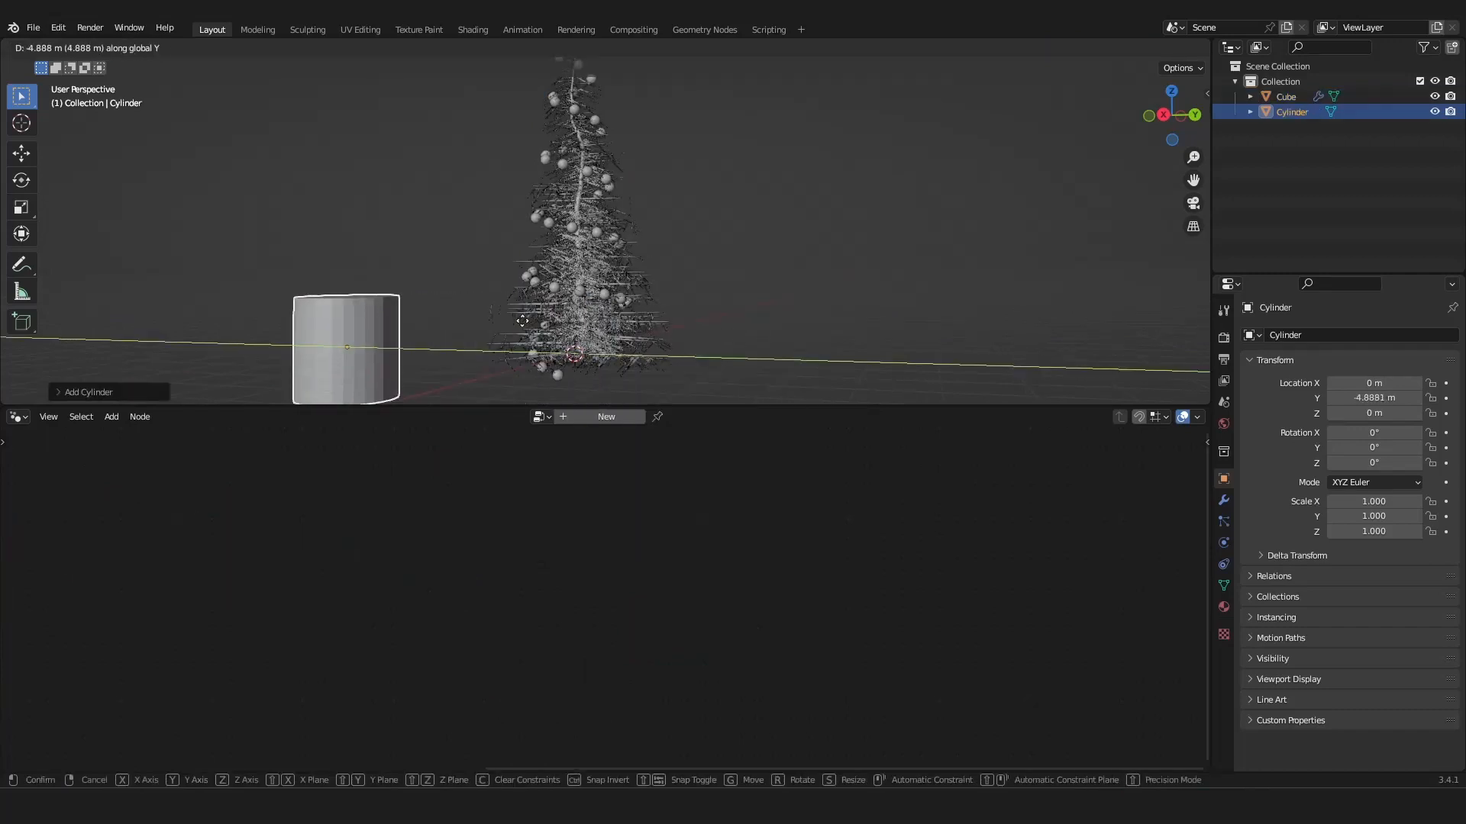
{"action": "left_click", "coordinate": [514, 328]}
Resize the cylinder's mesh in Edit Mode into a tall, narrow candle body.
{"action": "key", "text": "KP_Decimal"}
{"action": "scroll", "coordinate": [717, 236], "scroll_direction": "down", "scroll_amount": 4}
{"action": "key", "text": "Tab"}
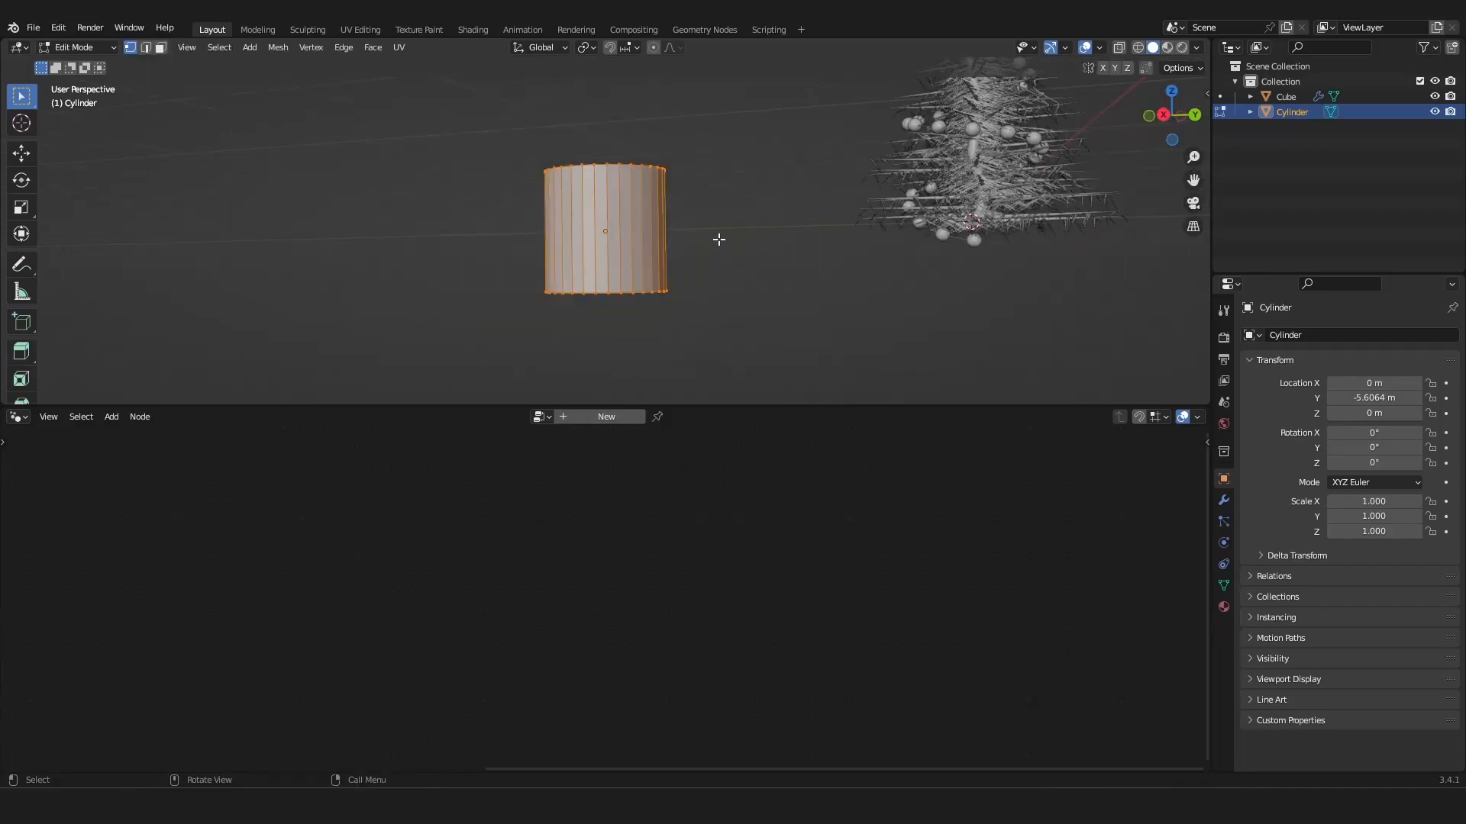
{"action": "scroll", "coordinate": [742, 259], "scroll_direction": "down", "scroll_amount": 3}
{"action": "middle_click_drag", "start_coordinate": [743, 259], "coordinate": [714, 304]}
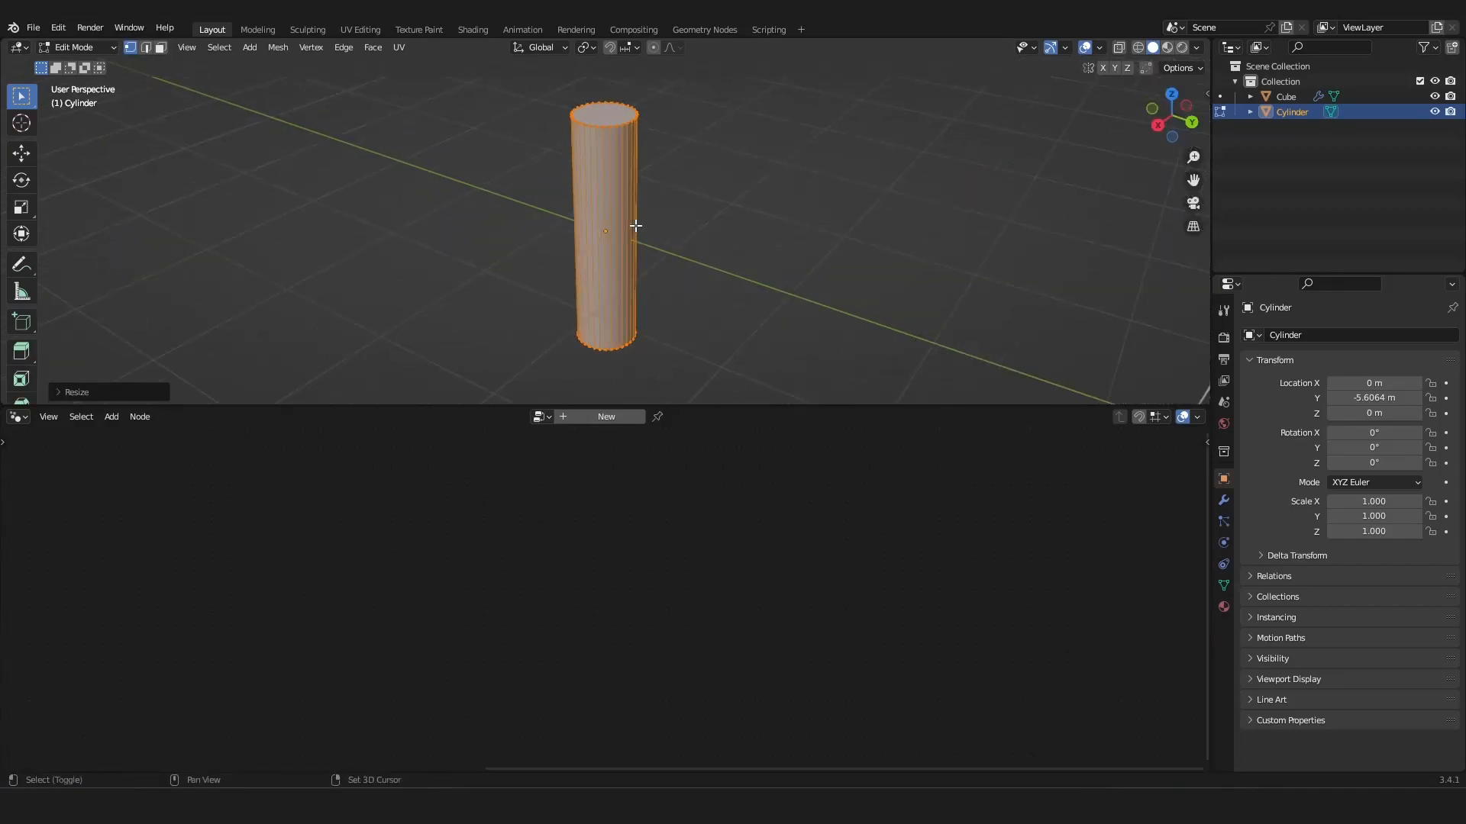
Add an Ico Sphere at the cylinder's centre, shrink it and place it on the candle's top face.
{"action": "key", "text": "shift+s"}
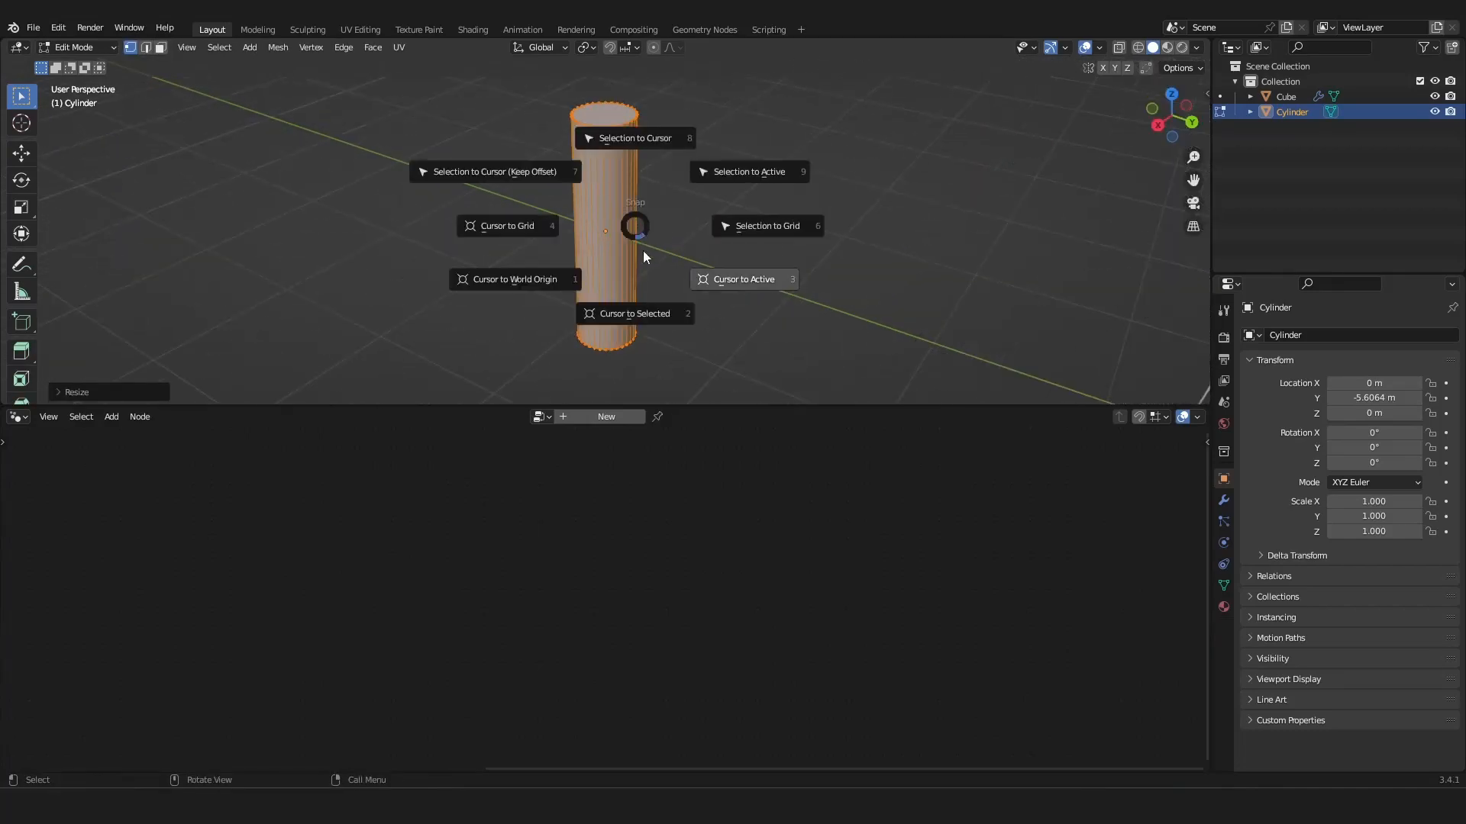
{"action": "key", "text": "shift+a"}
{"action": "left_click", "coordinate": [585, 320]}
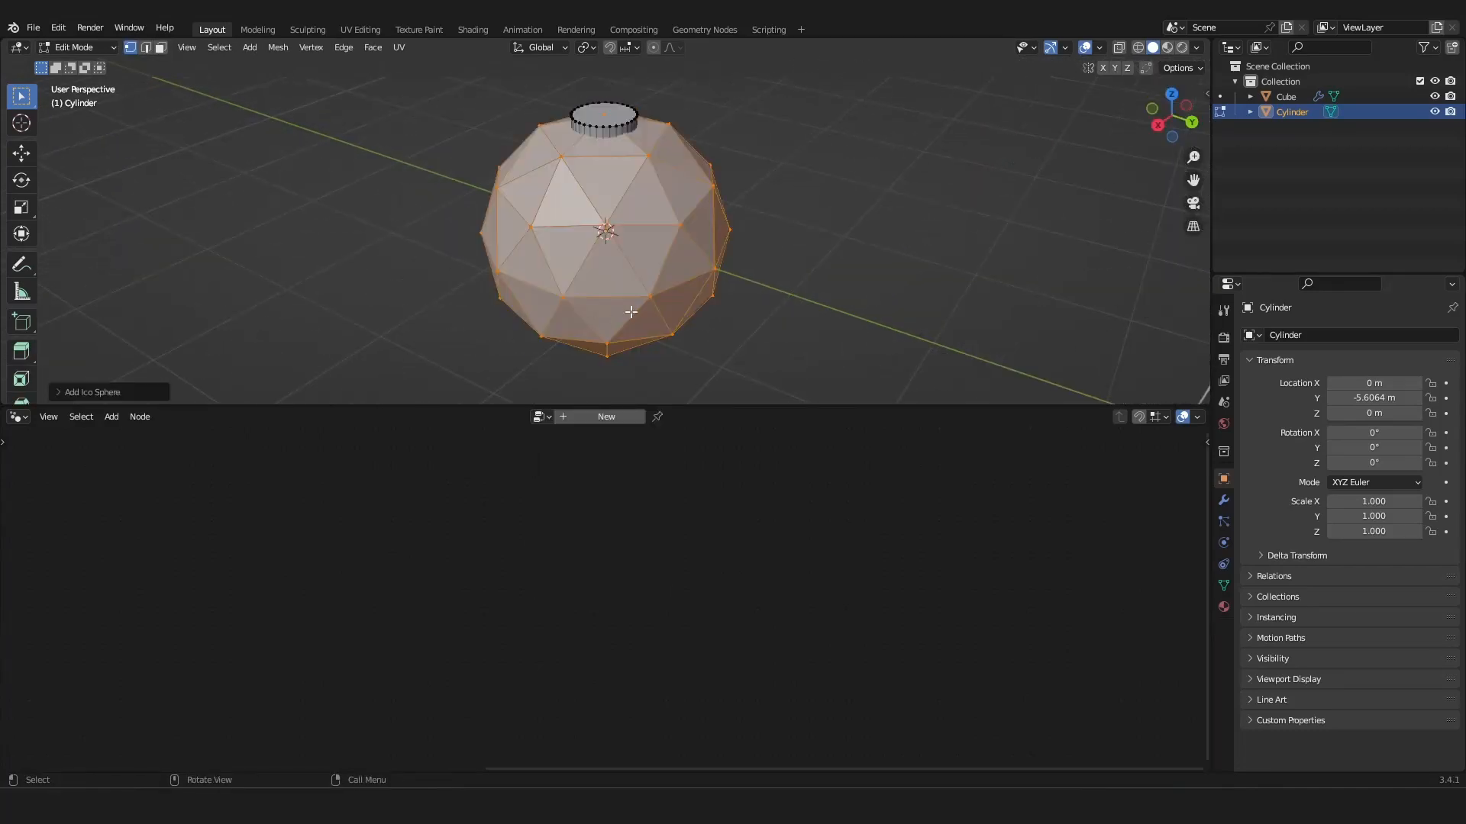
{"action": "key", "text": "s"}
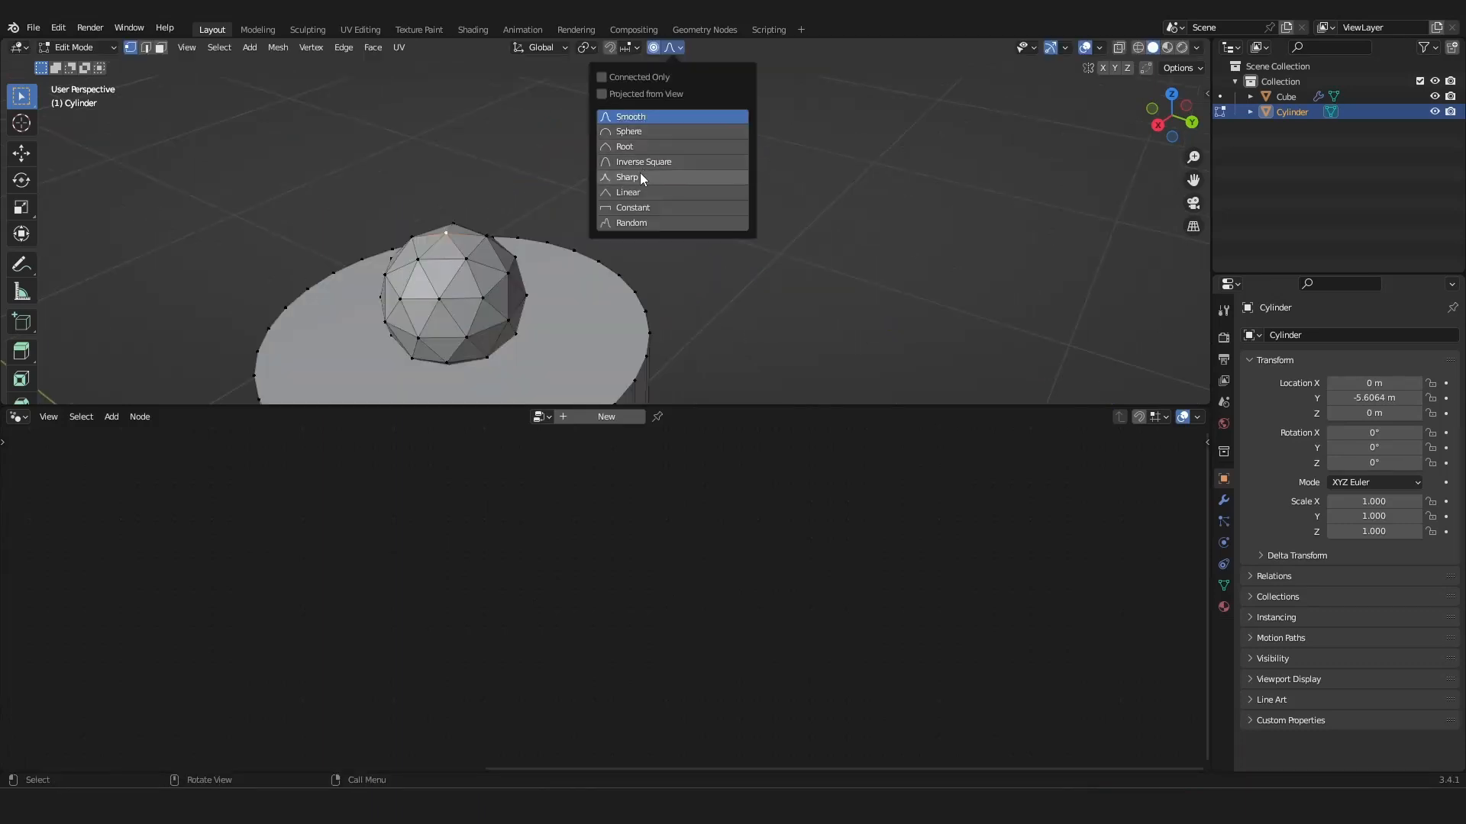
Pull the small sphere's top vertex up along Z with Sharp proportional falloff to form a pointed flame.
{"action": "left_click", "coordinate": [640, 177]}
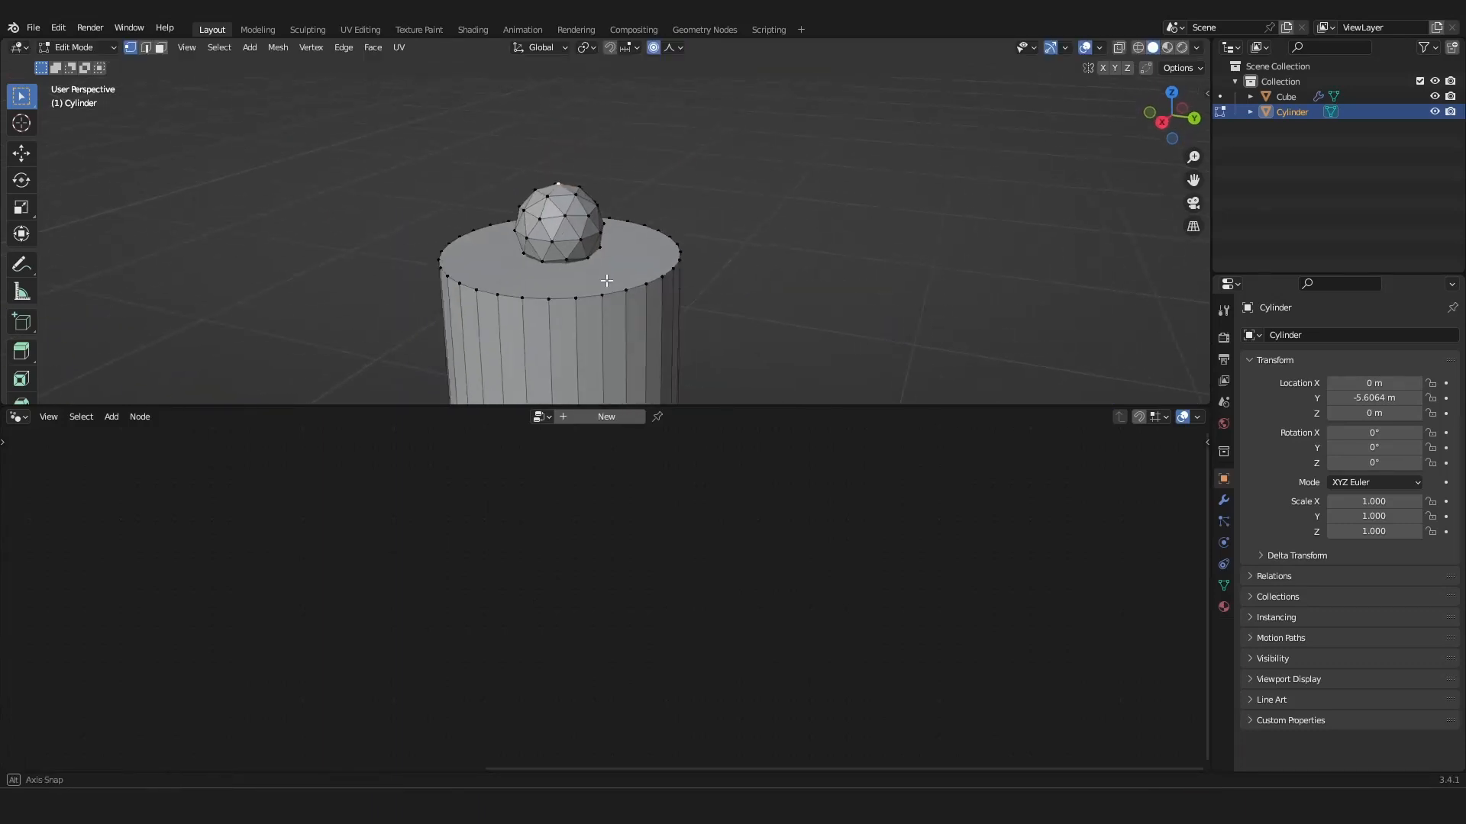
{"action": "key", "text": "g"}
{"action": "key", "text": "z"}
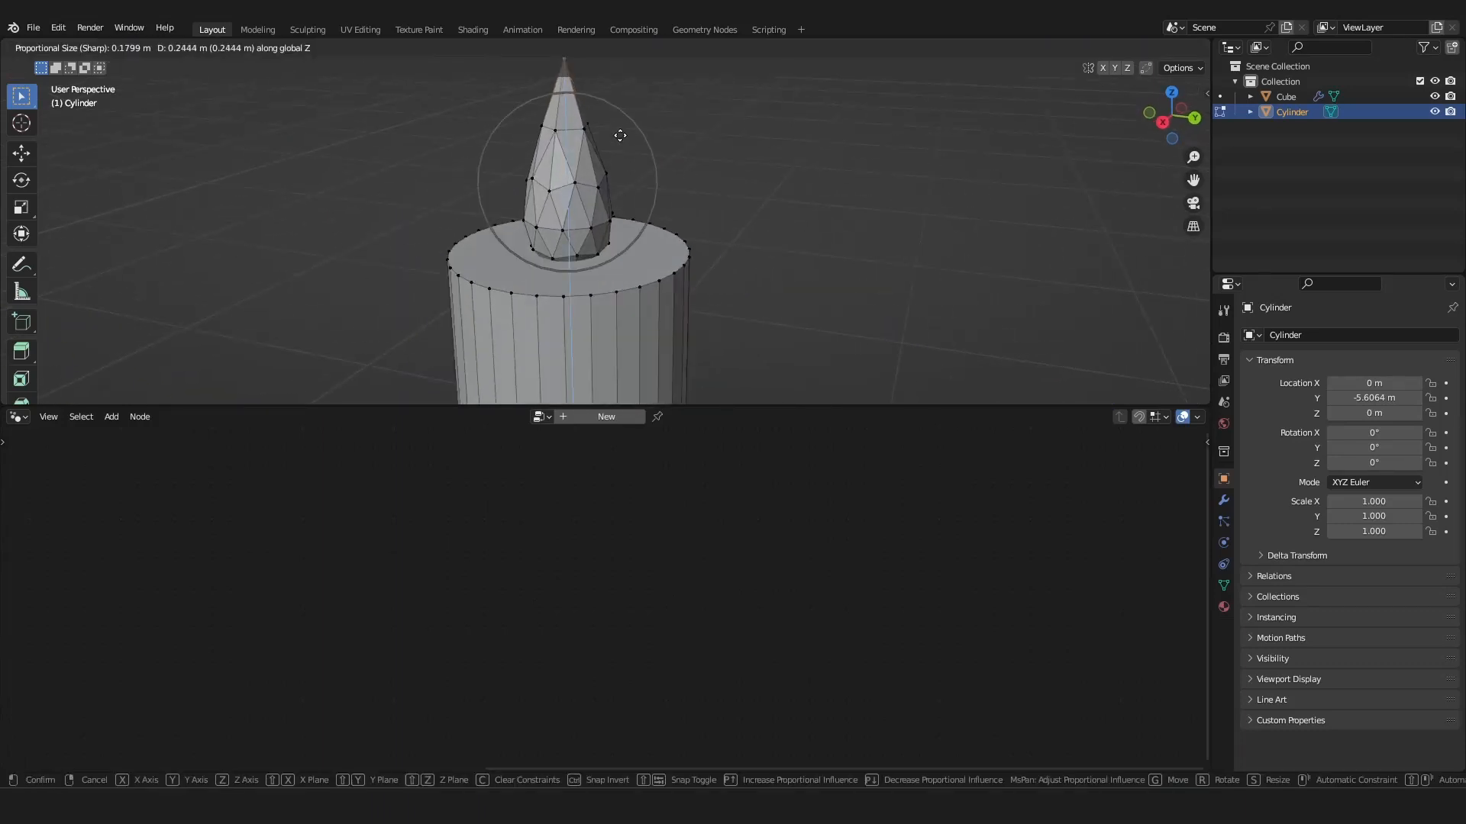
{"action": "left_click", "coordinate": [619, 135]}
{"action": "key", "text": "Tab"}
Shade the candle object smooth and check its surface.
{"action": "scroll", "coordinate": [625, 209], "scroll_direction": "down", "scroll_amount": 6}
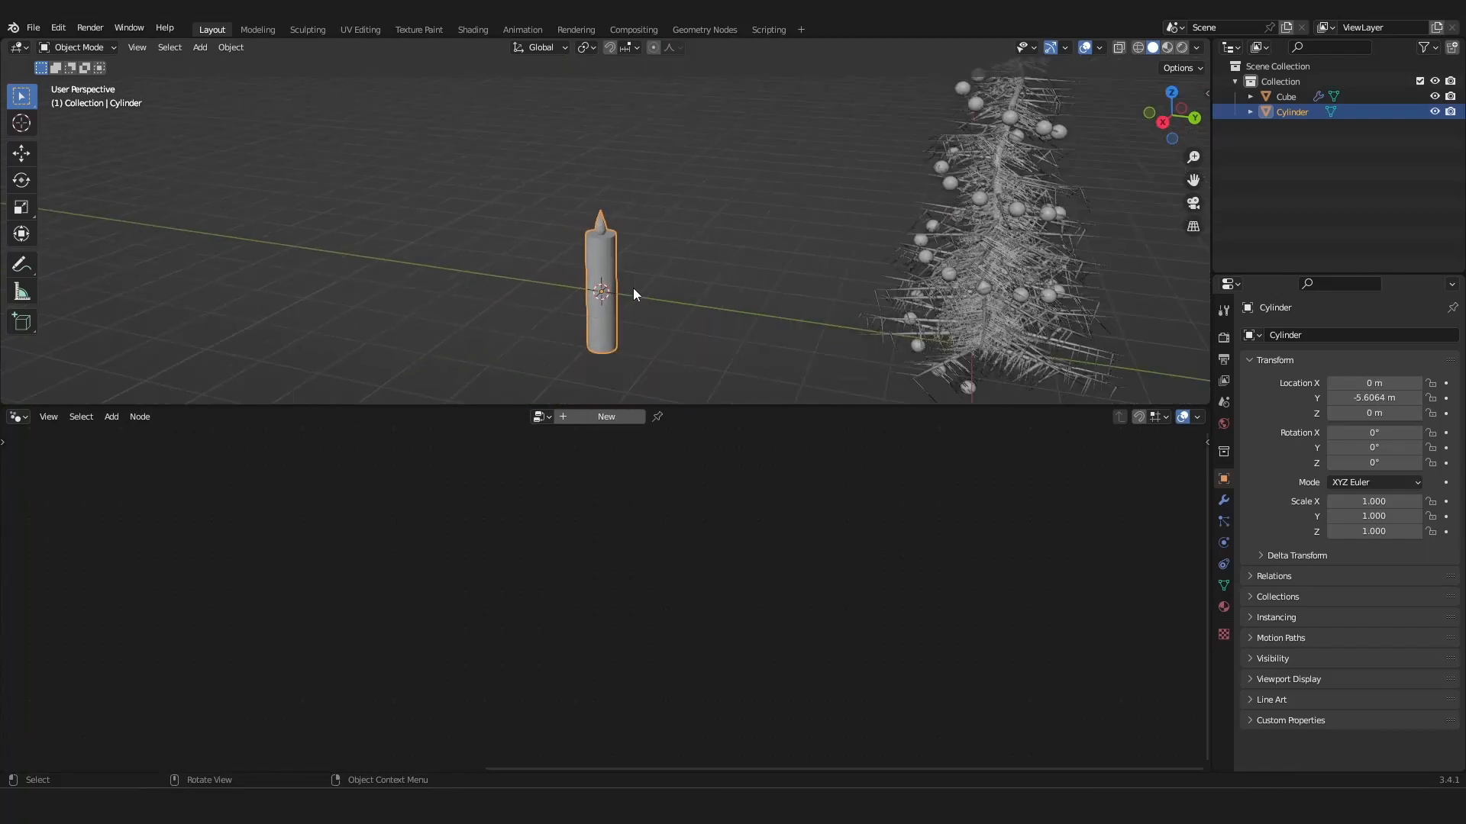
{"action": "middle_click_drag", "start_coordinate": [664, 294], "coordinate": [648, 270]}
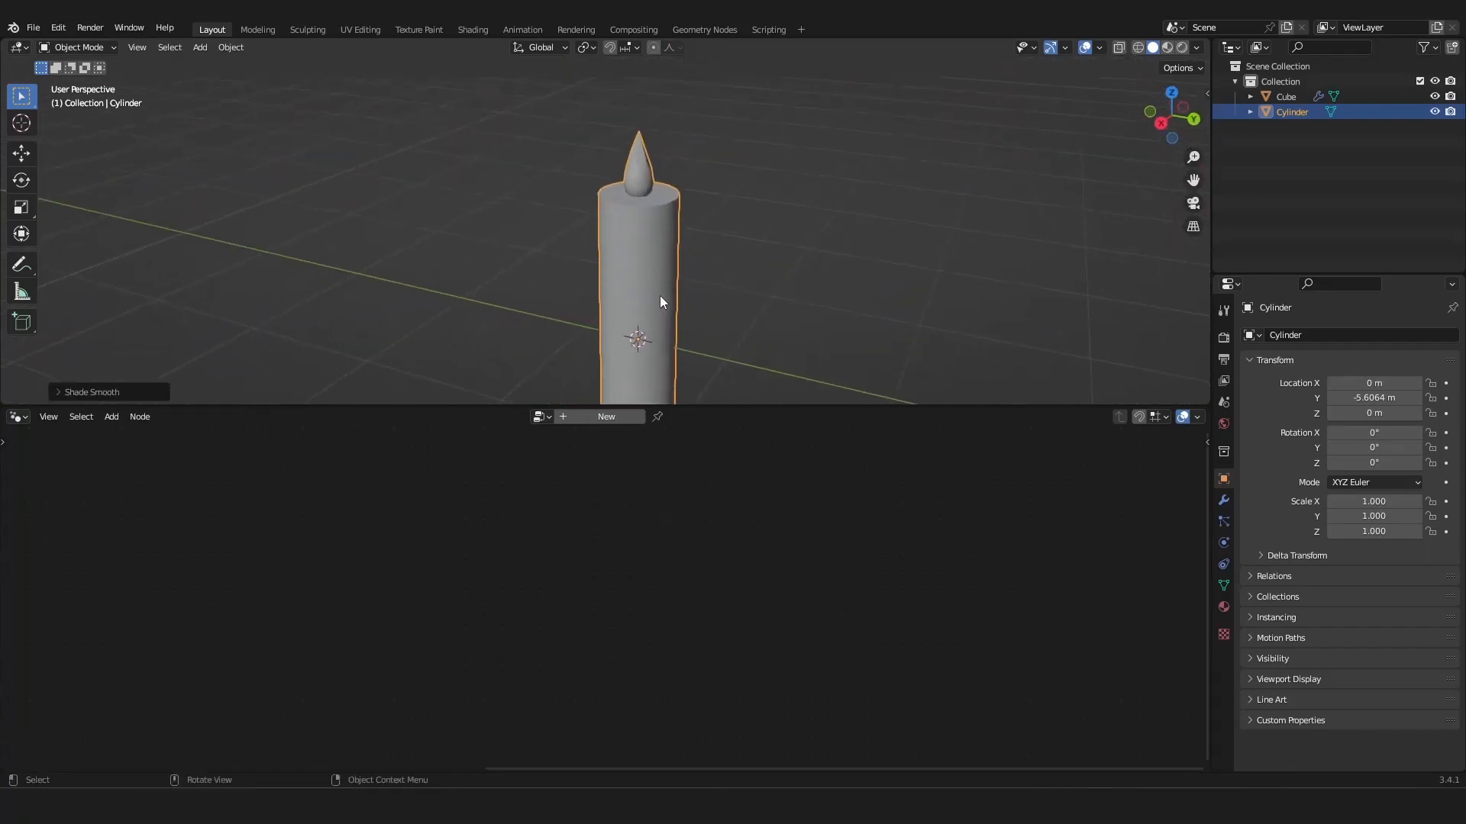
{"action": "scroll", "coordinate": [660, 295], "scroll_direction": "down", "scroll_amount": 2}
{"action": "scroll", "coordinate": [647, 270], "scroll_direction": "up", "scroll_amount": 2}
Select the candle body's linked mesh in Edit Mode and create a new material for it.
{"action": "key", "text": "Tab"}
{"action": "key", "text": "l"}
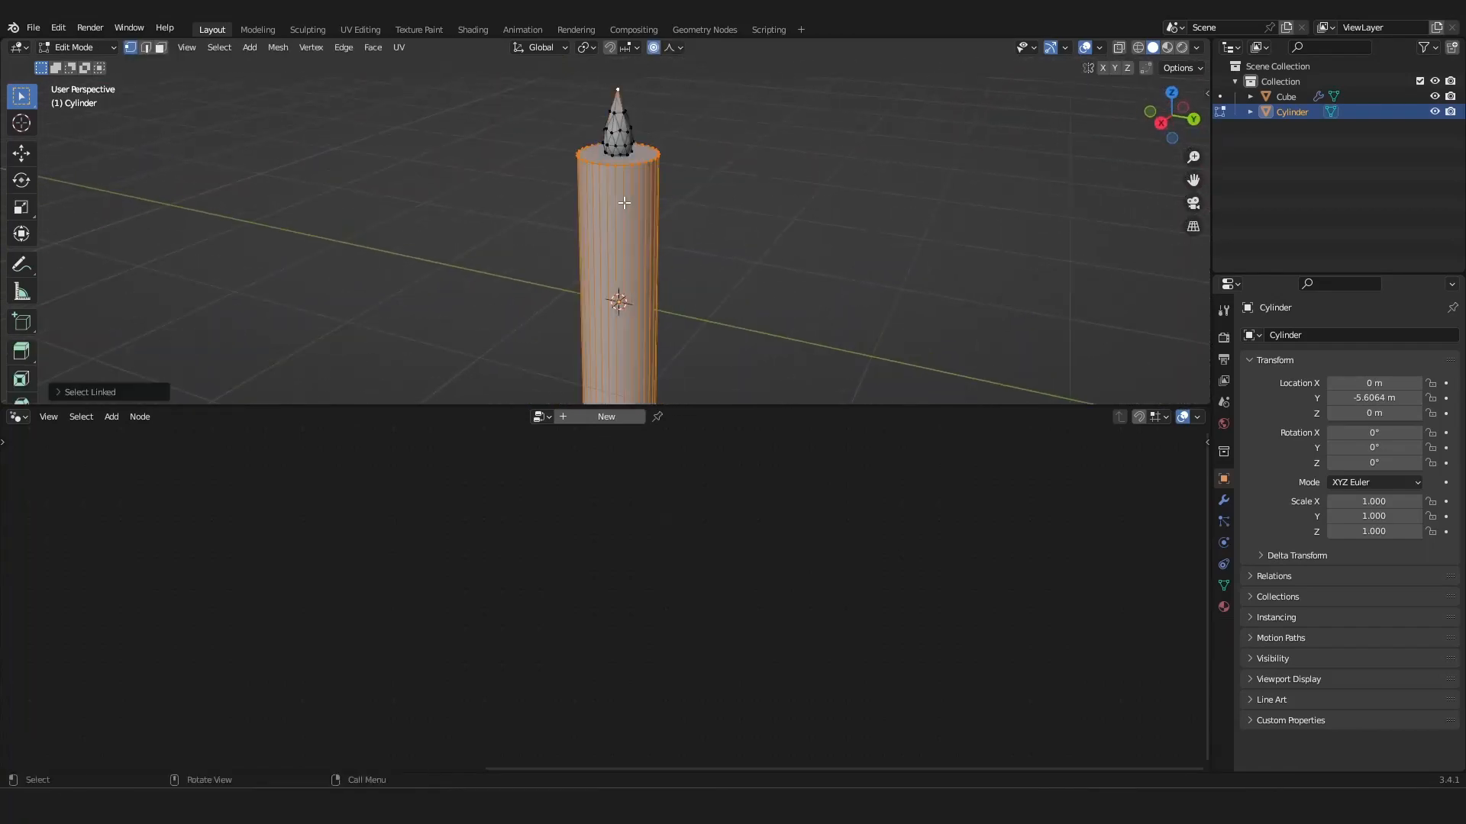
{"action": "left_click", "coordinate": [1223, 606]}
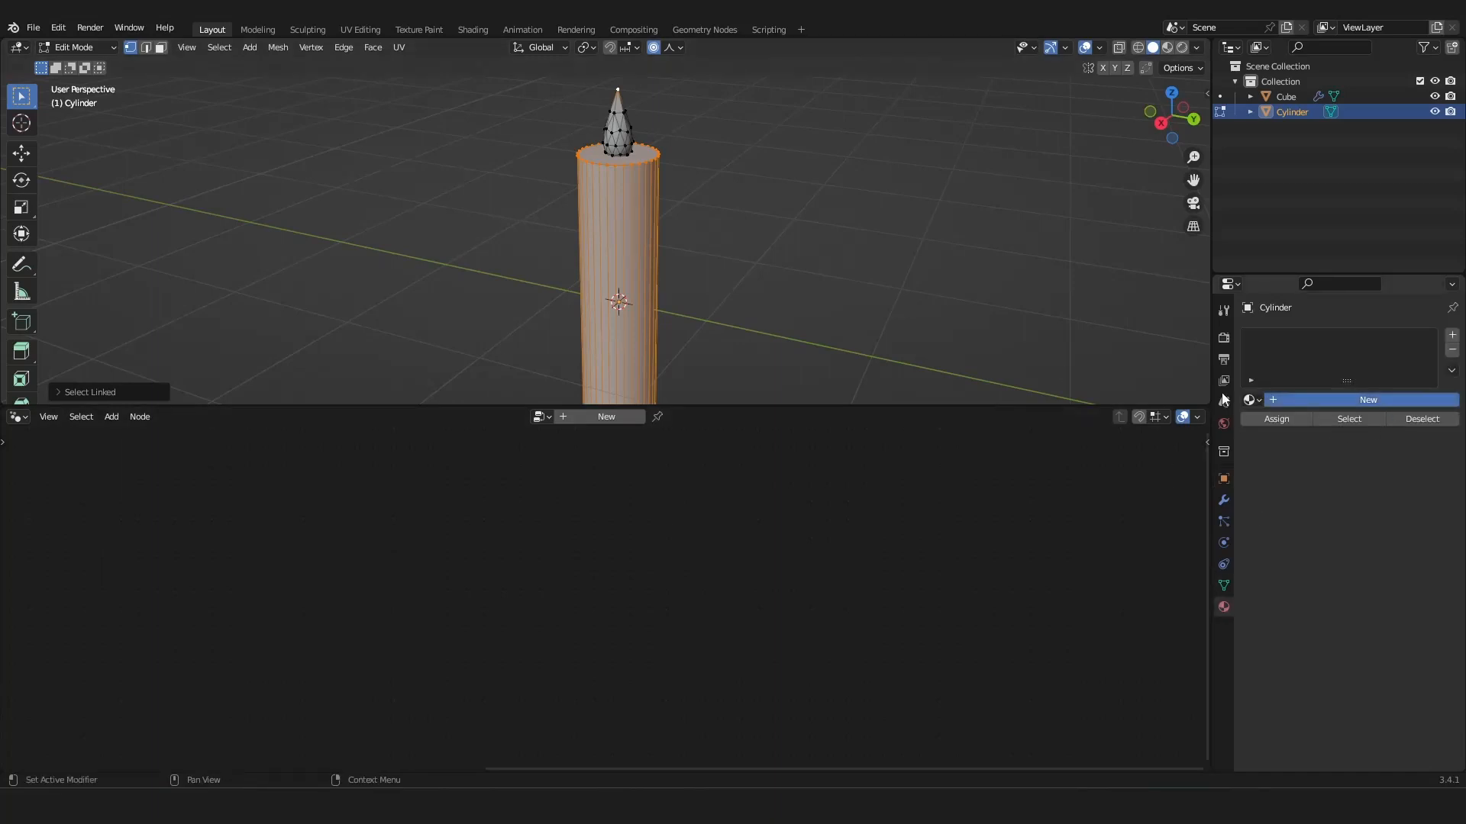
{"action": "left_click", "coordinate": [1289, 400]}
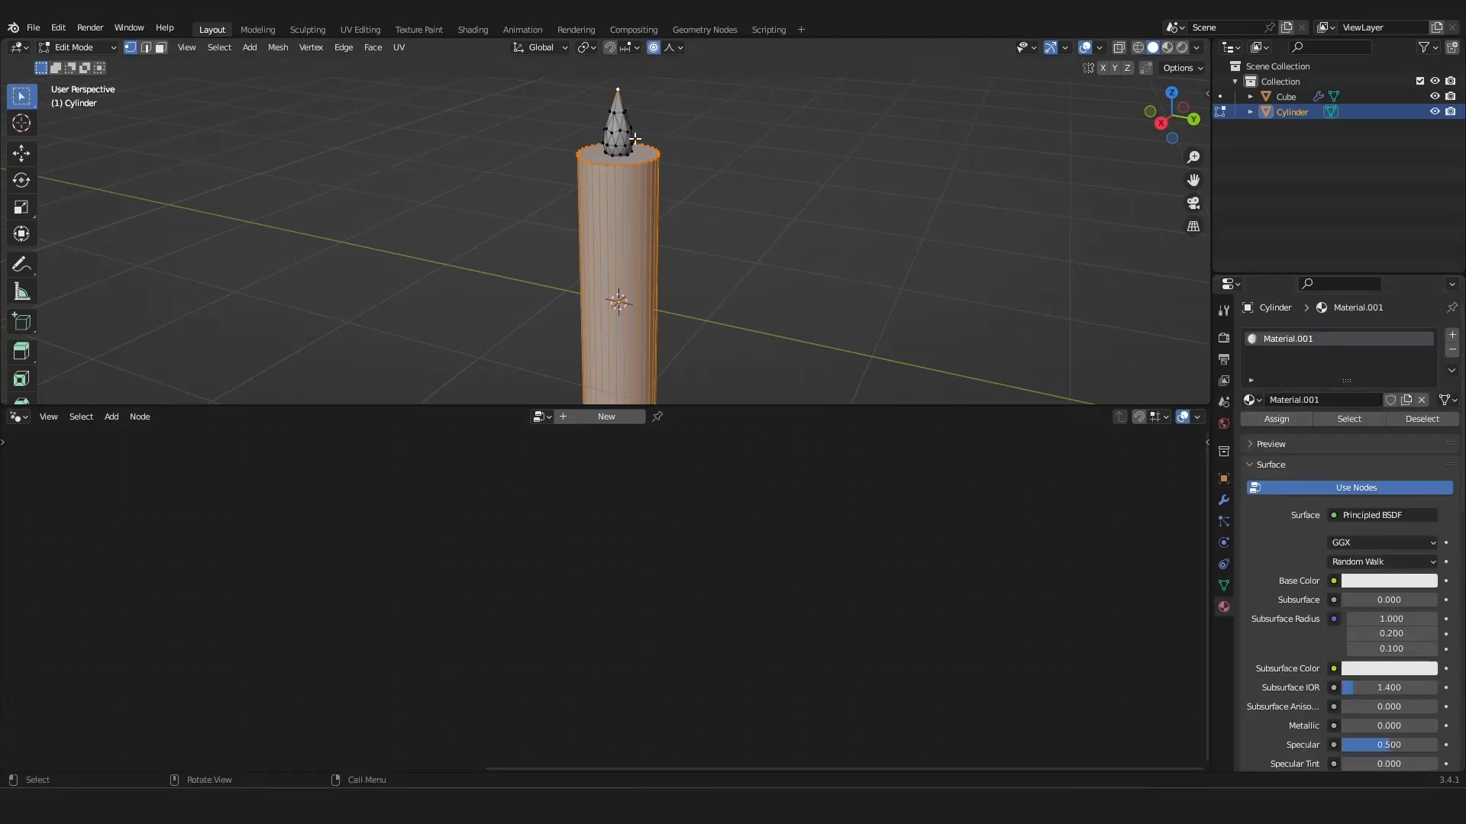
Select only the flame mesh and add a second material slot with a new material.
{"action": "key", "text": "alt+a"}
{"action": "key", "text": "l"}
{"action": "left_click", "coordinate": [1452, 335]}
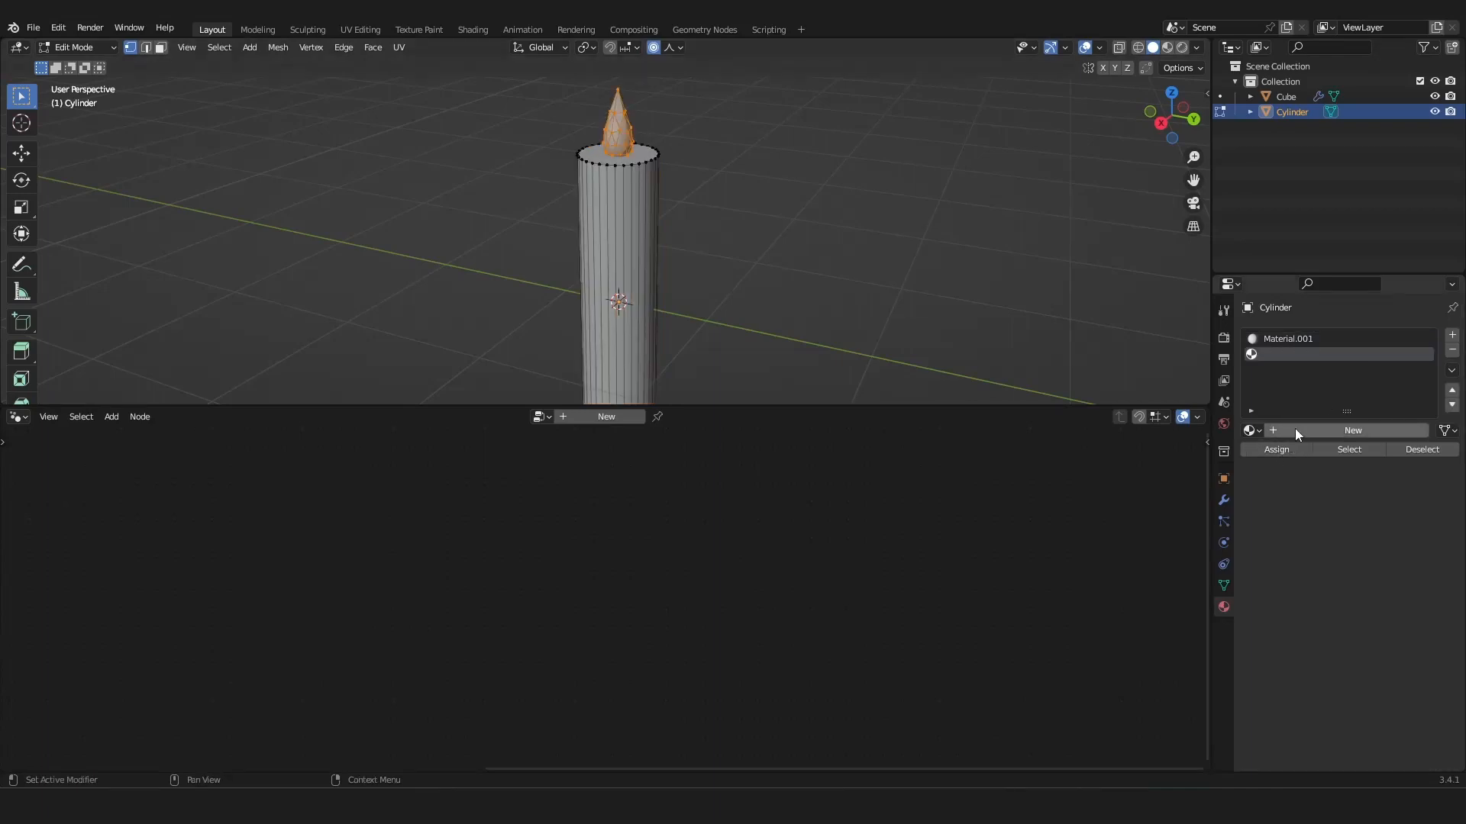
{"action": "left_click", "coordinate": [1294, 430]}
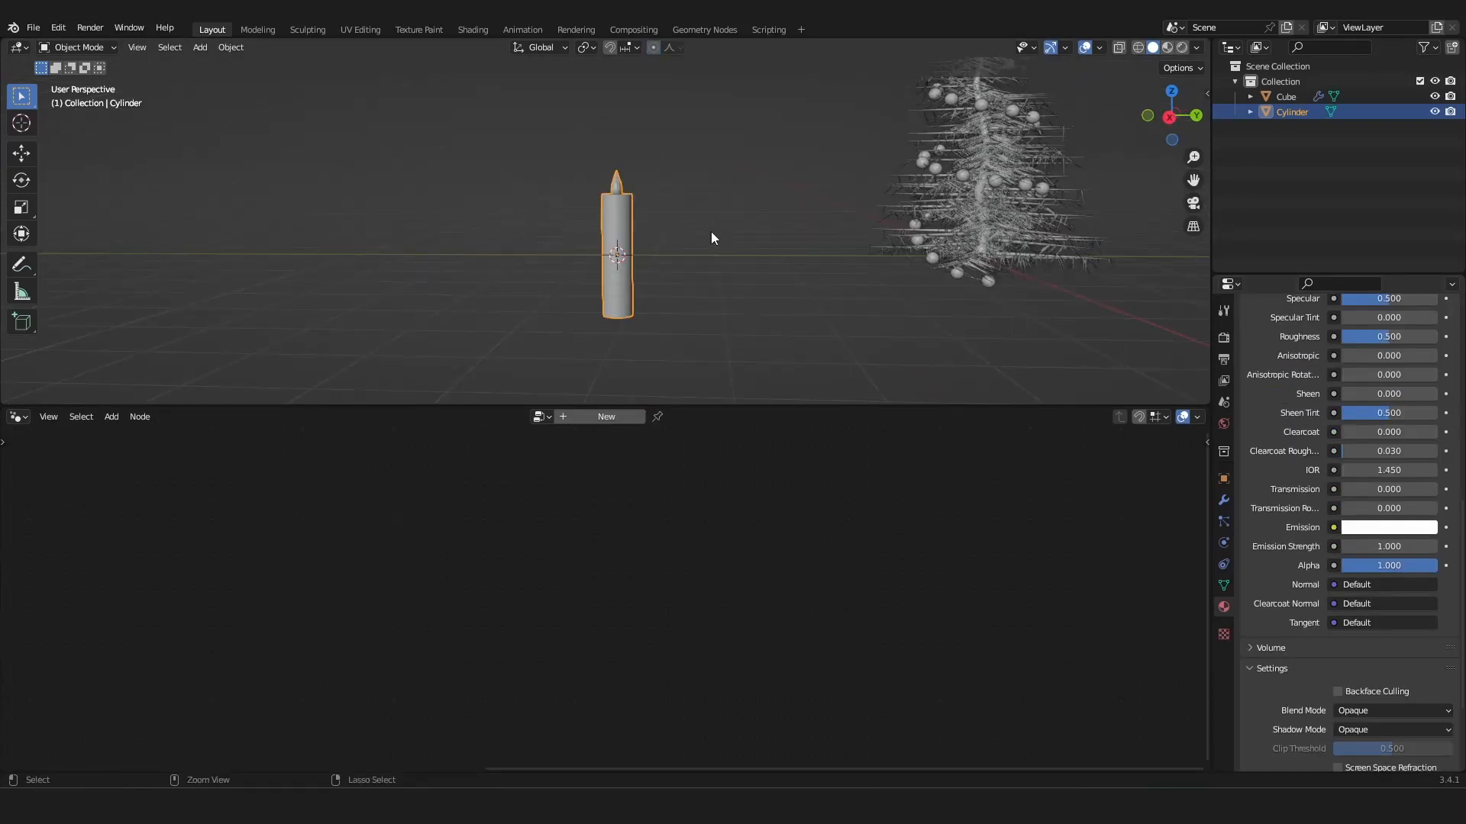
Set the candle's origin to the centre of its base and test the pivot with a free rotation.
{"action": "key", "text": "shift+F1"}
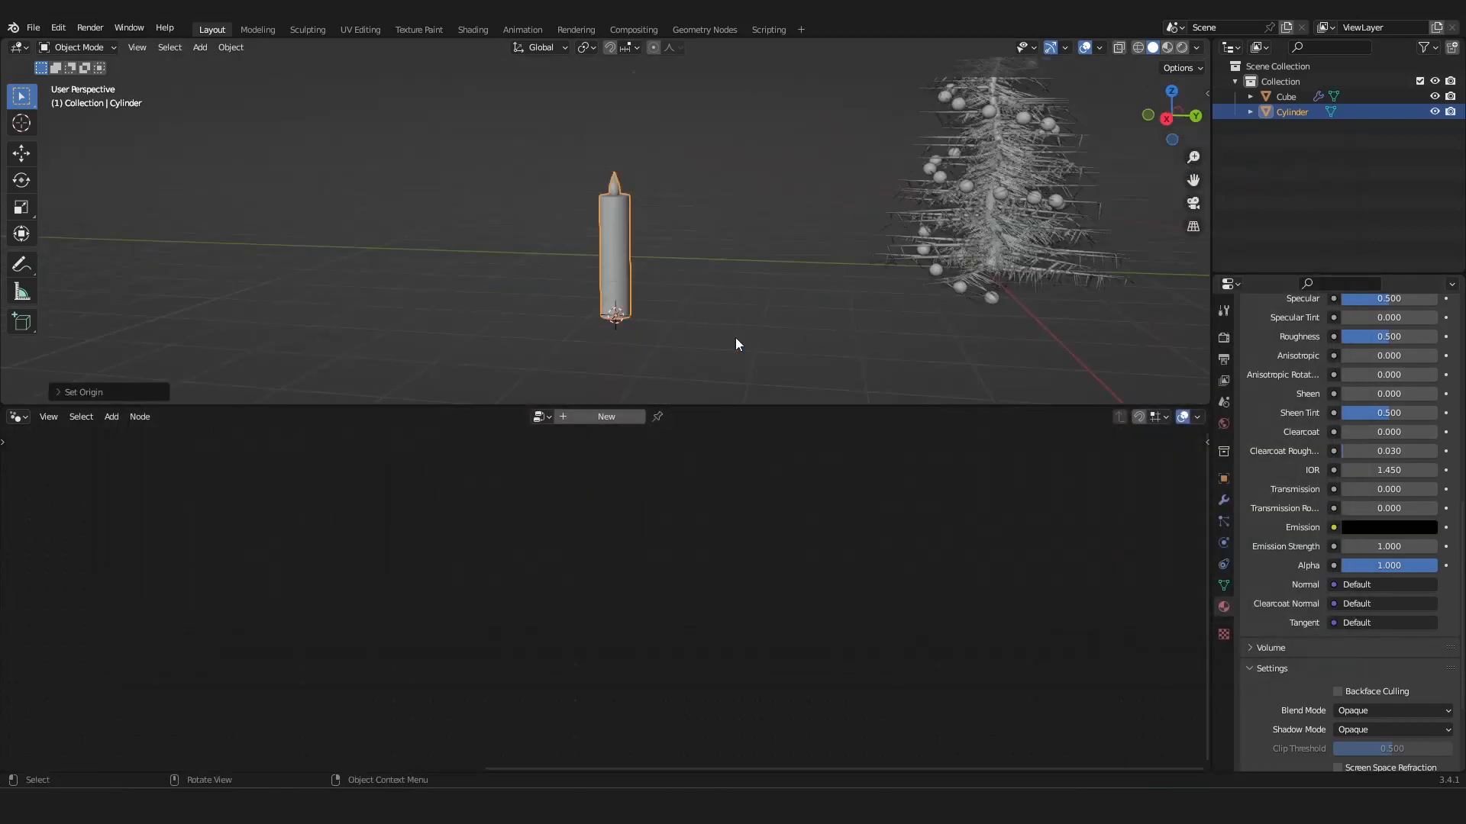
{"action": "key", "text": "r"}
{"action": "key", "text": "r"}
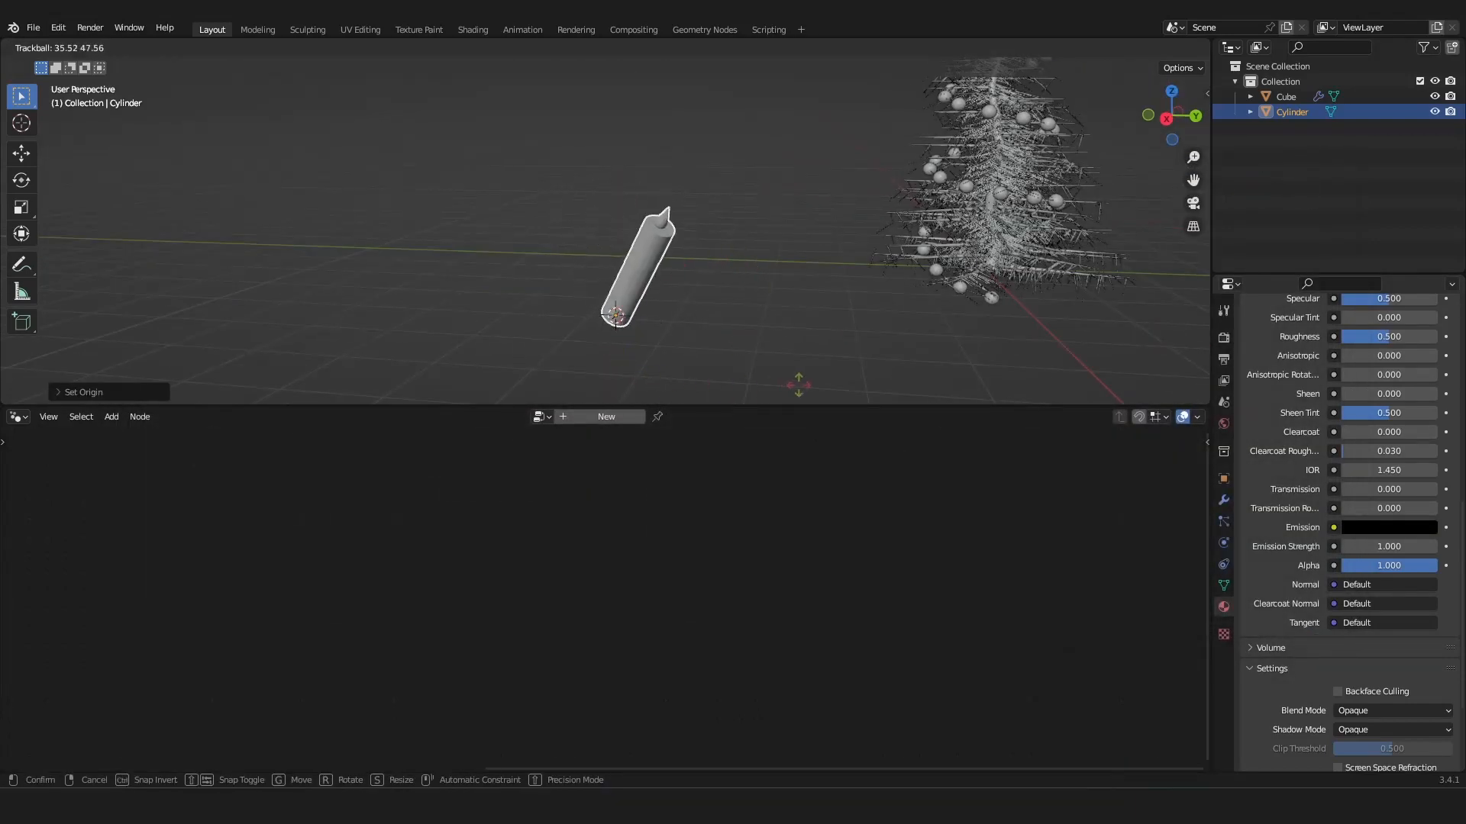
{"action": "right_click", "coordinate": [799, 374]}
Select the Christmas tree and add a Realize Instances node fed by the branches' Instance on Points output.
{"action": "scroll", "coordinate": [803, 336], "scroll_direction": "down", "scroll_amount": 3}
{"action": "middle_click_drag", "start_coordinate": [816, 297], "coordinate": [656, 333], "text": "shift"}
{"action": "scroll", "coordinate": [655, 324], "scroll_direction": "up", "scroll_amount": 4}
{"action": "left_click", "coordinate": [639, 304]}
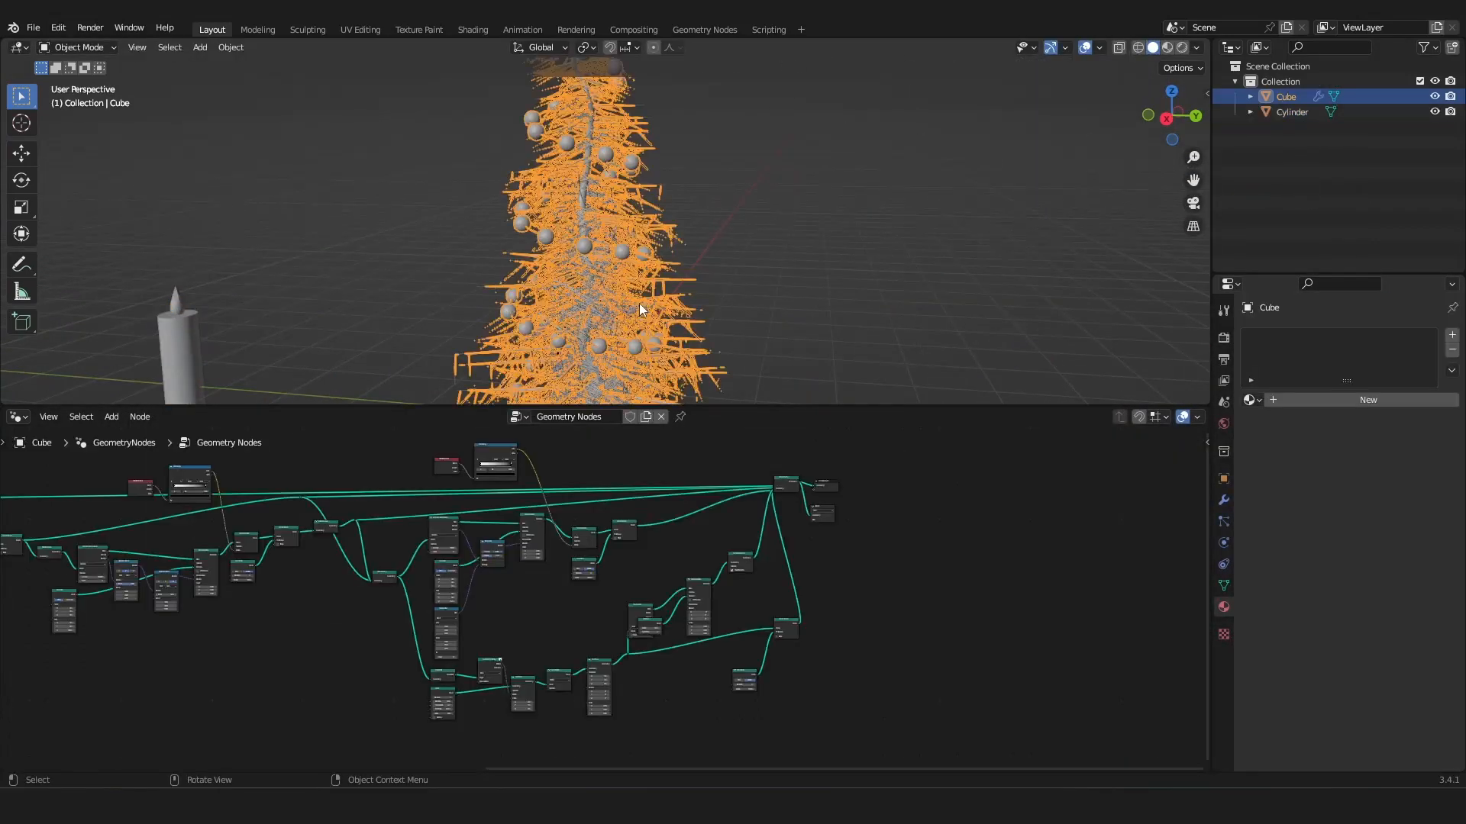
{"action": "scroll", "coordinate": [547, 524], "scroll_direction": "down", "scroll_amount": 9}
{"action": "middle_click_drag", "start_coordinate": [550, 560], "coordinate": [645, 514]}
{"action": "scroll", "coordinate": [644, 511], "scroll_direction": "up", "scroll_amount": 5}
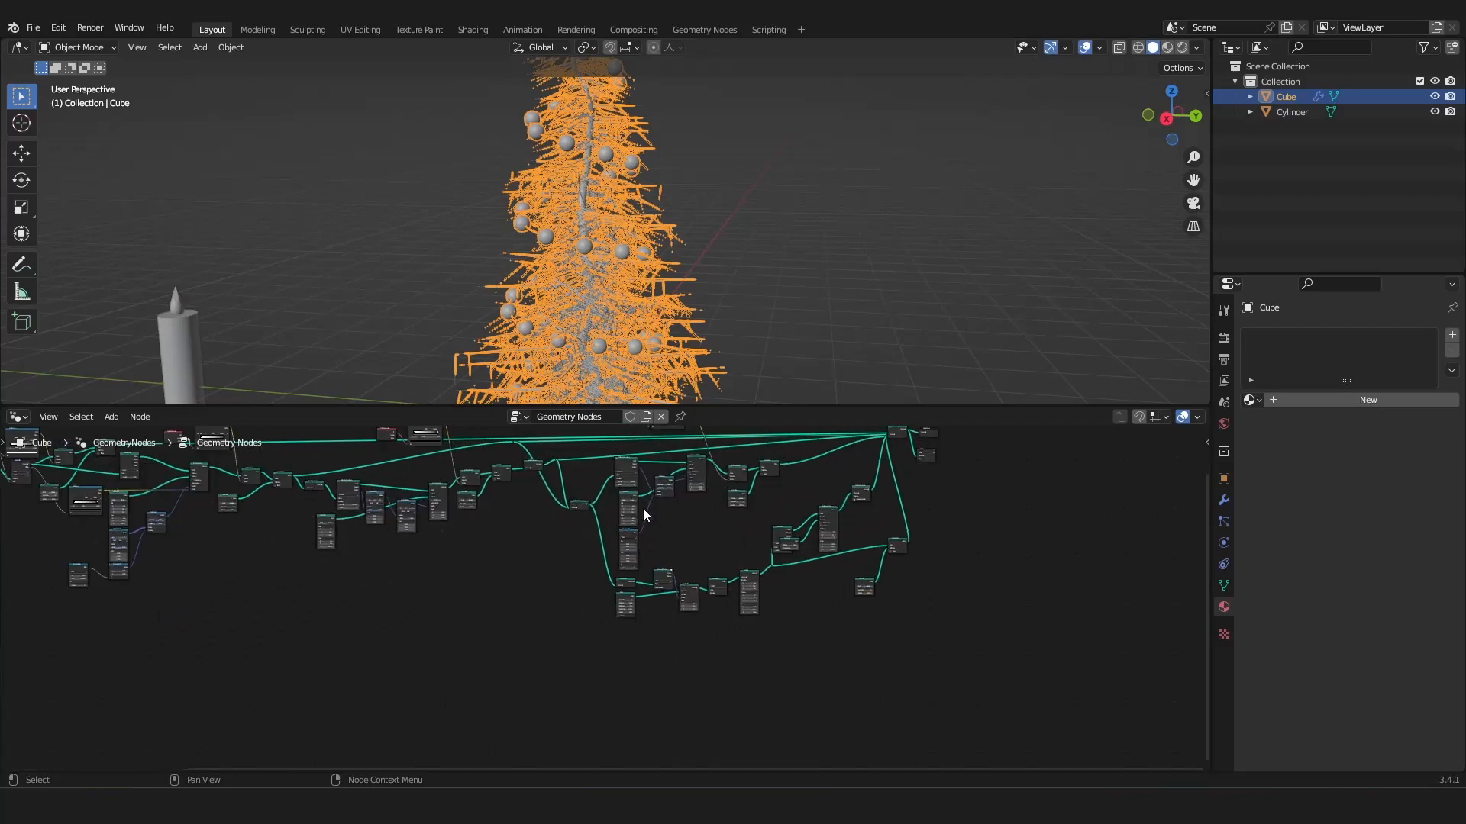
{"action": "scroll", "coordinate": [642, 508], "scroll_direction": "up", "scroll_amount": 4}
{"action": "middle_click_drag", "start_coordinate": [481, 511], "coordinate": [736, 602]}
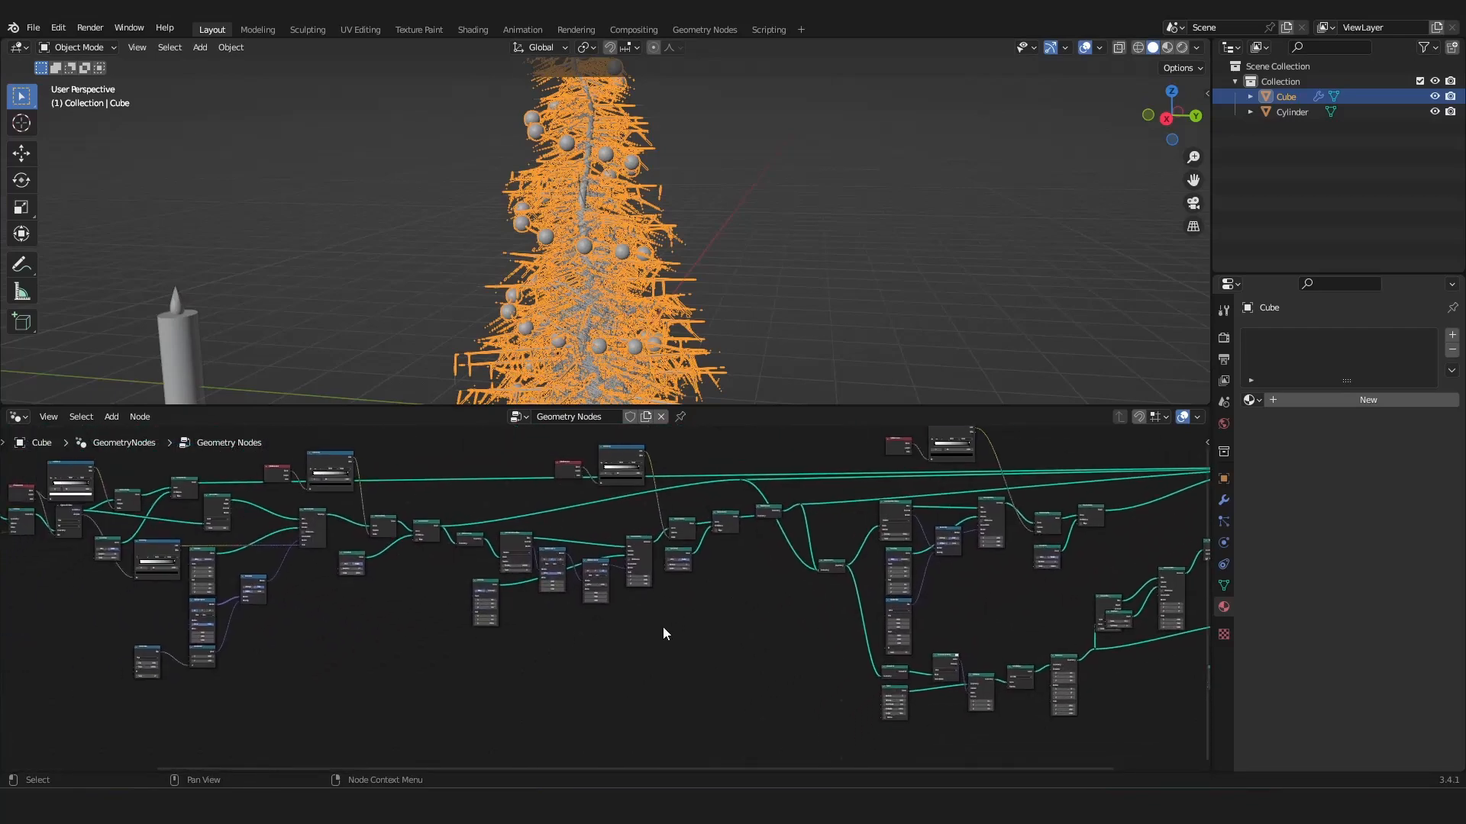
{"action": "scroll", "coordinate": [641, 634], "scroll_direction": "up", "scroll_amount": 5}
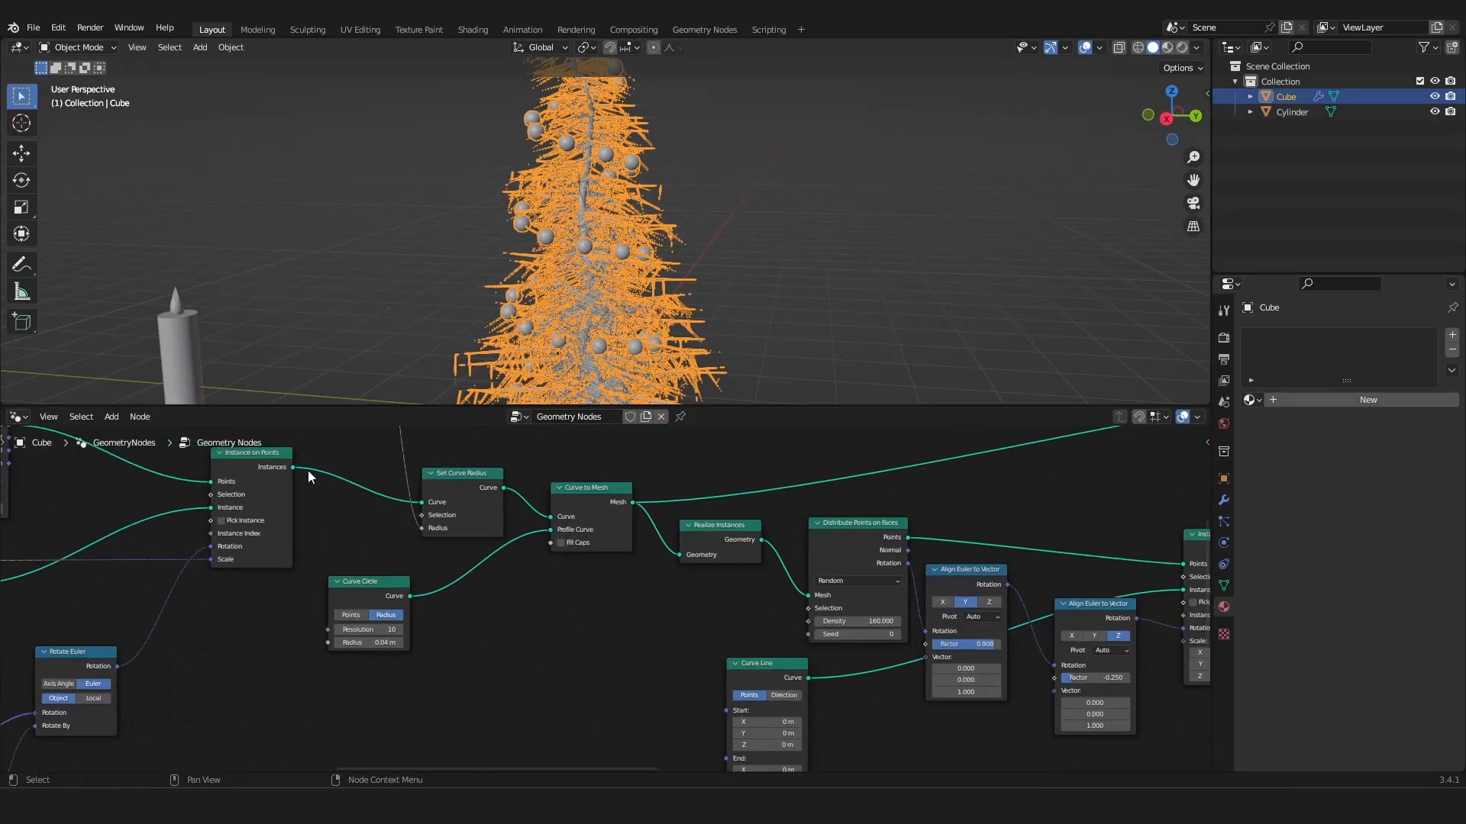
{"action": "left_click_drag", "start_coordinate": [349, 544], "coordinate": [483, 769]}
{"action": "left_click_drag", "start_coordinate": [569, 546], "coordinate": [567, 540]}
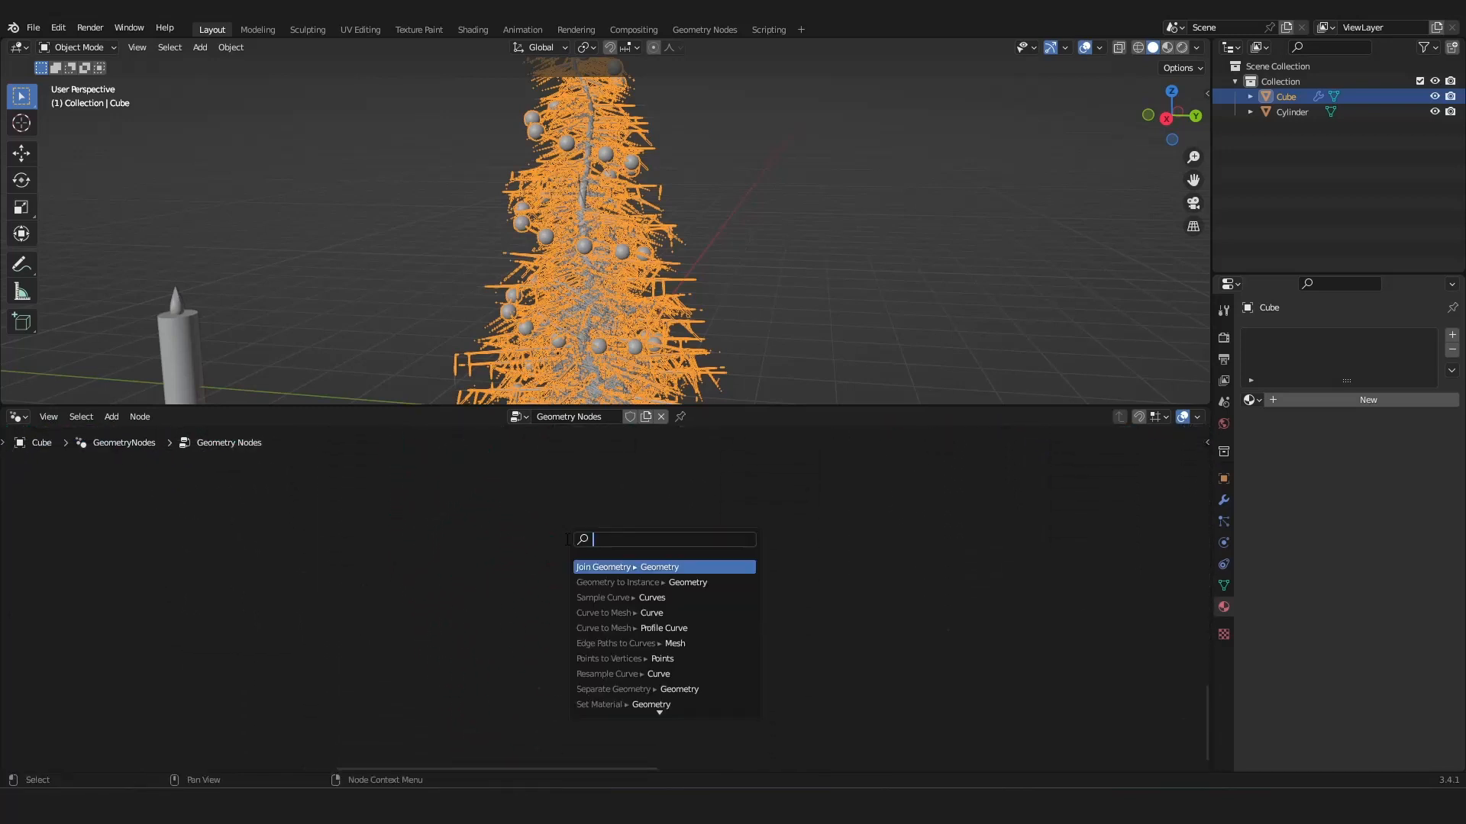
{"action": "type", "text": "rea"}
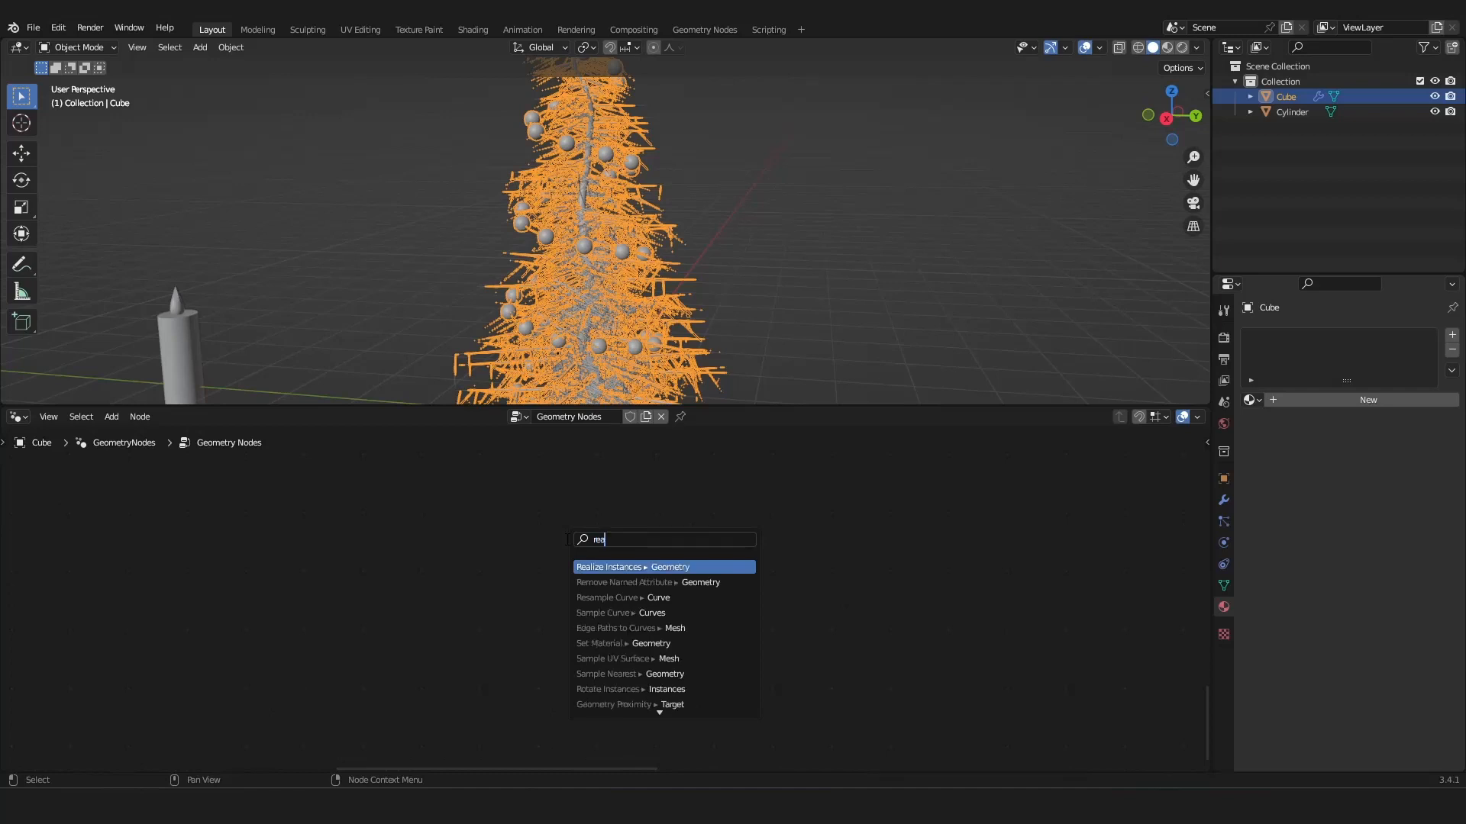
{"action": "left_click", "coordinate": [604, 567]}
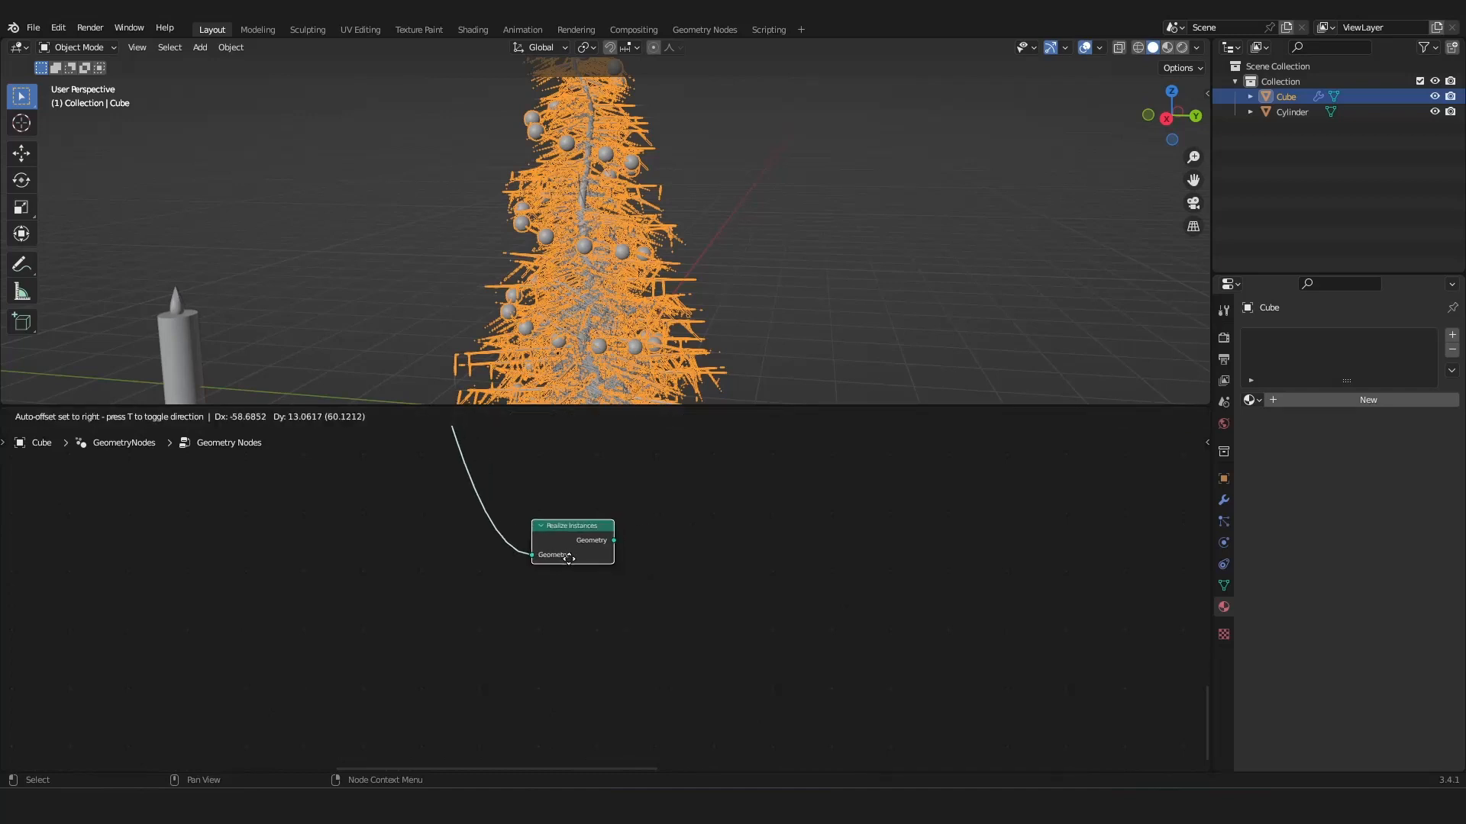
{"action": "left_click", "coordinate": [572, 559]}
Add a Trim Curve node fed by the new Realize Instances node and preview it with Start raised to 1.000.
{"action": "scroll", "coordinate": [758, 589], "scroll_direction": "down", "scroll_amount": 8}
{"action": "scroll", "coordinate": [671, 703], "scroll_direction": "down", "scroll_amount": 3}
{"action": "scroll", "coordinate": [681, 563], "scroll_direction": "up", "scroll_amount": 5}
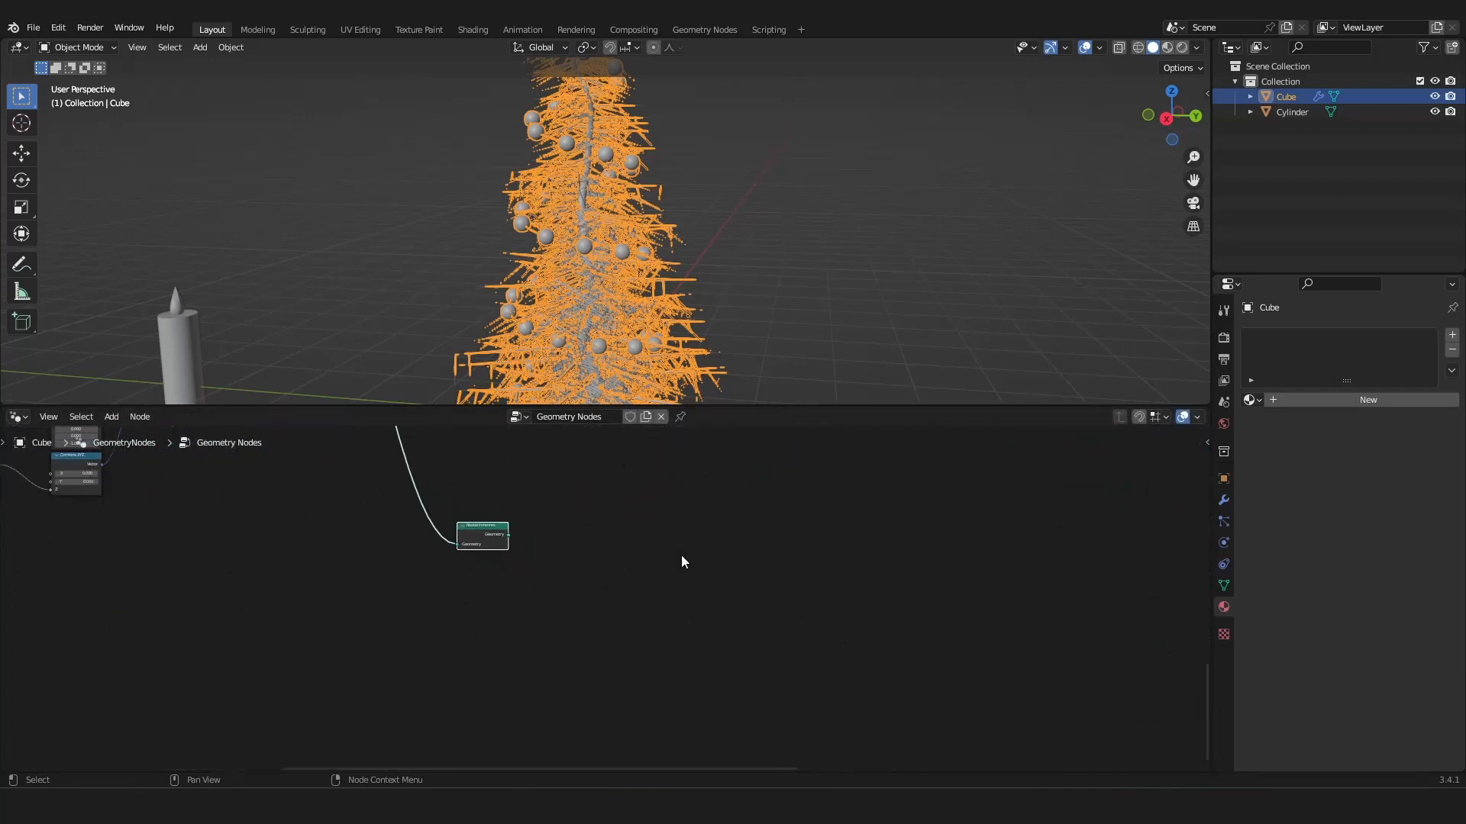
{"action": "scroll", "coordinate": [595, 533], "scroll_direction": "up", "scroll_amount": 2}
{"action": "key", "text": "shift+a"}
{"action": "mouse_move", "coordinate": [549, 422]}
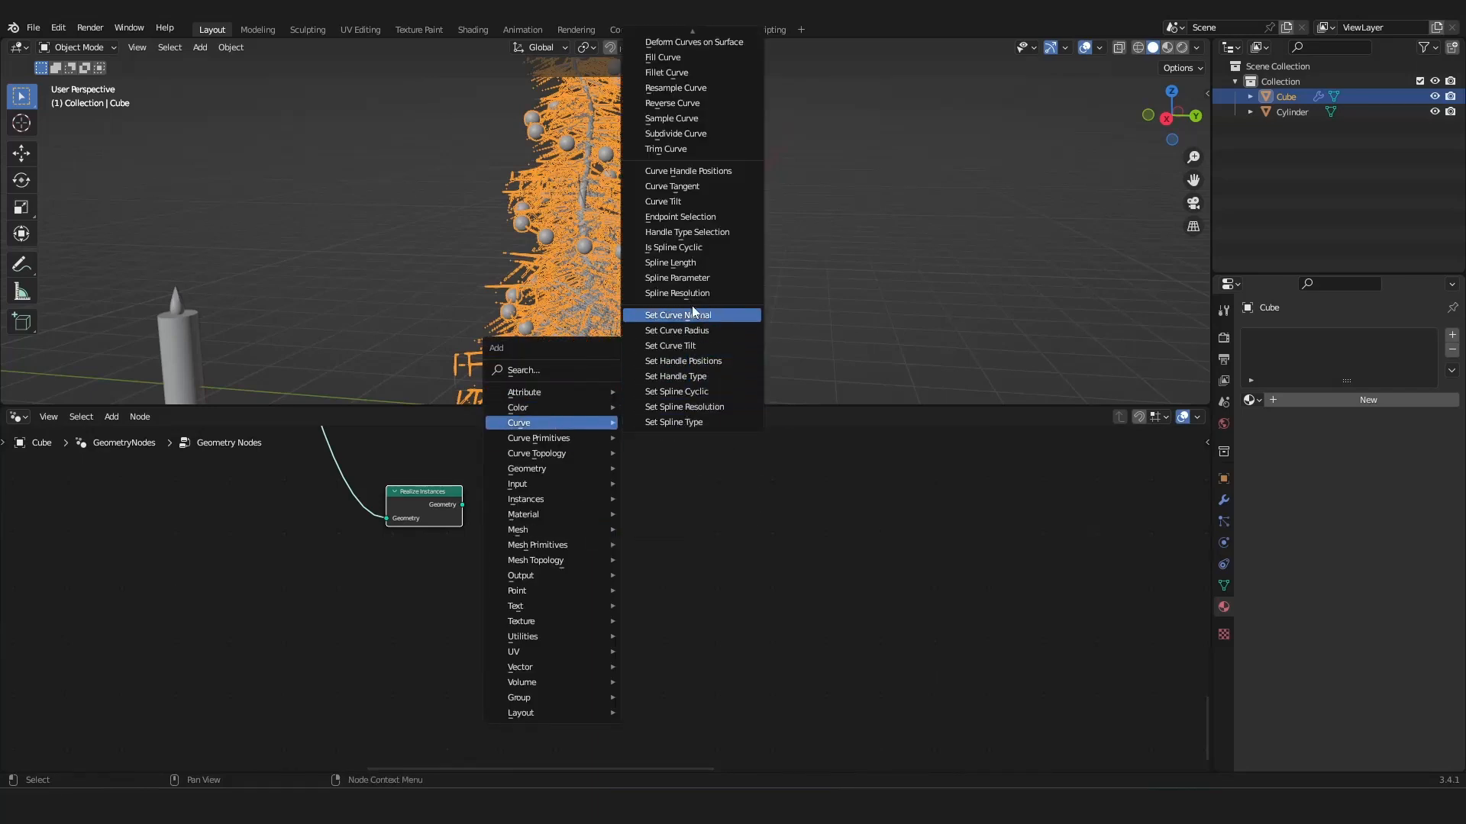
{"action": "left_click", "coordinate": [666, 149]}
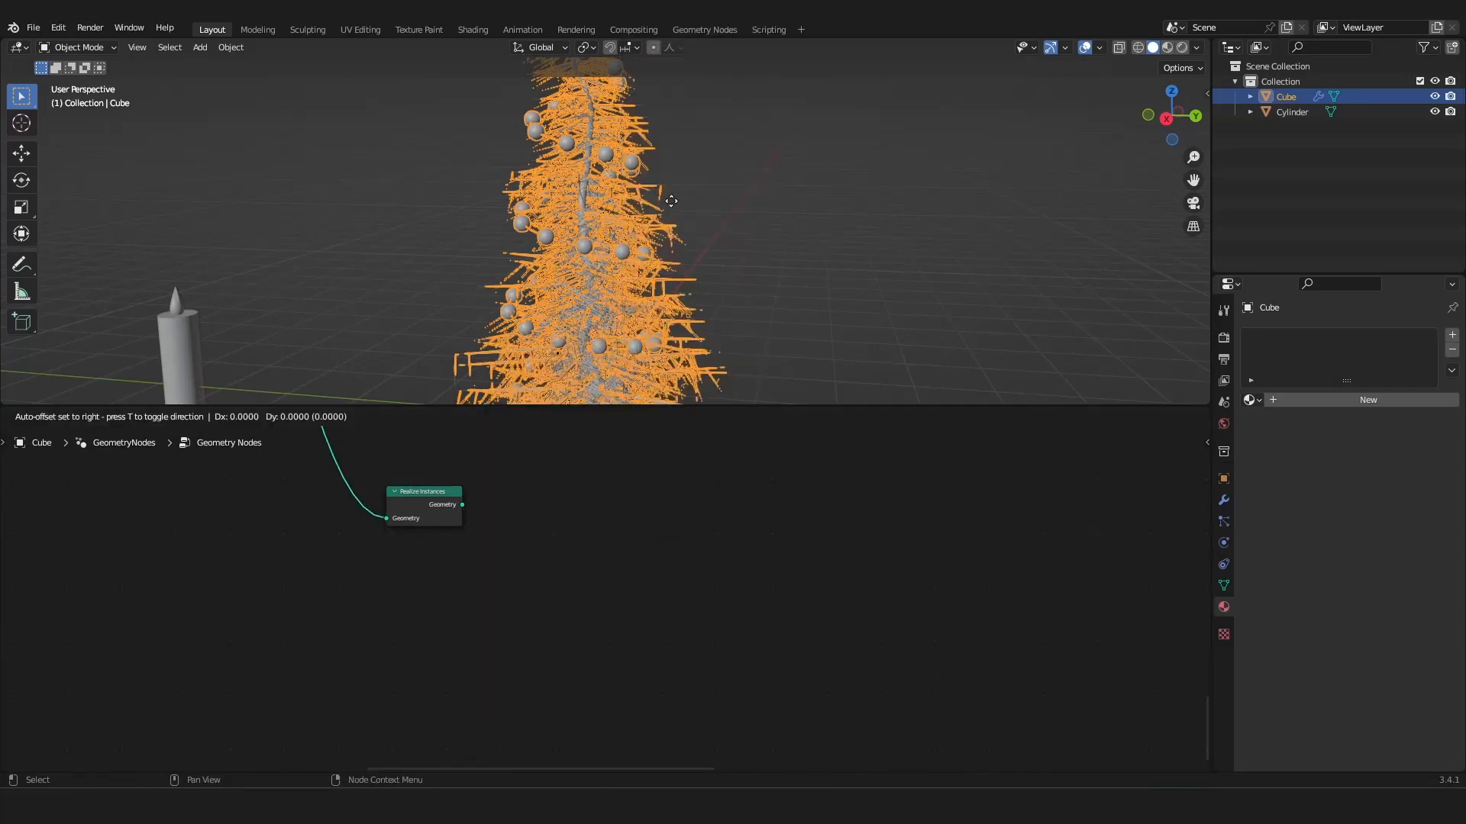
{"action": "left_click", "coordinate": [516, 466]}
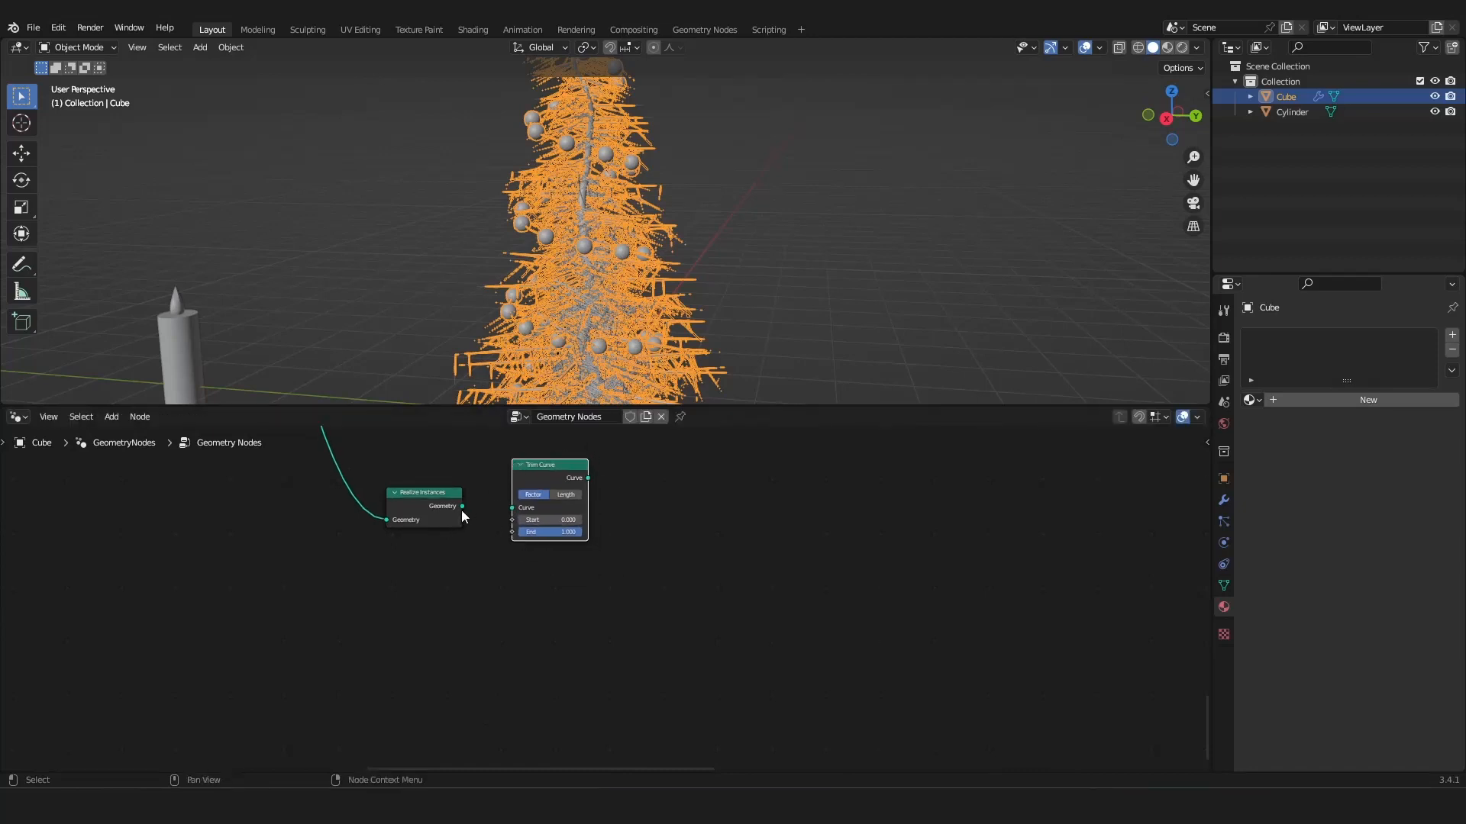
{"action": "left_click_drag", "start_coordinate": [462, 508], "coordinate": [510, 509]}
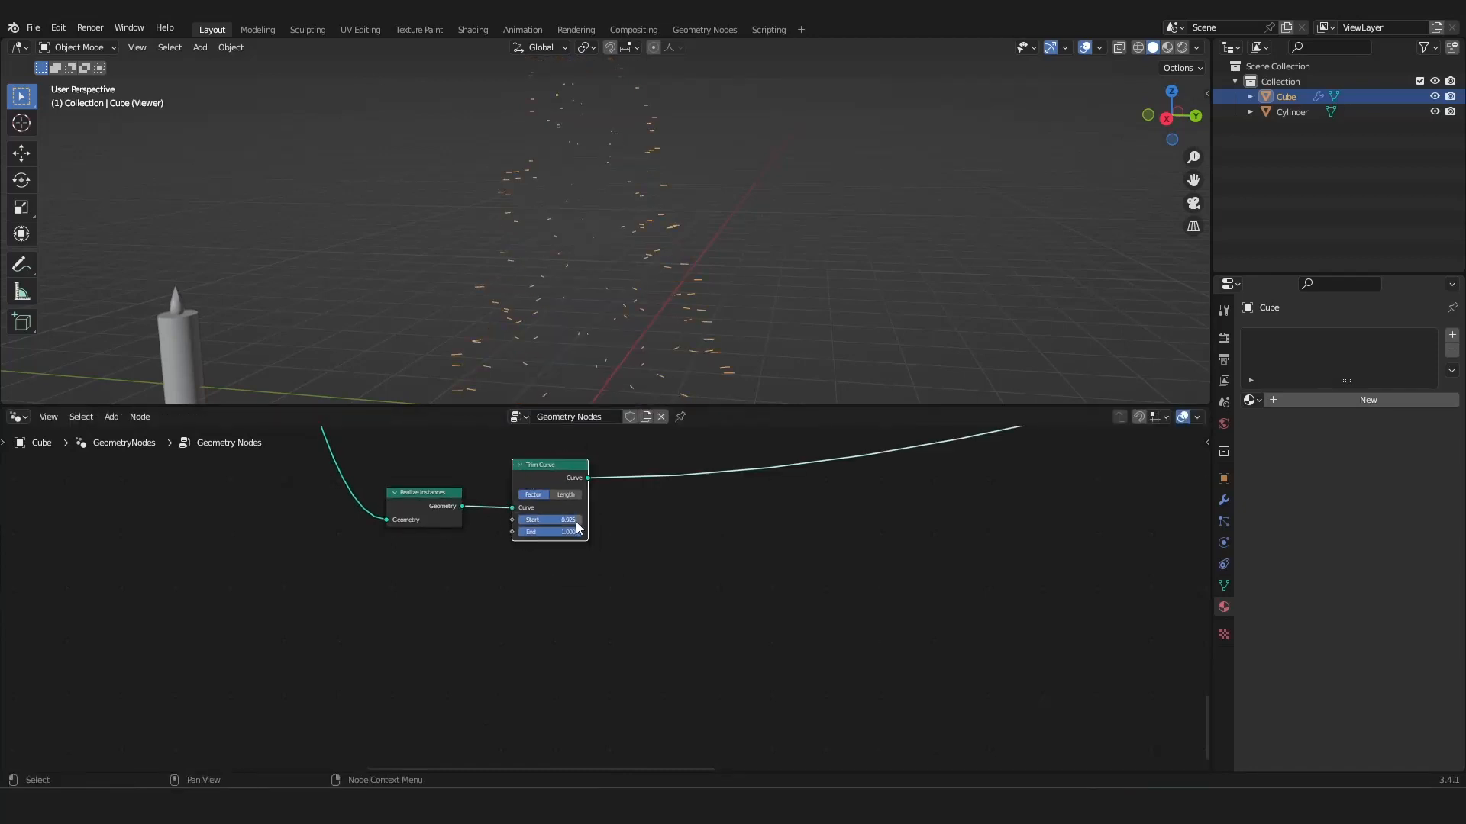
{"action": "middle_click_drag", "start_coordinate": [611, 367], "coordinate": [682, 229]}
{"action": "scroll", "coordinate": [599, 267], "scroll_direction": "down", "scroll_amount": 2}
Add a Value node and link it to both the Start and End inputs of the Trim Curve node.
{"action": "key", "text": "shift+a"}
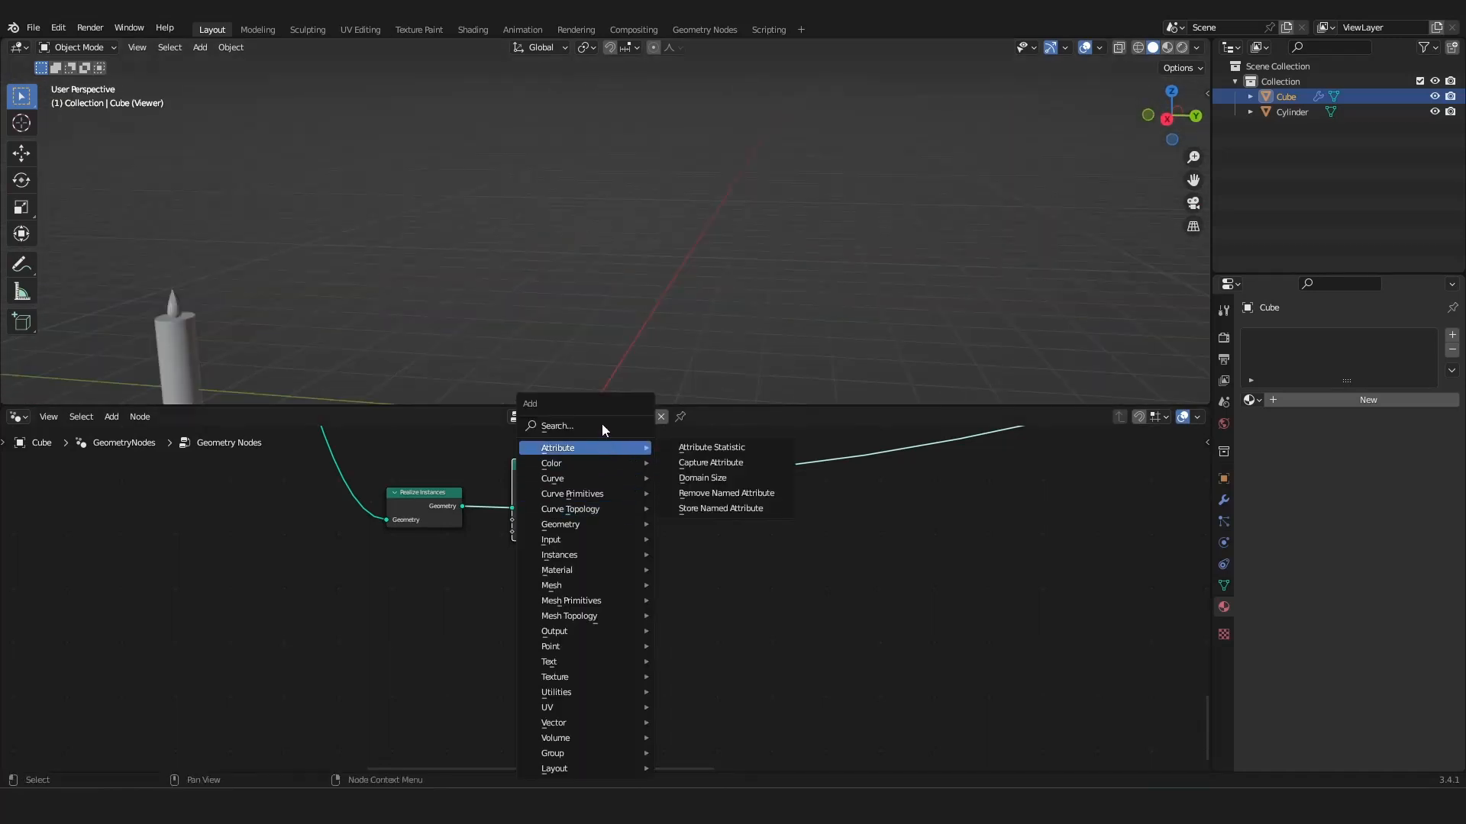
{"action": "type", "text": "value"}
{"action": "key", "text": "Return"}
{"action": "left_click", "coordinate": [465, 552]}
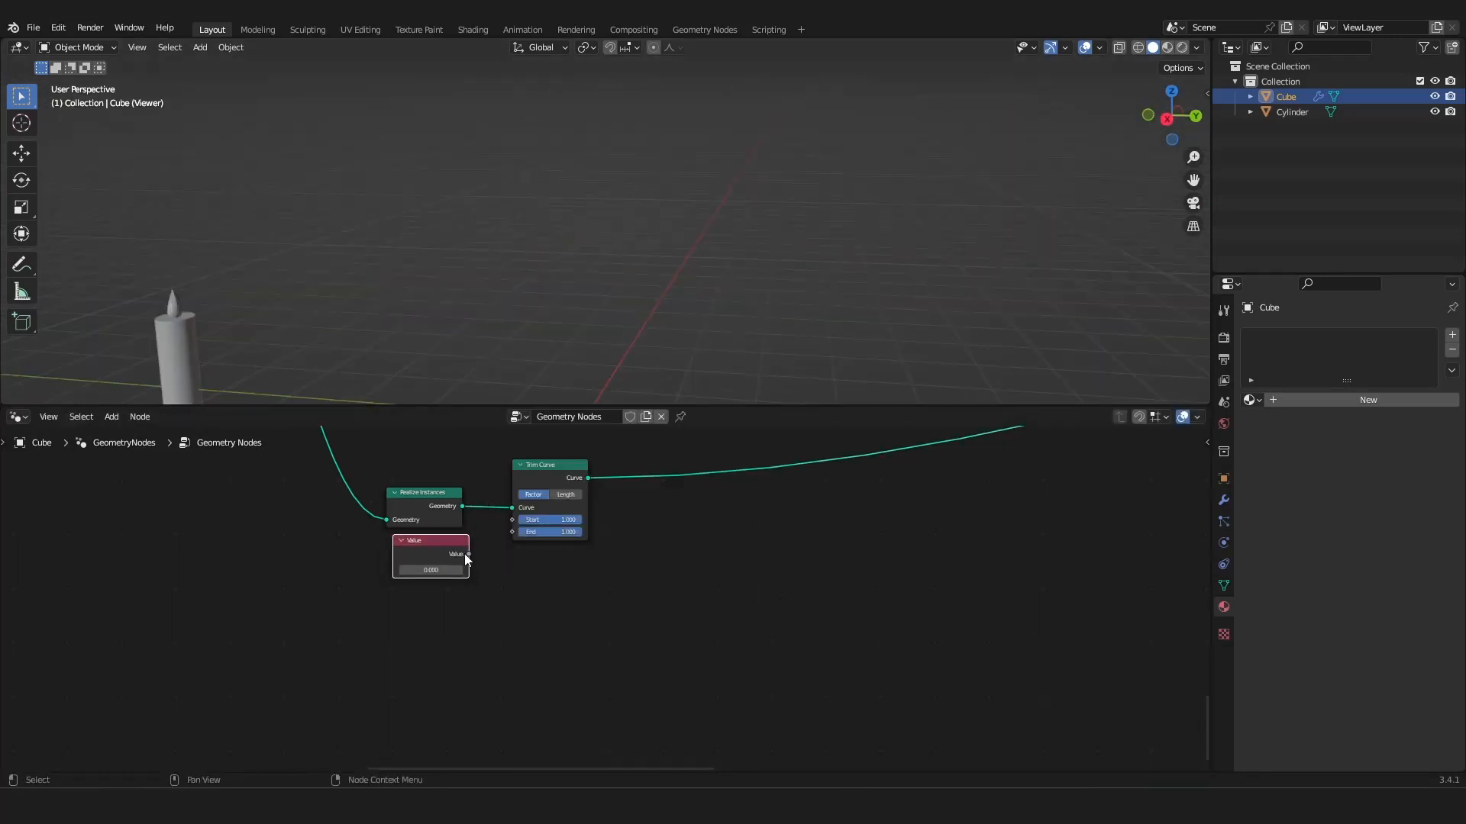
{"action": "mouse_move", "coordinate": [492, 529]}
{"action": "left_mouse_down"}
{"action": "mouse_move", "coordinate": [511, 520]}
{"action": "mouse_move", "coordinate": [511, 532]}
{"action": "left_mouse_up"}
{"action": "scroll", "coordinate": [627, 535], "scroll_direction": "down", "scroll_amount": 2}
{"action": "scroll", "coordinate": [628, 536], "scroll_direction": "down", "scroll_amount": 2}
{"action": "scroll", "coordinate": [690, 550], "scroll_direction": "up", "scroll_amount": 3}
Insert an Instance on Points node after Trim Curve, using the trimmed curve as its points.
{"action": "key", "text": "shift+a"}
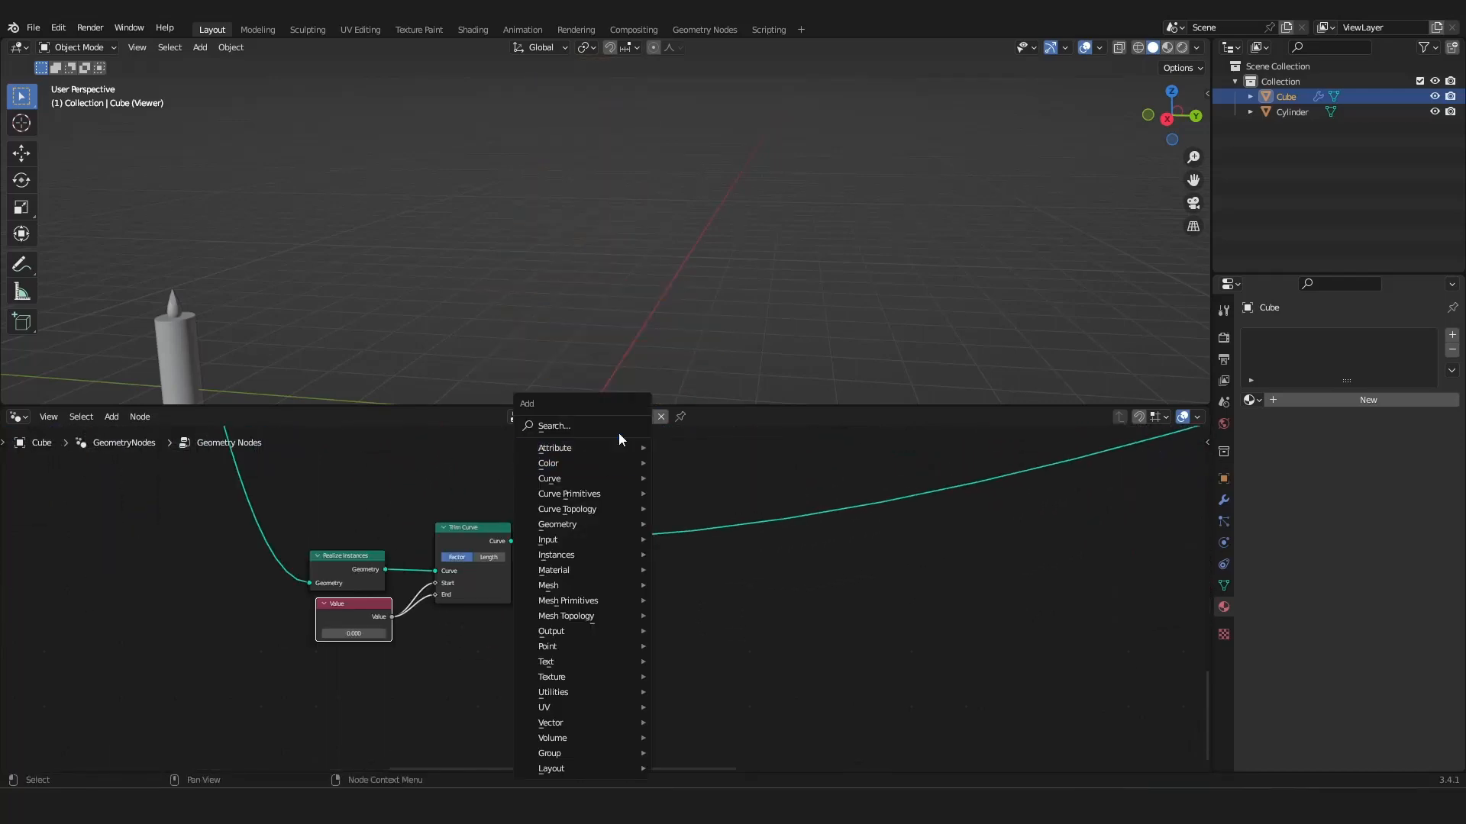
{"action": "type", "text": "insta"}
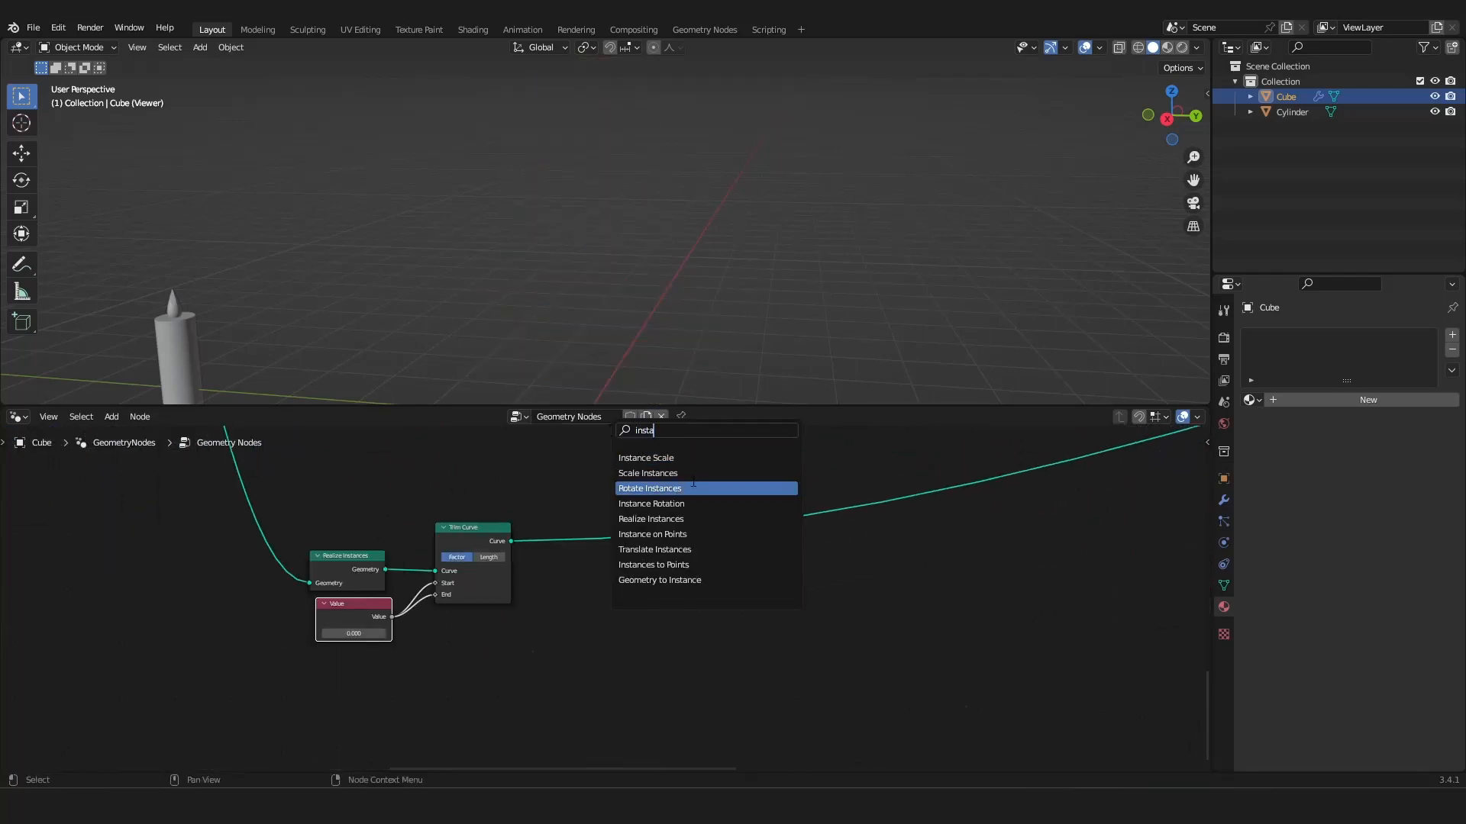
{"action": "left_click", "coordinate": [656, 534]}
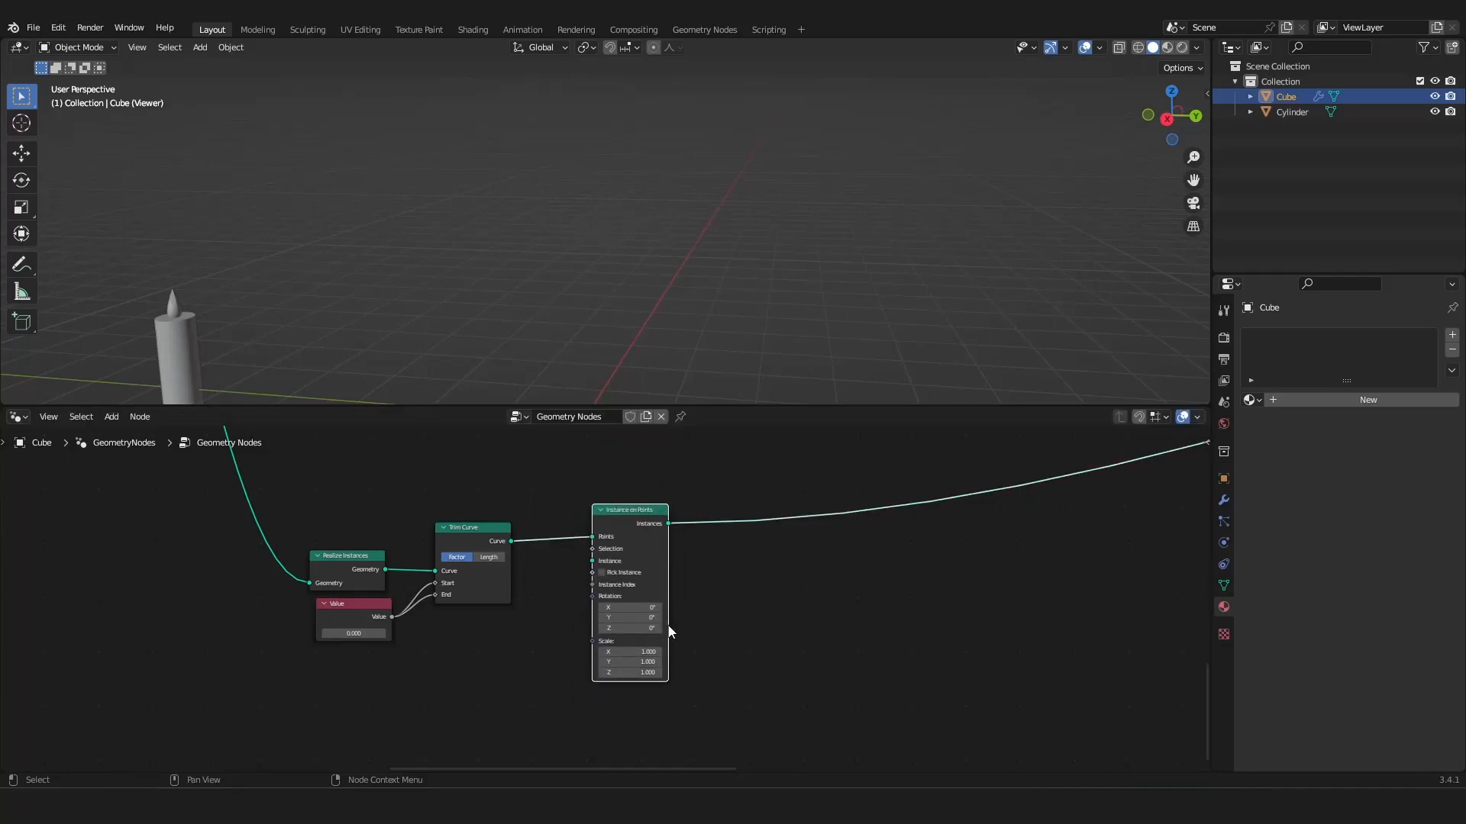
{"action": "left_click", "coordinate": [668, 508]}
{"action": "scroll", "coordinate": [708, 613], "scroll_direction": "down", "scroll_amount": 2}
Bring the candle object into the node tree as the instance geometry and set the instance scale to 0.1 on all axes.
{"action": "left_click", "coordinate": [1303, 115]}
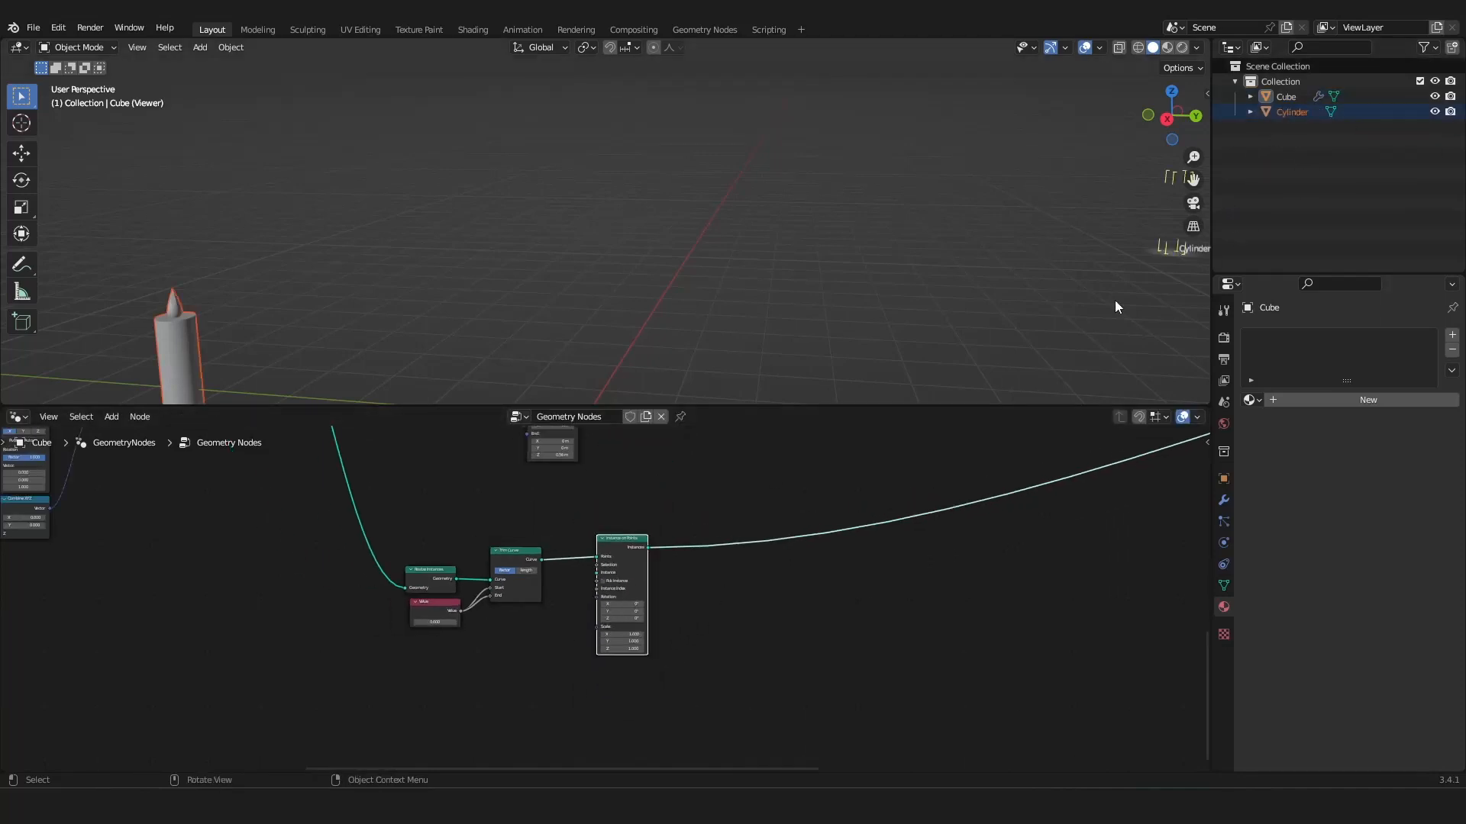
{"action": "left_click_drag", "start_coordinate": [537, 636], "coordinate": [524, 644]}
{"action": "double_click", "coordinate": [630, 632]}
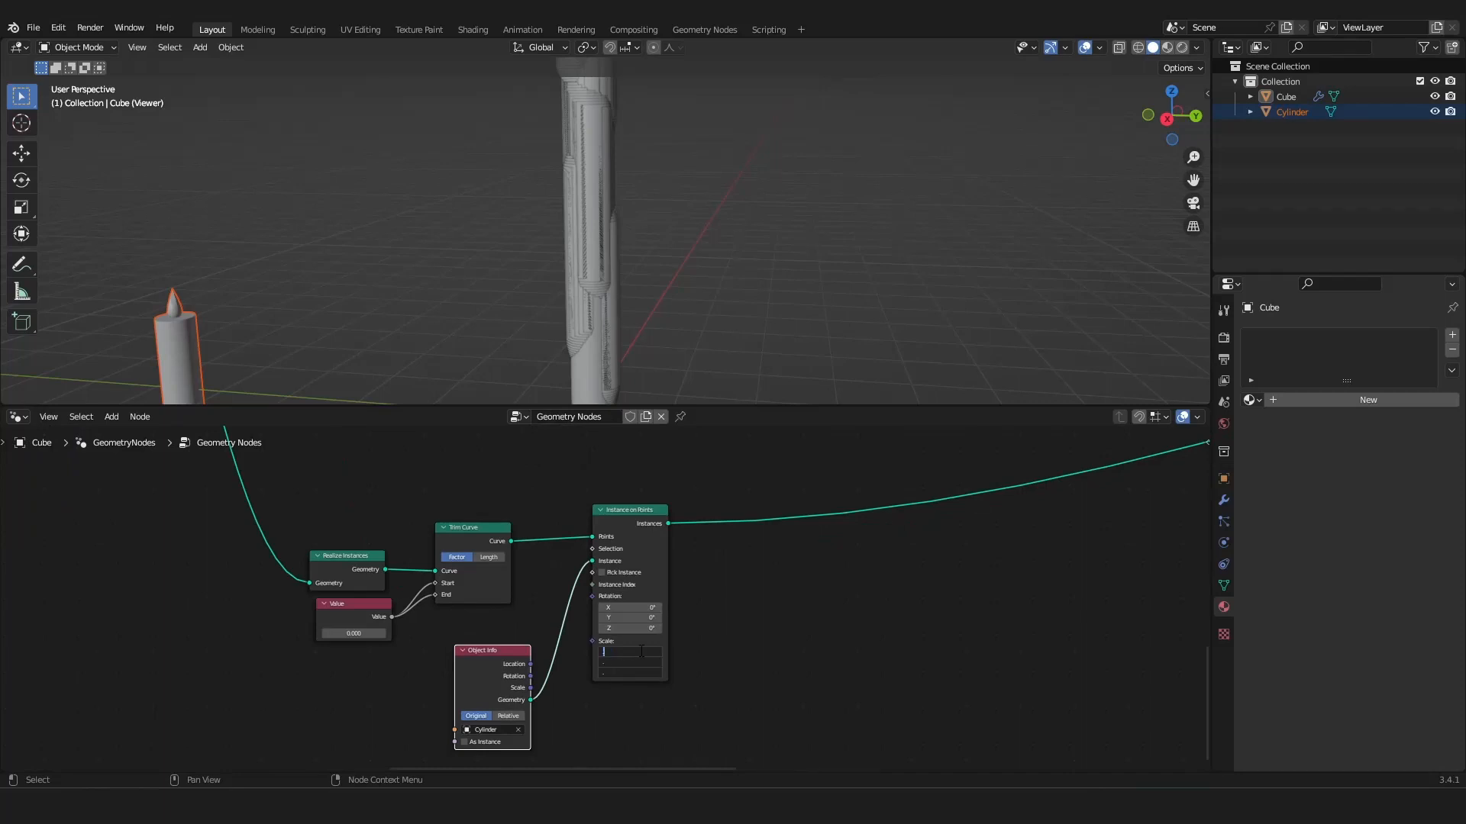
{"action": "type", "text": "0.1"}
{"action": "key", "text": "Return"}
Set the Value node to 0.990 and the candle instances' scale to 0.2 on all axes.
{"action": "mouse_move", "coordinate": [687, 252]}
{"action": "middle_mouse_down"}
{"action": "mouse_move", "coordinate": [726, 200]}
{"action": "mouse_move", "coordinate": [825, 202]}
{"action": "mouse_move", "coordinate": [731, 174]}
{"action": "middle_mouse_up"}
{"action": "scroll", "coordinate": [480, 623], "scroll_direction": "up", "scroll_amount": 2}
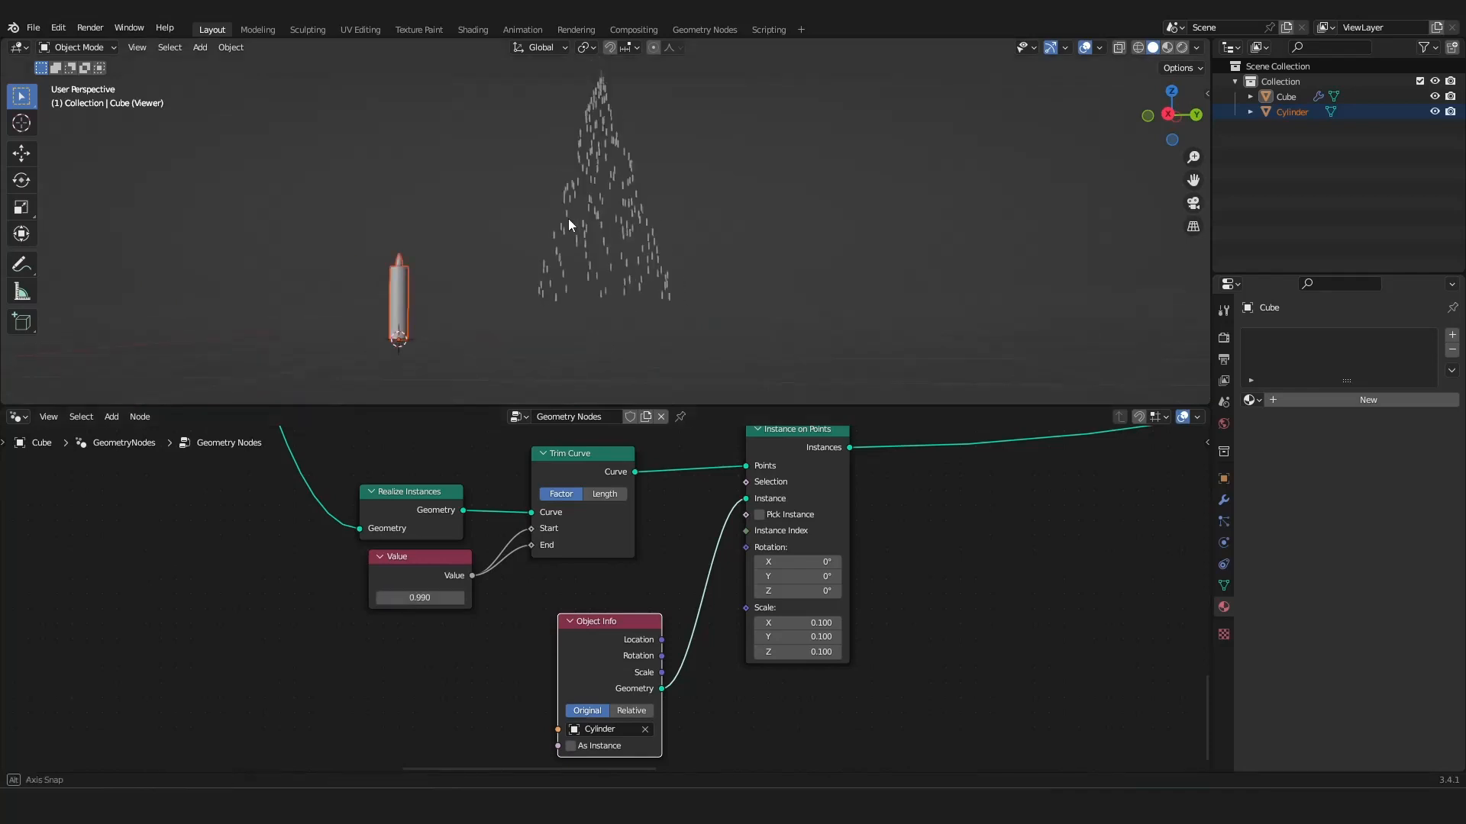
{"action": "mouse_move", "coordinate": [568, 218]}
{"action": "middle_mouse_down"}
{"action": "mouse_move", "coordinate": [684, 272]}
{"action": "mouse_move", "coordinate": [571, 231]}
{"action": "middle_mouse_up"}
{"action": "scroll", "coordinate": [567, 230], "scroll_direction": "up", "scroll_amount": 5}
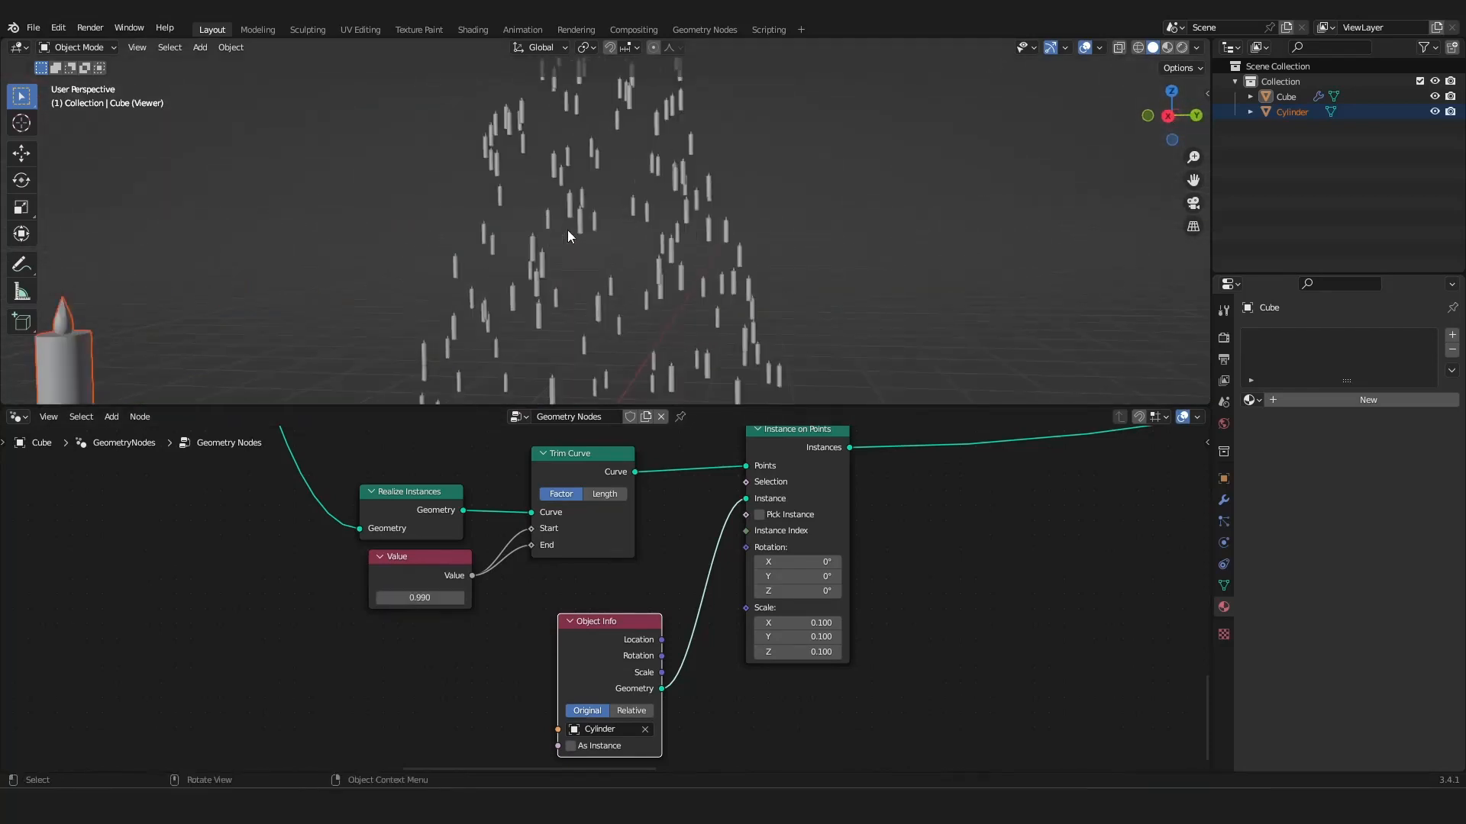
{"action": "scroll", "coordinate": [566, 231], "scroll_direction": "up", "scroll_amount": 2}
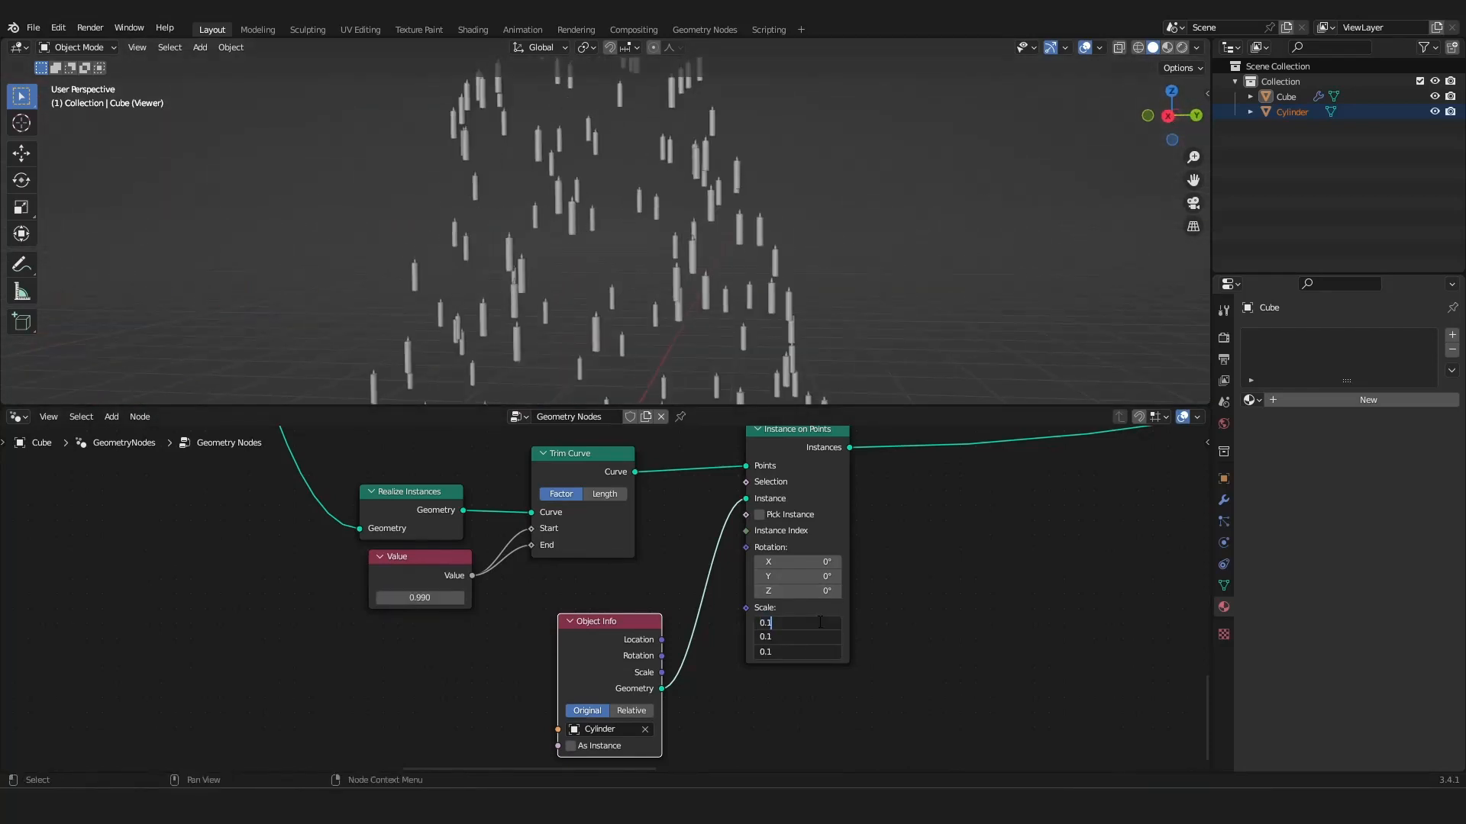
{"action": "key", "text": "Return"}
{"action": "scroll", "coordinate": [905, 232], "scroll_direction": "down", "scroll_amount": 4}
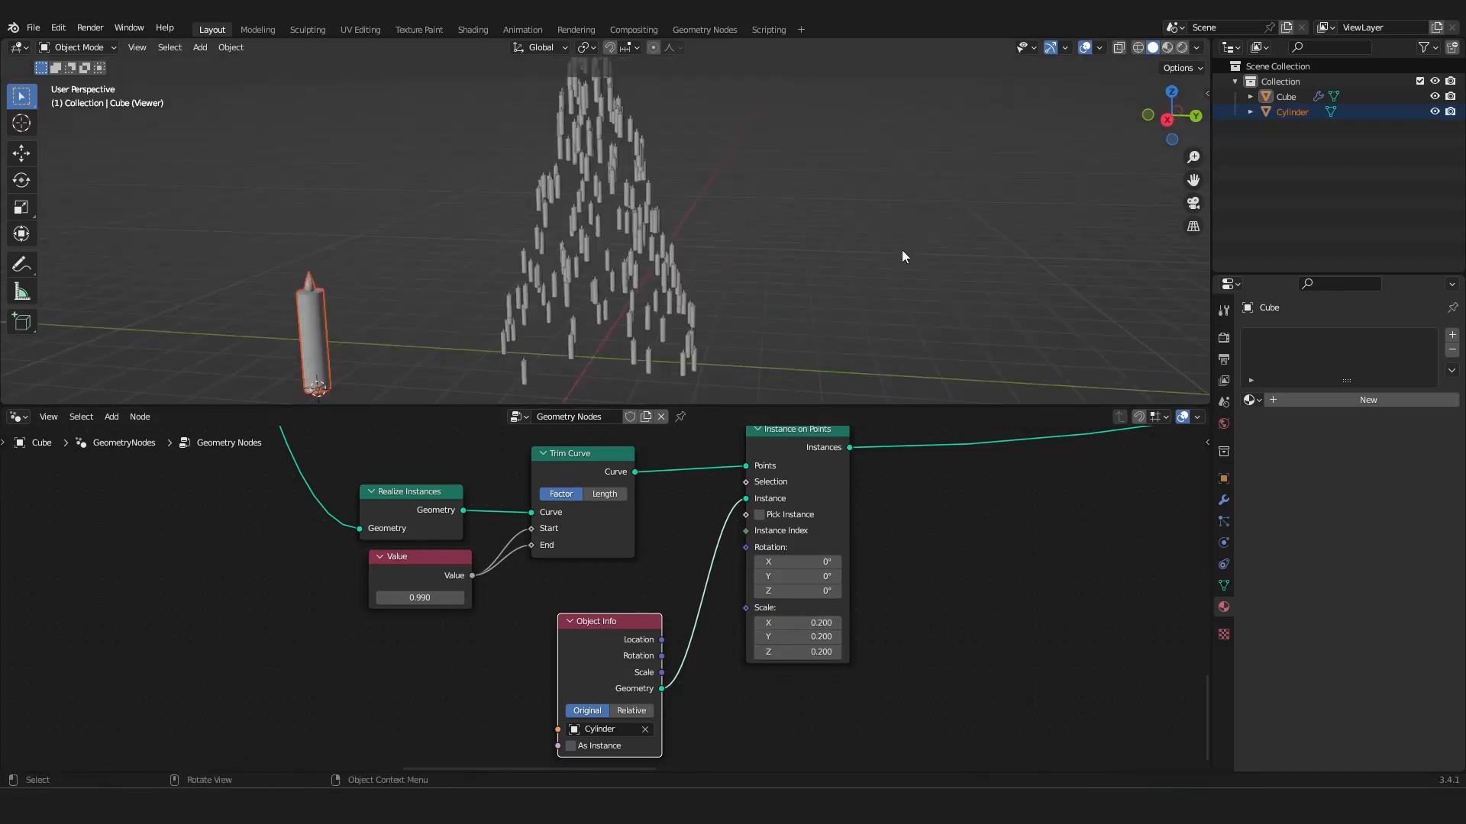
Move the candle's Instance on Points and Object Info nodes away from Trim Curve to make room between them.
{"action": "scroll", "coordinate": [785, 533], "scroll_direction": "down", "scroll_amount": 3}
{"action": "scroll", "coordinate": [784, 533], "scroll_direction": "down", "scroll_amount": 5}
{"action": "middle_click_drag", "start_coordinate": [785, 533], "coordinate": [758, 522]}
{"action": "scroll", "coordinate": [757, 522], "scroll_direction": "up", "scroll_amount": 4}
{"action": "scroll", "coordinate": [707, 317], "scroll_direction": "up", "scroll_amount": 2}
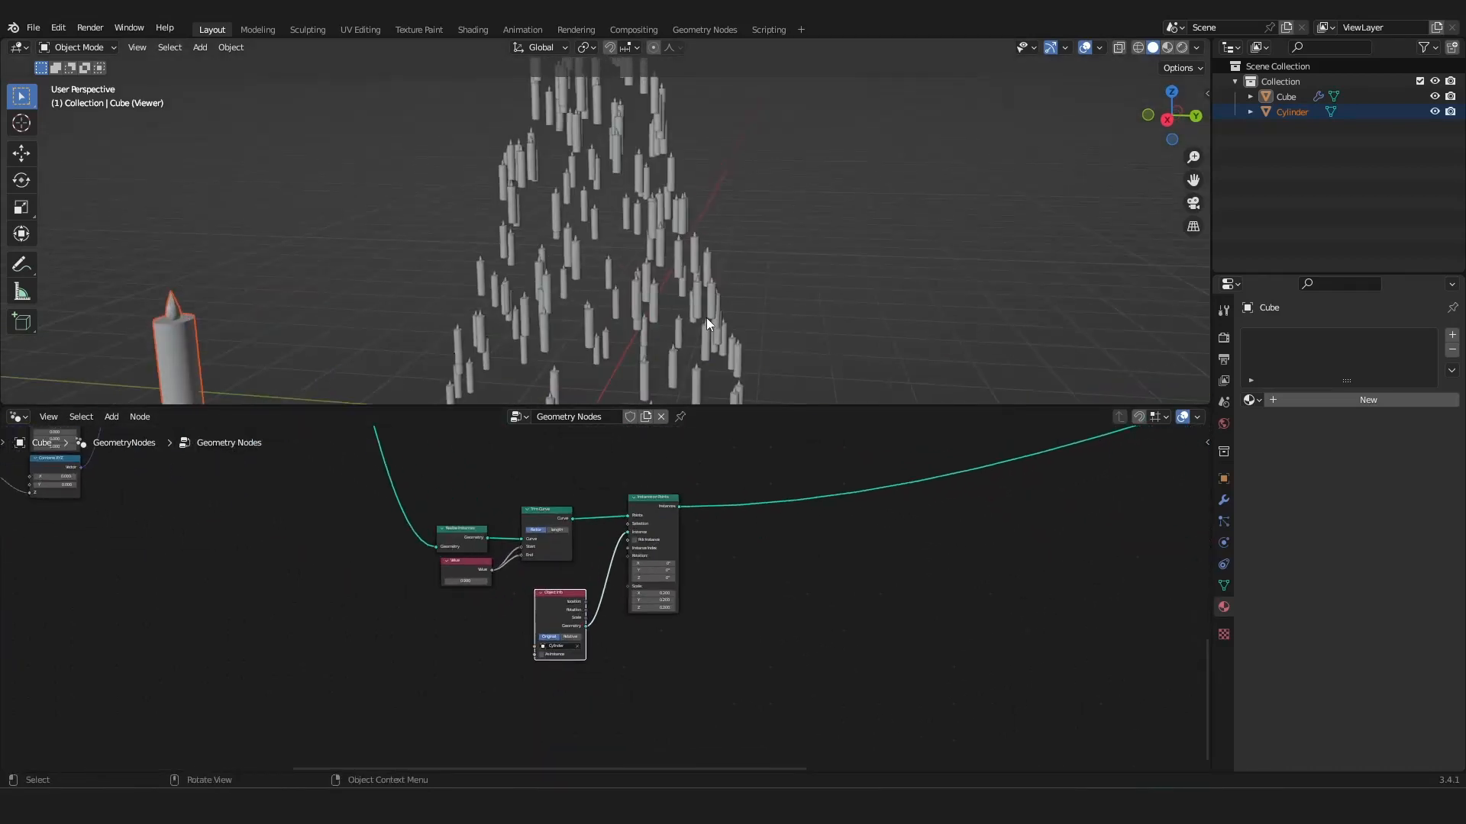
{"action": "middle_click_drag", "start_coordinate": [707, 317], "coordinate": [667, 314]}
{"action": "scroll", "coordinate": [699, 492], "scroll_direction": "down", "scroll_amount": 3}
{"action": "left_click_drag", "start_coordinate": [700, 481], "coordinate": [582, 640]}
{"action": "left_click_drag", "start_coordinate": [632, 543], "coordinate": [695, 532]}
{"action": "scroll", "coordinate": [694, 531], "scroll_direction": "up", "scroll_amount": 5}
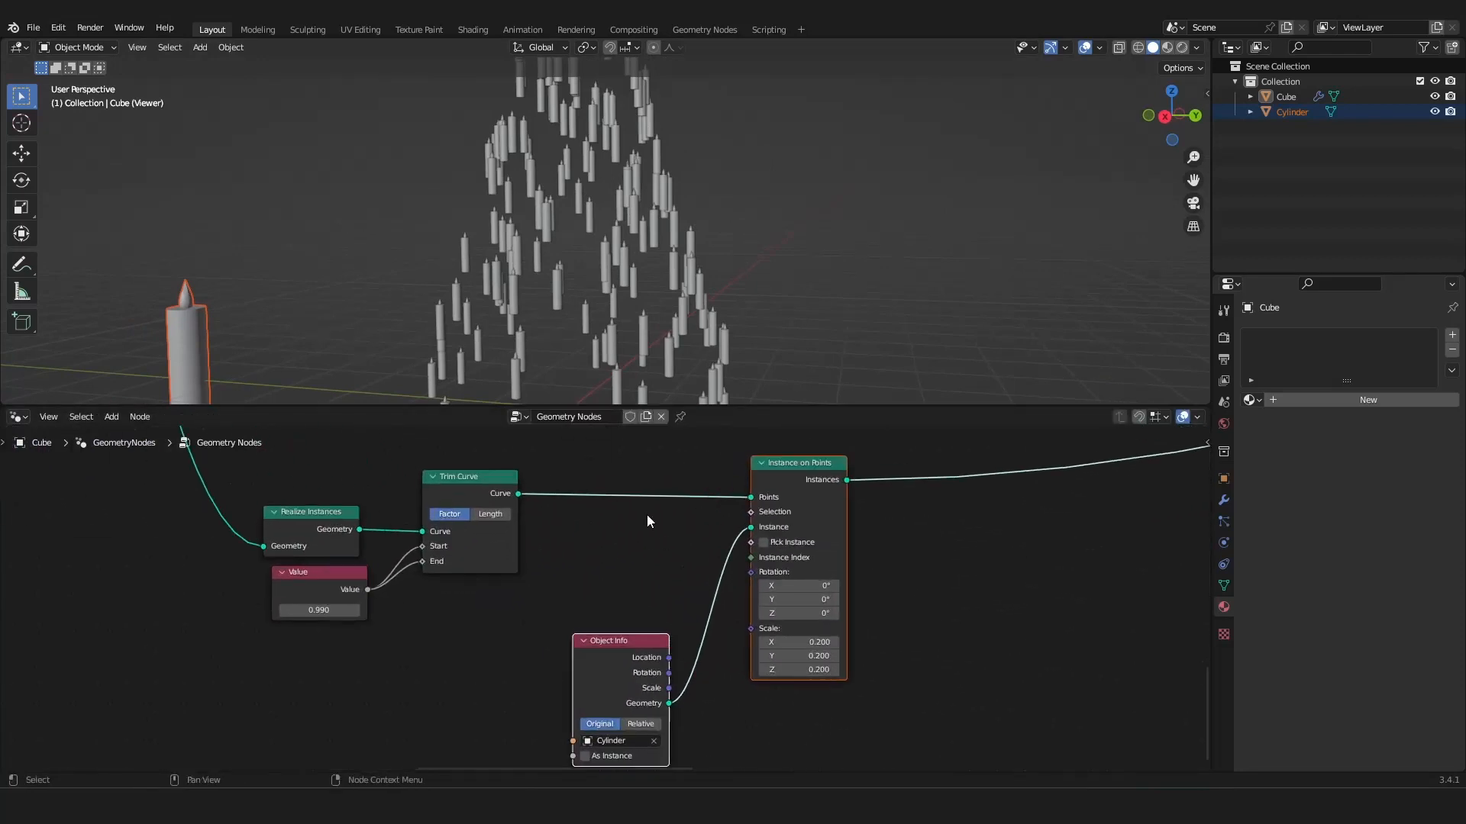
Insert a Delete Geometry node between Trim Curve and the candle's Instance on Points node.
{"action": "key", "text": "shift+a"}
{"action": "left_click", "coordinate": [625, 425]}
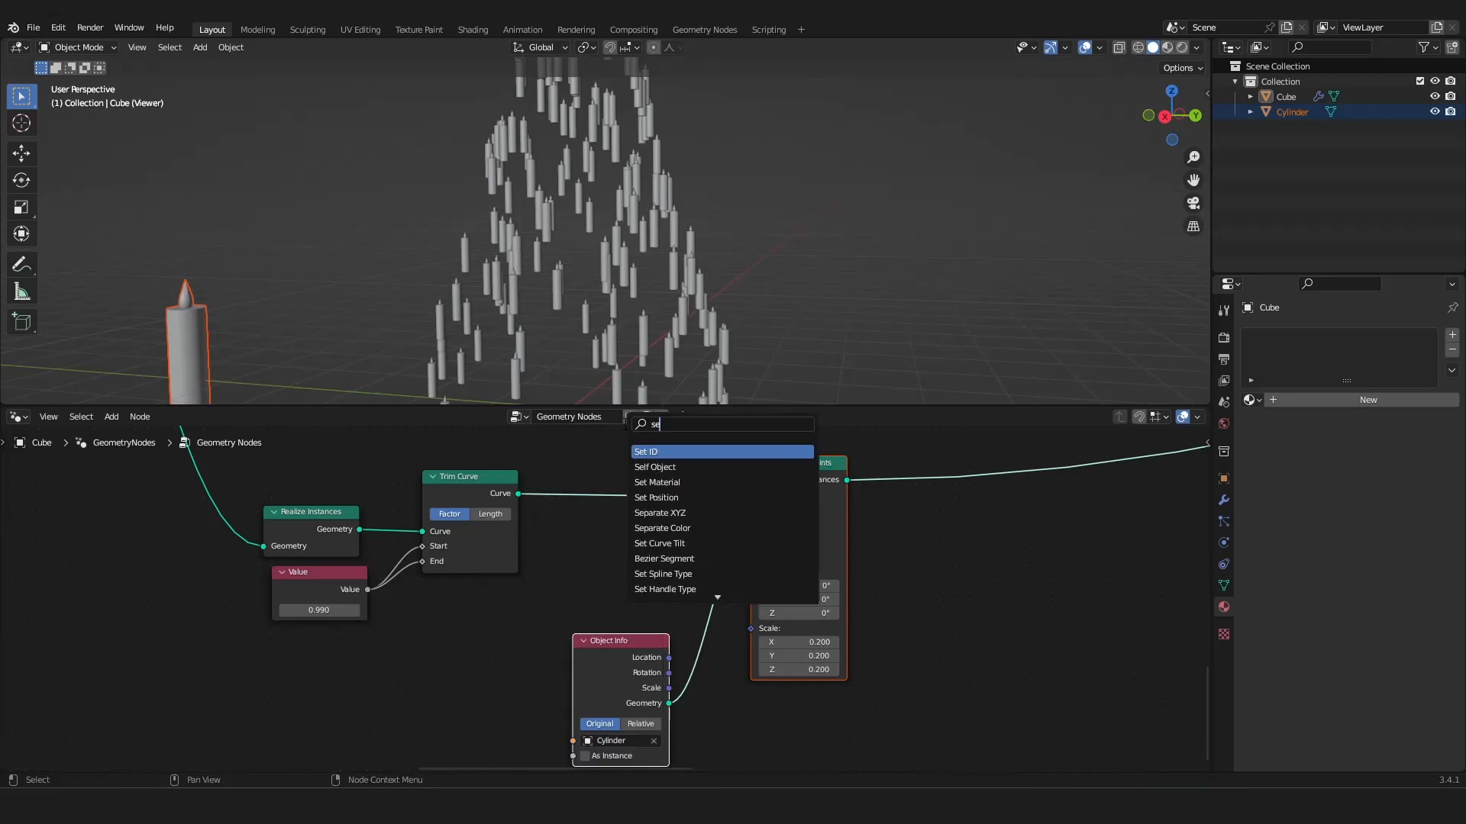
{"action": "type", "text": "sel"}
{"action": "key", "text": "BackSpace"}
{"action": "key", "text": "BackSpace"}
{"action": "key", "text": "BackSpace"}
{"action": "type", "text": "dele"}
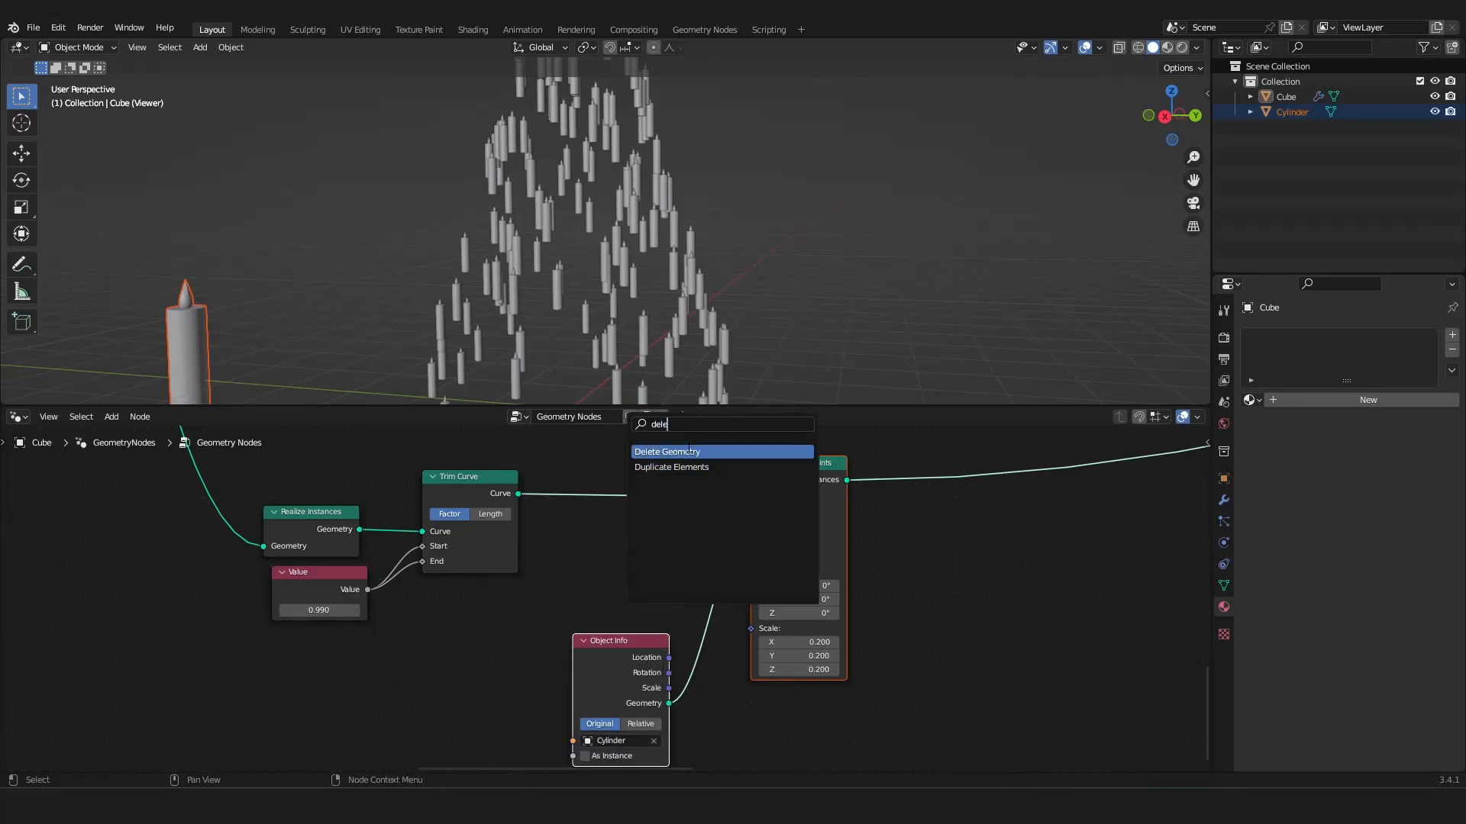
{"action": "key", "text": "Return"}
{"action": "left_click", "coordinate": [644, 516]}
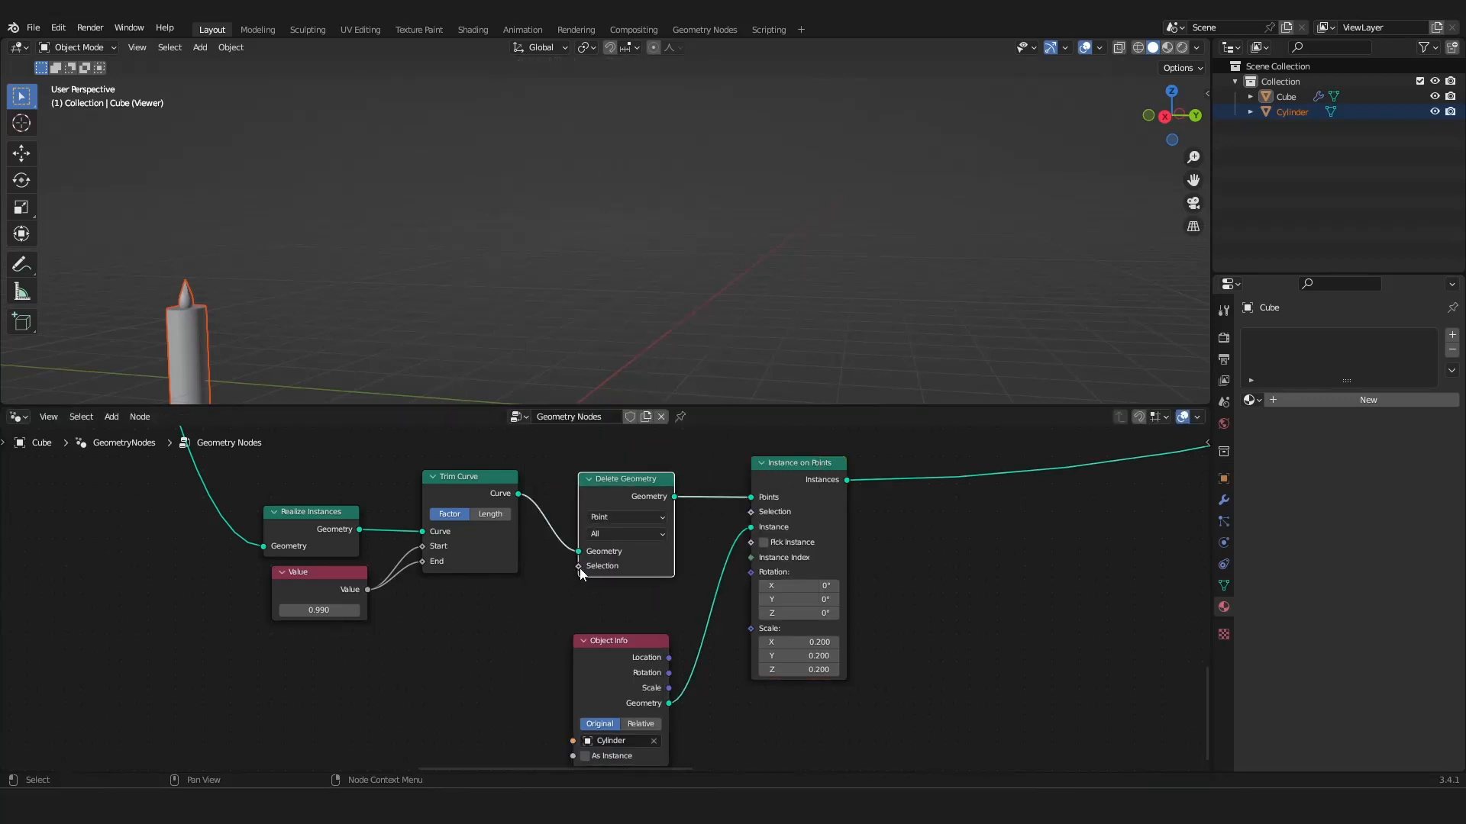
Drive the Delete Geometry selection with a new Boolean Random Value node.
{"action": "left_click_drag", "start_coordinate": [578, 566], "coordinate": [343, 603]}
{"action": "type", "text": "r"}
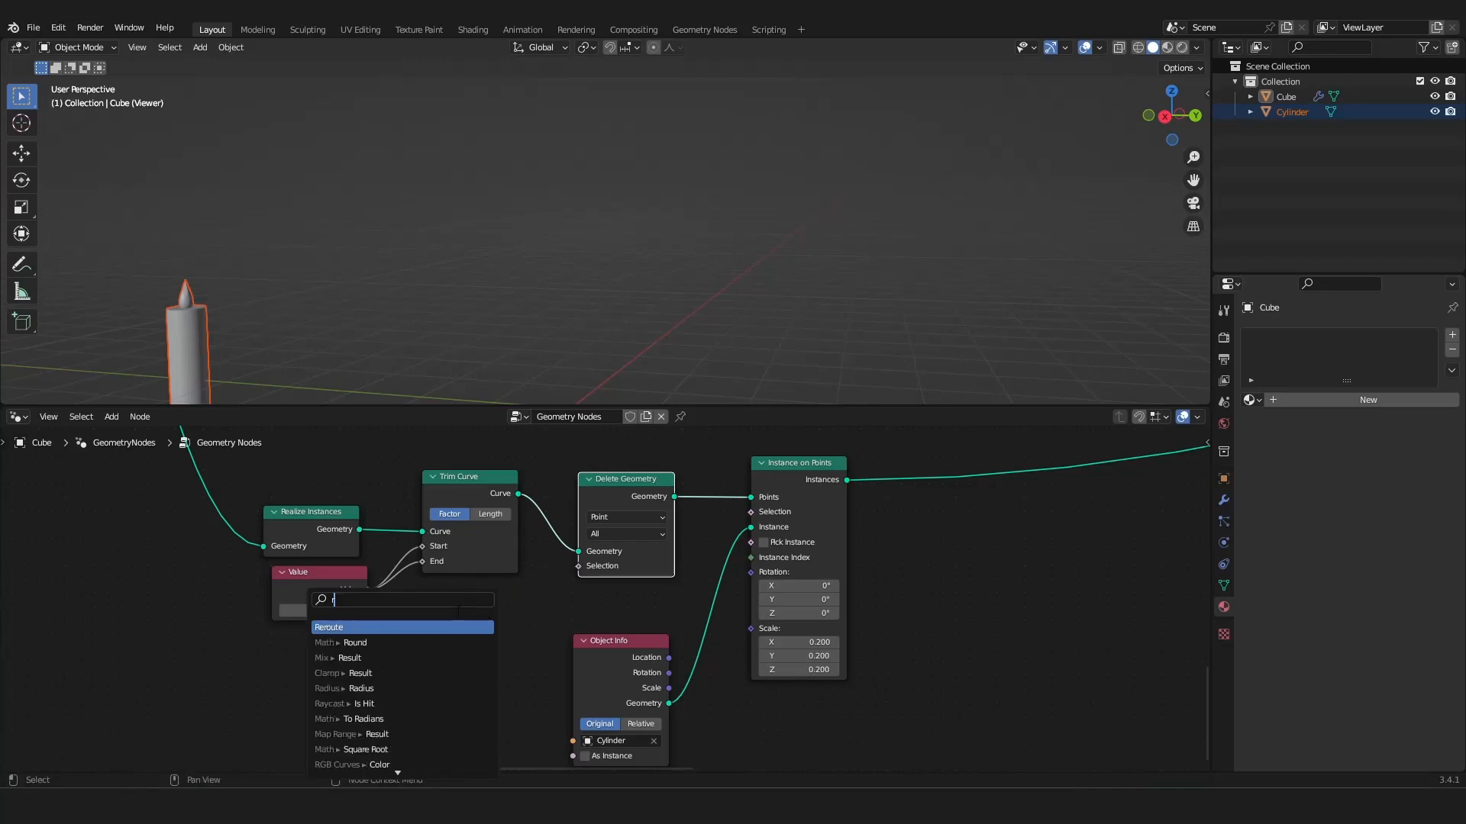
{"action": "type", "text": "and"}
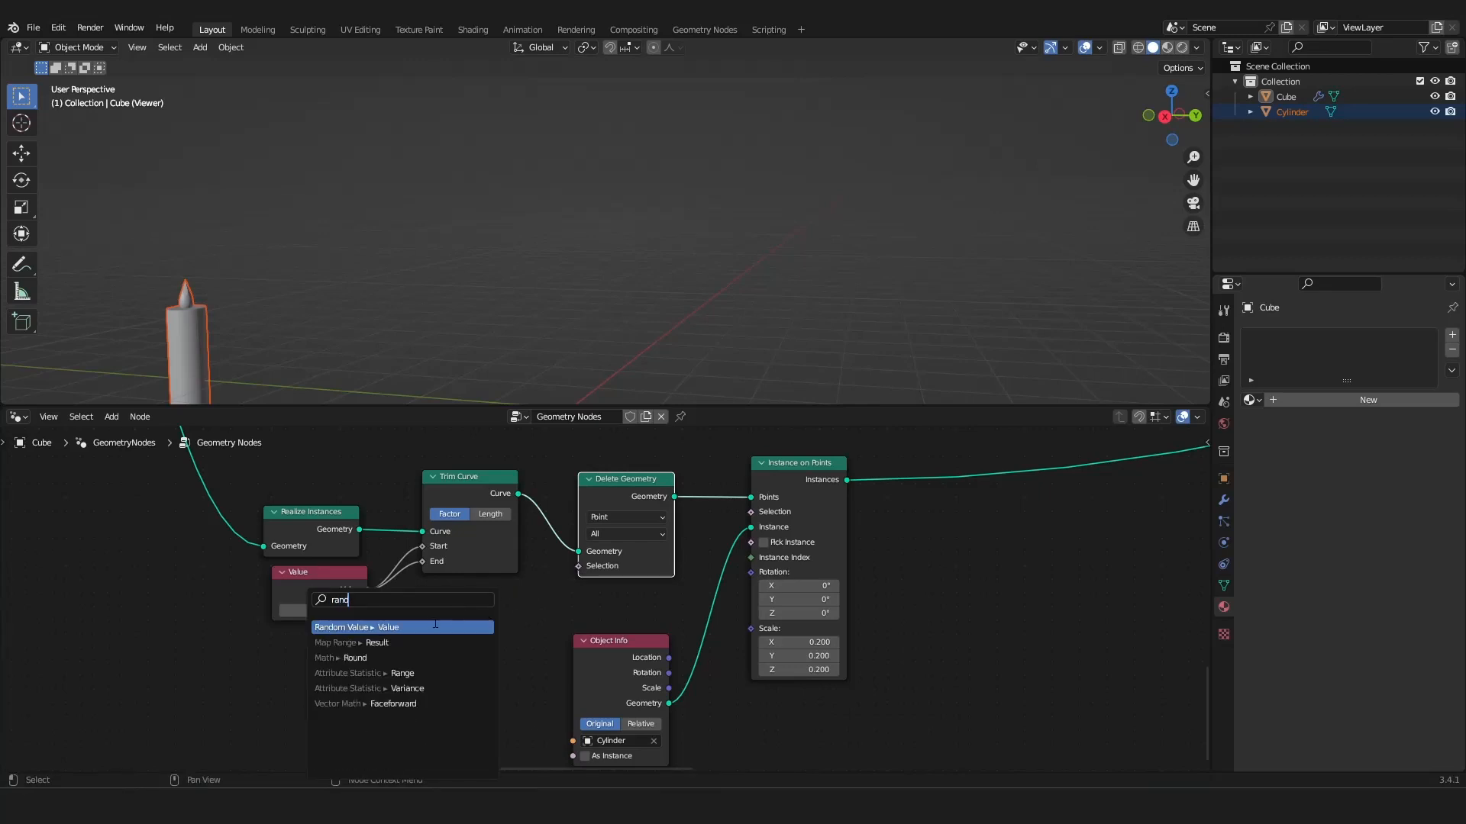
{"action": "left_click", "coordinate": [402, 626]}
{"action": "left_click", "coordinate": [454, 639]}
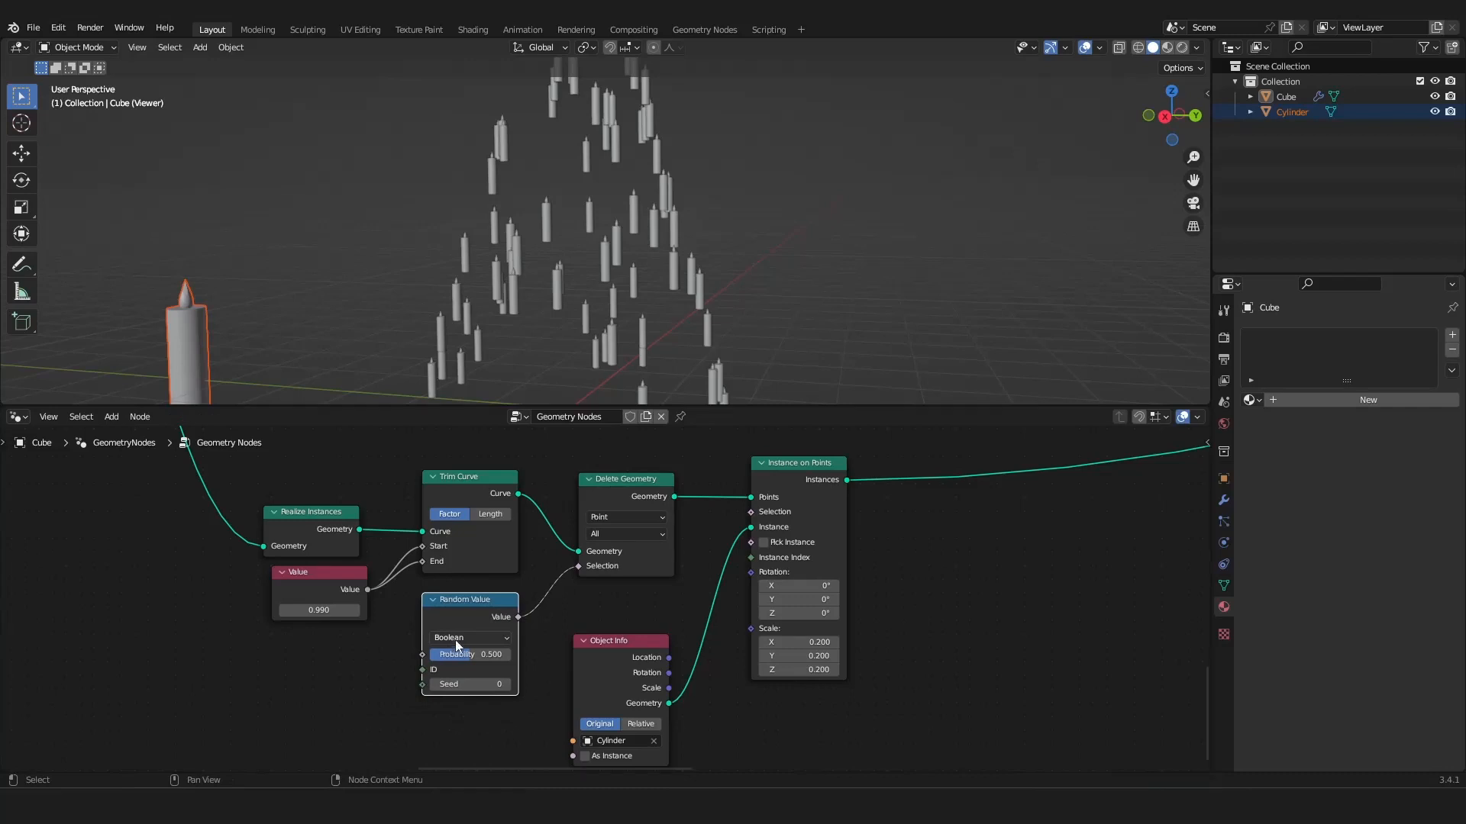
Thin out the candles by setting the Random Value node's Probability to 0.892 and Seed to 3.
{"action": "left_click_drag", "start_coordinate": [457, 654], "coordinate": [501, 654]}
{"action": "middle_click_drag", "start_coordinate": [619, 268], "coordinate": [649, 278]}
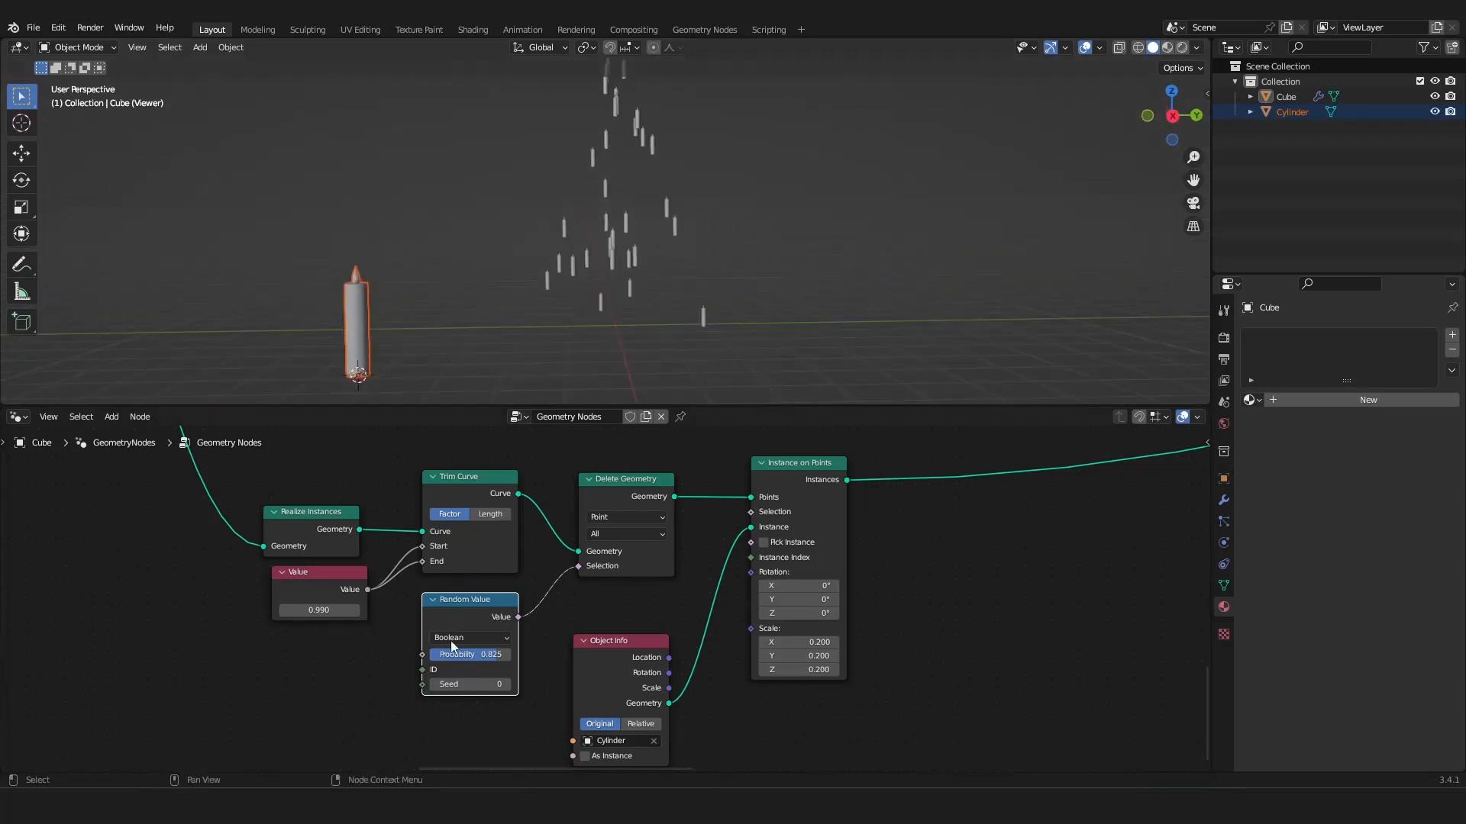
{"action": "left_click", "coordinate": [508, 686]}
{"action": "left_click", "coordinate": [508, 686]}
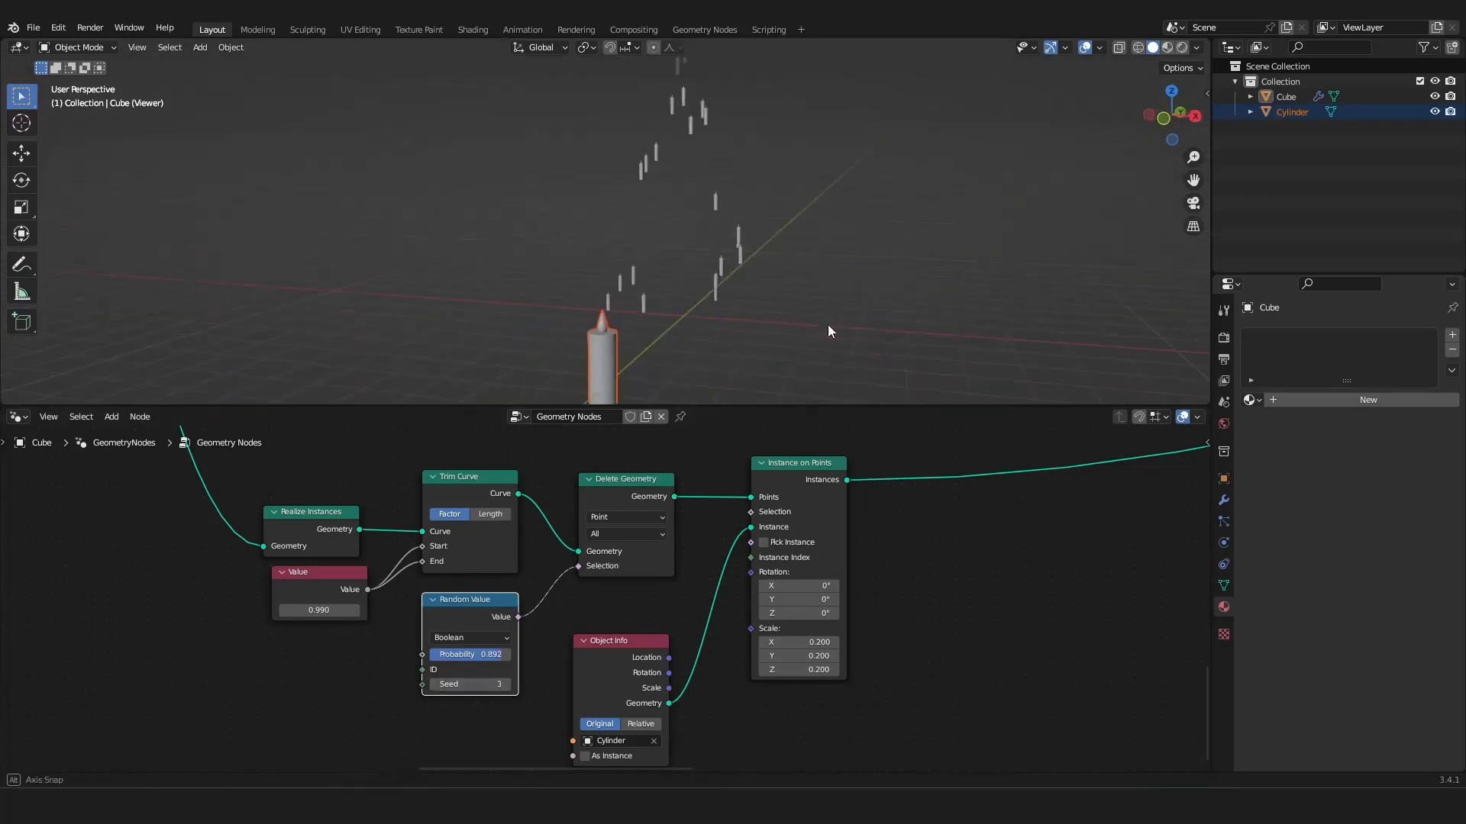
{"action": "middle_click_drag", "start_coordinate": [828, 332], "coordinate": [771, 298]}
Connect the candle instances to the final Join Geometry node and preview the joined tree.
{"action": "scroll", "coordinate": [842, 621], "scroll_direction": "down", "scroll_amount": 16}
{"action": "middle_click_drag", "start_coordinate": [837, 559], "coordinate": [380, 658]}
{"action": "scroll", "coordinate": [708, 566], "scroll_direction": "up", "scroll_amount": 6}
{"action": "scroll", "coordinate": [708, 565], "scroll_direction": "up", "scroll_amount": 2}
{"action": "middle_click_drag", "start_coordinate": [714, 542], "coordinate": [391, 590]}
{"action": "scroll", "coordinate": [588, 558], "scroll_direction": "up", "scroll_amount": 5}
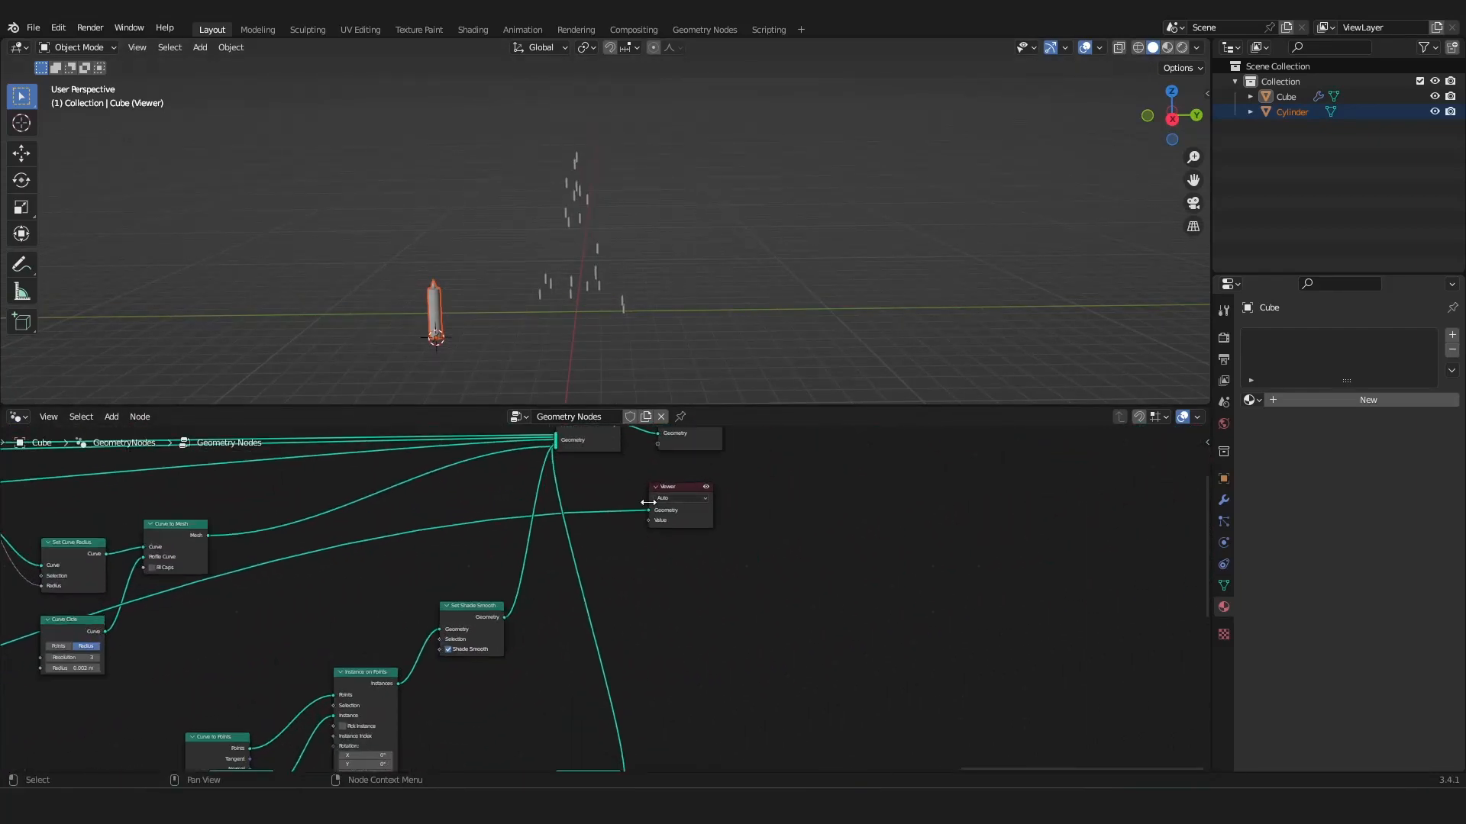
{"action": "left_click_drag", "start_coordinate": [648, 510], "coordinate": [561, 456]}
{"action": "left_click_drag", "start_coordinate": [557, 457], "coordinate": [559, 461]}
{"action": "left_click", "coordinate": [588, 458], "text": "ctrl+shift"}
{"action": "scroll", "coordinate": [624, 230], "scroll_direction": "up", "scroll_amount": 6}
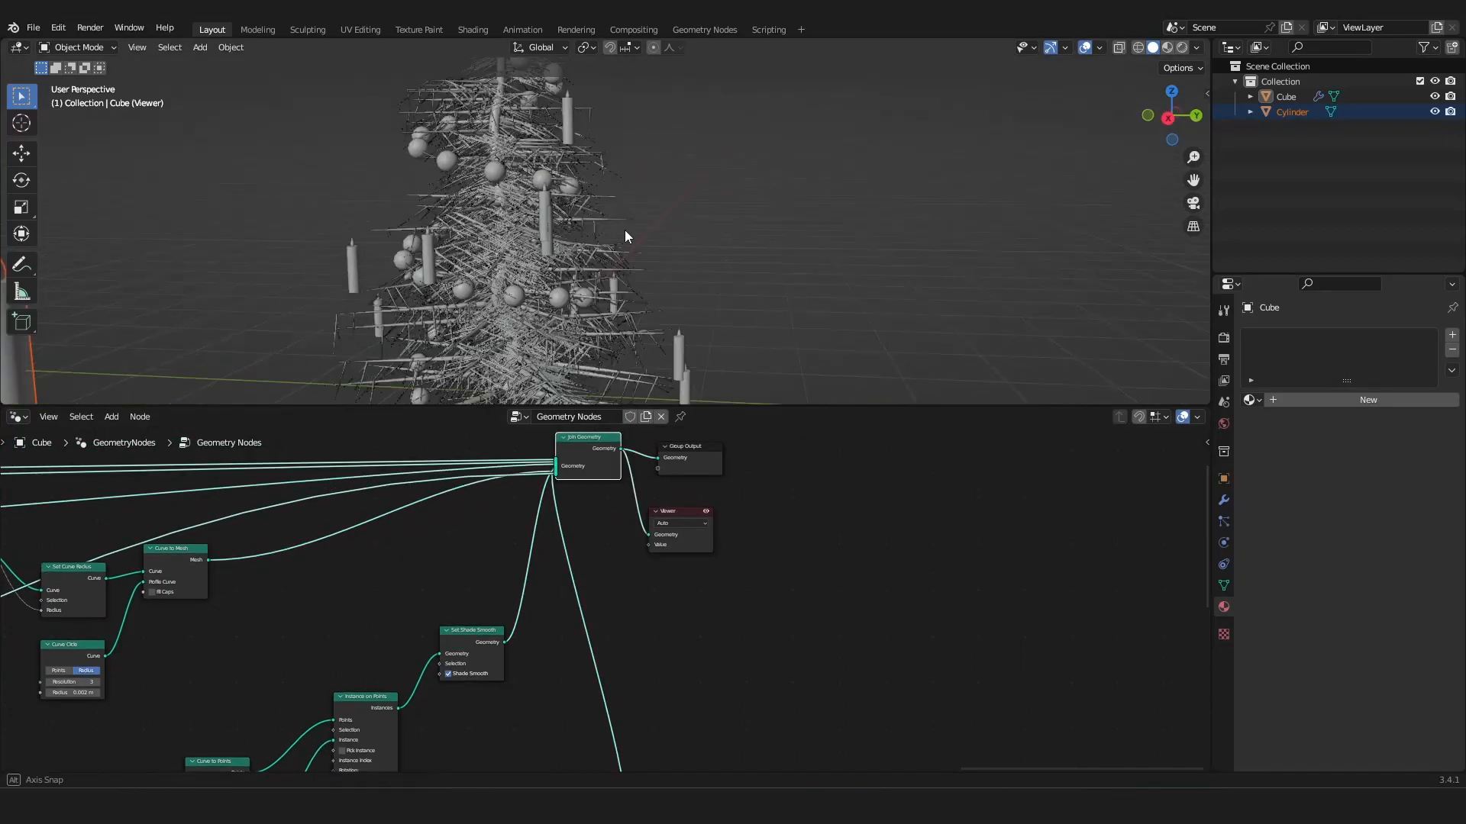
Set the Scale of the candles' Instance on Points node to 0.130 on all three axes.
{"action": "middle_click_drag", "start_coordinate": [624, 231], "coordinate": [676, 276]}
{"action": "scroll", "coordinate": [692, 235], "scroll_direction": "down", "scroll_amount": 3}
{"action": "scroll", "coordinate": [406, 603], "scroll_direction": "down", "scroll_amount": 3}
{"action": "scroll", "coordinate": [406, 603], "scroll_direction": "down", "scroll_amount": 5}
{"action": "middle_click_drag", "start_coordinate": [363, 616], "coordinate": [1004, 442]}
{"action": "scroll", "coordinate": [630, 500], "scroll_direction": "up", "scroll_amount": 5}
{"action": "scroll", "coordinate": [499, 587], "scroll_direction": "up", "scroll_amount": 5}
{"action": "middle_click_drag", "start_coordinate": [497, 594], "coordinate": [866, 558]}
{"action": "scroll", "coordinate": [865, 558], "scroll_direction": "up", "scroll_amount": 4}
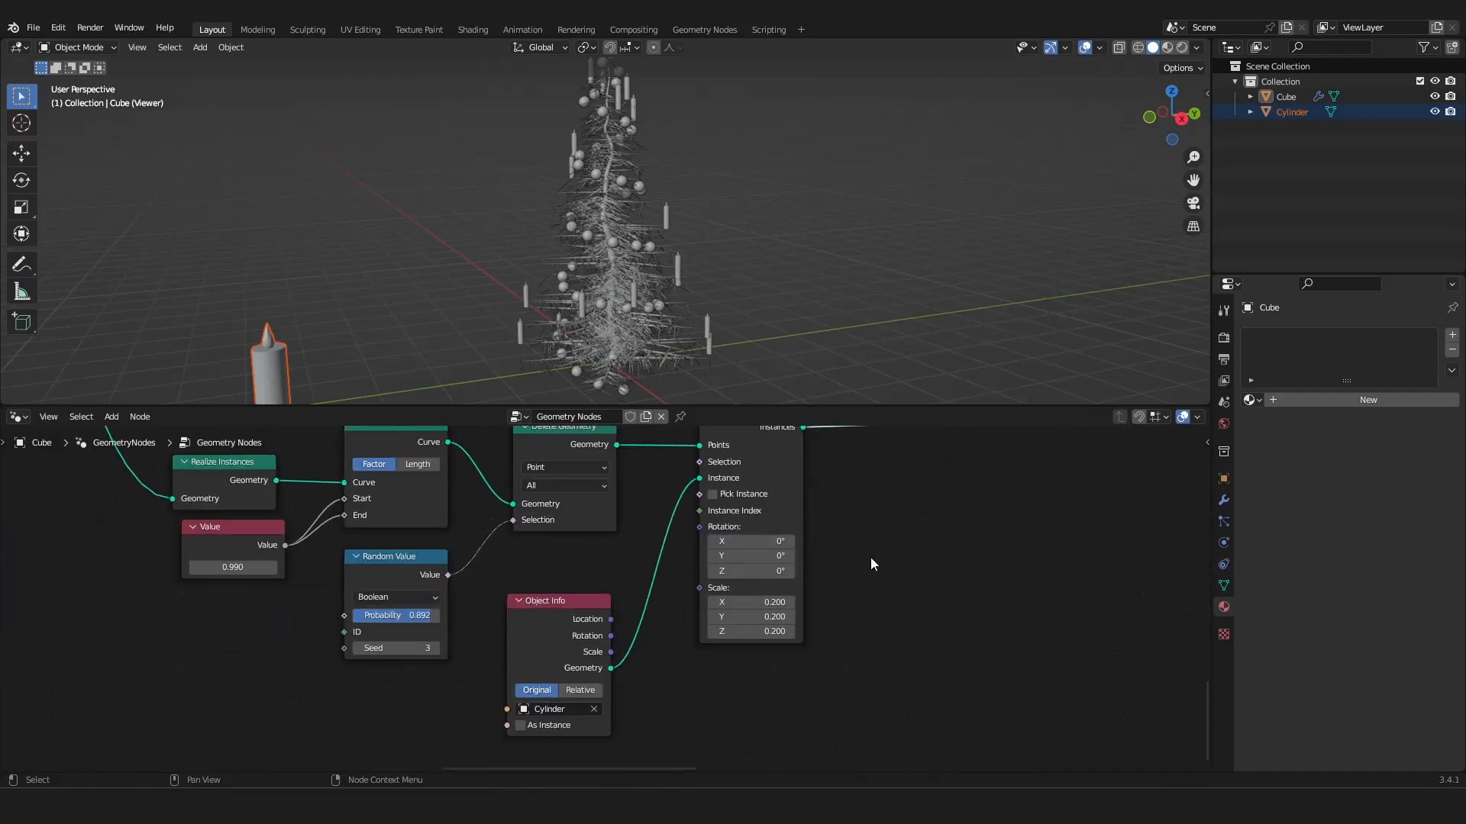
{"action": "left_click", "coordinate": [805, 604]}
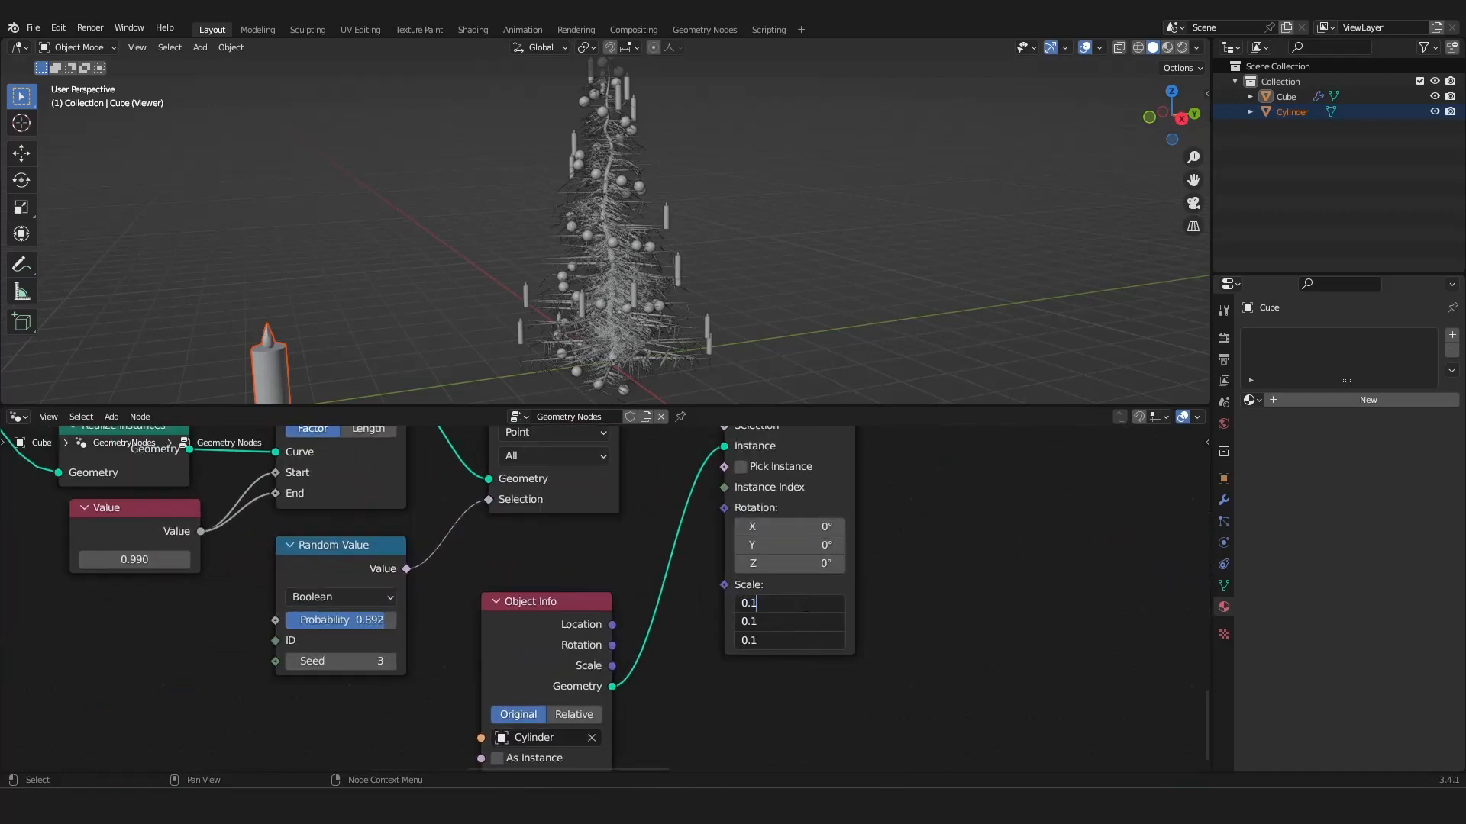
{"action": "key", "text": "Return"}
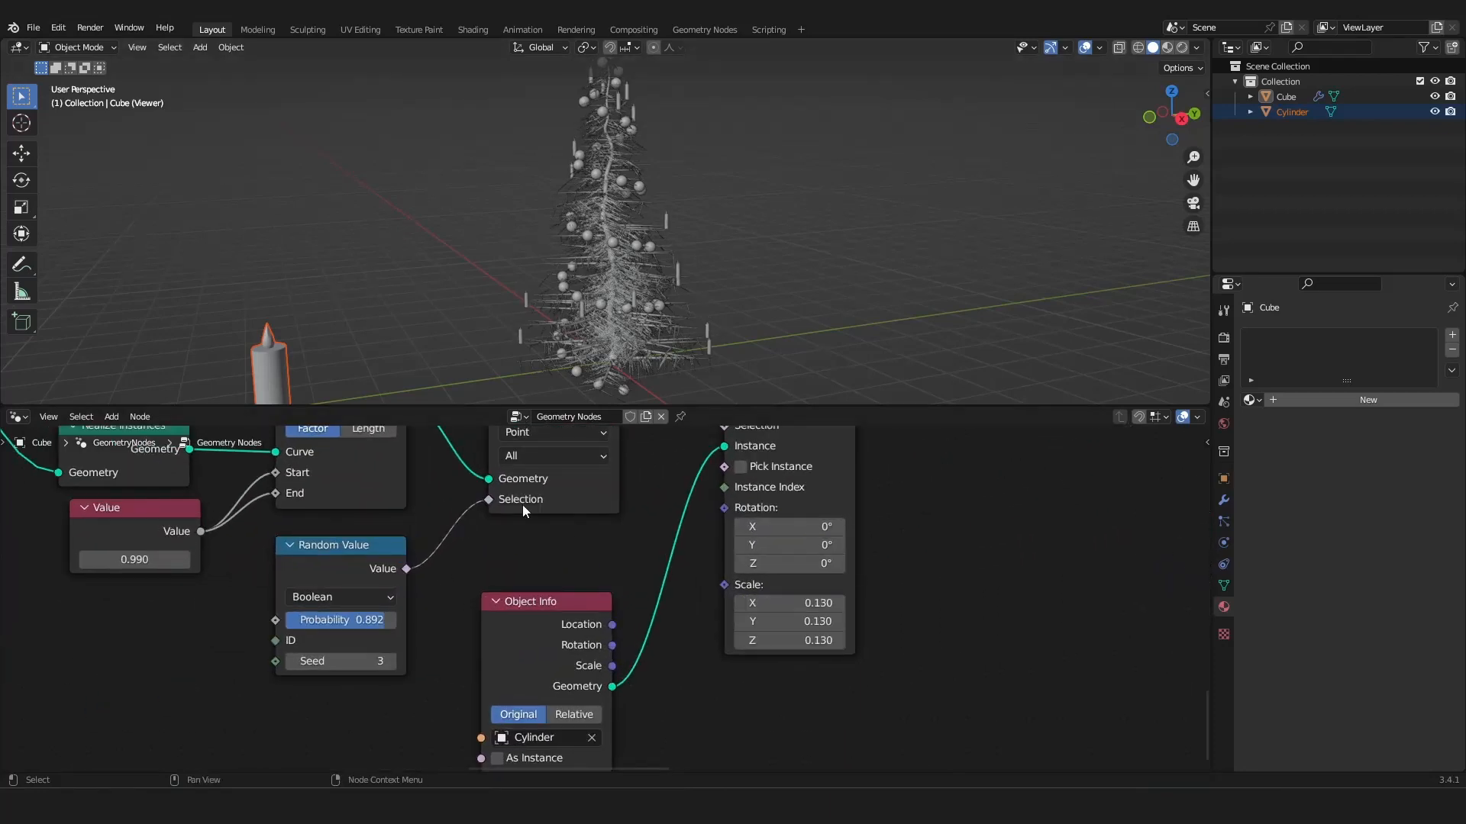
Set the Value node that drives the Trim Curve's Start and End to 0.700.
{"action": "scroll", "coordinate": [522, 505], "scroll_direction": "down", "scroll_amount": 5}
{"action": "scroll", "coordinate": [336, 580], "scroll_direction": "up", "scroll_amount": 6}
{"action": "left_click_drag", "start_coordinate": [275, 558], "coordinate": [223, 559]}
{"action": "scroll", "coordinate": [639, 203], "scroll_direction": "down", "scroll_amount": 4}
{"action": "middle_click_drag", "start_coordinate": [639, 203], "coordinate": [549, 202]}
{"action": "scroll", "coordinate": [579, 199], "scroll_direction": "up", "scroll_amount": 5}
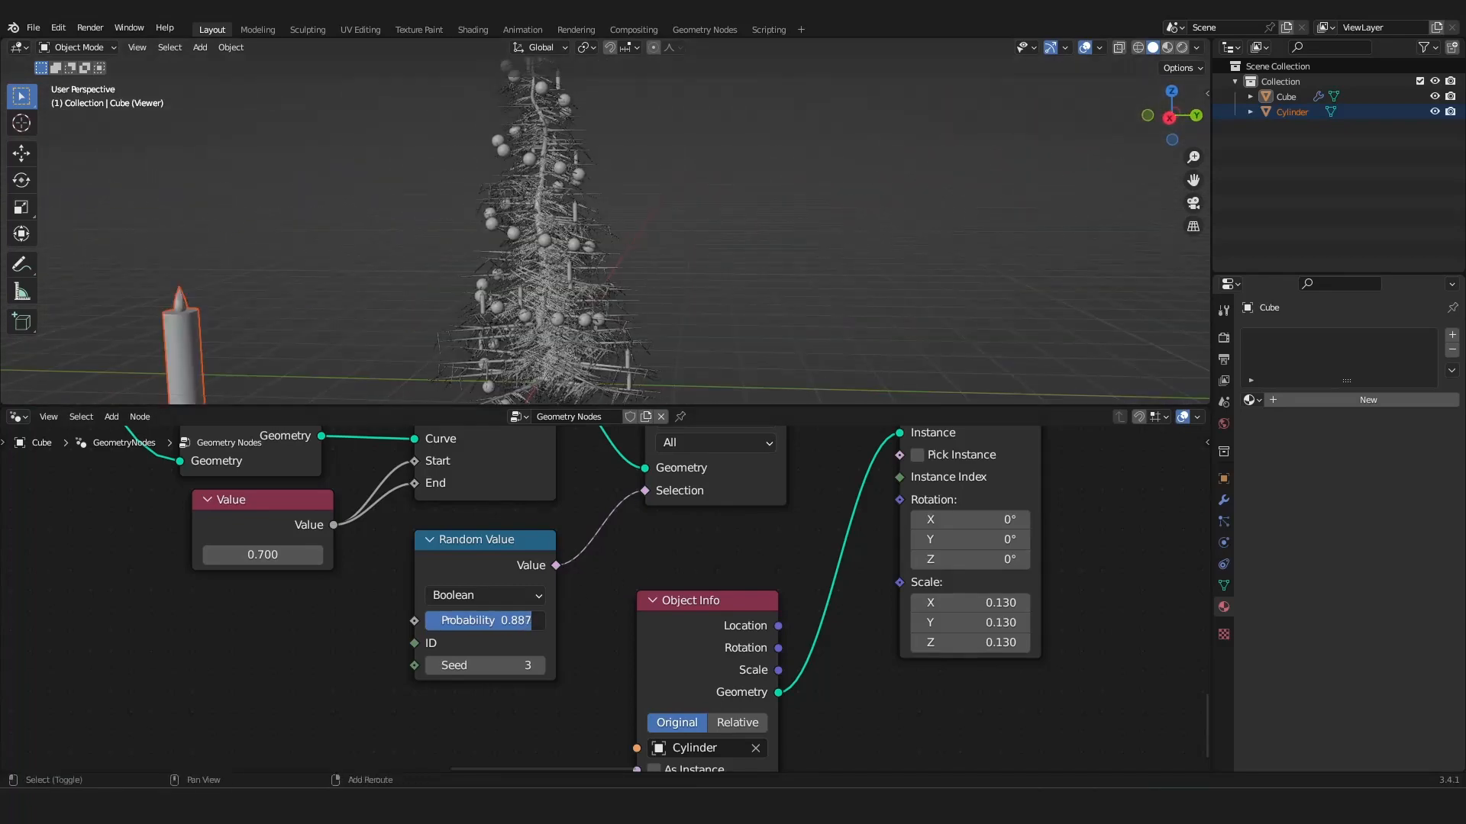
Set the candle Random Value node's Probability to 0.656 and Seed to 4, and check the distribution around the tree.
{"action": "left_click_drag", "start_coordinate": [485, 620], "coordinate": [467, 620]}
{"action": "left_click_drag", "start_coordinate": [467, 619], "coordinate": [461, 619]}
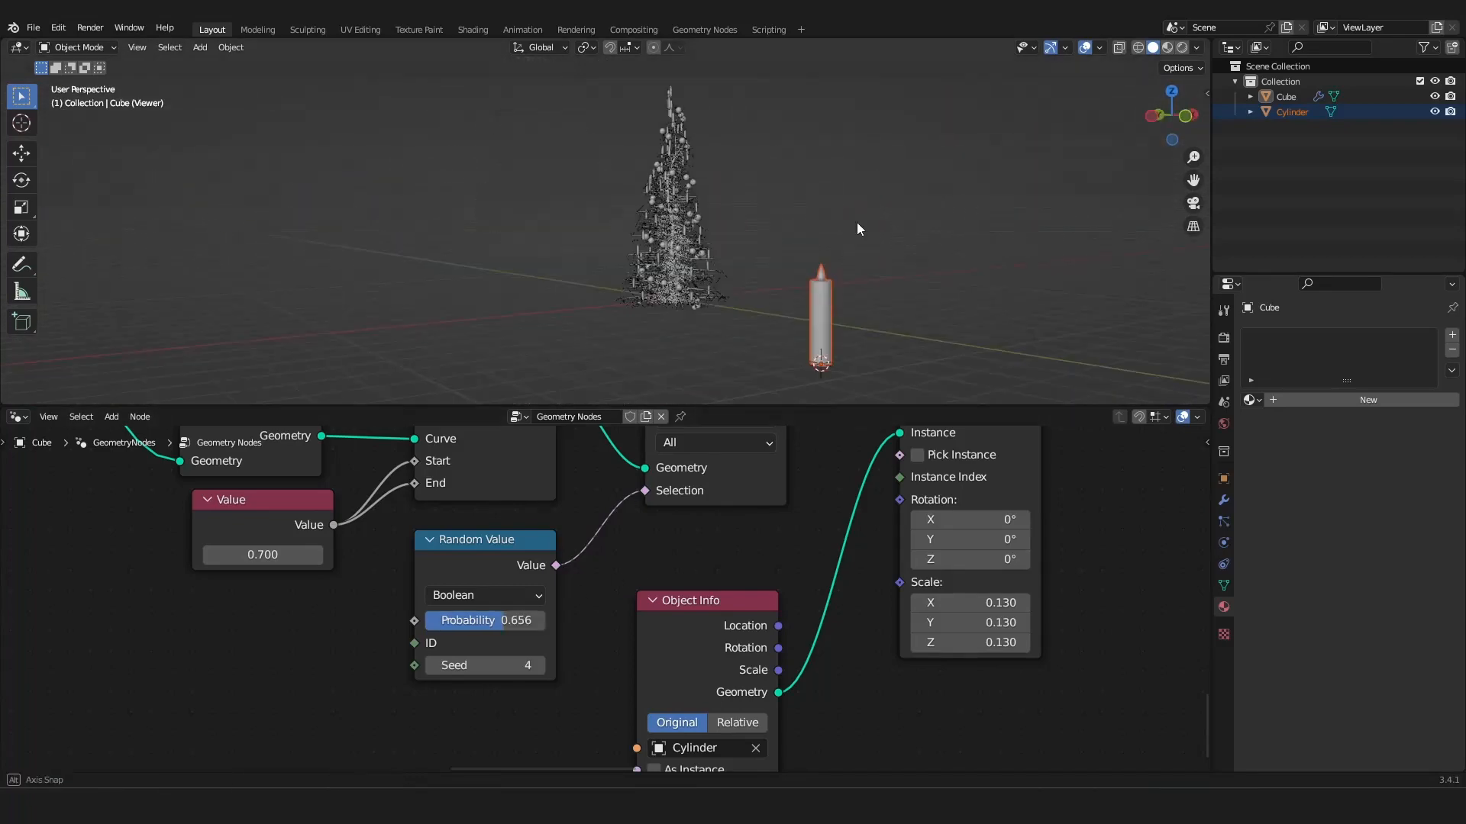
{"action": "middle_click_drag", "start_coordinate": [857, 222], "coordinate": [662, 213]}
{"action": "scroll", "coordinate": [623, 217], "scroll_direction": "up", "scroll_amount": 8}
{"action": "scroll", "coordinate": [689, 196], "scroll_direction": "down", "scroll_amount": 6}
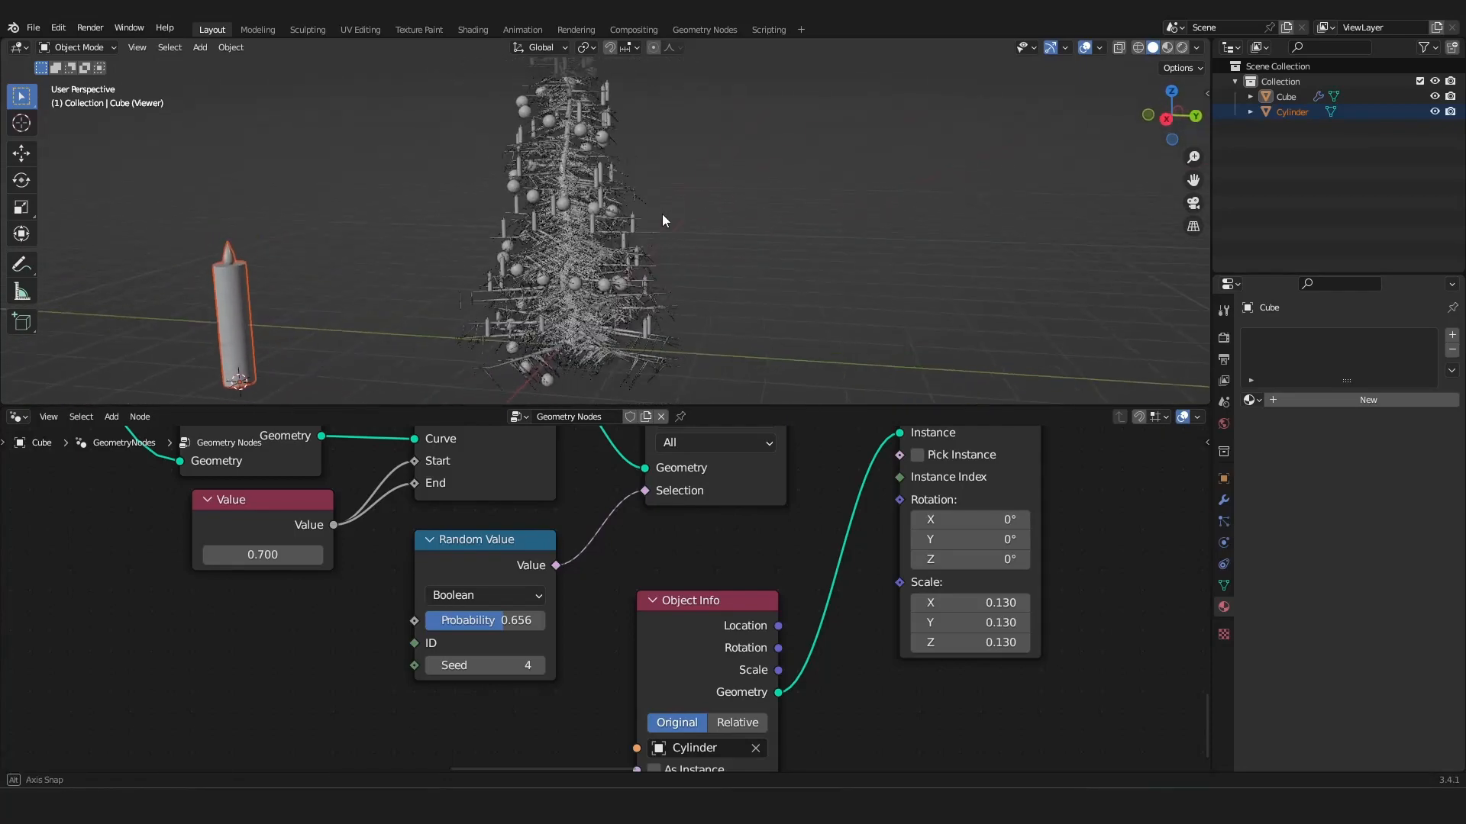
Add a Set Material node on the uppermost link feeding the final Join Geometry node.
{"action": "scroll", "coordinate": [954, 664], "scroll_direction": "down", "scroll_amount": 4}
{"action": "scroll", "coordinate": [943, 580], "scroll_direction": "down", "scroll_amount": 9}
{"action": "middle_click_drag", "start_coordinate": [944, 559], "coordinate": [497, 672]}
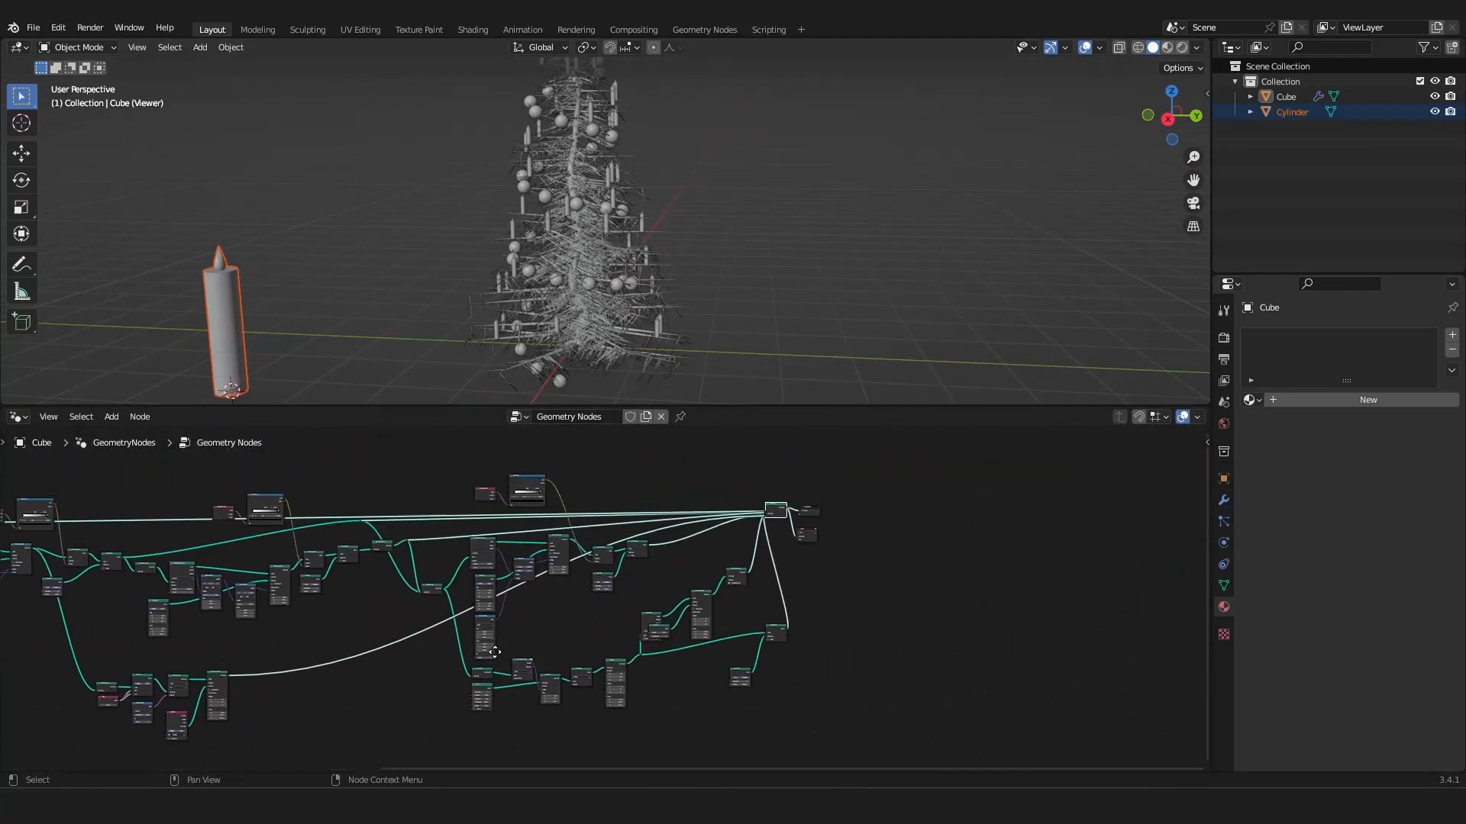
{"action": "scroll", "coordinate": [690, 586], "scroll_direction": "up", "scroll_amount": 9}
{"action": "middle_click_drag", "start_coordinate": [890, 498], "coordinate": [1269, 590]}
{"action": "scroll", "coordinate": [534, 662], "scroll_direction": "up", "scroll_amount": 8}
{"action": "scroll", "coordinate": [448, 626], "scroll_direction": "down", "scroll_amount": 10}
{"action": "middle_click_drag", "start_coordinate": [1269, 589], "coordinate": [1301, 589]}
{"action": "key", "text": "shift+a"}
{"action": "mouse_move", "coordinate": [495, 530]}
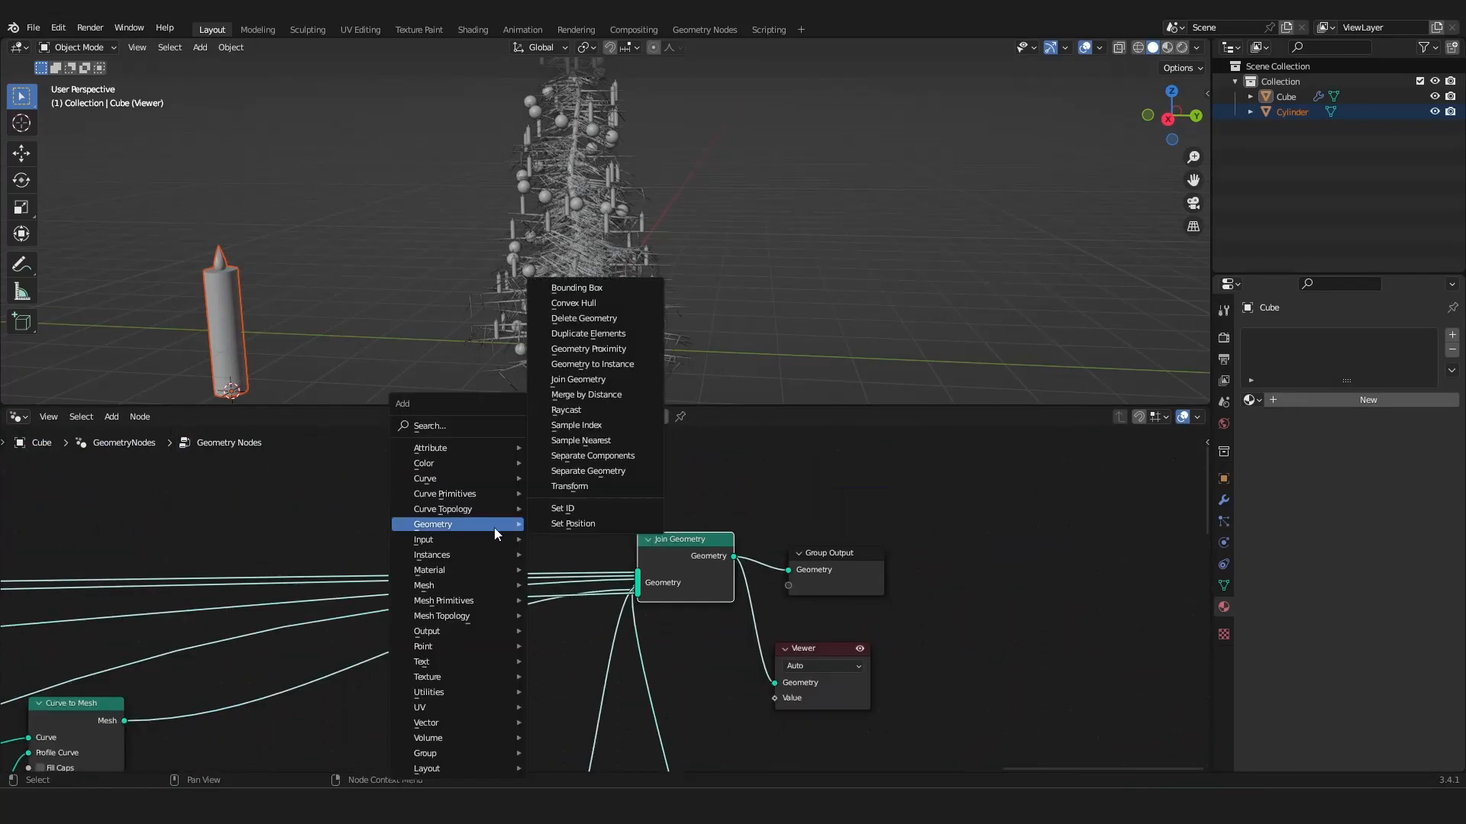
{"action": "left_click", "coordinate": [465, 424]}
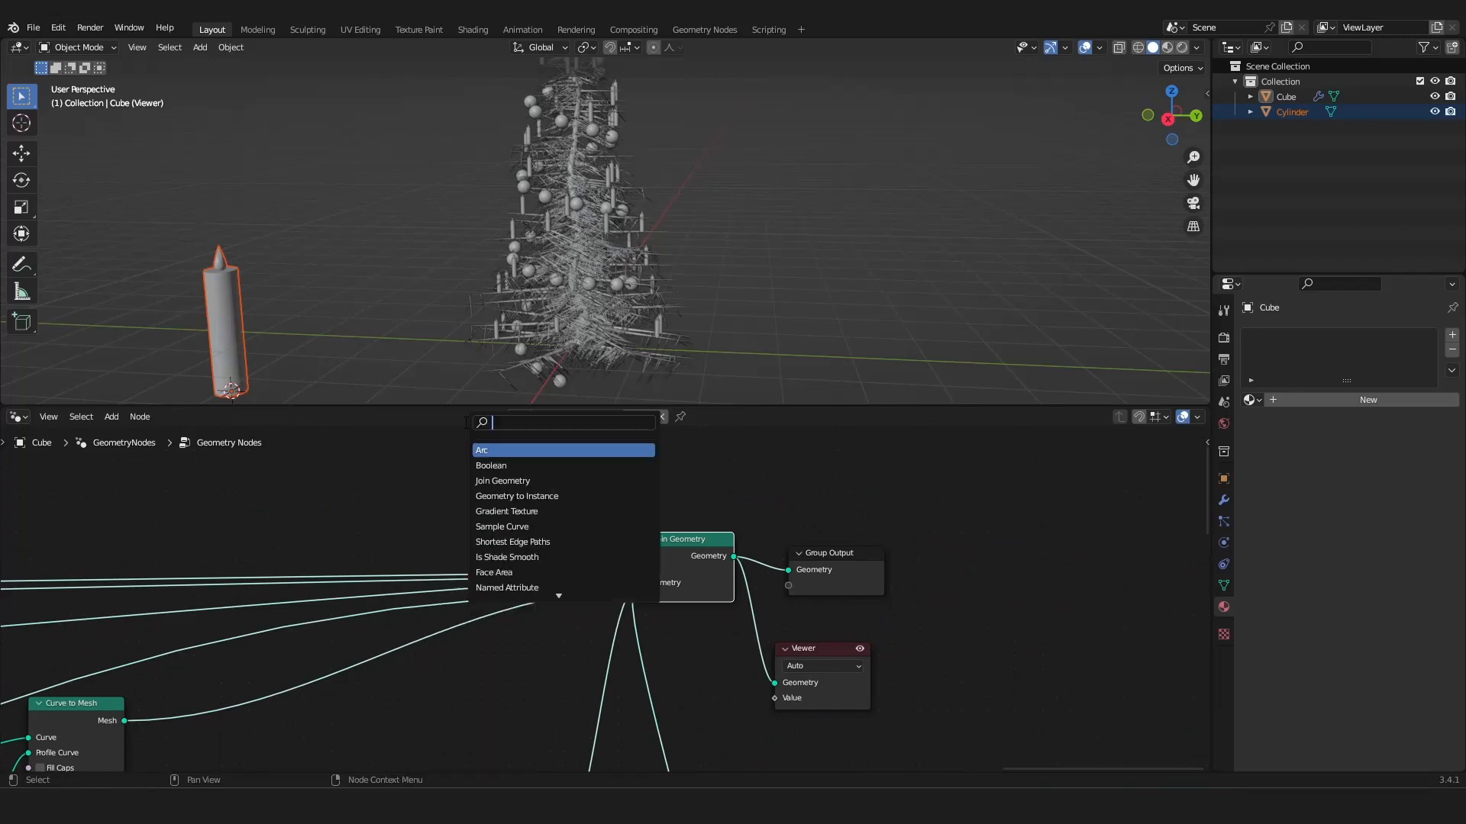
{"action": "type", "text": "set"}
{"action": "left_click", "coordinate": [497, 465]}
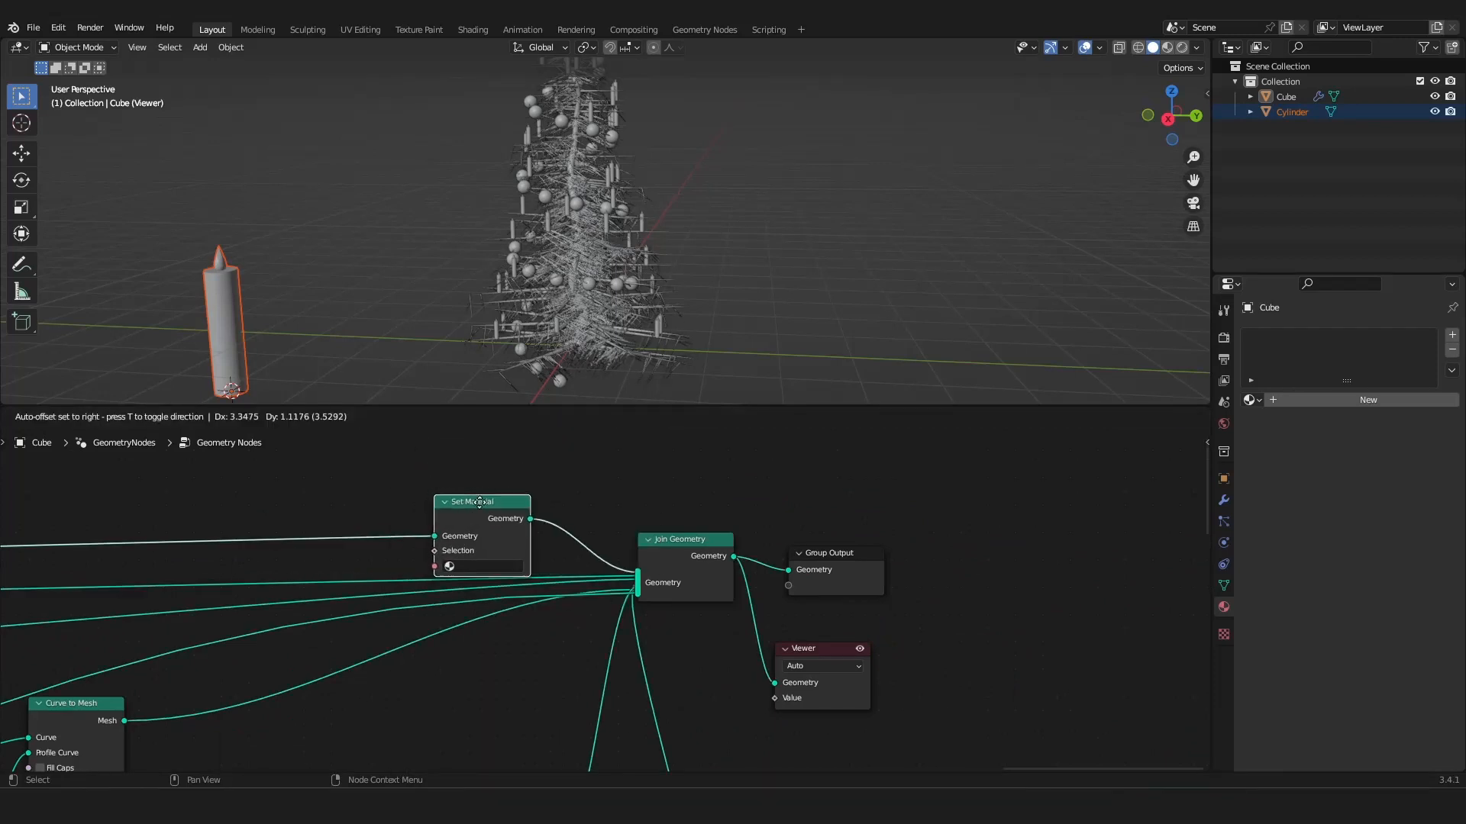
{"action": "left_click", "coordinate": [487, 491]}
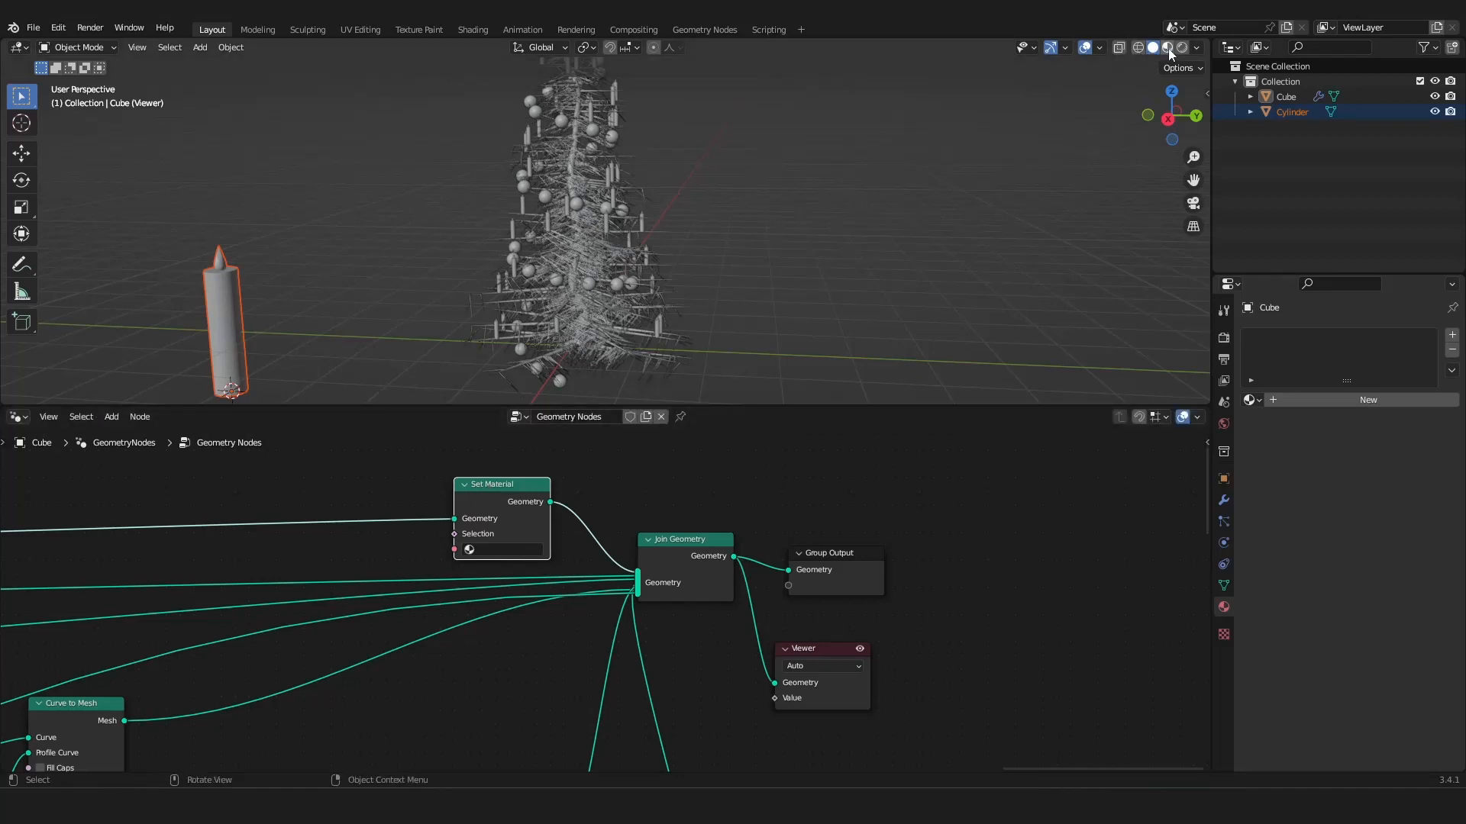
Change the render engine to Cycles and its device to GPU Compute.
{"action": "left_click", "coordinate": [1222, 341]}
{"action": "left_click", "coordinate": [1374, 334]}
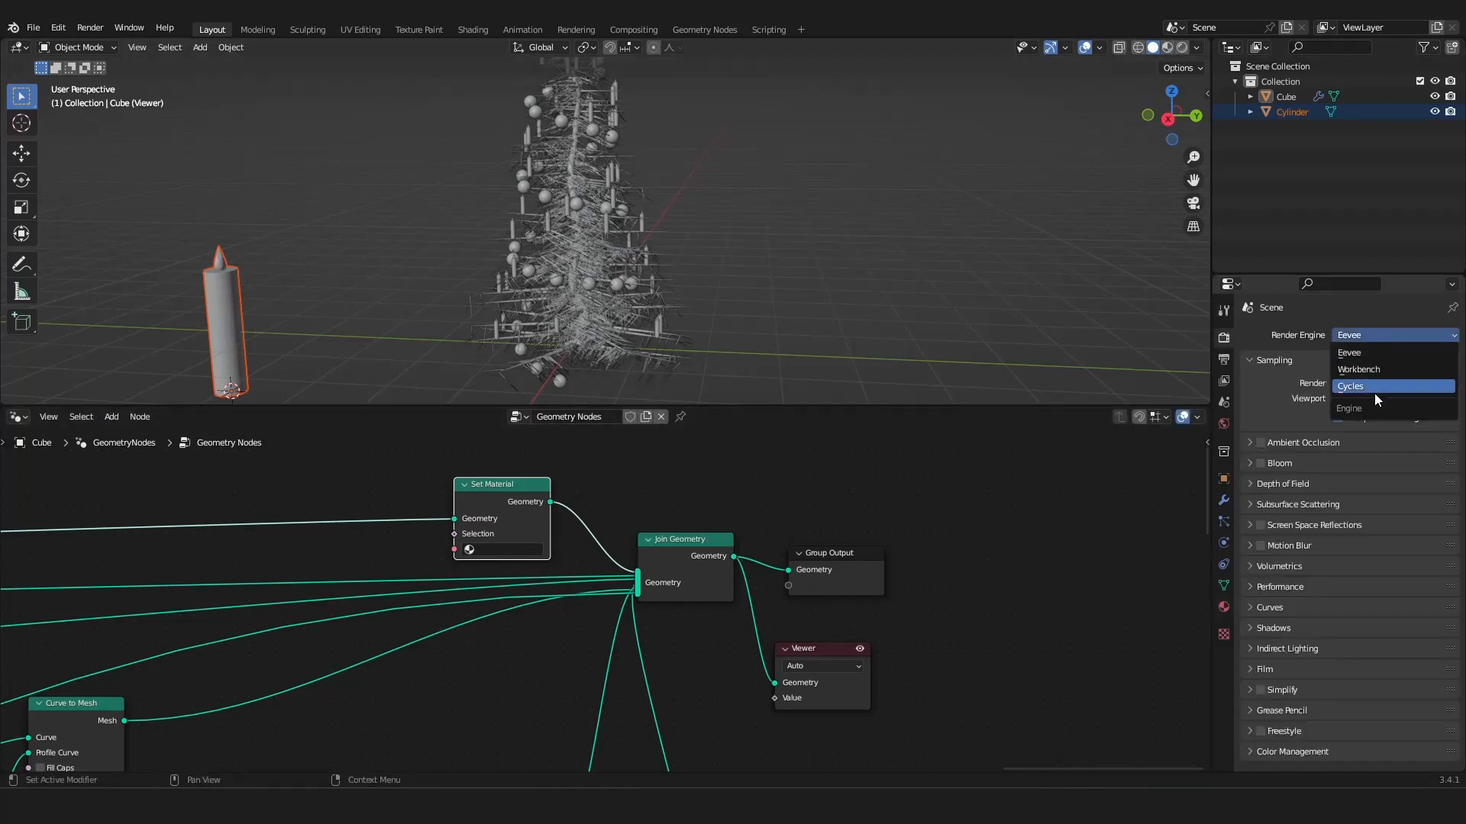
{"action": "left_click", "coordinate": [1374, 394]}
{"action": "left_click", "coordinate": [1349, 373]}
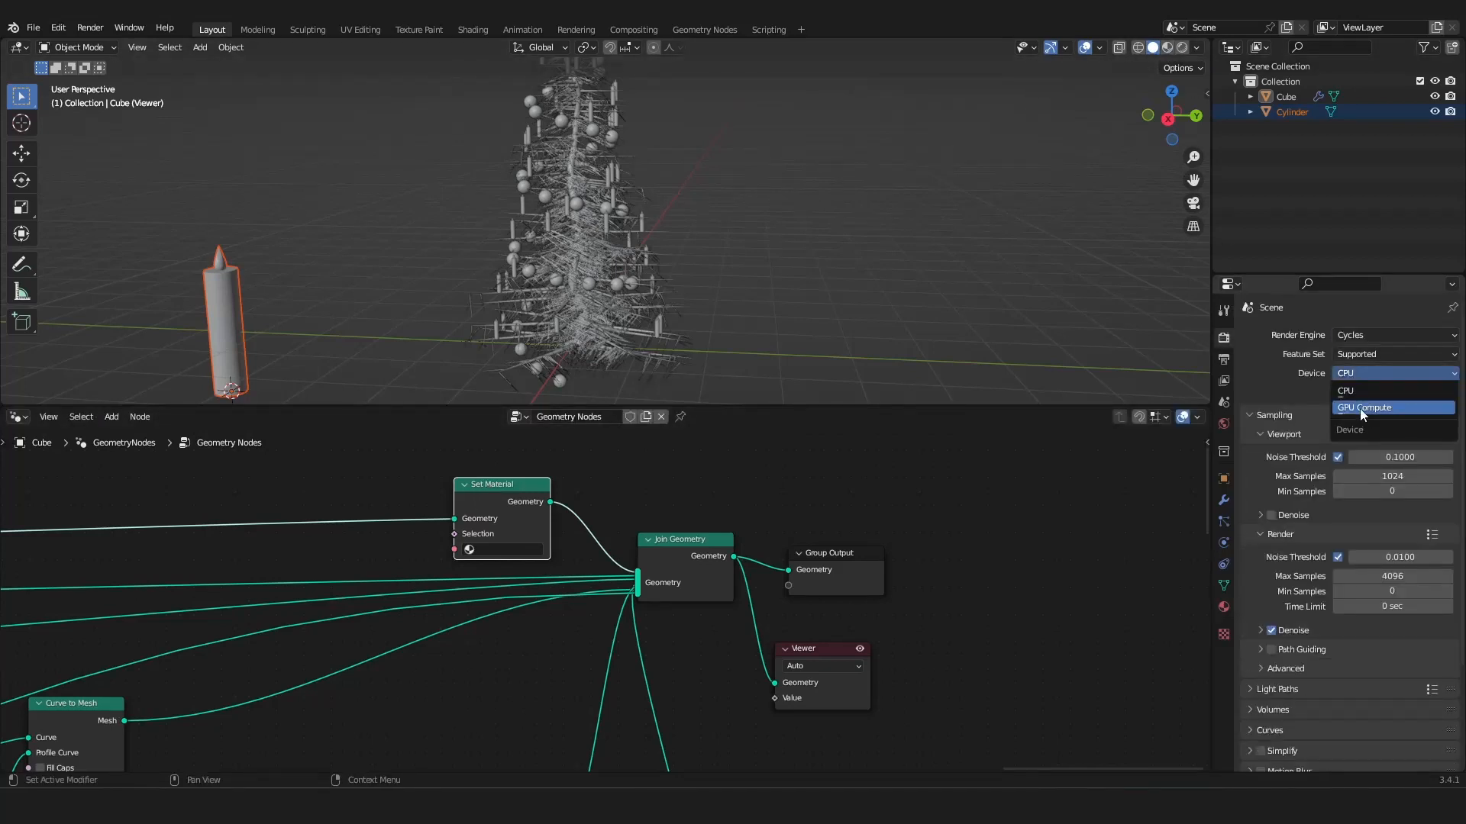
{"action": "left_click", "coordinate": [1361, 408]}
Display the viewport in rendered shading and change its lighting option to brighten the tree preview.
{"action": "left_click", "coordinate": [1178, 49]}
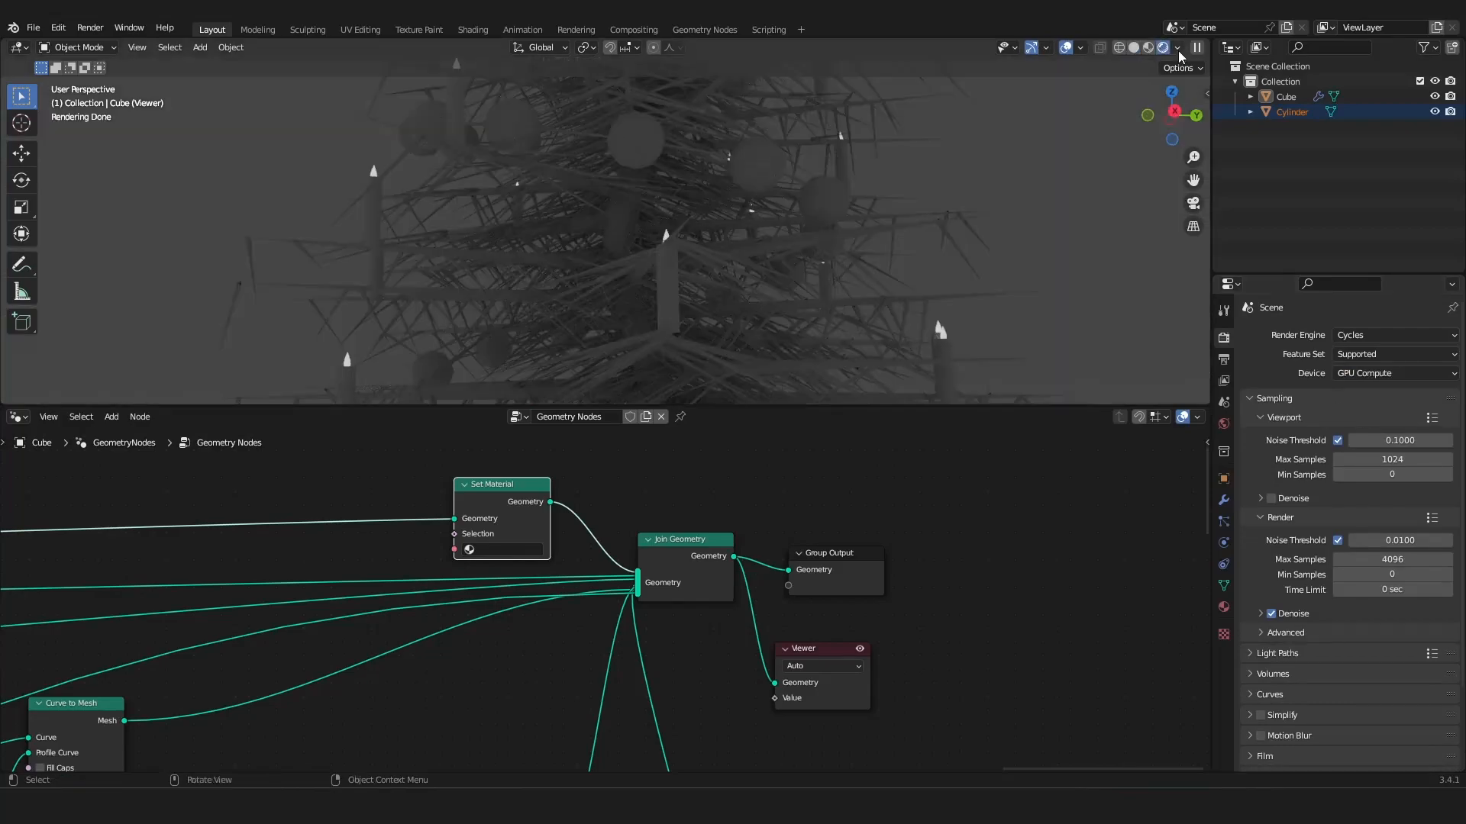
{"action": "left_click", "coordinate": [1179, 50]}
{"action": "left_click", "coordinate": [1110, 141]}
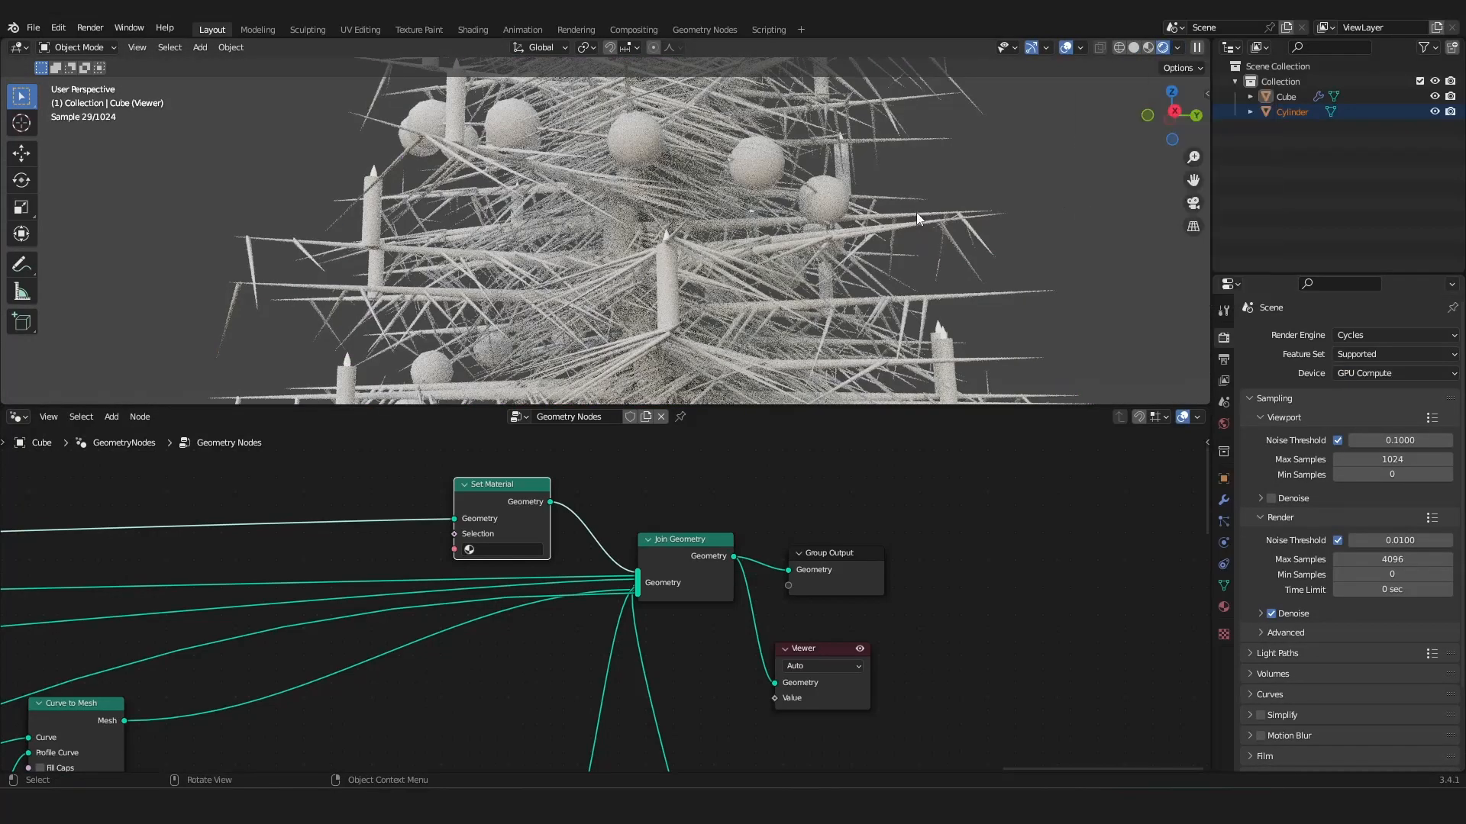
{"action": "scroll", "coordinate": [786, 337], "scroll_direction": "down", "scroll_amount": 5}
{"action": "mouse_move", "coordinate": [786, 337]}
{"action": "middle_mouse_down"}
{"action": "mouse_move", "coordinate": [721, 282]}
{"action": "mouse_move", "coordinate": [748, 274]}
{"action": "mouse_move", "coordinate": [759, 220]}
{"action": "middle_mouse_up"}
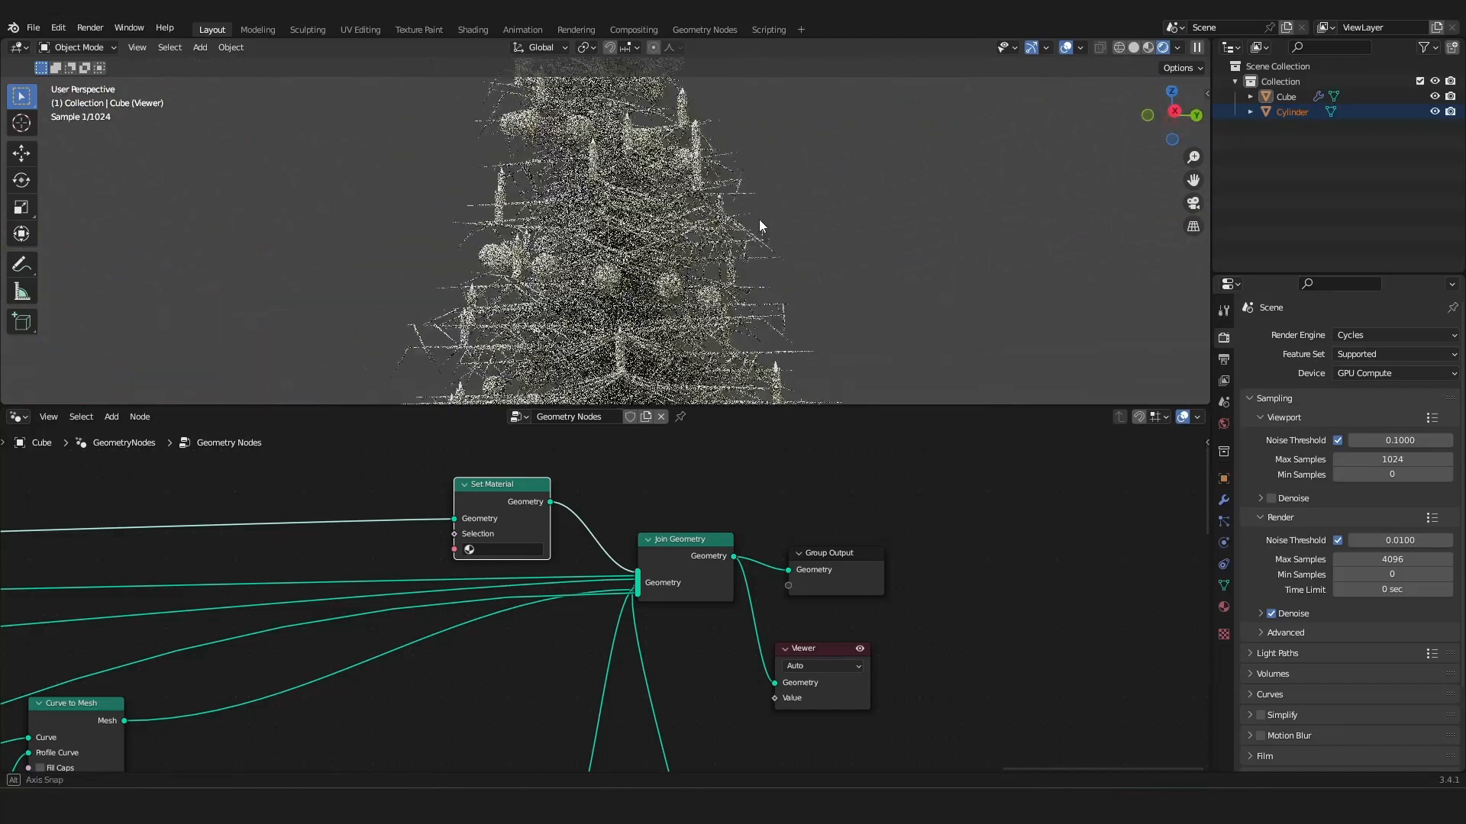
{"action": "scroll", "coordinate": [759, 220], "scroll_direction": "up", "scroll_amount": 4}
Create a new material named trunck on the tree object and assign it in the Set Material node.
{"action": "left_click", "coordinate": [1222, 606]}
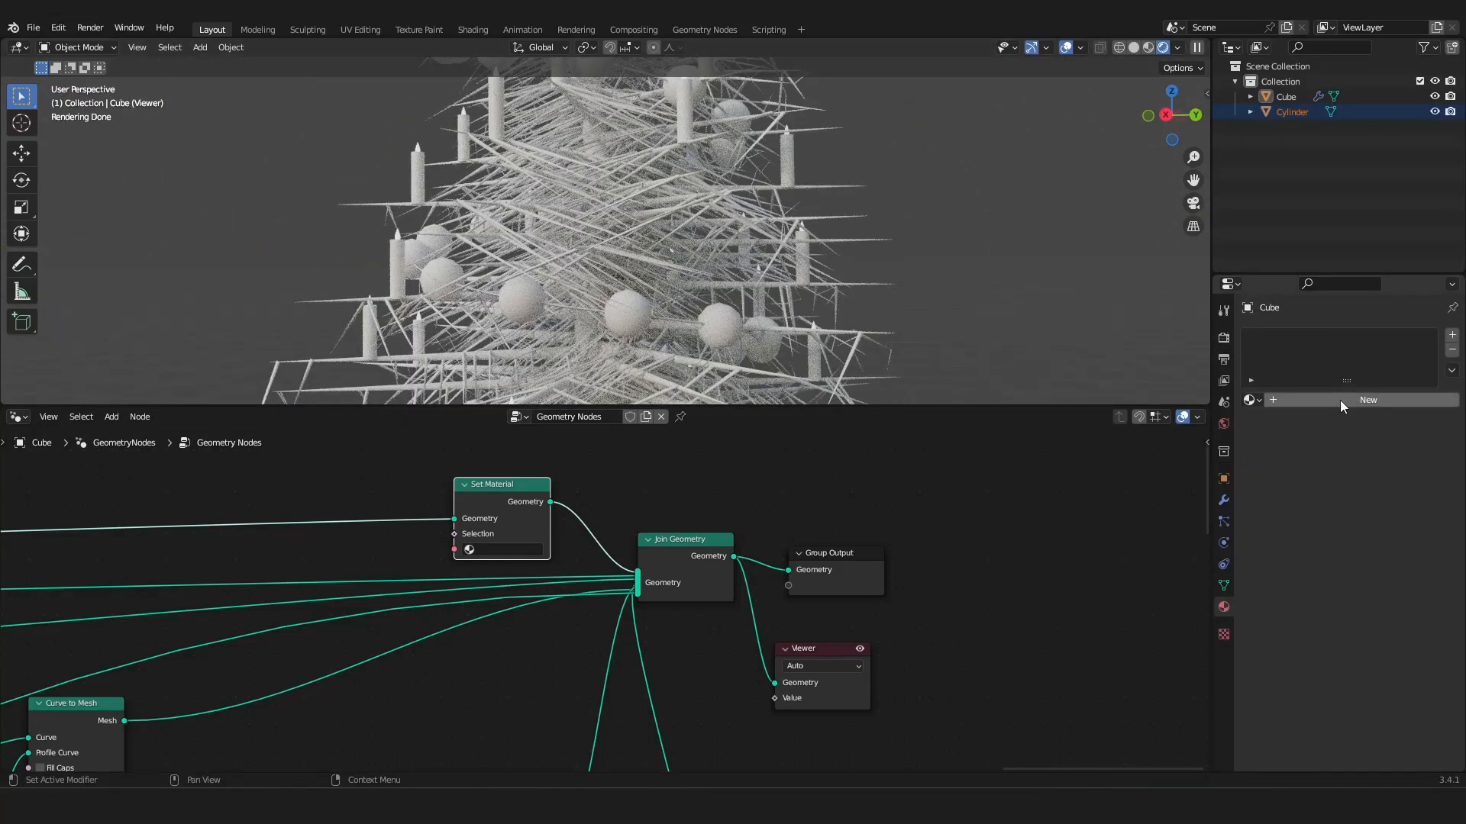
{"action": "type", "text": "trunck"}
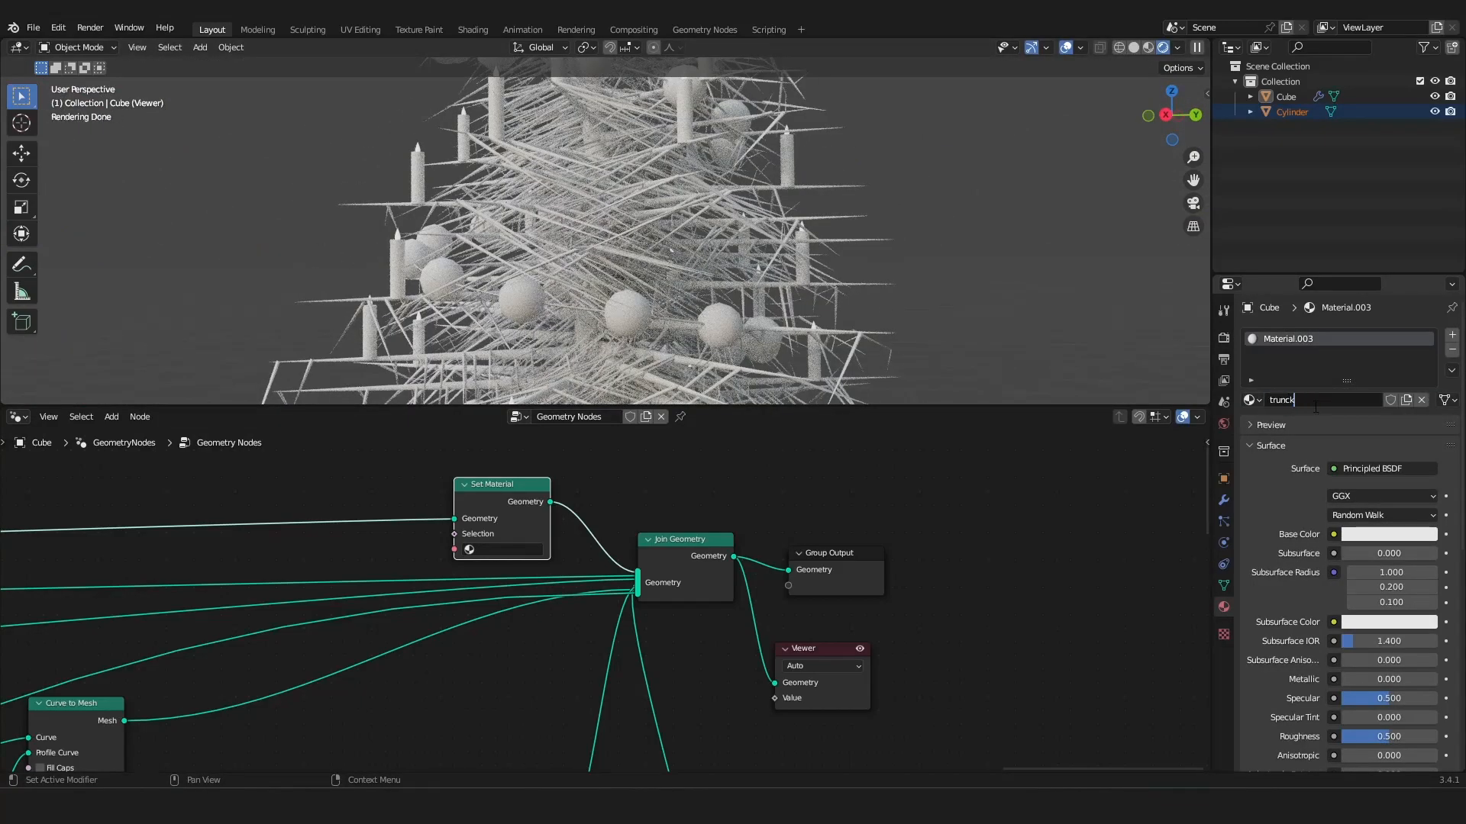
{"action": "key", "text": "Return"}
{"action": "left_click", "coordinate": [519, 550]}
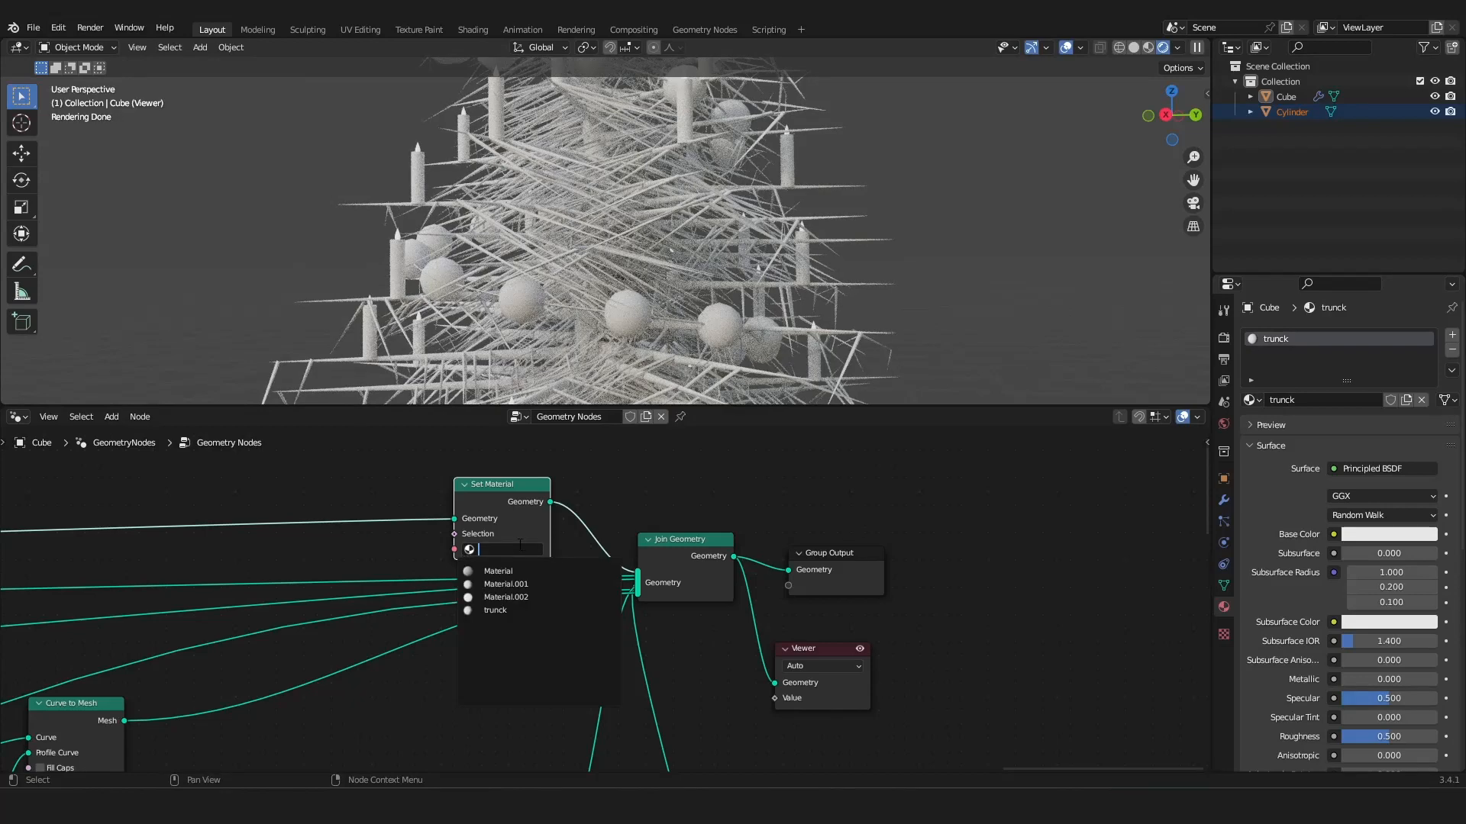
{"action": "left_click", "coordinate": [519, 597]}
Set the trunck material's Base Color to a dark reddish brown.
{"action": "middle_click_drag", "start_coordinate": [615, 548], "coordinate": [754, 556]}
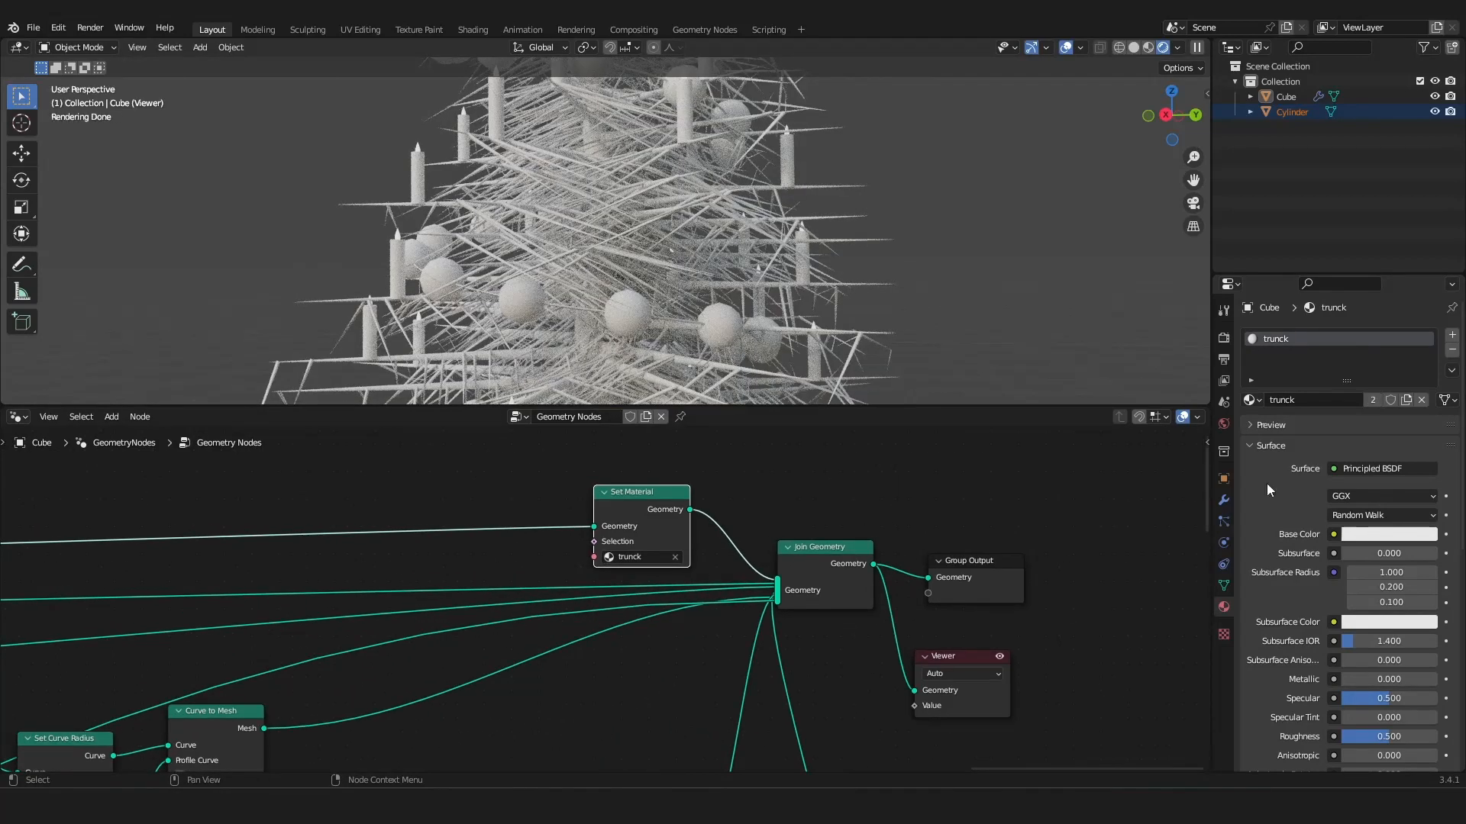
{"action": "left_click", "coordinate": [1385, 535]}
{"action": "left_click_drag", "start_coordinate": [1358, 374], "coordinate": [1345, 419]}
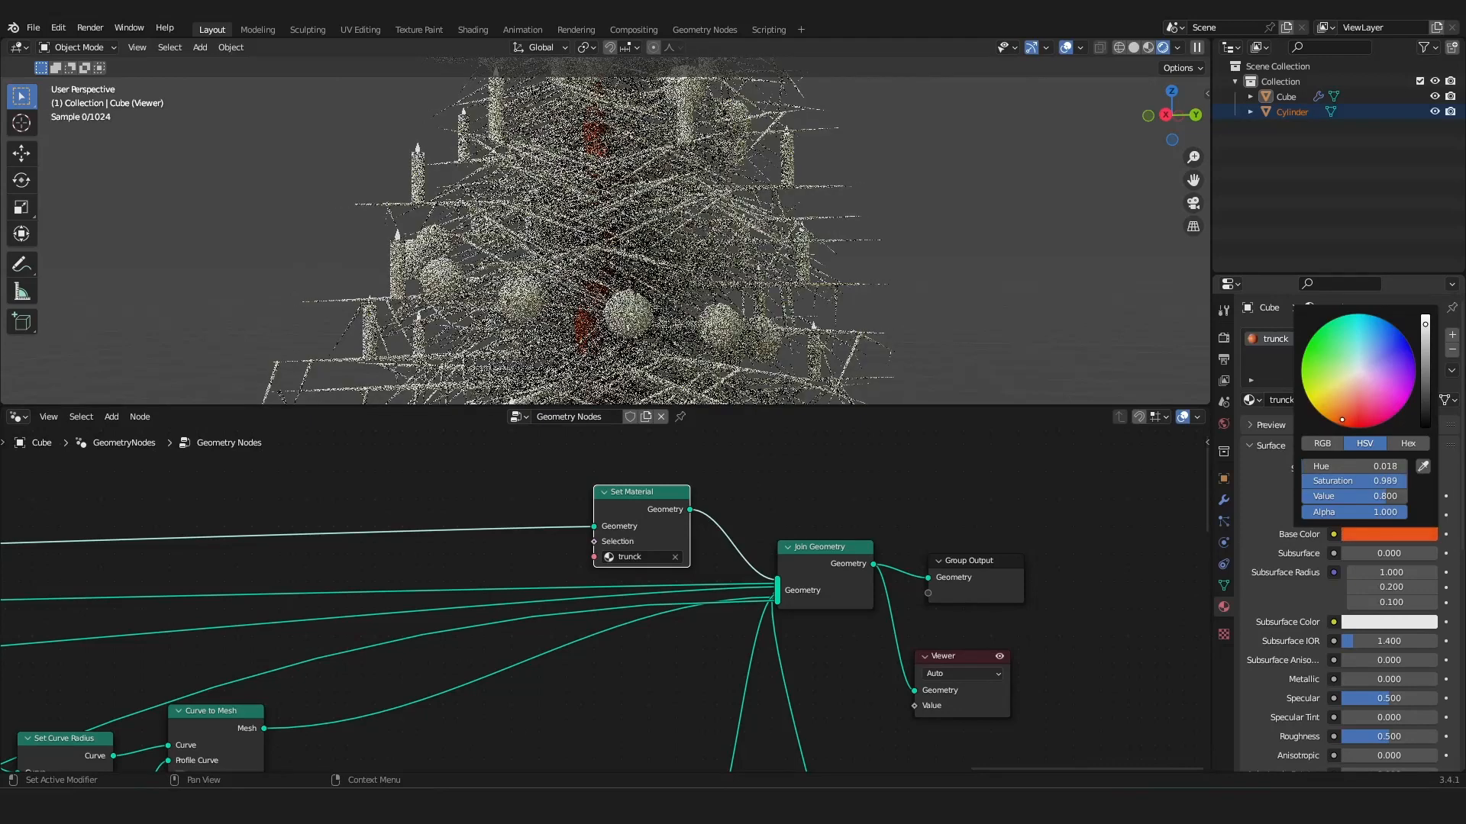
{"action": "left_click_drag", "start_coordinate": [1424, 323], "coordinate": [1424, 405]}
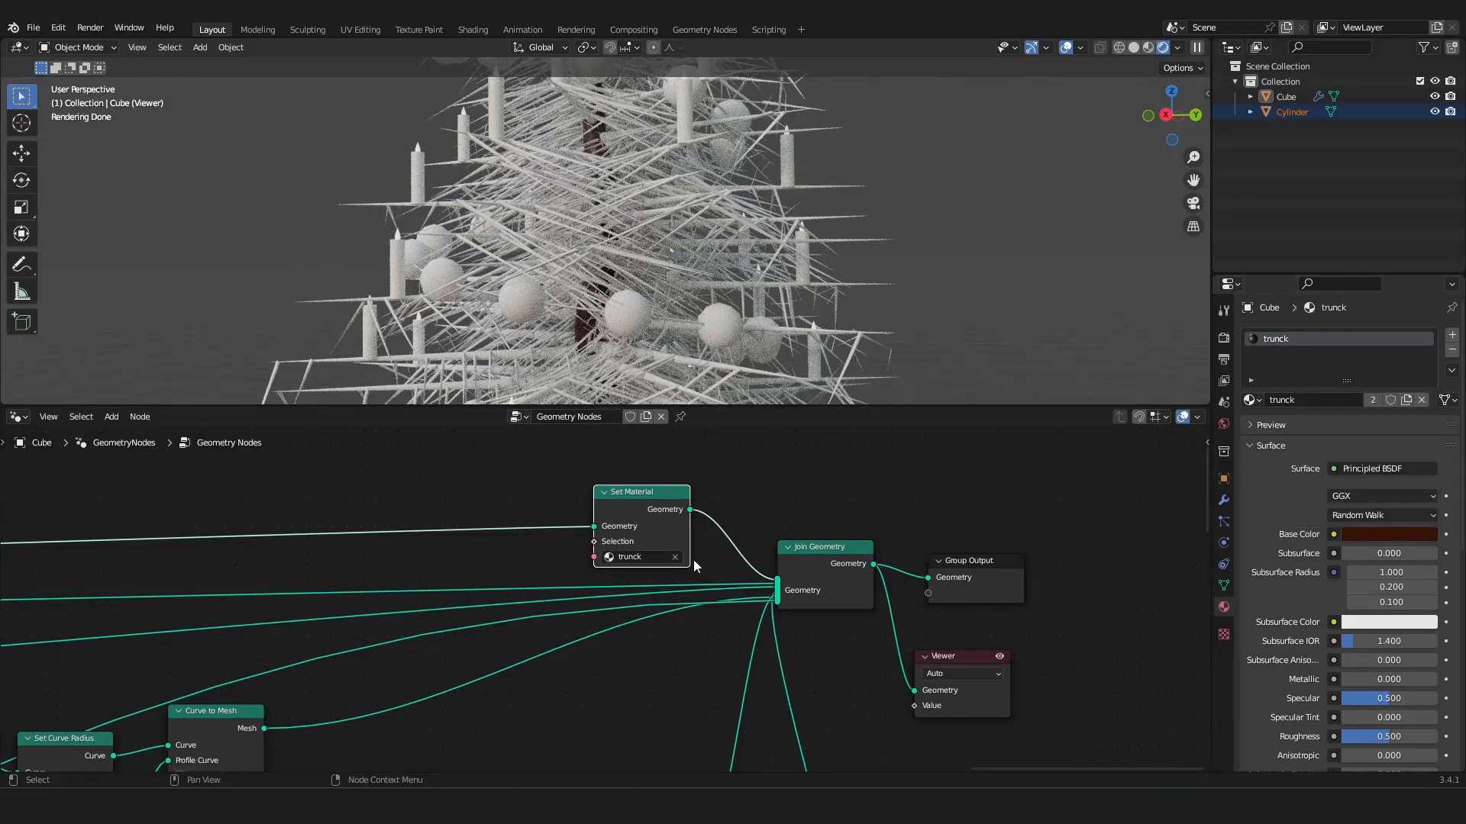
Duplicate the trunck Set Material node twice and insert the copies on the next two links into Join Geometry.
{"action": "key", "text": "shift+d"}
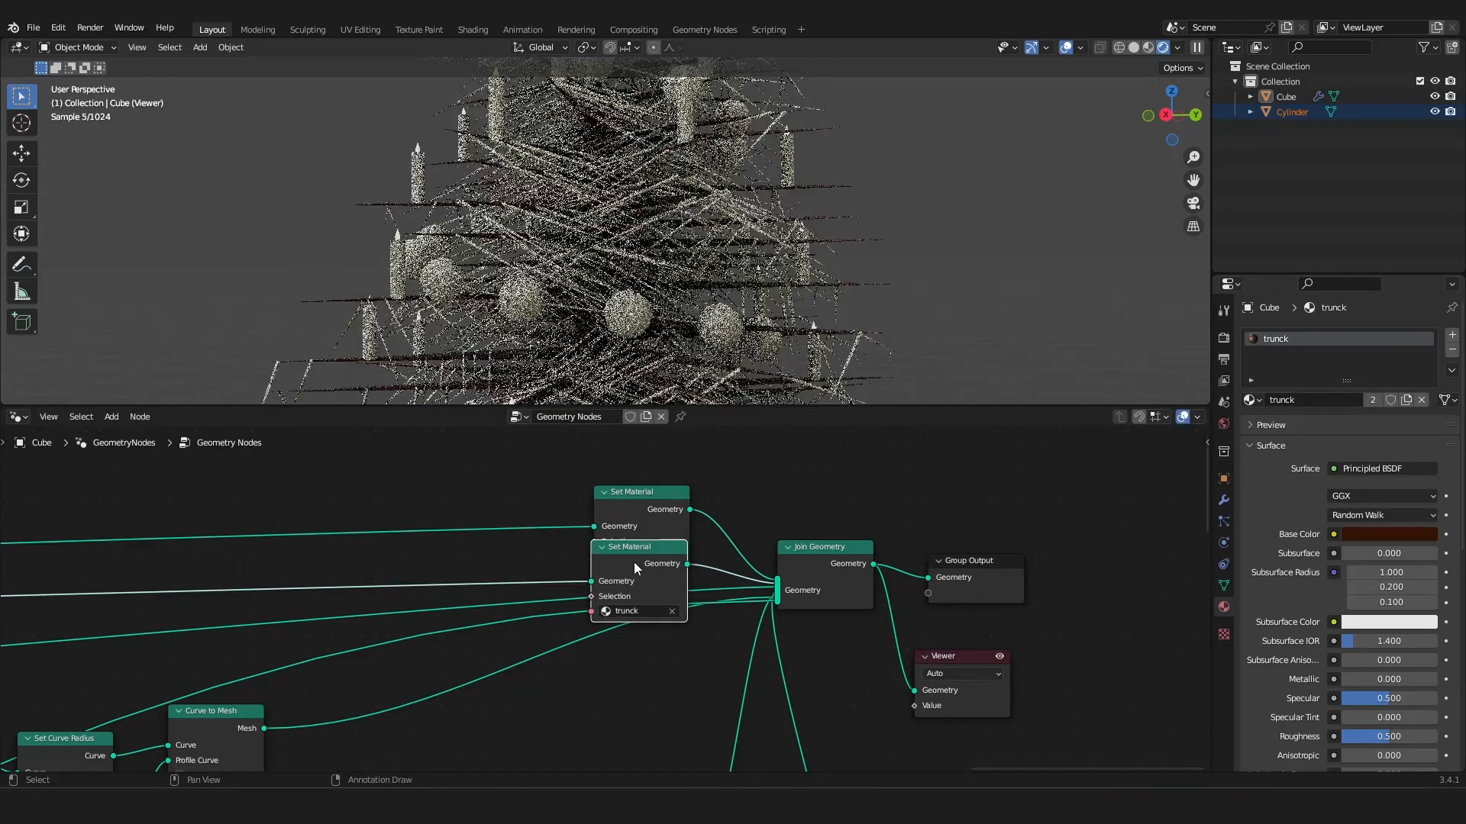
{"action": "left_click", "coordinate": [505, 535]}
{"action": "key", "text": "shift+d"}
{"action": "left_click", "coordinate": [516, 592]}
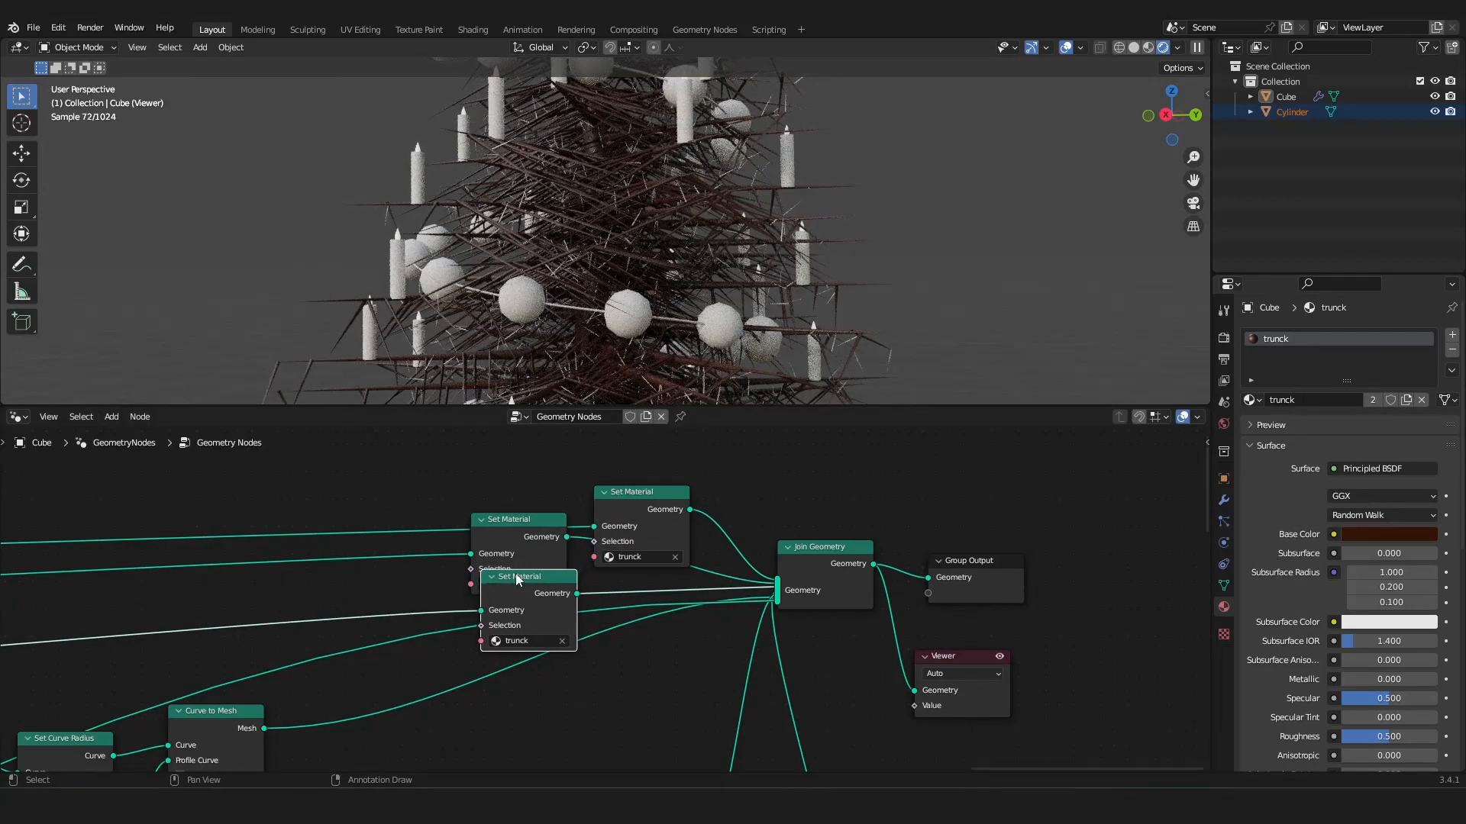
{"action": "left_click_drag", "start_coordinate": [517, 572], "coordinate": [369, 558]}
Set the trunck material's Roughness to 1.000 and Specular to 0.248, and darken its Base Color to a duller brown.
{"action": "scroll", "coordinate": [748, 160], "scroll_direction": "up", "scroll_amount": 5}
{"action": "middle_click_drag", "start_coordinate": [752, 157], "coordinate": [726, 200]}
{"action": "scroll", "coordinate": [1243, 557], "scroll_direction": "down", "scroll_amount": 4}
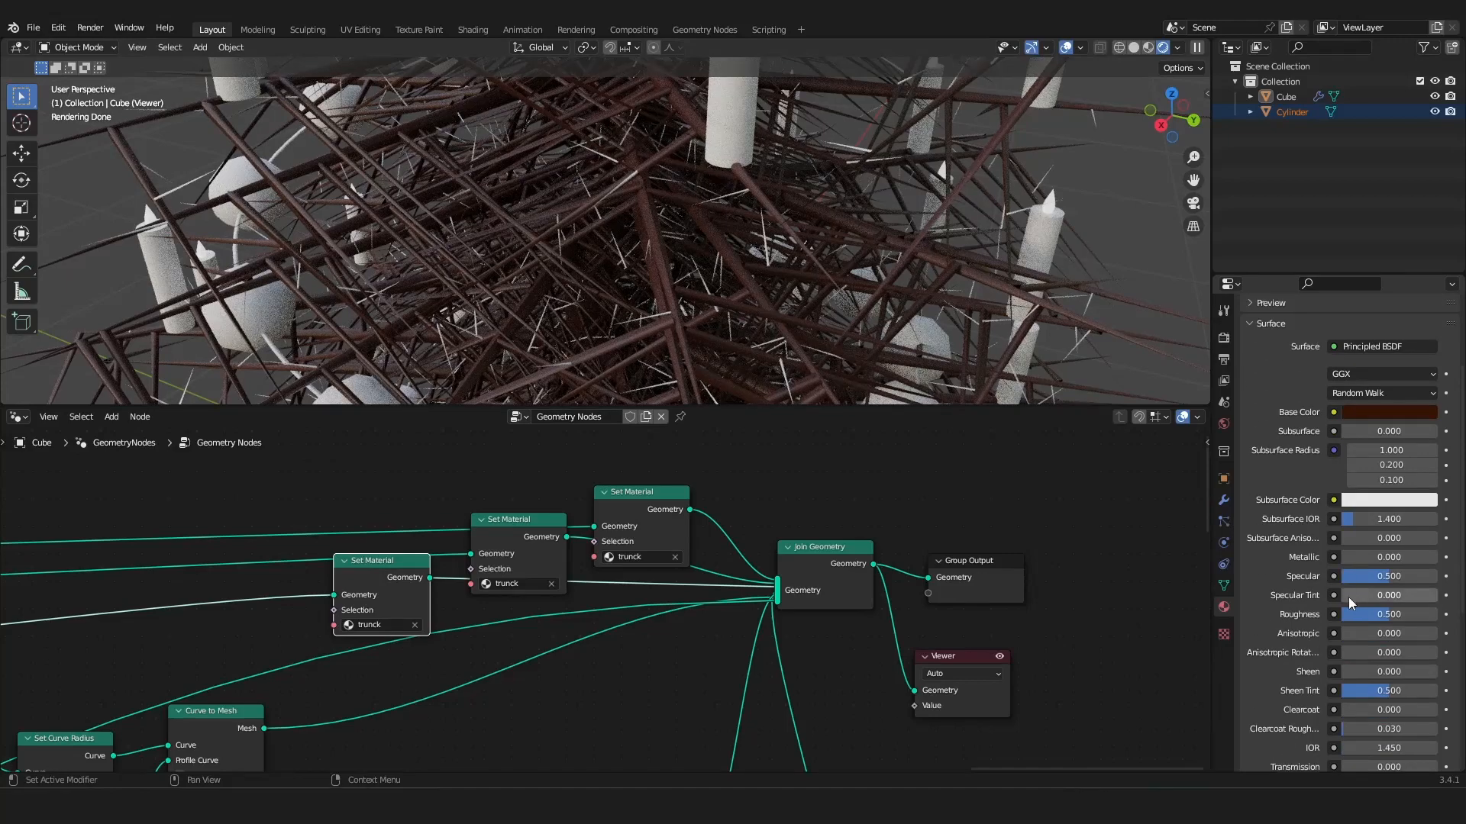
{"action": "left_click_drag", "start_coordinate": [1358, 615], "coordinate": [1351, 577]}
{"action": "scroll", "coordinate": [671, 259], "scroll_direction": "down", "scroll_amount": 2}
{"action": "left_click", "coordinate": [1366, 414]}
{"action": "scroll", "coordinate": [672, 267], "scroll_direction": "down", "scroll_amount": 6}
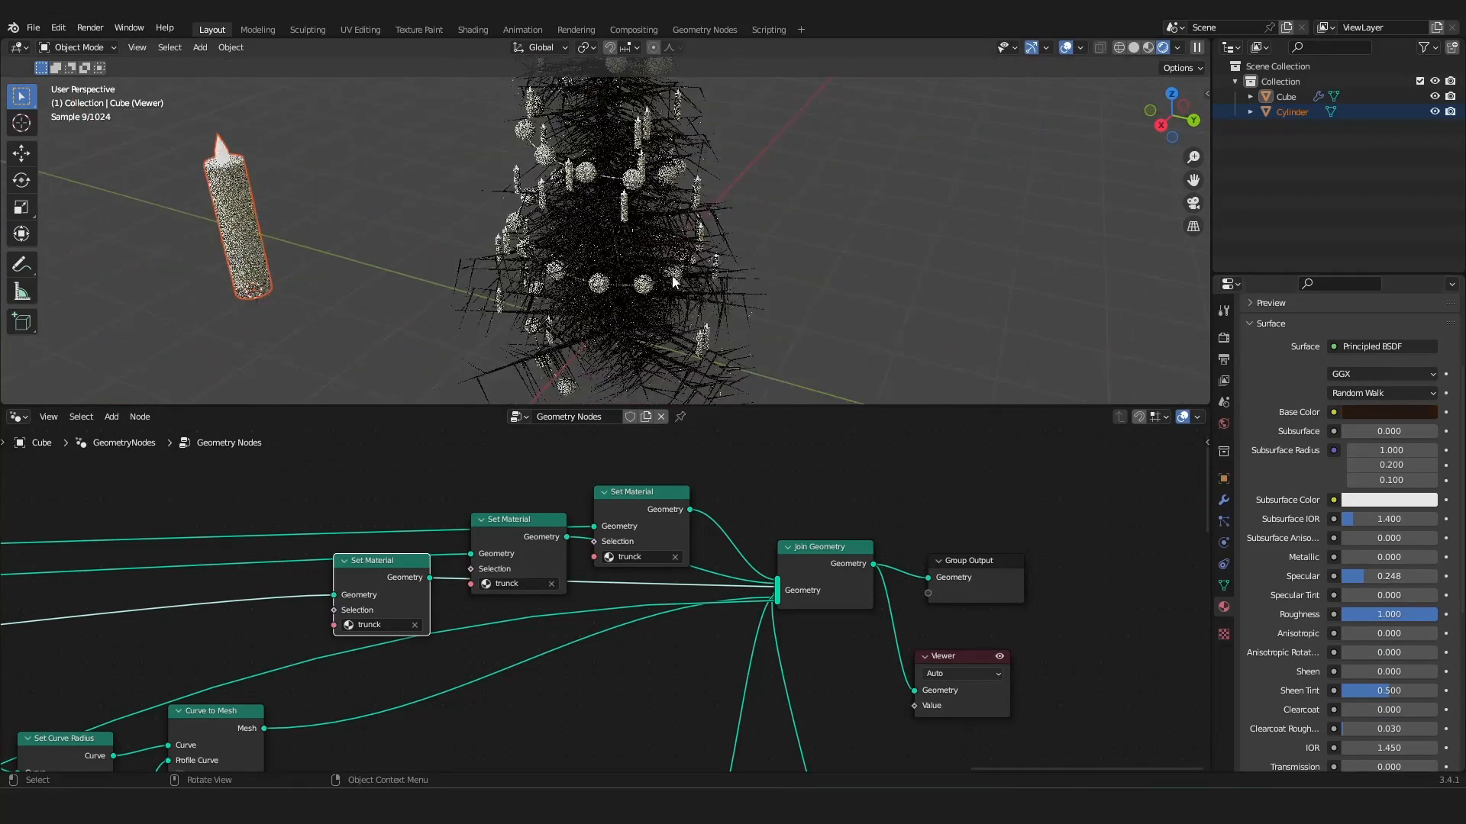
{"action": "middle_click_drag", "start_coordinate": [671, 280], "coordinate": [666, 242]}
{"action": "scroll", "coordinate": [664, 237], "scroll_direction": "up", "scroll_amount": 4}
{"action": "scroll", "coordinate": [590, 579], "scroll_direction": "down", "scroll_amount": 3}
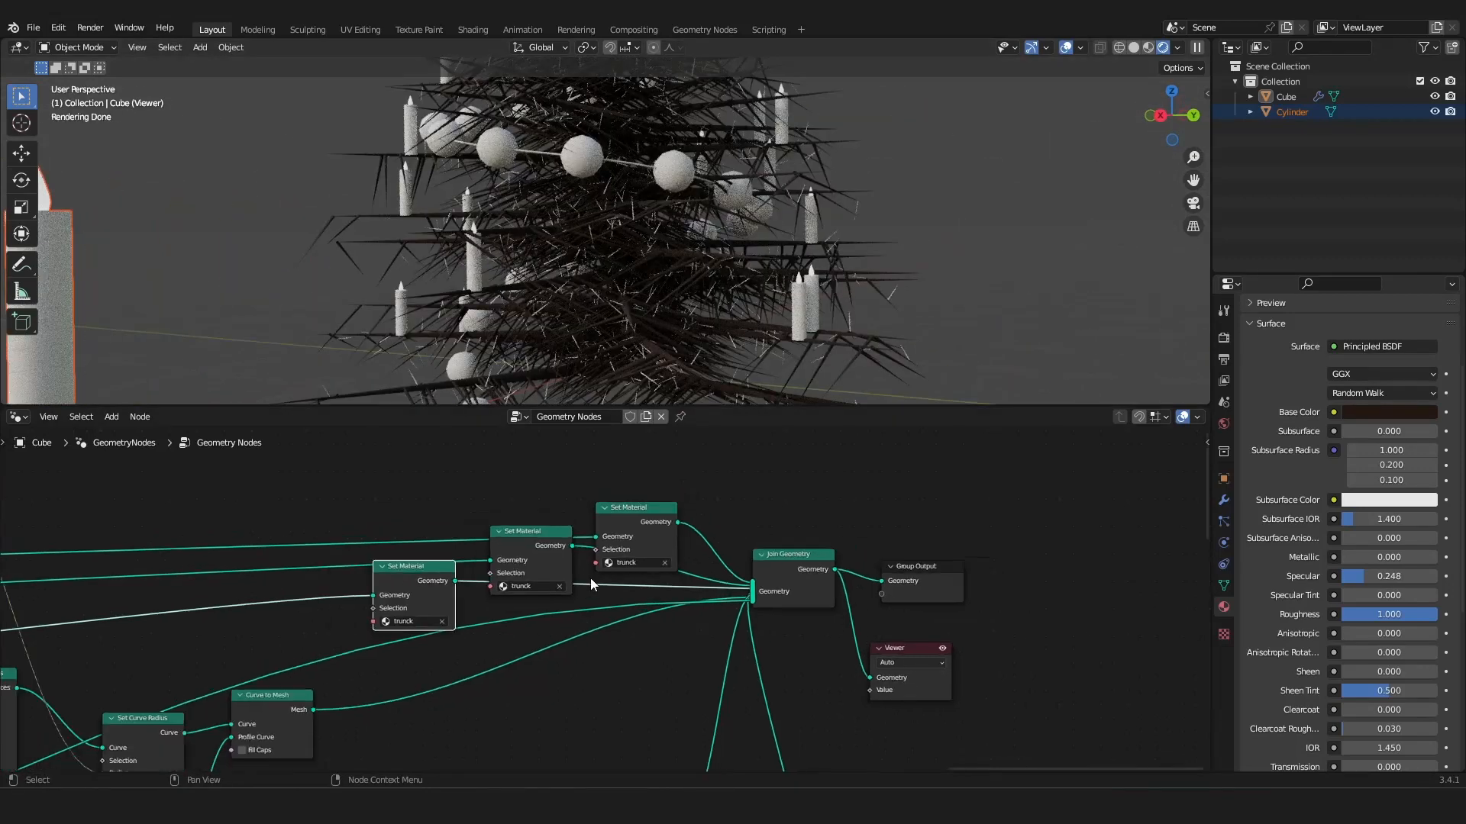
Duplicate the Set Material node once more and insert the copy between Curve to Mesh and Join Geometry.
{"action": "scroll", "coordinate": [571, 562], "scroll_direction": "up", "scroll_amount": 2}
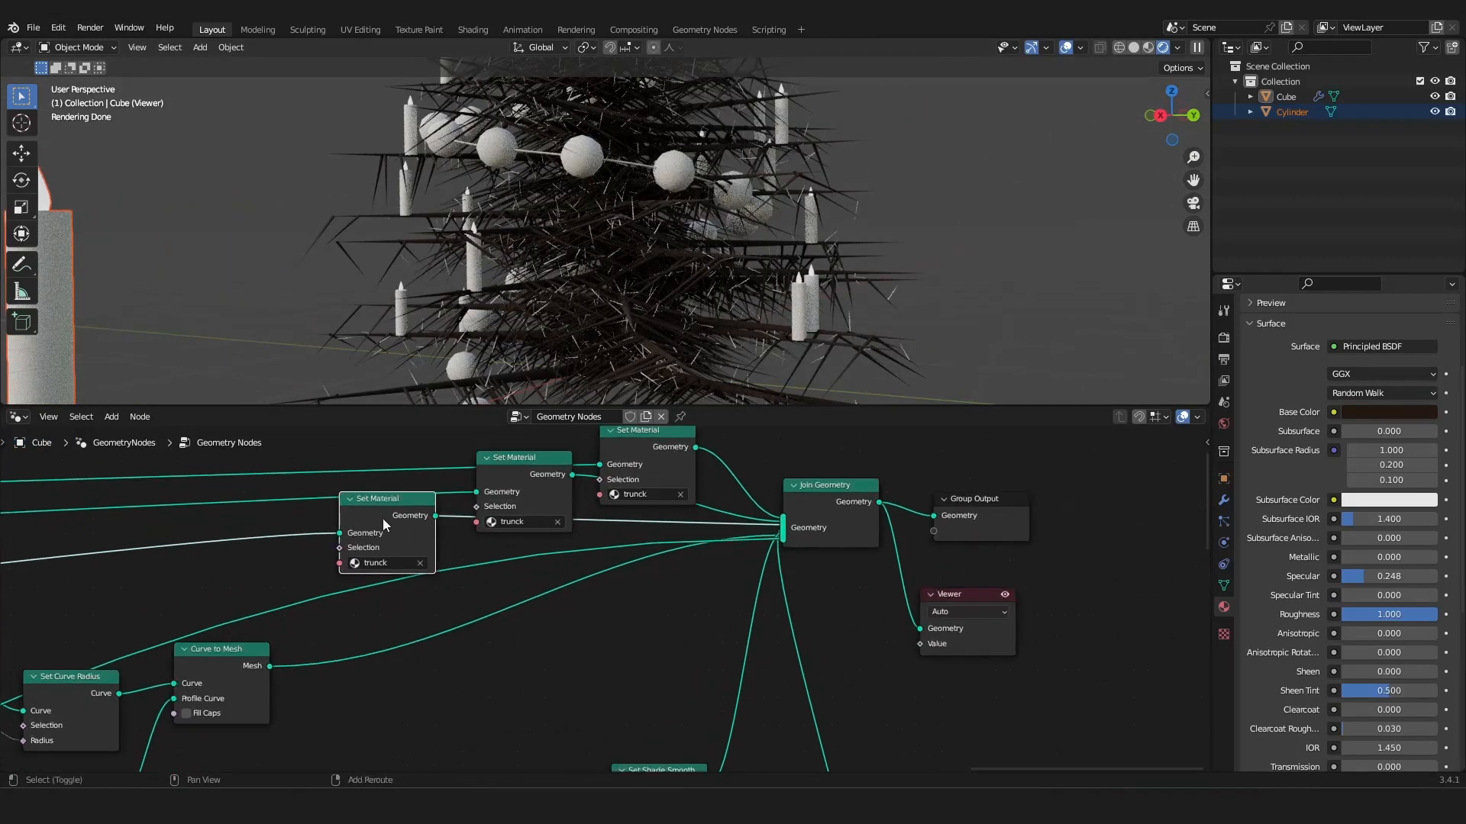
{"action": "key", "text": "shift+d"}
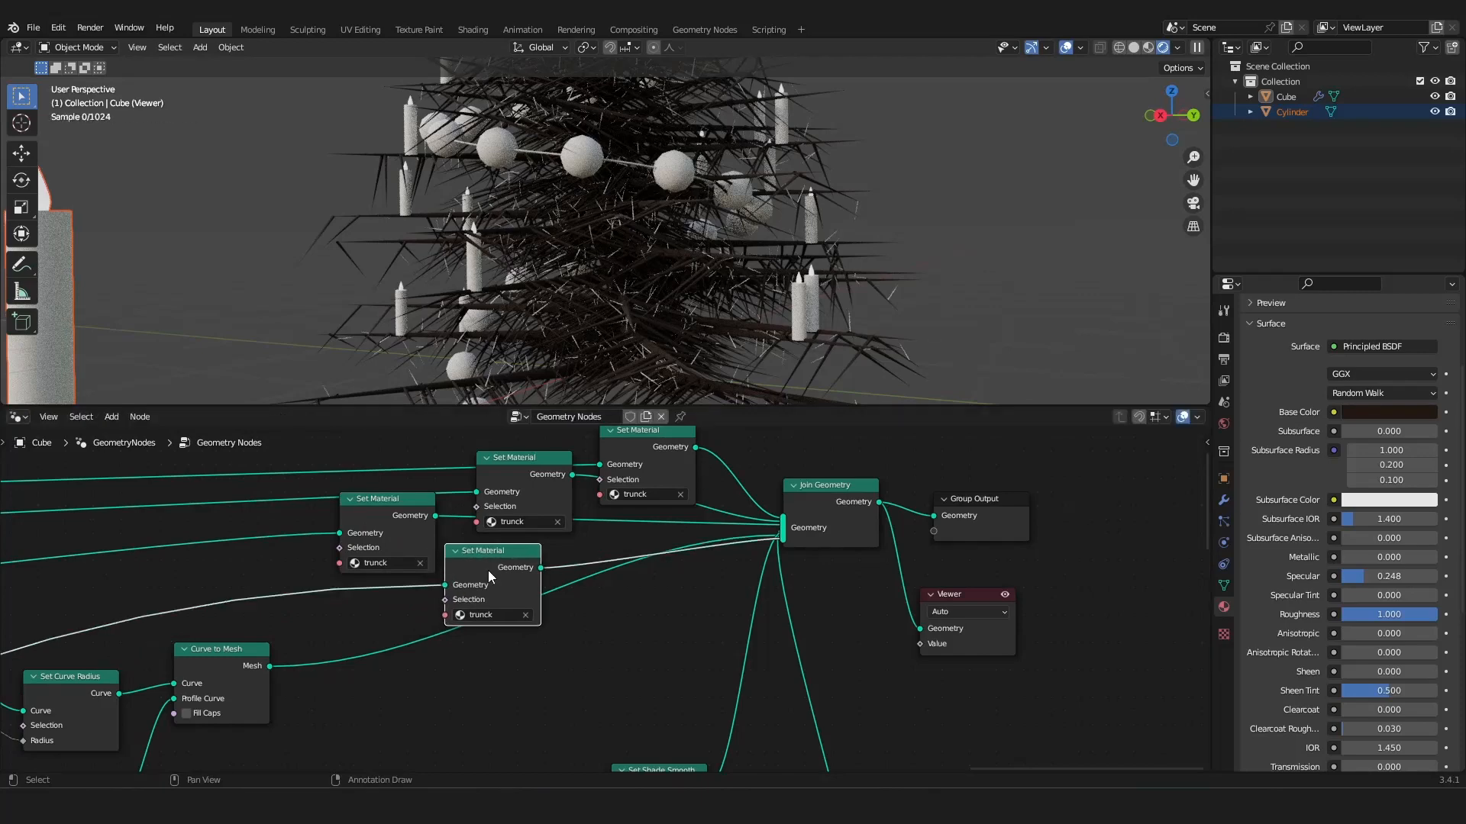
{"action": "left_click", "coordinate": [488, 570]}
{"action": "scroll", "coordinate": [1397, 504], "scroll_direction": "up", "scroll_amount": 4}
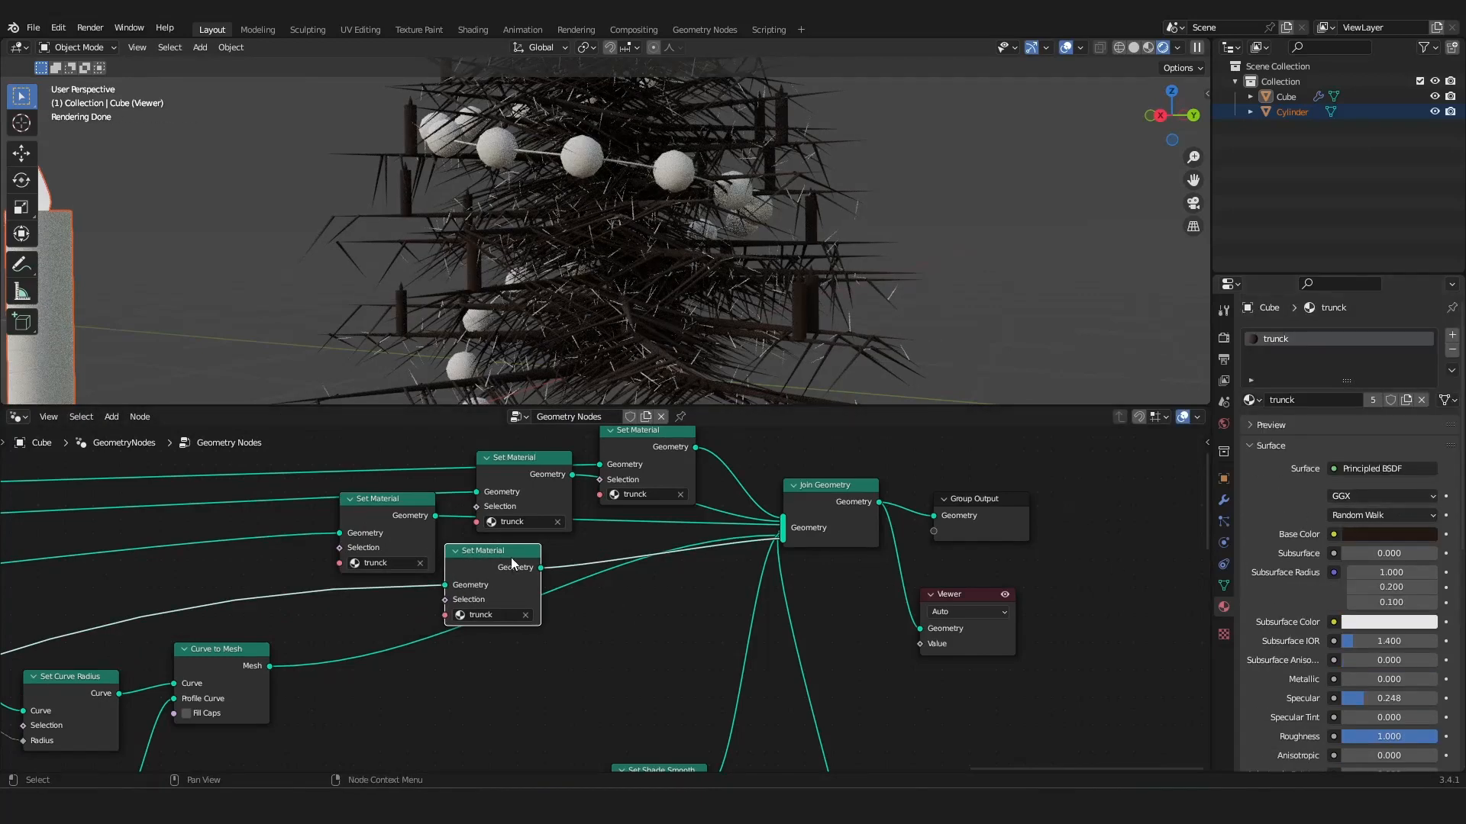
{"action": "left_click_drag", "start_coordinate": [508, 562], "coordinate": [578, 599]}
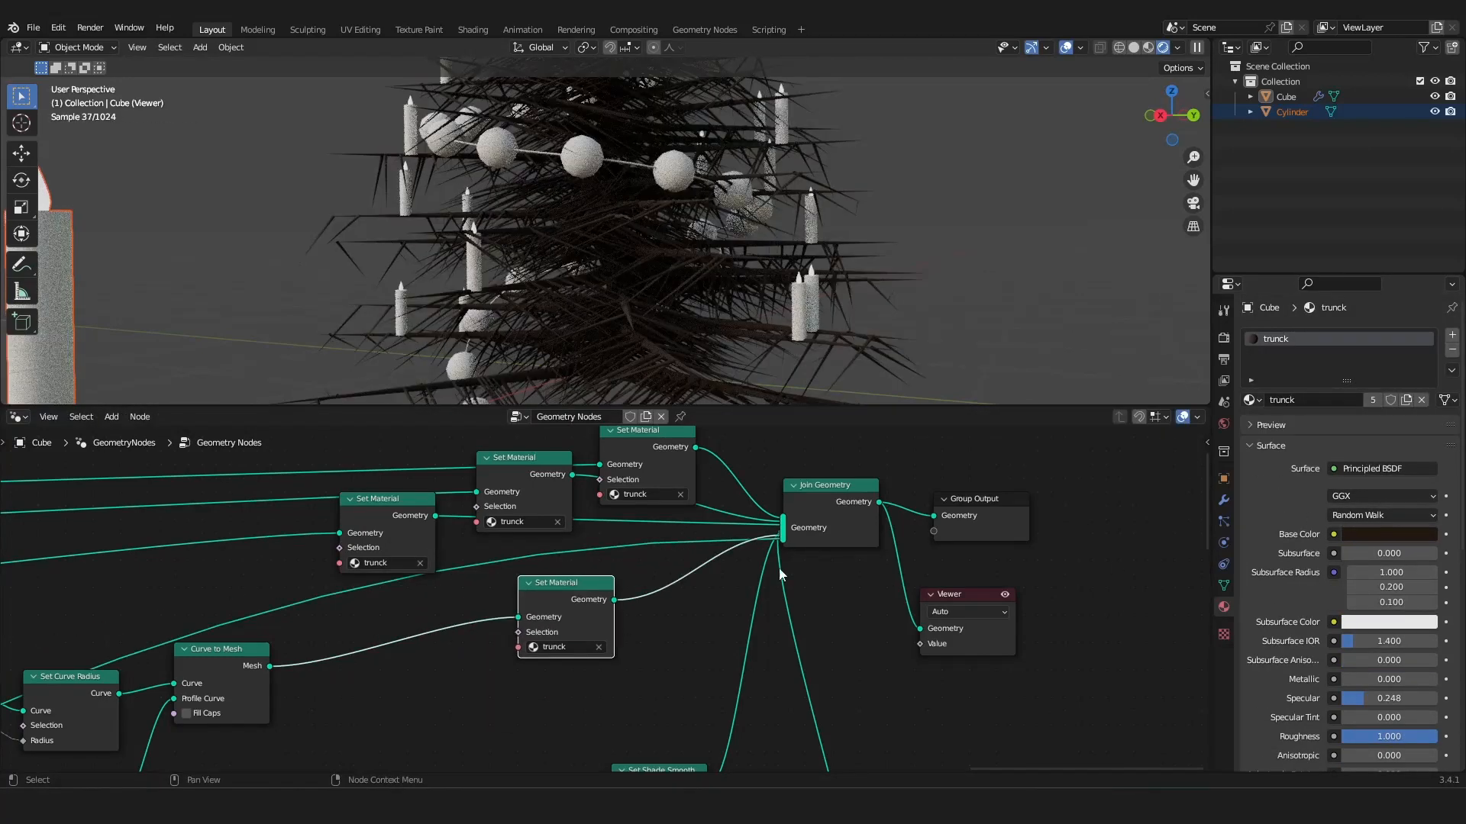
Add a second material slot with a new material named needl and give it a bright green Base Color.
{"action": "left_click", "coordinate": [1452, 335]}
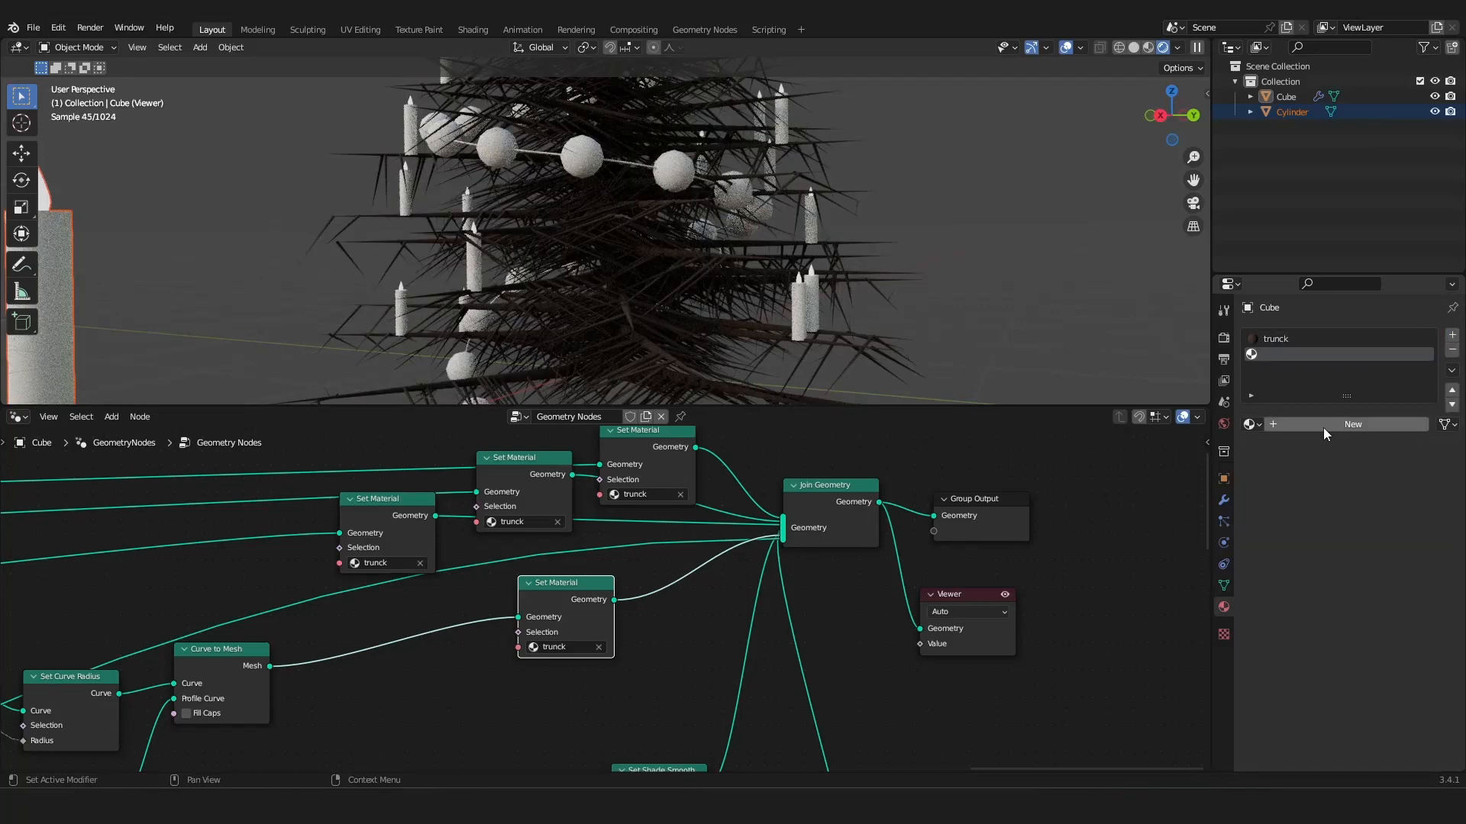
{"action": "left_click", "coordinate": [1322, 427]}
{"action": "double_click", "coordinate": [1333, 424]}
{"action": "type", "text": "needl"}
{"action": "key", "text": "Return"}
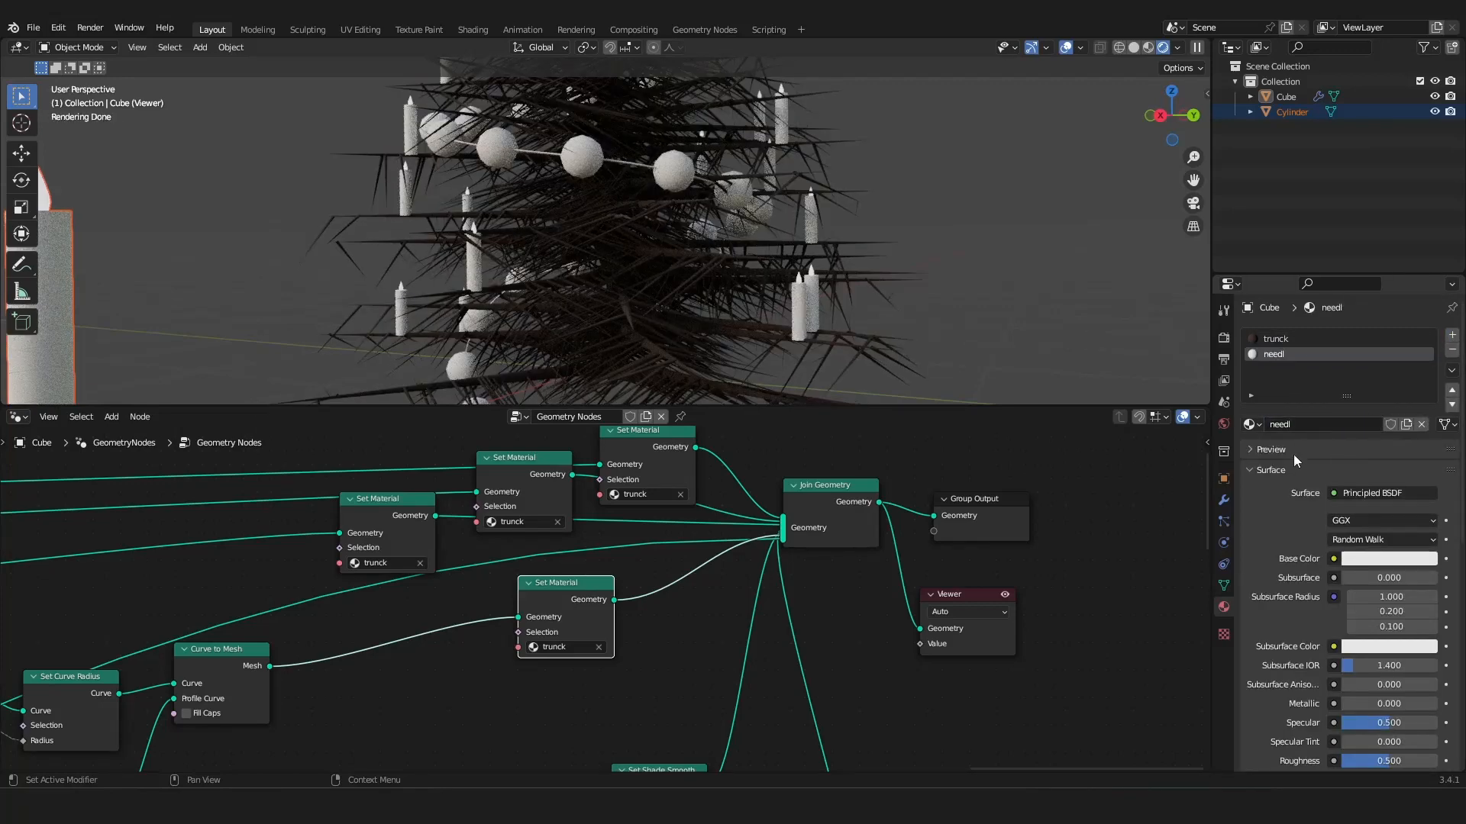
{"action": "left_click", "coordinate": [1377, 559]}
{"action": "left_click", "coordinate": [1335, 386]}
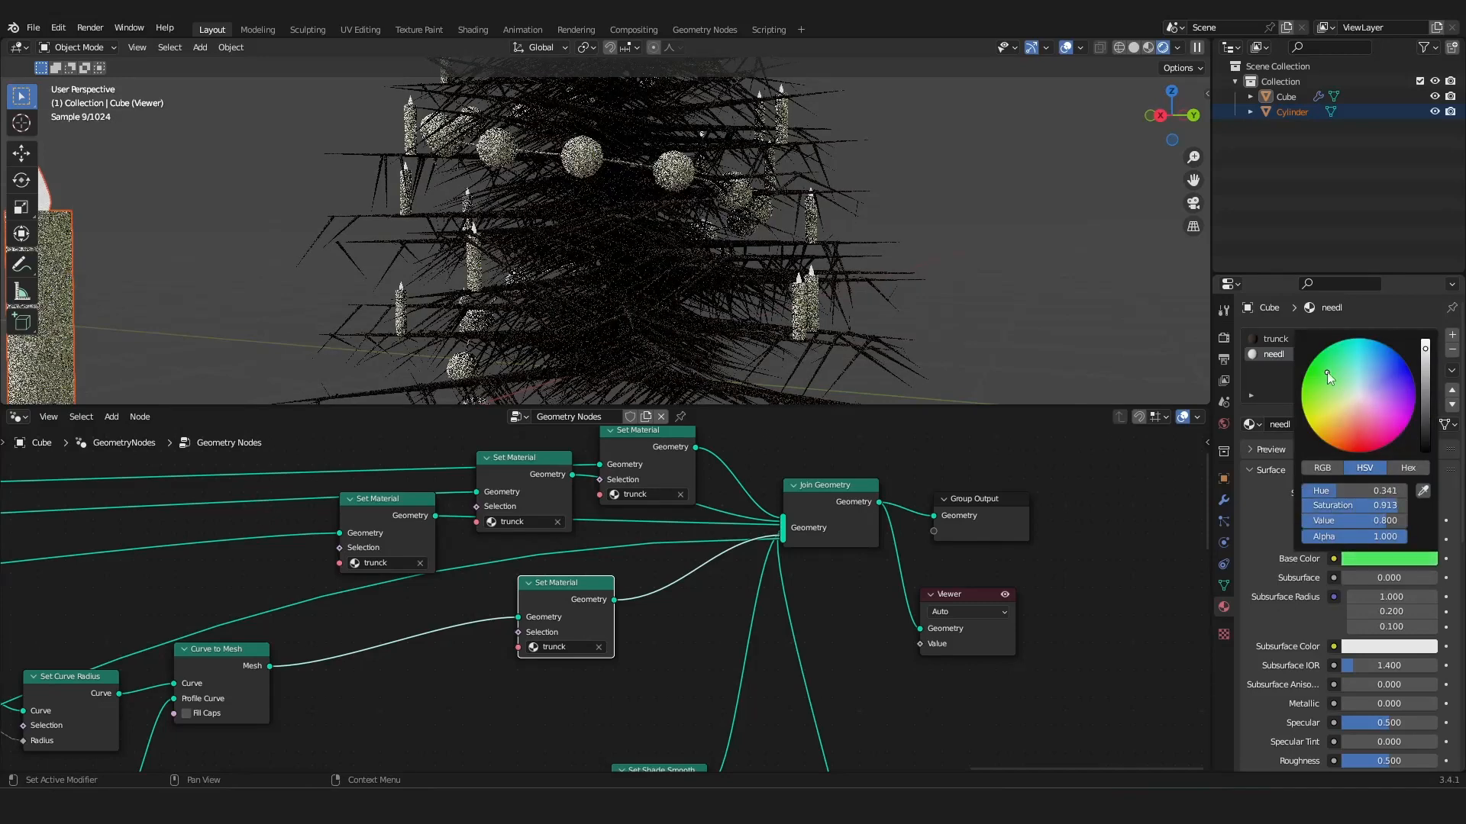
Assign the needl material in the Set Material node that follows the needles' Curve to Mesh node.
{"action": "left_click", "coordinate": [557, 646]}
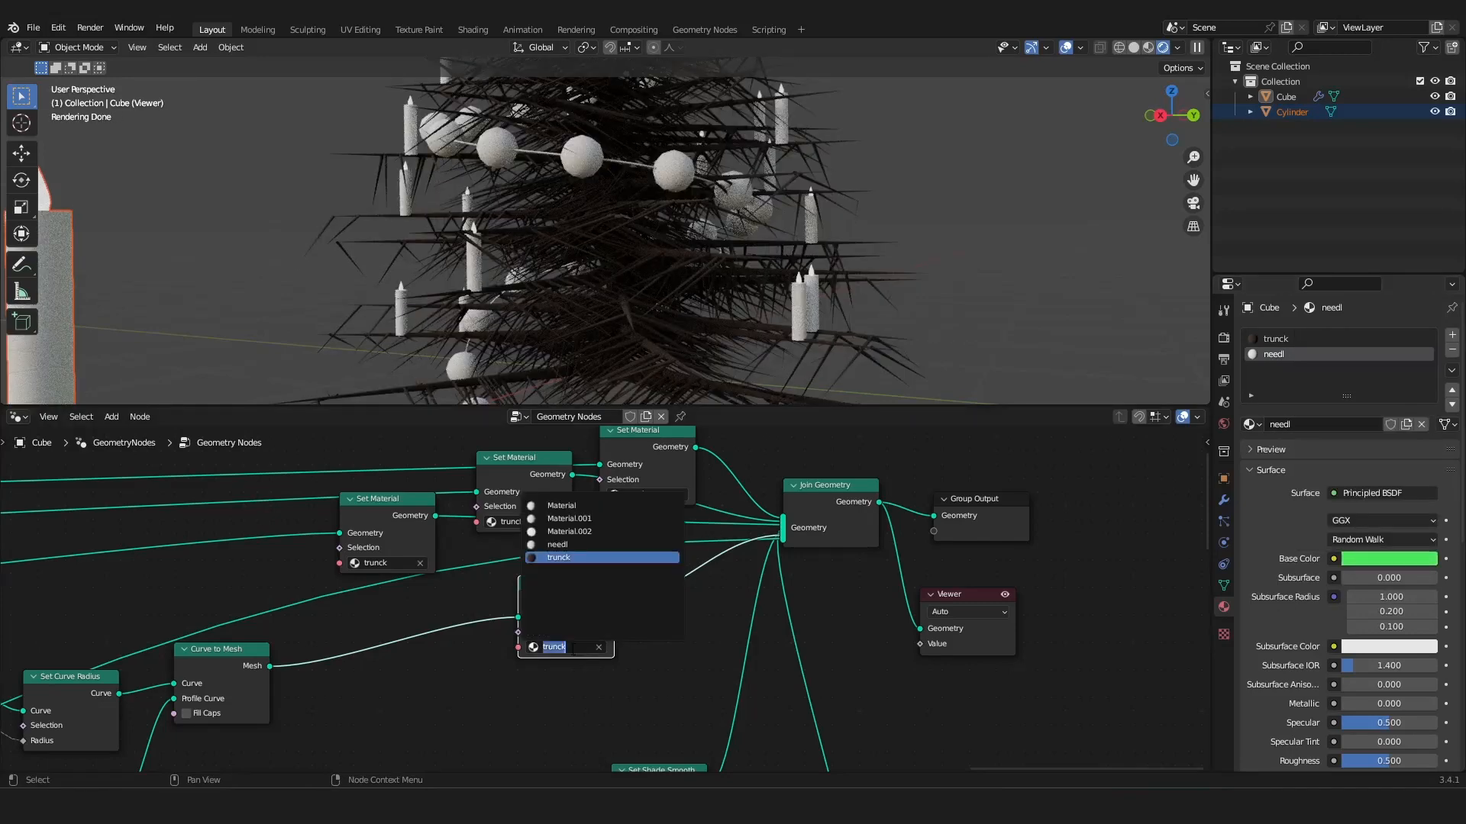
{"action": "left_click", "coordinate": [561, 545]}
Darken the needl material's Base Color to a deep green with Value 0.064, and set its Roughness to 1.000.
{"action": "left_click", "coordinate": [1386, 559]}
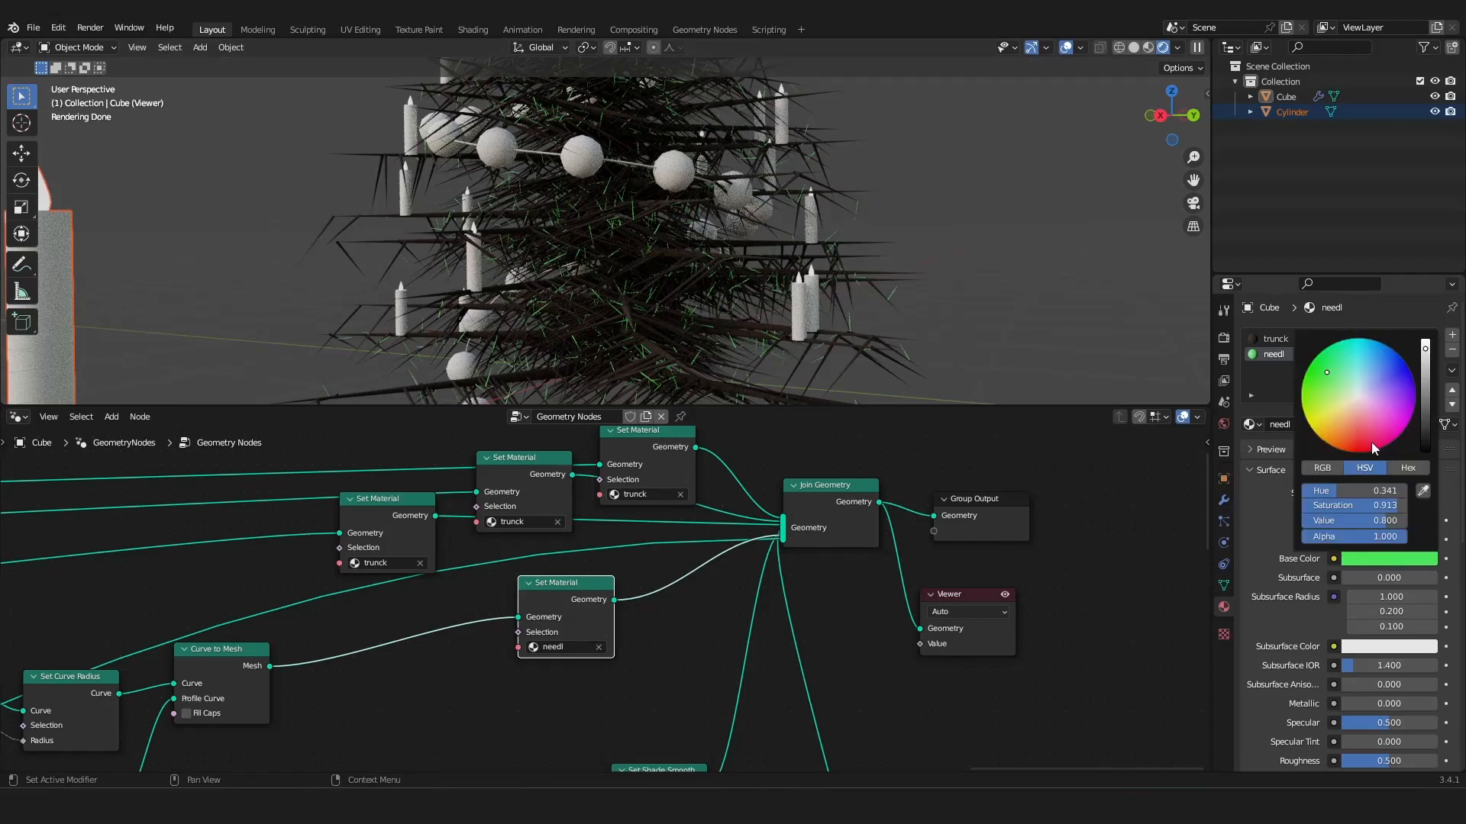
{"action": "left_click_drag", "start_coordinate": [1327, 375], "coordinate": [1316, 386]}
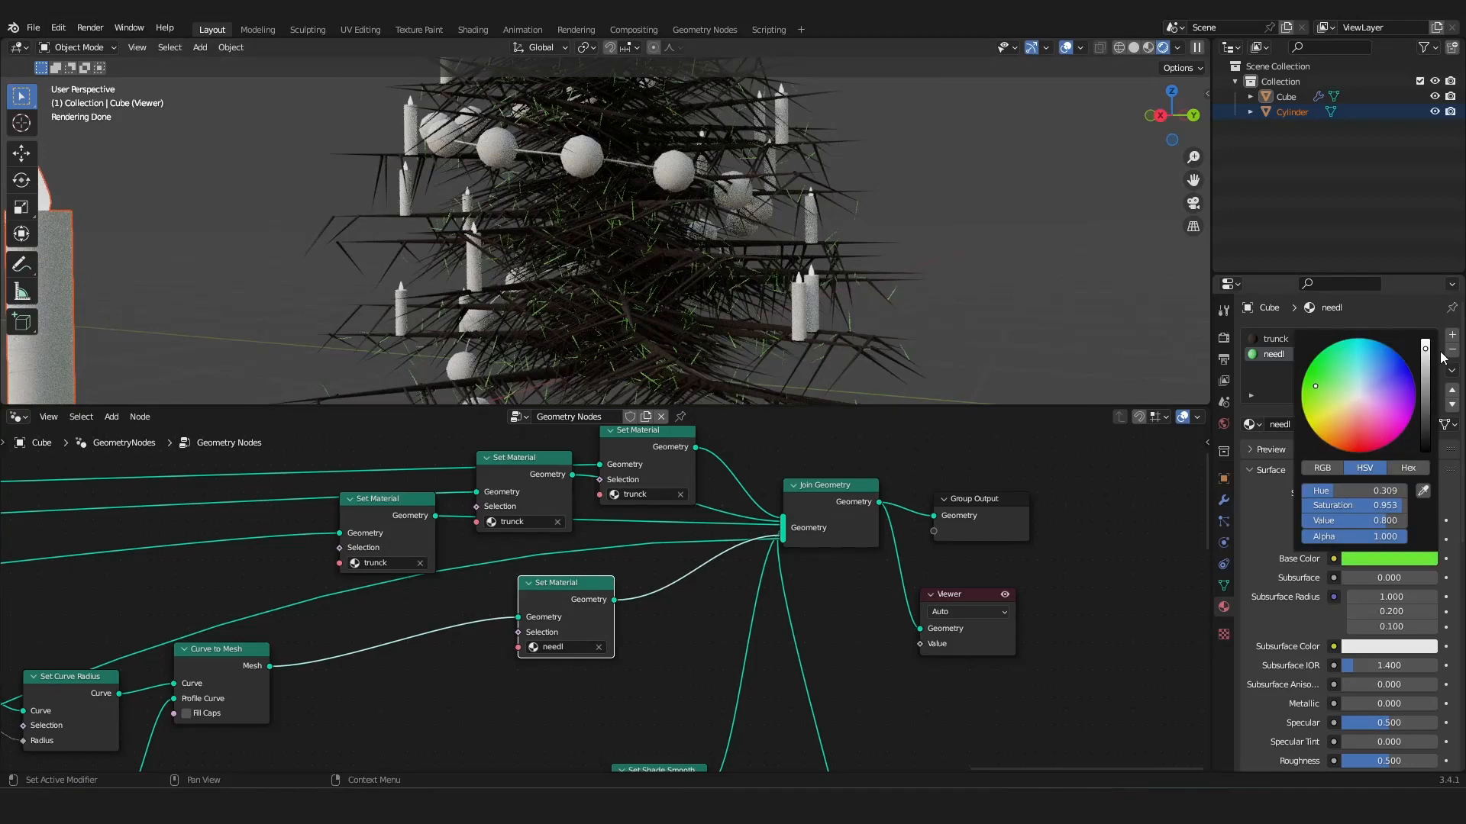
{"action": "left_click_drag", "start_coordinate": [1425, 358], "coordinate": [1424, 421]}
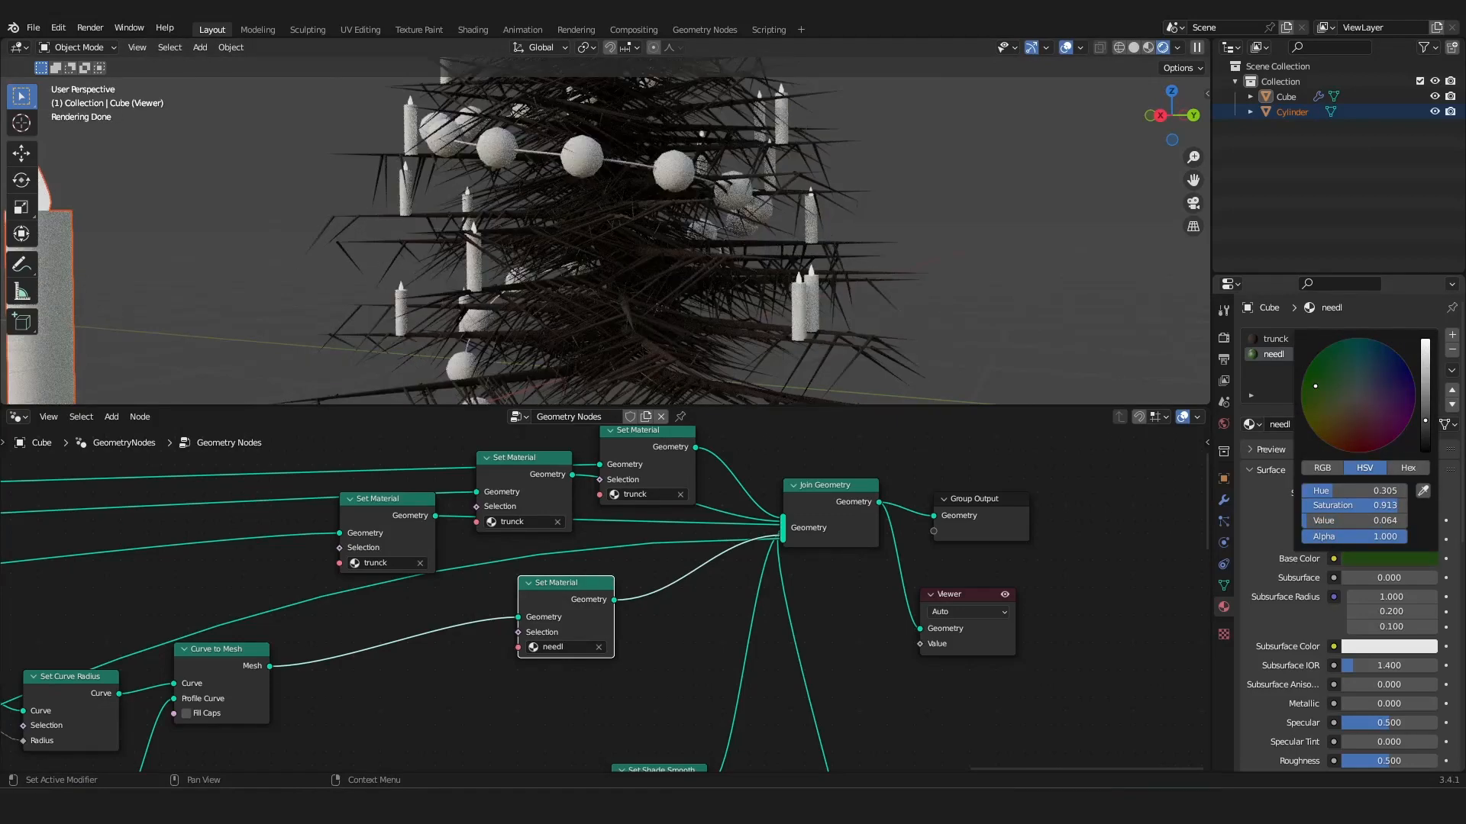
{"action": "scroll", "coordinate": [1264, 666], "scroll_direction": "down", "scroll_amount": 5}
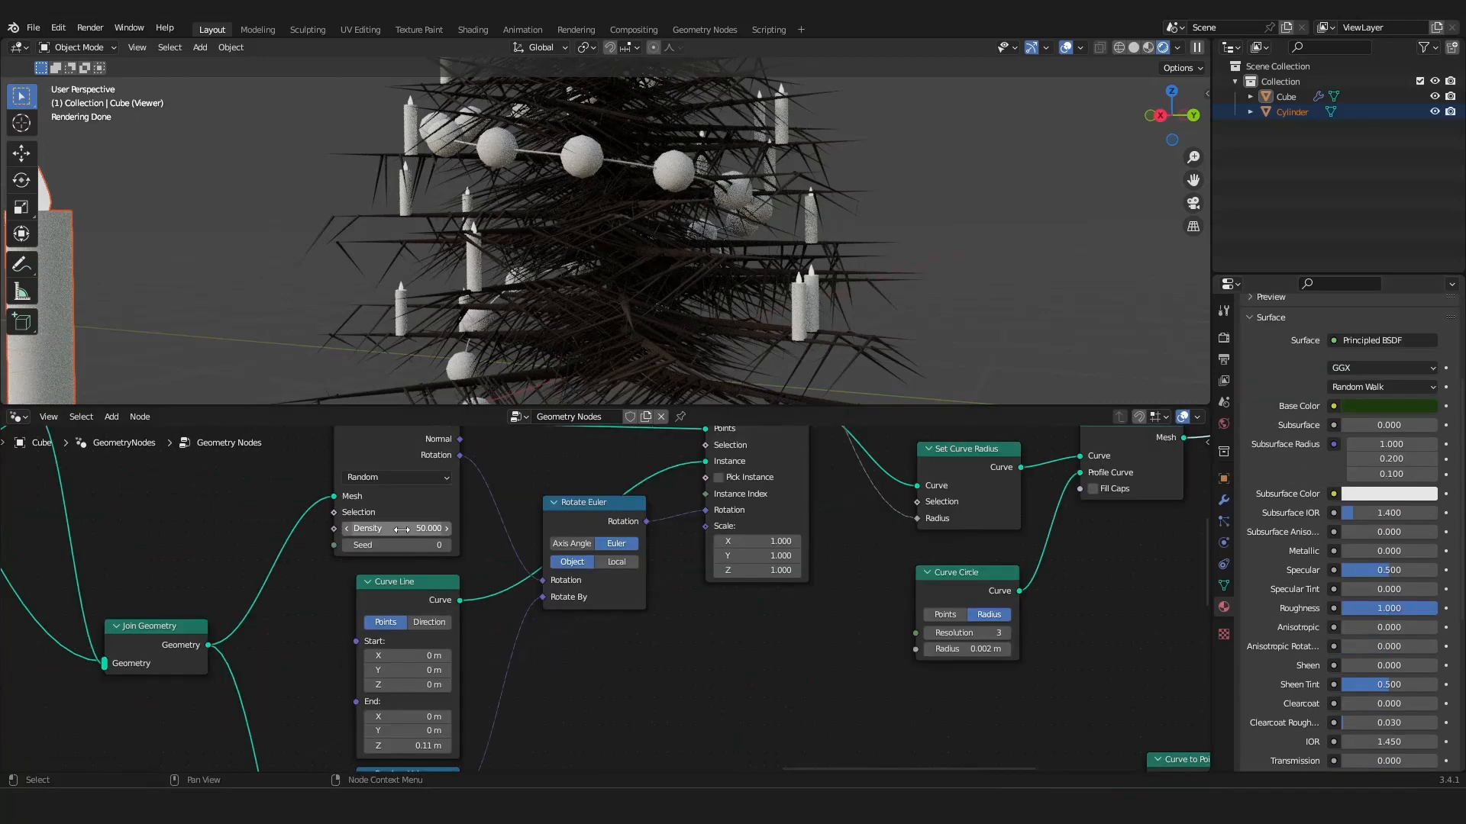
Set the Density of the needles' point distribution to 5000 and inspect the tree from afar and up close.
{"action": "left_click", "coordinate": [393, 528]}
{"action": "key", "text": "Return"}
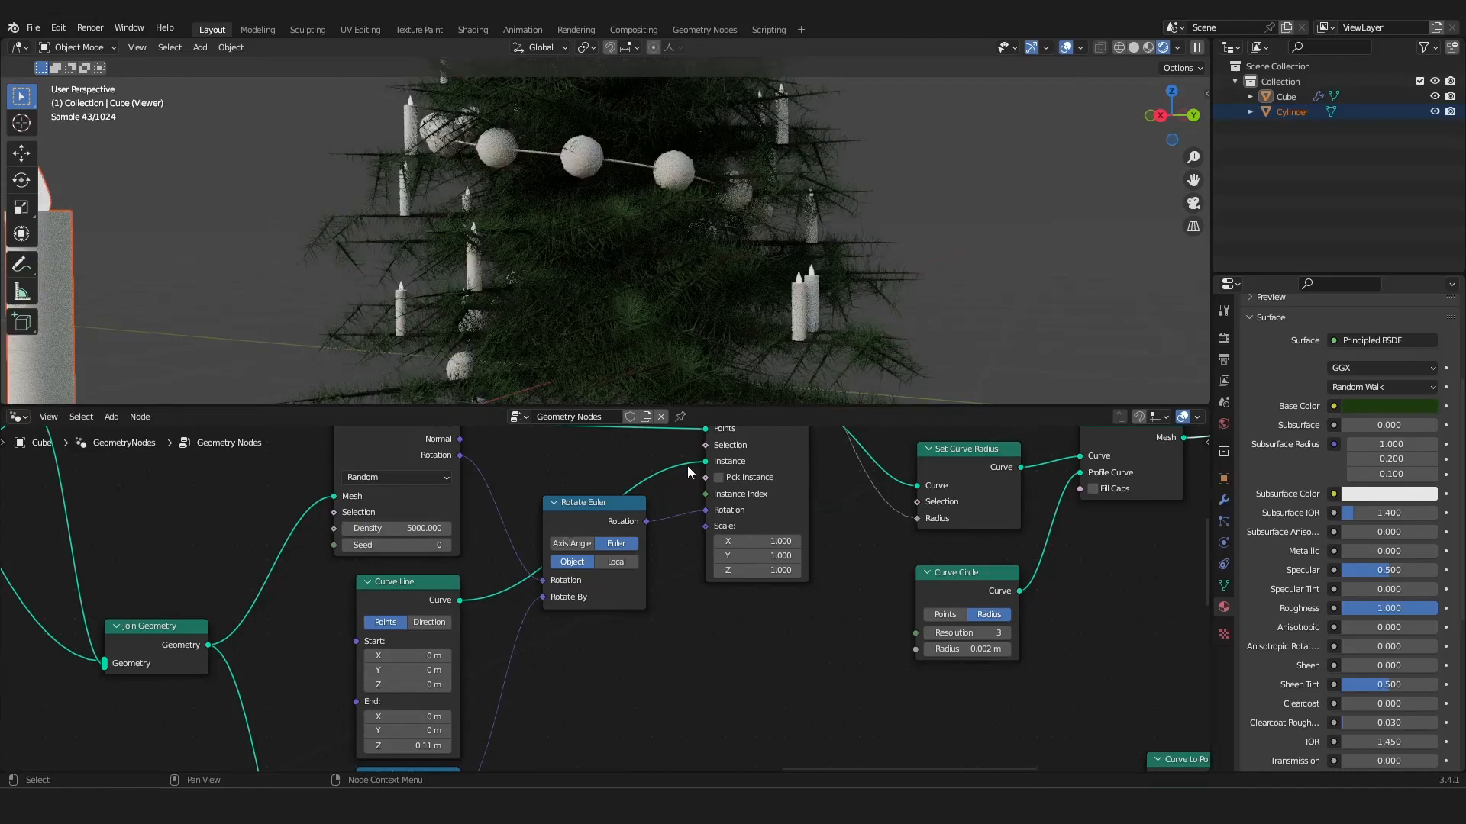
{"action": "scroll", "coordinate": [818, 232], "scroll_direction": "down", "scroll_amount": 8}
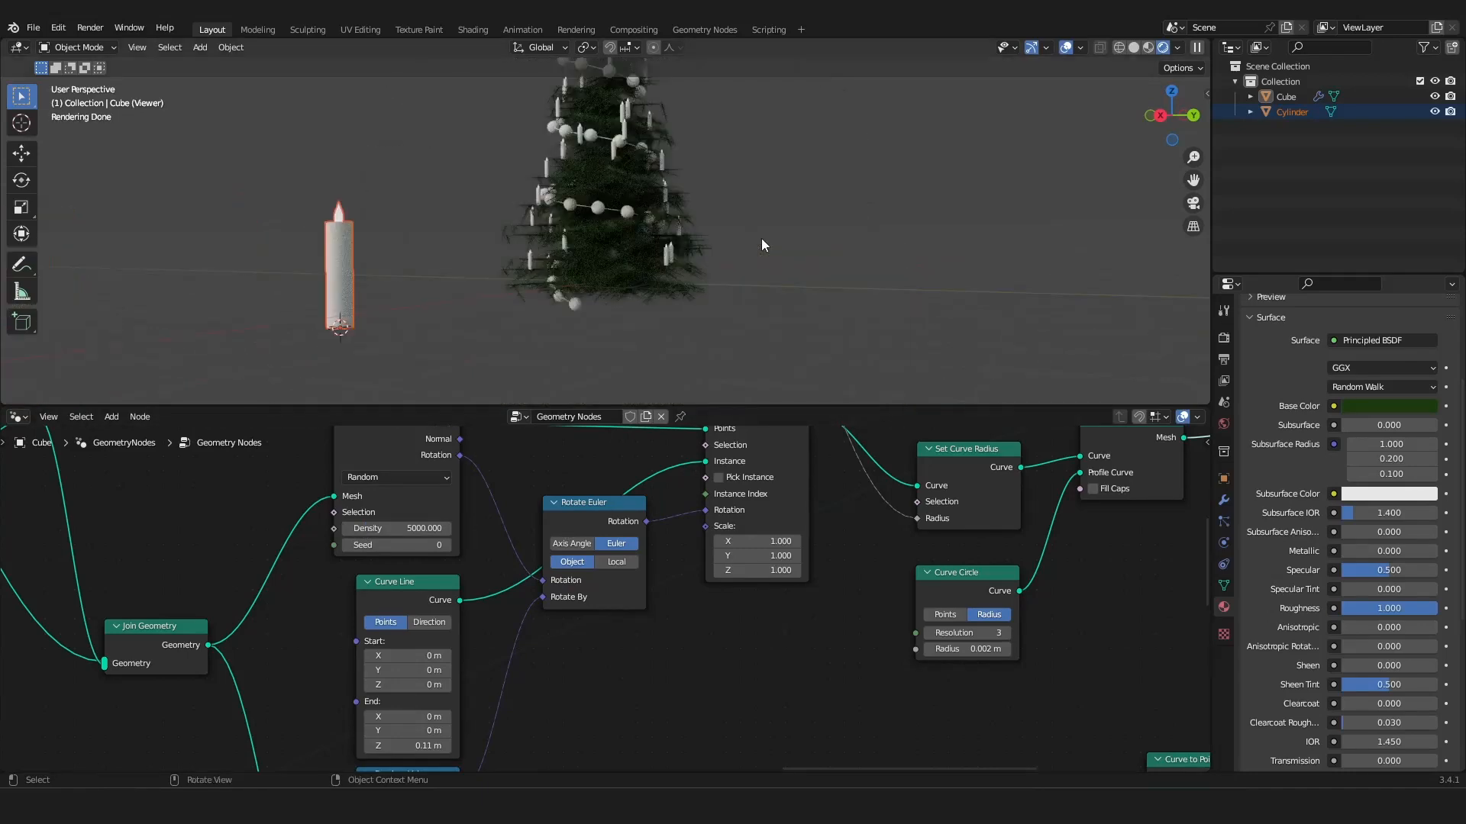
{"action": "scroll", "coordinate": [762, 245], "scroll_direction": "up", "scroll_amount": 1}
{"action": "scroll", "coordinate": [761, 245], "scroll_direction": "up", "scroll_amount": 6}
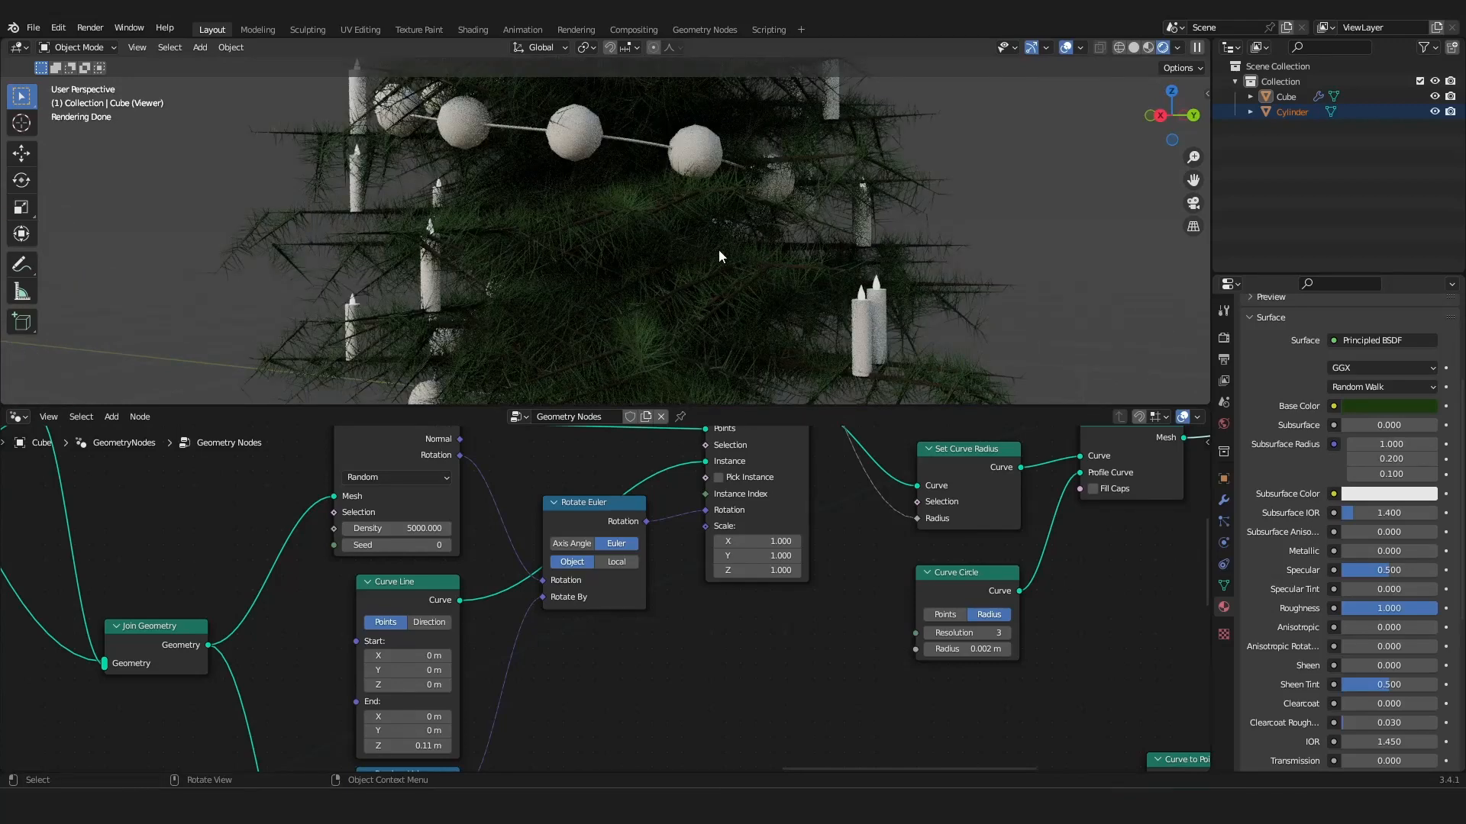
Set the Density of the needles' point distribution to 1000.
{"action": "left_click", "coordinate": [384, 529]}
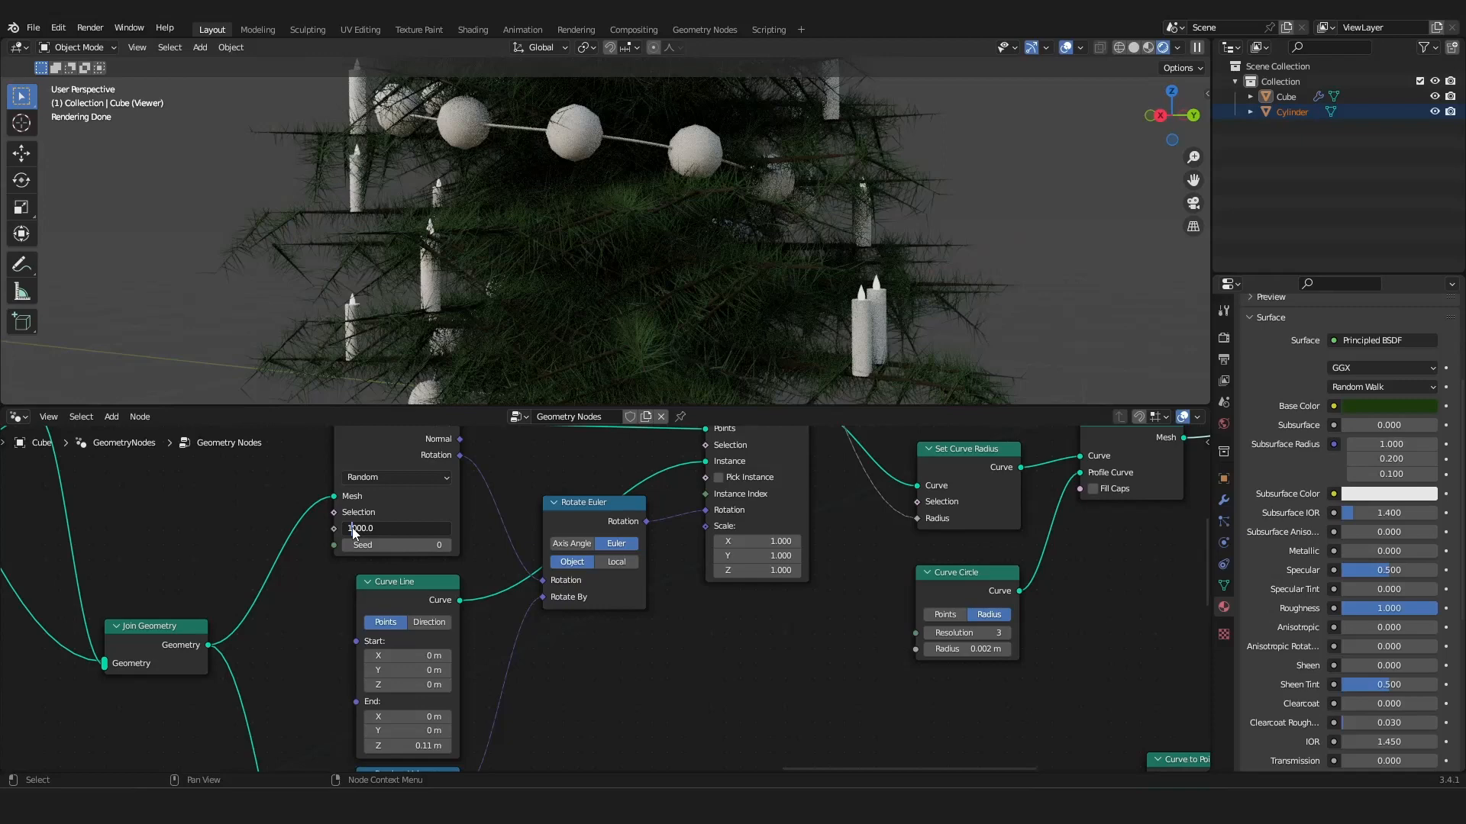
{"action": "key", "text": "Return"}
{"action": "scroll", "coordinate": [351, 528], "scroll_direction": "down", "scroll_amount": 10}
{"action": "middle_click_drag", "start_coordinate": [661, 563], "coordinate": [849, 544]}
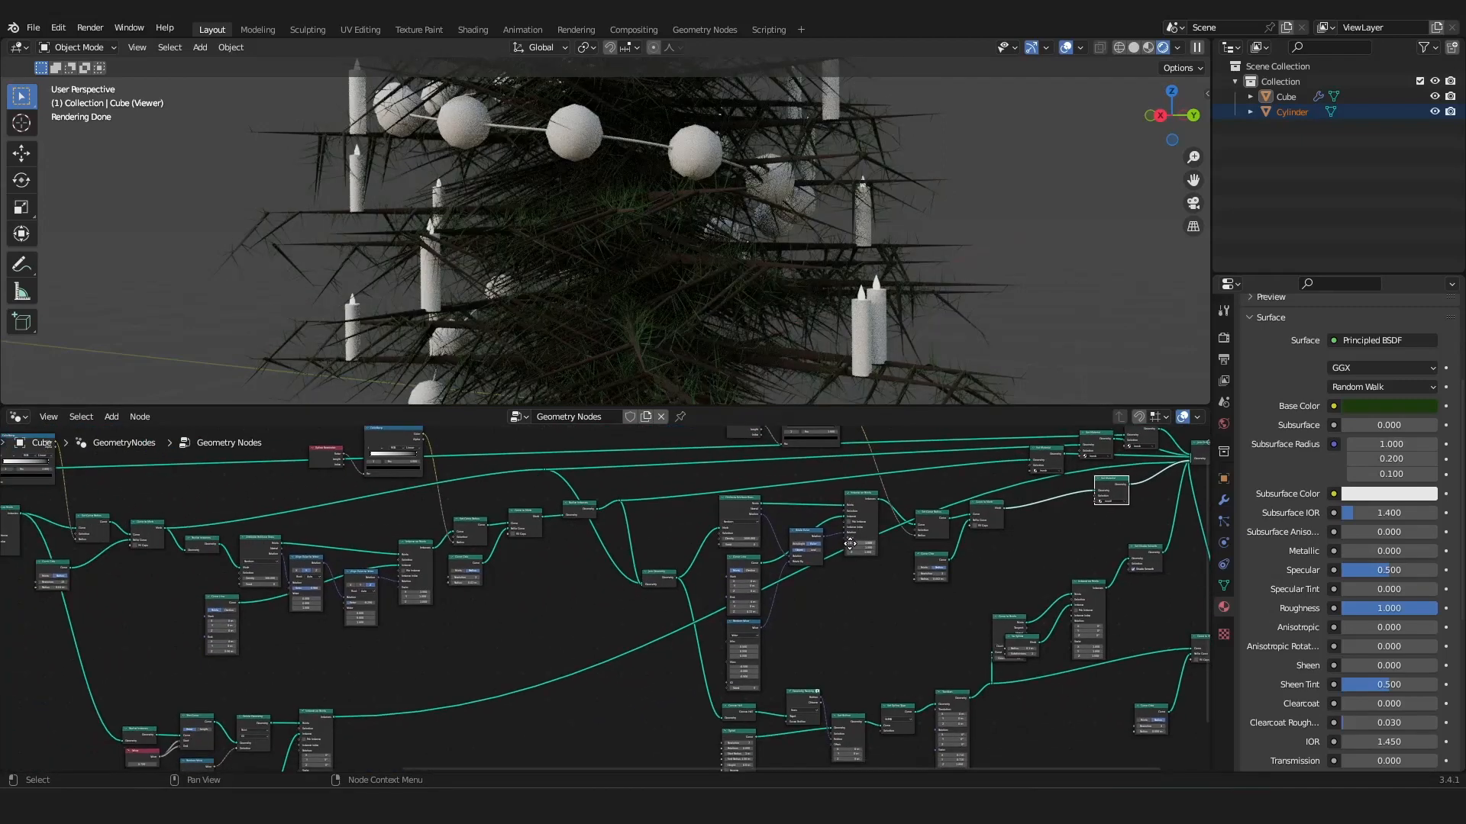
Select the candle object, show its Material.001 in the Shader Editor and set Subsurface to 0.227.
{"action": "left_click", "coordinate": [1287, 111]}
{"action": "scroll", "coordinate": [1326, 436], "scroll_direction": "up", "scroll_amount": 5}
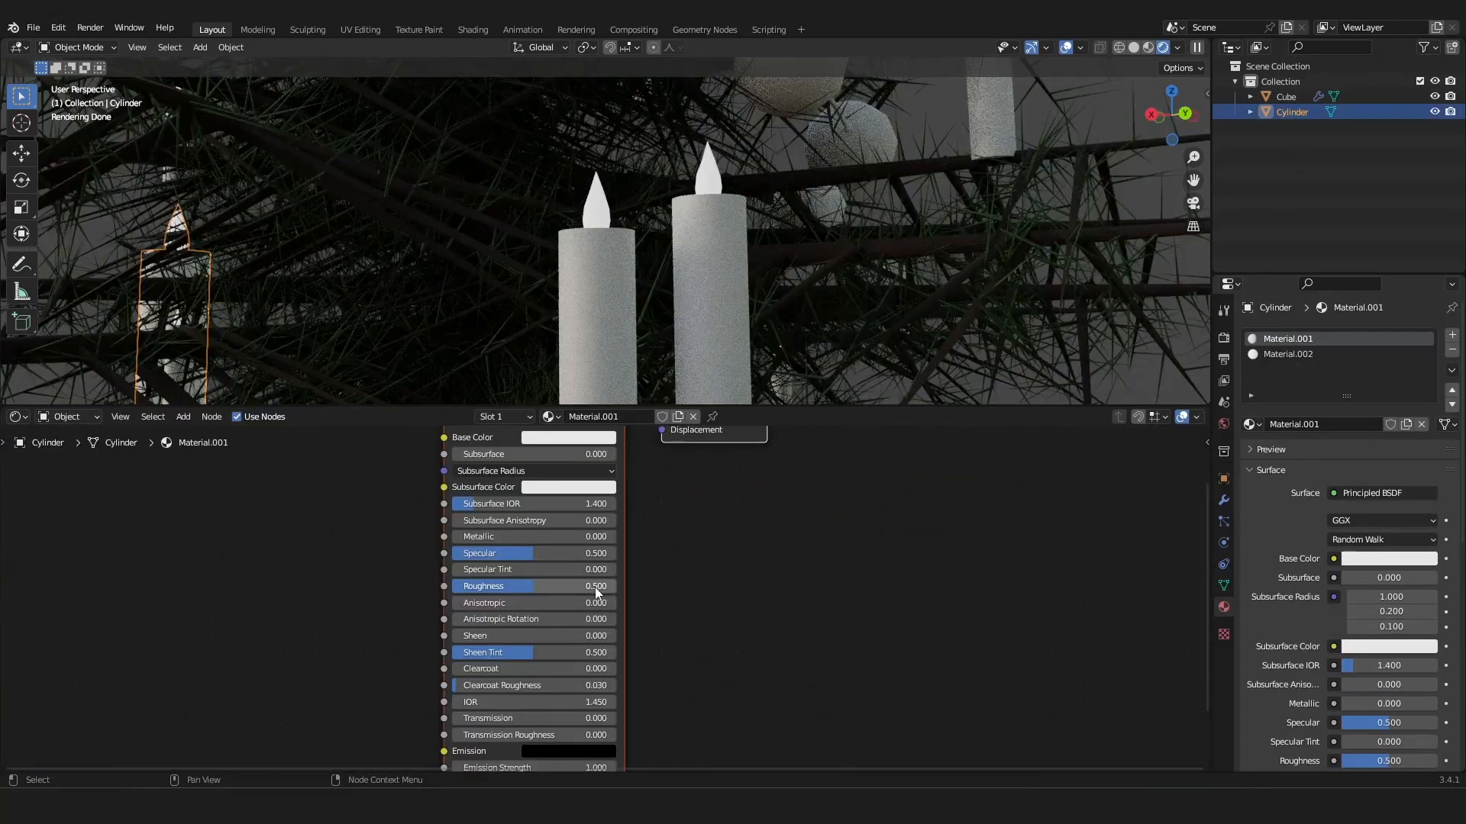
{"action": "scroll", "coordinate": [569, 481], "scroll_direction": "down", "scroll_amount": 3}
{"action": "middle_click_drag", "start_coordinate": [569, 453], "coordinate": [548, 500]}
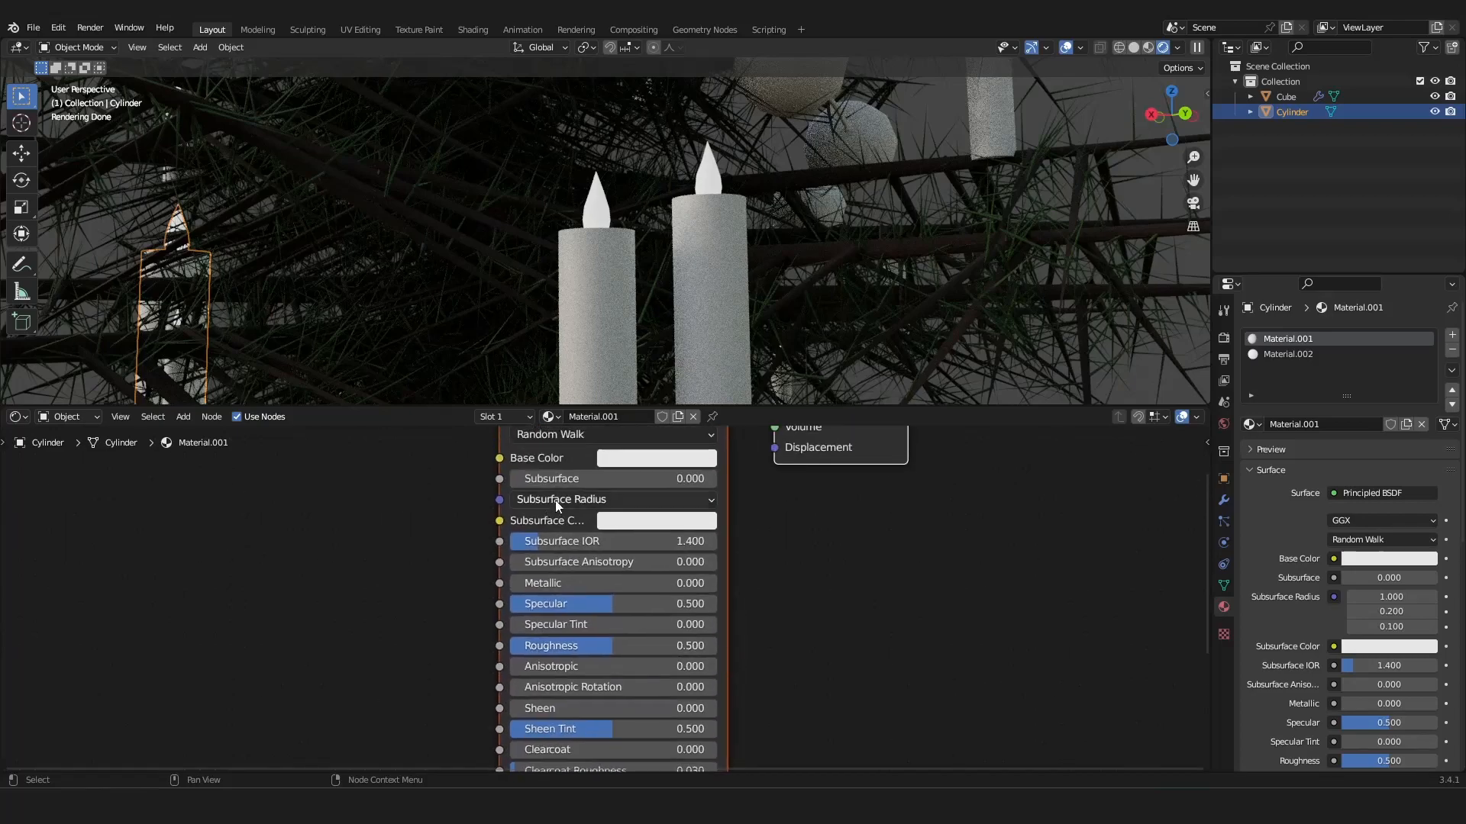
{"action": "left_click_drag", "start_coordinate": [547, 481], "coordinate": [595, 481]}
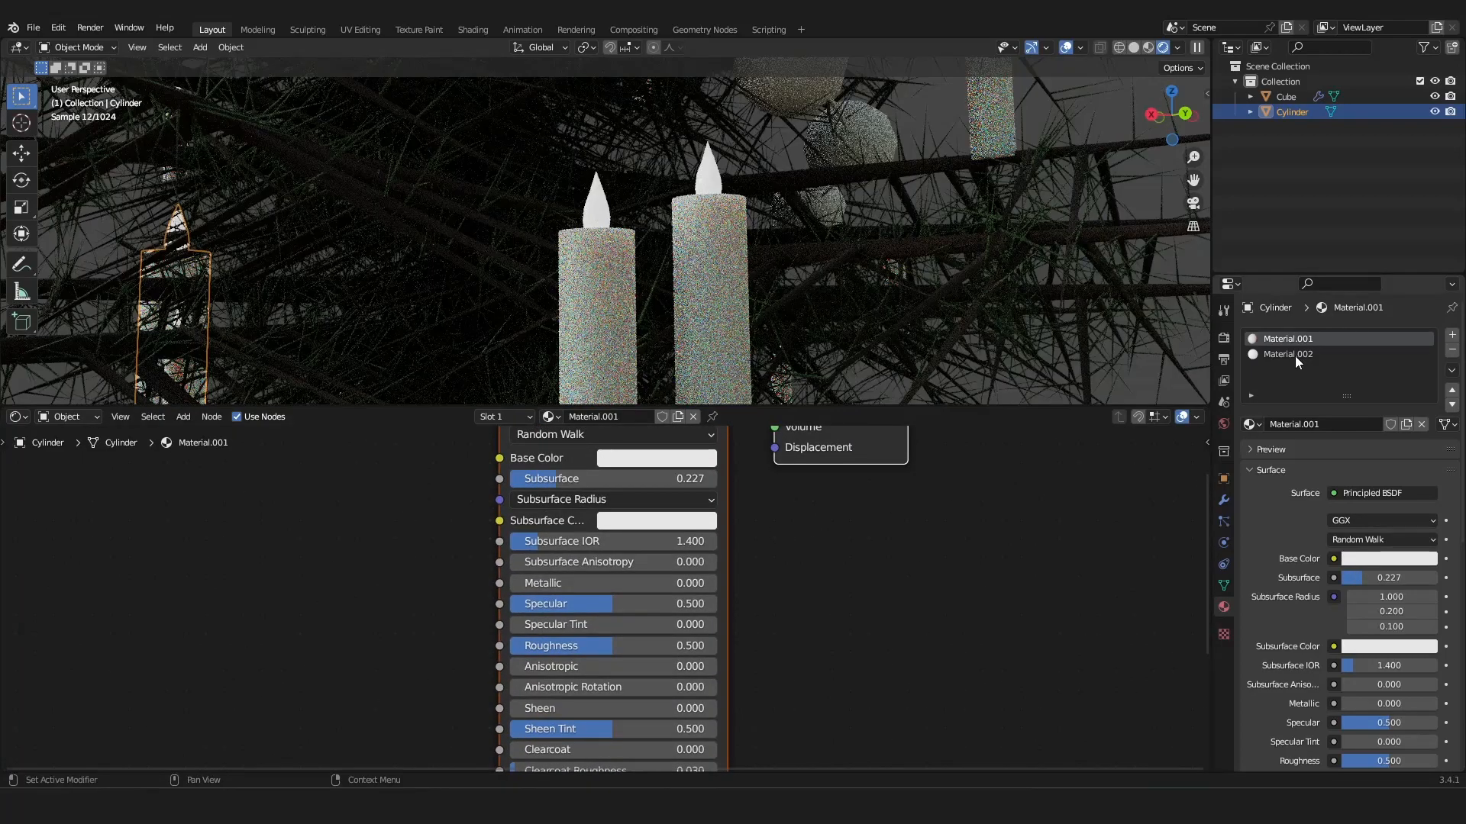
Give the flame's Material.002 an Emission Strength of 5 and an orange Emission color.
{"action": "left_click", "coordinate": [1295, 356]}
{"action": "scroll", "coordinate": [1303, 608], "scroll_direction": "down", "scroll_amount": 4}
{"action": "scroll", "coordinate": [1302, 607], "scroll_direction": "down", "scroll_amount": 9}
{"action": "left_click", "coordinate": [1393, 574]}
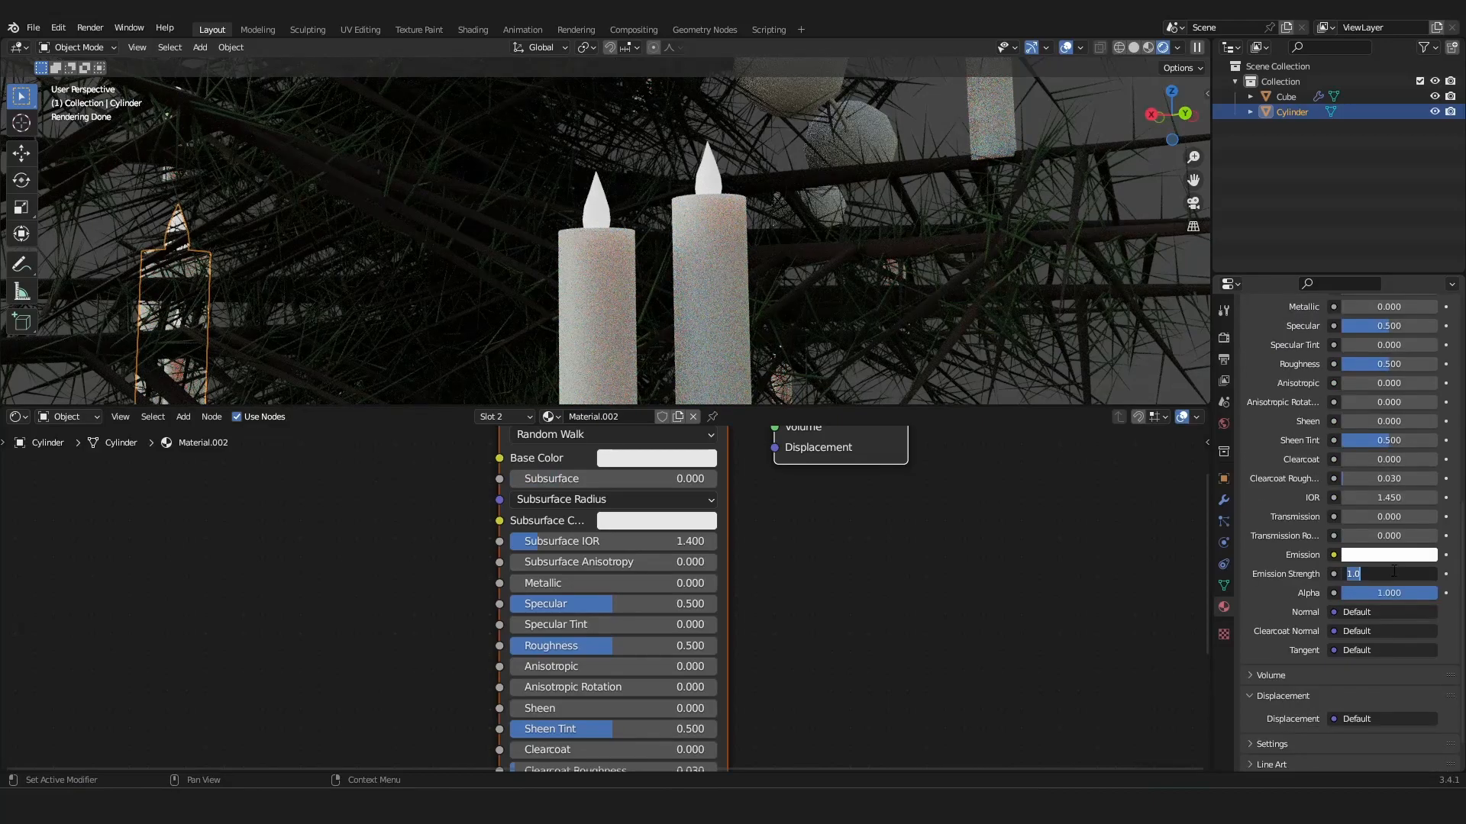
{"action": "type", "text": "5"}
{"action": "key", "text": "Return"}
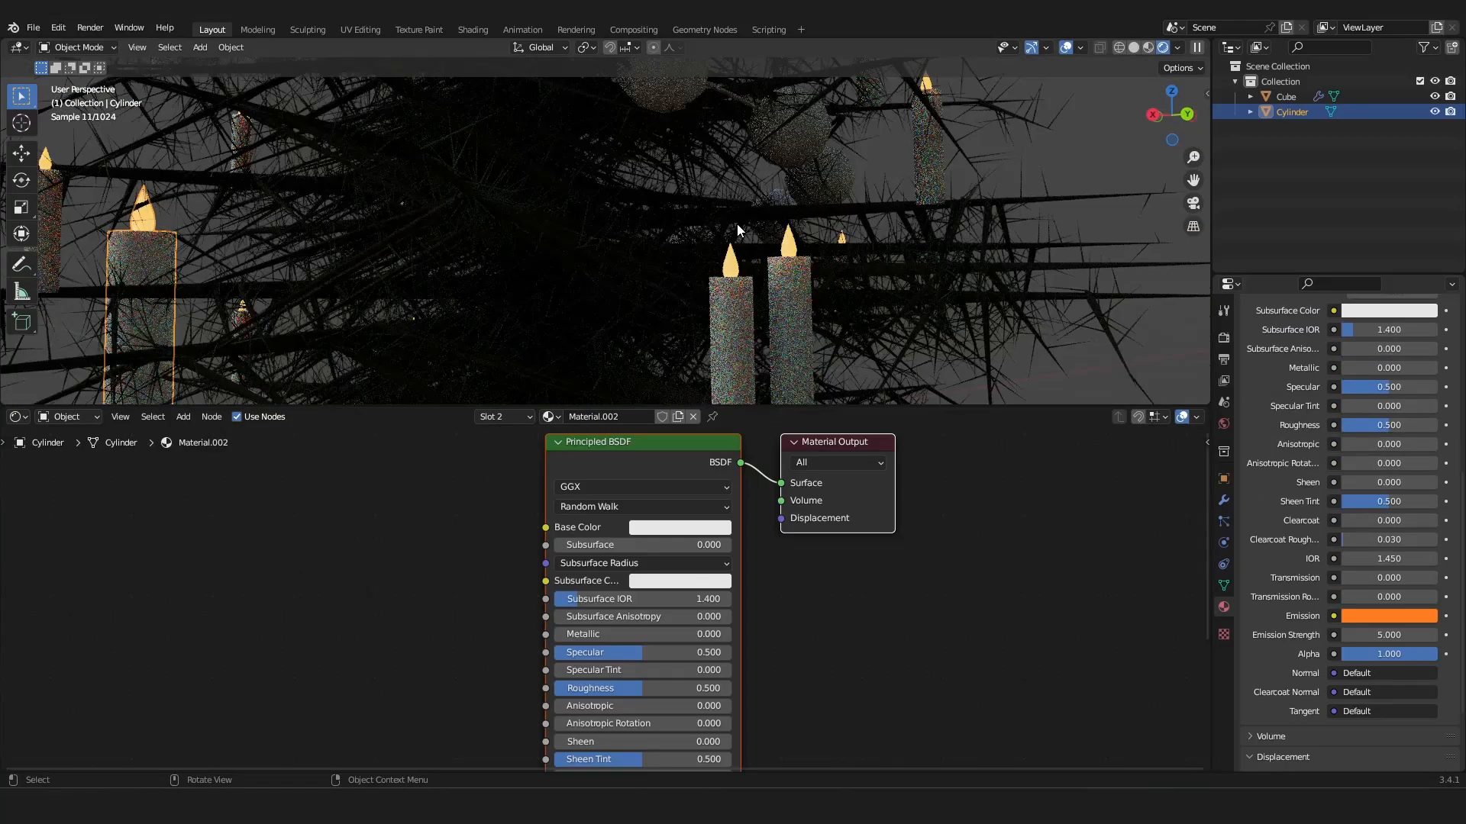
Return to the Cube's Geometry Nodes, duplicate the needl Set Material node and insert the copy between Set Shade Smooth and Join Geometry.
{"action": "left_click", "coordinate": [13, 420]}
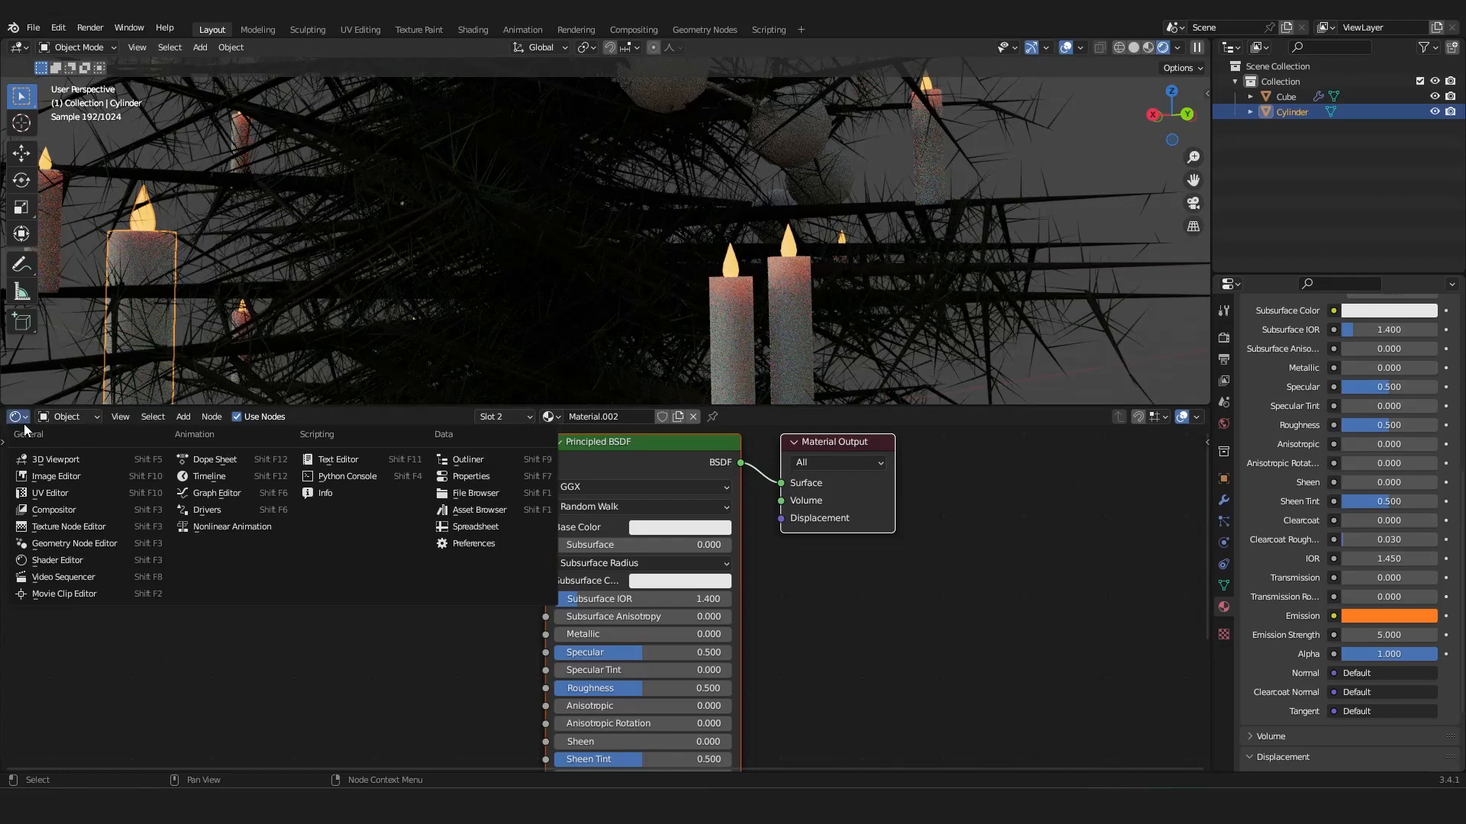
{"action": "left_click", "coordinate": [53, 543]}
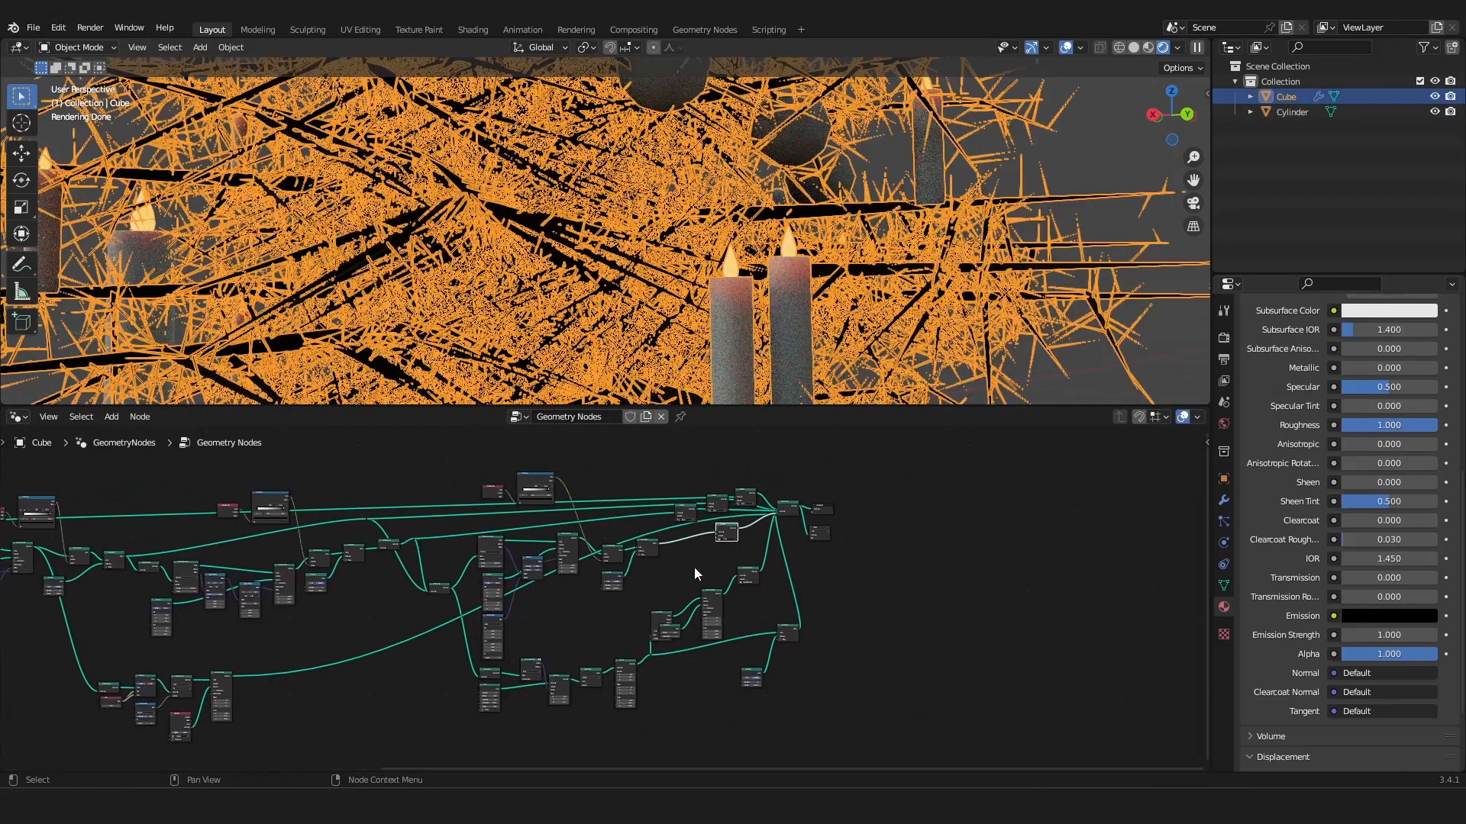
{"action": "scroll", "coordinate": [694, 569], "scroll_direction": "up", "scroll_amount": 5}
{"action": "middle_click_drag", "start_coordinate": [665, 577], "coordinate": [522, 609]}
{"action": "scroll", "coordinate": [812, 564], "scroll_direction": "up", "scroll_amount": 3}
{"action": "scroll", "coordinate": [460, 632], "scroll_direction": "up", "scroll_amount": 3}
{"action": "scroll", "coordinate": [460, 630], "scroll_direction": "up", "scroll_amount": 3}
{"action": "scroll", "coordinate": [523, 609], "scroll_direction": "up", "scroll_amount": 3}
{"action": "scroll", "coordinate": [479, 560], "scroll_direction": "down", "scroll_amount": 1}
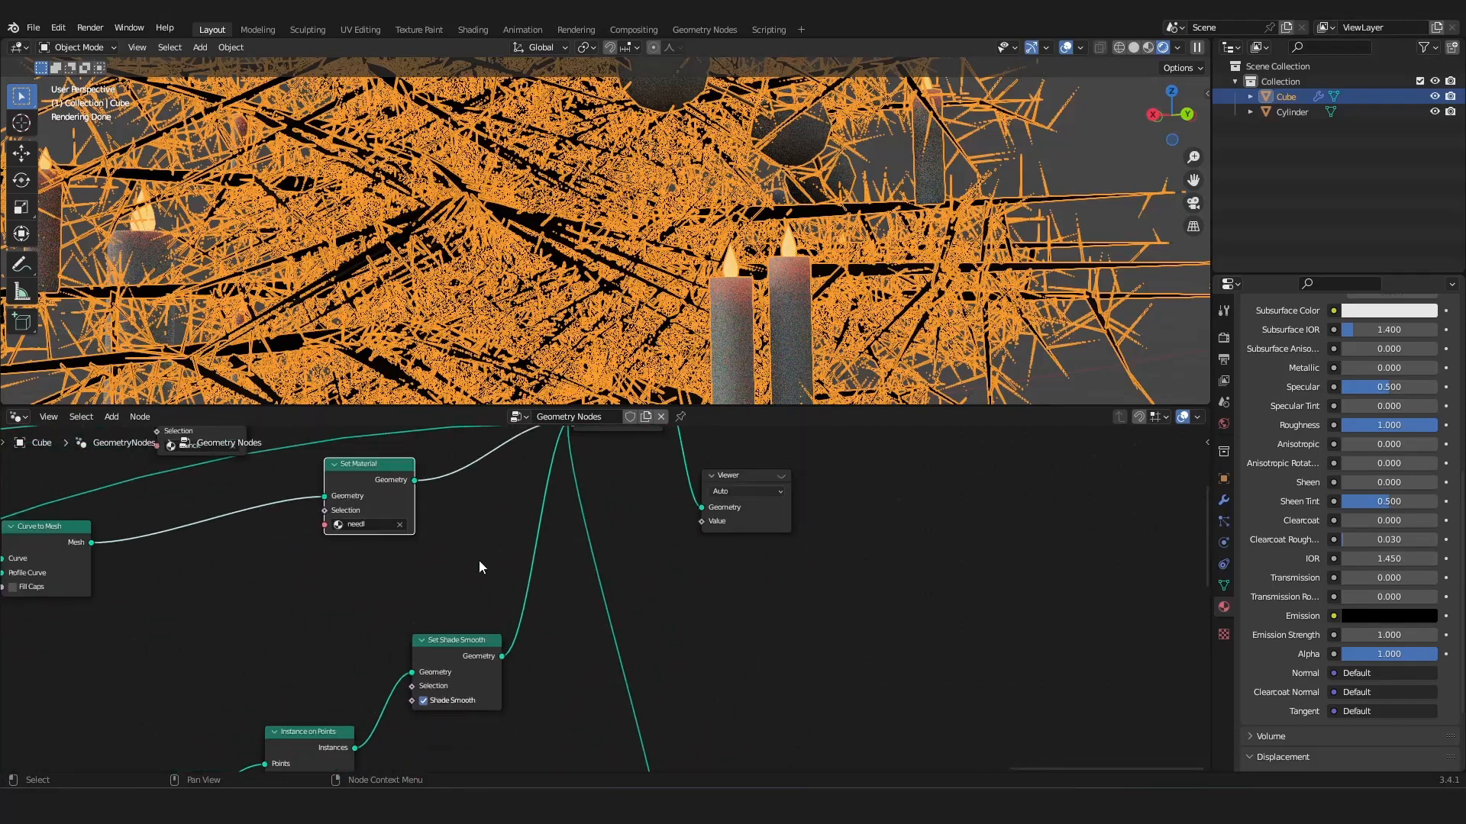
{"action": "key", "text": "shift+d"}
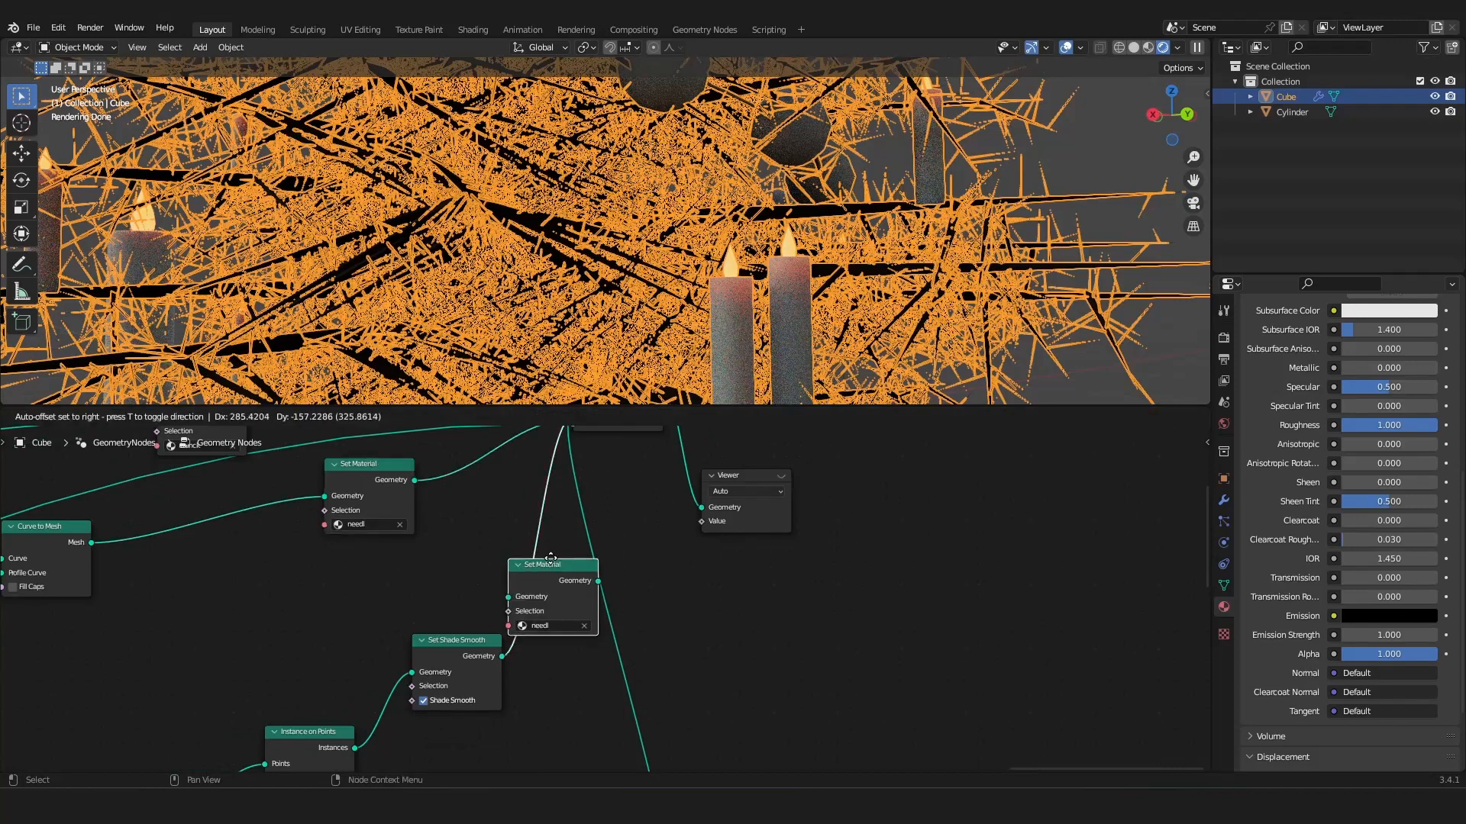
{"action": "left_click", "coordinate": [598, 564]}
Add a third material slot with a new material named balls and assign it in the garland's Set Material node.
{"action": "scroll", "coordinate": [1313, 397], "scroll_direction": "up", "scroll_amount": 10}
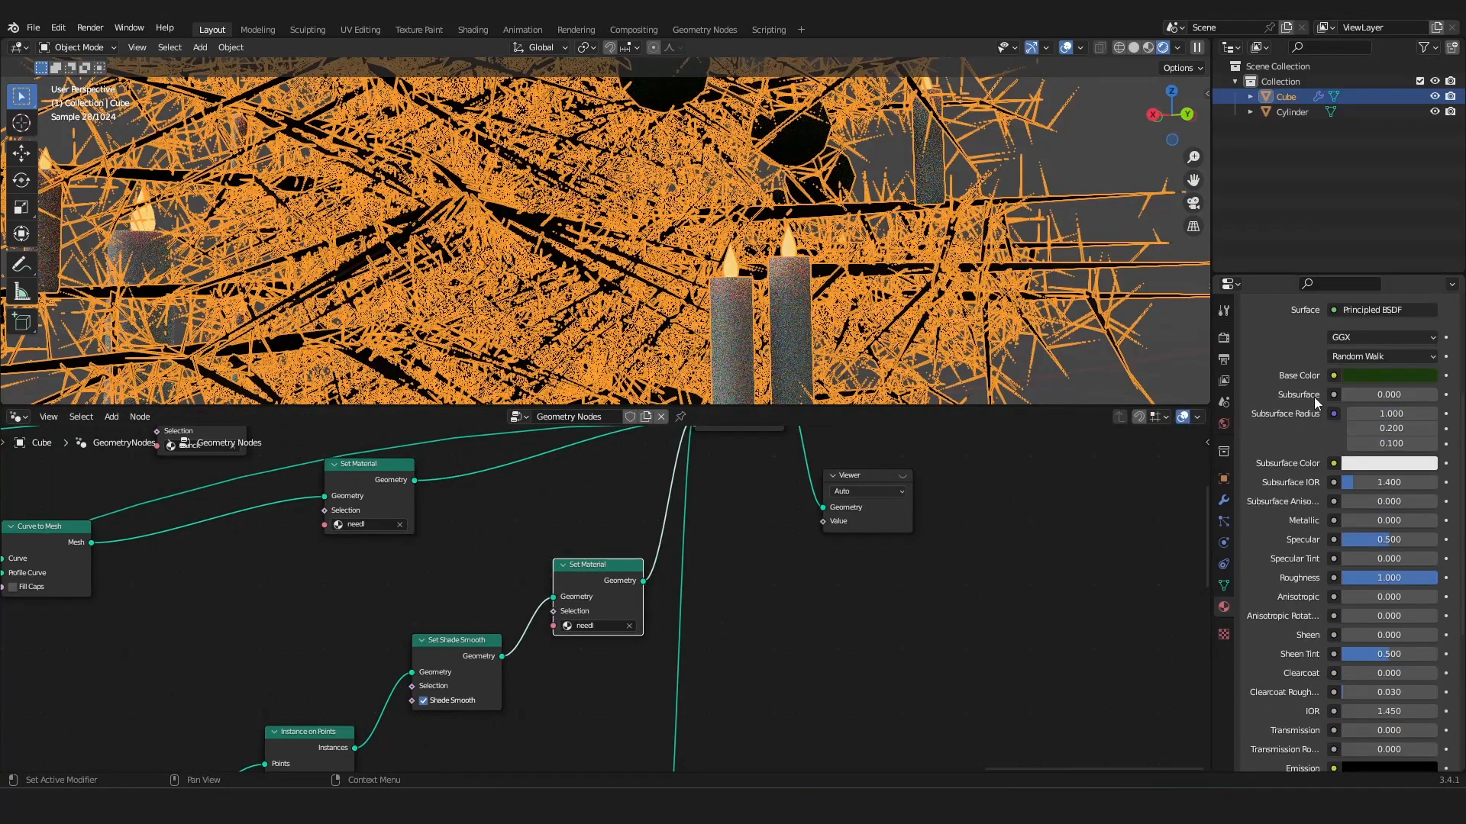
{"action": "left_click", "coordinate": [1452, 337]}
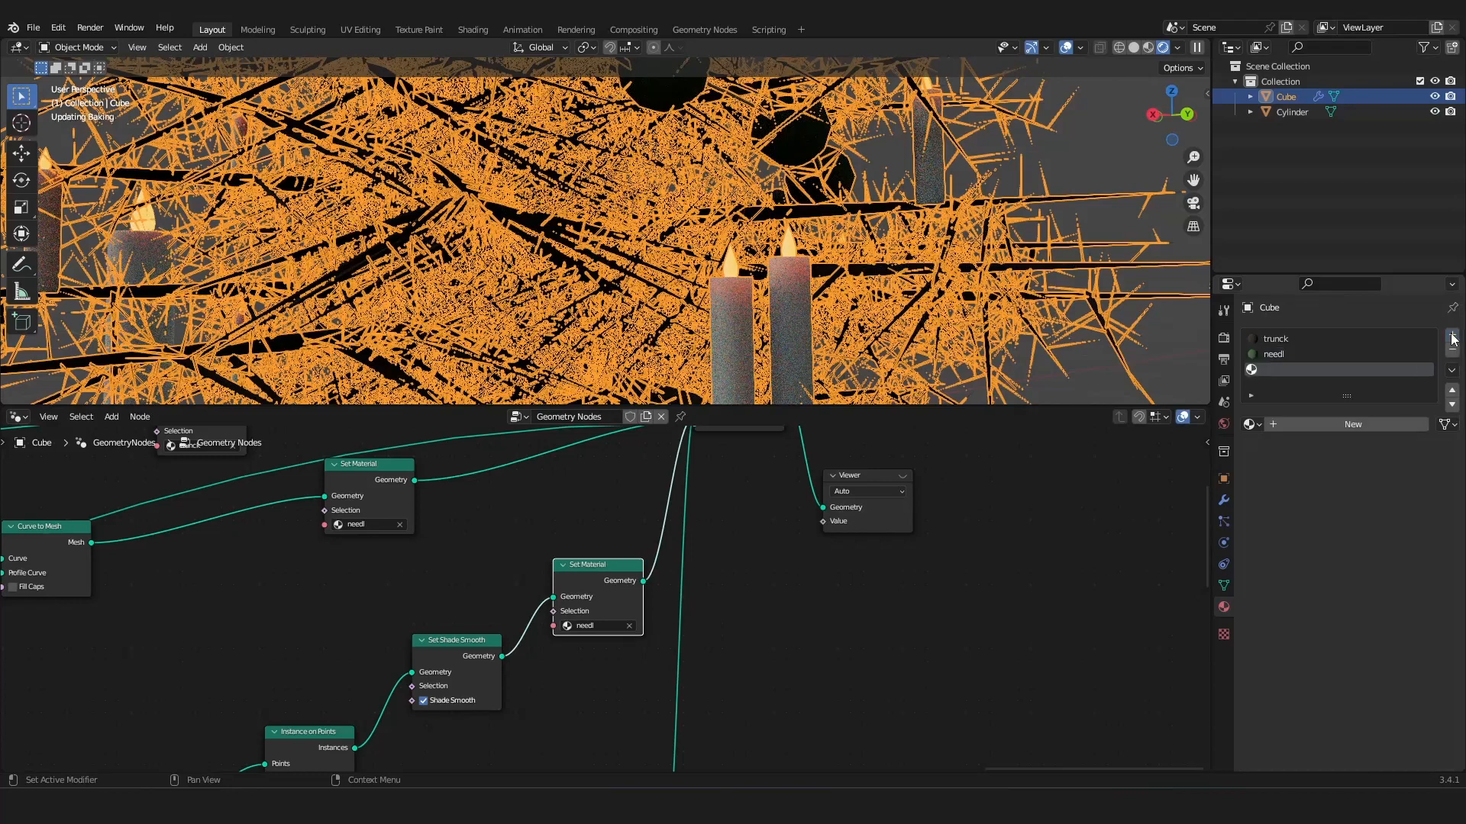
{"action": "left_click", "coordinate": [1338, 426]}
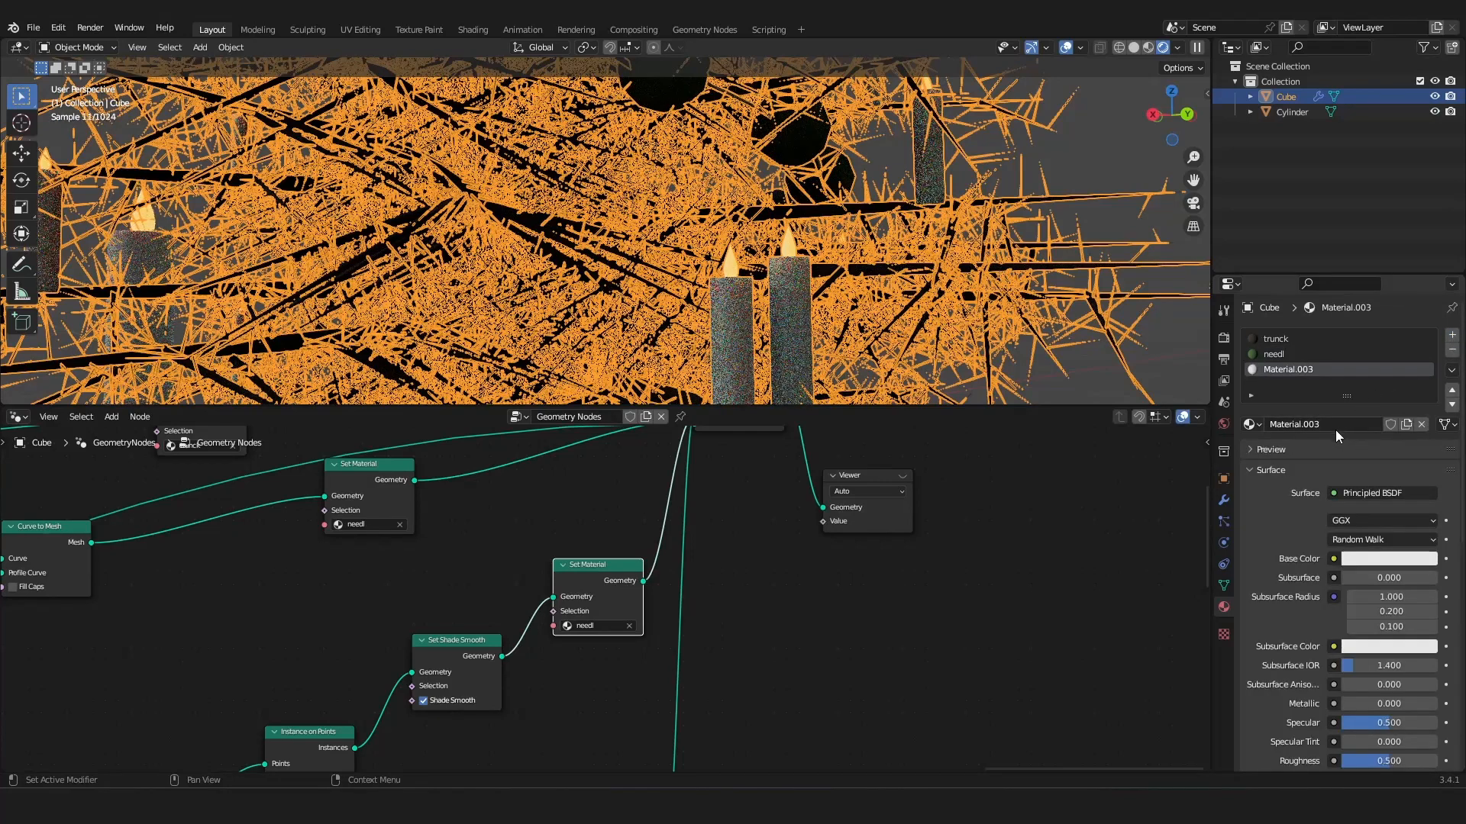
{"action": "double_click", "coordinate": [1336, 425]}
{"action": "type", "text": "b"}
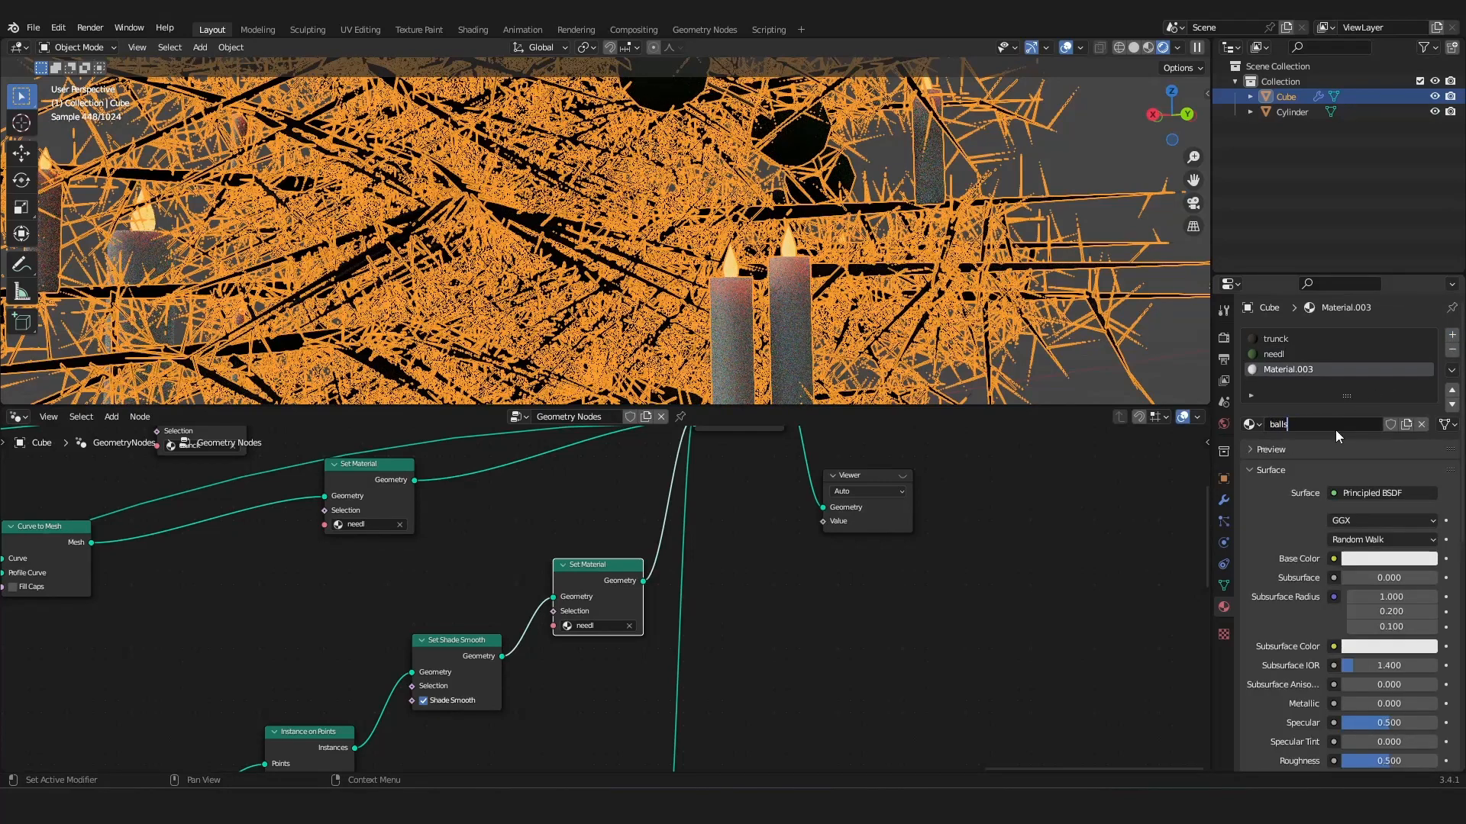
{"action": "type", "text": "alls"}
{"action": "key", "text": "Return"}
{"action": "left_click", "coordinate": [605, 625]}
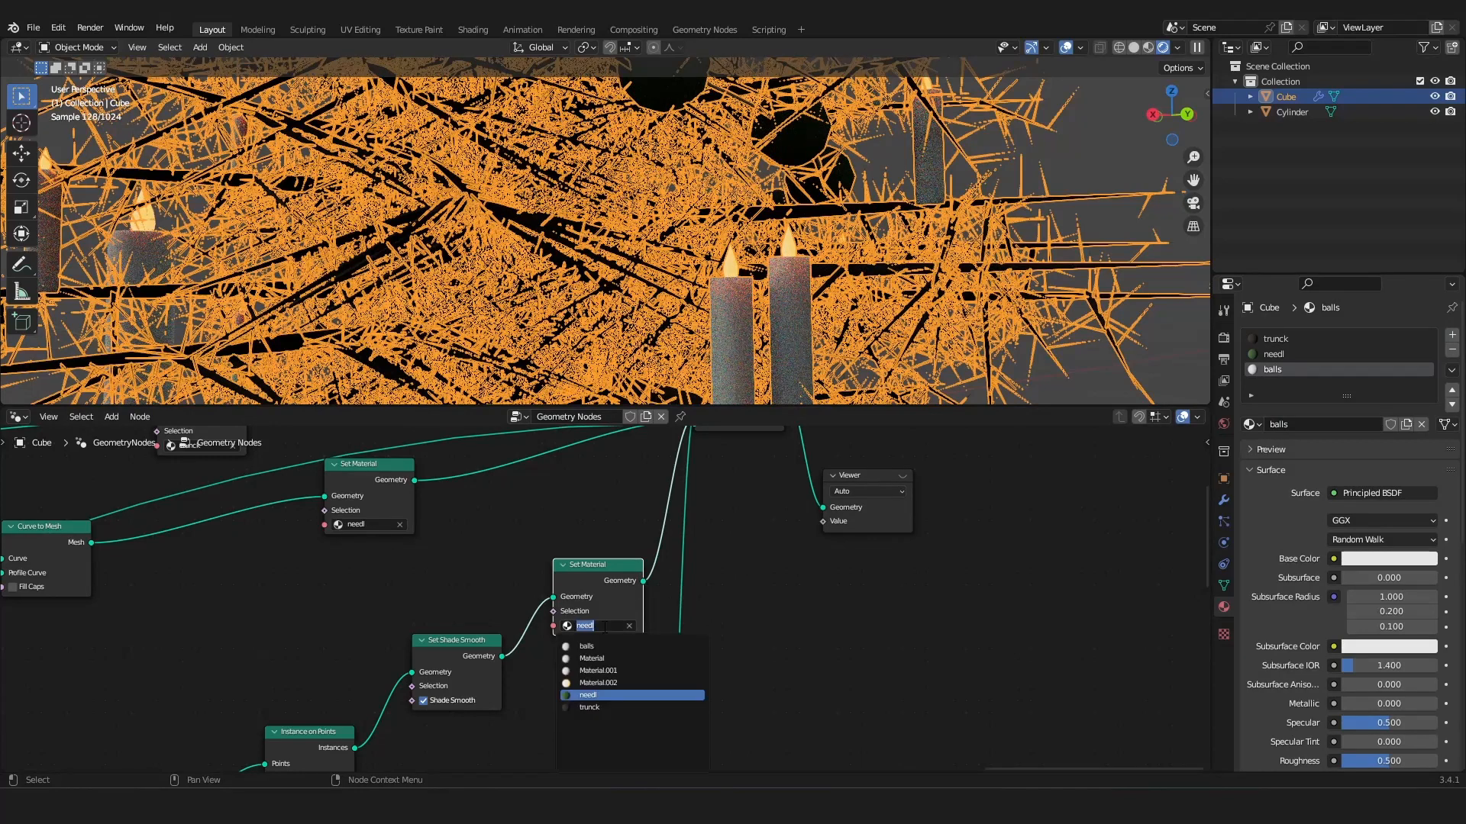
{"action": "left_click", "coordinate": [598, 644]}
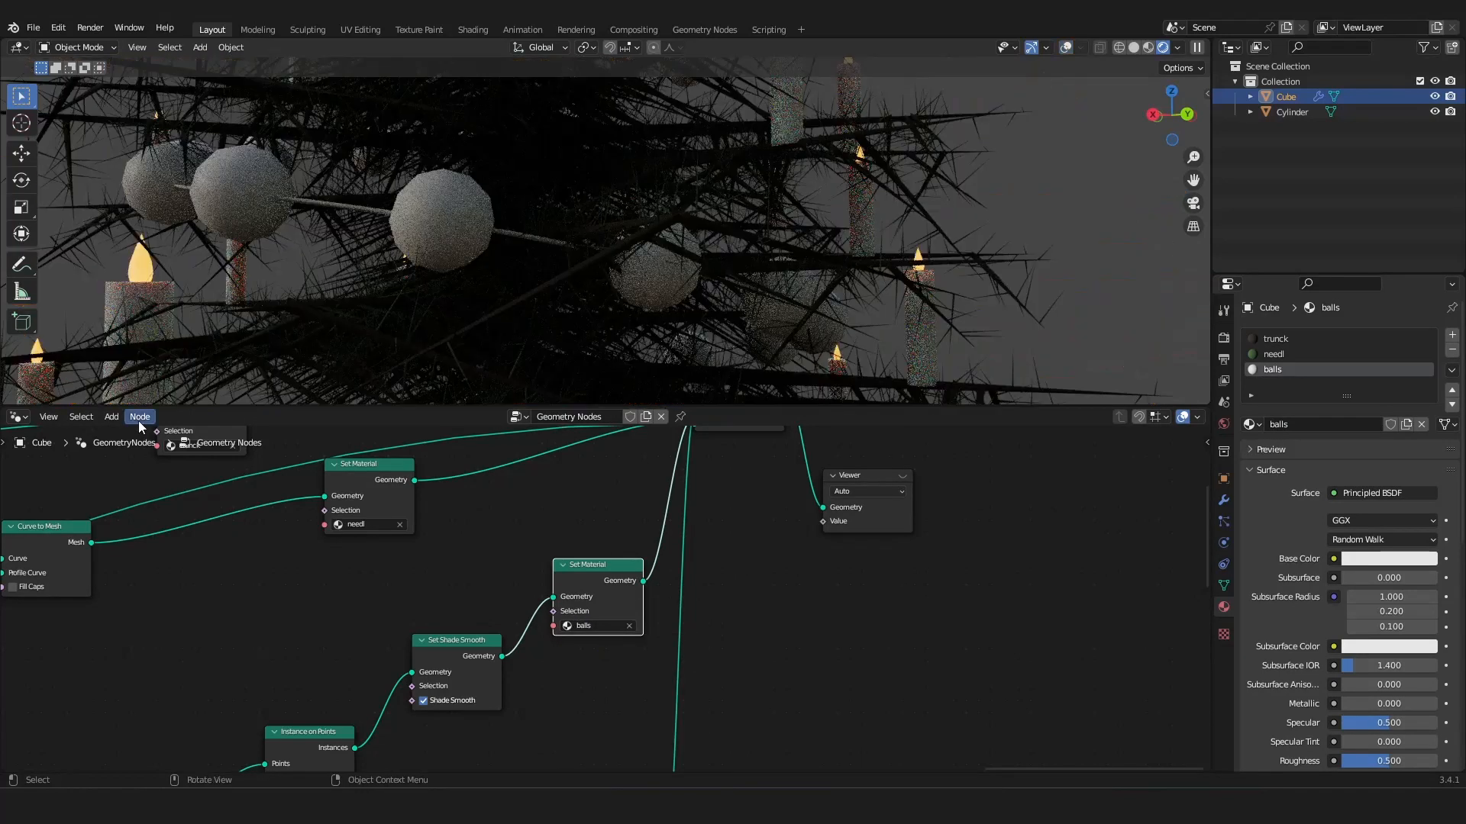
Open the balls material in the Shader Editor and set its Emission color to white.
{"action": "key", "text": "shift+F3"}
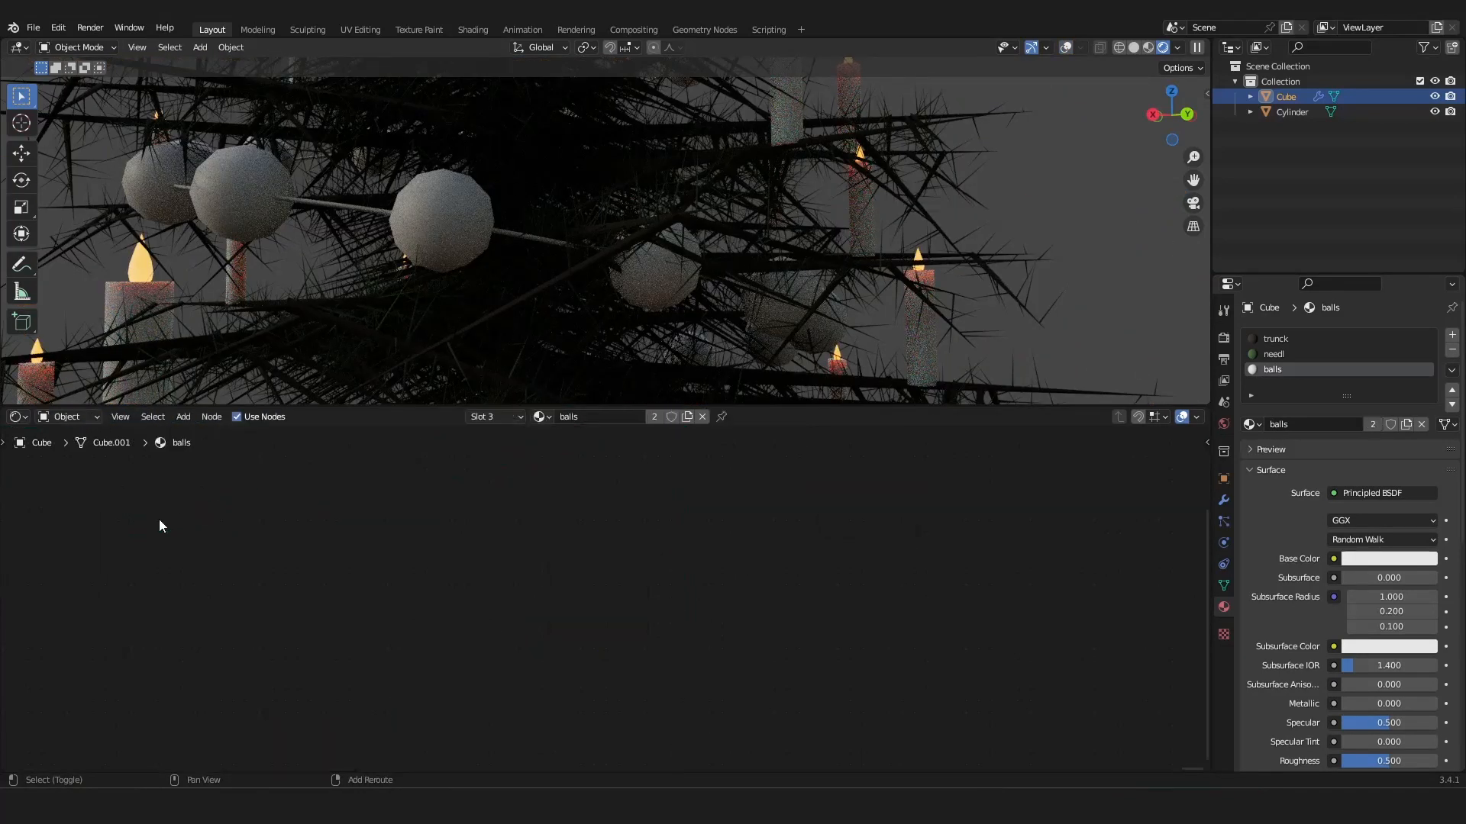
{"action": "key", "text": "Home"}
{"action": "left_click", "coordinate": [740, 602]}
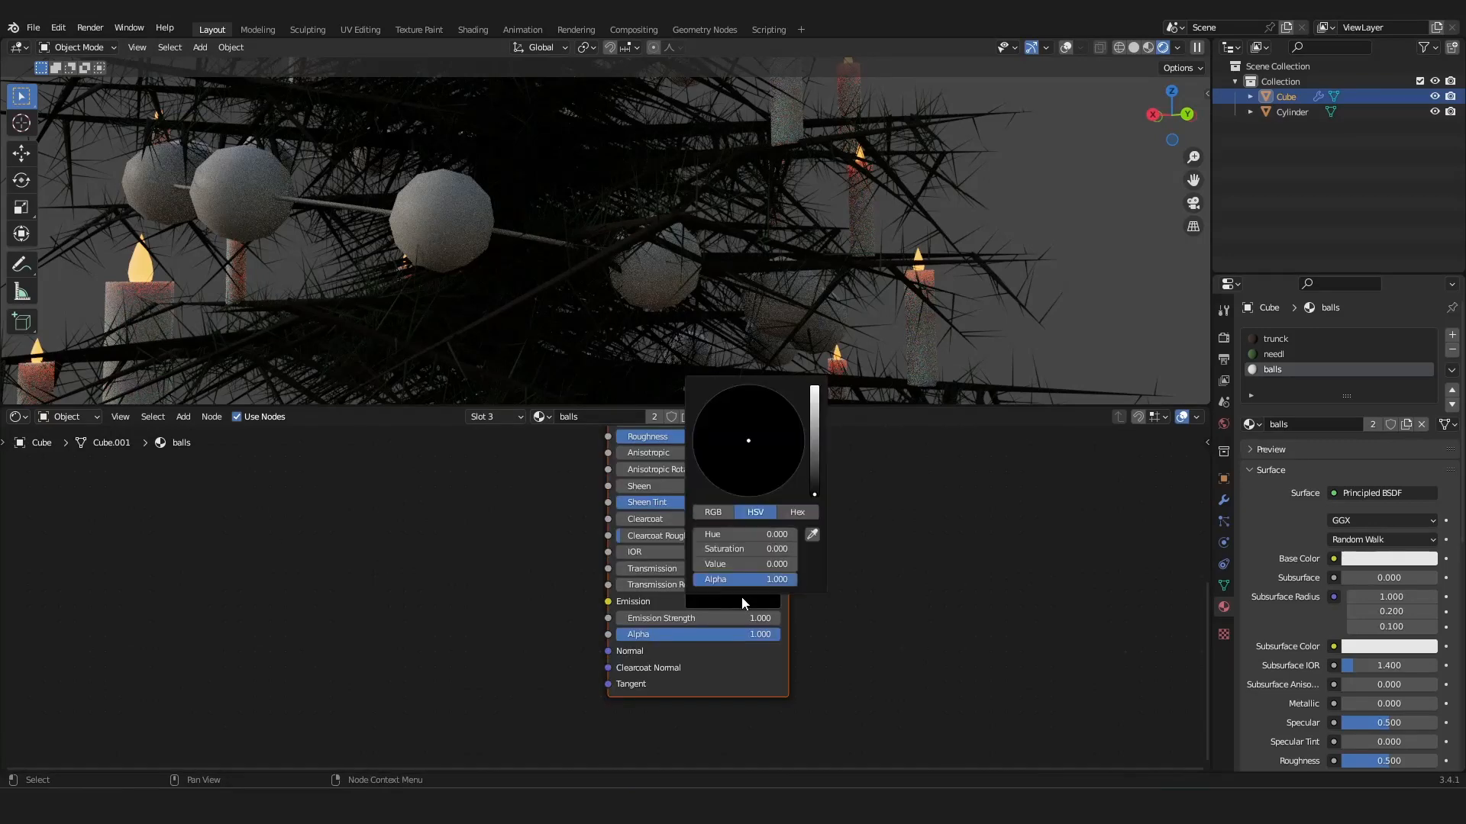
{"action": "left_click_drag", "start_coordinate": [815, 494], "coordinate": [814, 386]}
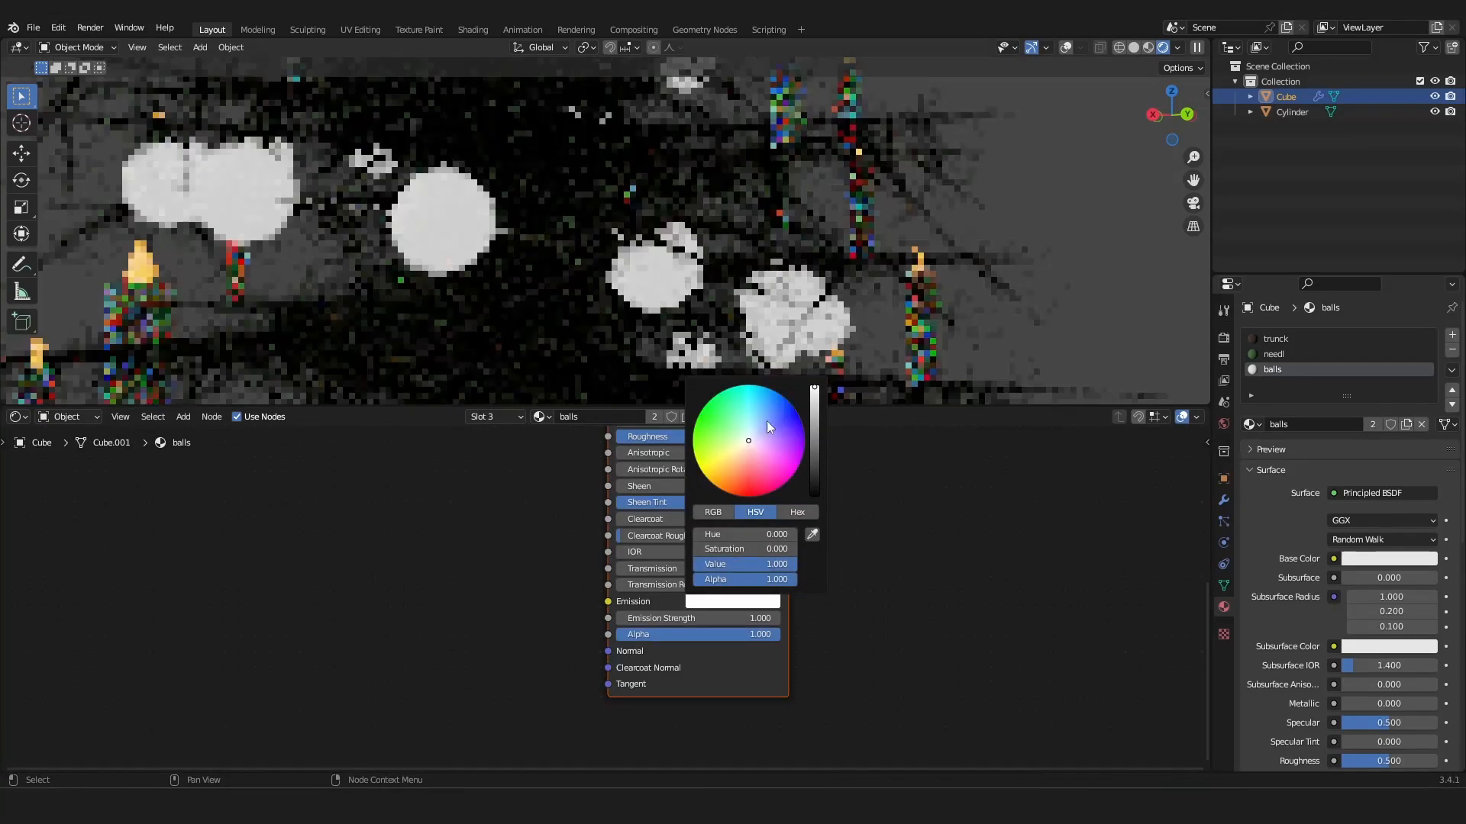
Add a Layer Weight node to the balls material, placing it before the Principled BSDF.
{"action": "scroll", "coordinate": [546, 538], "scroll_direction": "down", "scroll_amount": 4}
{"action": "middle_click_drag", "start_coordinate": [547, 538], "coordinate": [579, 553]}
{"action": "scroll", "coordinate": [580, 554], "scroll_direction": "up", "scroll_amount": 2}
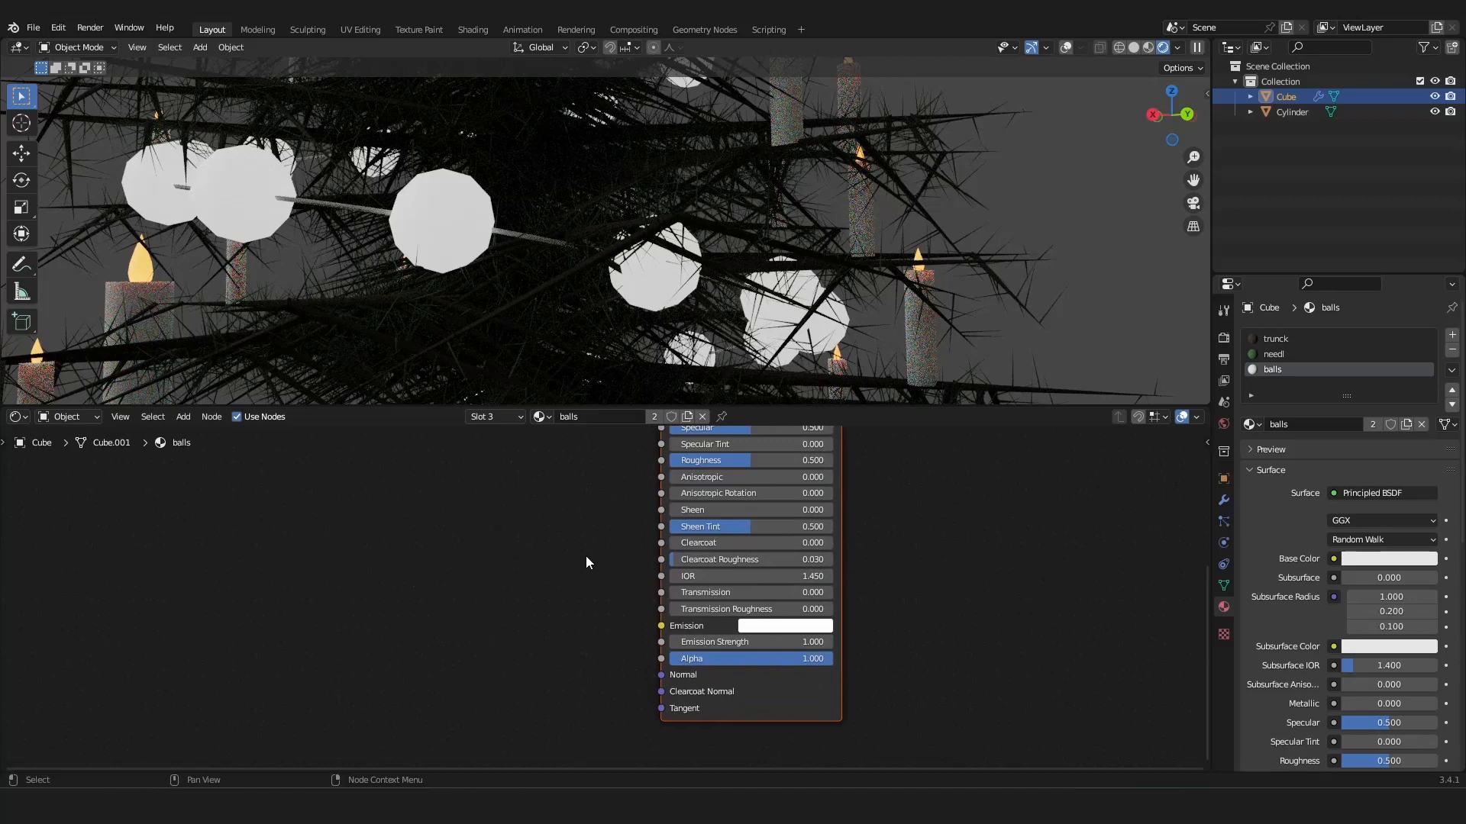
{"action": "key", "text": "shift+a"}
{"action": "left_click", "coordinate": [505, 501]}
{"action": "type", "text": "lay"}
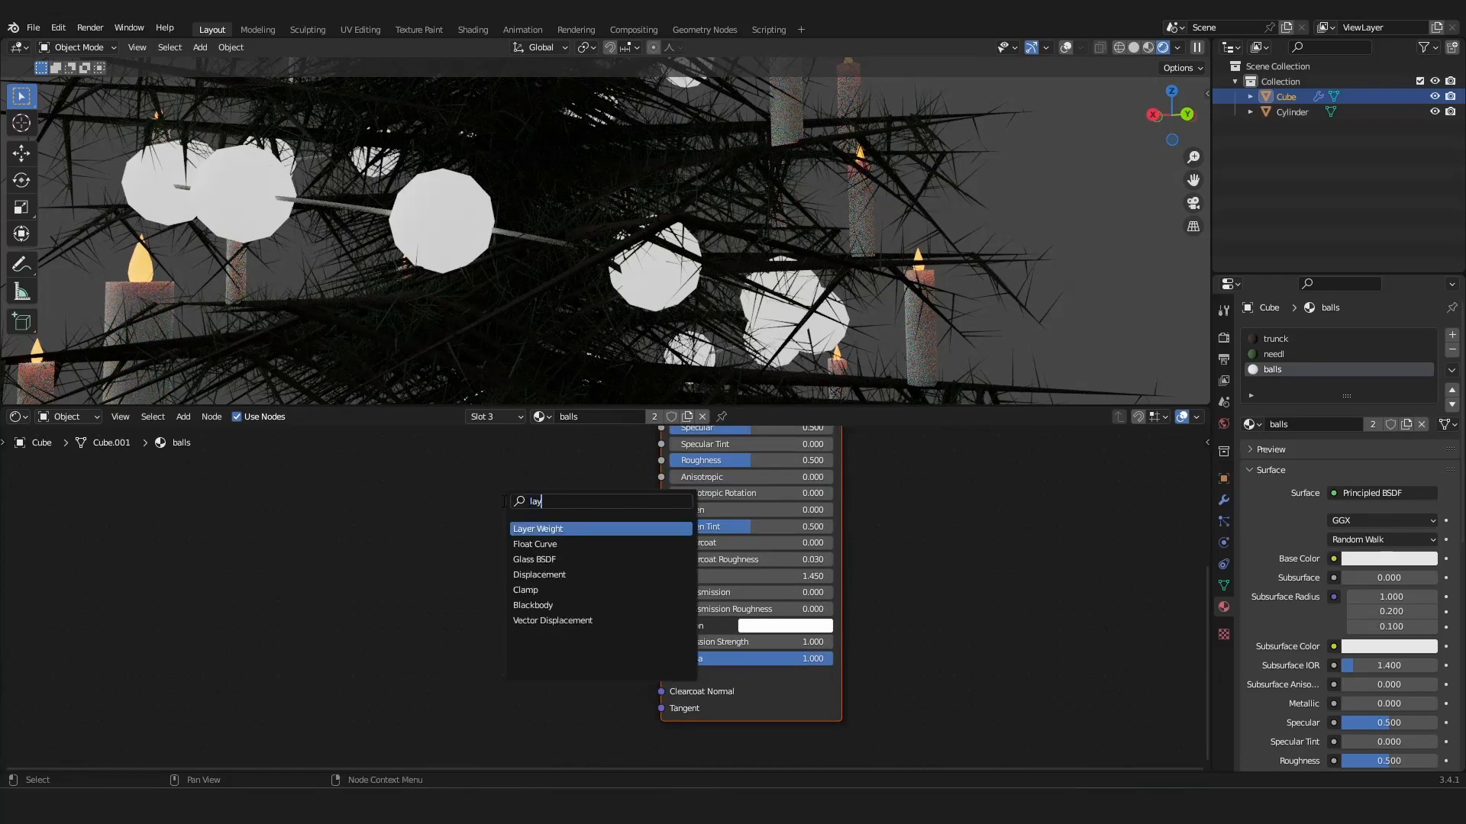
{"action": "key", "text": "Return"}
{"action": "left_click", "coordinate": [382, 568]}
Add a ColorRamp node between the Layer Weight node and the Principled BSDF.
{"action": "key", "text": "shift+a"}
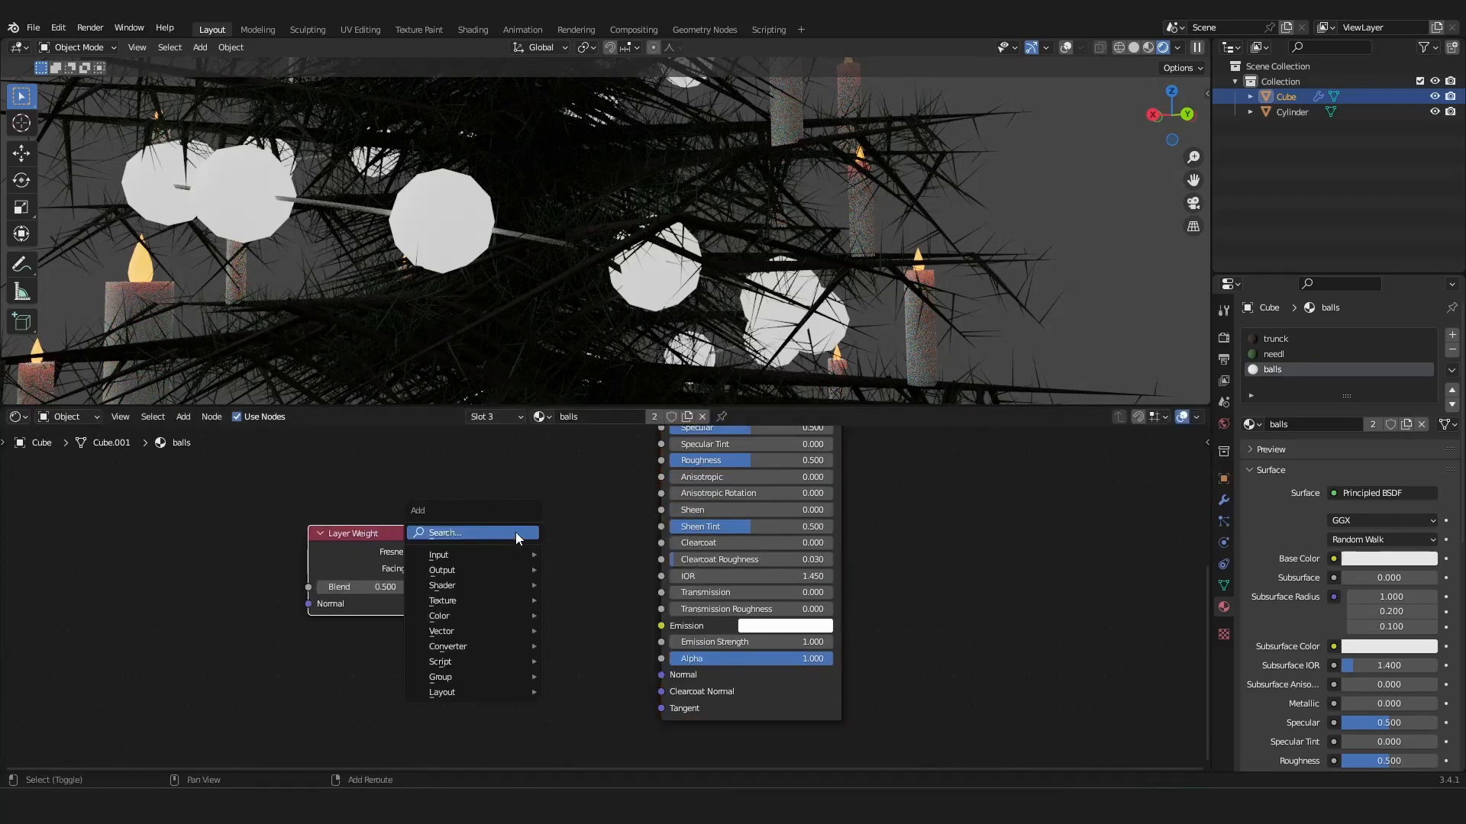
{"action": "left_click", "coordinate": [514, 532]}
{"action": "type", "text": "colo"}
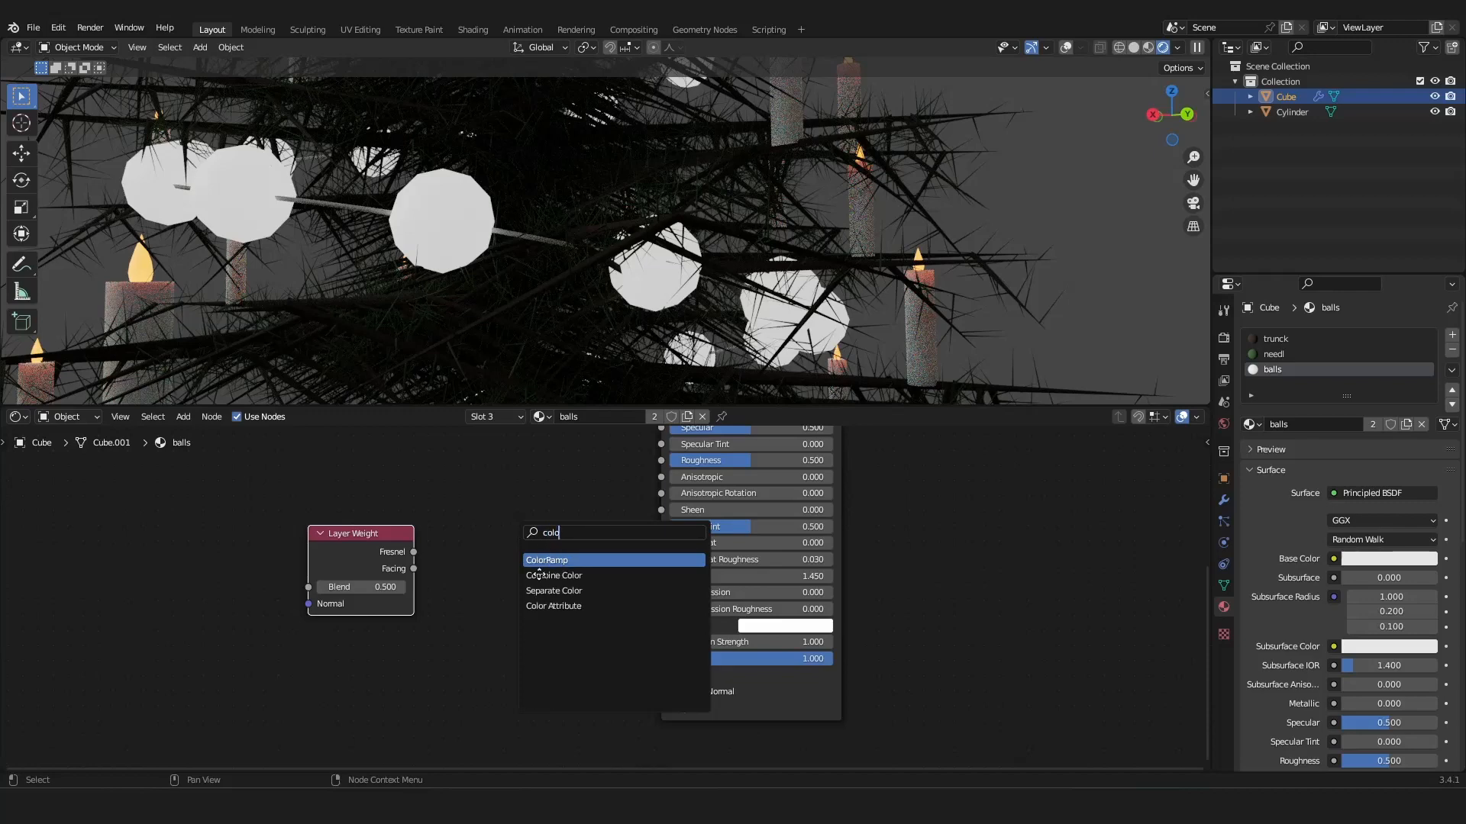
{"action": "key", "text": "Return"}
{"action": "left_click", "coordinate": [504, 622]}
Set the balls' Transmission to 1.000 and link Layer Weight Facing through the ColorRamp into Emission Strength.
{"action": "left_click_drag", "start_coordinate": [680, 594], "coordinate": [829, 594]}
{"action": "left_click_drag", "start_coordinate": [563, 593], "coordinate": [534, 580]}
{"action": "left_click_drag", "start_coordinate": [624, 597], "coordinate": [660, 643]}
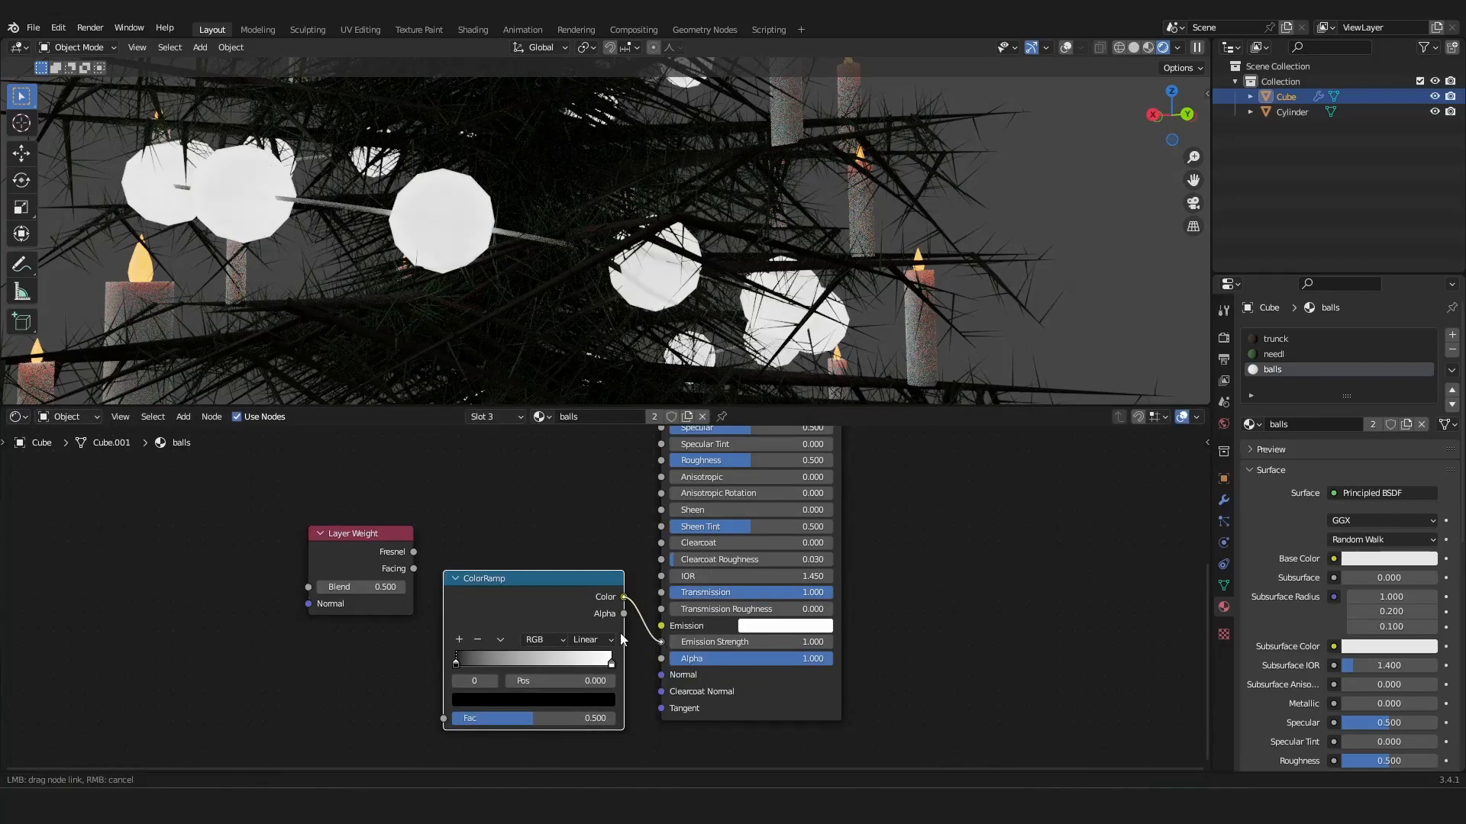
{"action": "left_click_drag", "start_coordinate": [413, 569], "coordinate": [444, 719]}
{"action": "left_click_drag", "start_coordinate": [357, 556], "coordinate": [311, 570]}
Flip the ColorRamp to run from white to black, with the black stop at 0.368 and Ease interpolation.
{"action": "left_click_drag", "start_coordinate": [456, 663], "coordinate": [345, 653]}
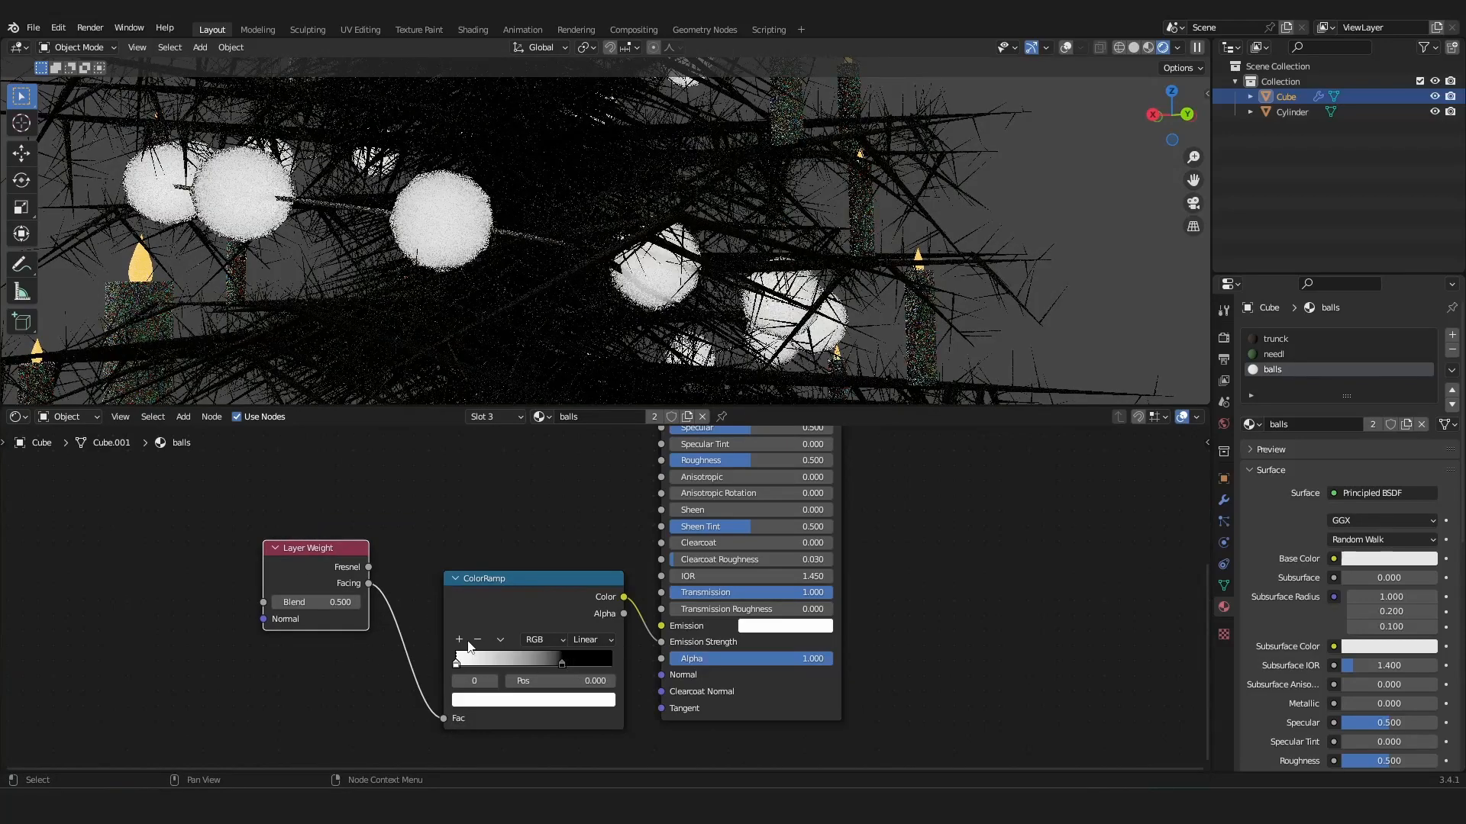
{"action": "left_click_drag", "start_coordinate": [561, 663], "coordinate": [513, 664]}
{"action": "left_click", "coordinate": [591, 641]}
{"action": "left_click", "coordinate": [589, 654]}
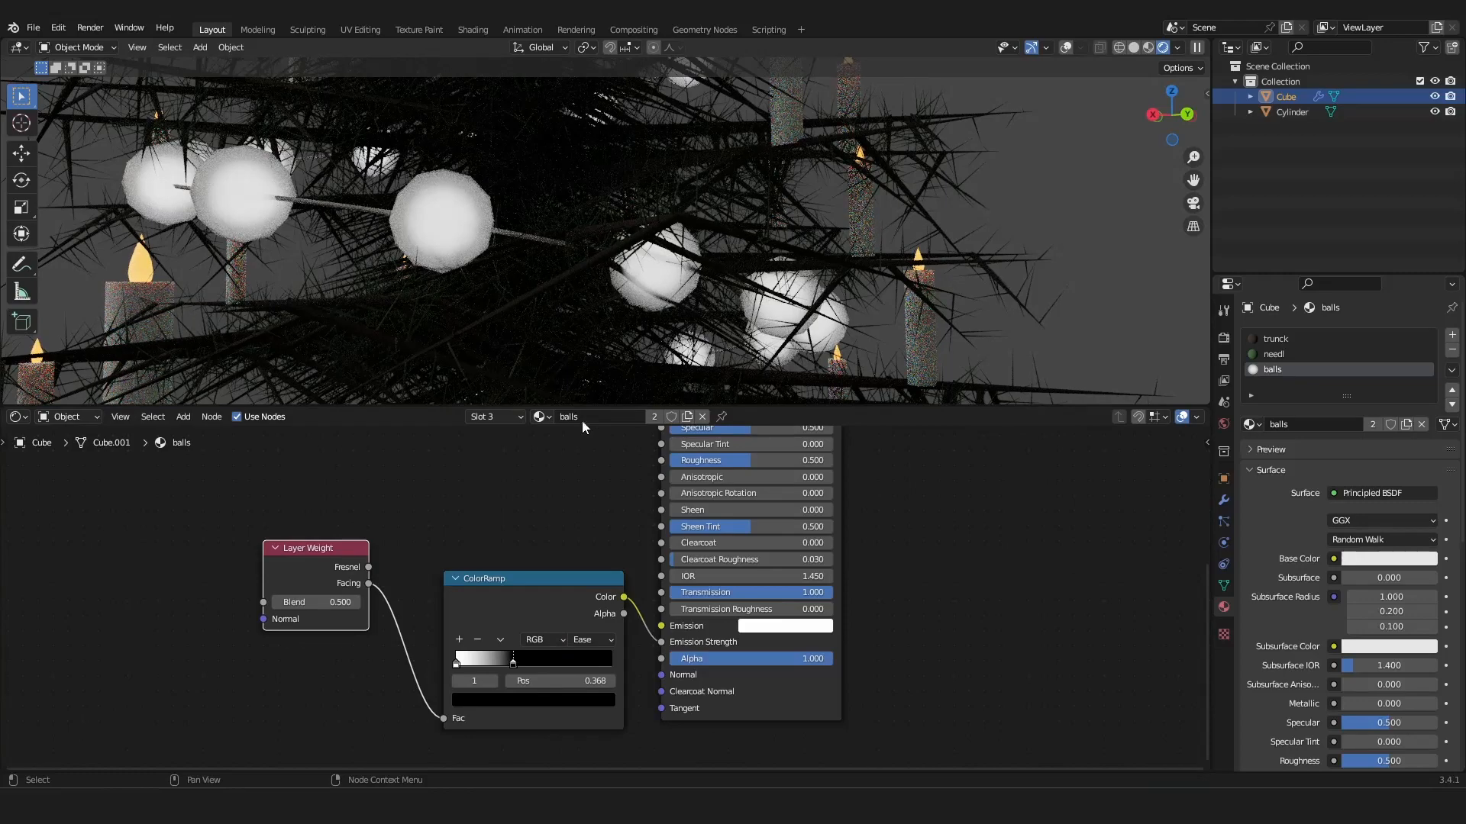
Add an Object Info node to the balls material, placing it above the Layer Weight node.
{"action": "scroll", "coordinate": [533, 534], "scroll_direction": "down", "scroll_amount": 3}
{"action": "scroll", "coordinate": [561, 227], "scroll_direction": "down", "scroll_amount": 8}
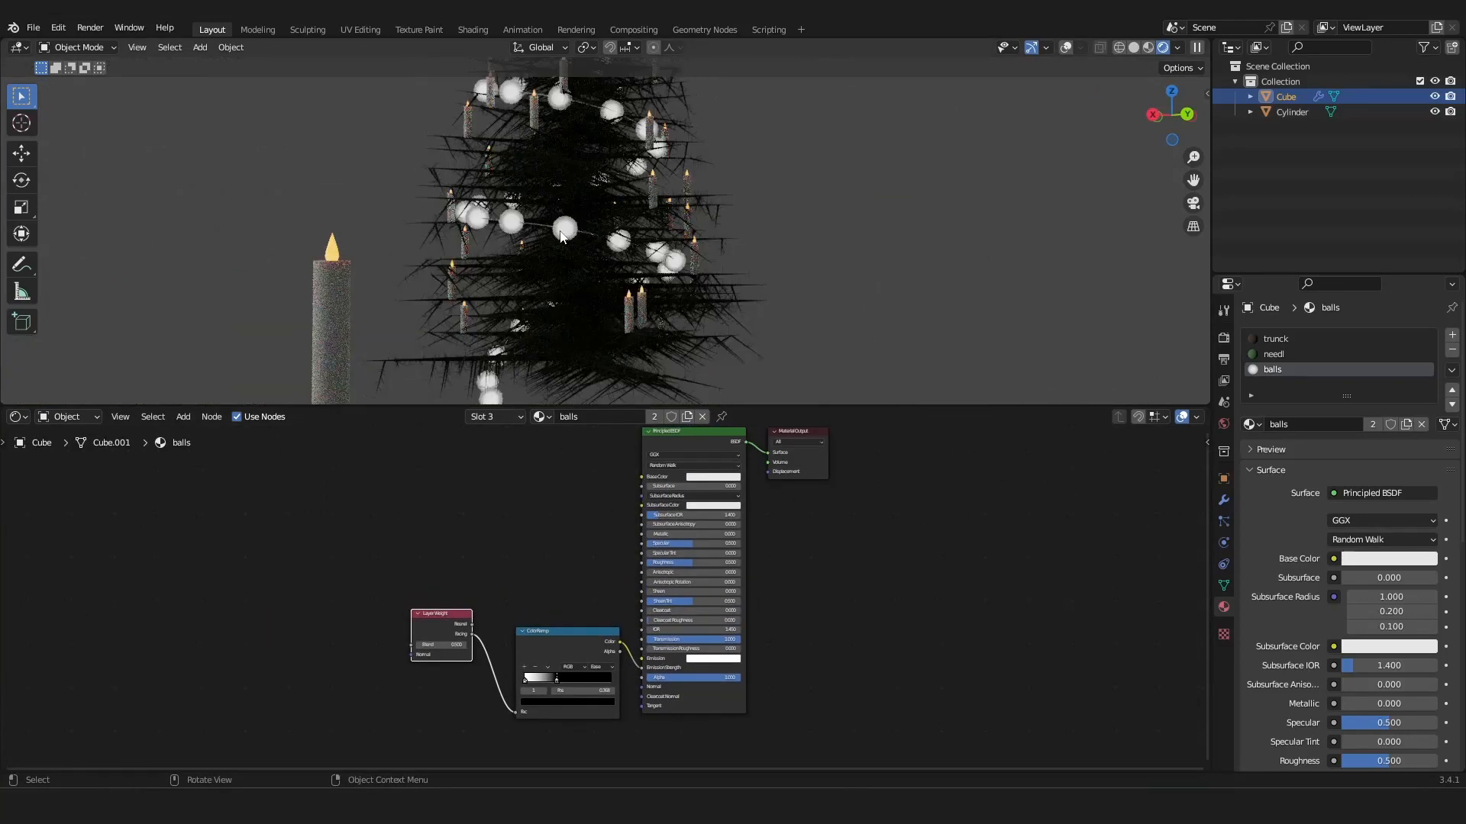
{"action": "scroll", "coordinate": [561, 231], "scroll_direction": "up", "scroll_amount": 8}
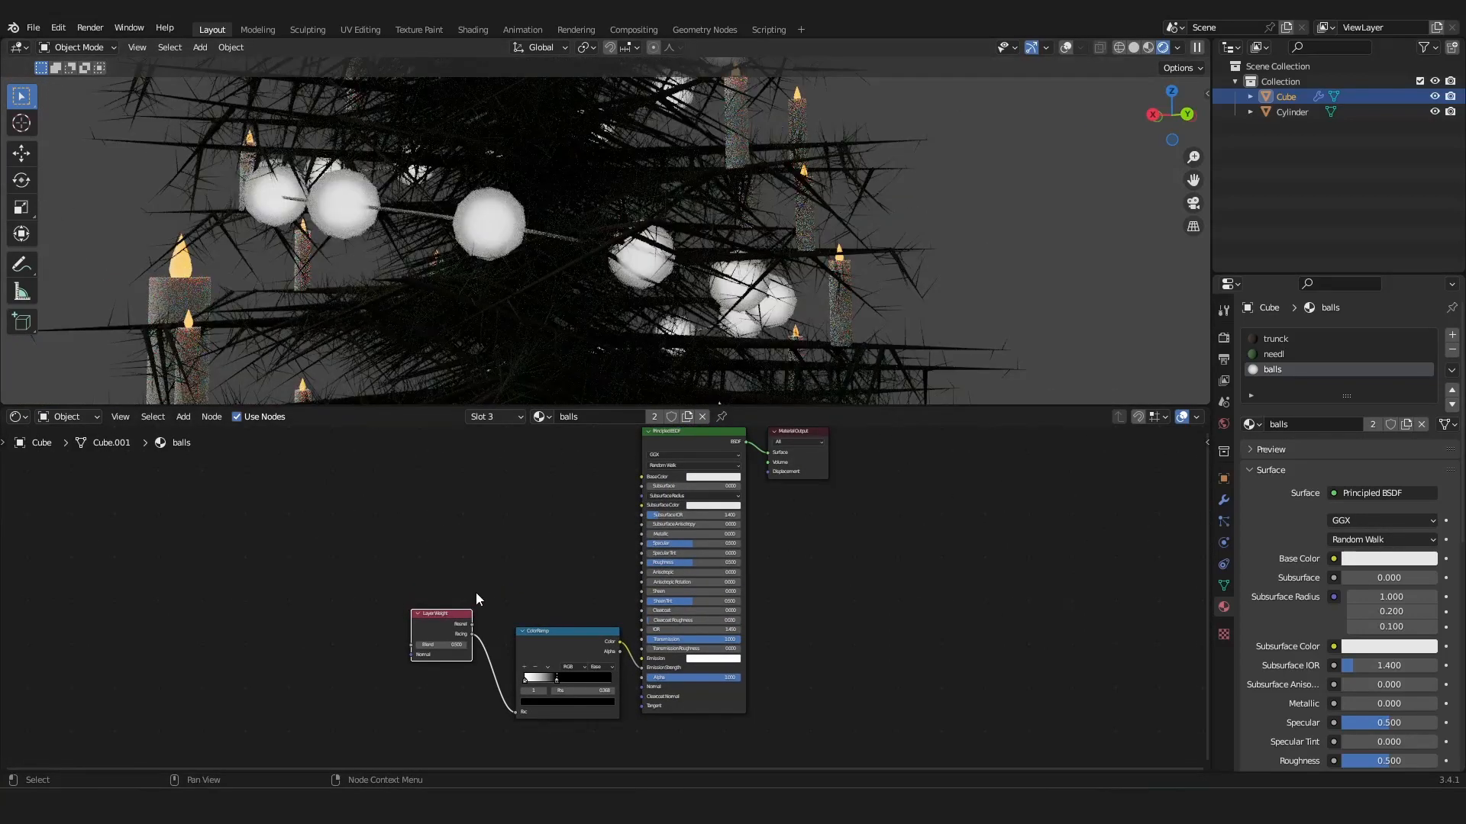
{"action": "scroll", "coordinate": [455, 579], "scroll_direction": "up", "scroll_amount": 3}
{"action": "key", "text": "shift+a"}
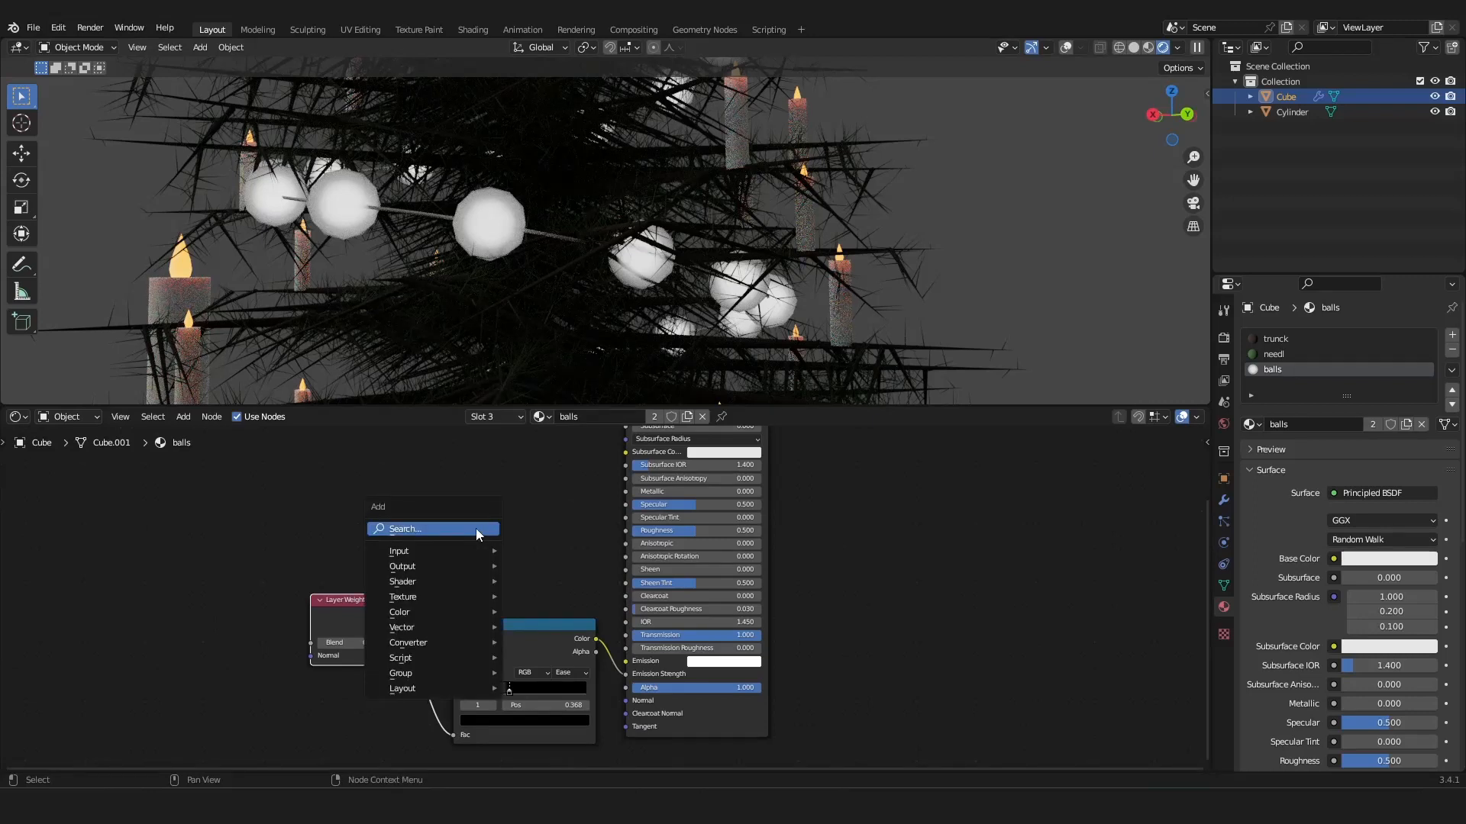
{"action": "left_click", "coordinate": [475, 528]}
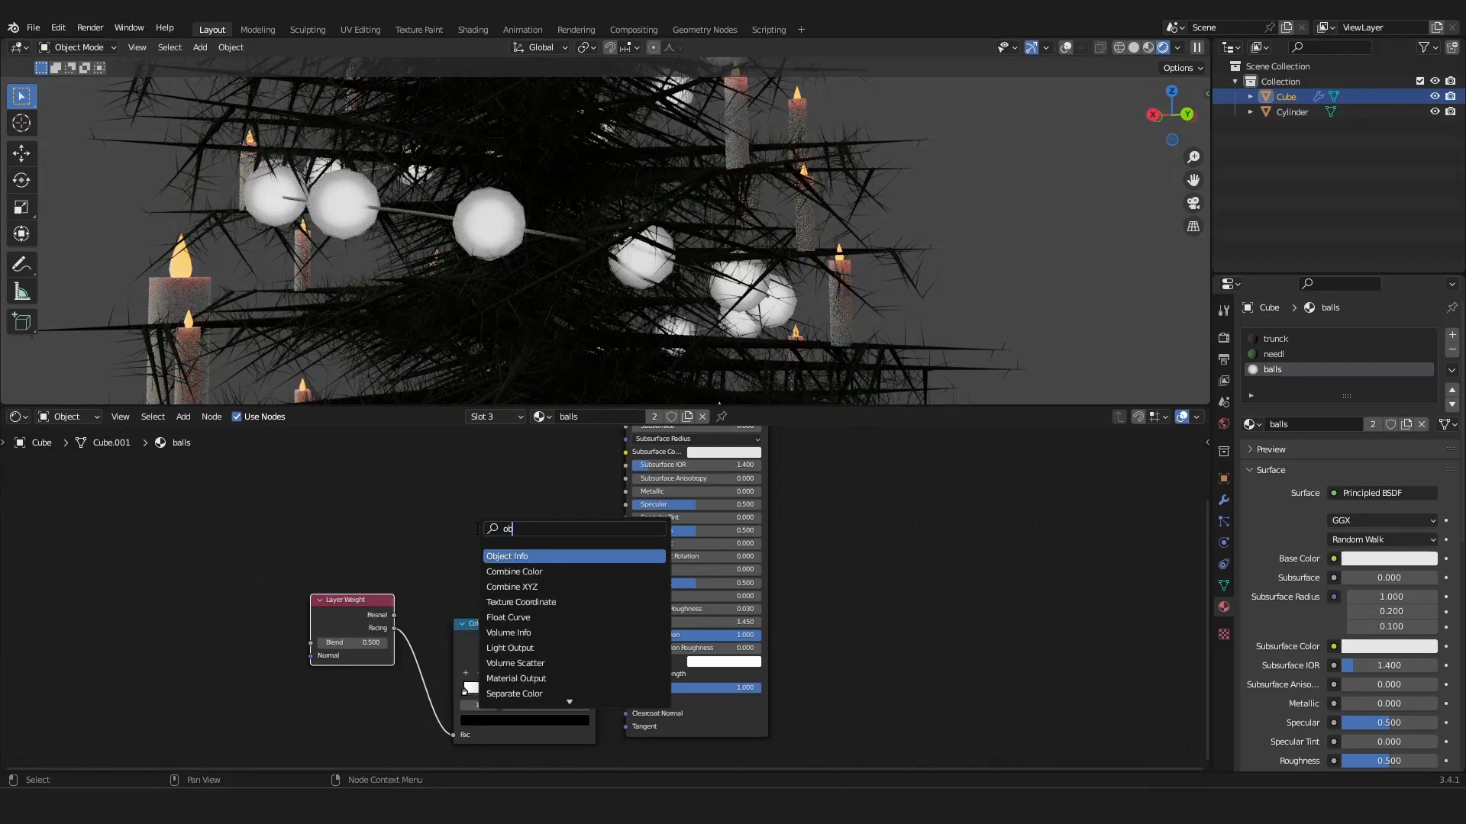
{"action": "left_click", "coordinate": [497, 556]}
{"action": "left_click", "coordinate": [350, 529]}
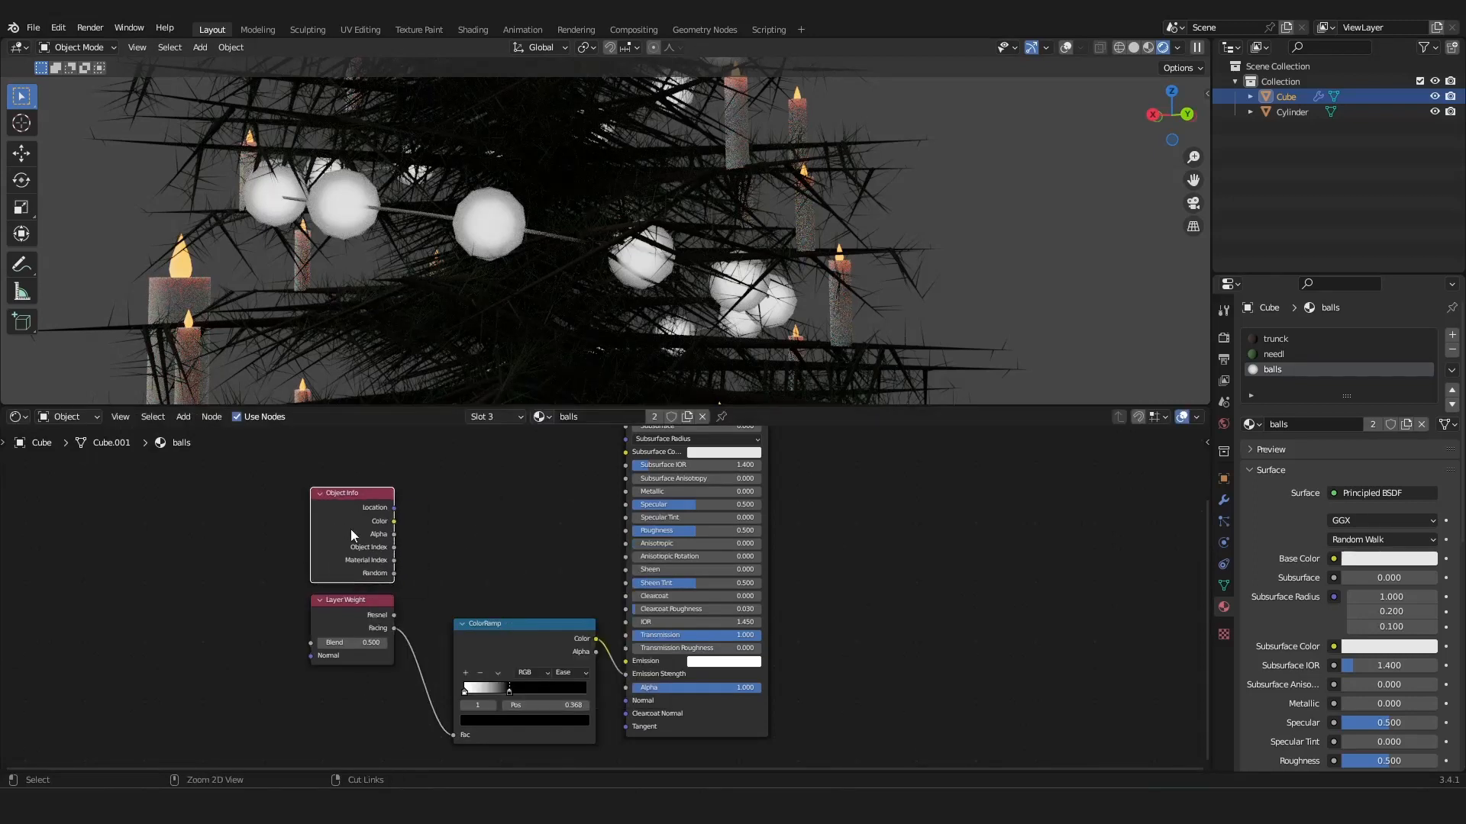
Add a second ColorRamp above the existing one and link Object Info Random through it into the Principled BSDF's Emission.
{"action": "key", "text": "shift+a"}
{"action": "type", "text": "colo"}
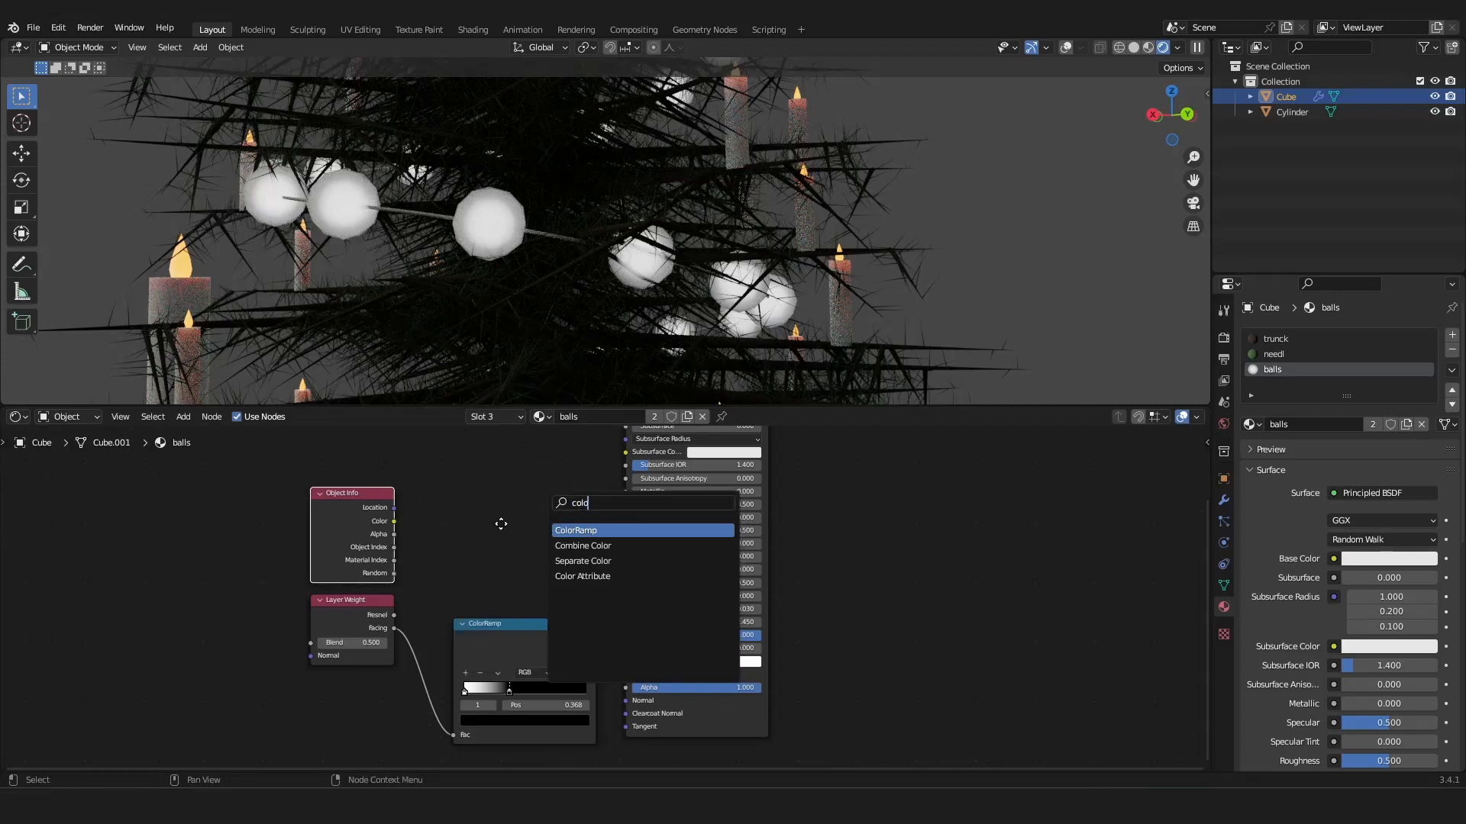
{"action": "key", "text": "Return"}
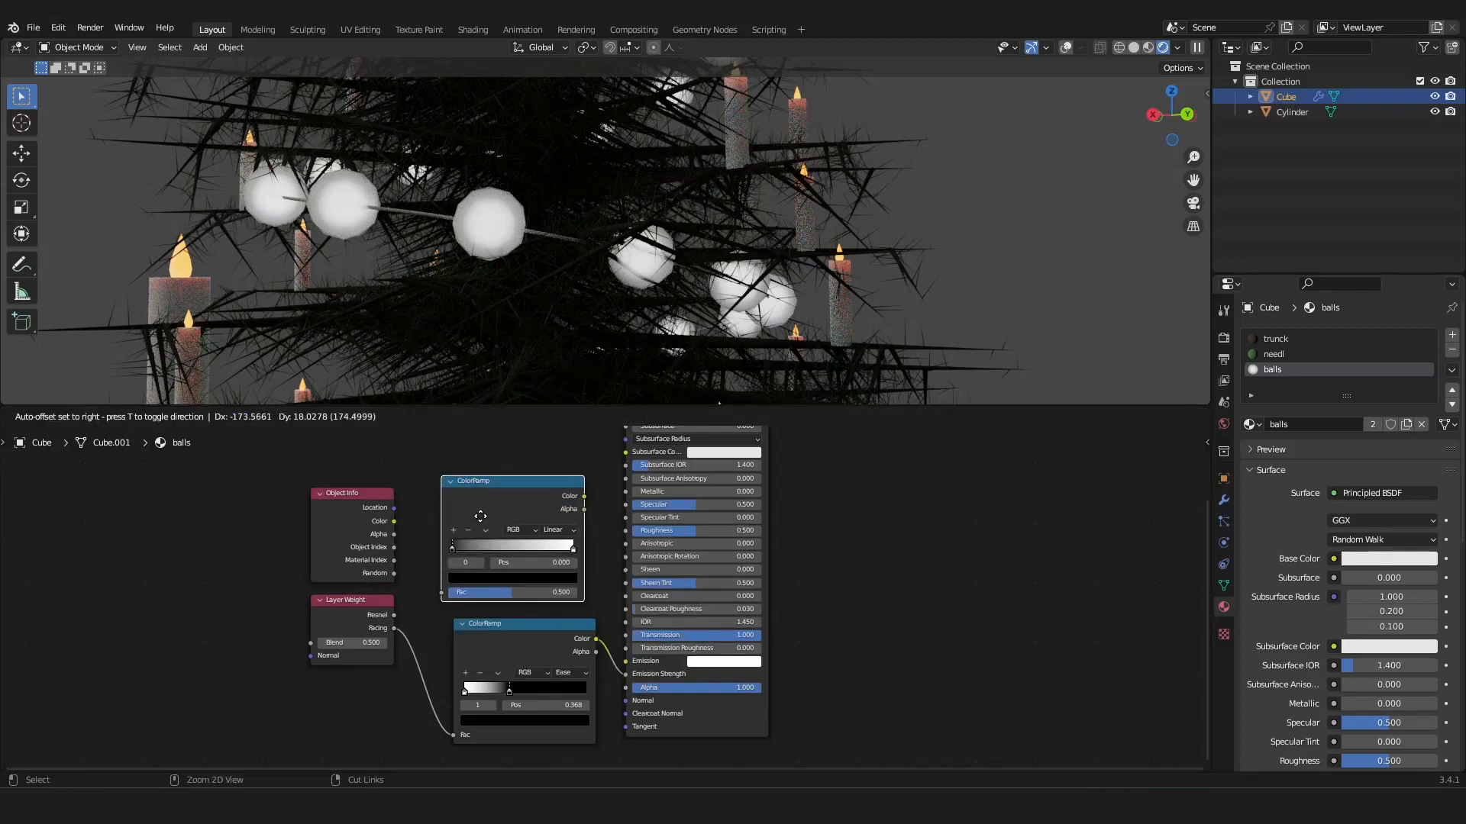
{"action": "left_click", "coordinate": [501, 526]}
{"action": "left_click_drag", "start_coordinate": [394, 573], "coordinate": [456, 601]}
{"action": "left_click_drag", "start_coordinate": [583, 496], "coordinate": [626, 663]}
Color the new ColorRamp from blue (hue 0.559) to orange (hue 0.023), with a purple middle stop at 0.500.
{"action": "scroll", "coordinate": [550, 571], "scroll_direction": "up", "scroll_amount": 3}
{"action": "left_click", "coordinate": [523, 574]}
{"action": "mouse_move", "coordinate": [536, 443]}
{"action": "left_mouse_down"}
{"action": "mouse_move", "coordinate": [536, 357]}
{"action": "mouse_move", "coordinate": [480, 359]}
{"action": "left_mouse_up"}
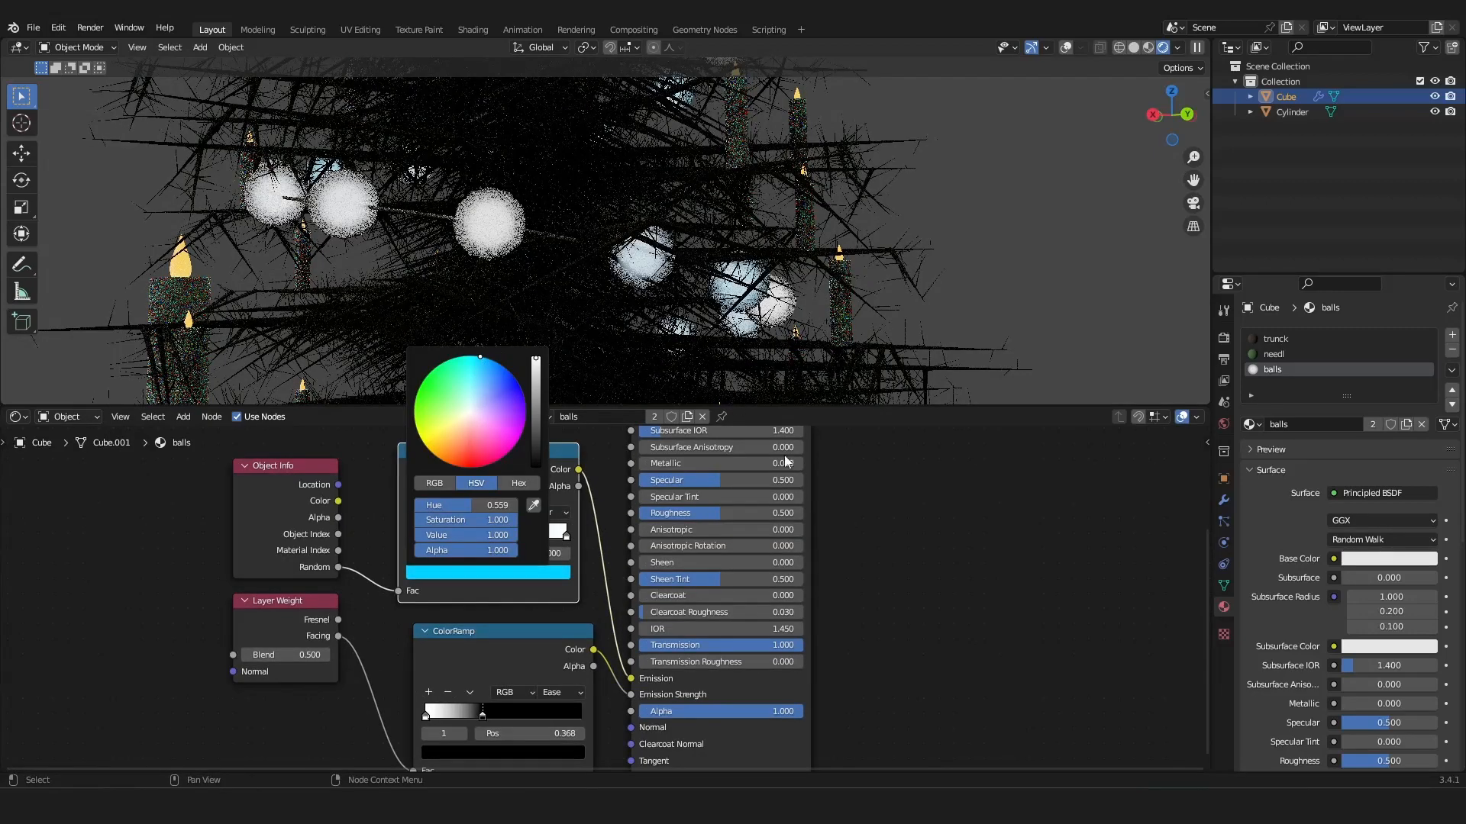
{"action": "left_click", "coordinate": [565, 537]}
{"action": "left_click", "coordinate": [515, 574]}
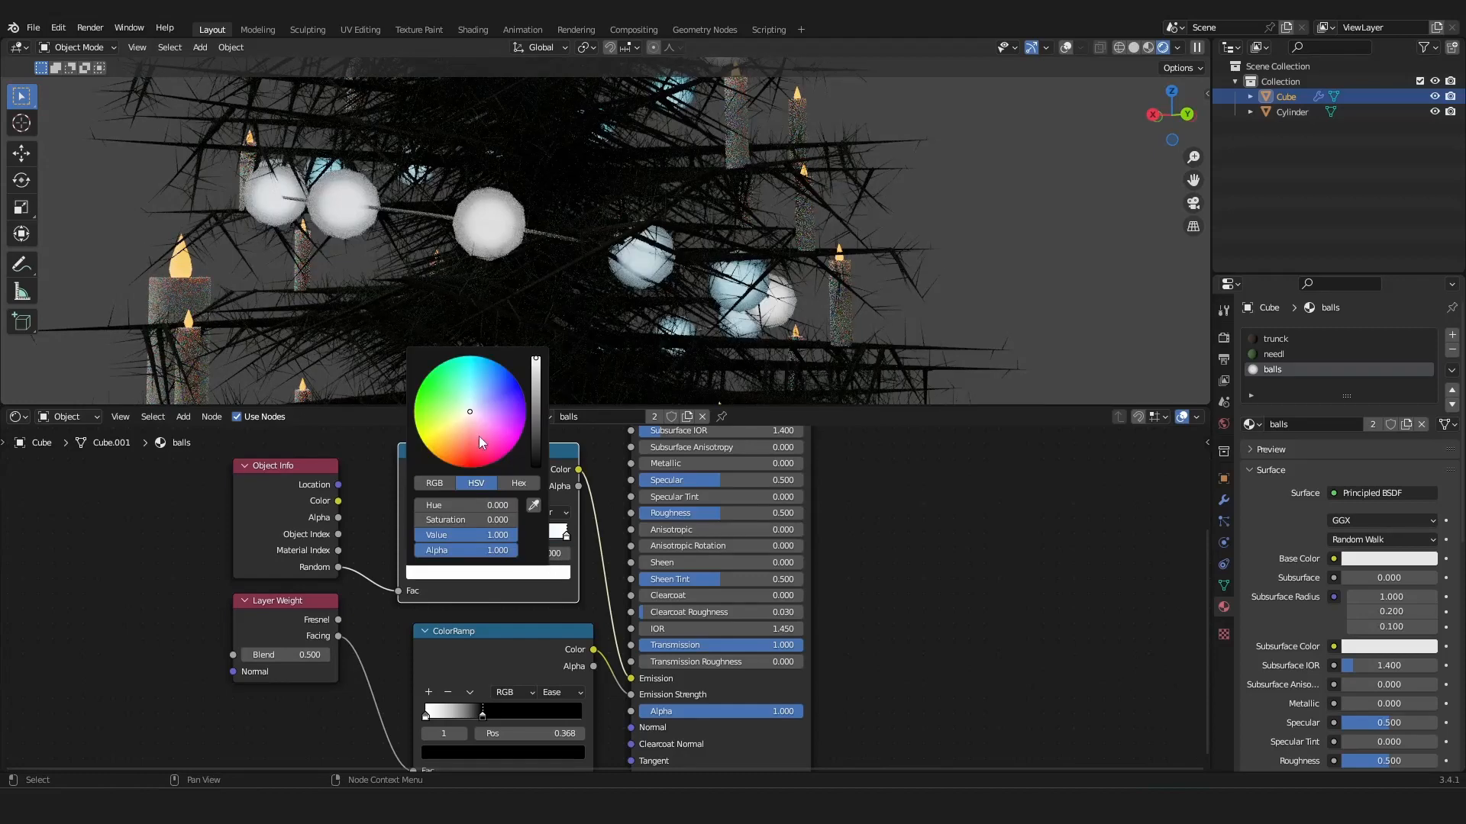
{"action": "left_click_drag", "start_coordinate": [461, 457], "coordinate": [452, 460]}
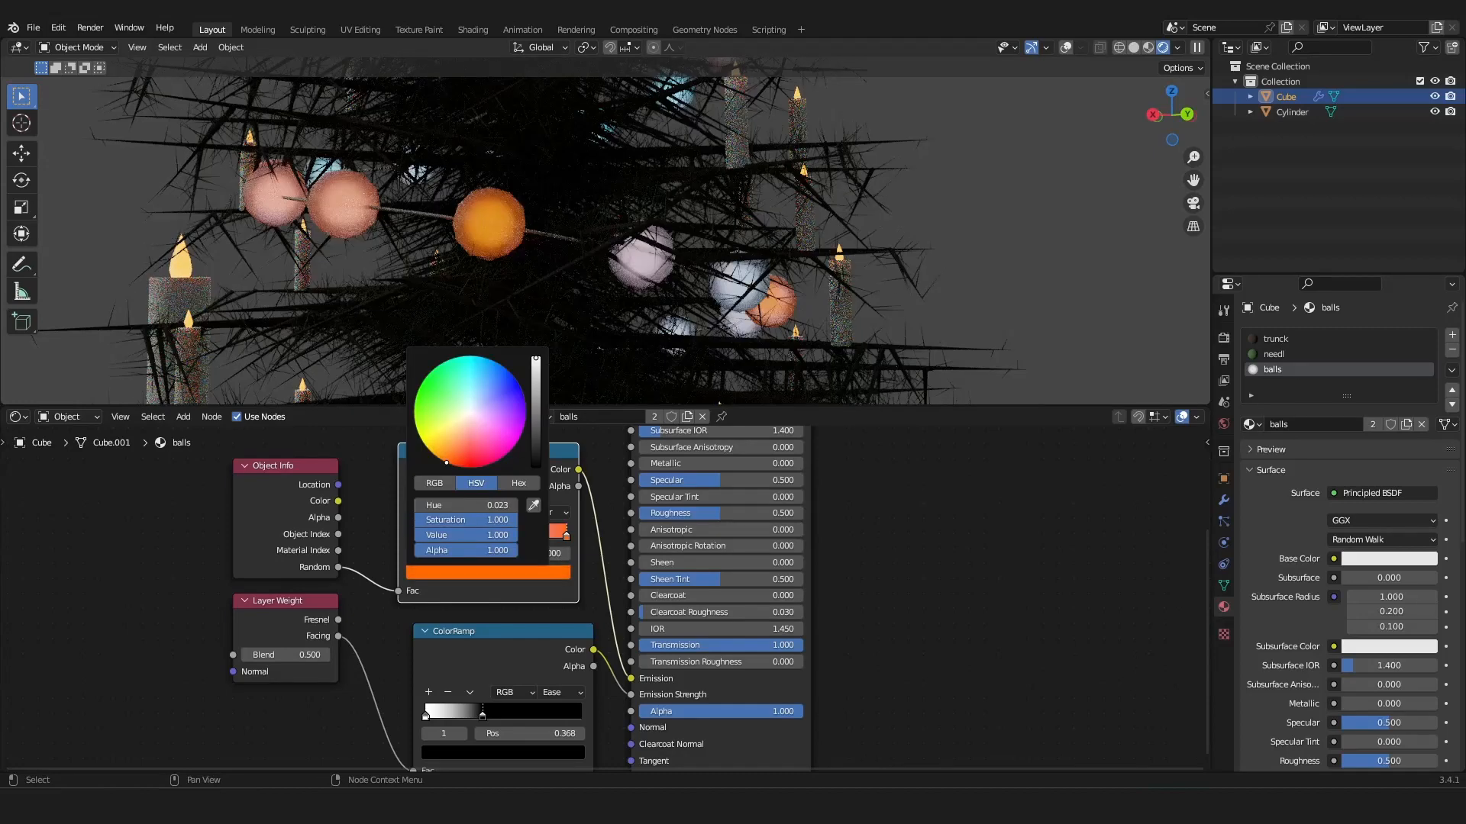
{"action": "left_click", "coordinate": [473, 567]}
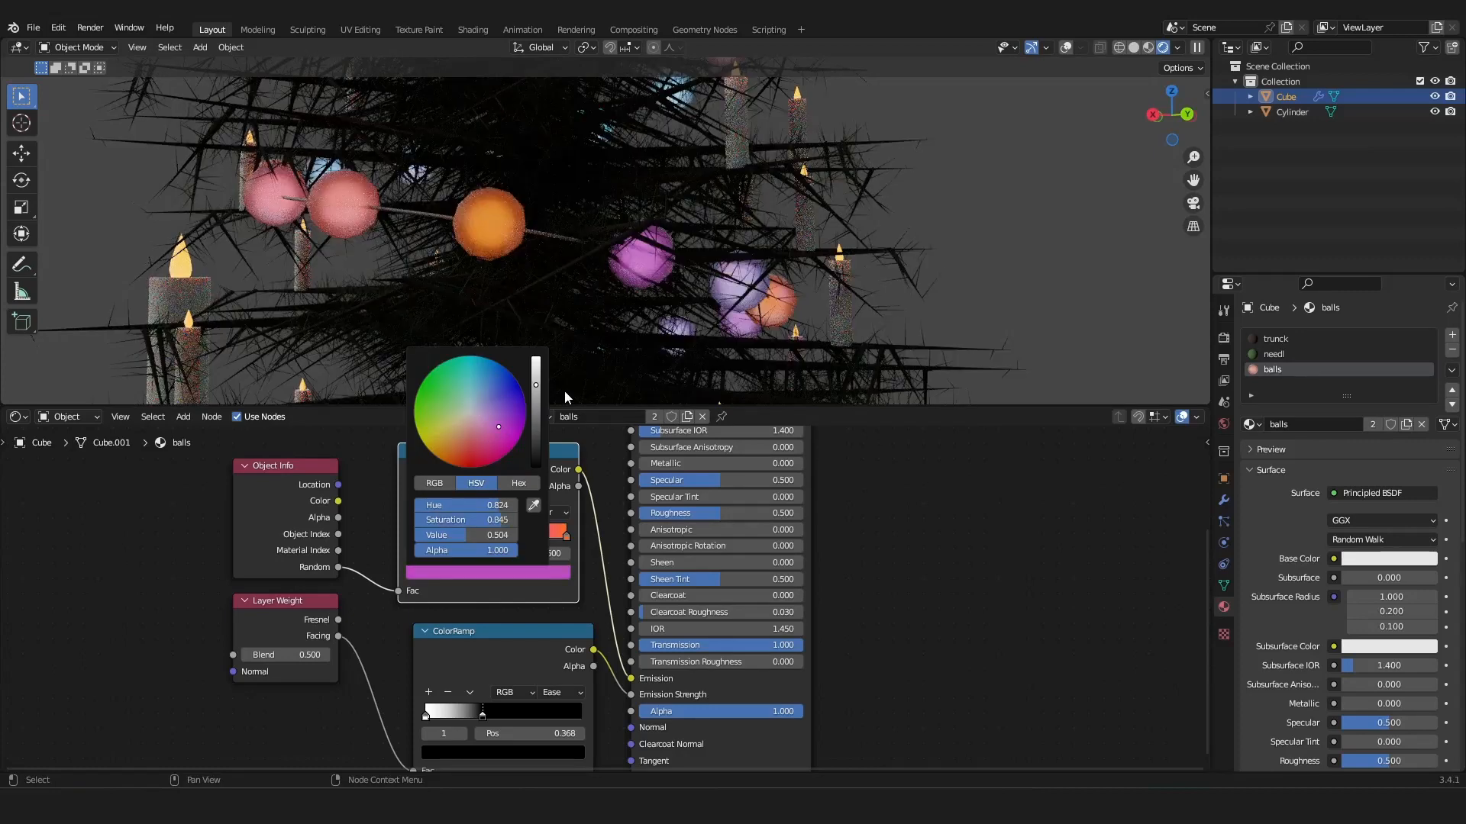
Display the tree's Geometry Nodes in the lower editor and set the needle point distribution's Density to 5000.
{"action": "scroll", "coordinate": [755, 238], "scroll_direction": "down", "scroll_amount": 10}
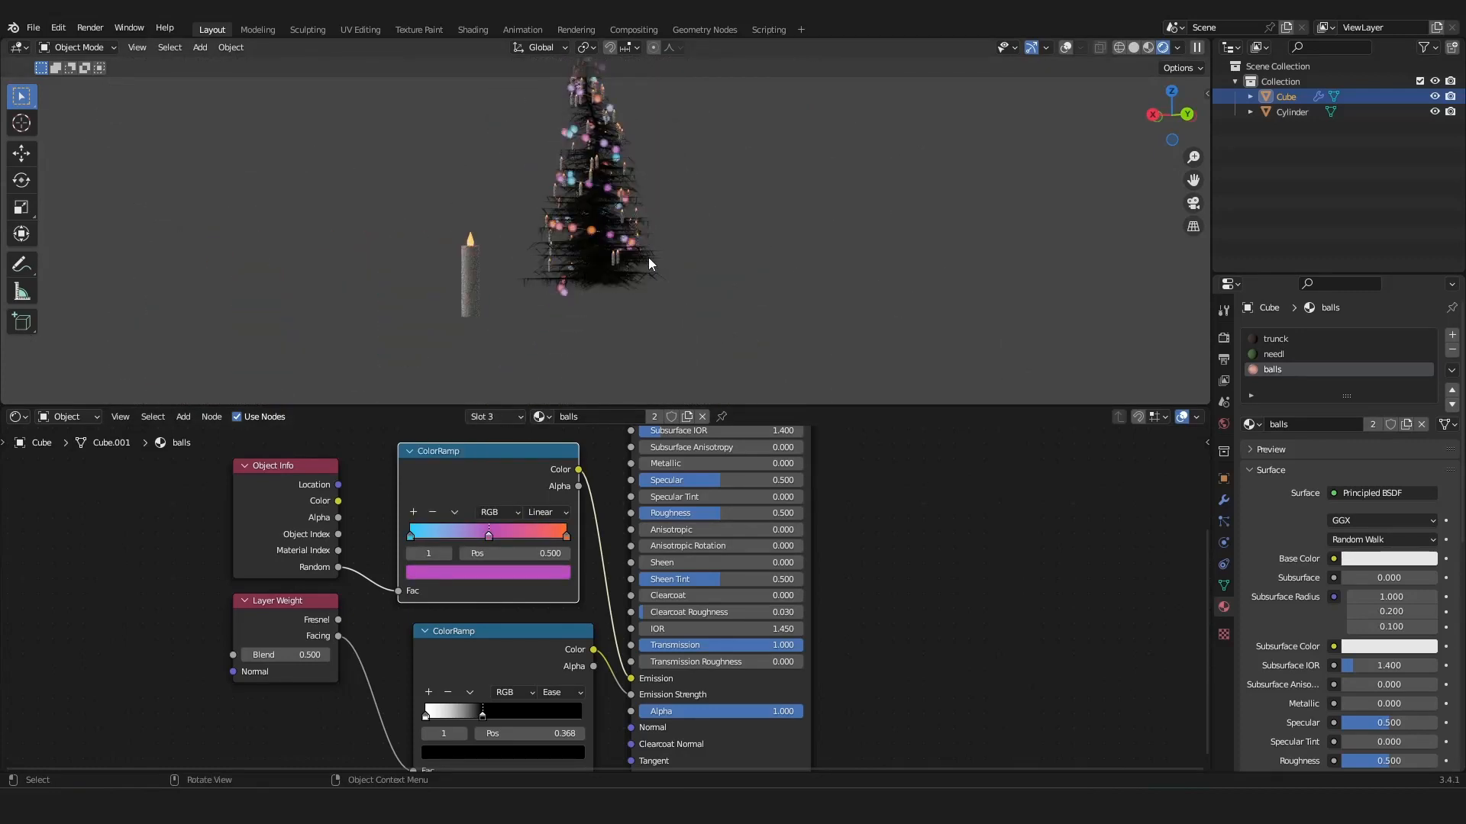
{"action": "scroll", "coordinate": [656, 286], "scroll_direction": "up", "scroll_amount": 8}
{"action": "middle_click_drag", "start_coordinate": [656, 286], "coordinate": [610, 244]}
{"action": "scroll", "coordinate": [610, 244], "scroll_direction": "down", "scroll_amount": 8}
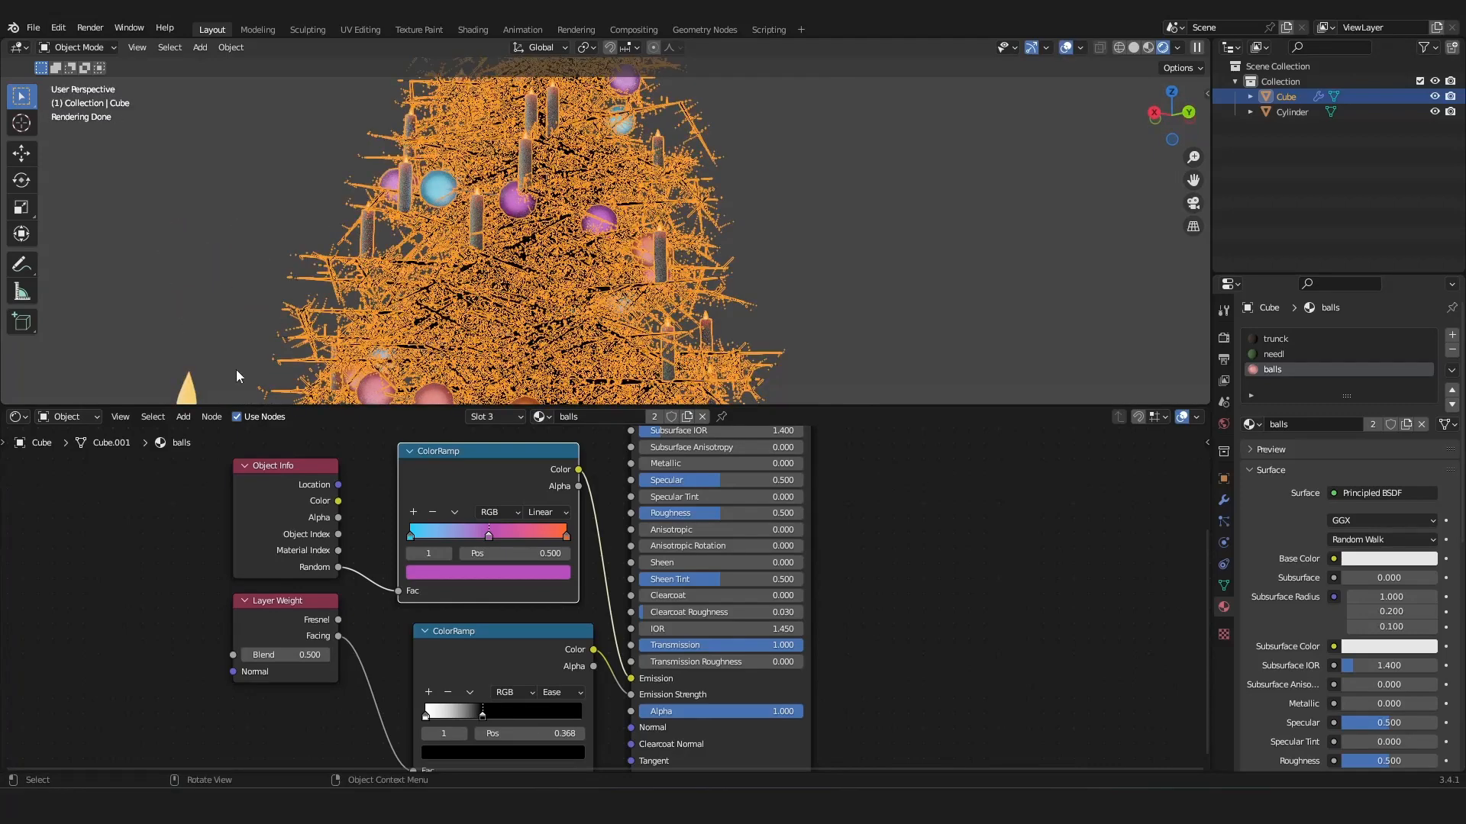
{"action": "left_click", "coordinate": [25, 419]}
{"action": "left_click", "coordinate": [69, 534]}
{"action": "scroll", "coordinate": [498, 564], "scroll_direction": "down", "scroll_amount": 3}
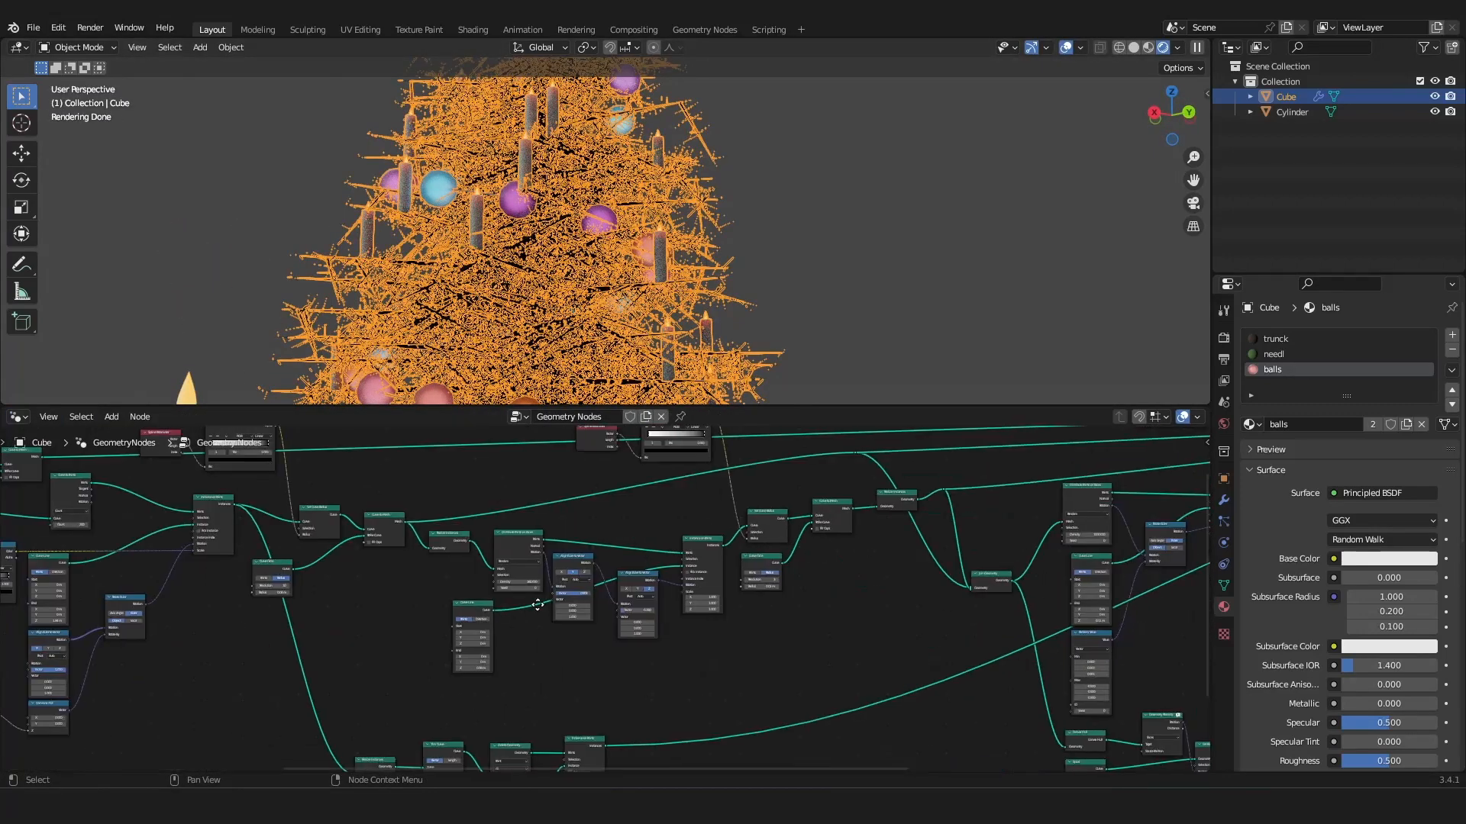
{"action": "scroll", "coordinate": [539, 612], "scroll_direction": "up", "scroll_amount": 3}
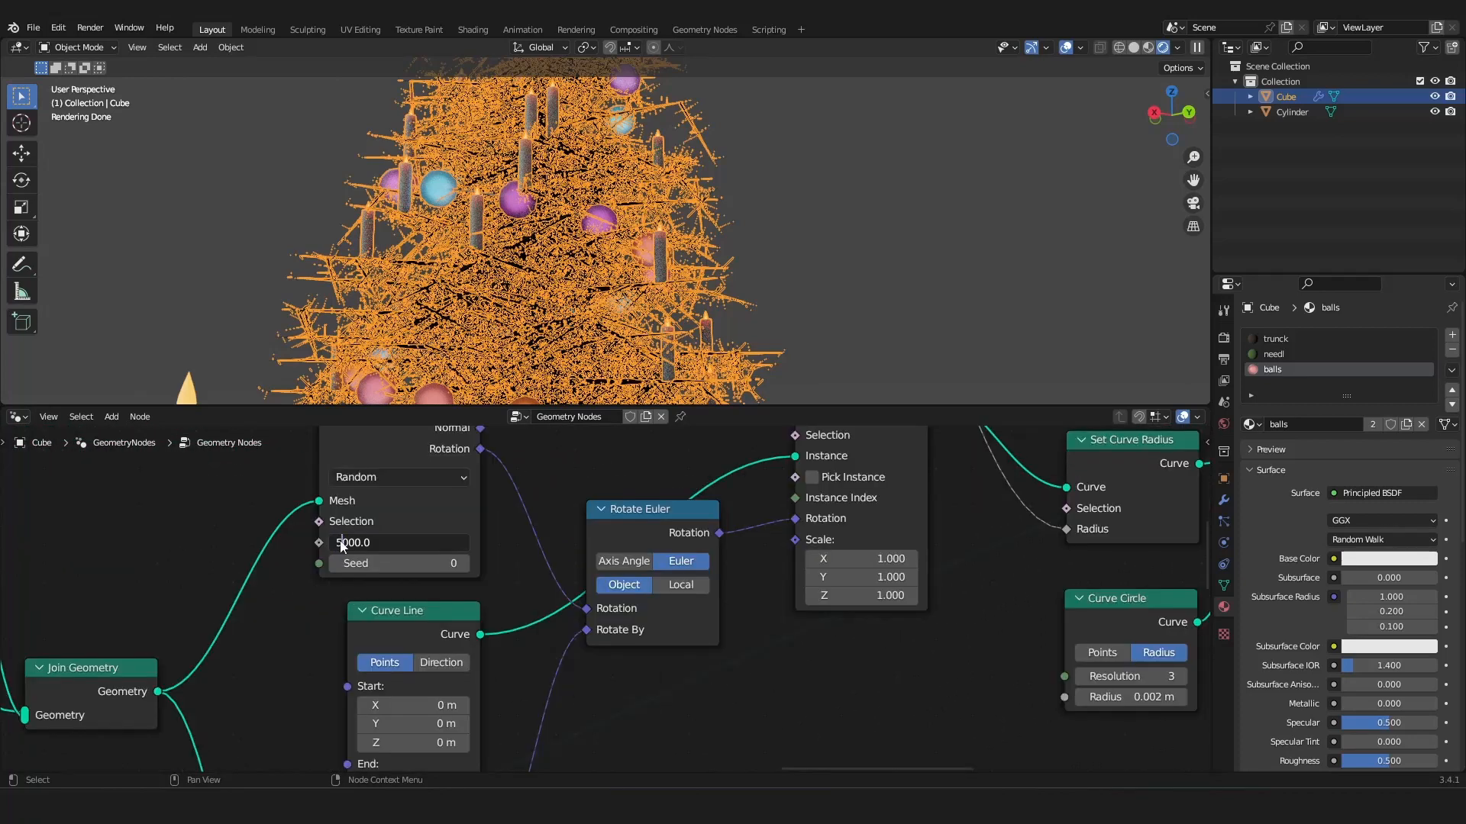
{"action": "key", "text": "Return"}
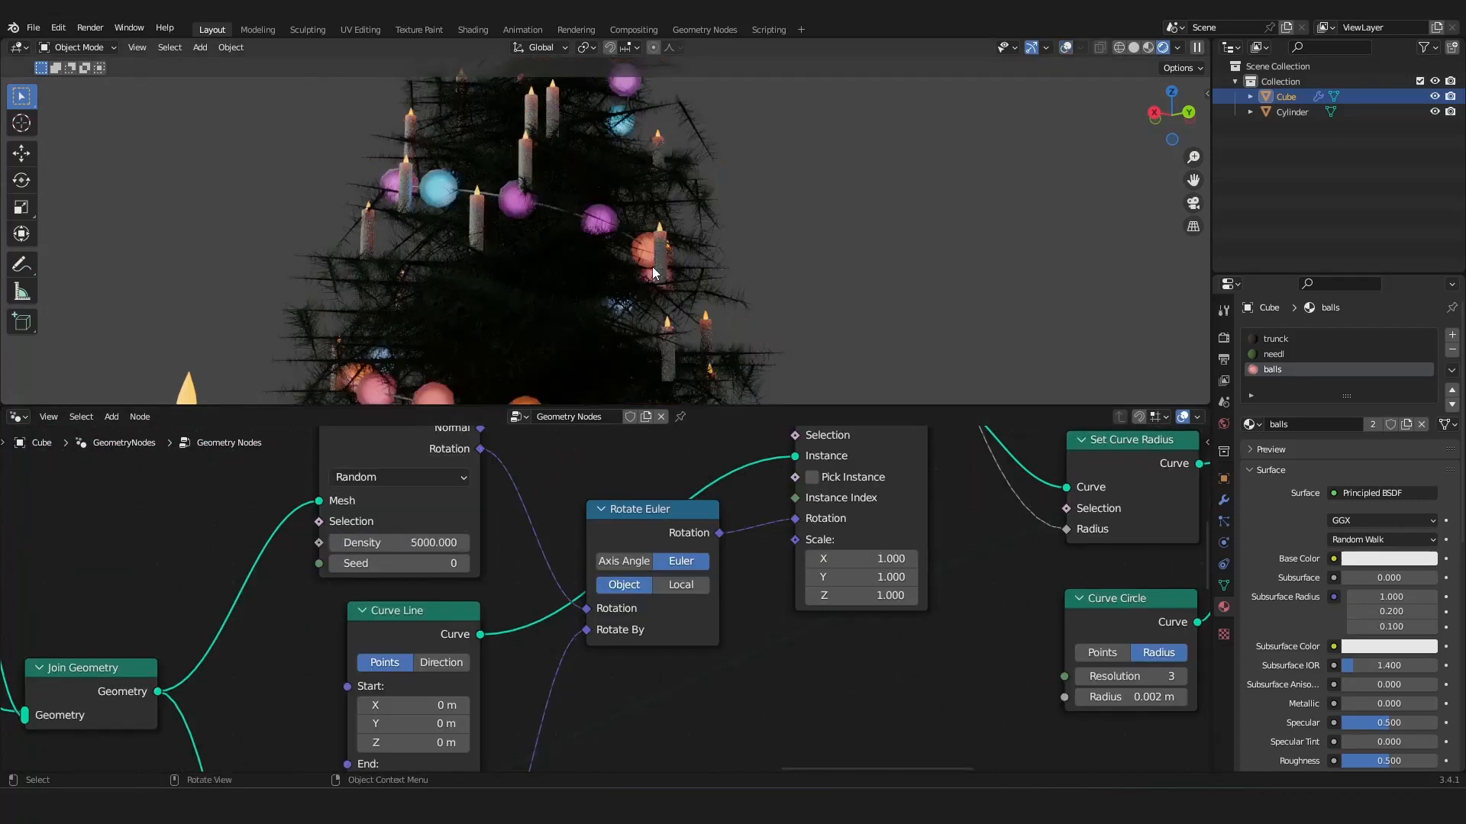
Examine the rendered tree's needles, candles and colored balls from several angles and distances.
{"action": "scroll", "coordinate": [667, 278], "scroll_direction": "down", "scroll_amount": 5}
{"action": "middle_click_drag", "start_coordinate": [667, 279], "coordinate": [667, 279]}
{"action": "scroll", "coordinate": [749, 314], "scroll_direction": "up", "scroll_amount": 8}
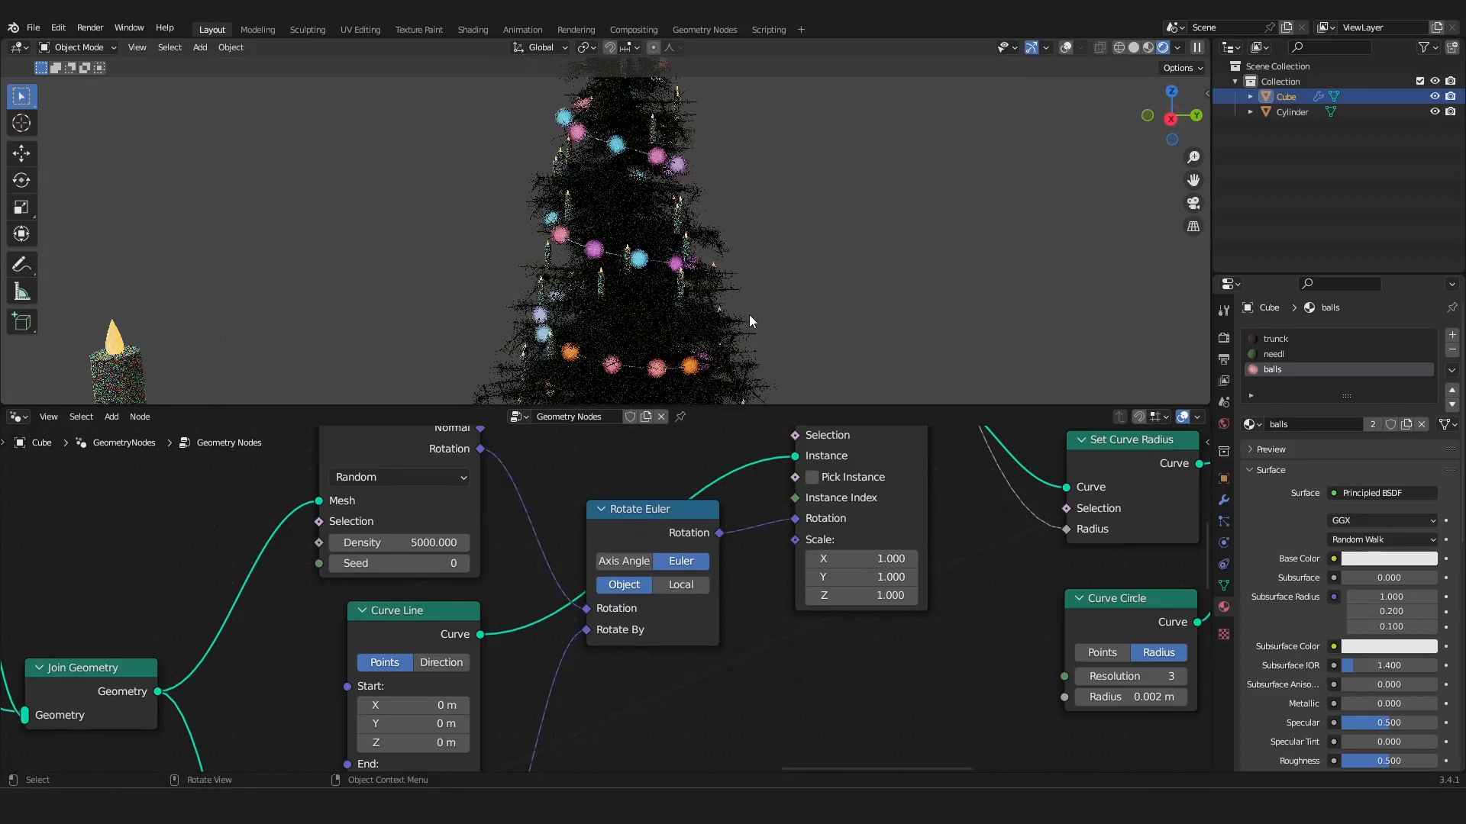
{"action": "scroll", "coordinate": [737, 299], "scroll_direction": "up", "scroll_amount": 6}
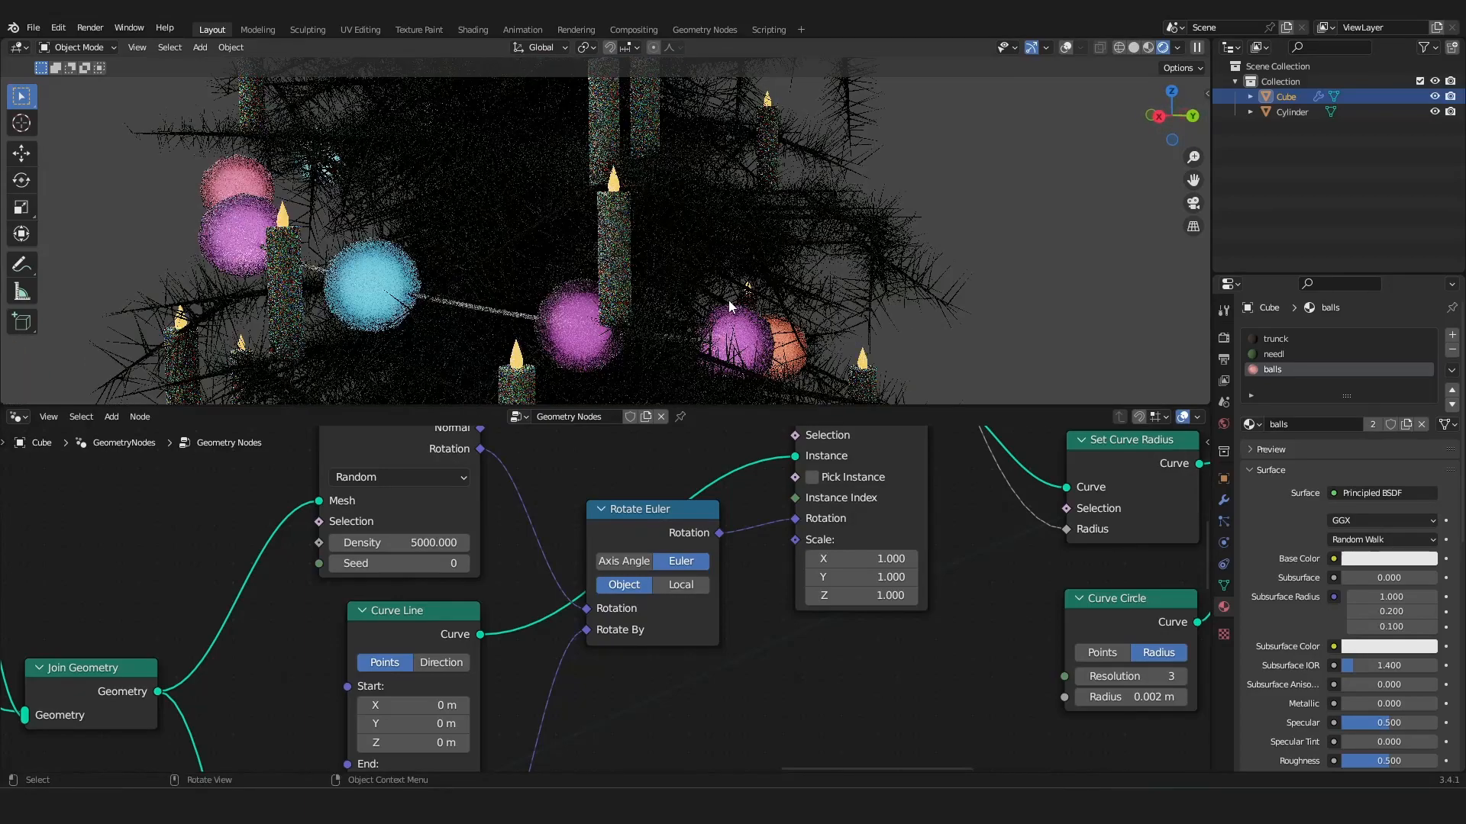
{"action": "scroll", "coordinate": [711, 298], "scroll_direction": "down", "scroll_amount": 10}
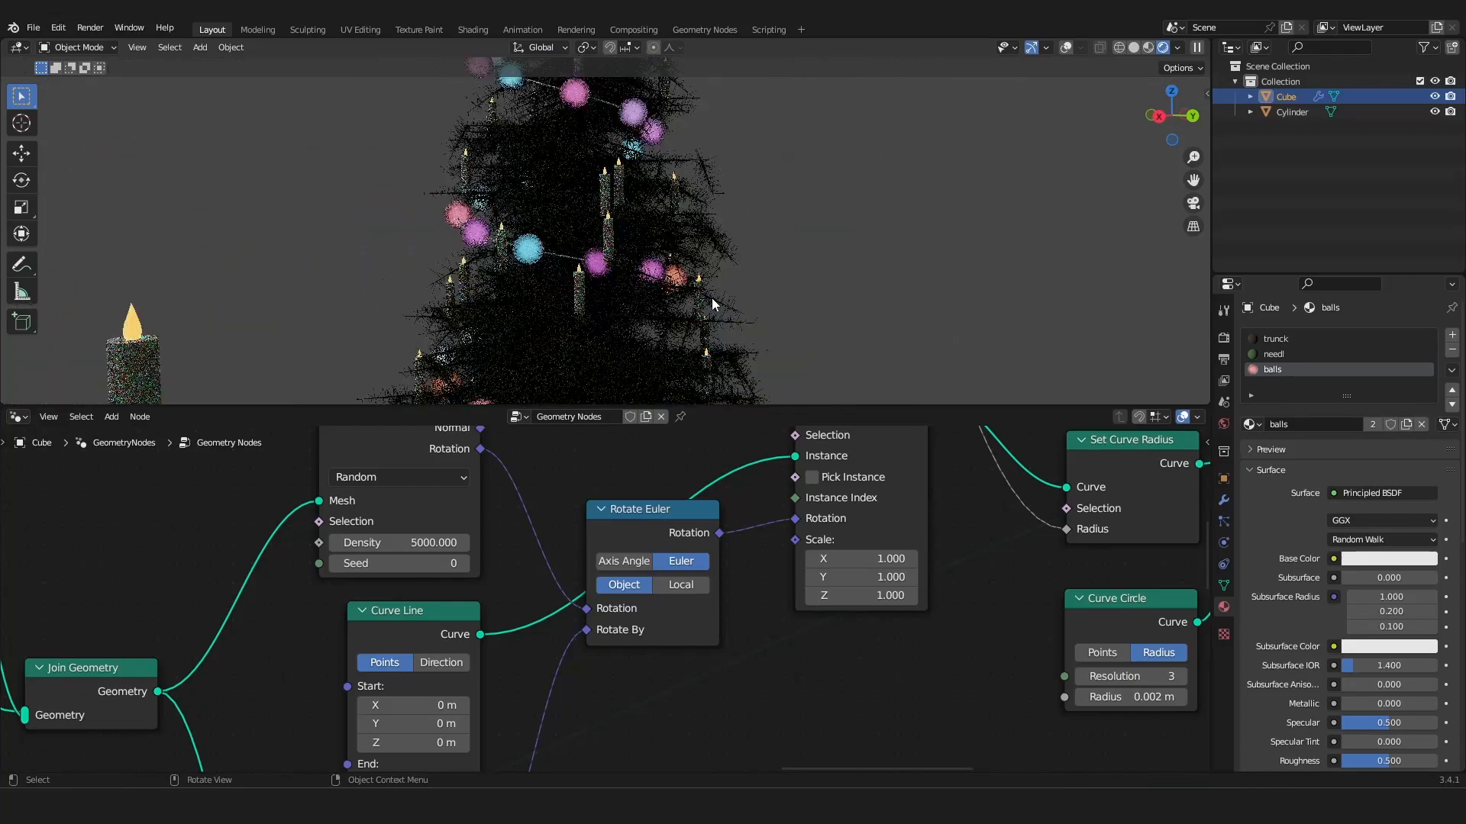
{"action": "mouse_move", "coordinate": [712, 298]}
{"action": "middle_mouse_down"}
{"action": "mouse_move", "coordinate": [780, 323]}
{"action": "mouse_move", "coordinate": [717, 310]}
{"action": "middle_mouse_up"}
{"action": "scroll", "coordinate": [715, 316], "scroll_direction": "up", "scroll_amount": 8}
{"action": "scroll", "coordinate": [701, 322], "scroll_direction": "up", "scroll_amount": 3}
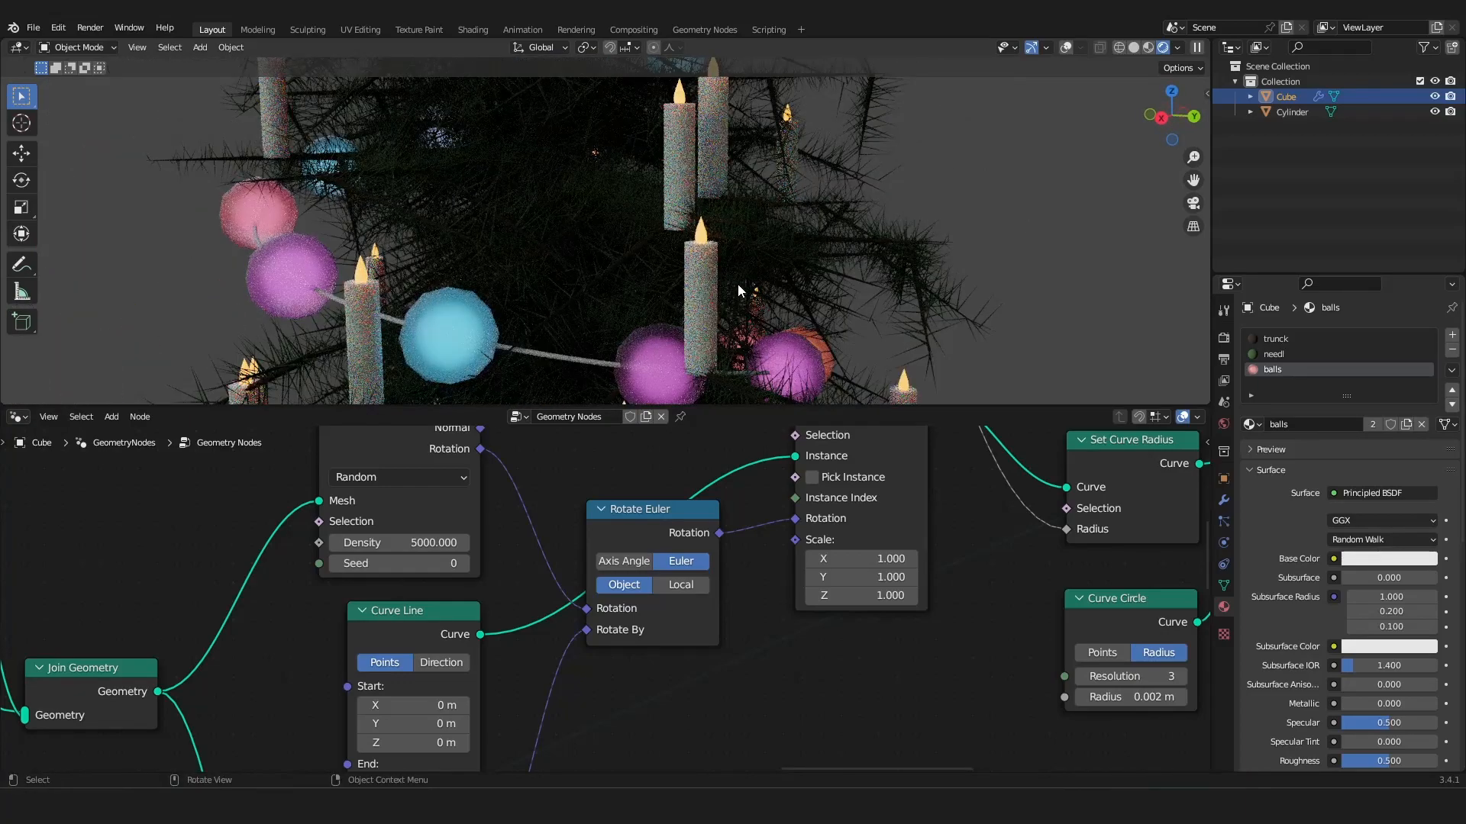
{"action": "scroll", "coordinate": [705, 261], "scroll_direction": "down", "scroll_amount": 8}
{"action": "middle_click_drag", "start_coordinate": [704, 268], "coordinate": [645, 313]}
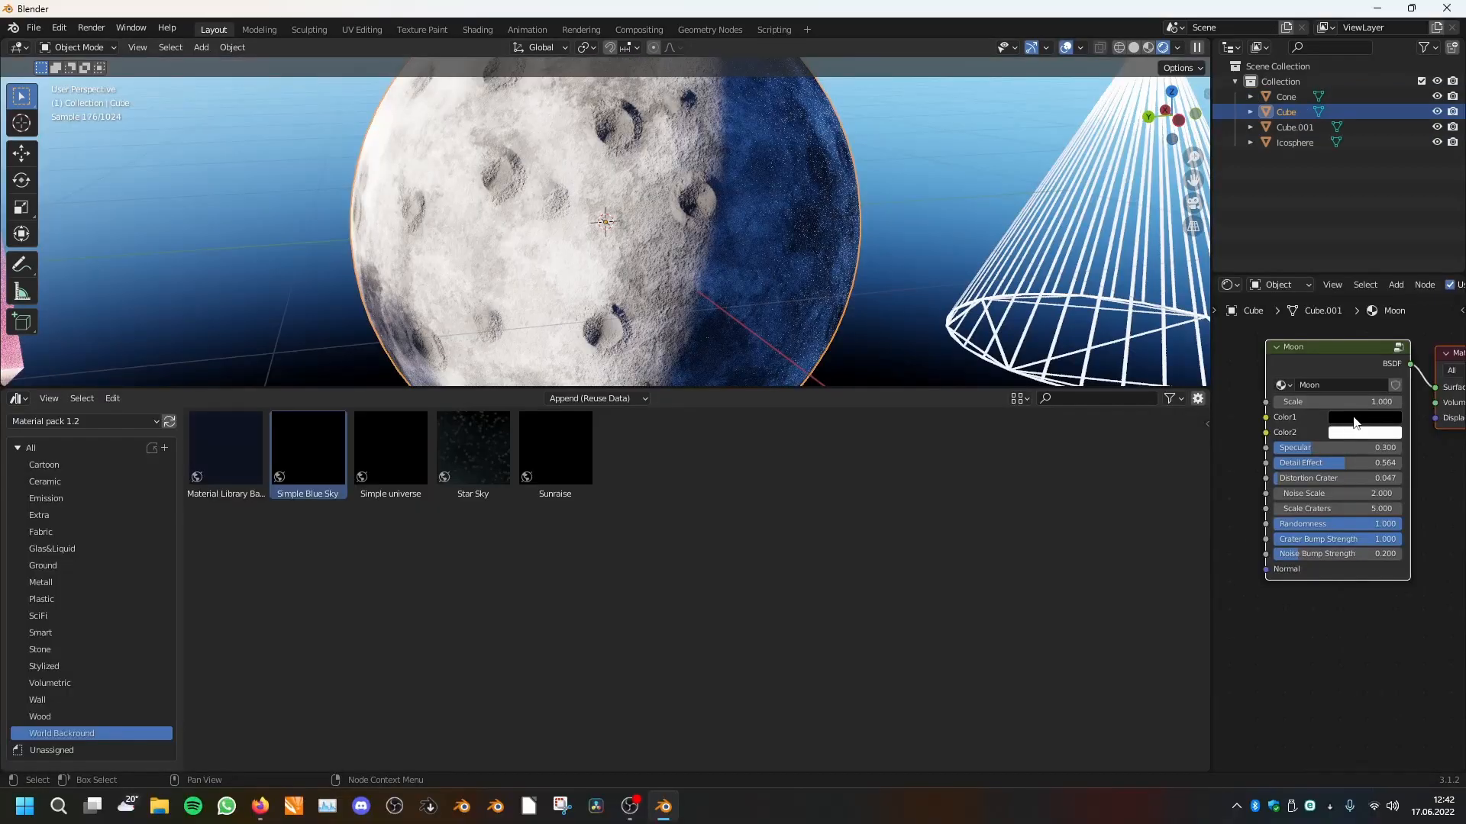
Set the Moon material's Color1 to dark blue and Color2 to pink with hue 0.815 and saturation 0.911.
{"action": "left_click", "coordinate": [1351, 421]}
{"action": "left_click", "coordinate": [1391, 294]}
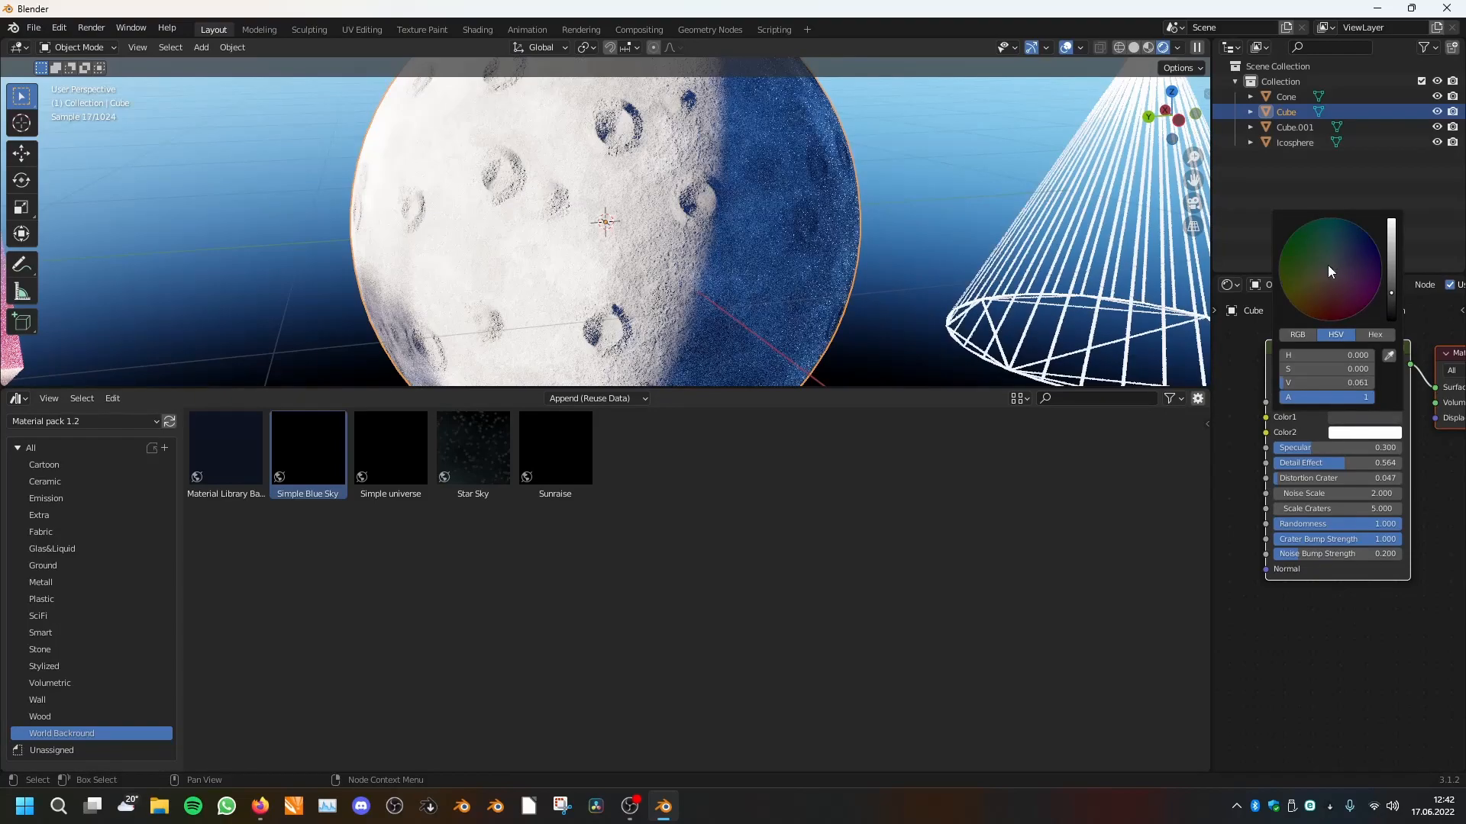
{"action": "left_click_drag", "start_coordinate": [1351, 254], "coordinate": [1369, 235]}
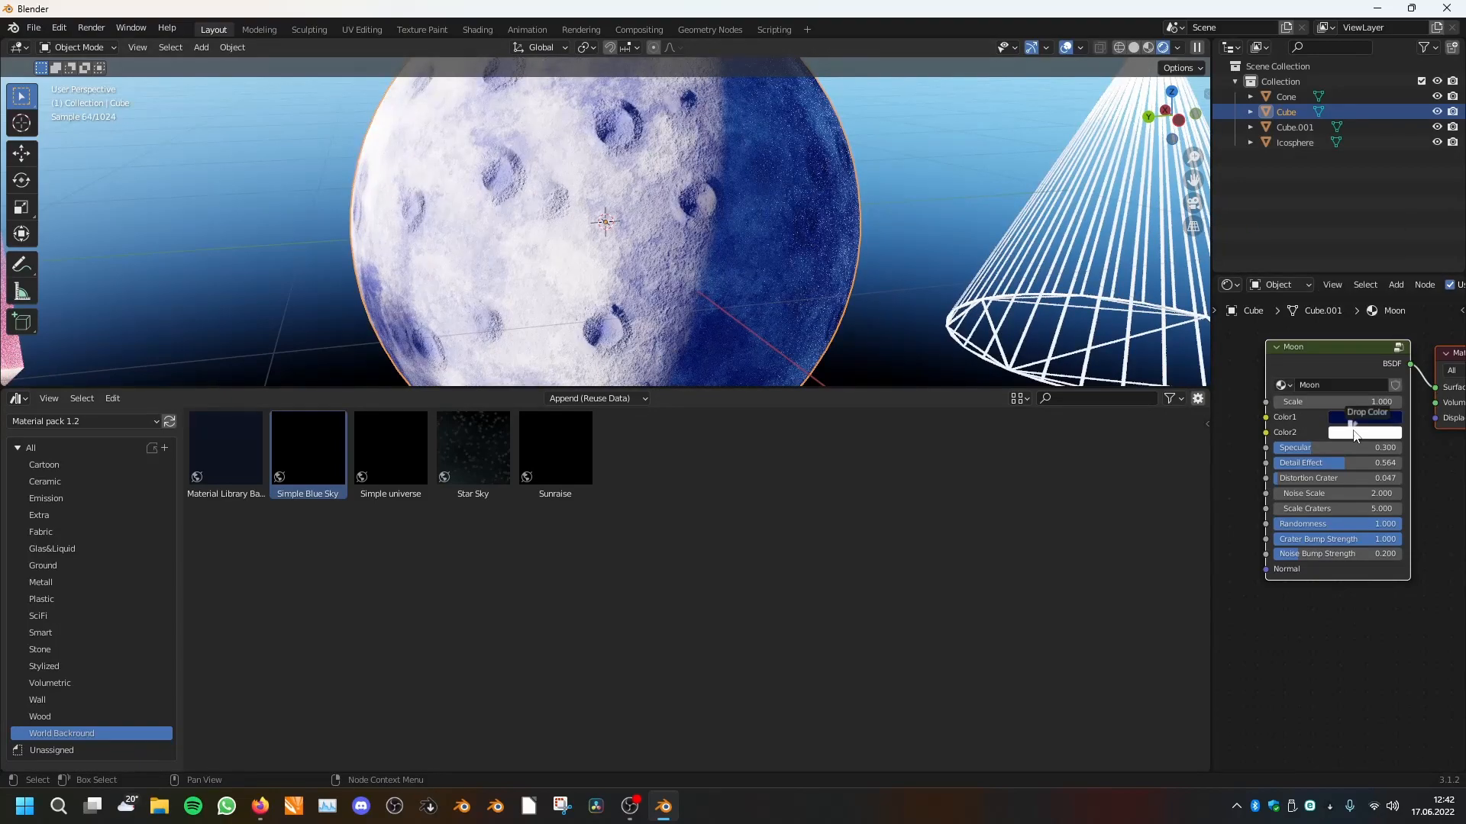
{"action": "left_click", "coordinate": [1364, 433]}
{"action": "left_click_drag", "start_coordinate": [1343, 290], "coordinate": [1362, 305]}
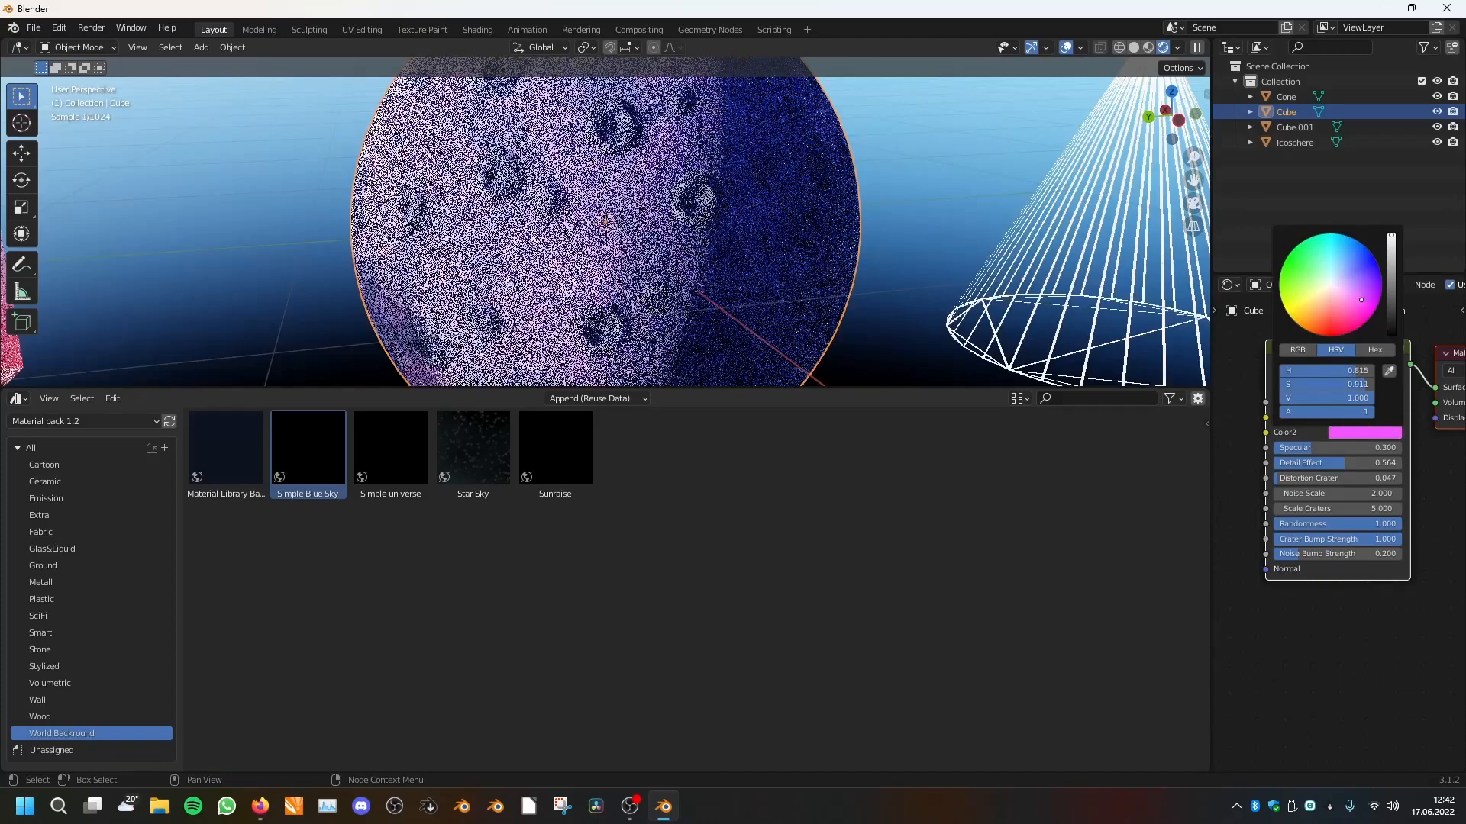
Browse the full range of materials in the Material Pack Advanced file's asset library.
{"action": "scroll", "coordinate": [1039, 374], "scroll_direction": "down", "scroll_amount": 5}
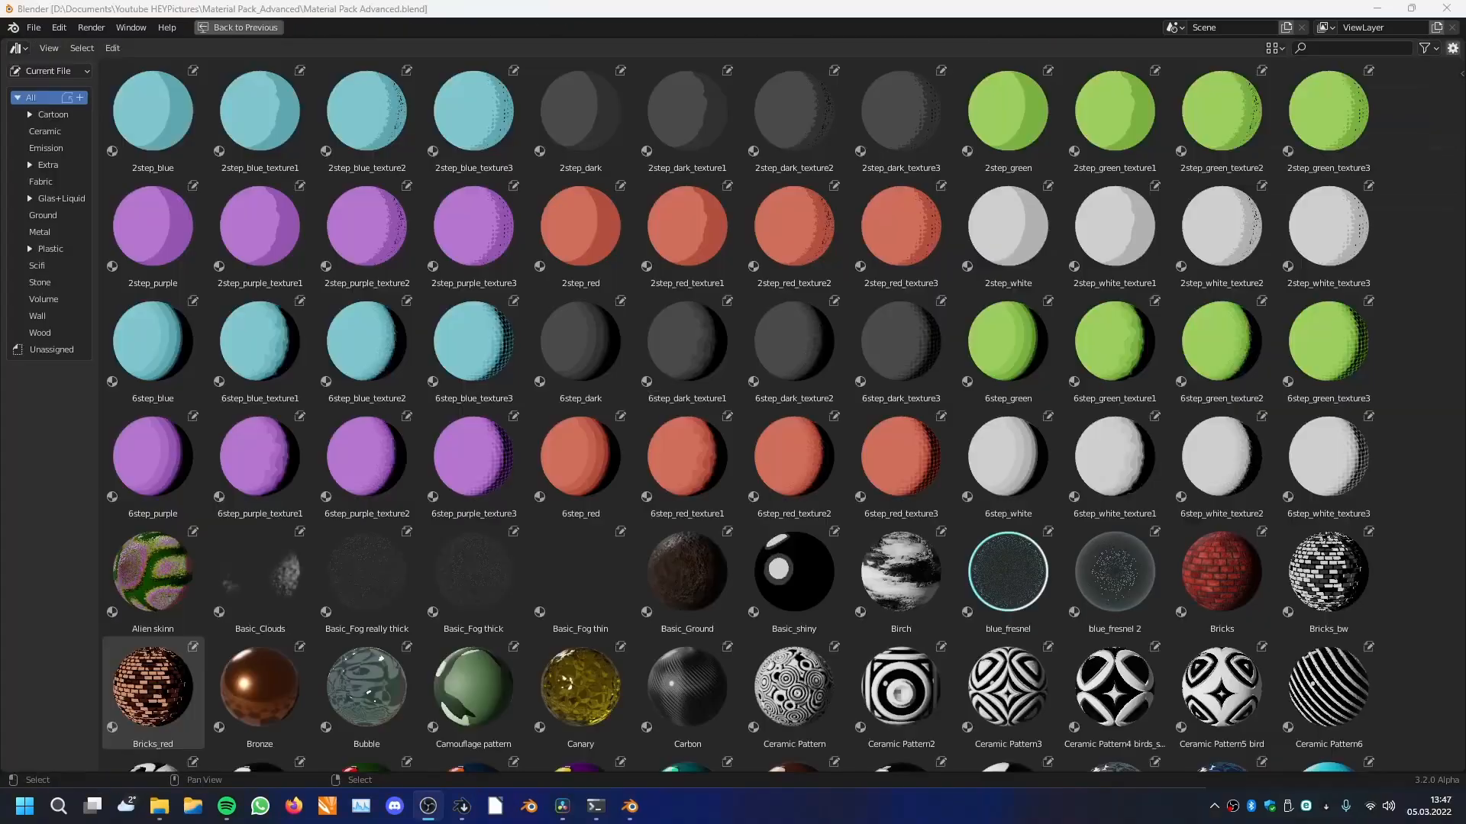
{"action": "middle_click_drag", "start_coordinate": [634, 293], "coordinate": [518, 541]}
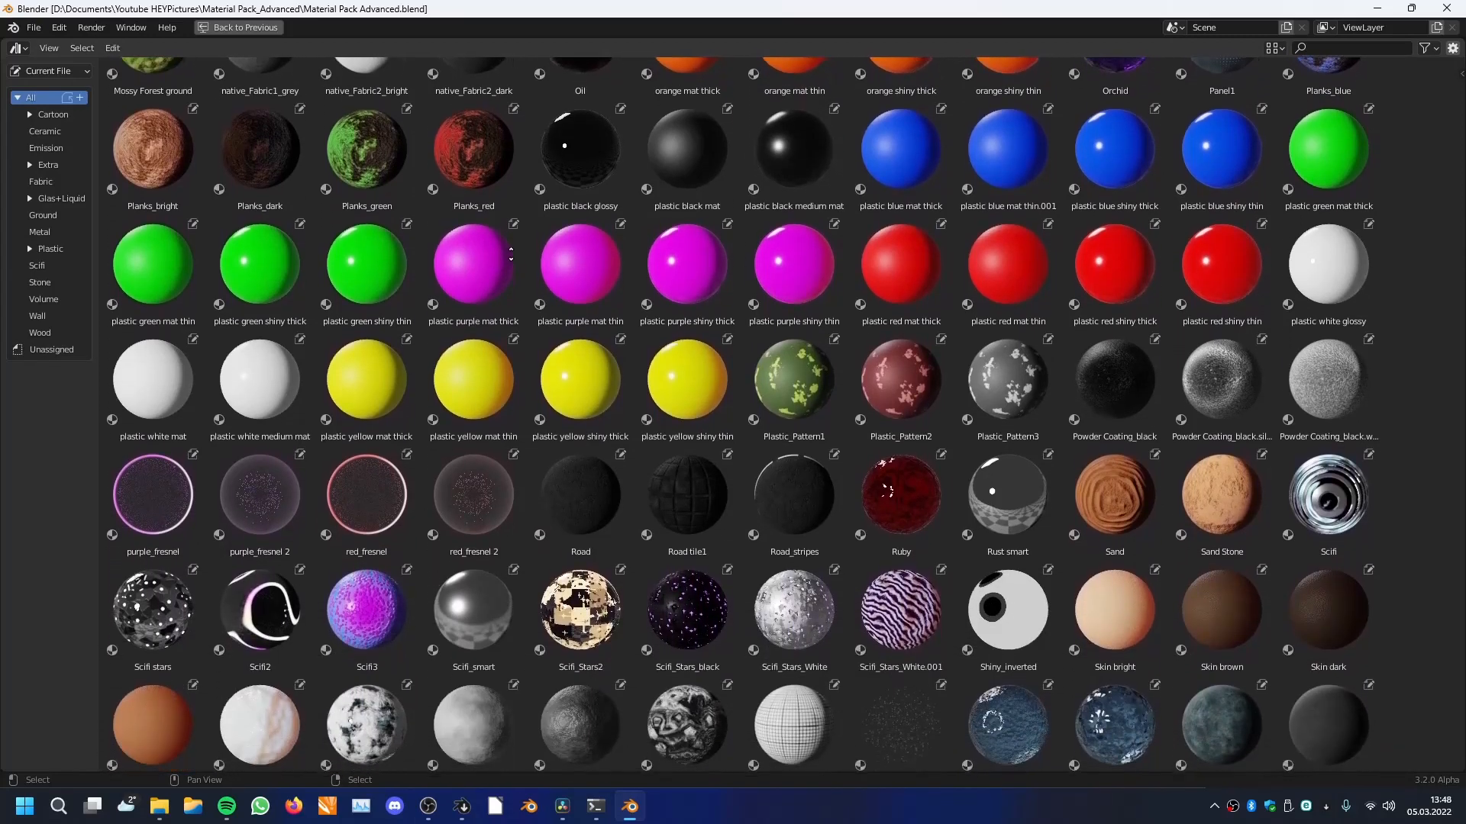
{"action": "middle_click_drag", "start_coordinate": [510, 255], "coordinate": [511, 187]}
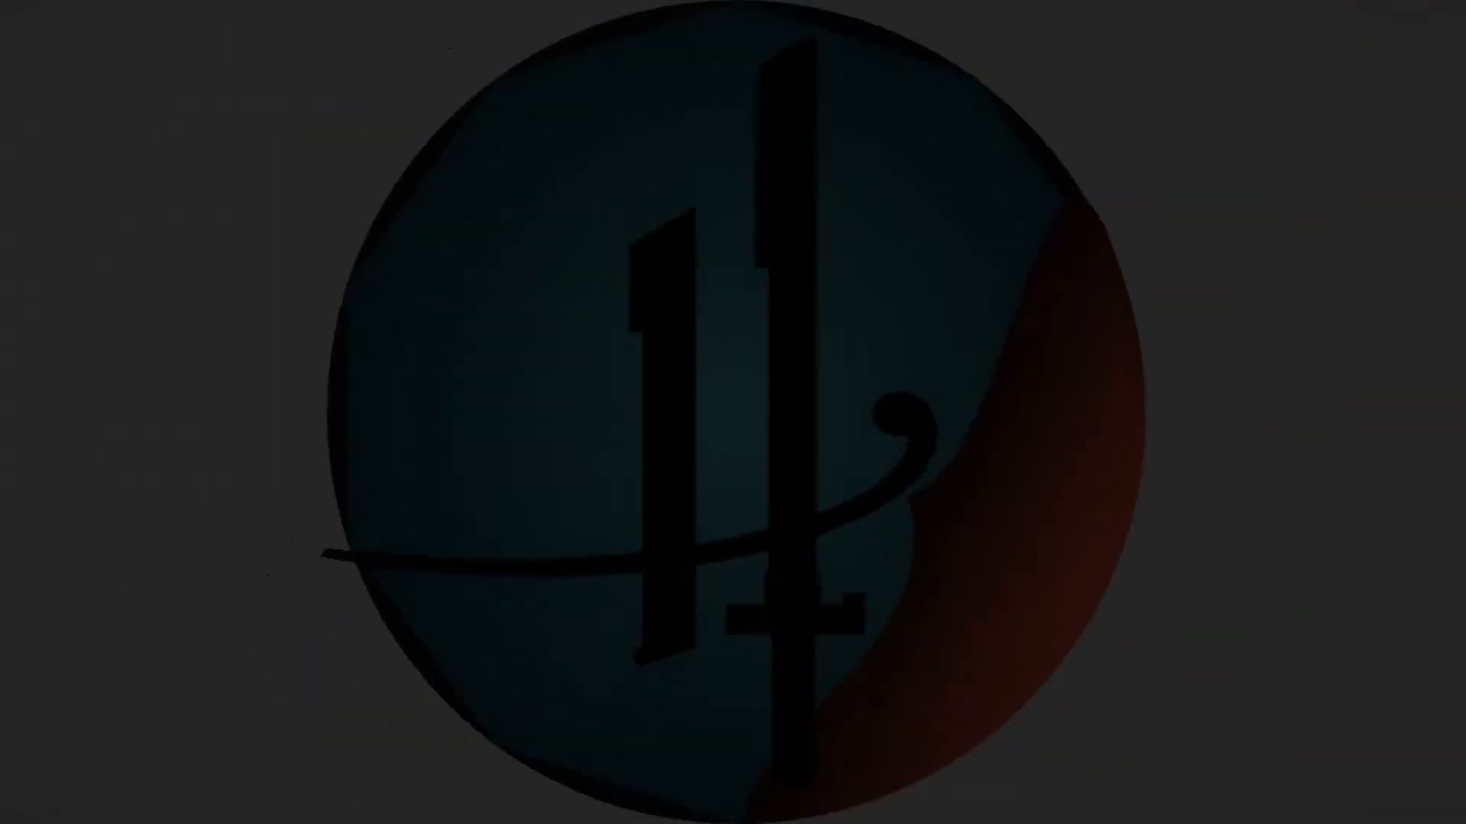